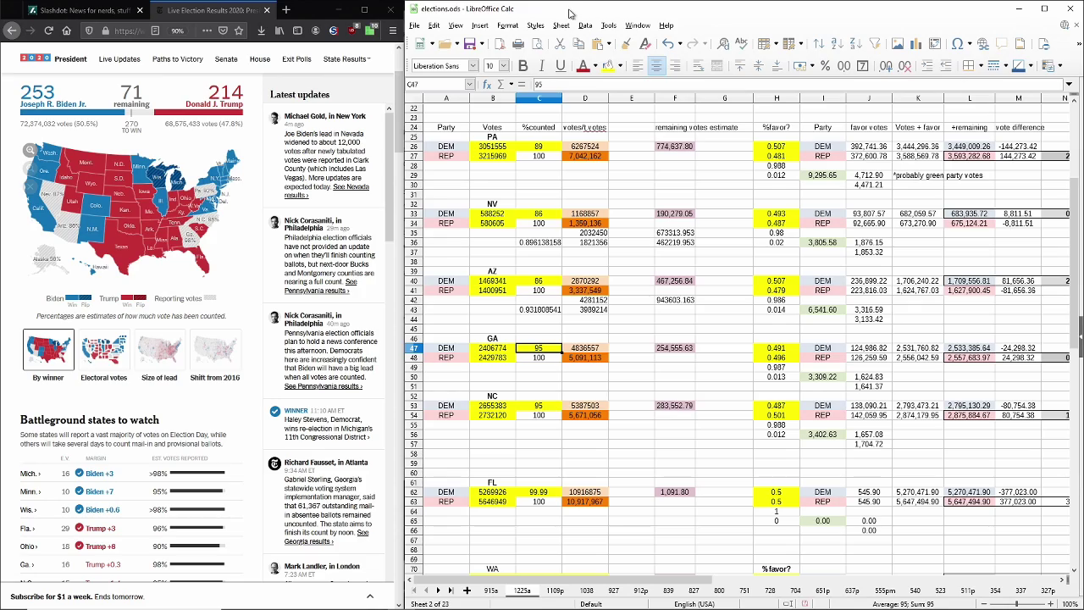
Step: Maximize the elections spreadsheet, enlarge the view to 140%, and inspect Pennsylvania's projected Republican vote difference
double_click(579, 10)
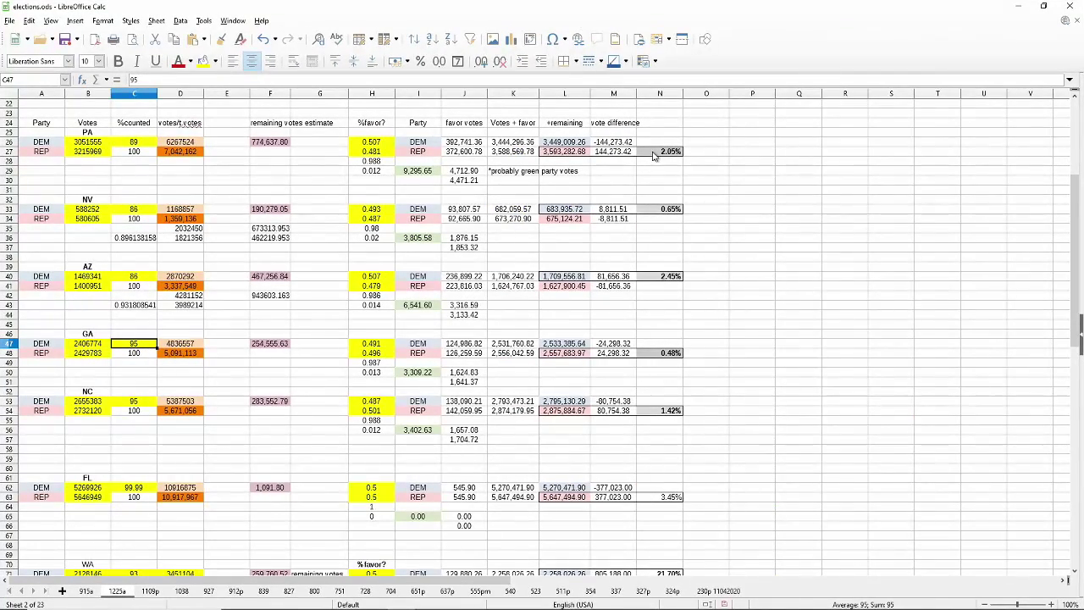
scroll(605, 222, "up", 3)
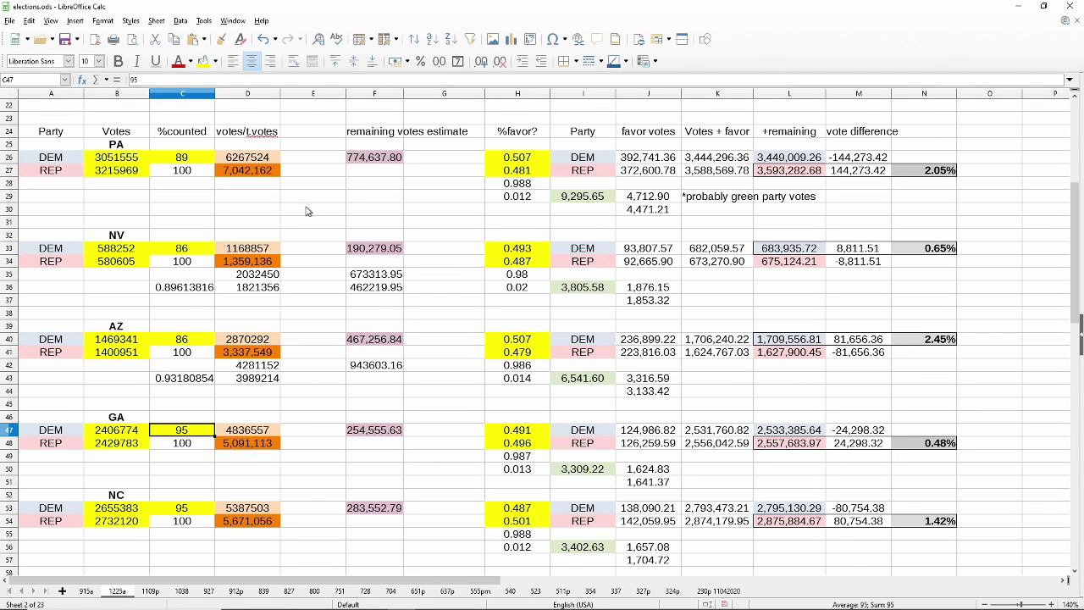
left_click(835, 177)
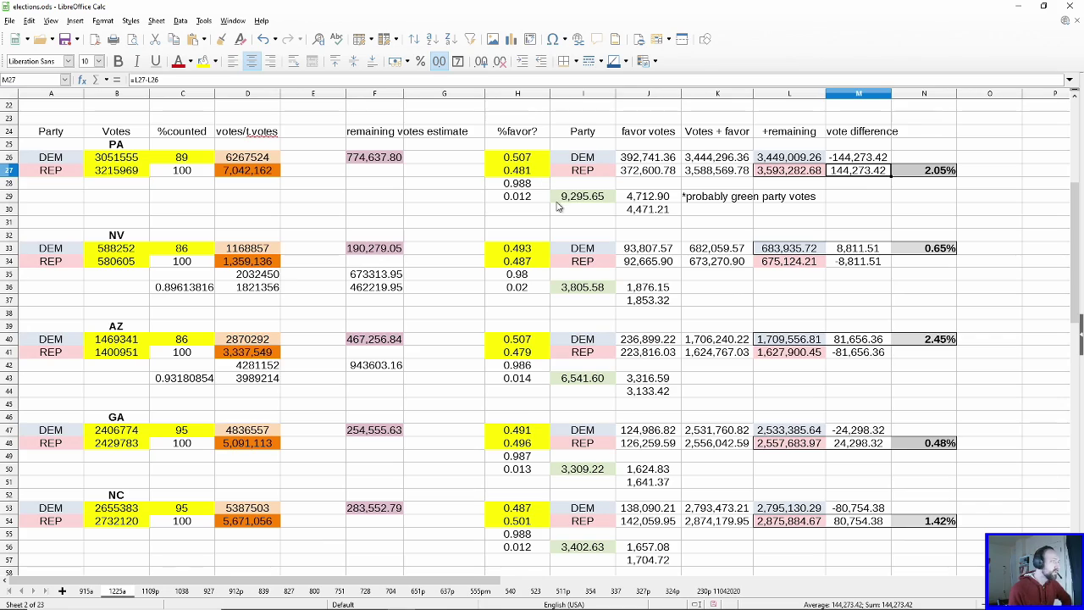
Step: Examine Nevada's projection block, including its margin percentage, Democratic favor share and vote difference
left_click(943, 255)
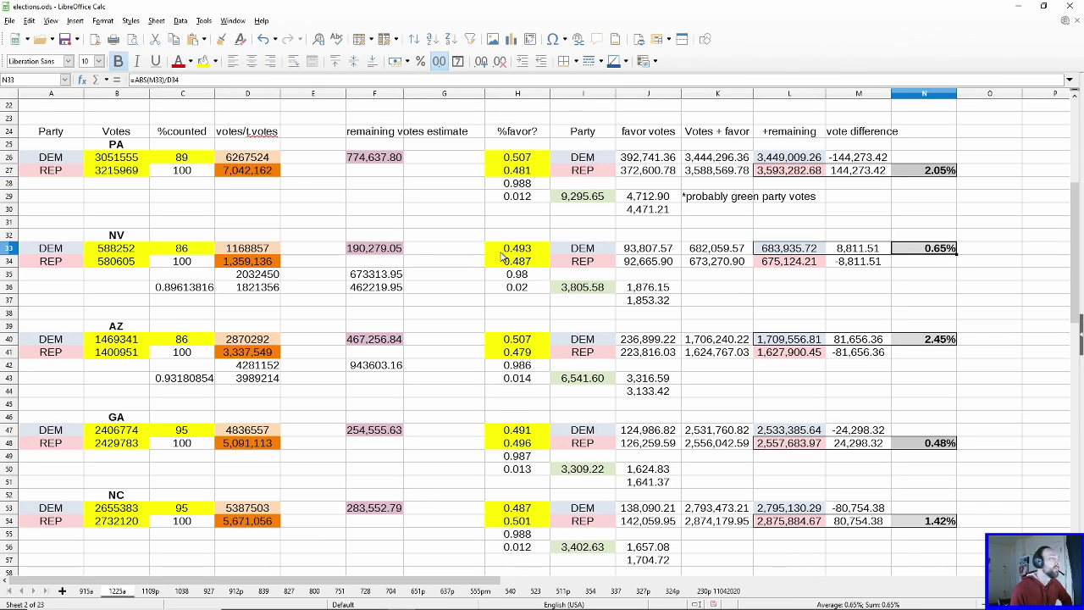
key("ctrl+Left")
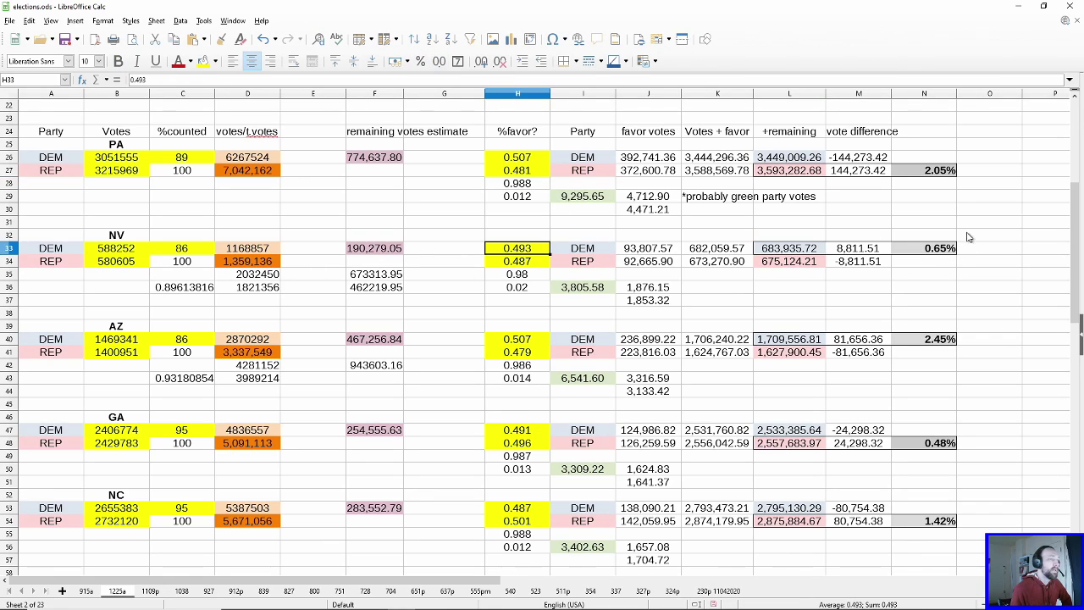
left_click(849, 254)
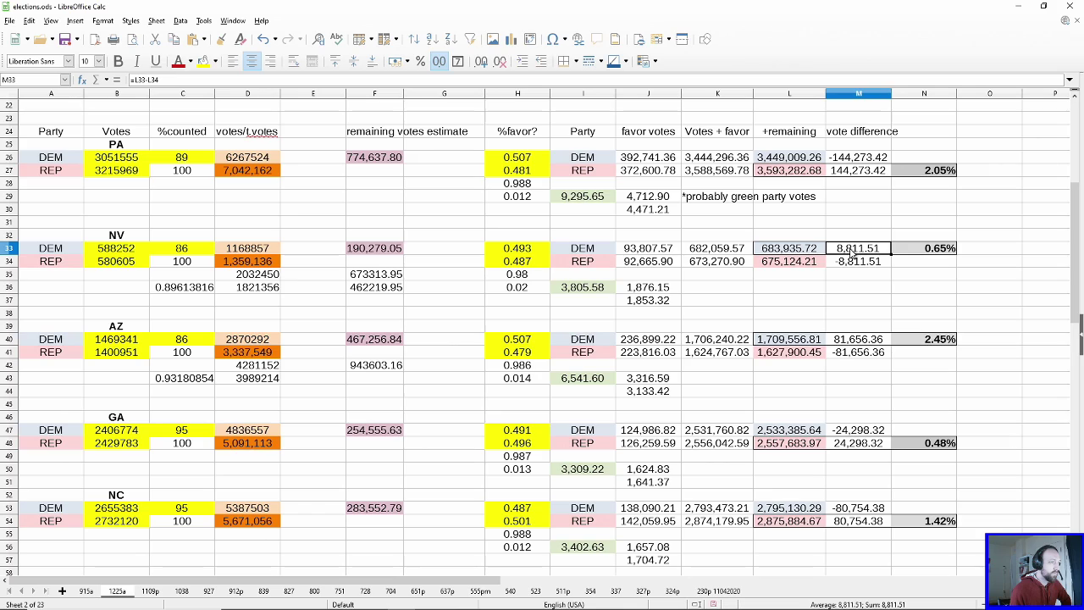
left_click_drag(42, 237, 959, 301)
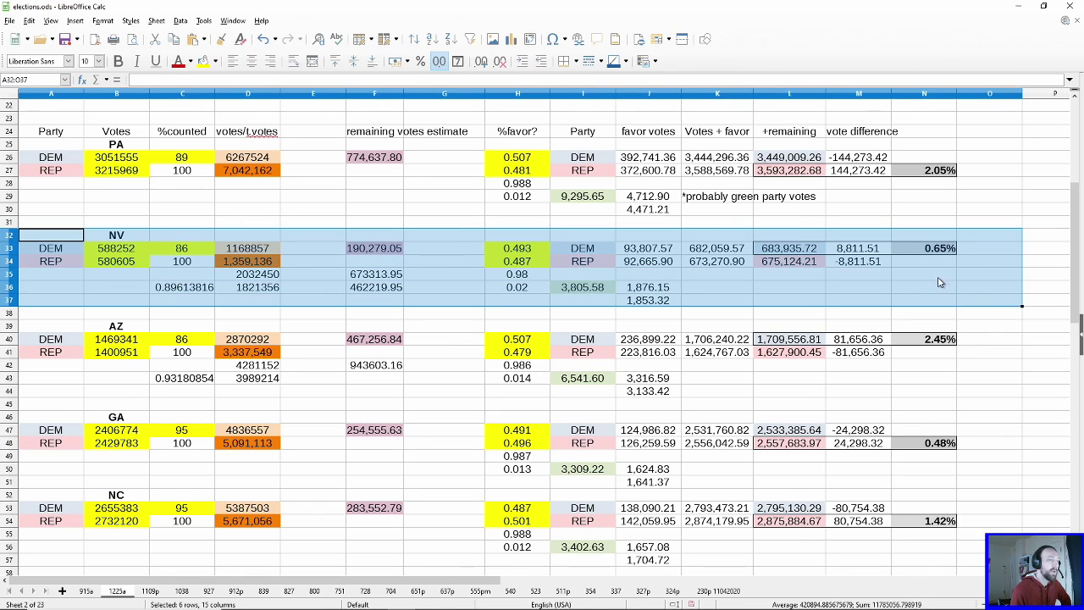
left_click(944, 278)
Step: Examine Arizona's projection block, including its margin percentage and Democratic vote difference
left_click_drag(28, 329, 940, 398)
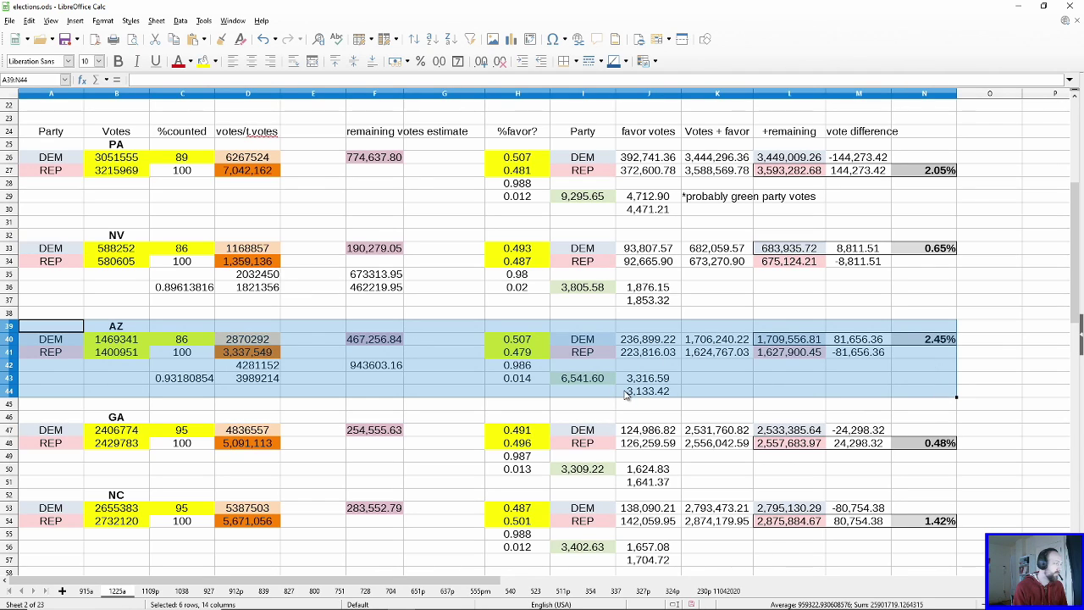
left_click(936, 343)
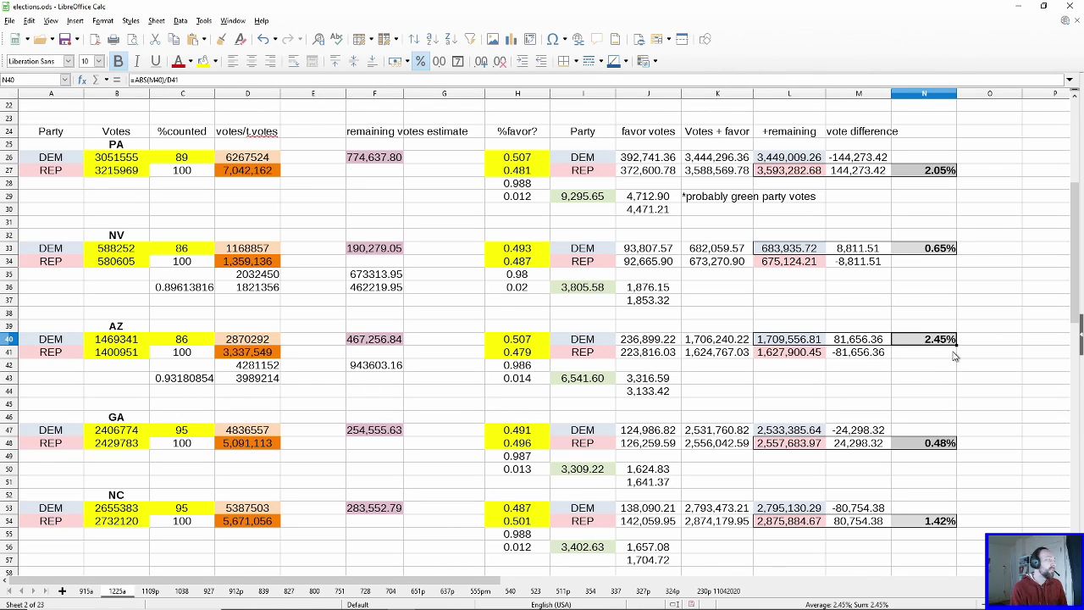
left_click(842, 344)
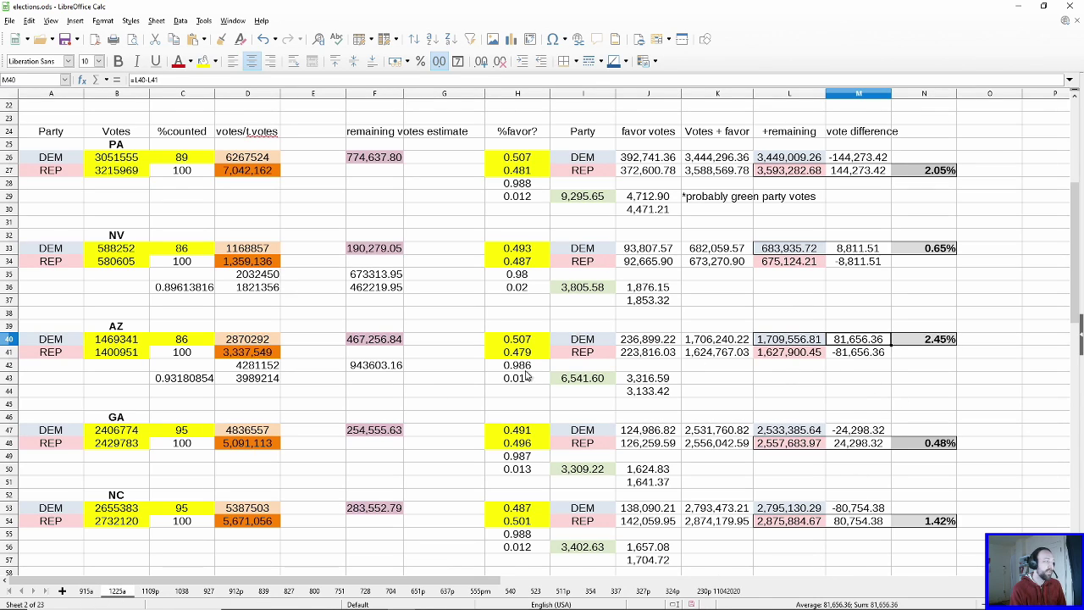
Step: Examine Georgia's projection block, including its remaining votes estimate and Republican vote difference
left_click_drag(70, 420, 932, 458)
left_click(364, 432)
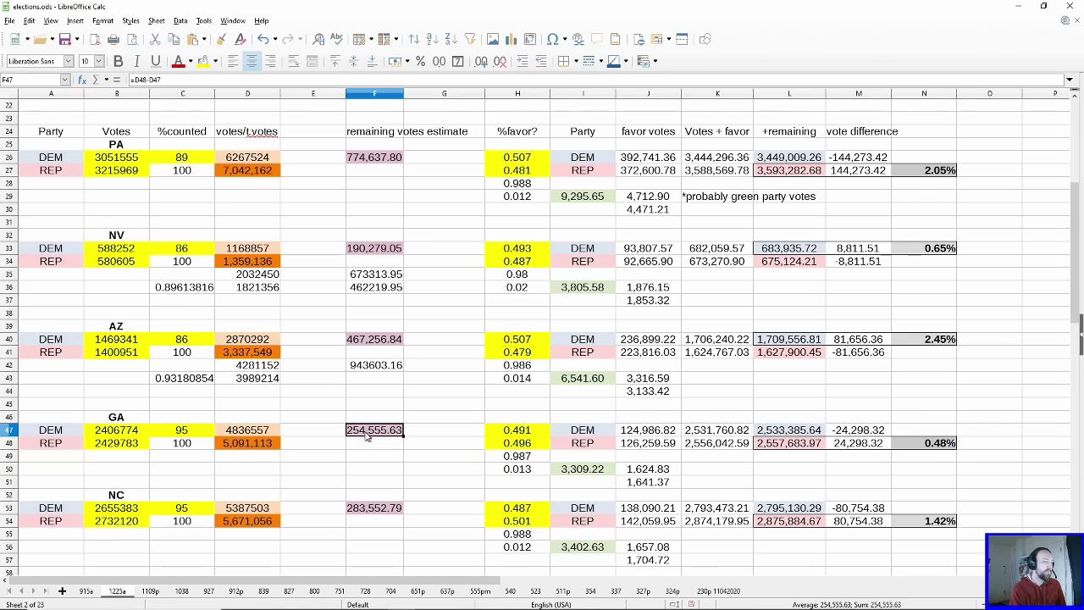
left_click(858, 449)
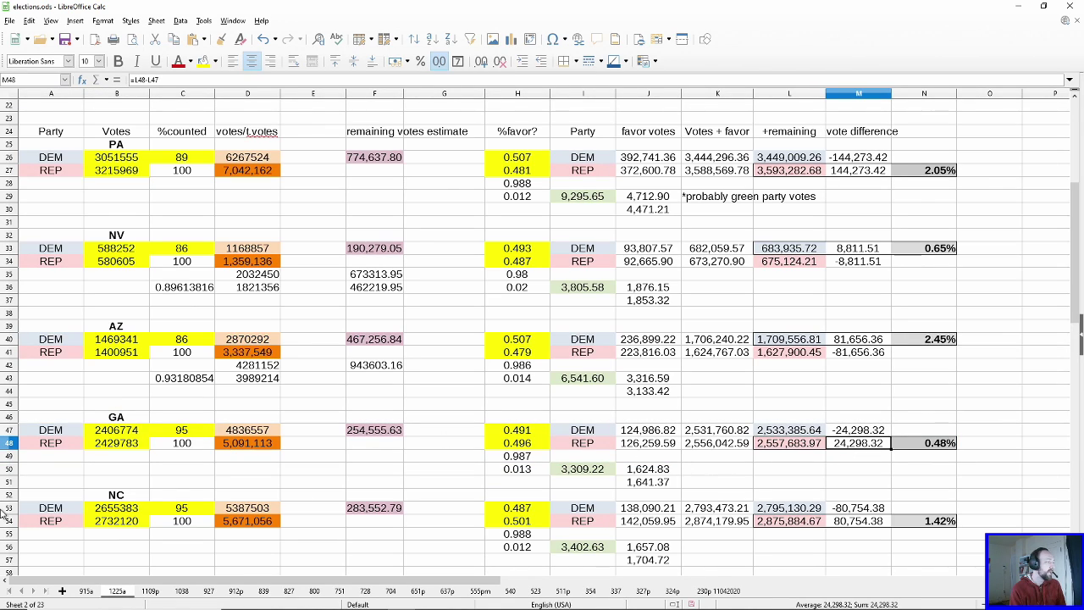
Step: Examine North Carolina's projection block and compare its Republican vote difference with Georgia's
left_click_drag(47, 499, 964, 566)
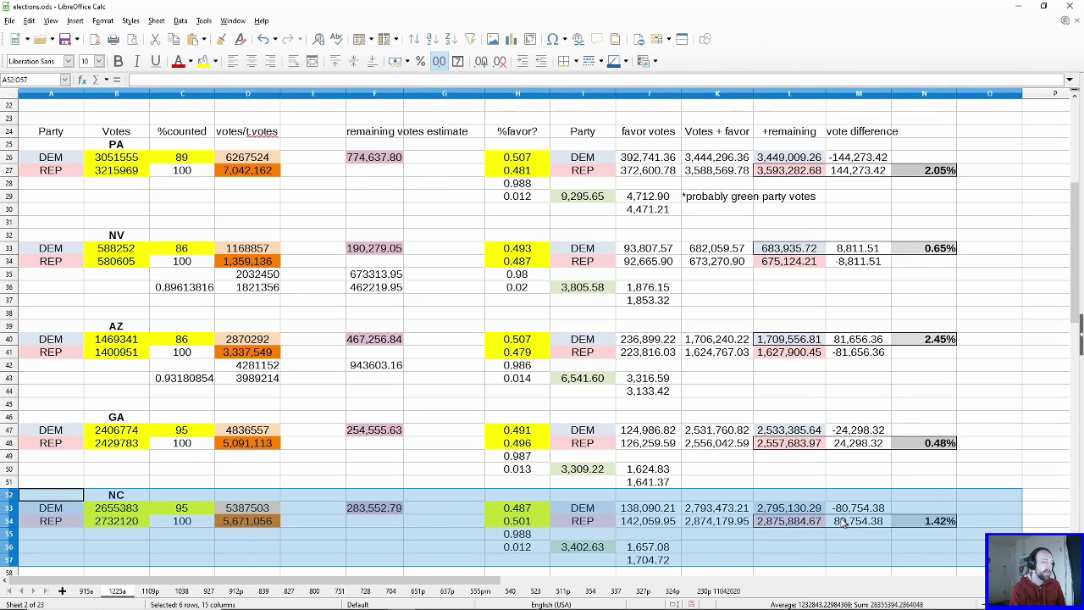
left_click(847, 523)
left_click(847, 446)
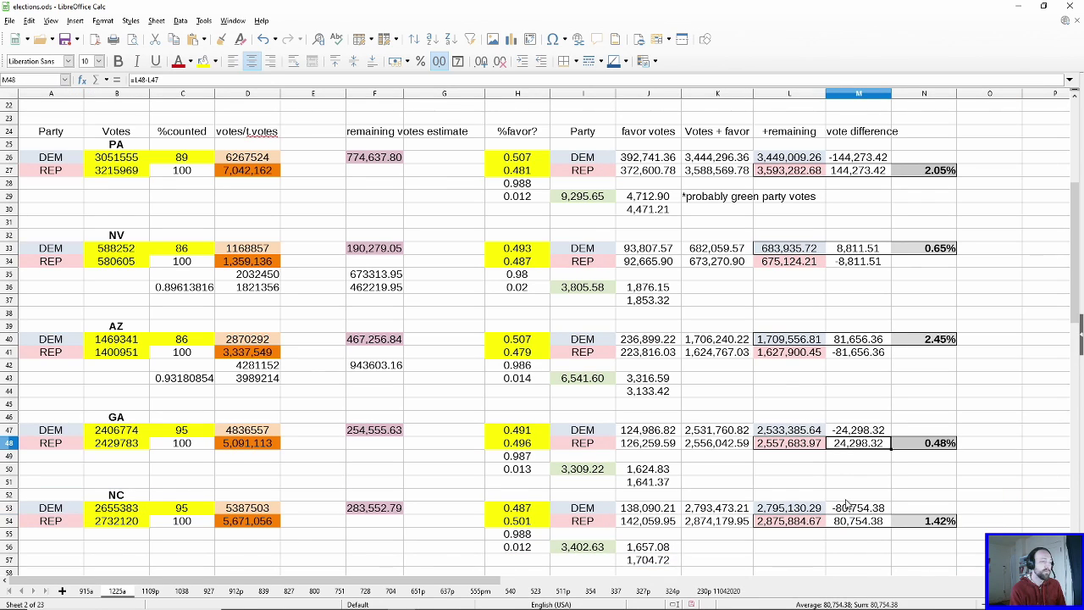
left_click(848, 525)
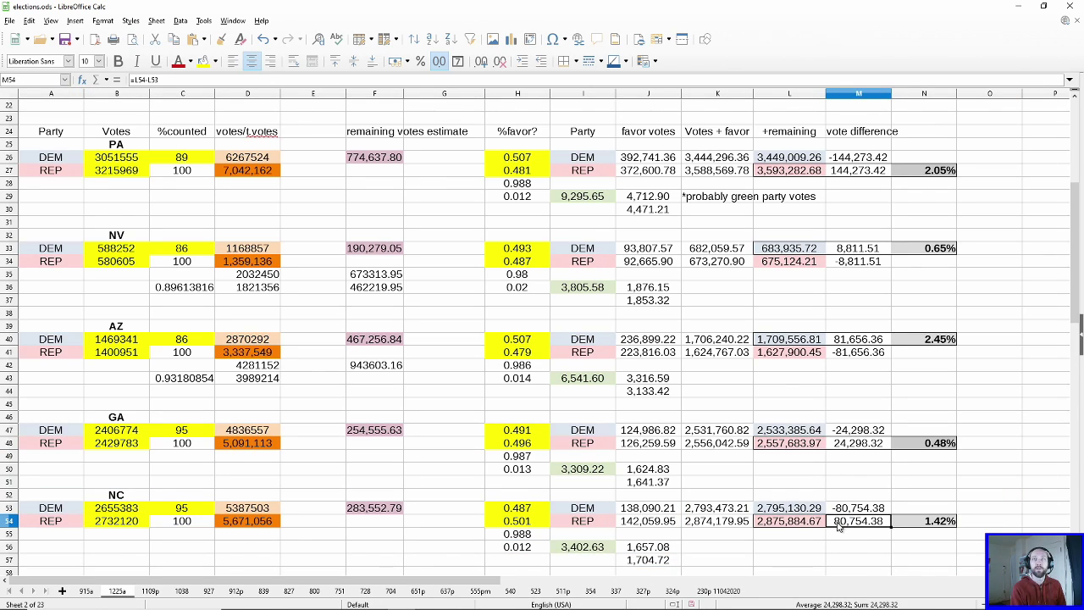
Step: Inspect the Republican projected totals including remaining votes for Pennsylvania, Nevada, Arizona, Georgia and North Carolina
left_click(783, 447)
left_click(760, 356)
left_click(770, 265)
left_click(773, 171)
left_click(765, 266)
left_click(772, 354)
left_click(786, 445)
left_click(789, 523)
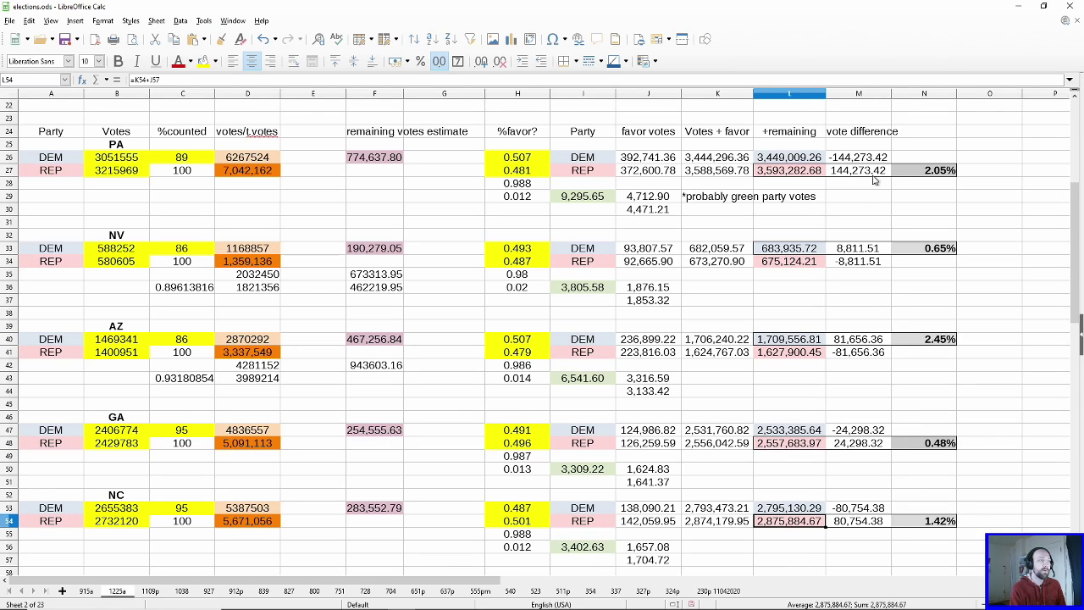
Step: Compare the 915a sheet with the 1225a sheet and end on 915a
left_click(86, 593)
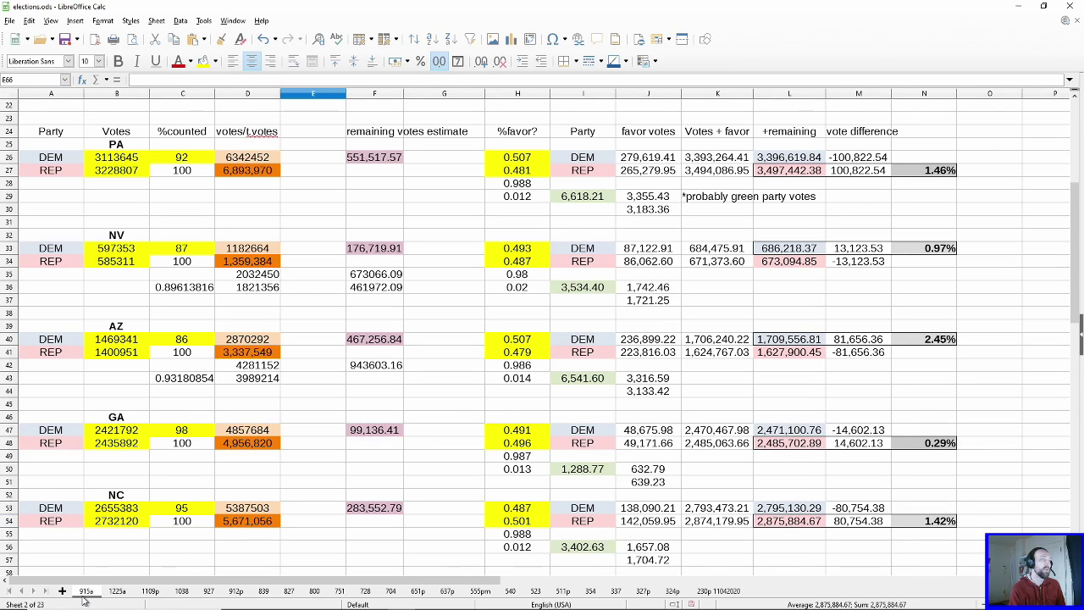
left_click(116, 593)
left_click(87, 593)
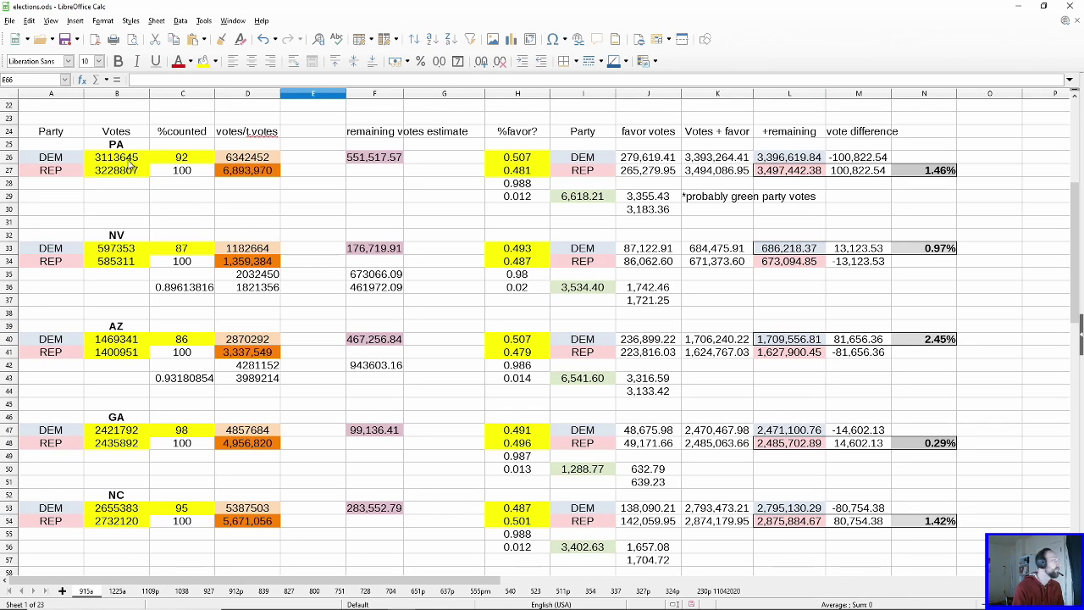
Step: Review the Votes, %counted and total votes columns from Pennsylvania through North Carolina on the 915a sheet
left_click_drag(96, 161, 127, 523)
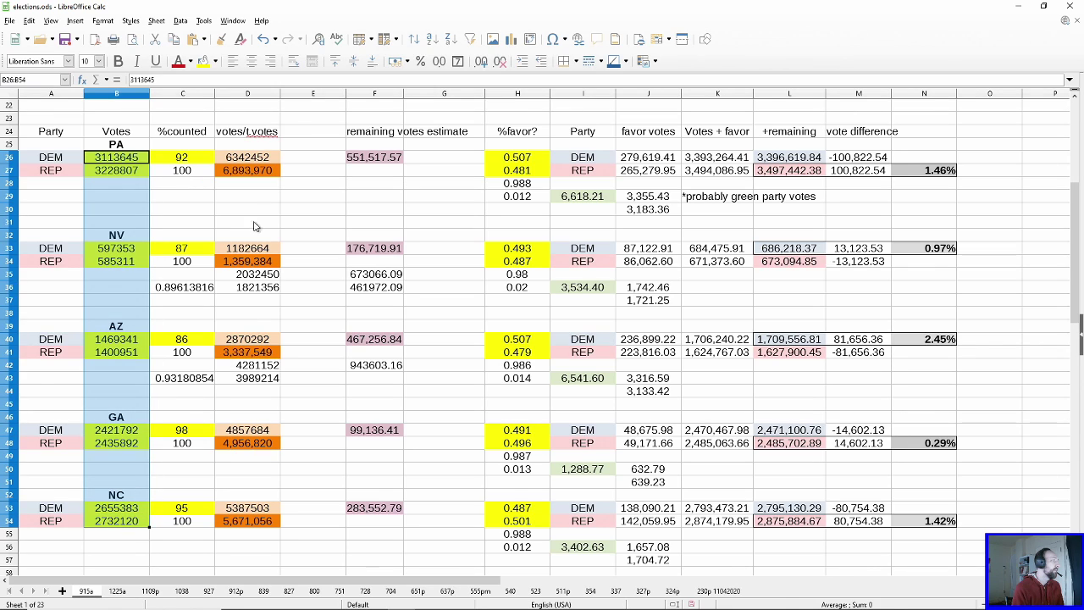
left_click_drag(173, 159, 191, 524)
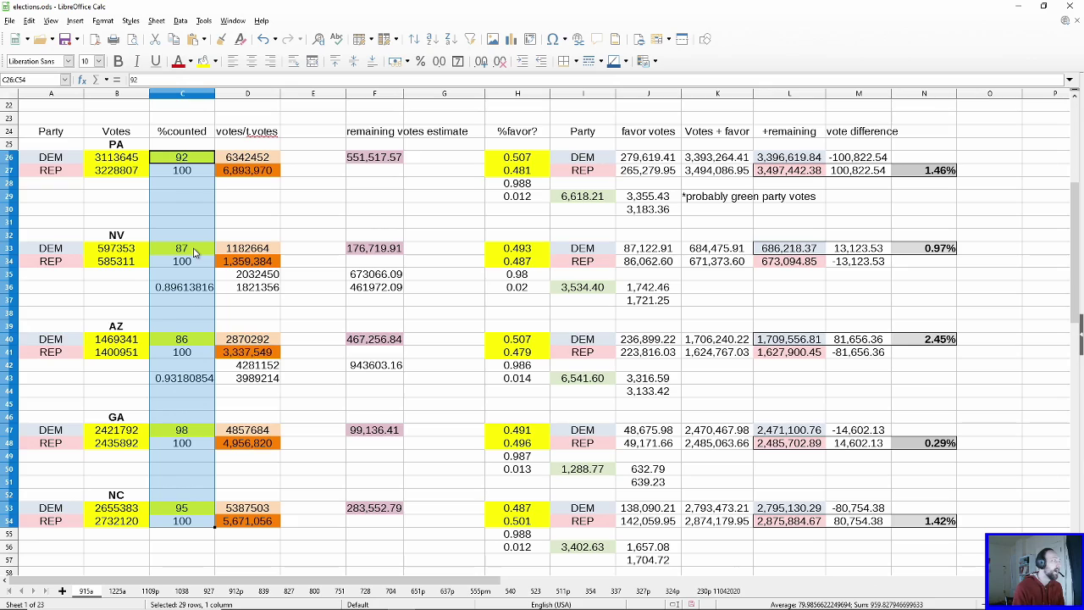
left_click_drag(247, 159, 259, 521)
left_click(313, 339)
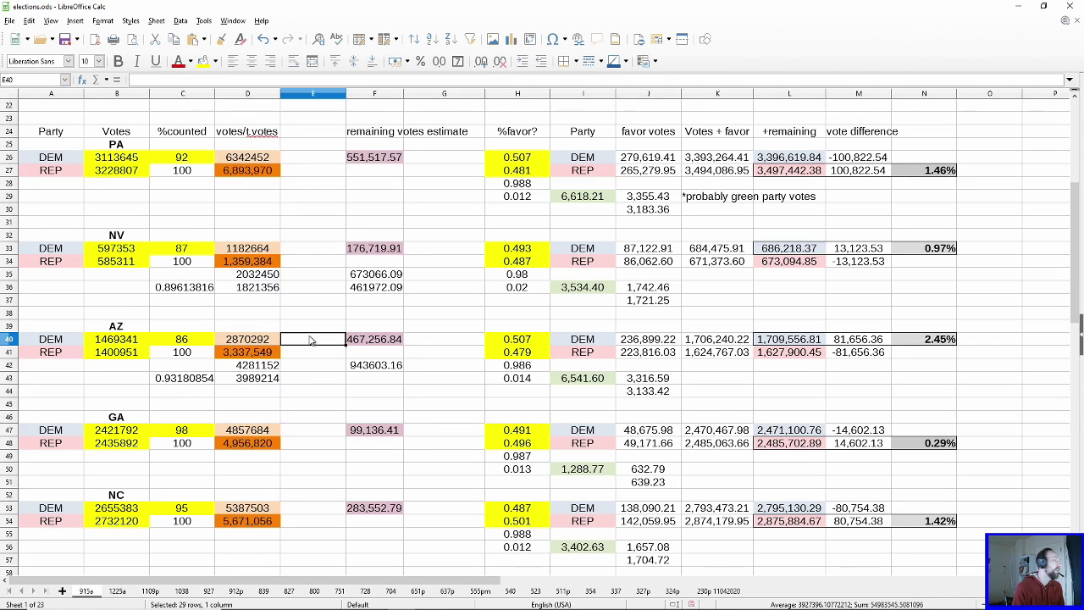
Step: Examine how Pennsylvania's estimated total votes are calculated from both parties' counted votes and the percentage counted
left_click(241, 160)
left_click_drag(106, 158, 110, 172)
left_click(247, 175)
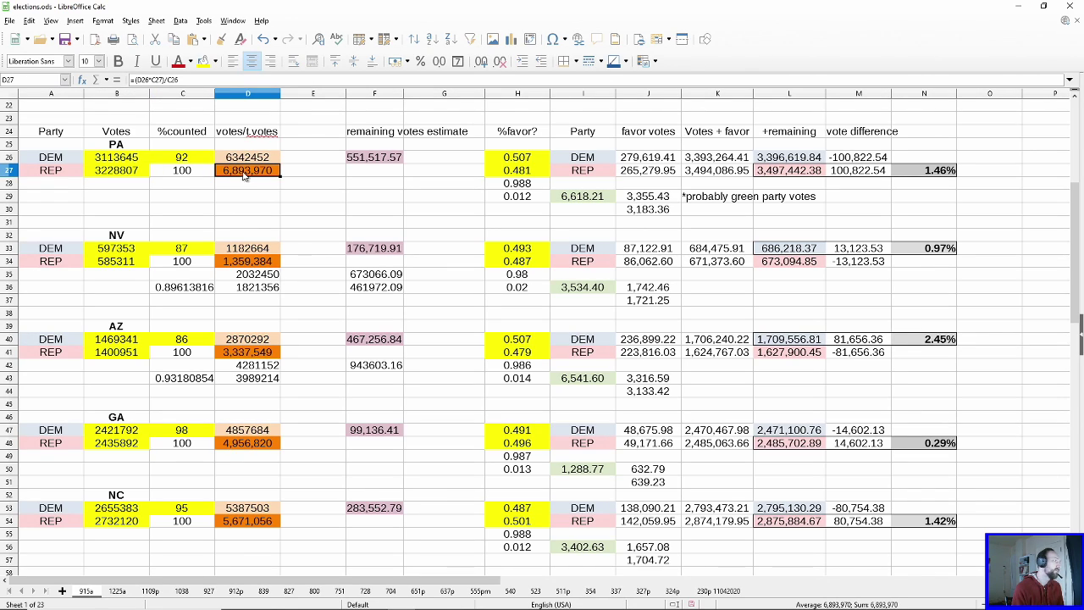
left_click(186, 158)
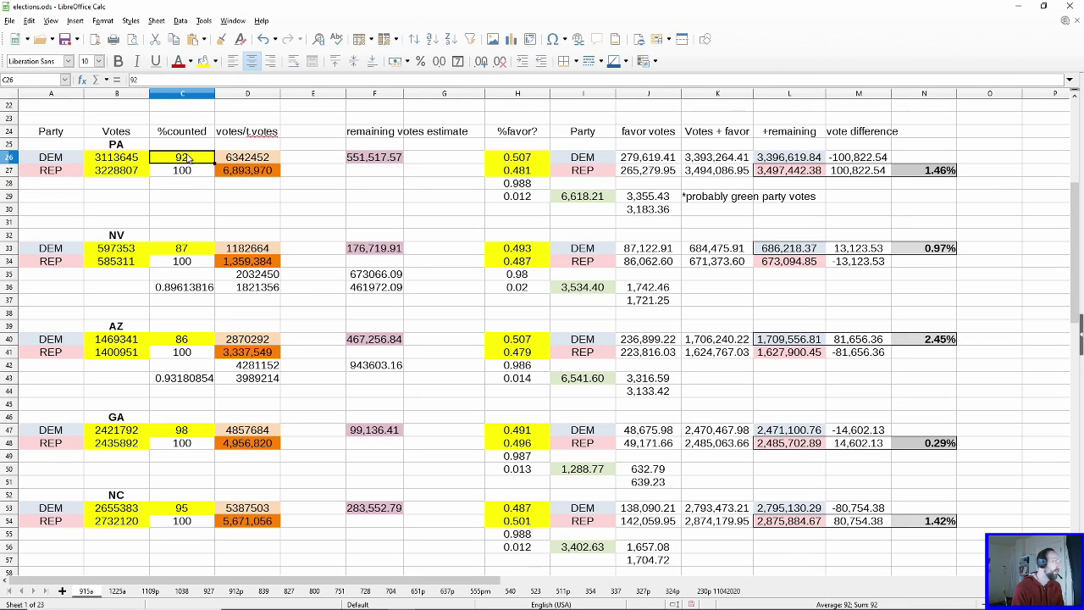
left_click(253, 176)
left_click(204, 172)
left_click(251, 174)
left_click(205, 173)
left_click(246, 173)
left_click(204, 173)
left_click(195, 161)
left_click(239, 174)
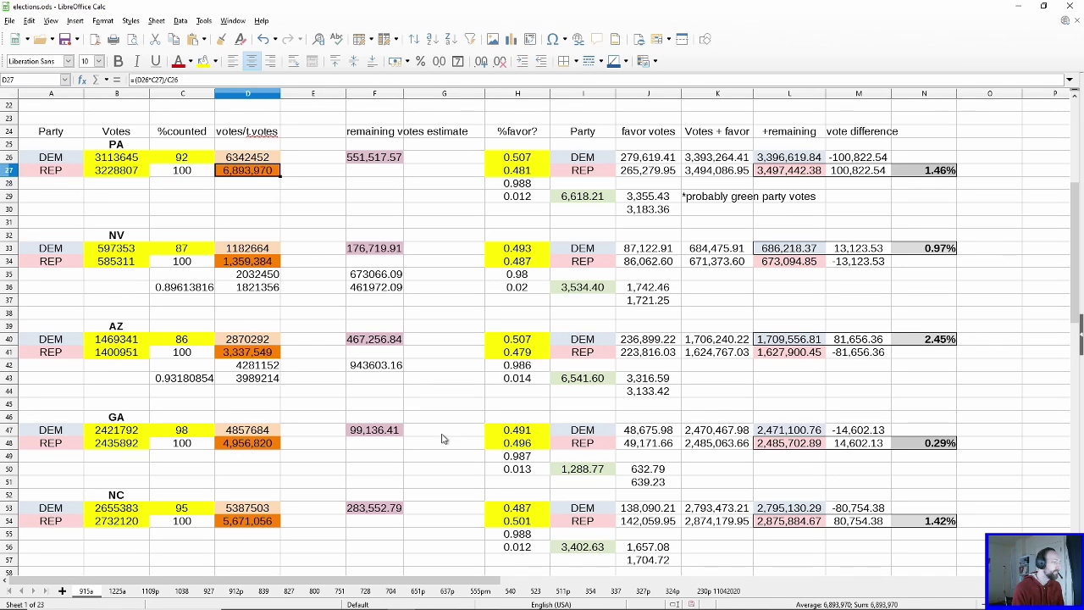
Step: Open the 230p 11042020 sheet and view the handwritten proportion calculation image and the state data beside it
left_click(733, 591)
left_click(719, 580)
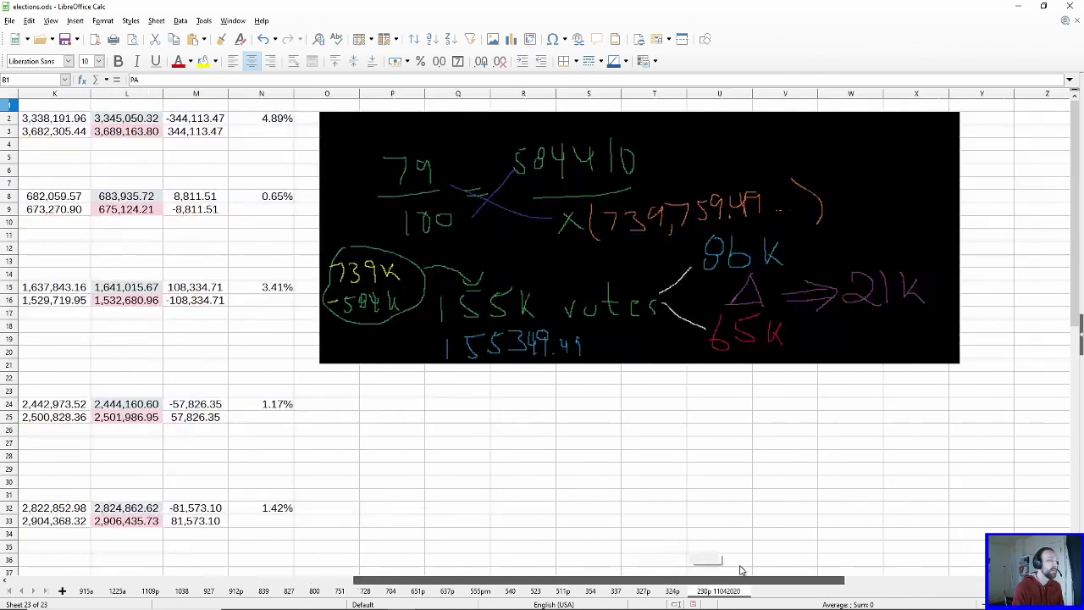
left_click(592, 197)
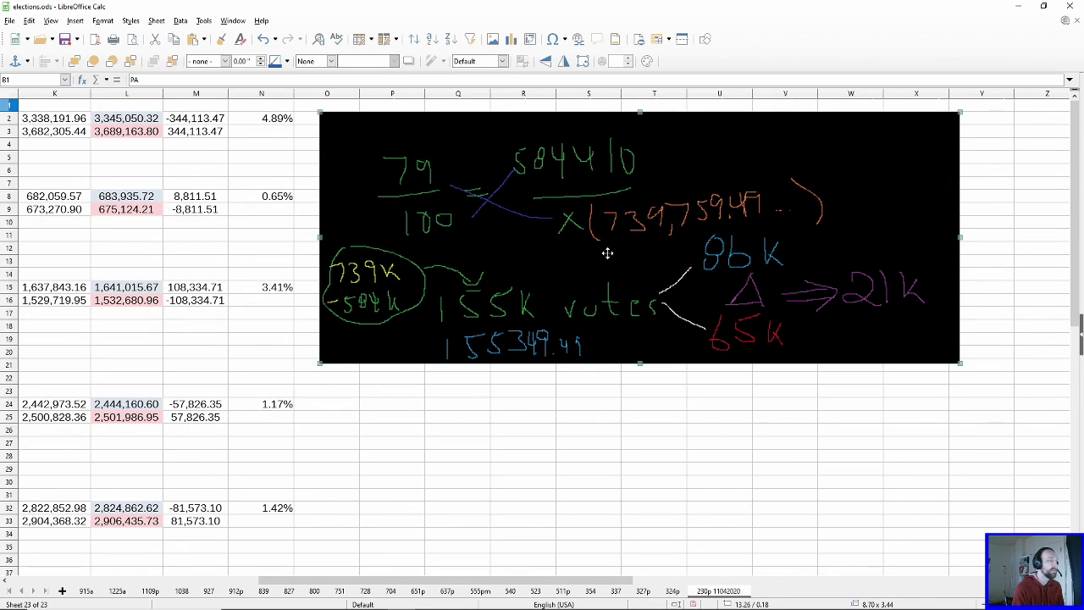
left_click_drag(570, 580, 314, 580)
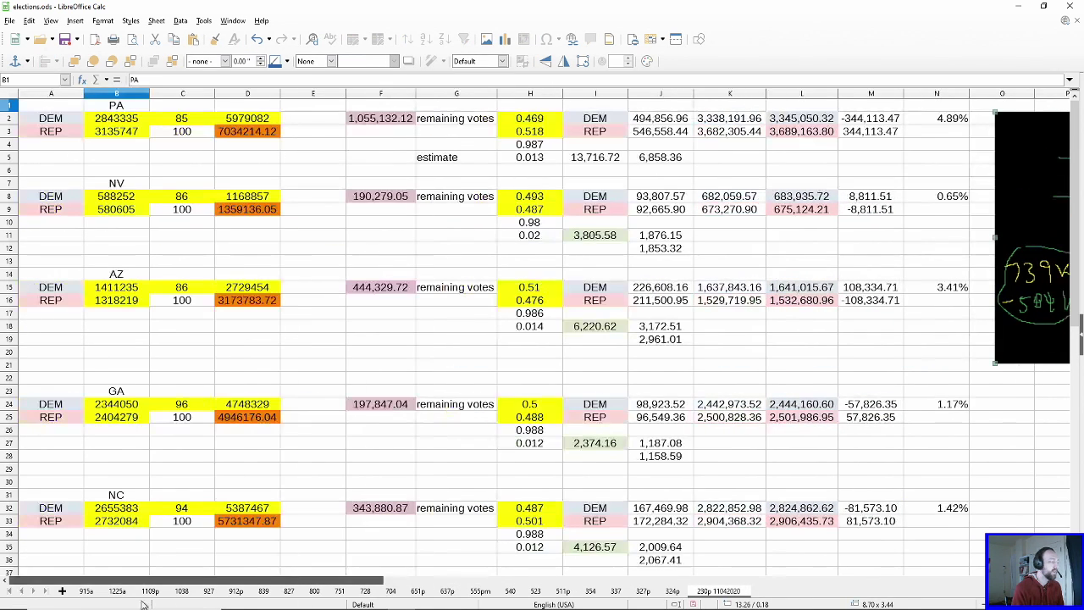
Step: Return to the 915a sheet and examine Pennsylvania's estimated total and the supplementary figures under Nevada and Arizona
left_click(87, 591)
mouse_move(250, 171)
left_mouse_down()
mouse_move(302, 176)
mouse_move(256, 173)
left_mouse_up()
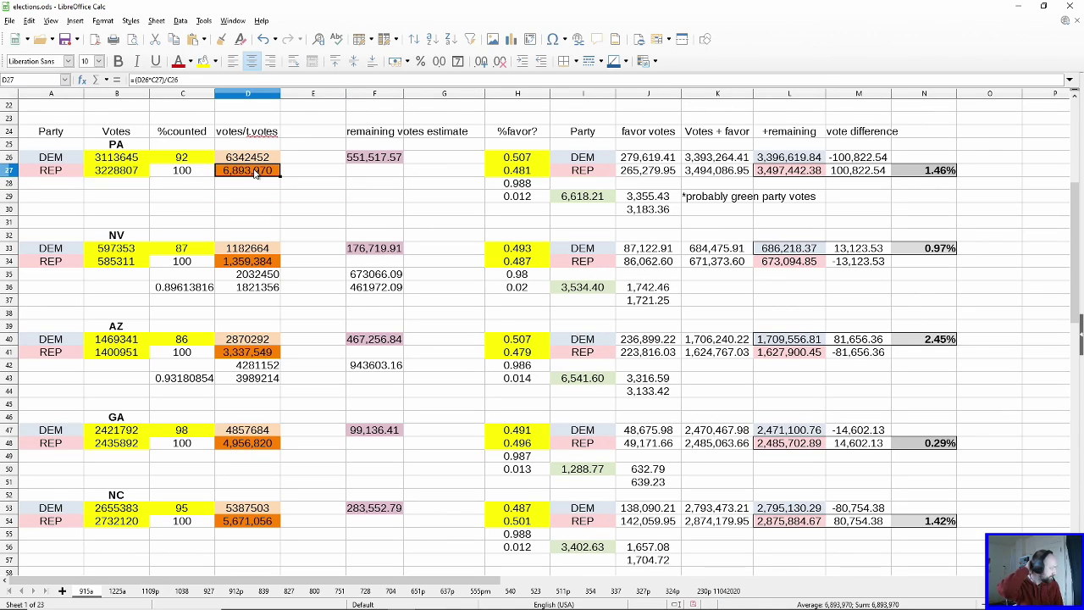
left_click_drag(198, 277, 377, 288)
left_click_drag(183, 366, 266, 381)
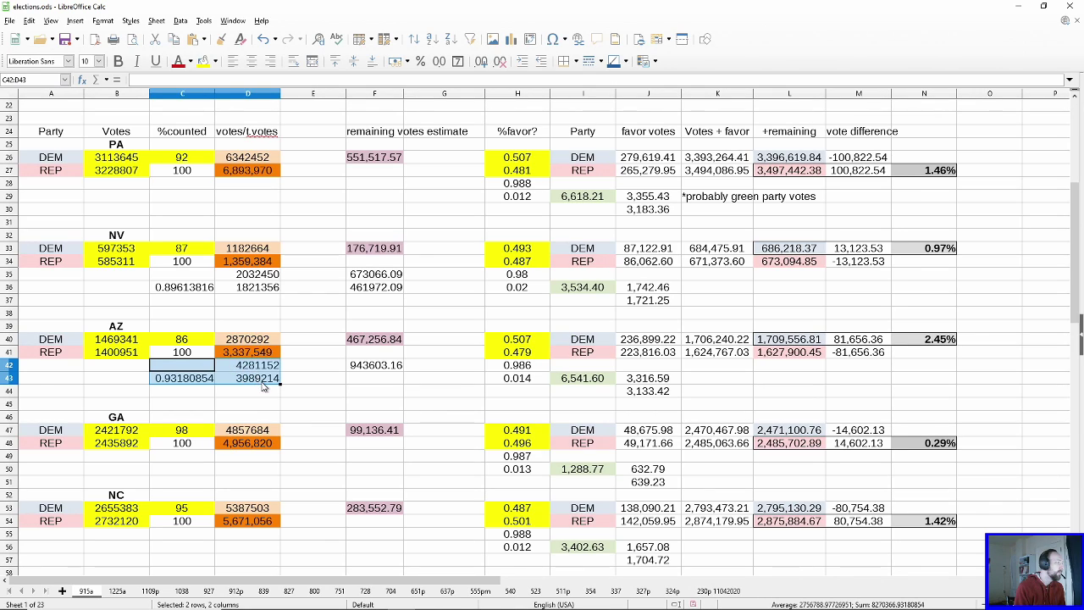
Step: Check Arizona's vote figures and counted percentage against the counted percentages for Georgia, North Carolina and Nevada
left_click(231, 360)
left_click_drag(125, 343, 173, 354)
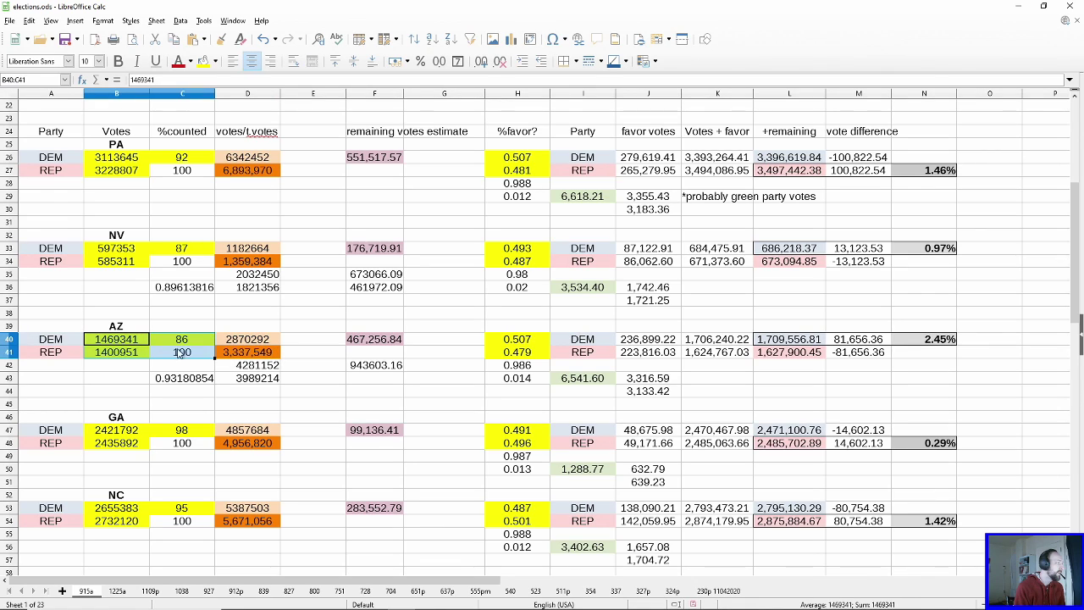
left_click(211, 378)
left_click(185, 342)
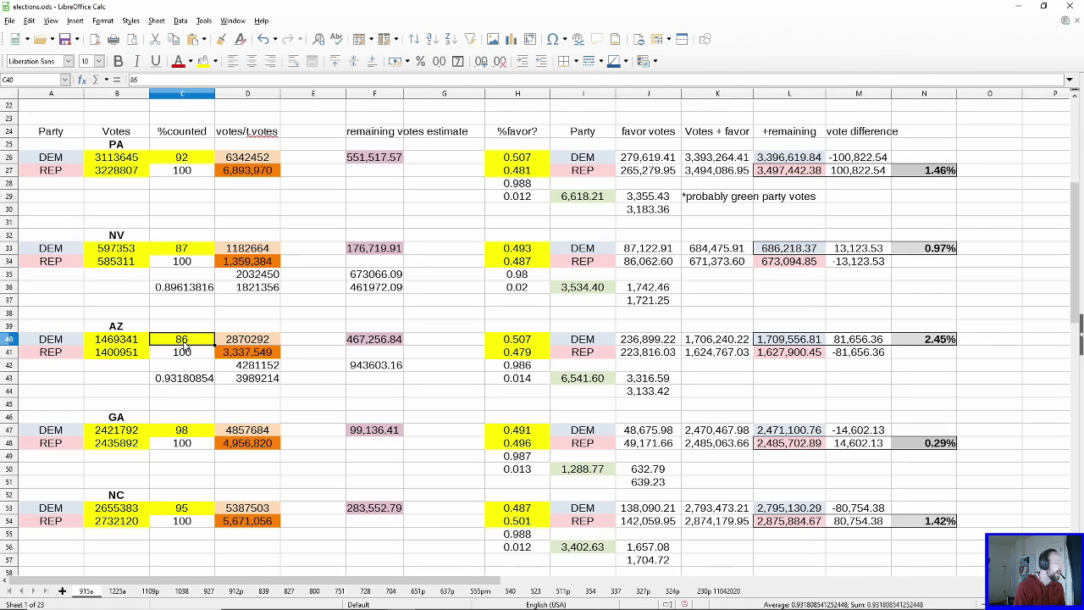
left_click(197, 434)
left_click(188, 506)
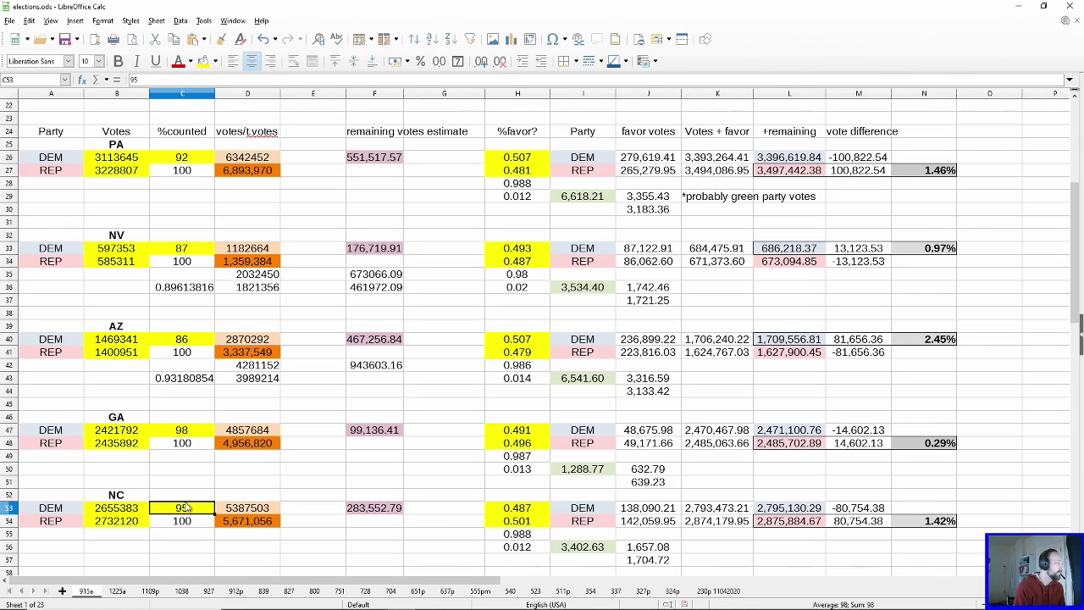
left_click(169, 263)
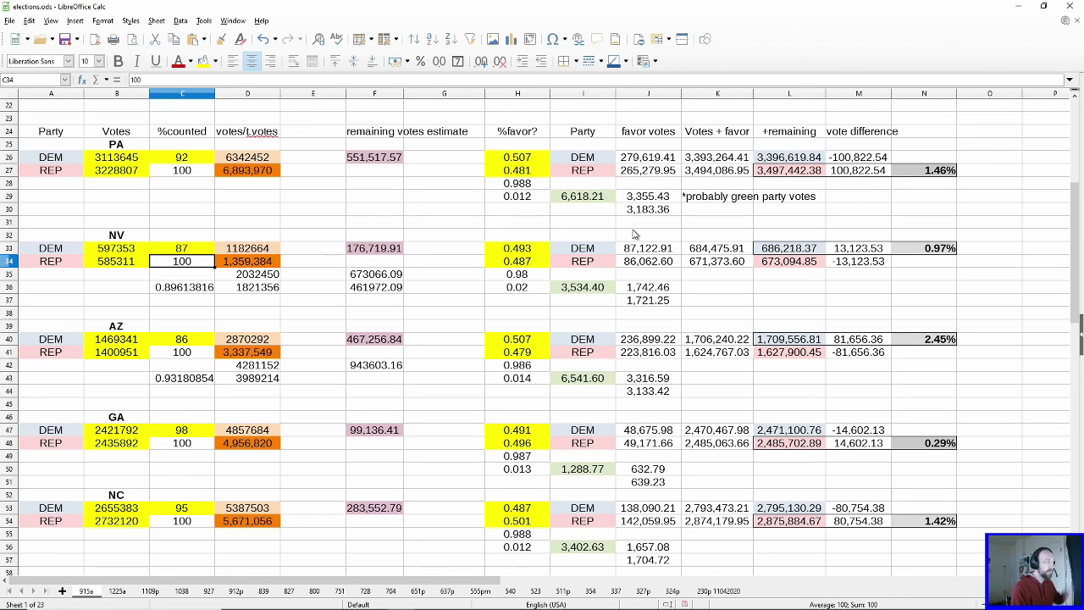
Step: Compare Pennsylvania's Republican vote difference on the 915a sheet with the 1225a sheet
left_click(848, 172)
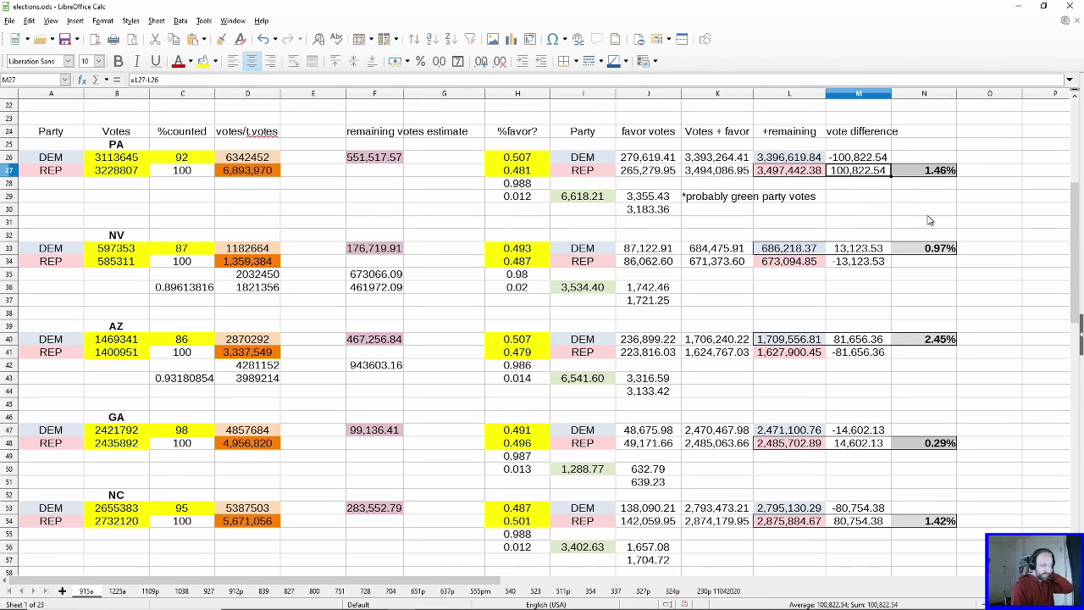
left_click(119, 591)
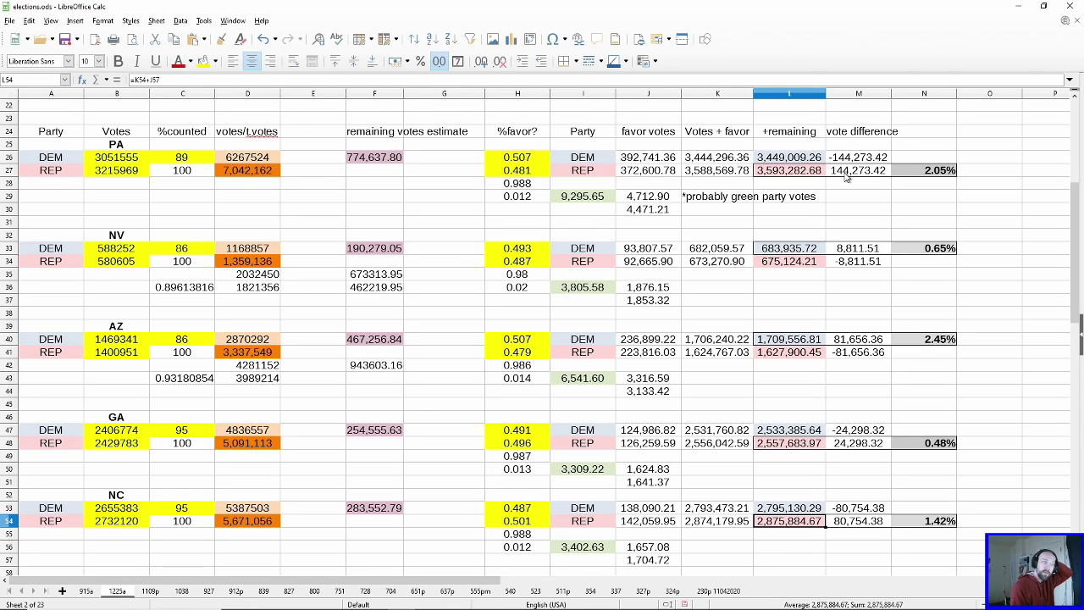
Step: Check Pennsylvania's favor proportions on the 915a sheet and compare Nevada's Democratic vote difference and margin with the 1225a sheet
left_click(86, 591)
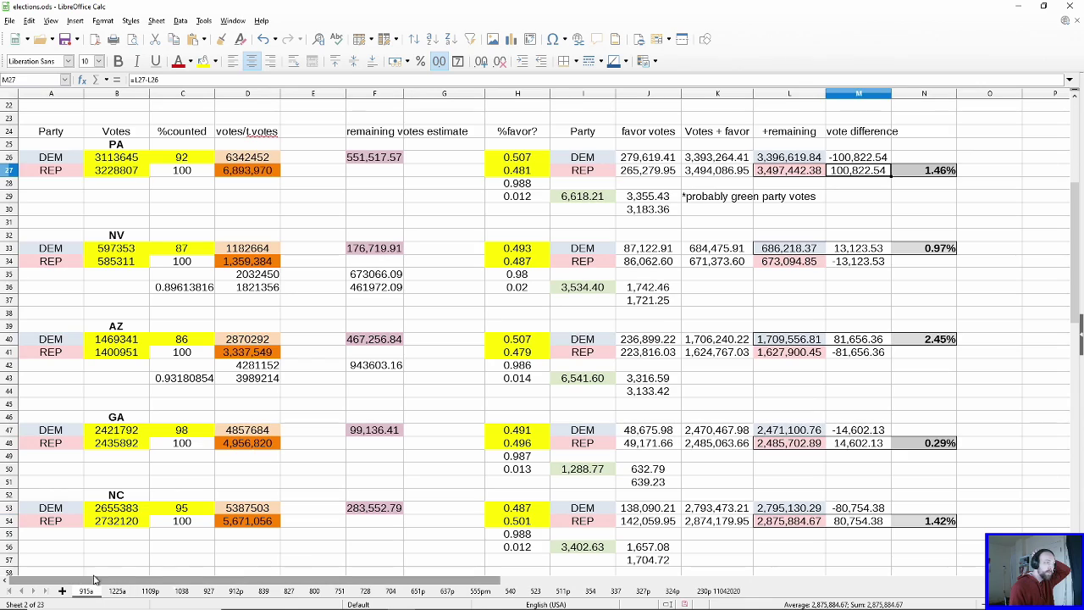
left_click_drag(512, 172, 519, 159)
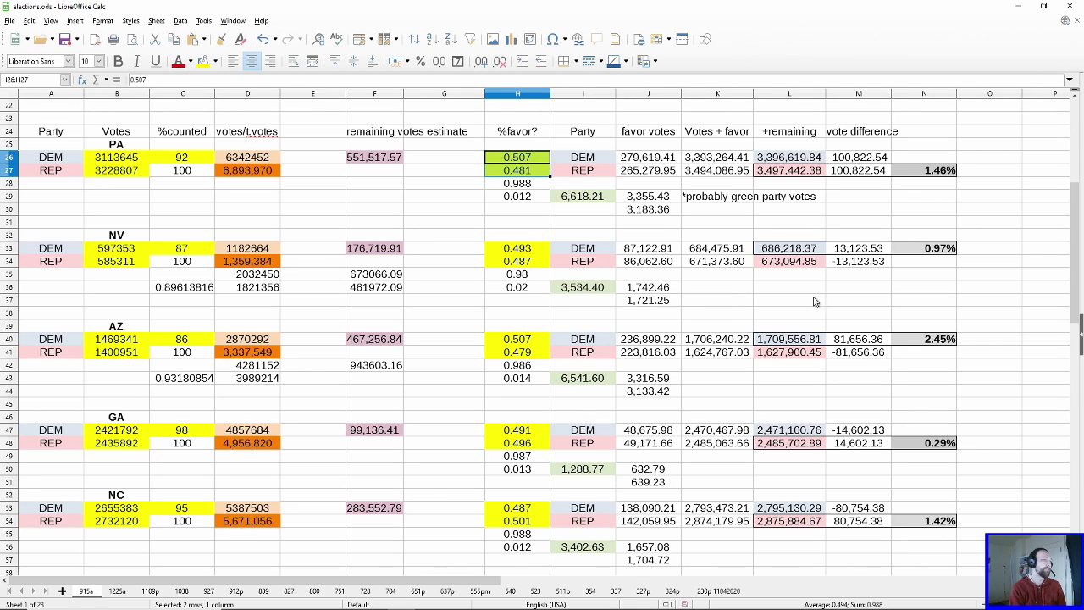
left_click(933, 250)
left_click(855, 250)
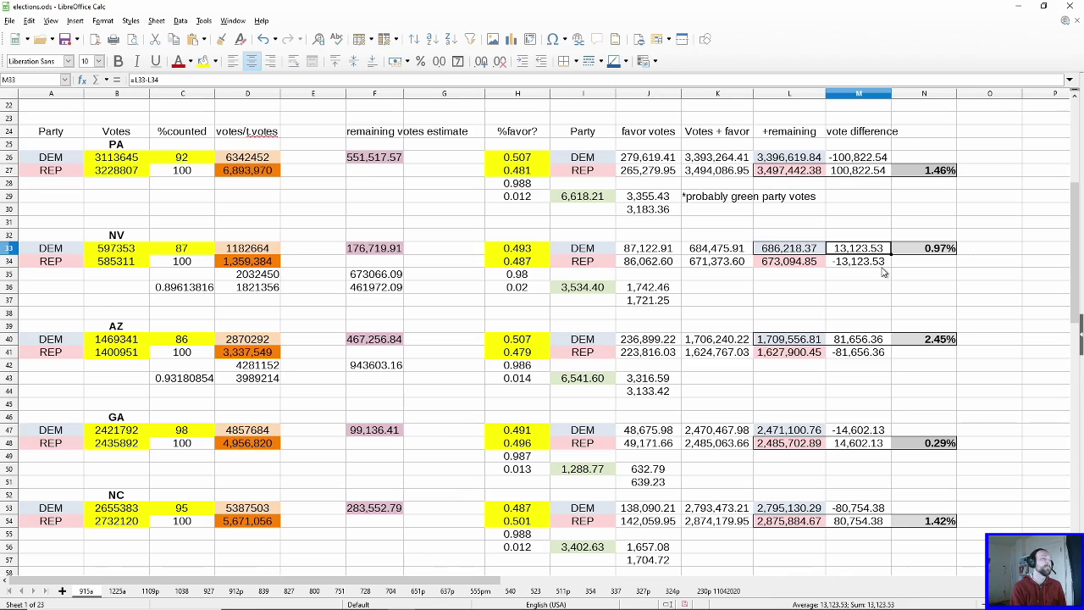
left_click(113, 591)
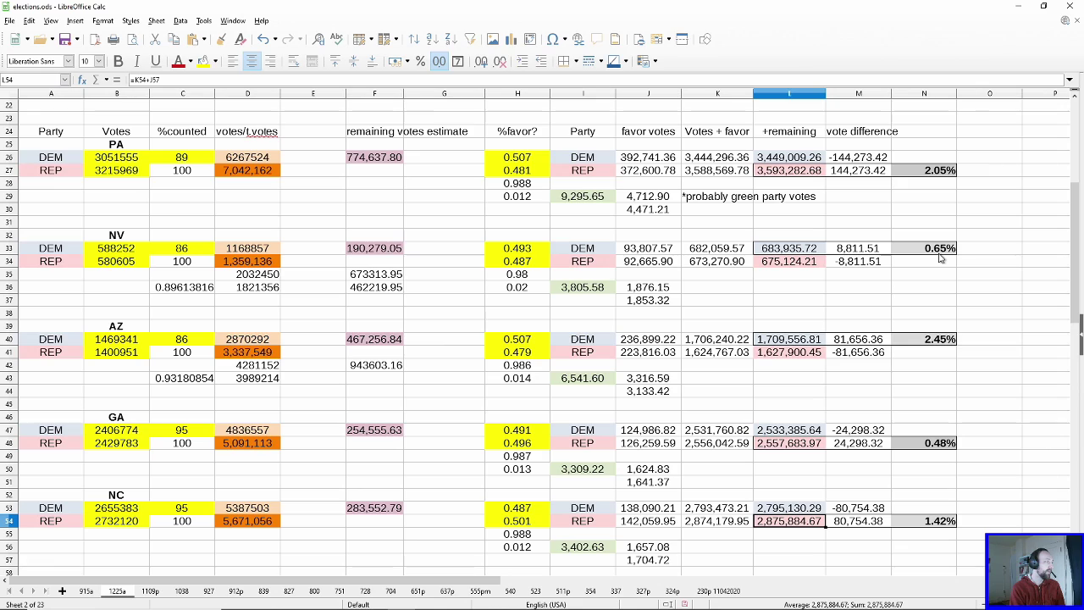
left_click(86, 591)
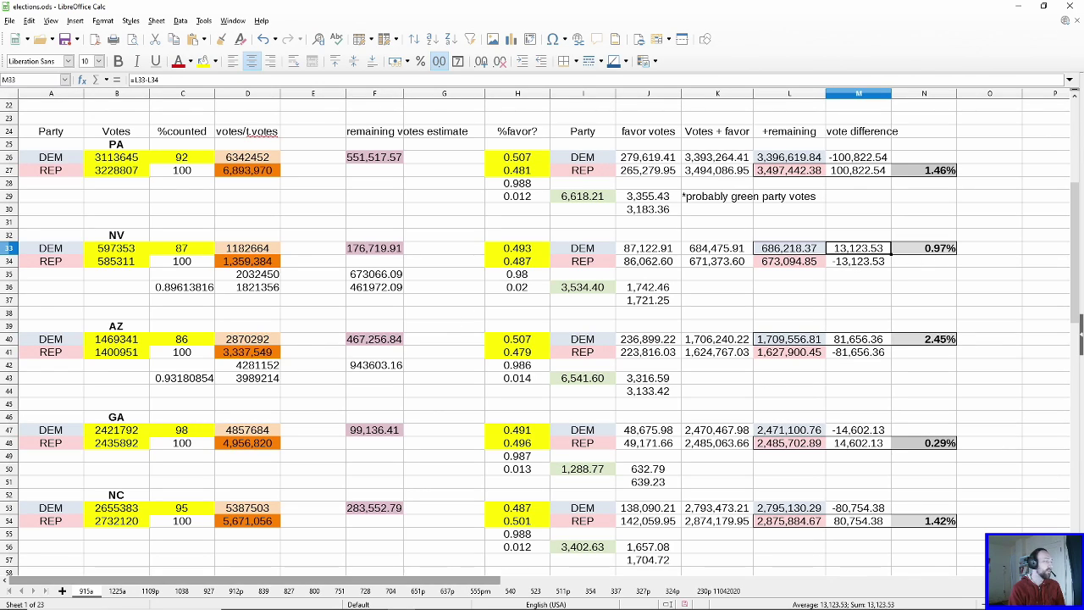
Step: Compare Arizona's figures between the 1225a and 915a sheets, checking the Democratic vote difference and vote count
left_click(119, 593)
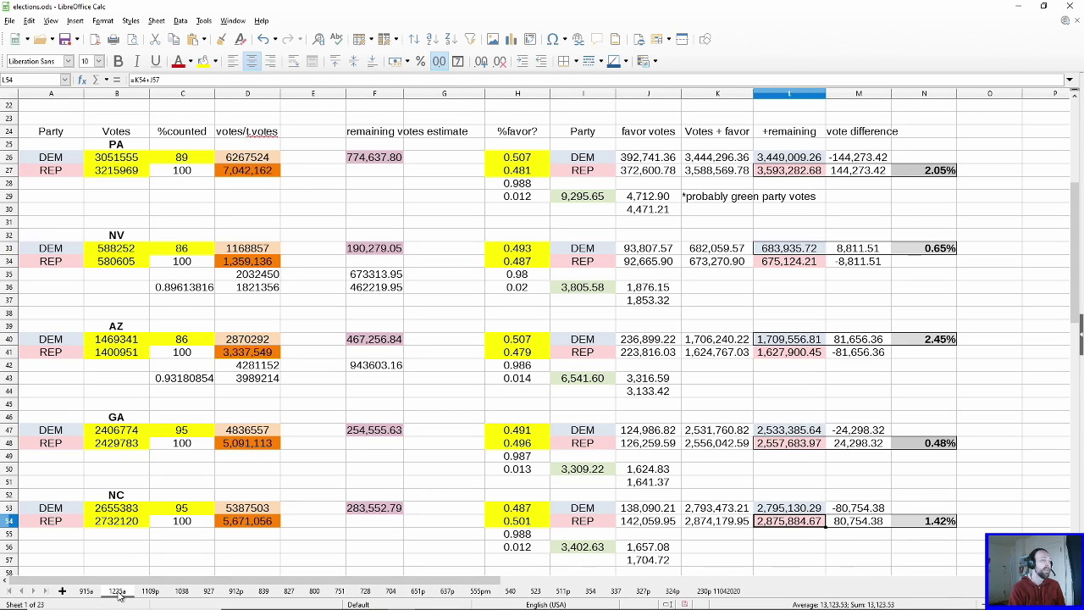
left_click(92, 594)
left_click(855, 343)
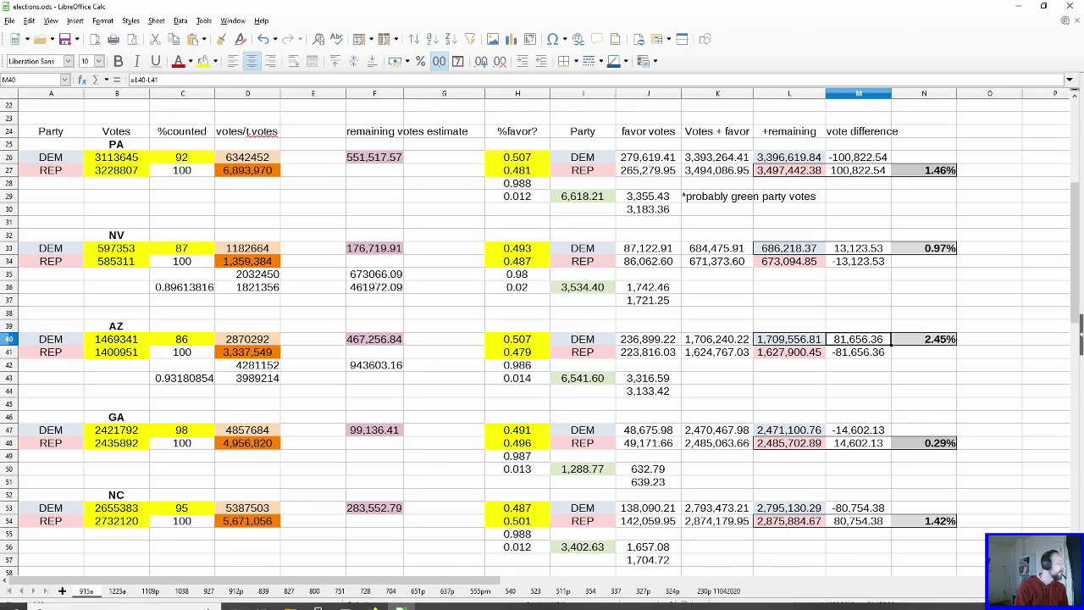
left_click(134, 341)
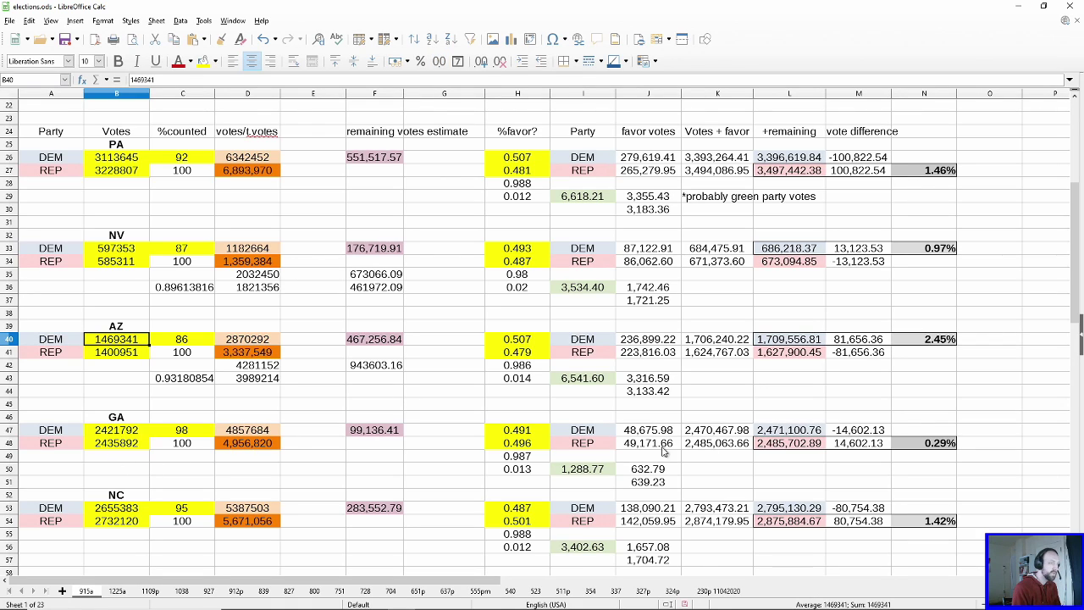
Step: Highlight Georgia's block on the 915a sheet and compare its figures with the 1225a sheet
left_click_drag(51, 419, 956, 485)
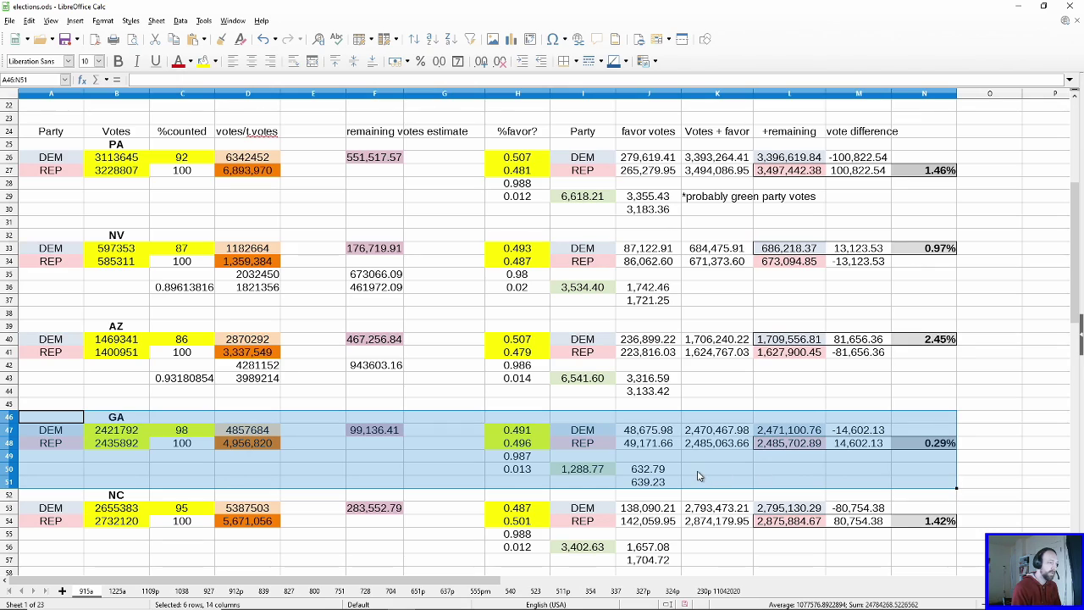
left_click(699, 472)
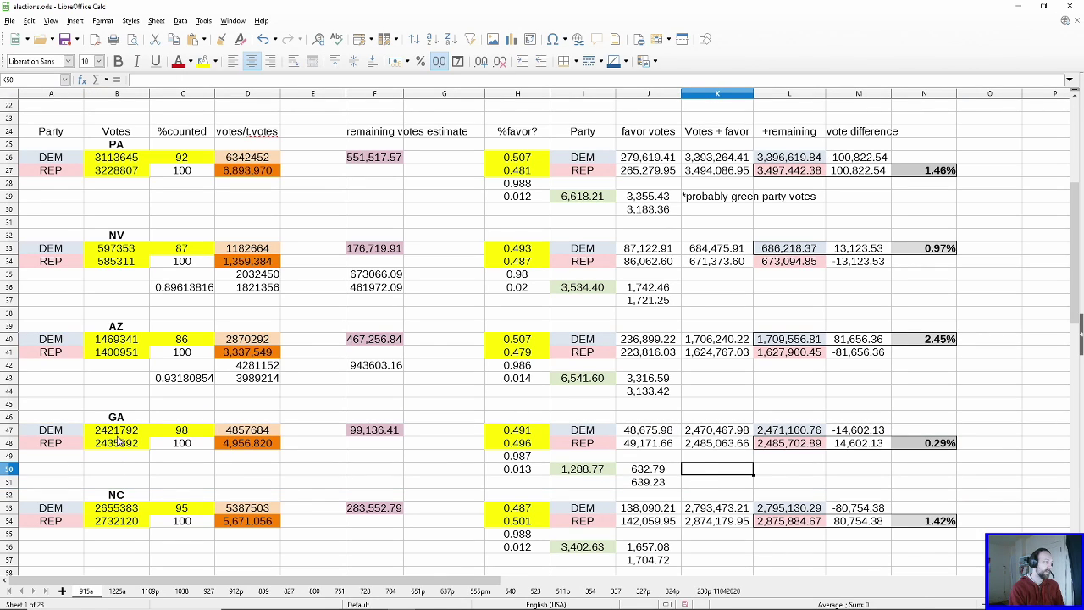
left_click(117, 590)
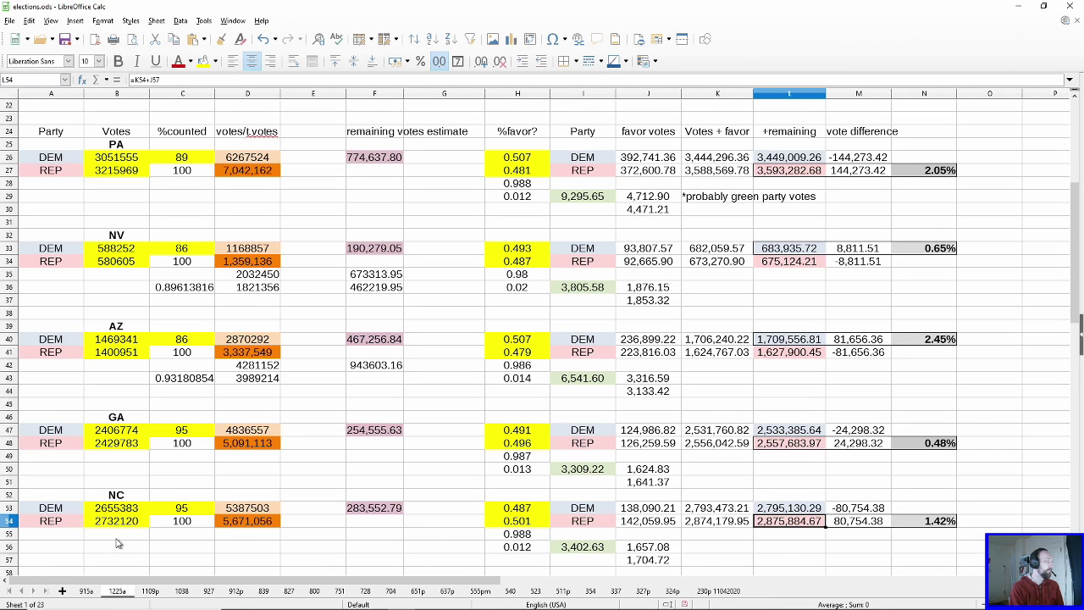
left_click(87, 593)
key("ctrl+Page_Down")
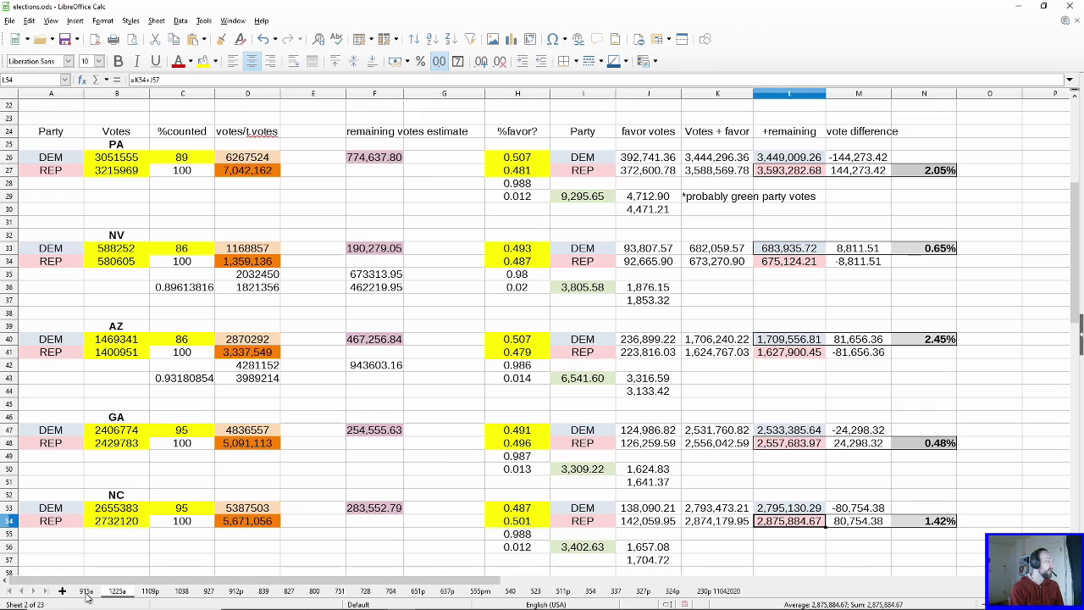
left_click(87, 593)
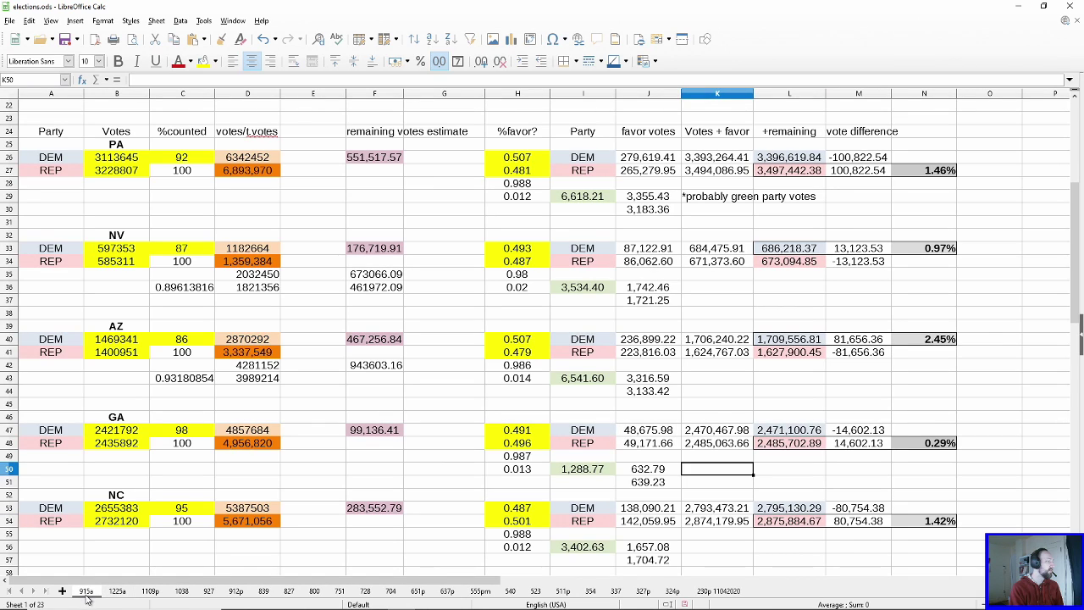
left_click(117, 592)
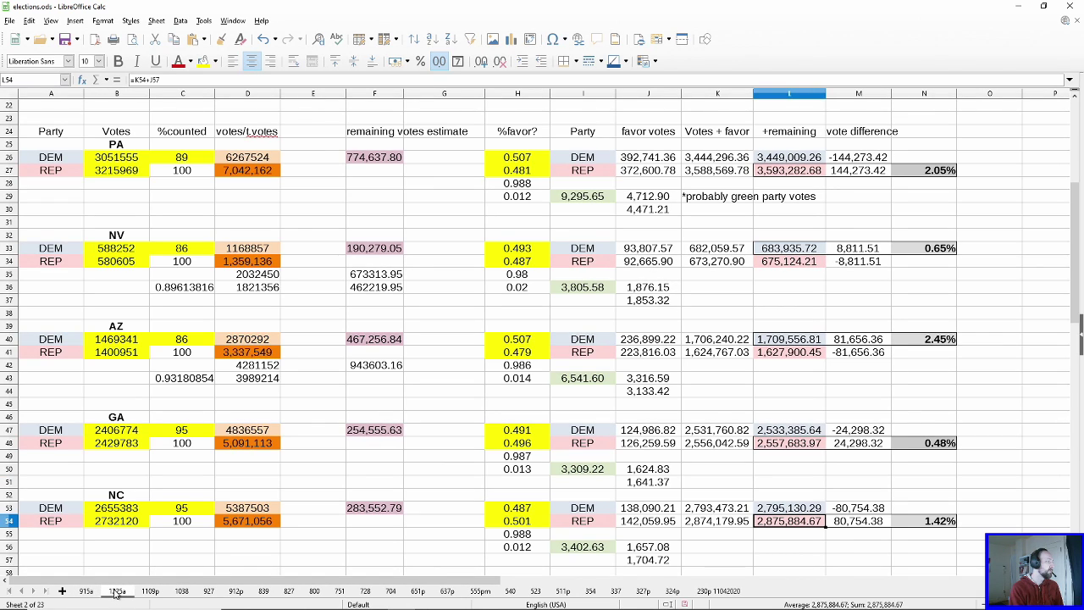
left_click(63, 592)
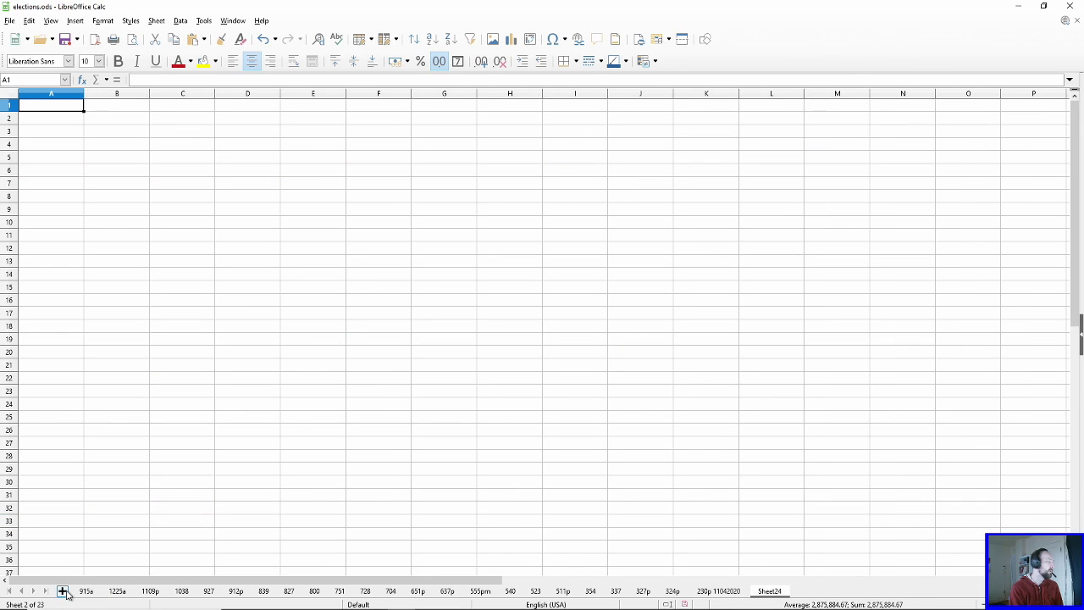
left_click(87, 592)
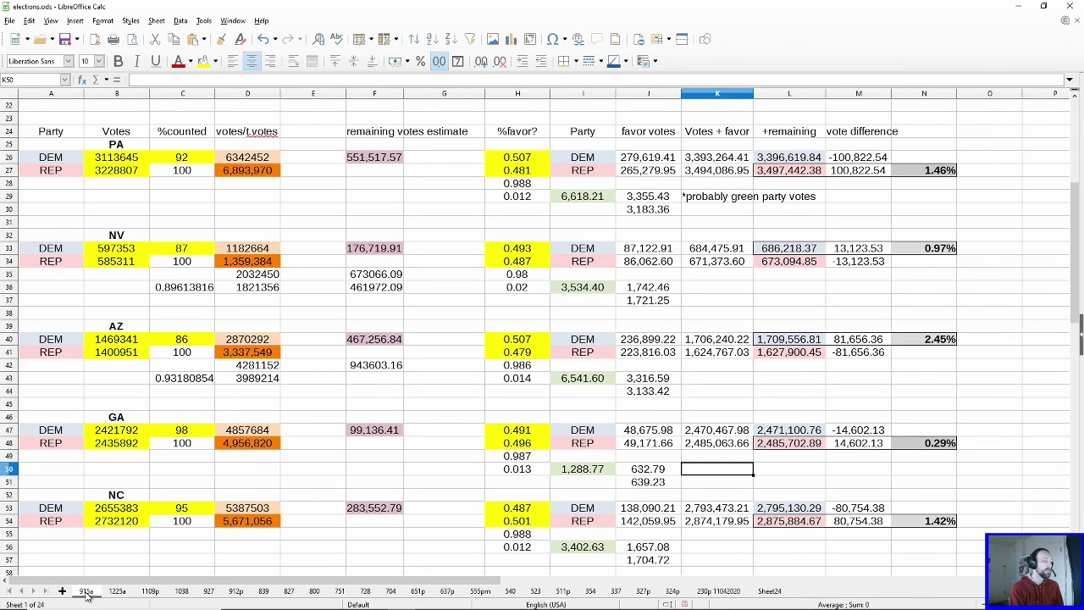
right_click(770, 591)
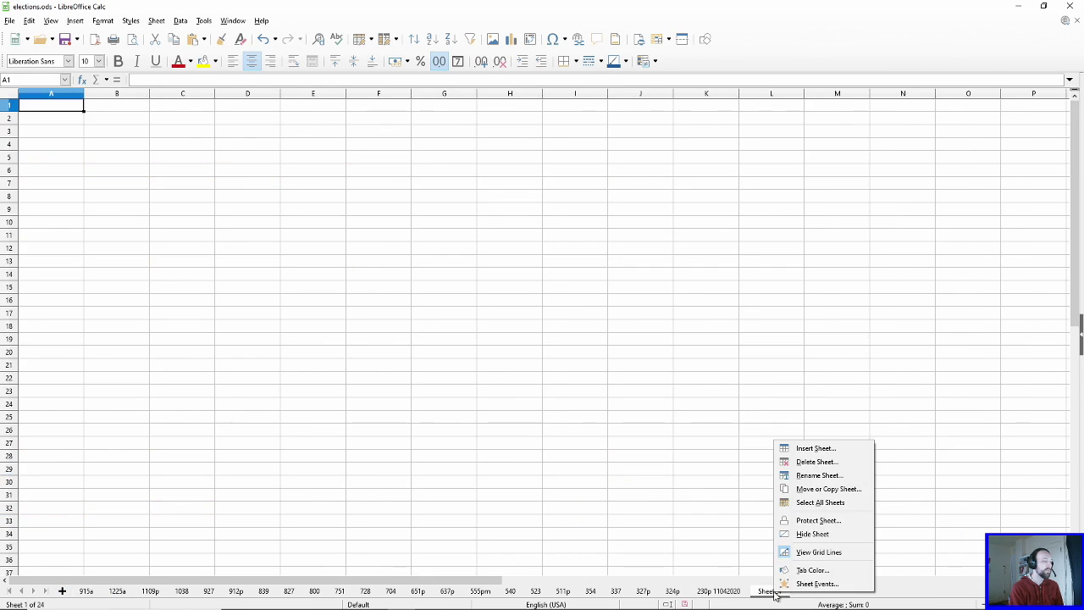
left_click(815, 462)
left_click(551, 327)
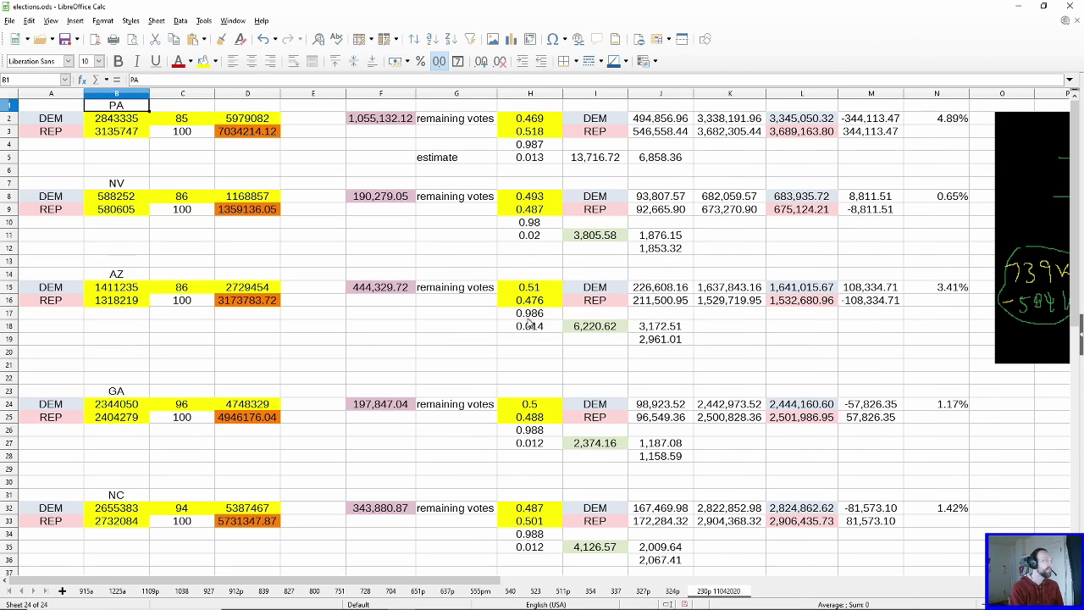
Step: Compare Georgia's Republican vote difference across the 230p 11042020, 915a and 1225a sheets, ending on 915a
left_click_drag(29, 393, 956, 460)
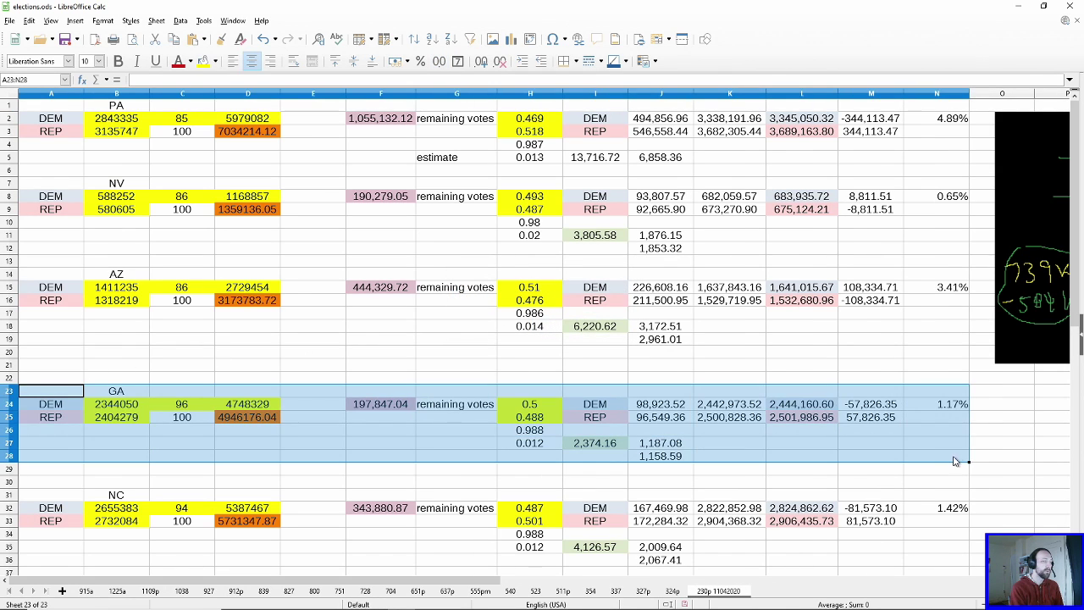
left_click(858, 424)
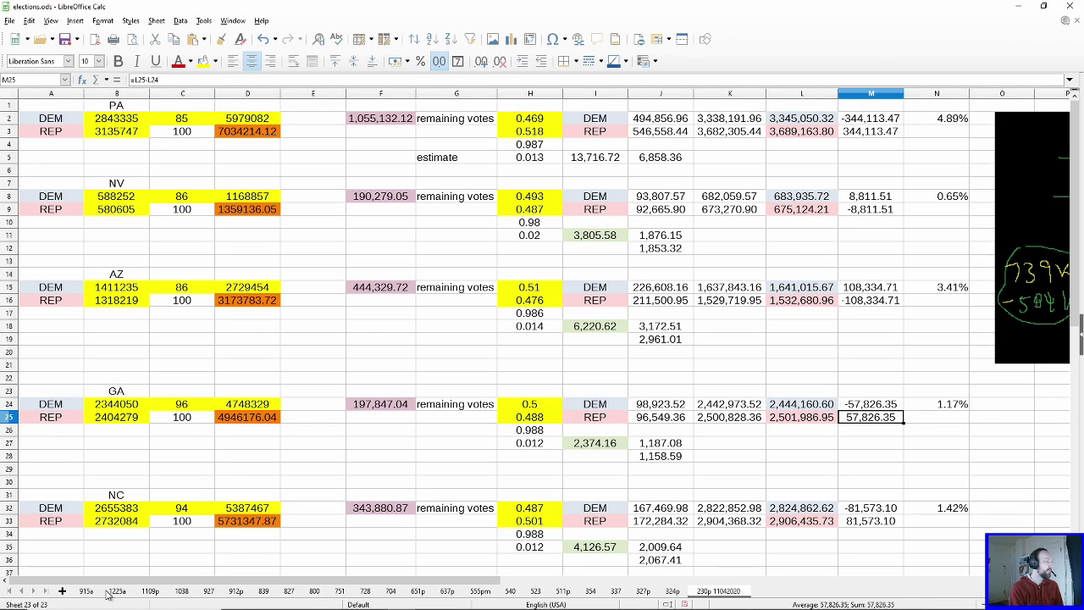
left_click(85, 592)
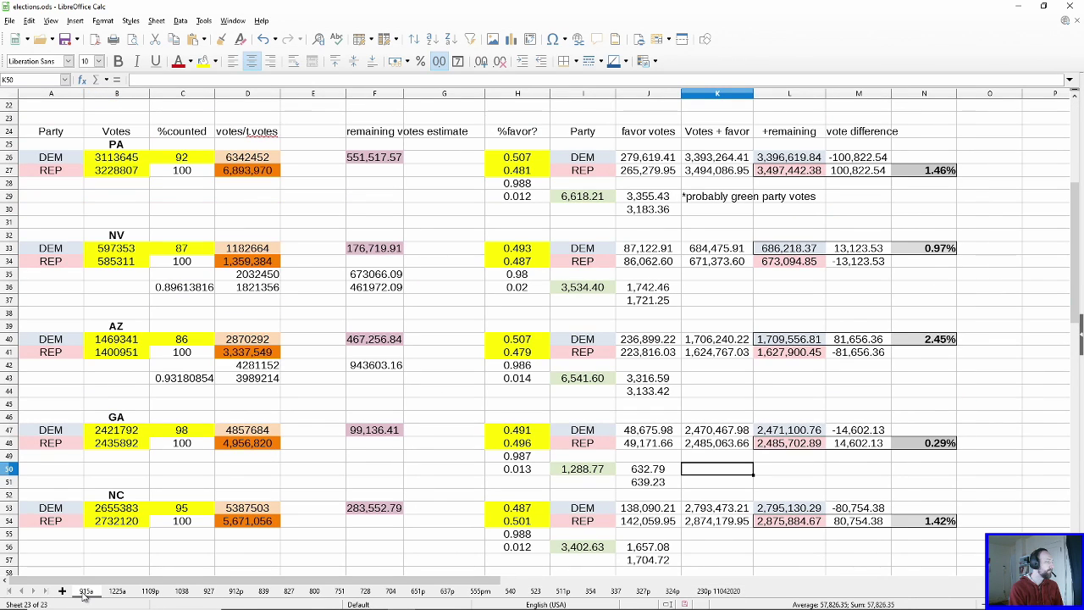
left_click(863, 448)
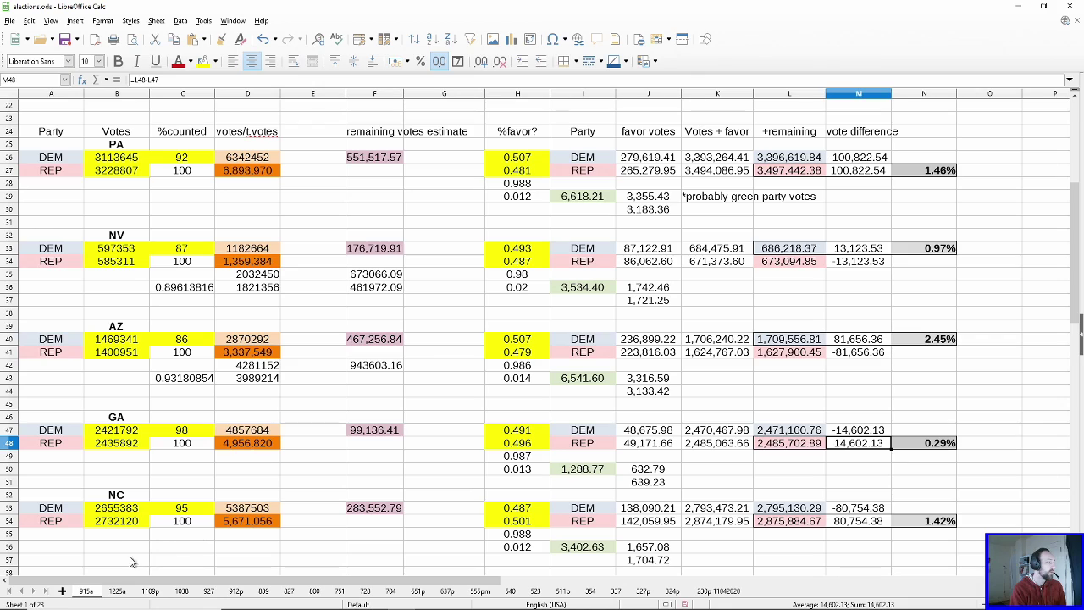
left_click(117, 590)
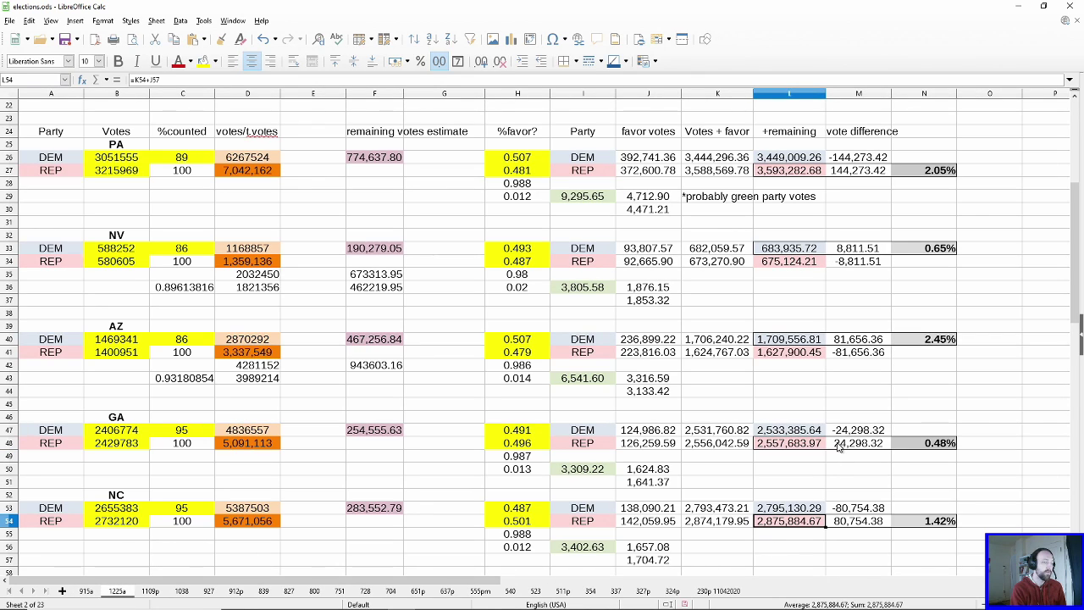
left_click(88, 592)
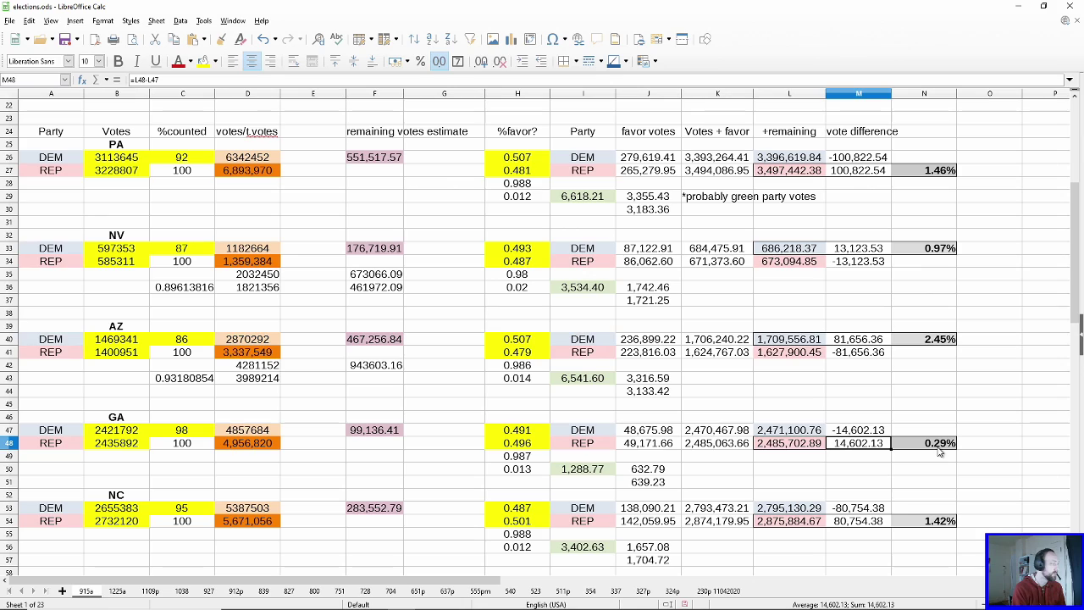
Step: Examine Georgia's block on the 915a sheet, focusing on the remaining votes estimate and the Democratic and Republican favor proportions
left_click_drag(52, 417, 932, 468)
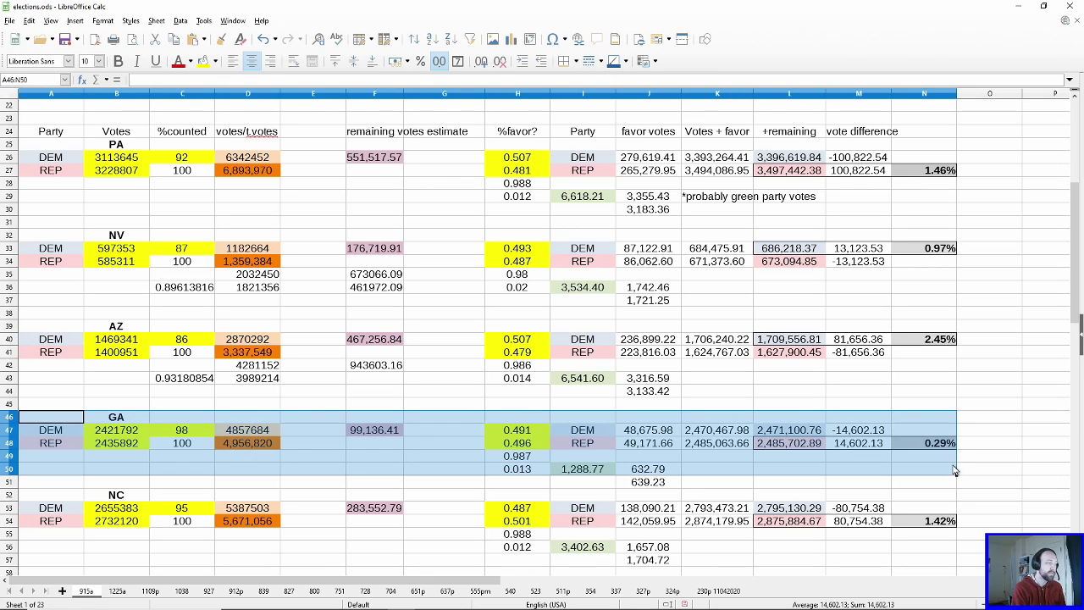
left_click(508, 430)
left_click_drag(513, 432, 517, 442)
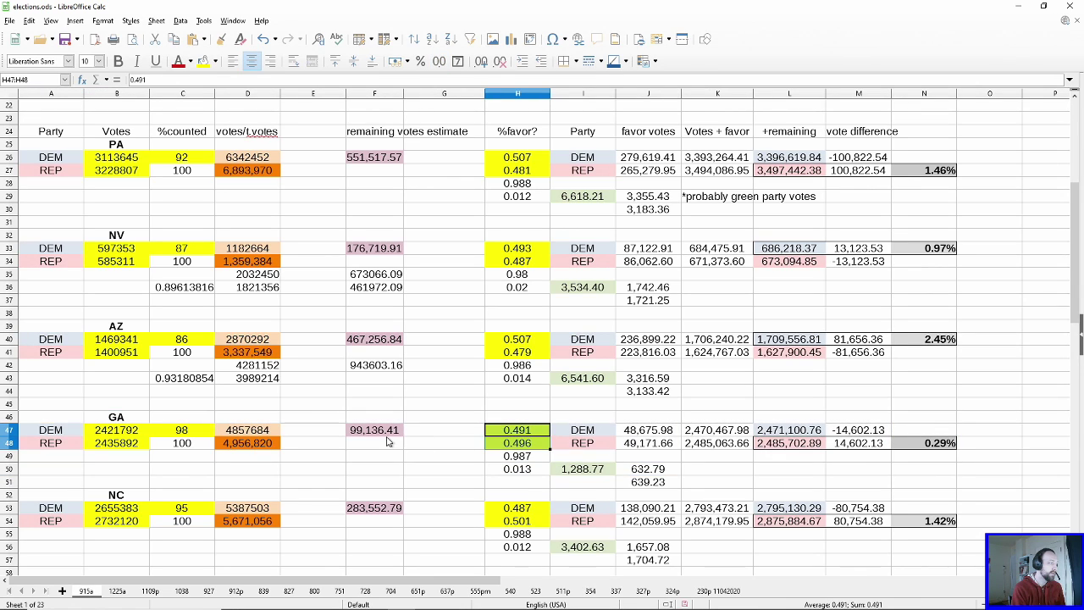
left_click(387, 433)
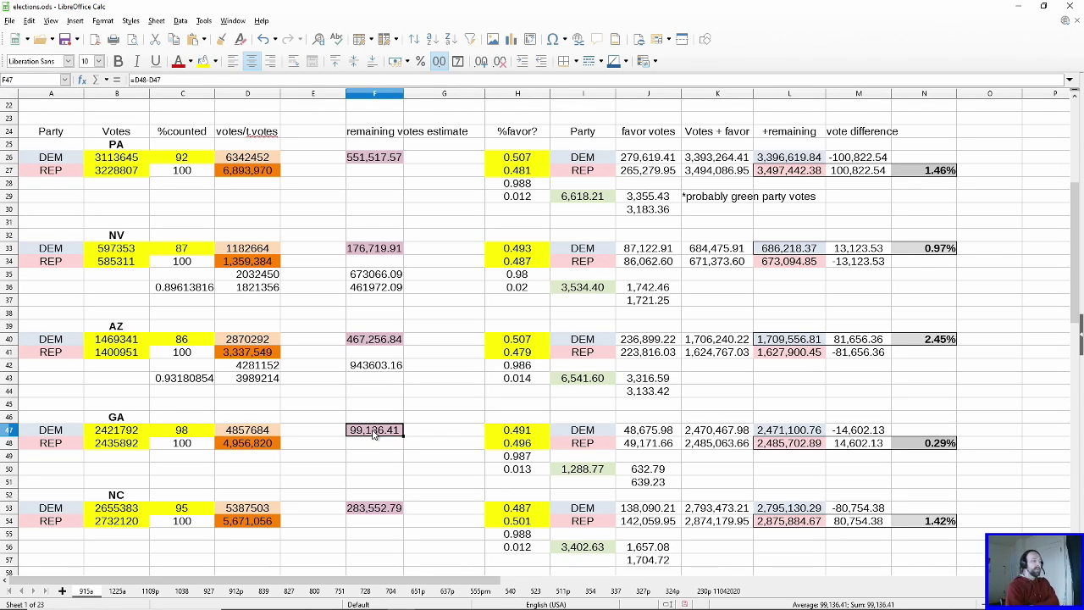
left_click_drag(517, 430, 515, 443)
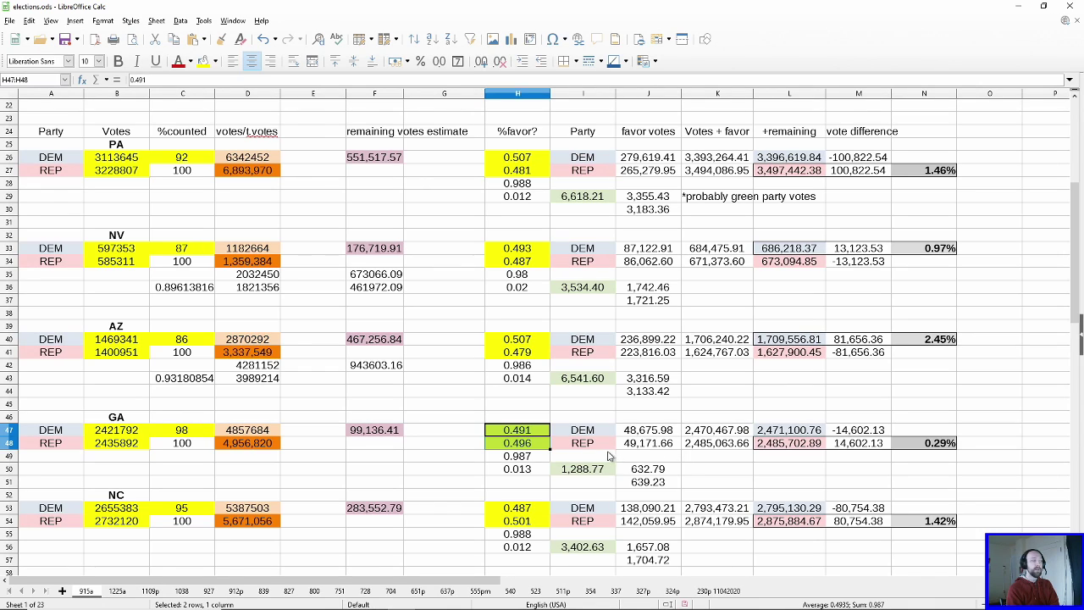
left_click(532, 432)
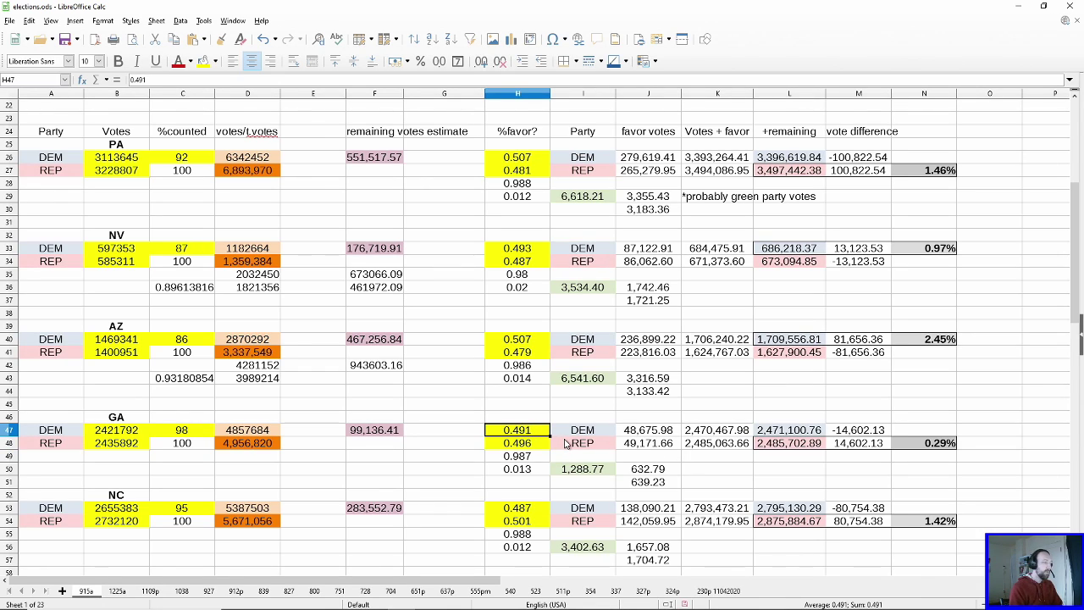
left_click(521, 443)
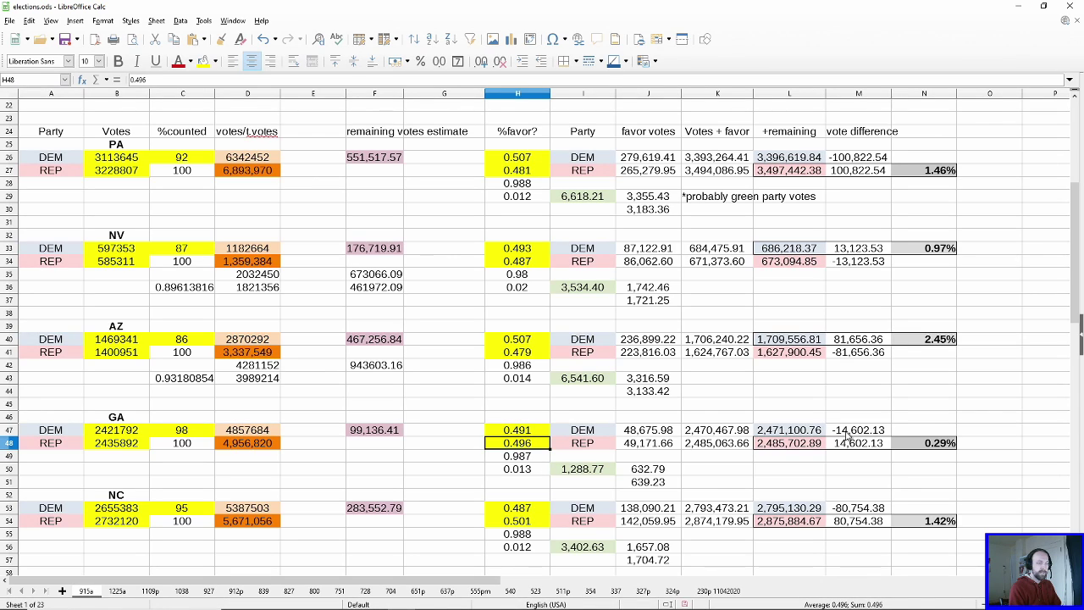
left_click_drag(56, 426, 949, 430)
left_click(370, 435)
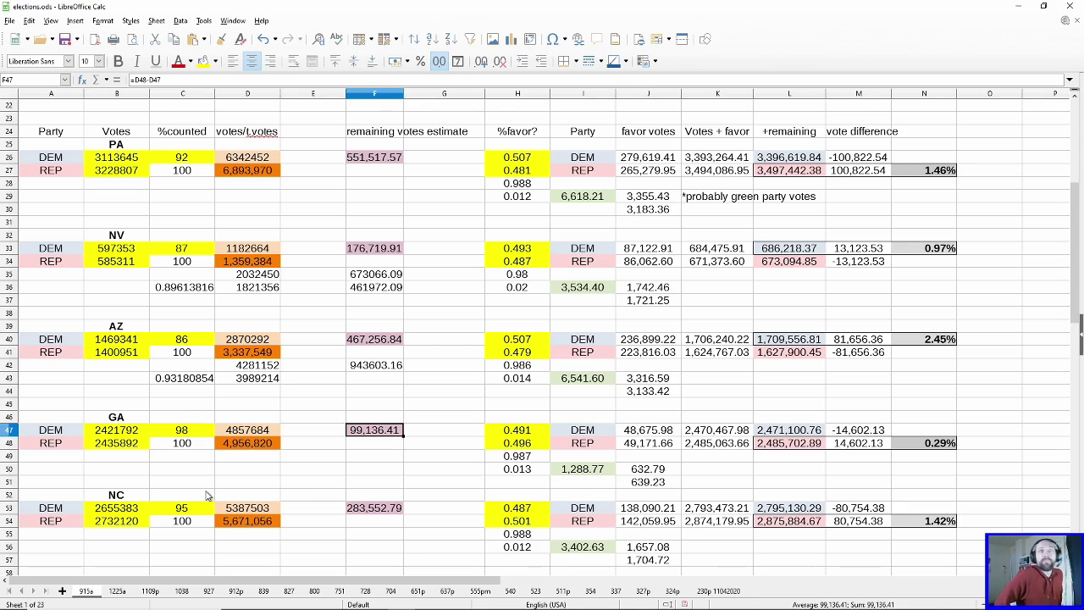
Step: Review Nevada's block and its Democratic vote difference on the 915a sheet, discarding the accidental edit of that cell
left_click_drag(51, 236, 997, 311)
left_click(855, 249)
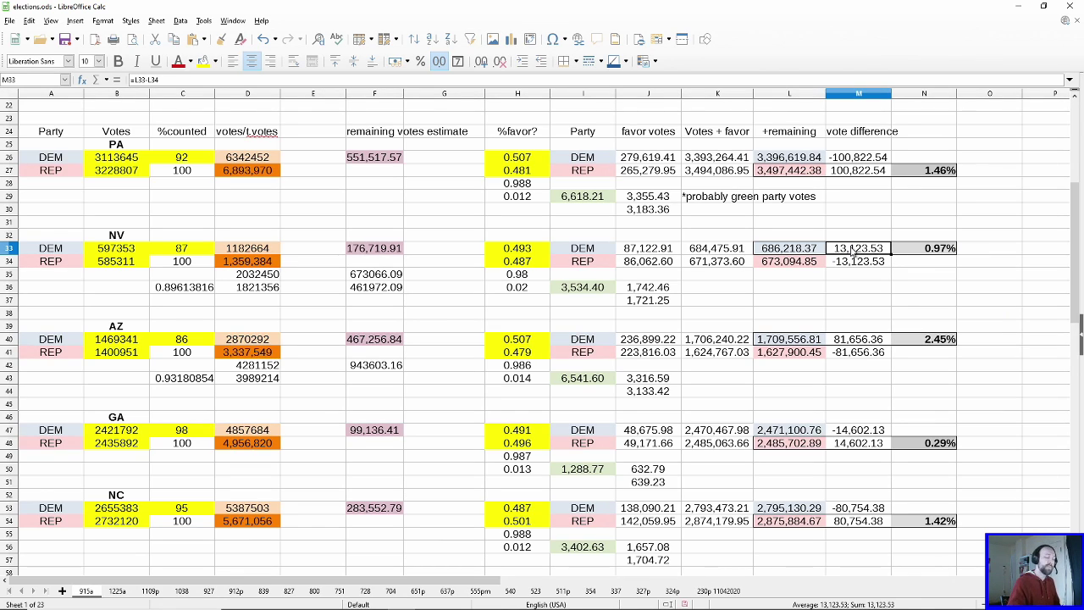
key("BackSpace")
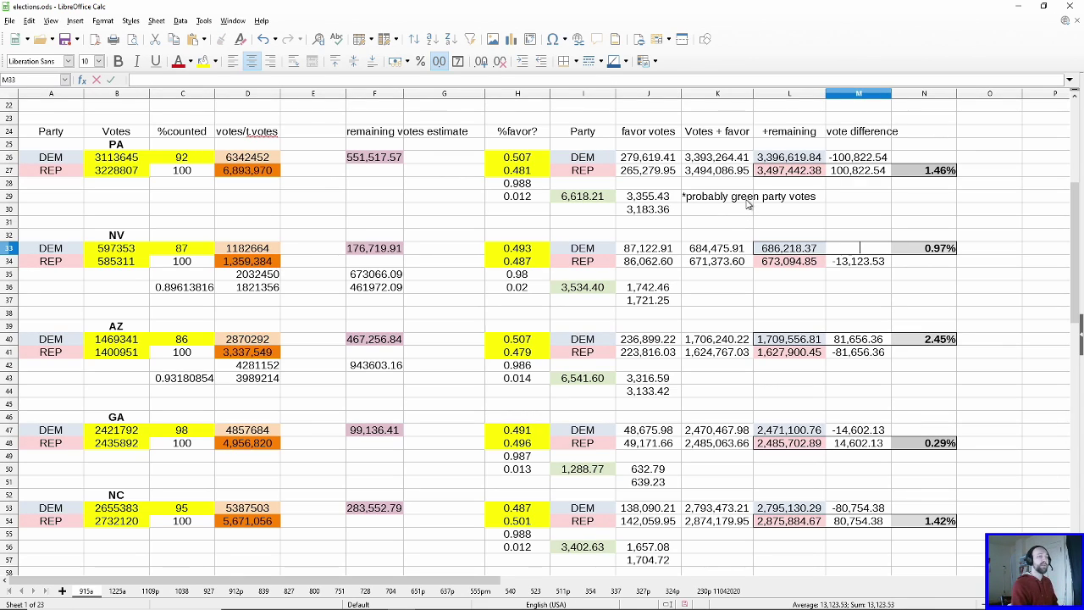
key("Escape")
left_click(848, 303)
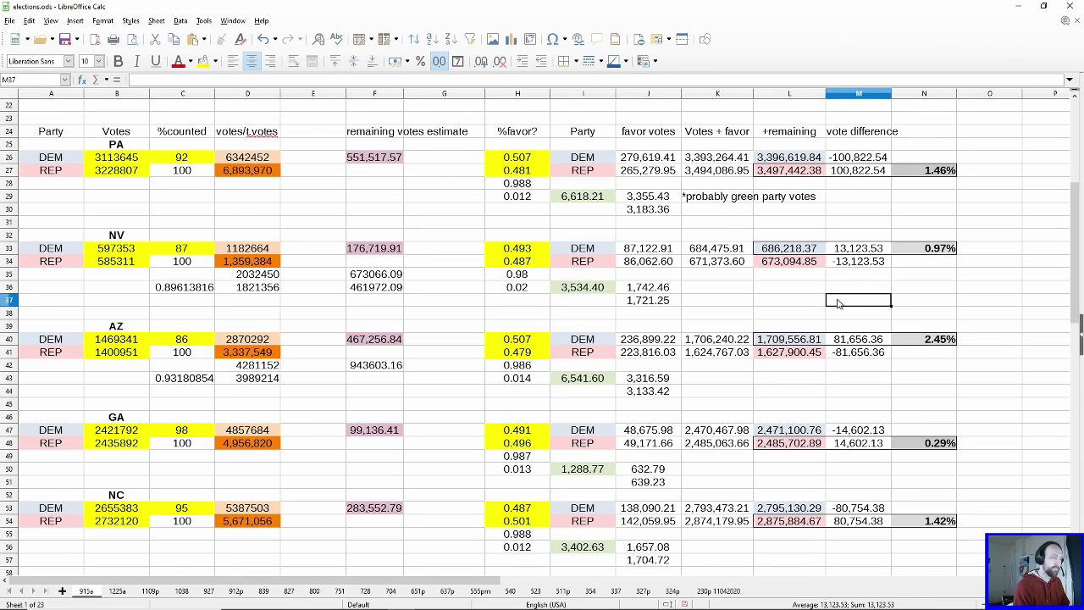
Step: Highlight North Carolina's block on the 915a sheet to review its figures
scroll(161, 536, "down", 3)
left_click_drag(77, 377, 944, 447)
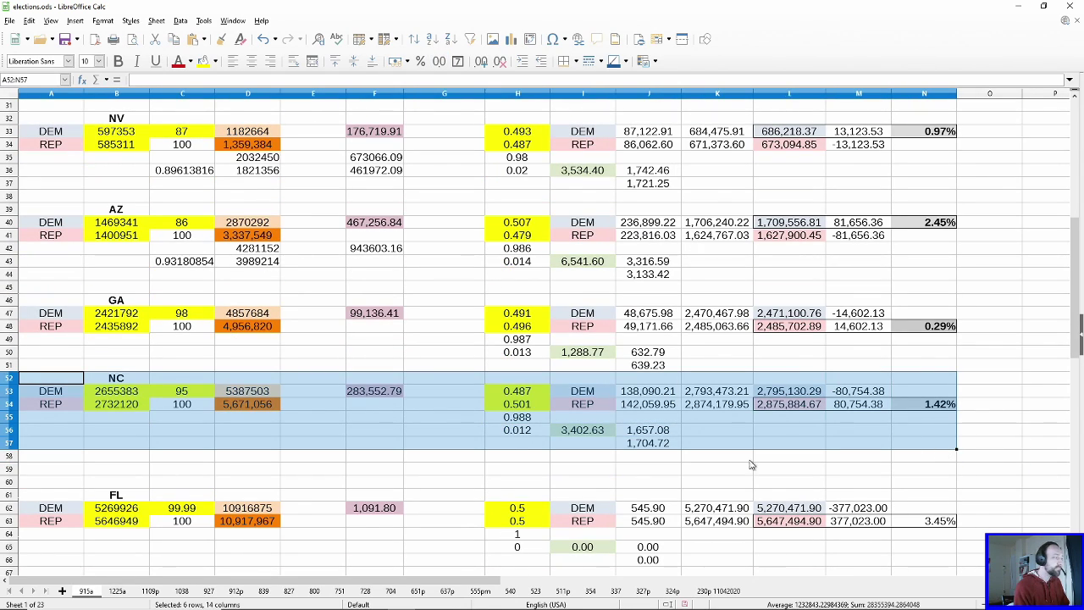
Step: Review North Carolina's block on the 915a sheet alongside the other states, focusing on its Democratic-row percent counted
scroll(149, 527, "up", 8)
scroll(153, 524, "down", 5)
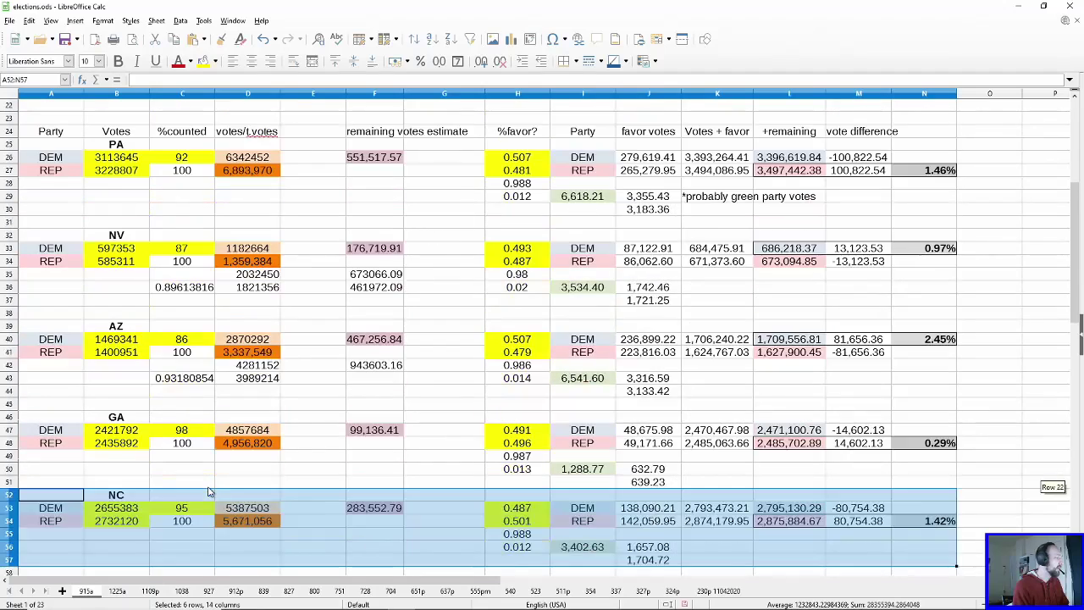
scroll(157, 522, "up", 2)
scroll(161, 520, "down", 3)
scroll(163, 521, "up", 1)
left_click(164, 514)
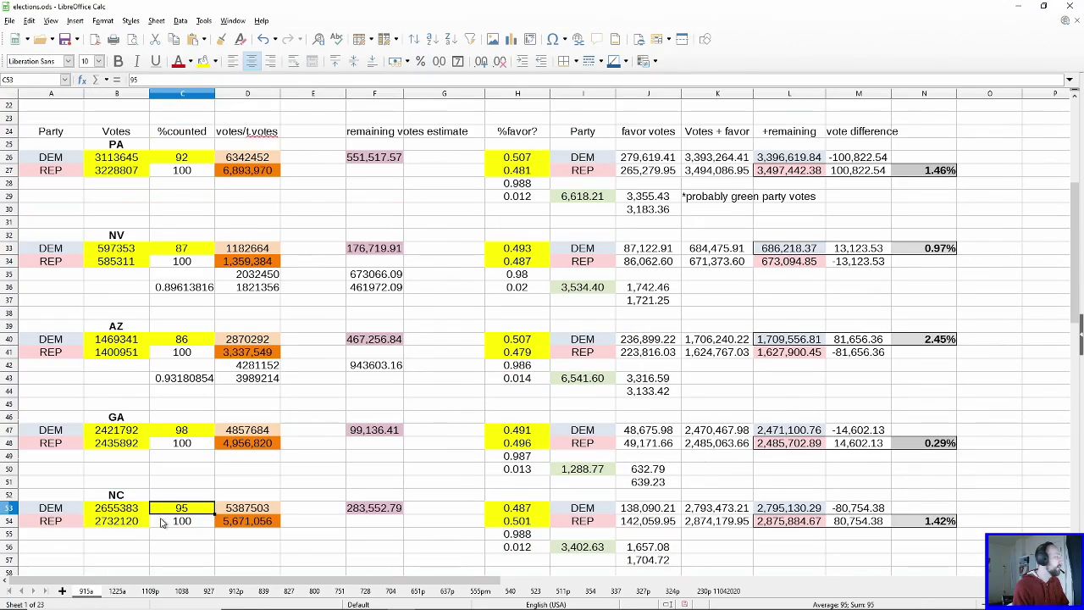
Step: Compare the state figures between the 915a and 1225a sheets, ending on 915a
left_click(210, 469)
left_click(117, 590)
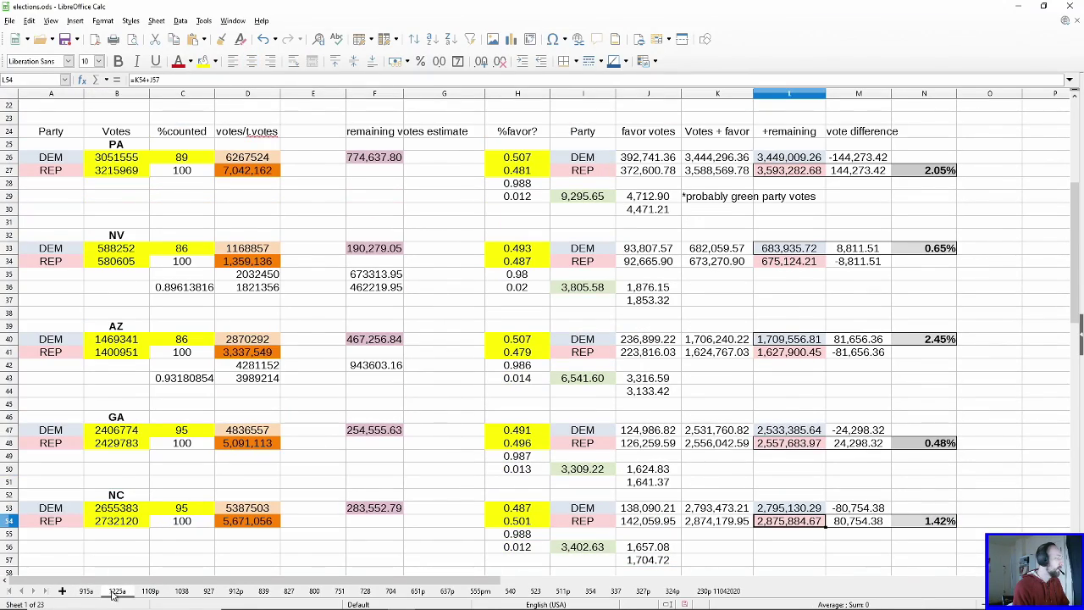
left_click(81, 593)
left_click(108, 592)
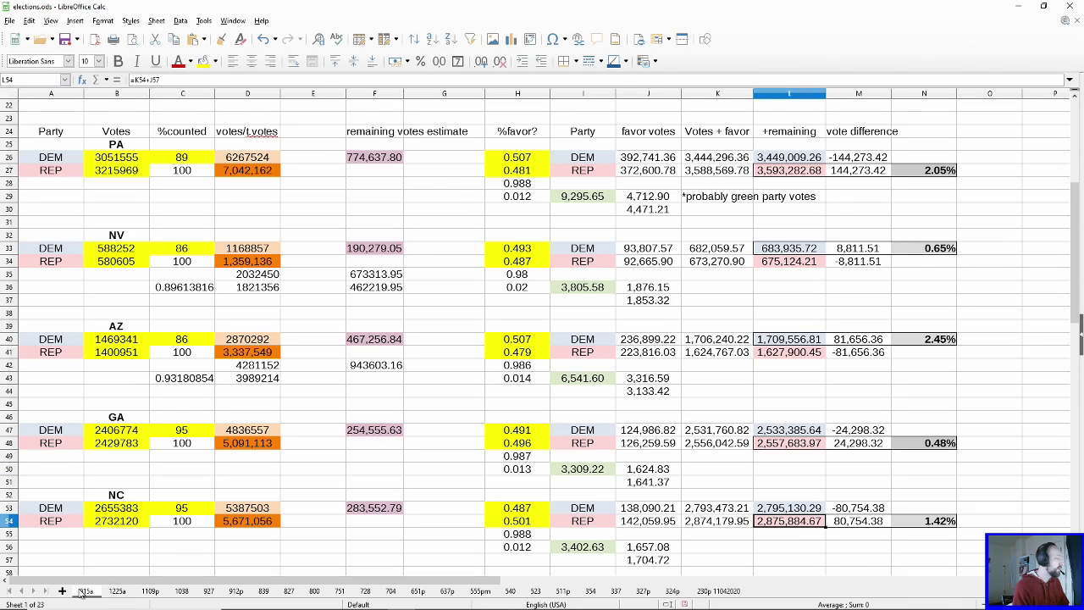
left_click(81, 593)
Step: Highlight Georgia's upper rows and the Pennsylvania and Nevada blocks on the 915a sheet, and clear the selection
left_click_drag(14, 418, 439, 434)
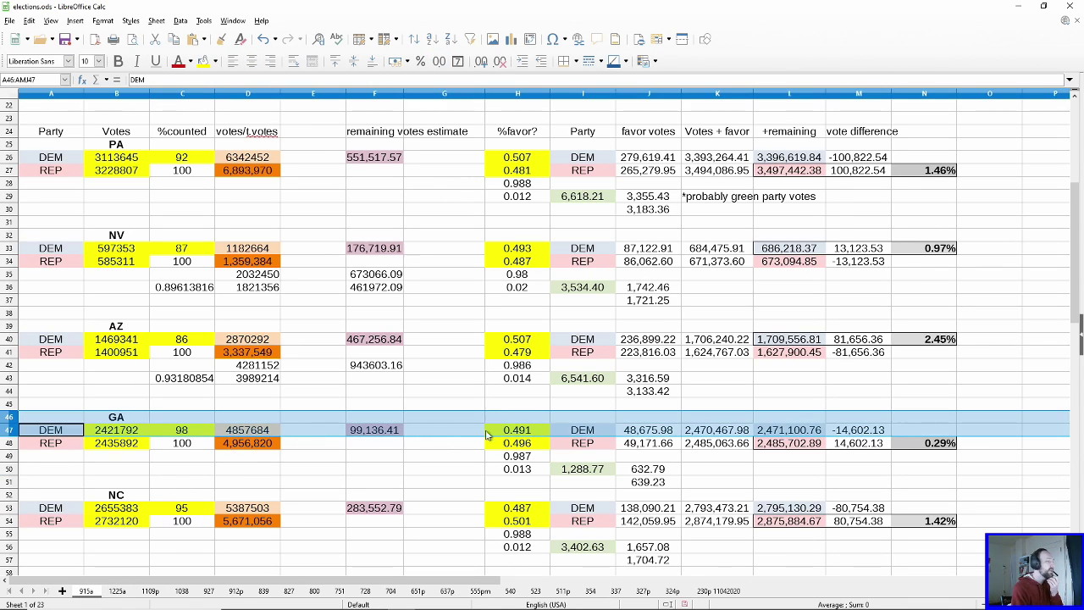
left_click_drag(59, 146, 965, 314)
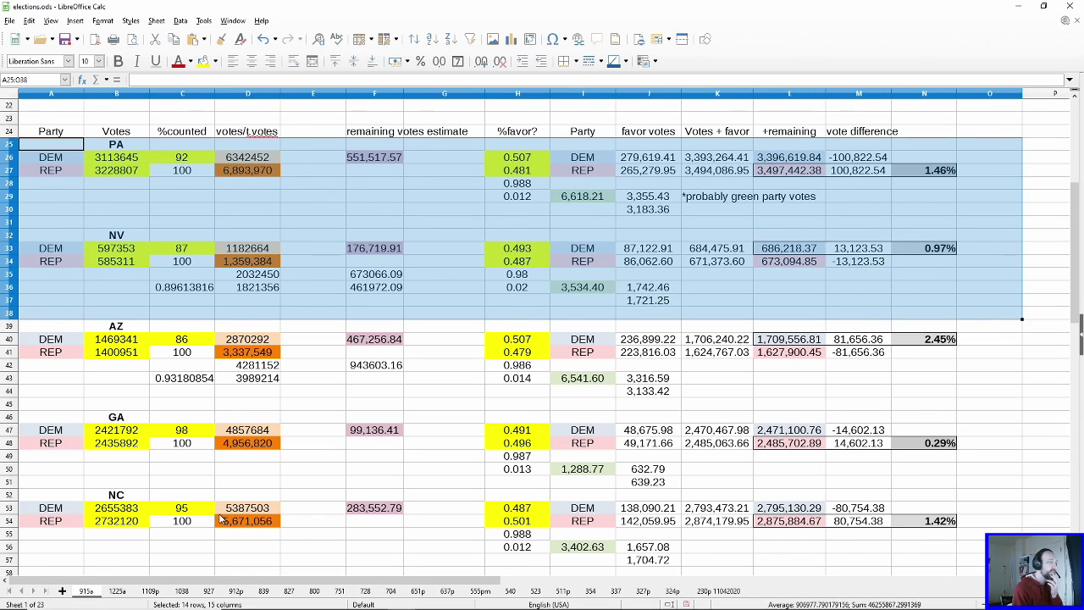
left_click(982, 122)
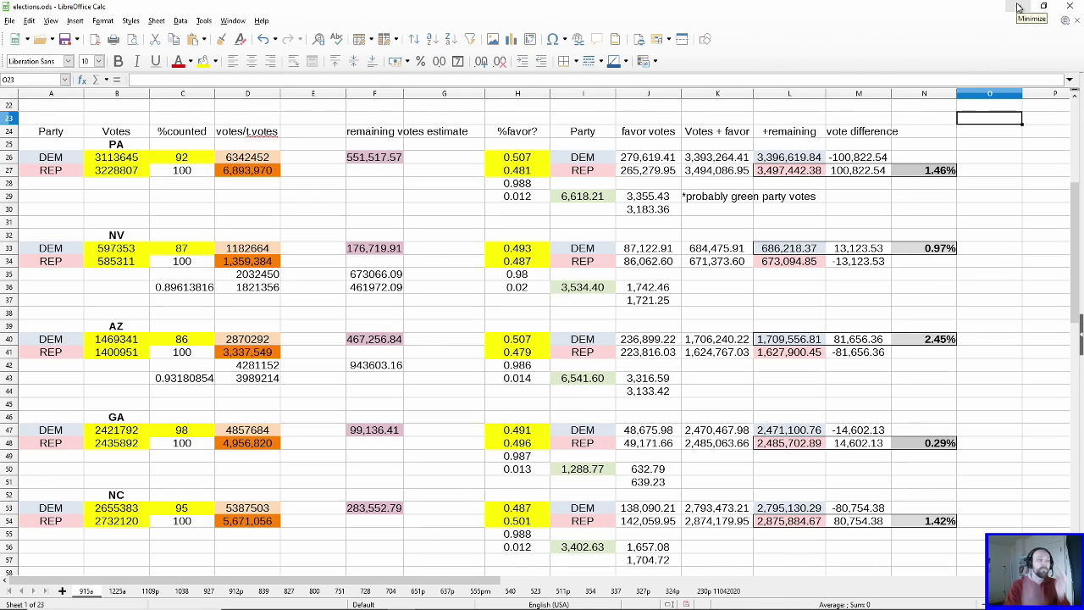
Step: Compare Georgia's full block between the 915a and 230p 11042020 sheets, ending with it highlighted on 230p 11042020
left_click_drag(43, 417, 944, 486)
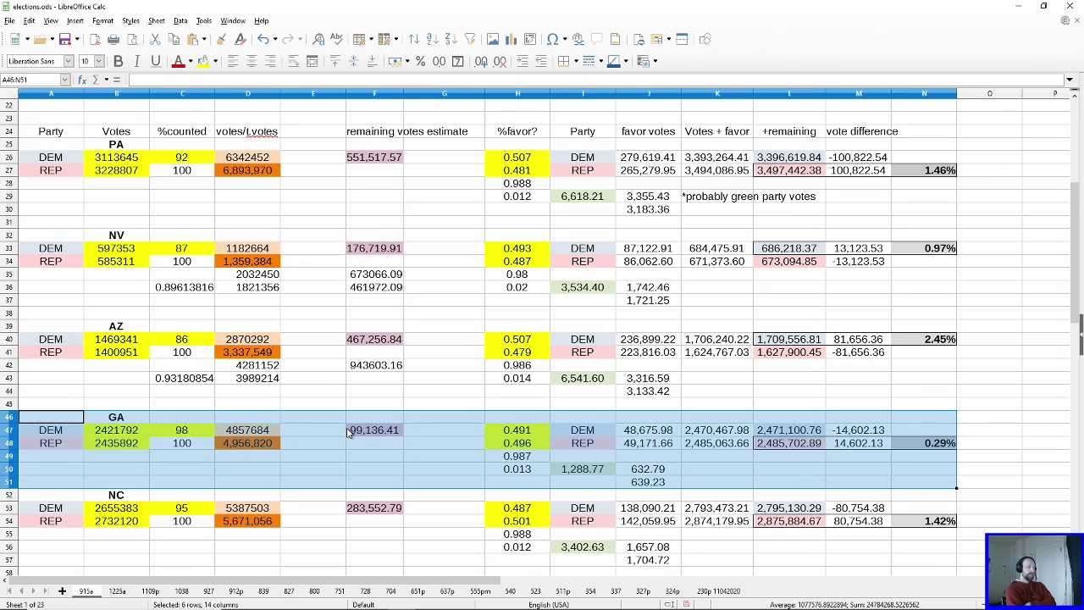
left_click(711, 593)
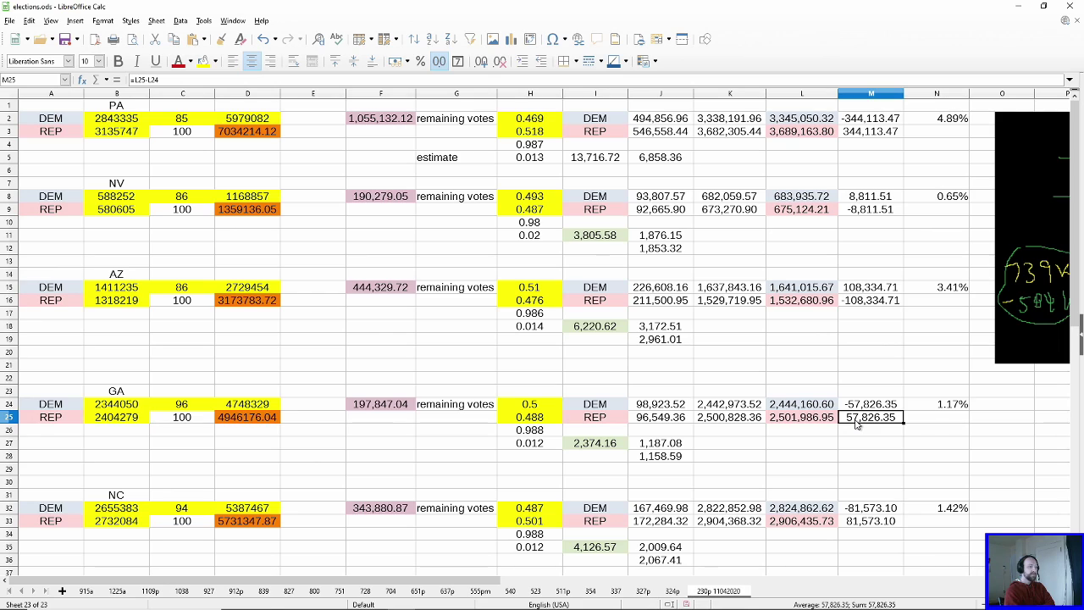
left_click(84, 592)
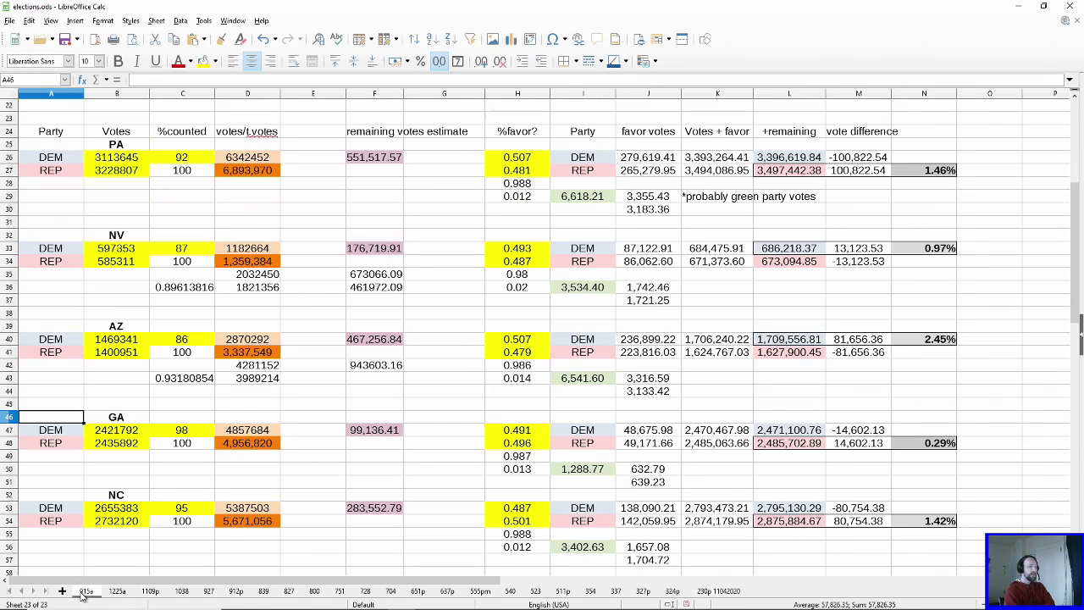
left_click_drag(68, 417, 932, 482)
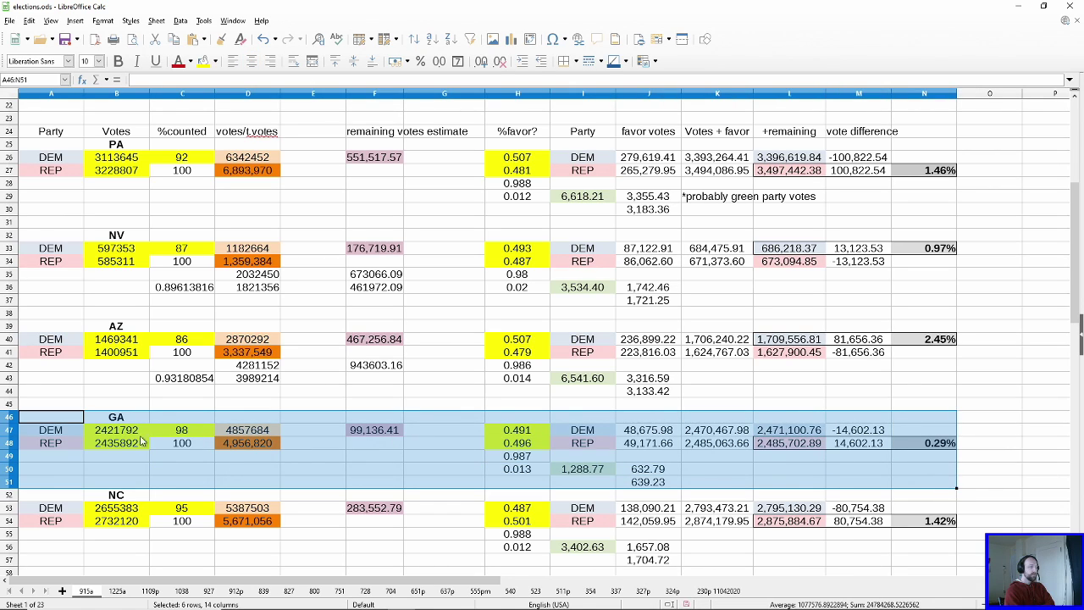
left_click(722, 595)
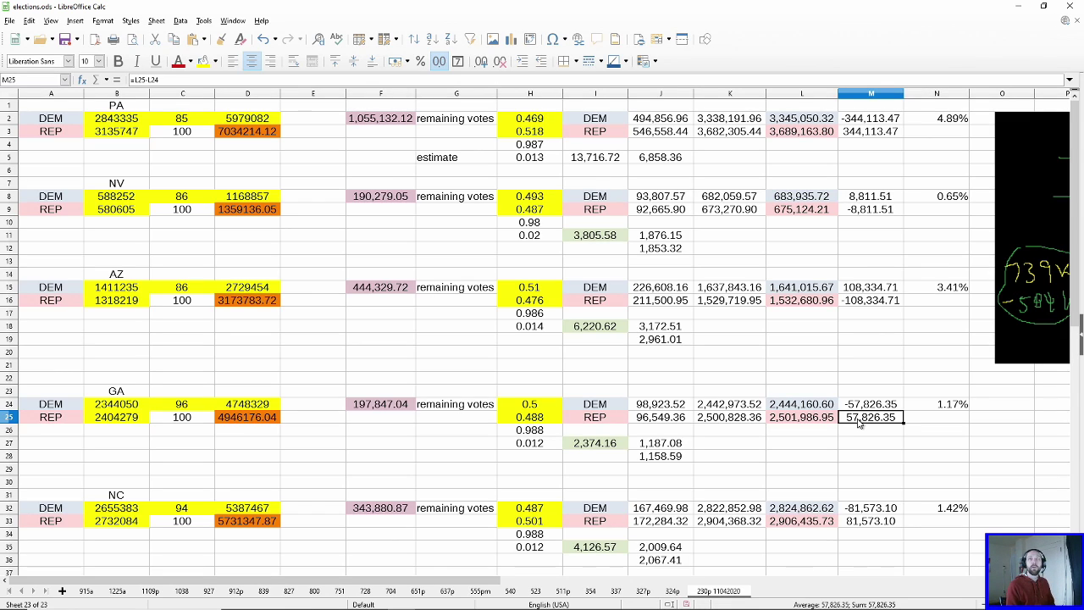
left_click_drag(55, 390, 977, 454)
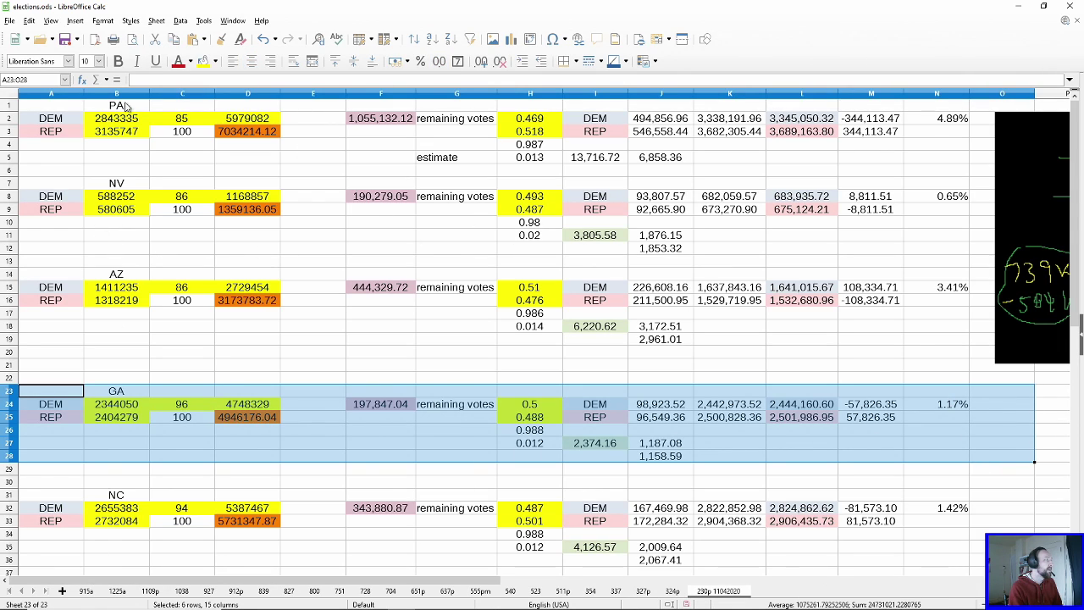
Step: Examine Pennsylvania's block on the 230p 11042020 sheet, focusing on its percent counted and Republican vote difference
left_click(862, 136)
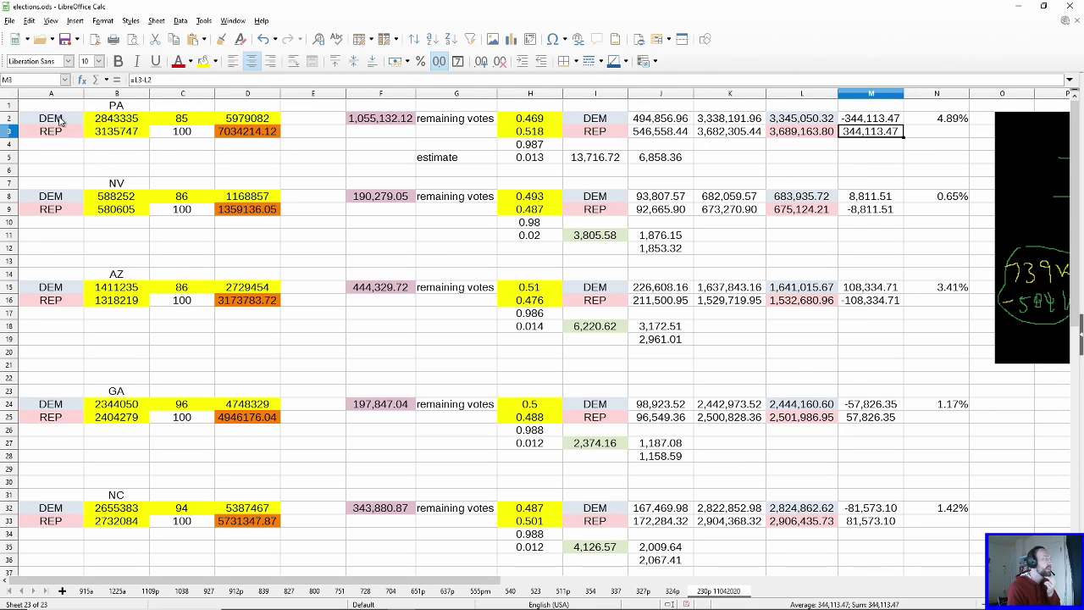
left_click(183, 121)
left_click_drag(51, 105, 927, 157)
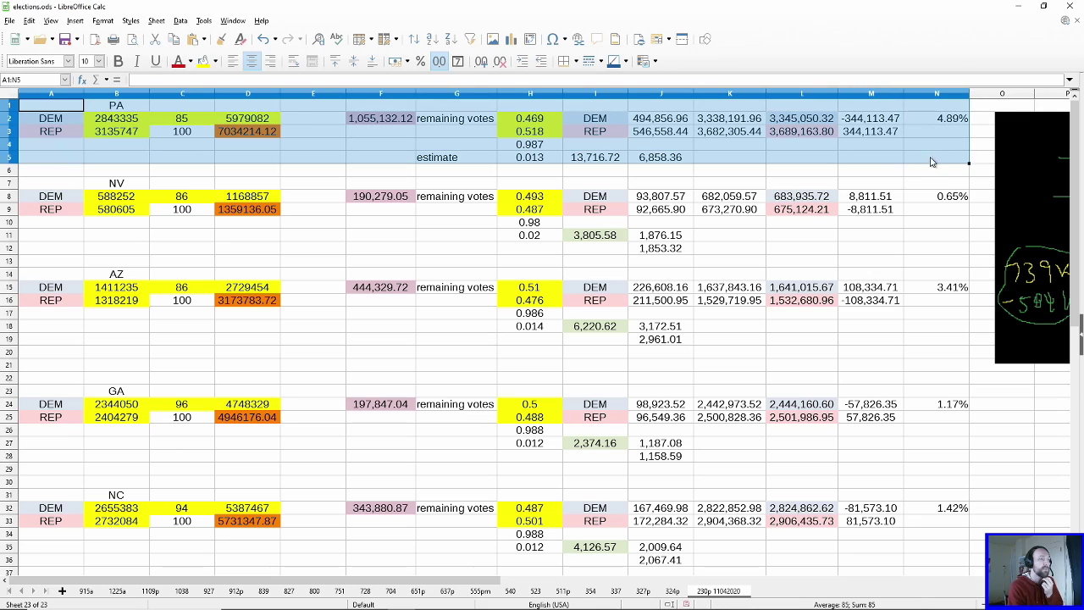
left_click(864, 138)
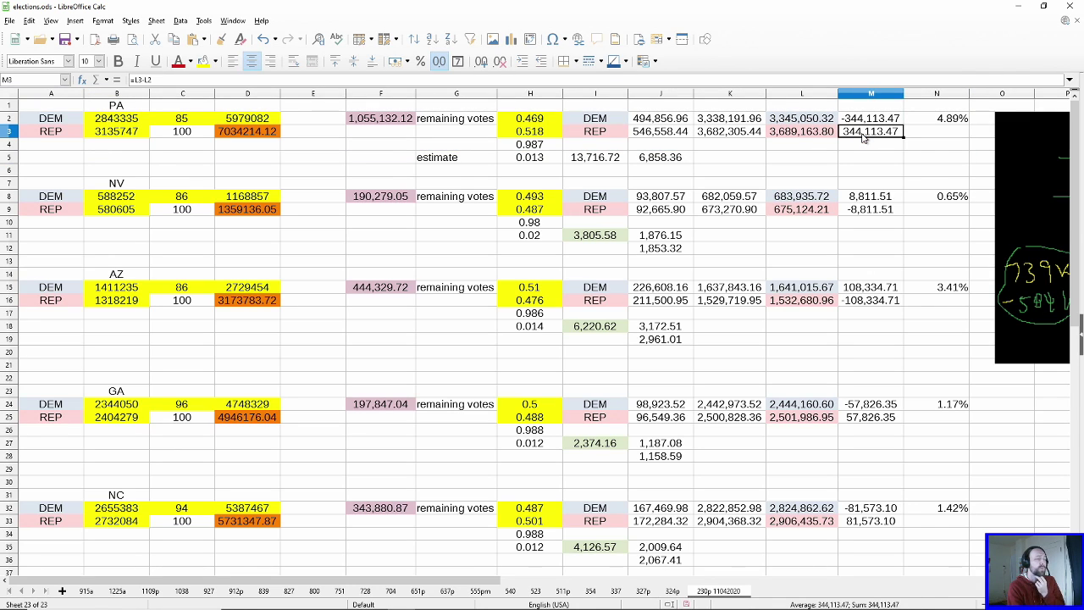
Step: Review Pennsylvania's block on the 915a sheet, checking its Republican vote difference and percentage margin
left_click(89, 592)
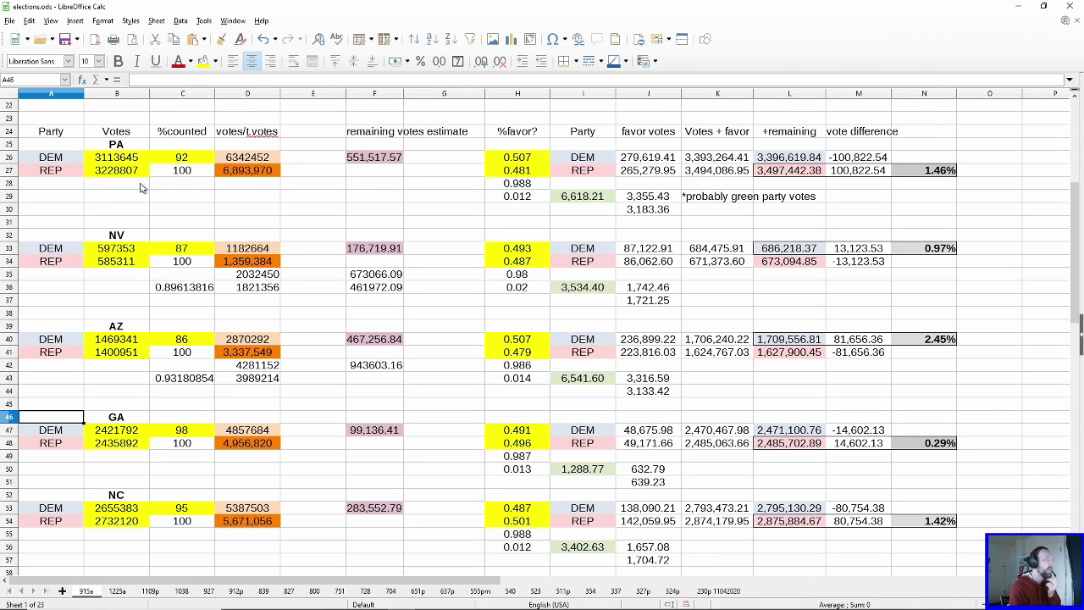
left_click_drag(51, 133, 923, 210)
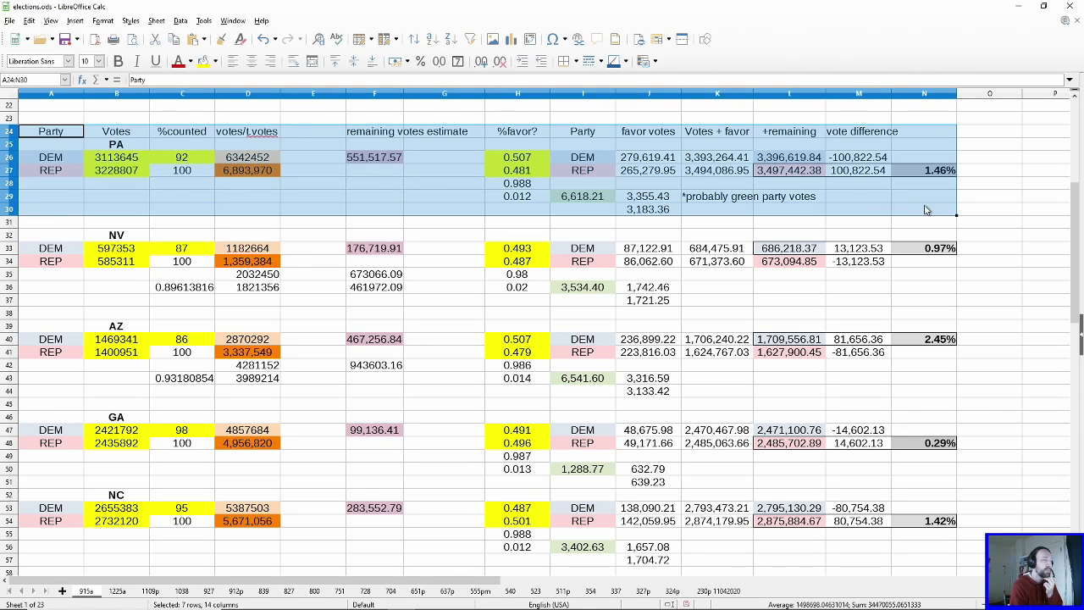
left_click(847, 172)
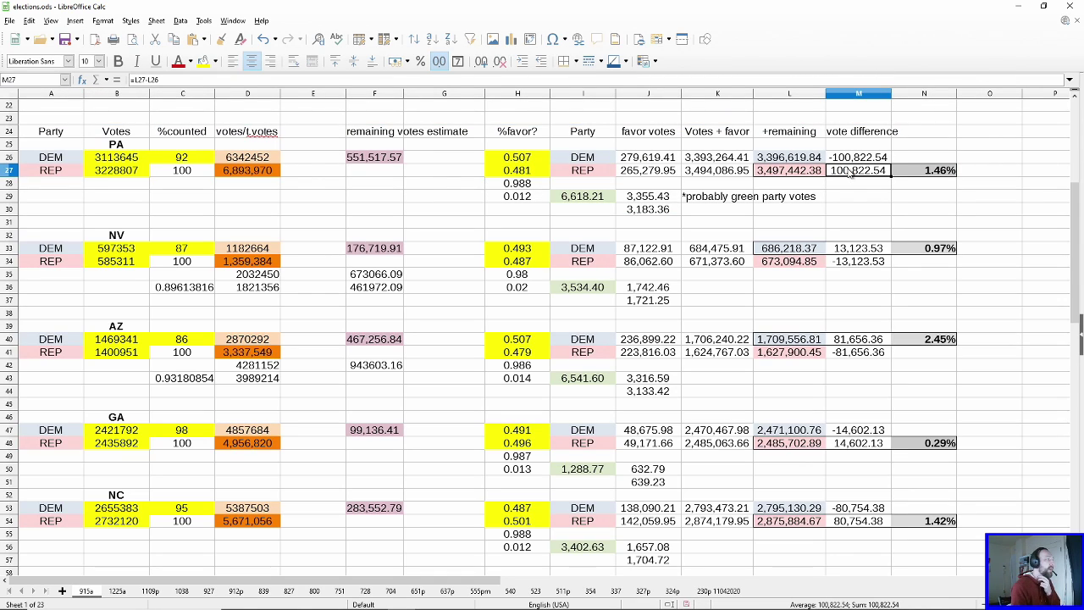
left_click(911, 171)
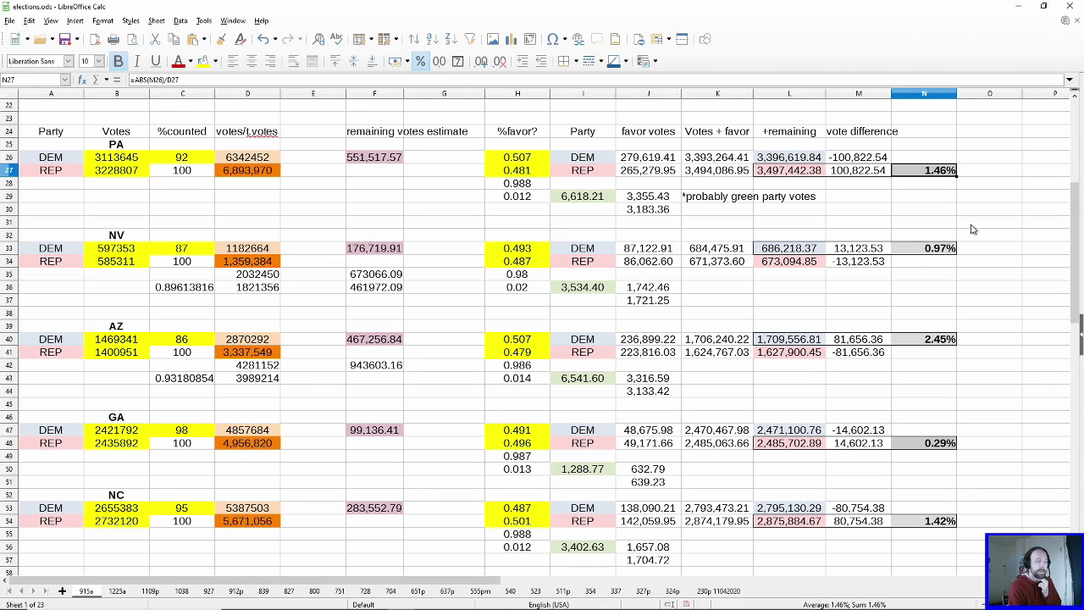
Step: Compare North Carolina's and Pennsylvania's percentage margins and Republican vote differences on the 915a sheet
left_click_drag(33, 498, 942, 523)
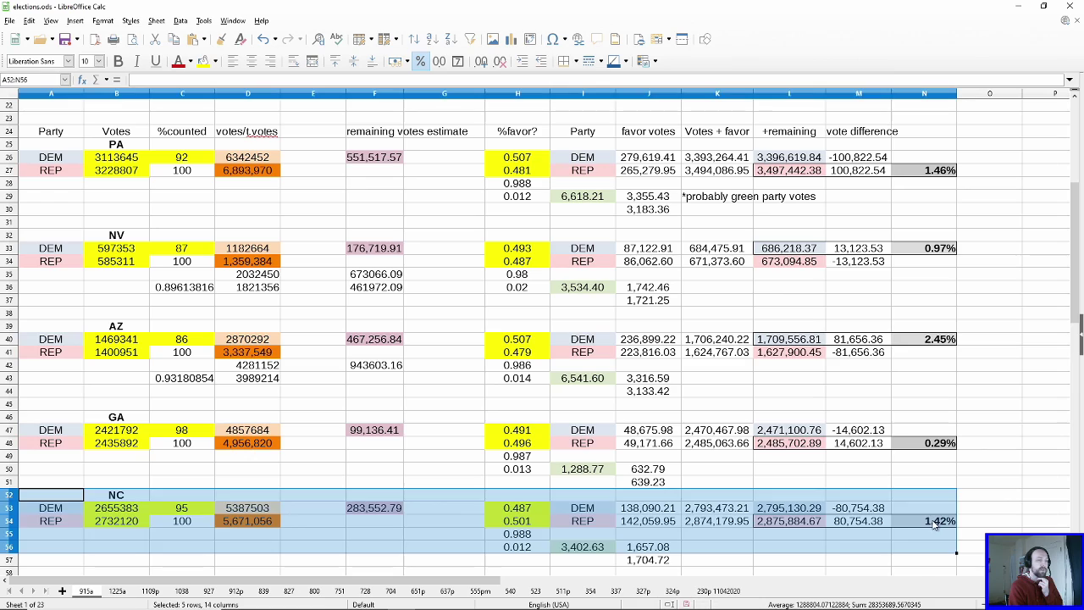
left_click(947, 524)
left_click_drag(60, 131, 817, 194)
left_click(932, 172)
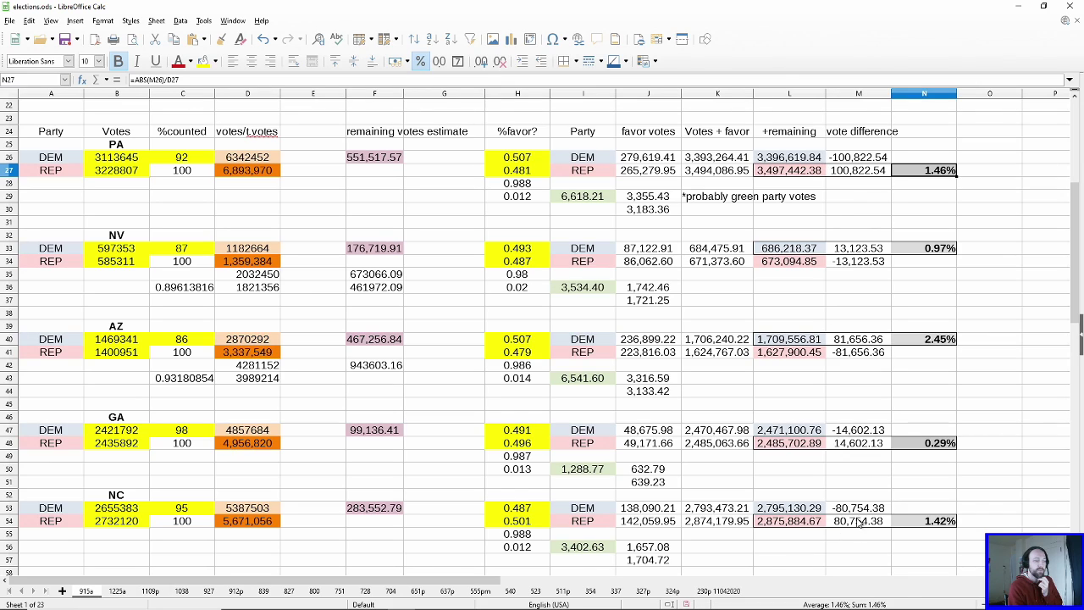
left_click(843, 170)
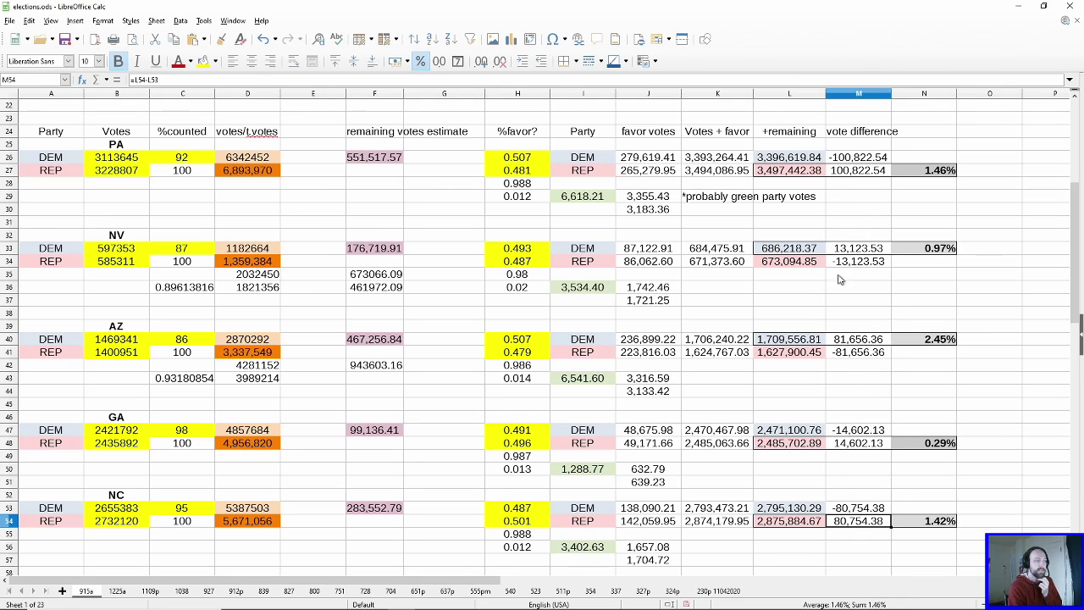
left_click(855, 523)
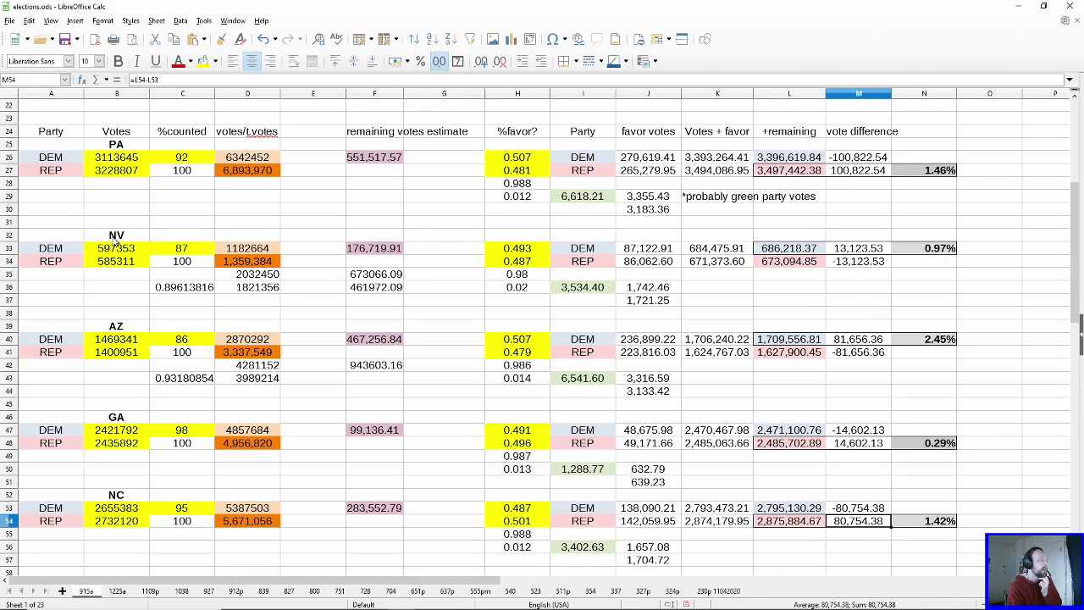
Step: Highlight the Nevada and Arizona blocks together on the 915a sheet to review their figures
left_click_drag(62, 251, 119, 249)
left_click_drag(209, 263, 1009, 423)
left_click(1008, 423)
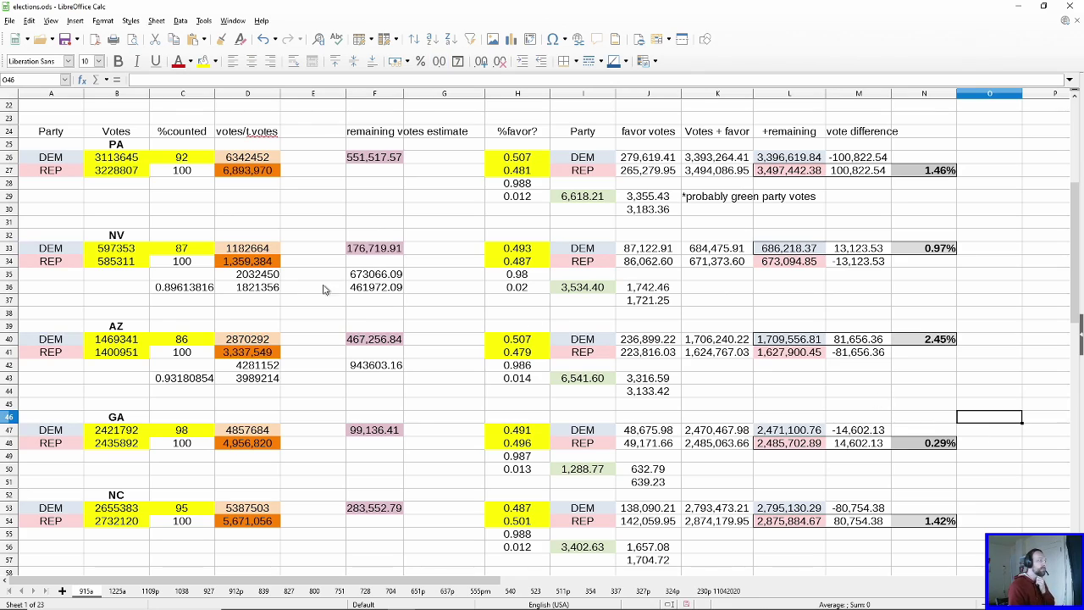
left_click_drag(29, 235, 957, 394)
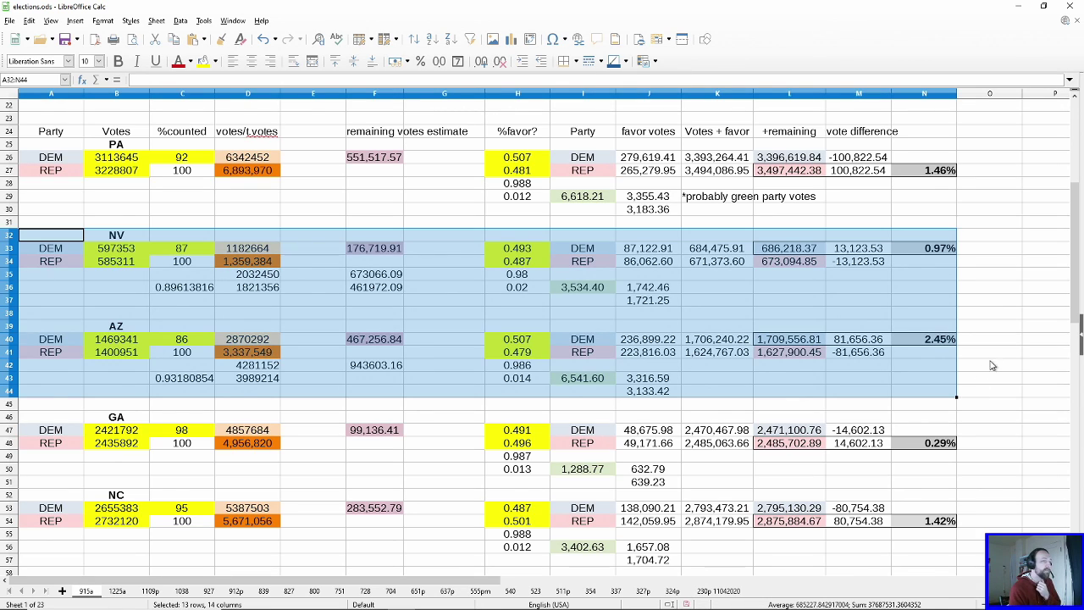
left_click(989, 366)
Step: Examine Arizona's block on the 915a sheet, including its Democratic vote difference
left_click_drag(43, 331, 1002, 401)
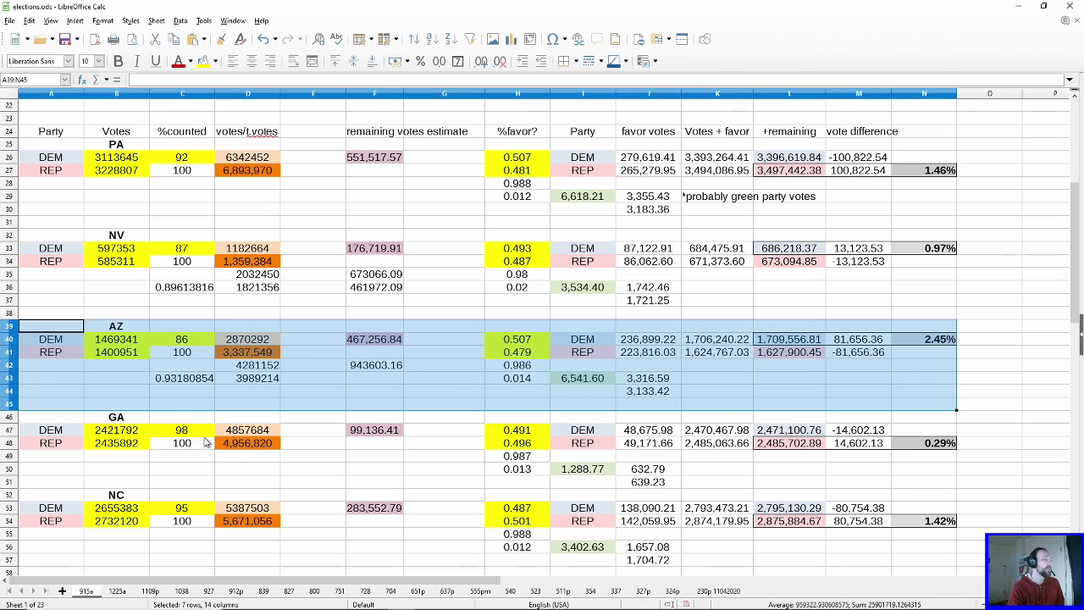
left_click(61, 353)
left_click_drag(29, 332, 925, 412)
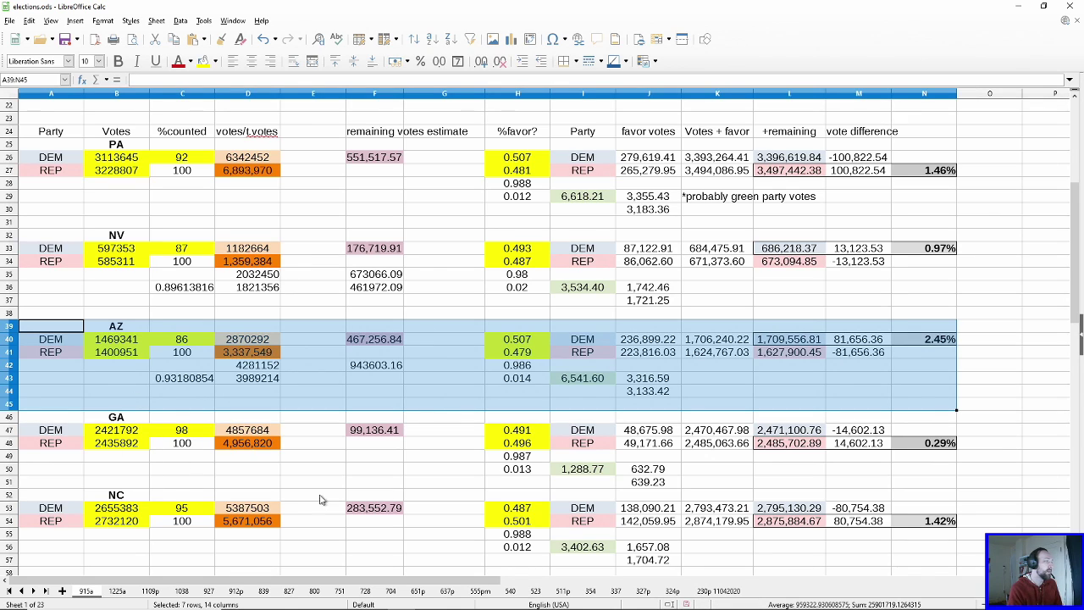
left_click_drag(148, 356, 931, 396)
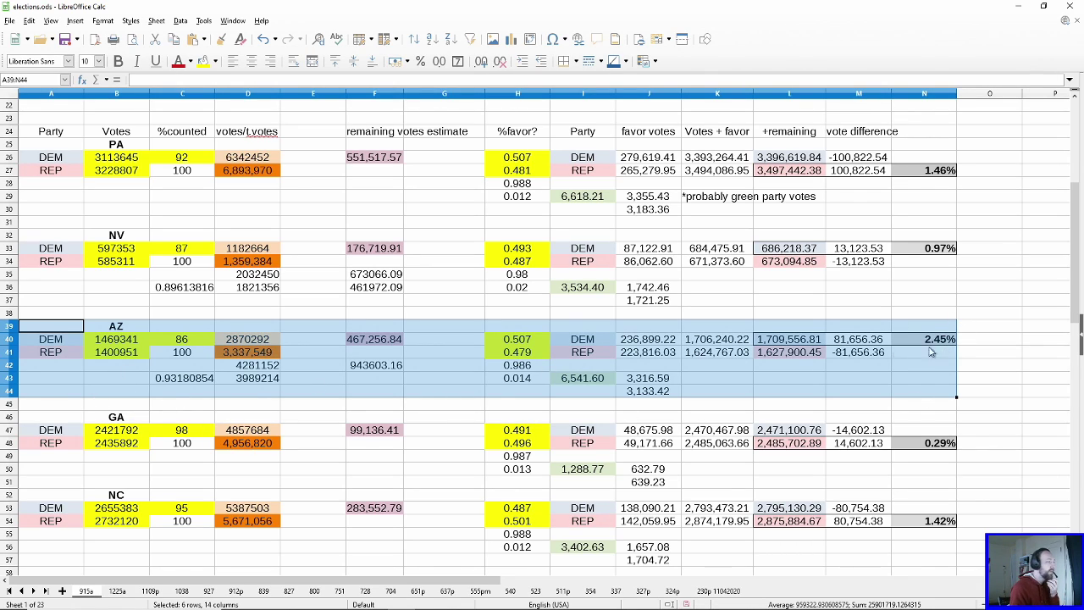
left_click(858, 343)
left_click_drag(76, 327, 945, 405)
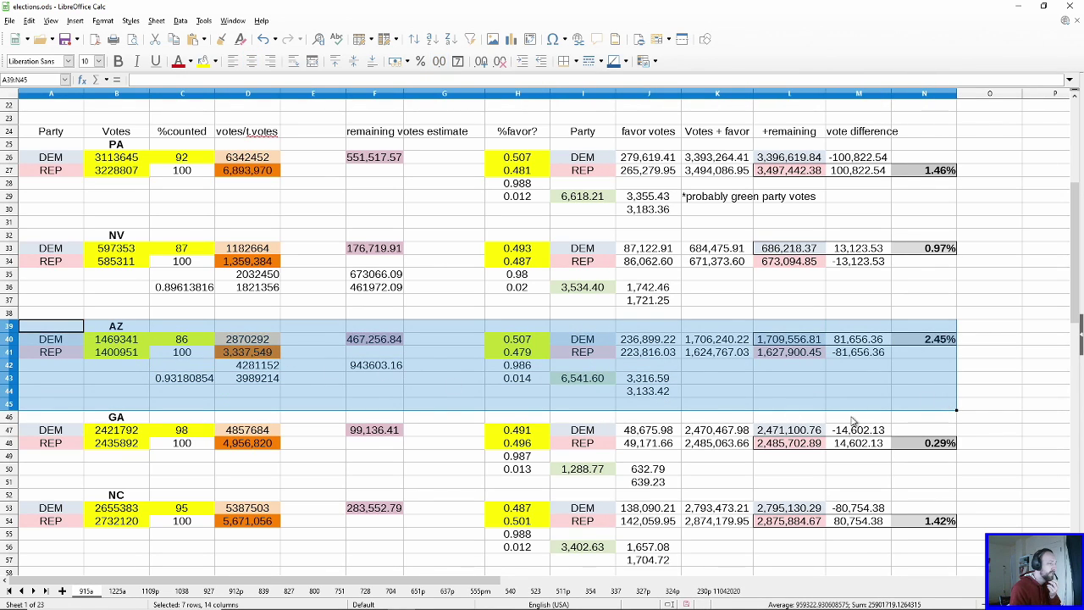
Step: Switch to Firefox and check the live election map's reported results for Arizona and Nevada
mouse_move(847, 608)
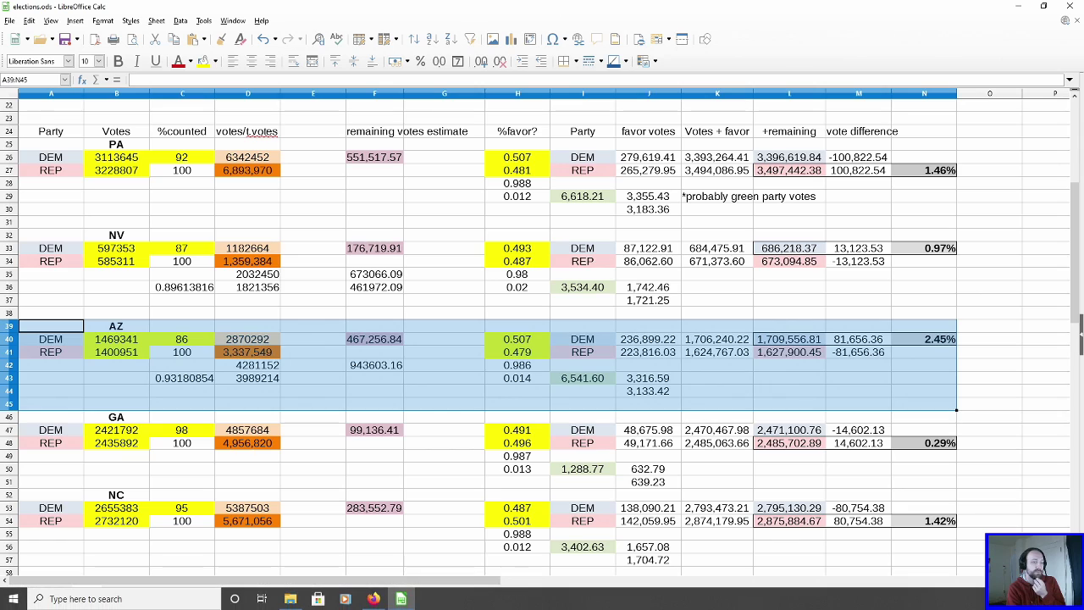
left_click(373, 599)
mouse_move(62, 230)
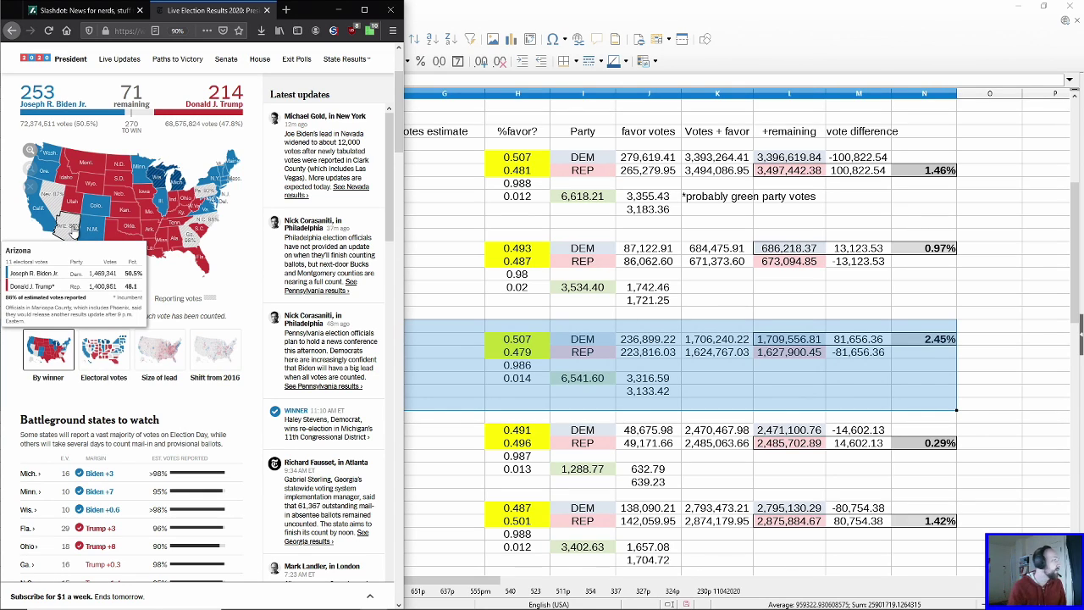
mouse_move(38, 207)
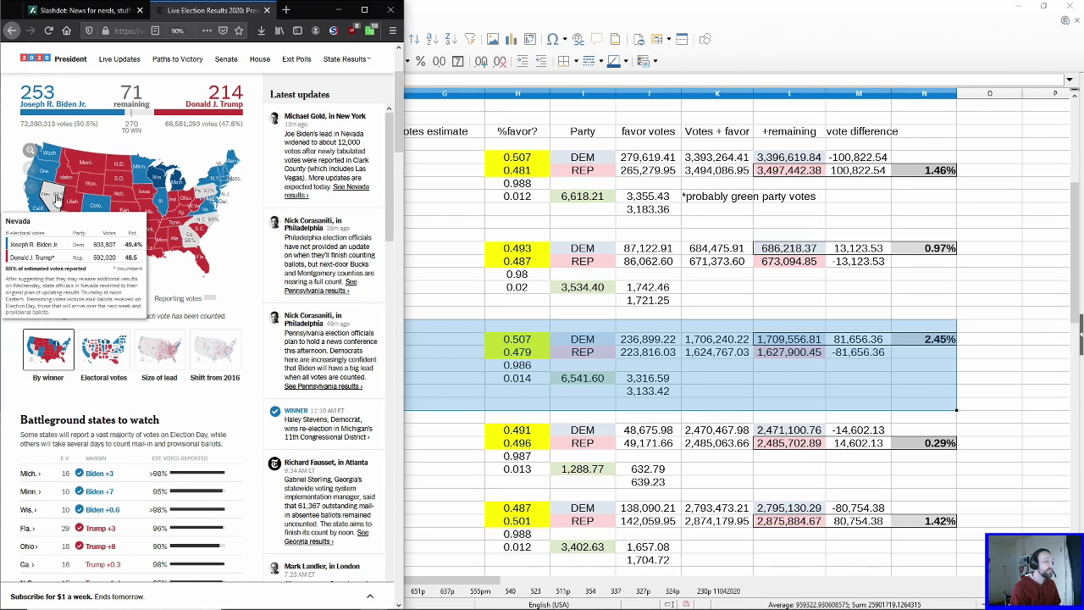
Step: Return to LibreOffice Calc and dock the spreadsheet in half the screen beside the live results page
left_click(464, 441)
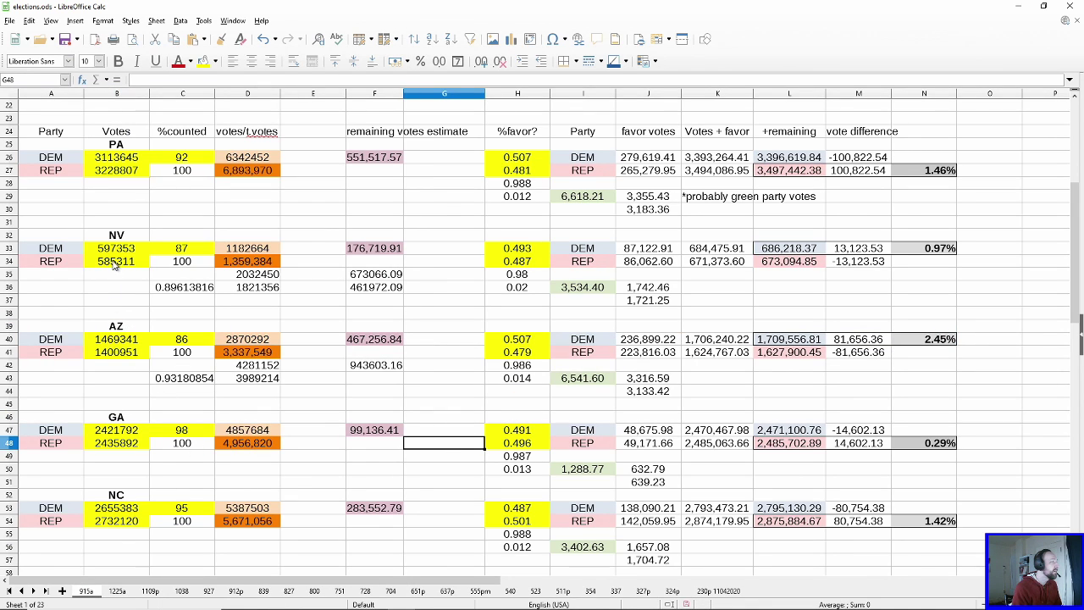
key("super+Right")
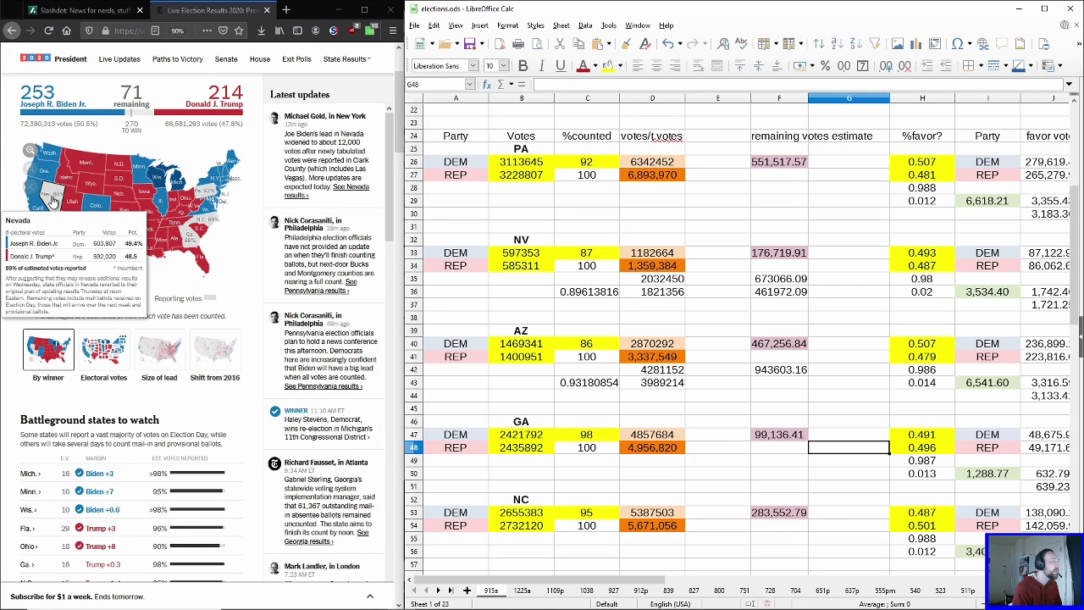
Step: Update Nevada's vote counts on the 915a sheet from the live map: DEM 603807 and REP 592020
left_click(544, 254)
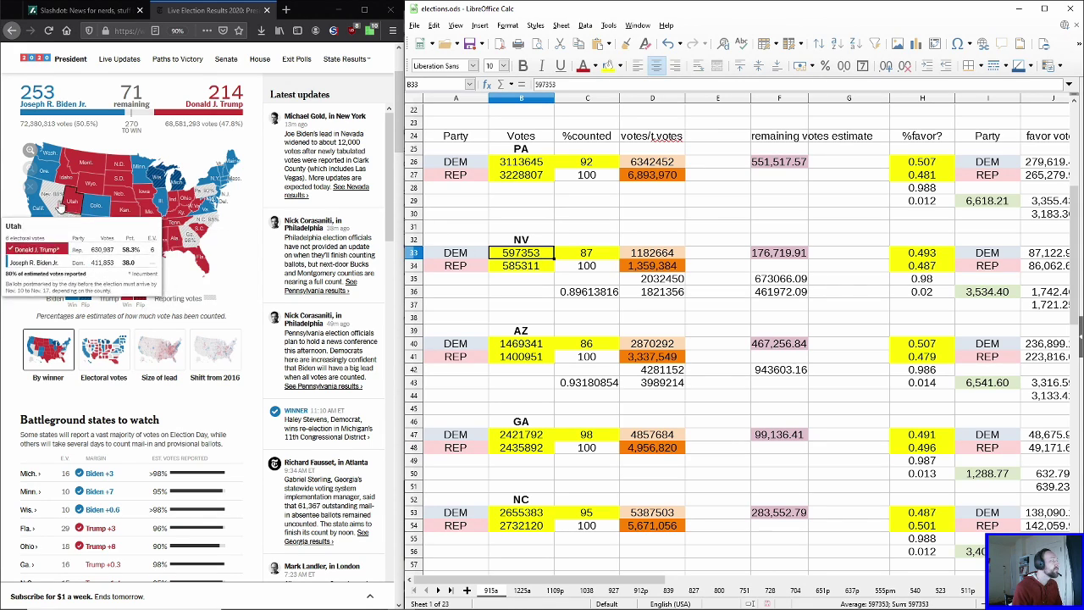
mouse_move(50, 199)
type("603")
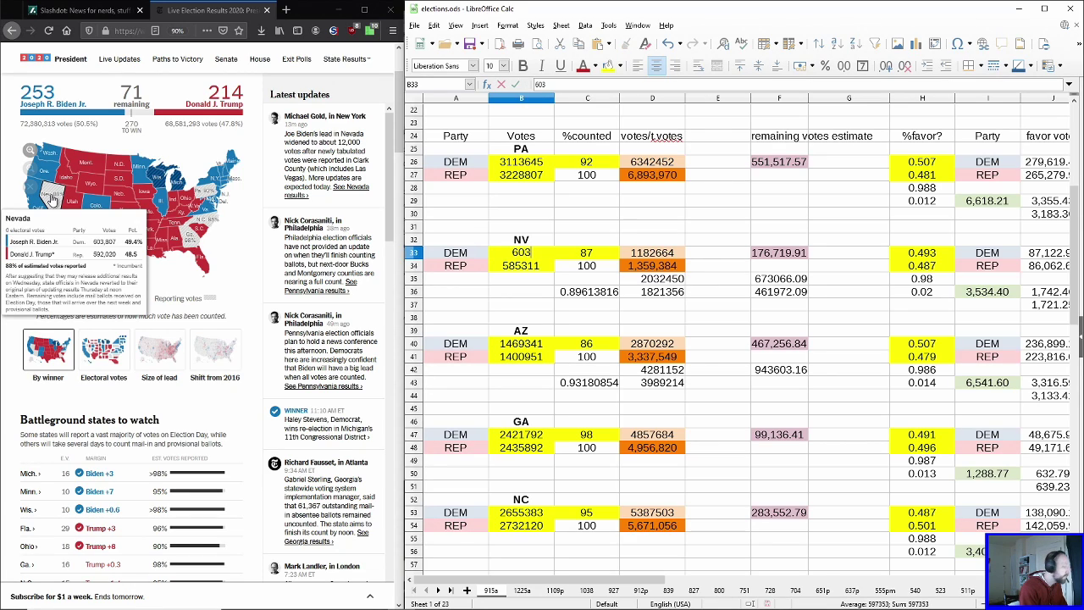
type("807")
key("Return")
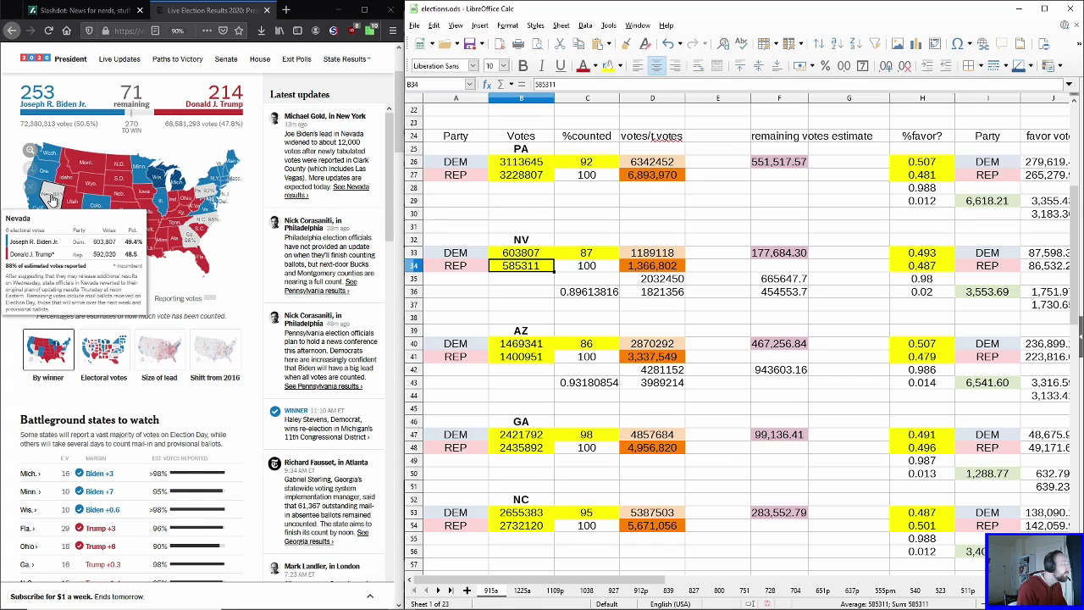
type("592")
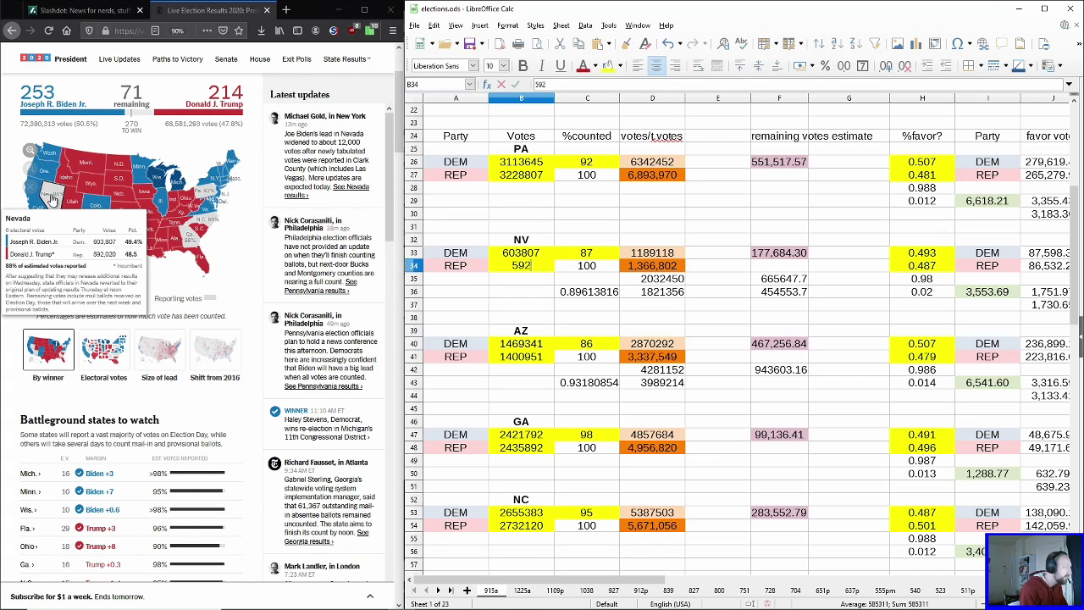
type("020")
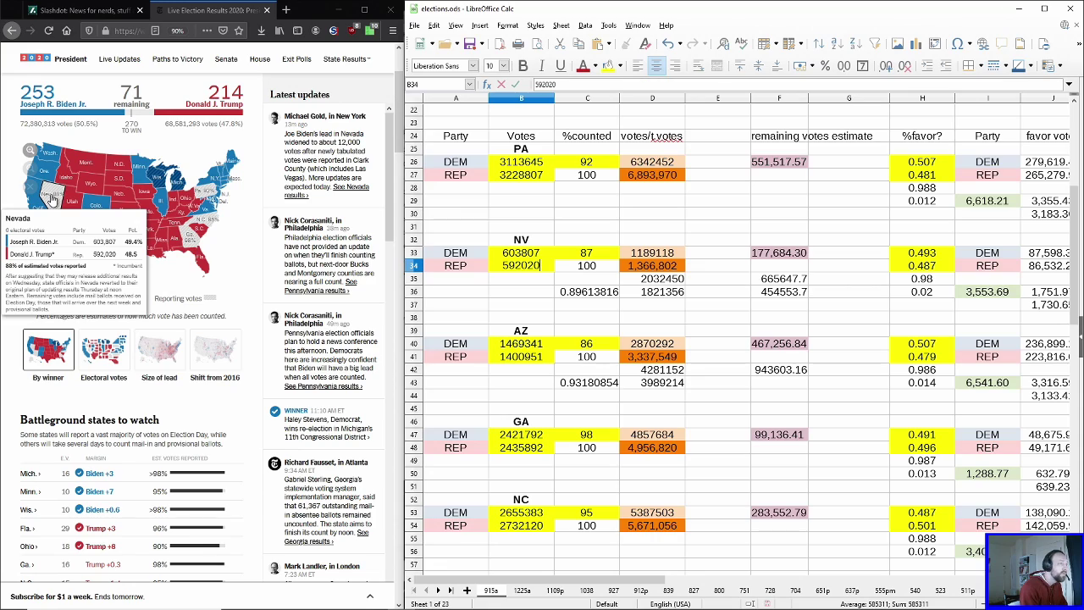
key("Return")
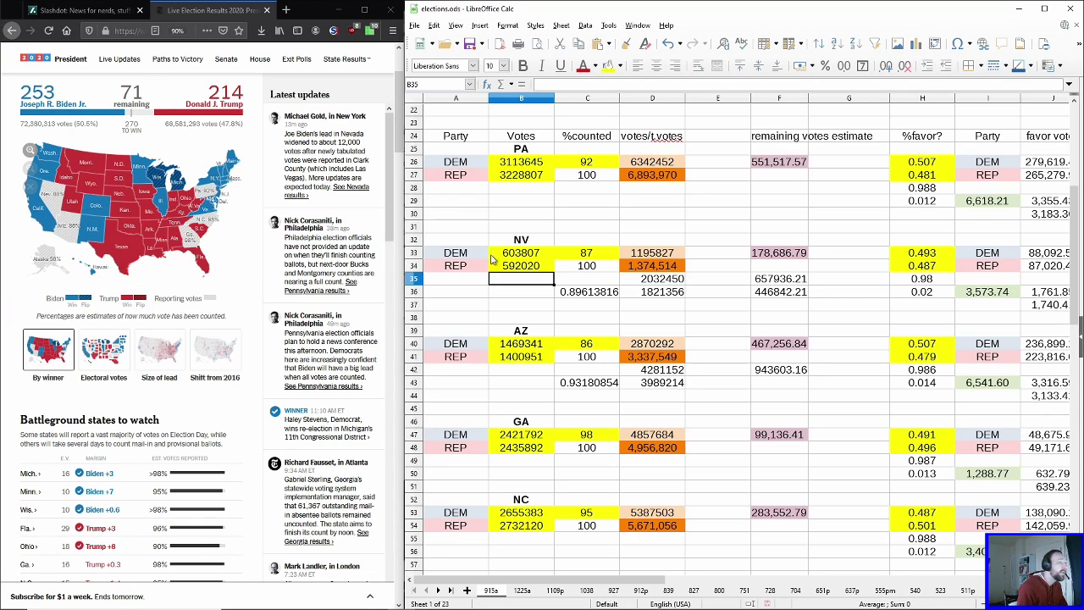
Step: Set Nevada's DEM-row percent counted to 88 and maximize the spreadsheet window
left_click(589, 256)
type("88")
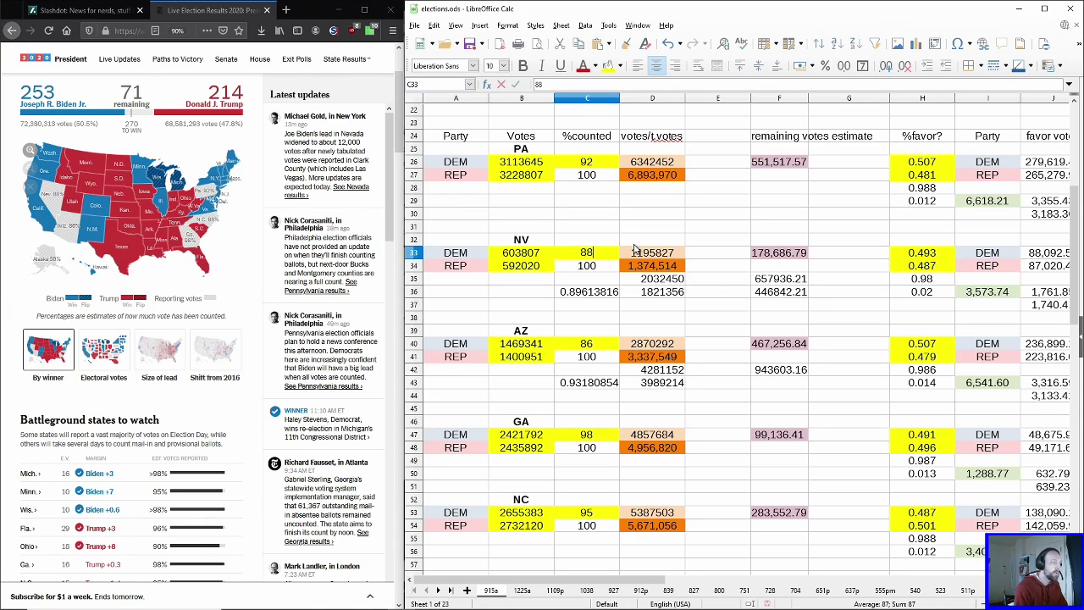
key("Return")
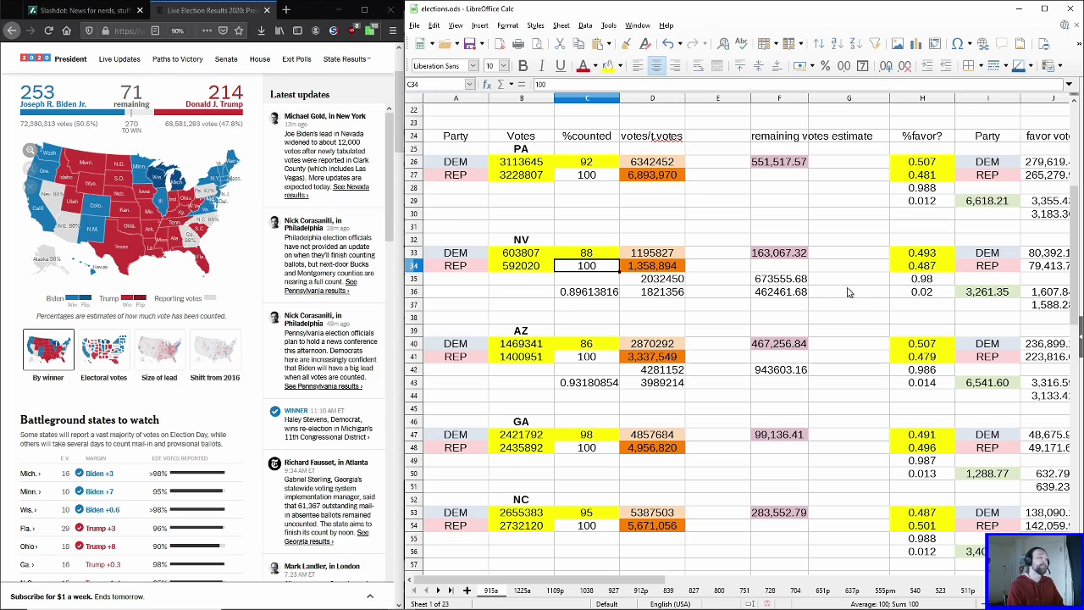
left_click_drag(748, 14, 739, 12)
double_click(729, 10)
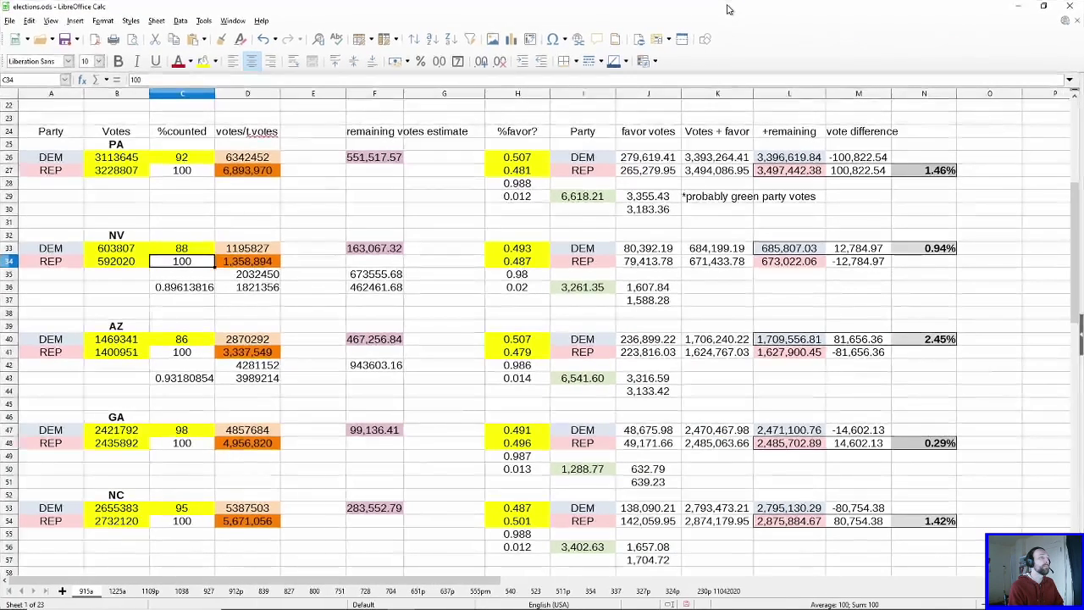
Step: Compare Nevada's figures and margin between the 1225a and 915a sheets, ending on 915a
left_click(120, 593)
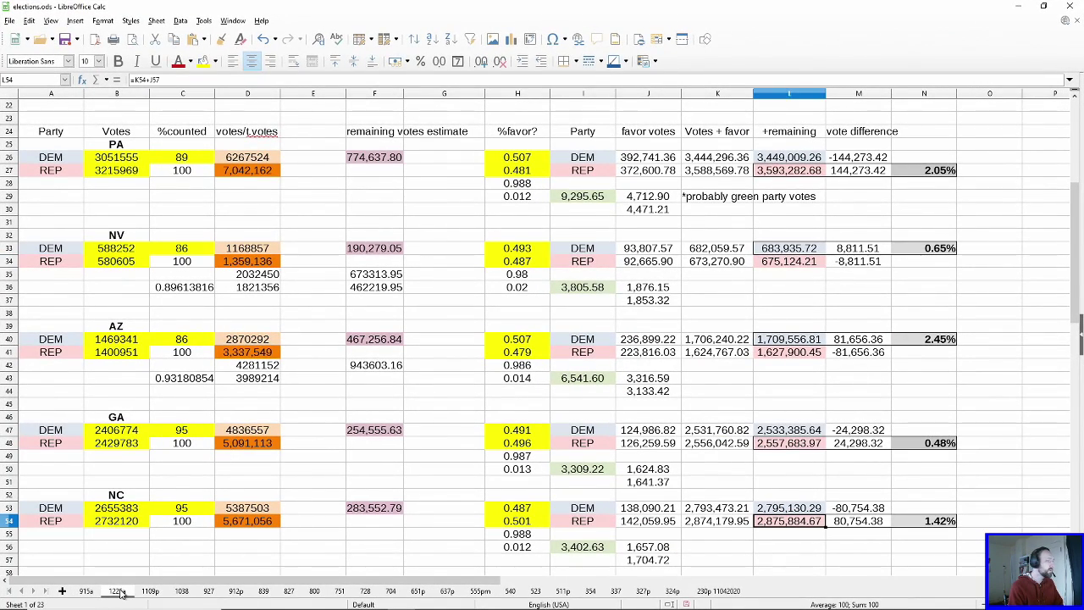
left_click(939, 251)
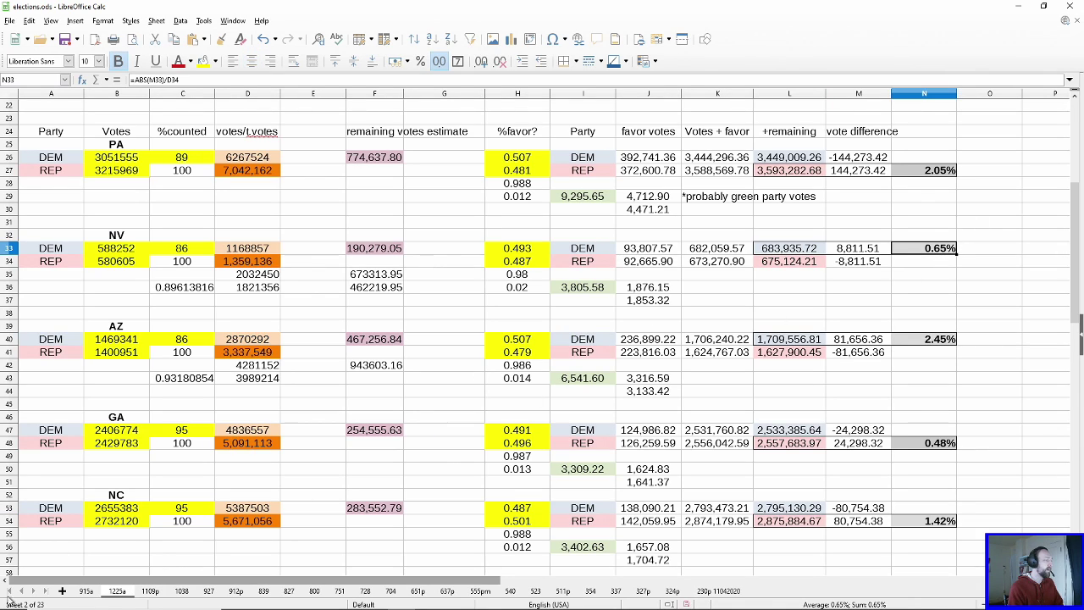
left_click(86, 592)
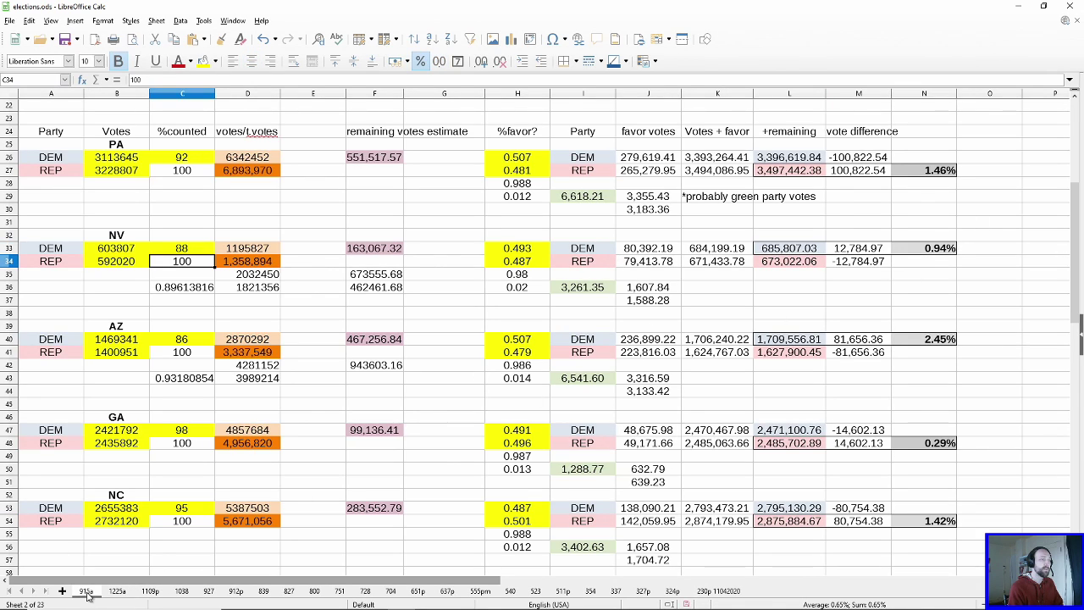
left_click(112, 595)
left_click(90, 595)
left_click(119, 594)
left_click(110, 593)
left_click(88, 593)
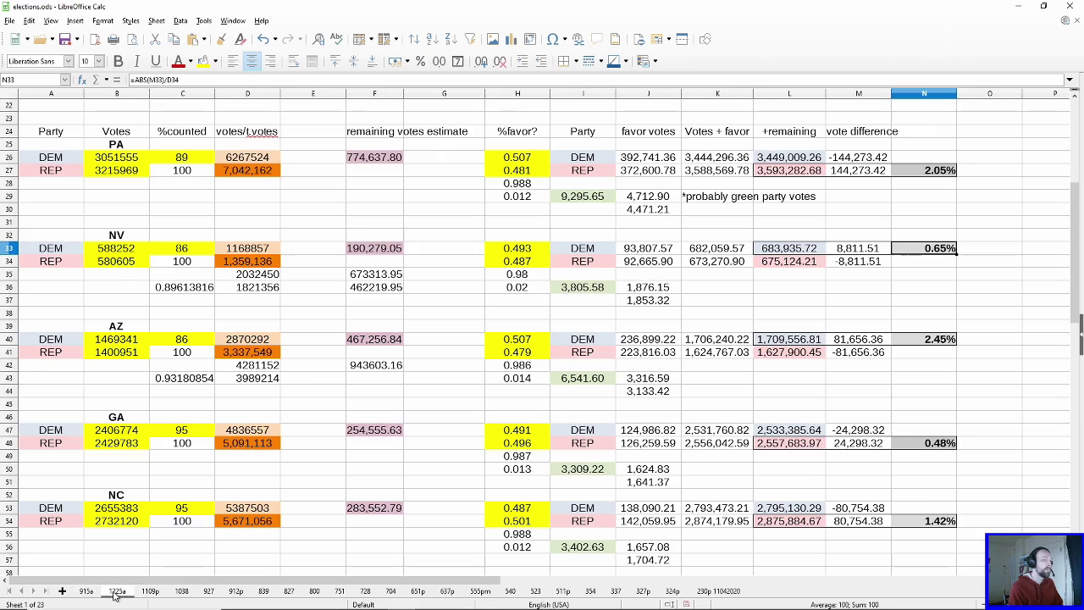
left_click(115, 594)
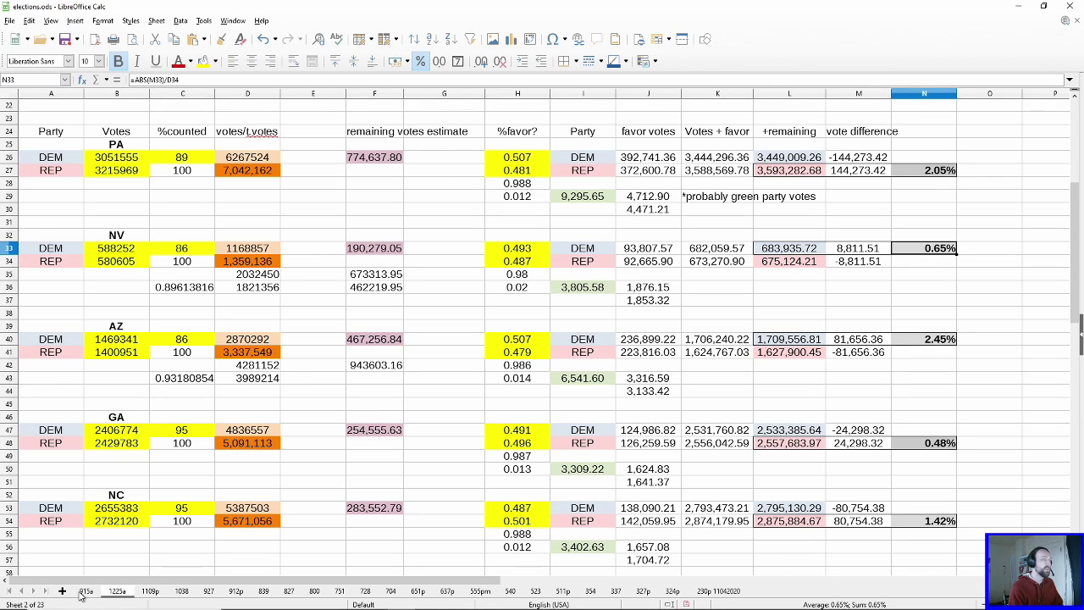
left_click(84, 593)
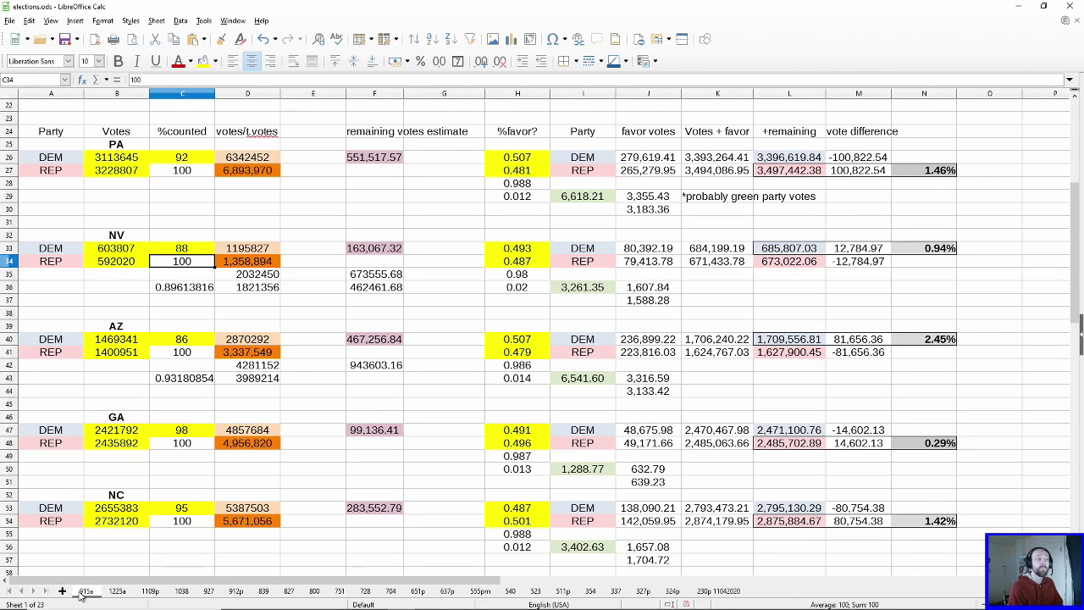
left_click(117, 593)
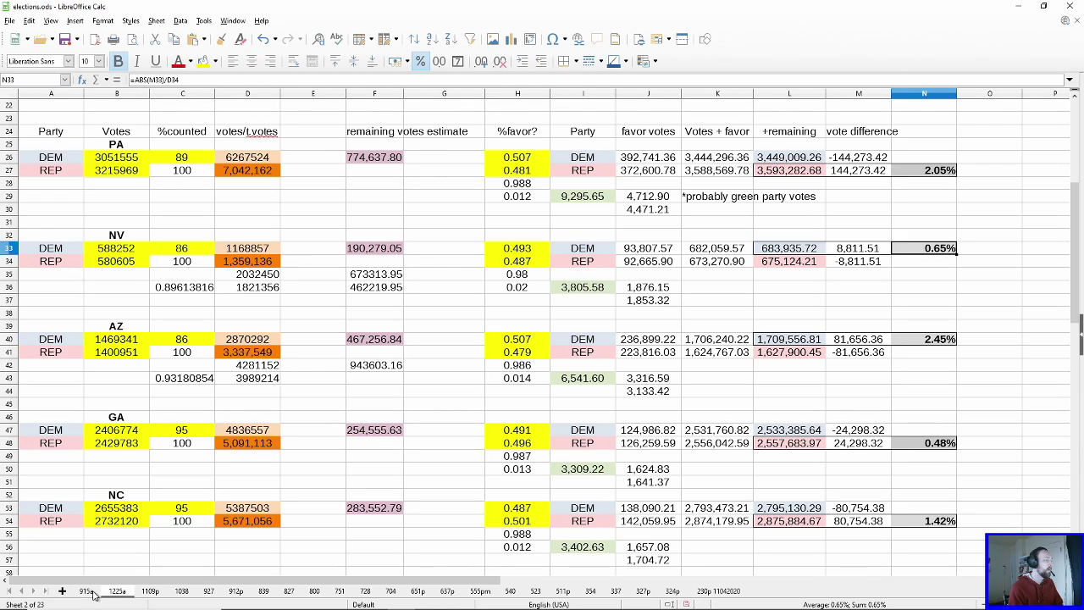
left_click(93, 593)
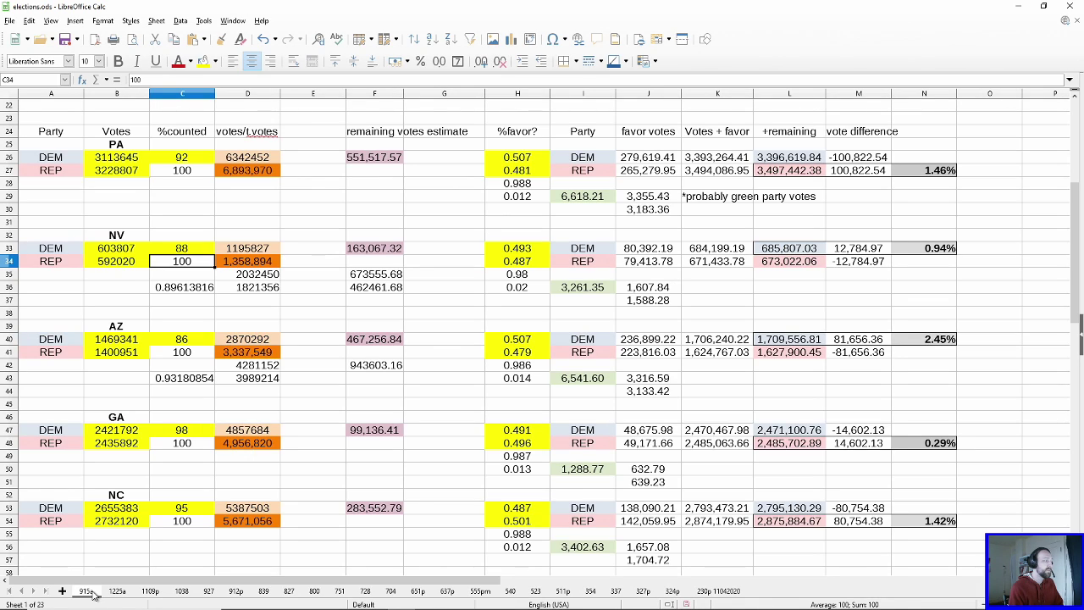
left_click(117, 592)
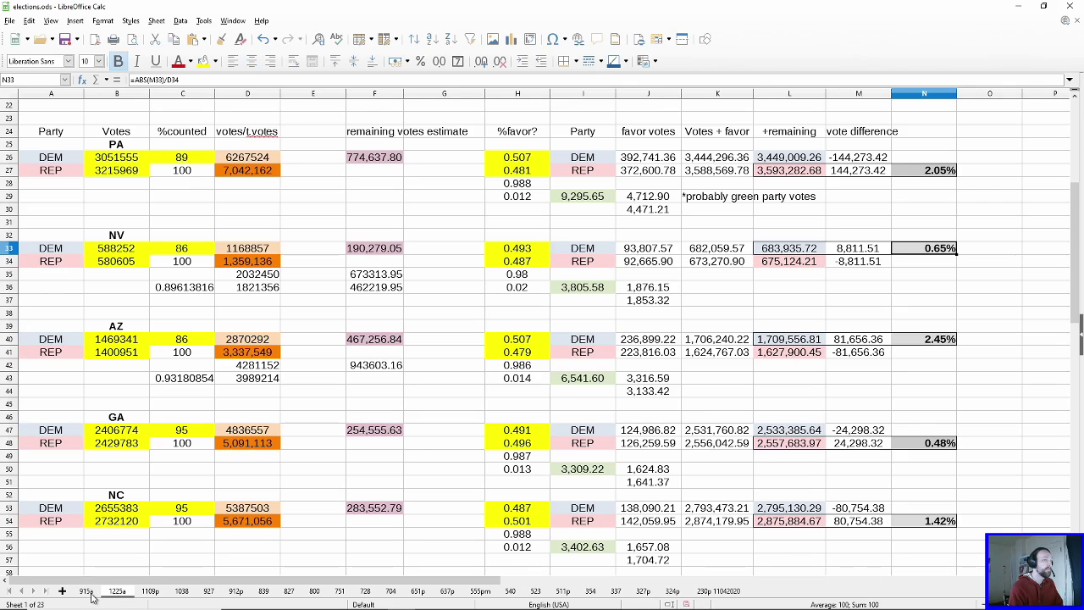
left_click(91, 595)
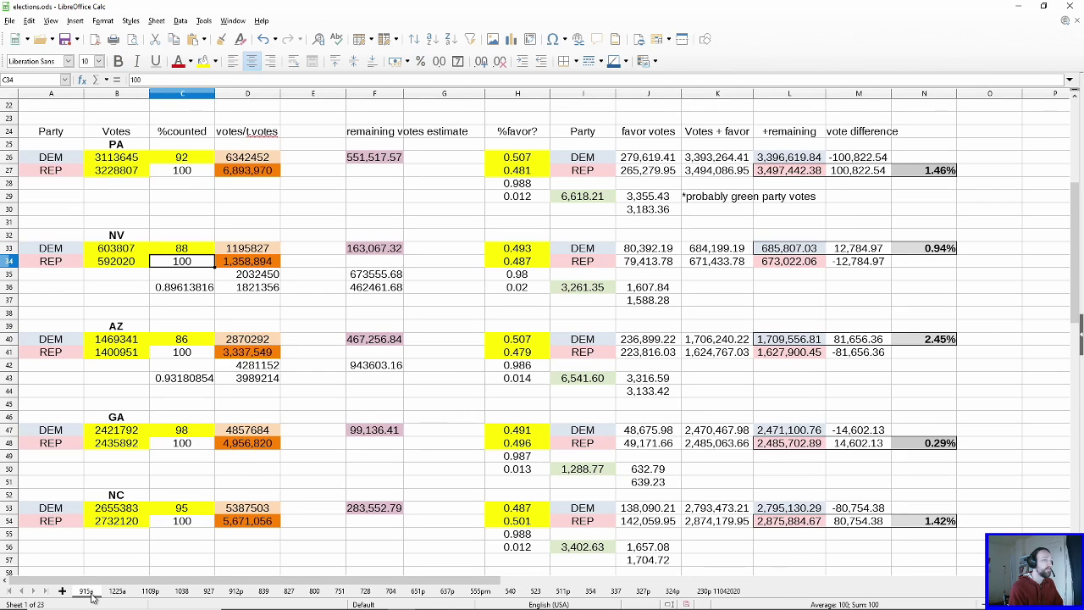
Step: Highlight Nevada's block on the 915a sheet and review its margin, DEM vote difference and remaining votes estimate
left_click_drag(950, 288, 25, 238)
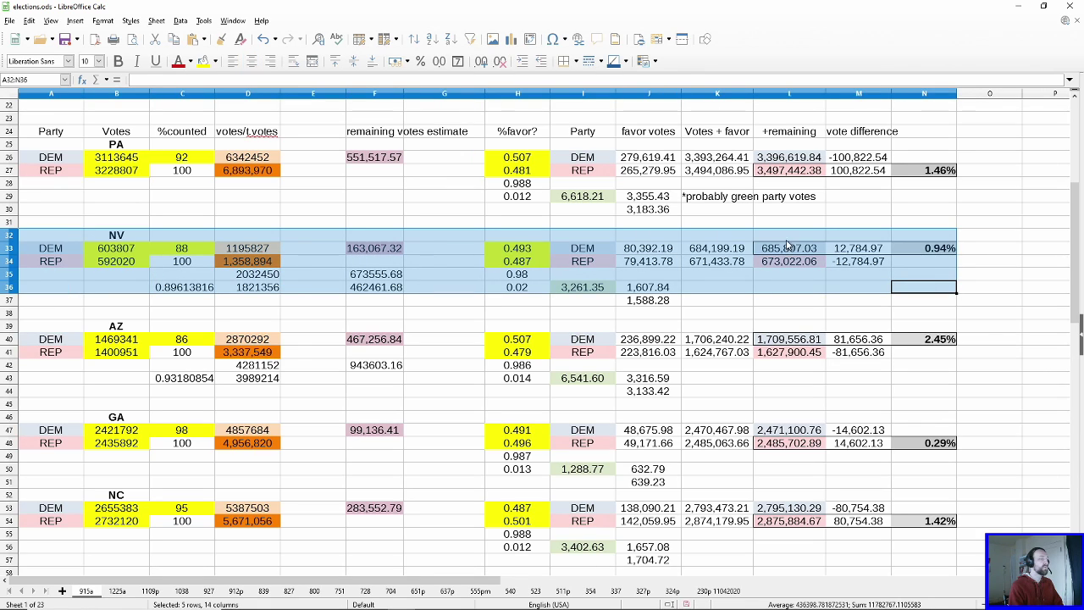
left_click(917, 248)
left_click(880, 249)
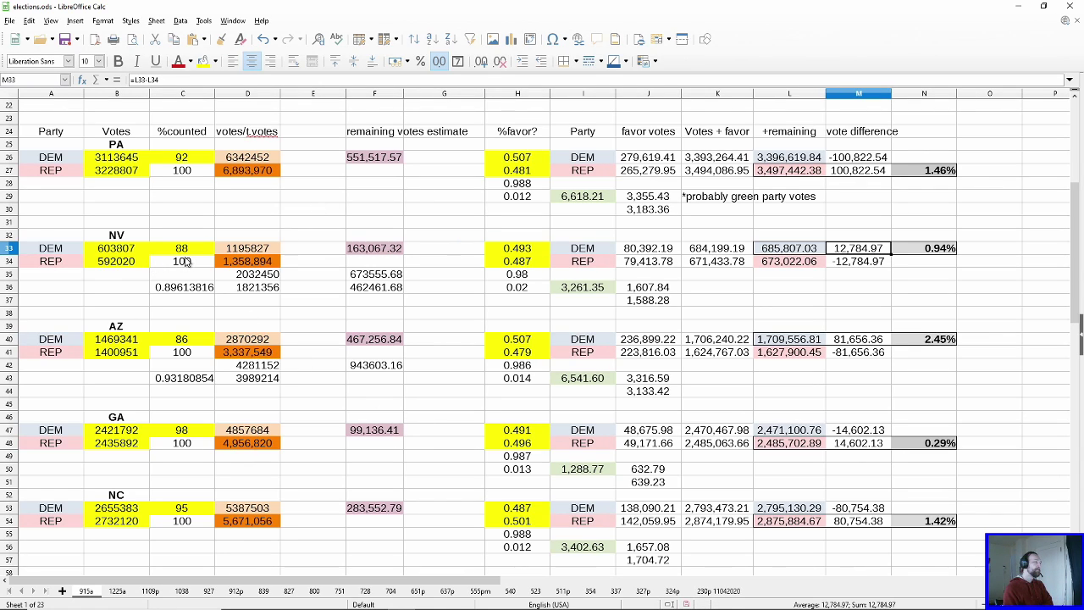
left_click(366, 252)
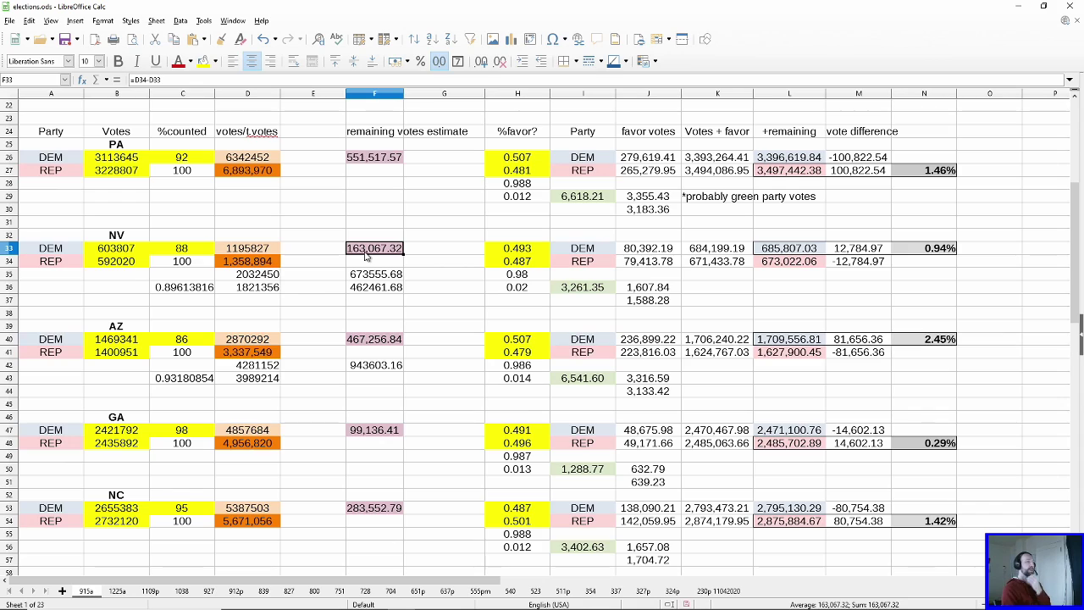
Step: Highlight the %counted values from Pennsylvania through North Carolina, cells C26 to C54
key("Up")
key("Up")
key("Up")
key("Up")
key("Left")
key("Left")
key("Left")
key("Left")
key("Up")
key("Up")
key("Up")
key("shift+Down")
key("shift+Down")
key("shift+Down")
key("shift+Down")
key("shift+Down")
key("shift+Down")
key("shift+Down")
key("shift+Down")
key("shift+Down")
key("shift+Down")
key("shift+Down")
key("shift+Down")
key("shift+Down")
key("shift+Down")
key("shift+Down")
key("shift+Down")
key("shift+Down")
key("shift+Down")
key("shift+Down")
key("shift+Down")
left_click_drag(184, 164, 186, 521)
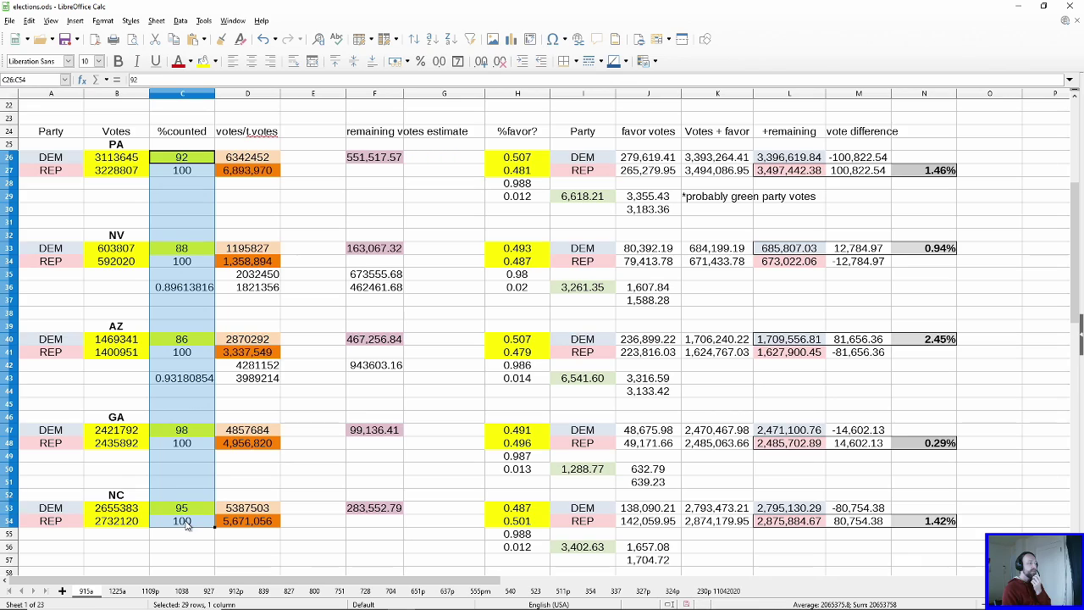
Step: Check each state's projected vote total, then highlight the remaining votes estimates from Pennsylvania through North Carolina
left_click(237, 175)
left_click(249, 261)
left_click(244, 355)
left_click(247, 445)
left_click(248, 523)
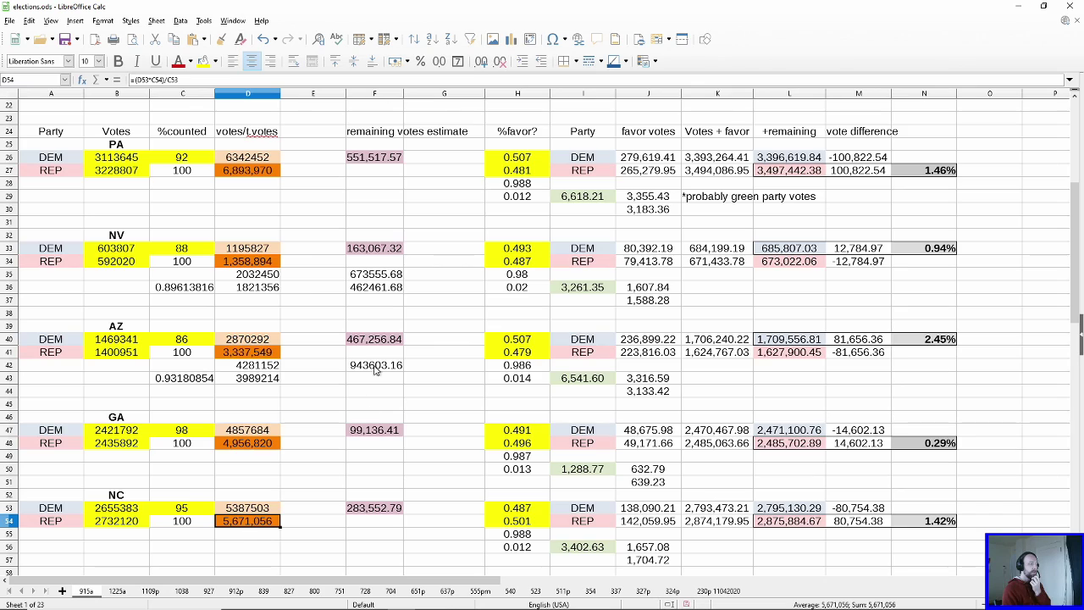
left_click_drag(356, 157, 379, 506)
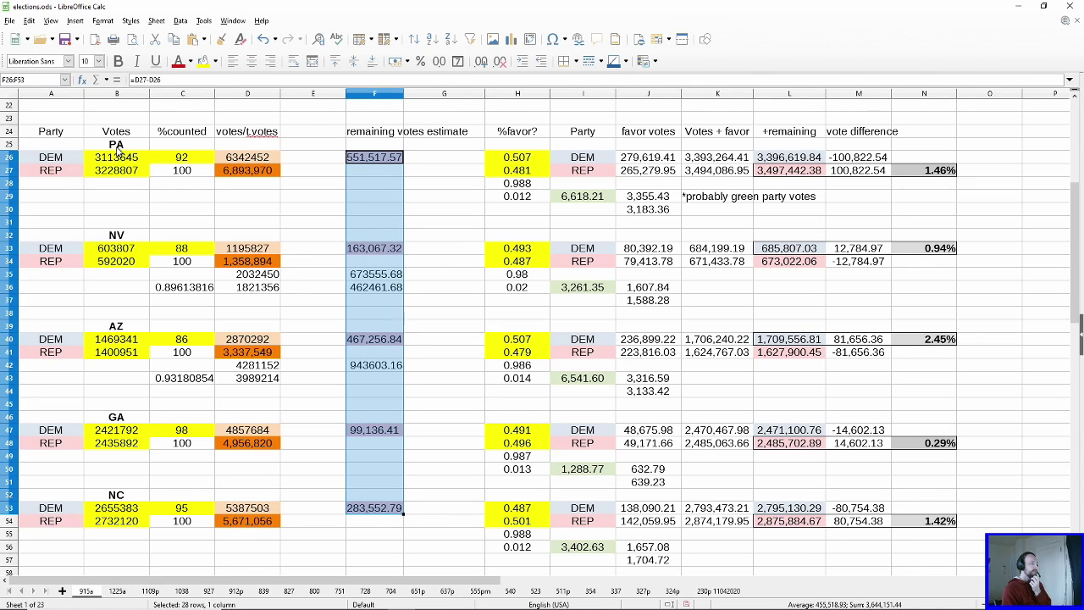
Step: Open the 230p 11042020 sheet and review Pennsylvania's percent counted and the vote differences for Pennsylvania, Nevada and Arizona
left_click(714, 593)
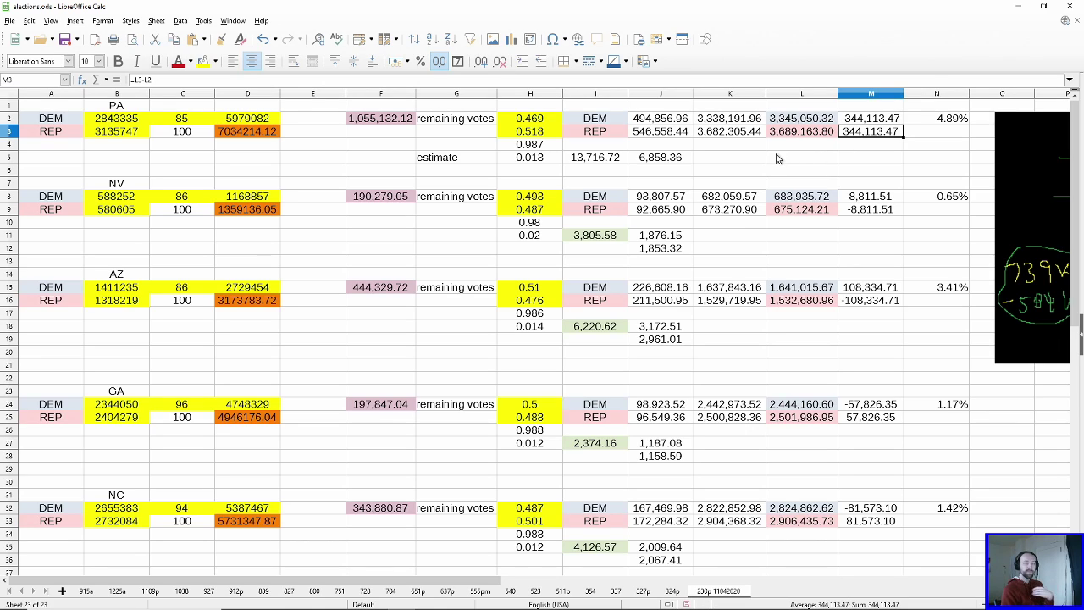
left_click(182, 119)
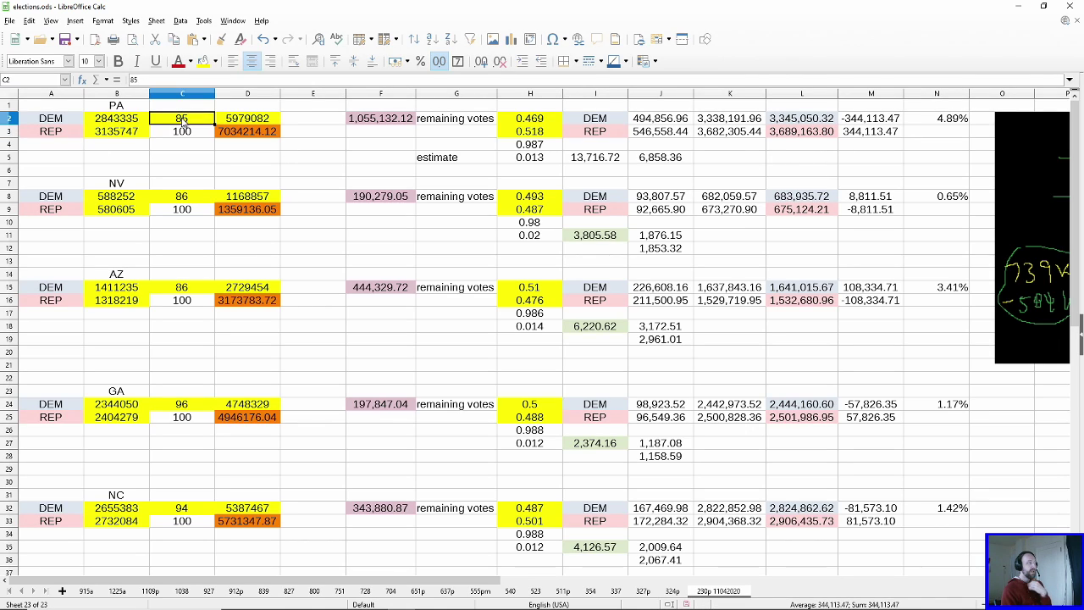
left_click(860, 134)
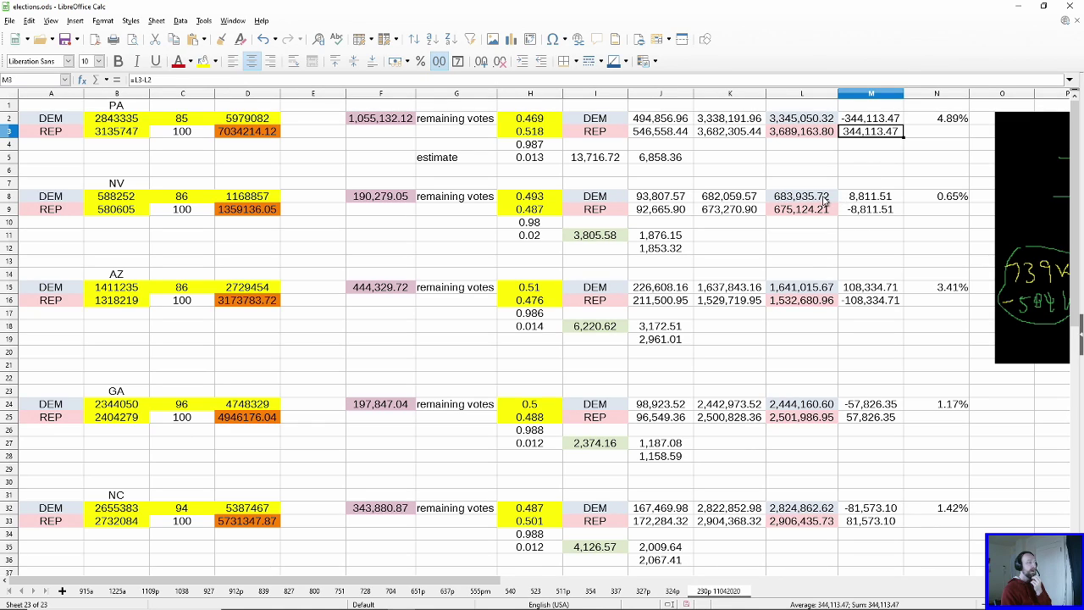
left_click(866, 199)
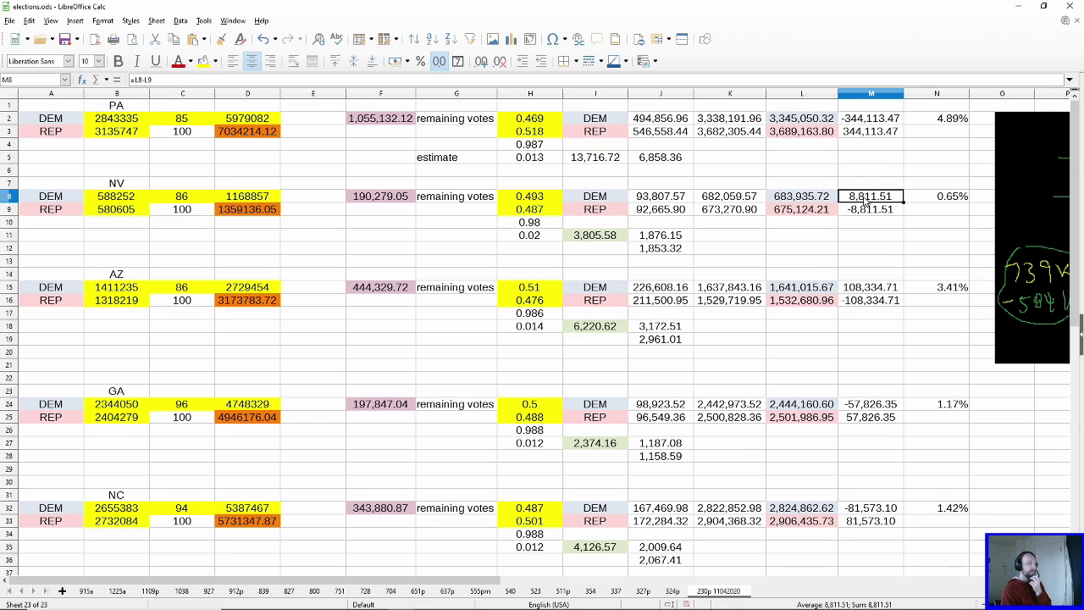
left_click(861, 288)
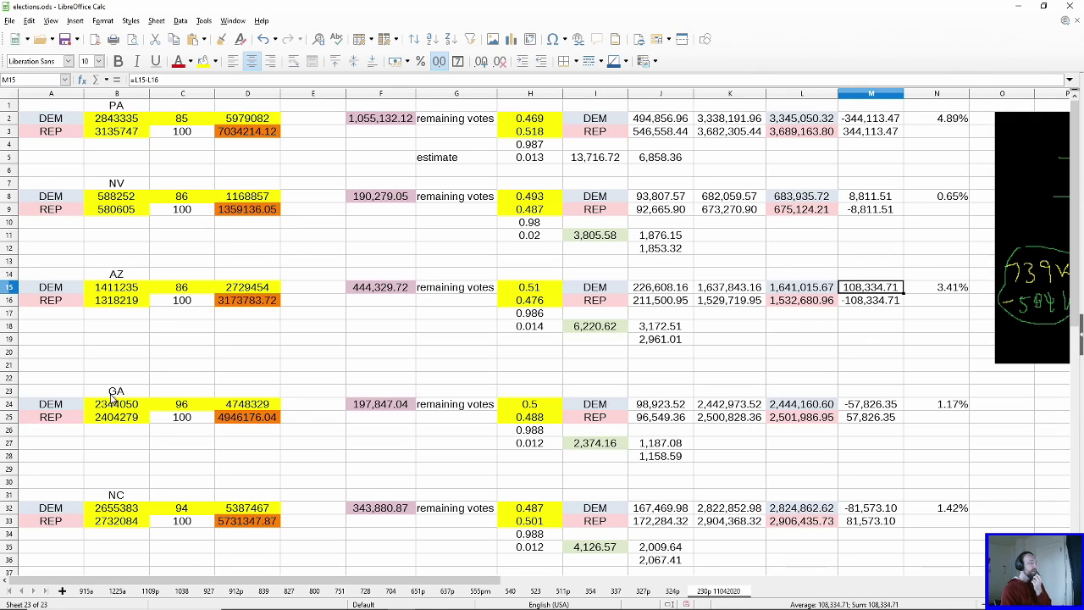
Step: Examine Georgia's REP vote difference, percentage margin and remaining votes on the 230p 11042020 sheet
left_click(863, 421)
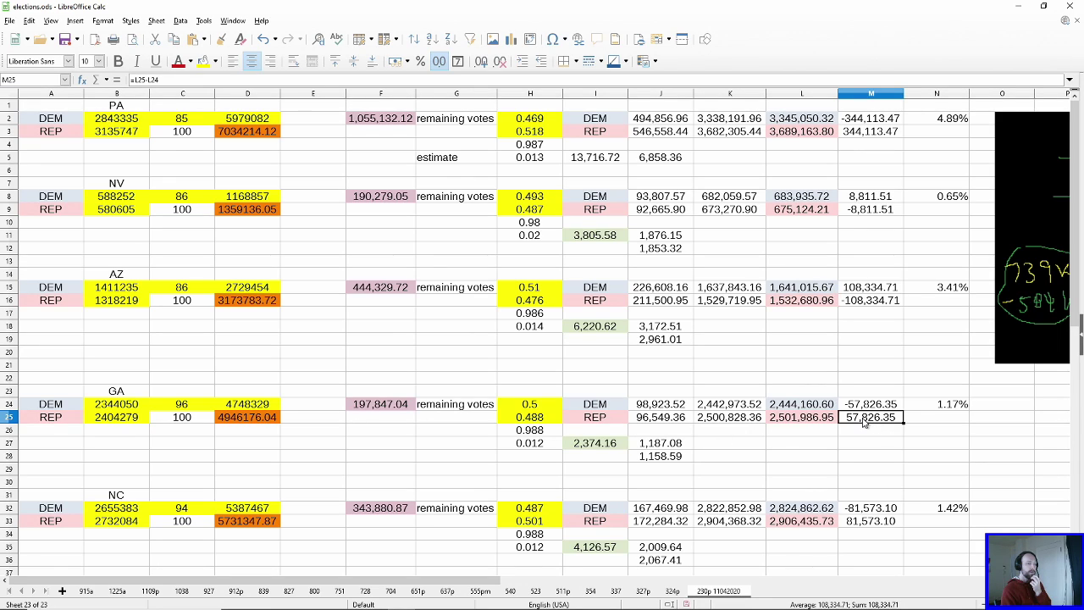
left_click(946, 408)
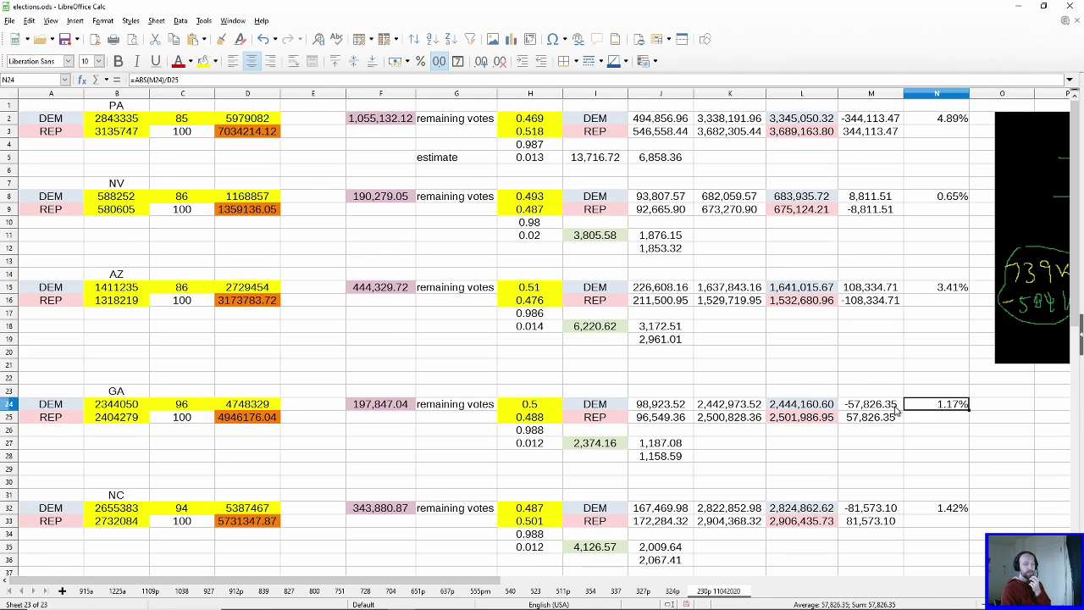
left_click(366, 405)
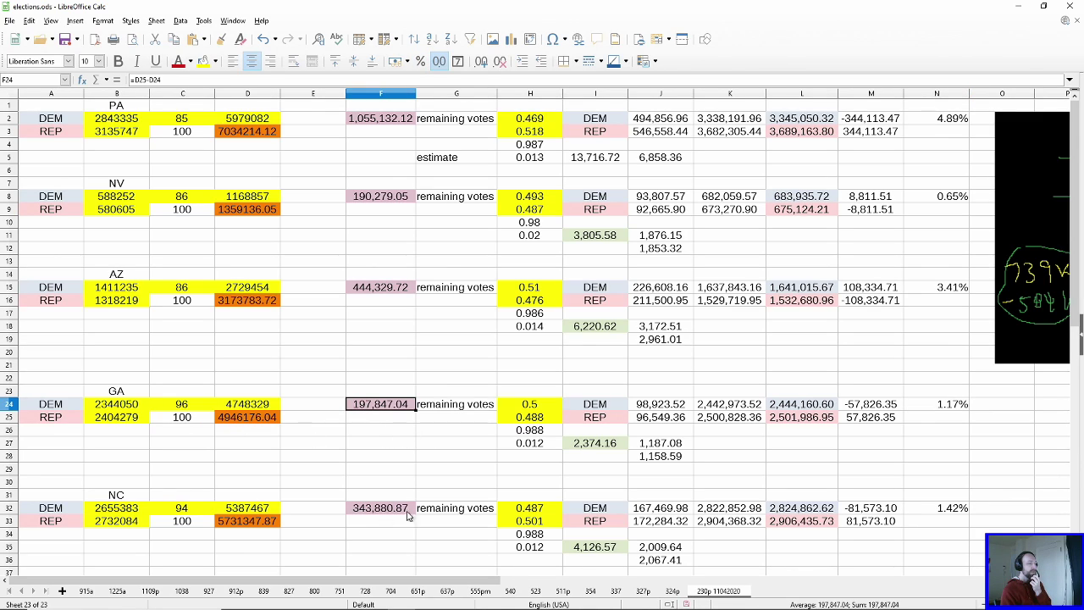
Step: Highlight North Carolina's DEM row from votes to margin and examine the state's DEM and REP favor rates
left_click_drag(938, 510, 106, 508)
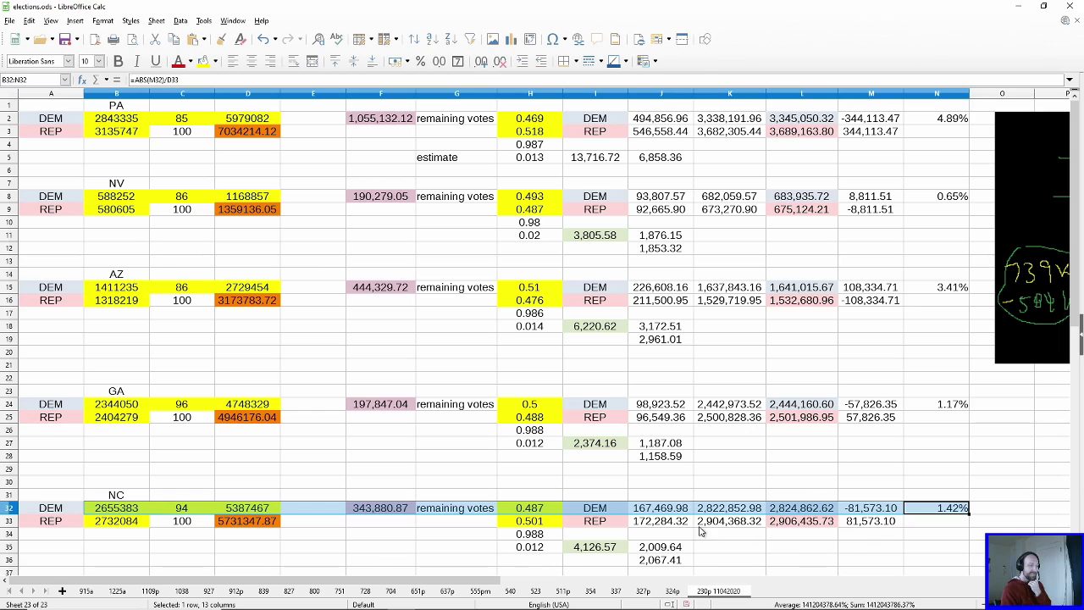
left_click(526, 510)
left_click(523, 518)
left_click(519, 513)
left_click(520, 519)
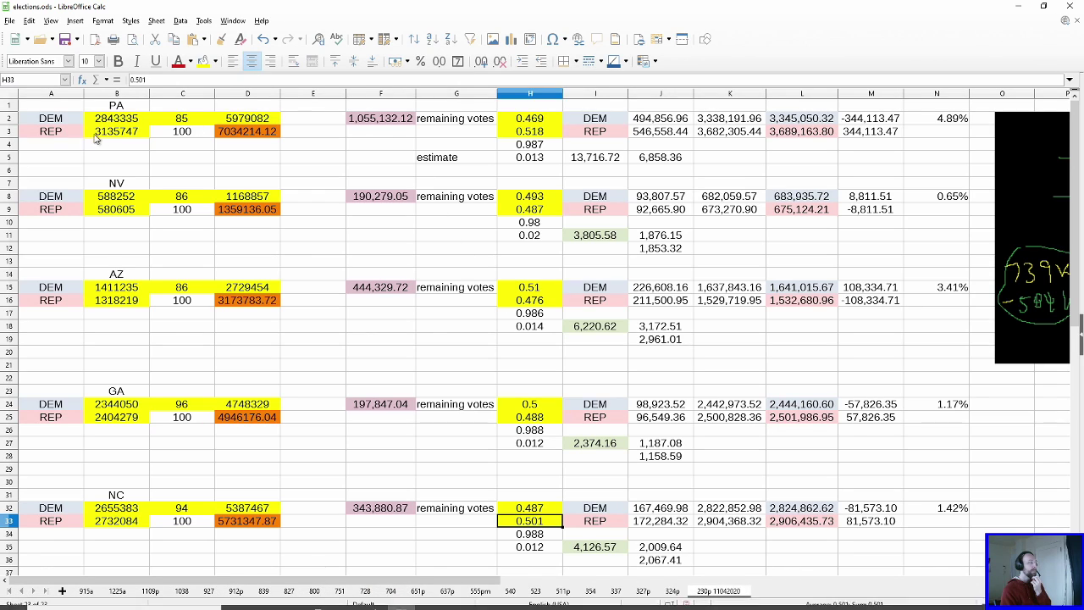
Step: Check Pennsylvania's remaining votes on the 230p 11042020 sheet and Arizona's remaining votes estimate on the 915a sheet
left_click(391, 123)
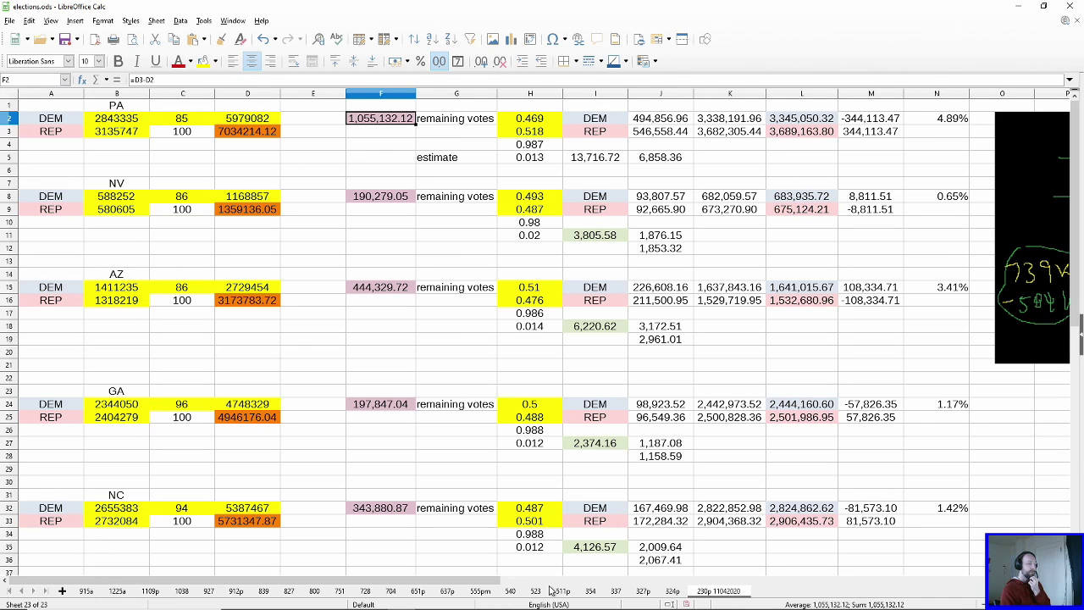
left_click(85, 592)
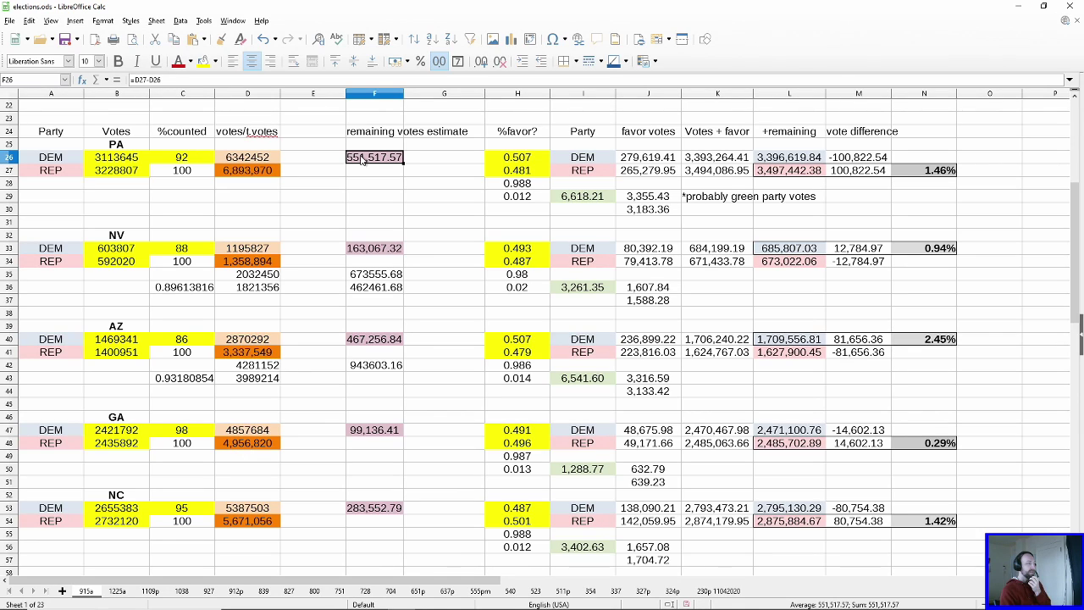
left_click(366, 342)
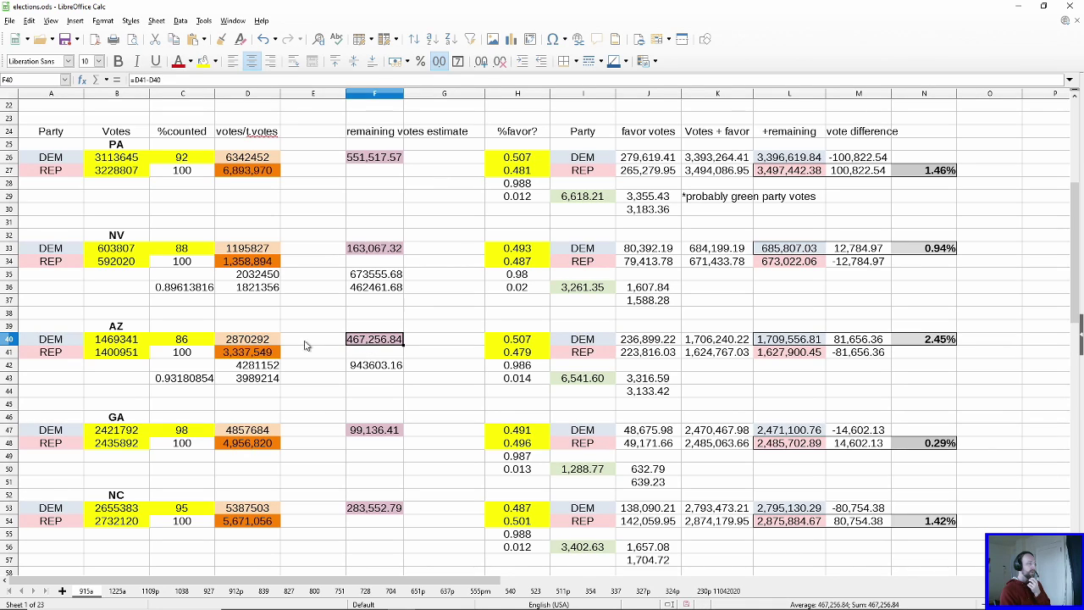
Step: Highlight the Arizona and Pennsylvania blocks on the 915a sheet and compare their remaining votes estimates
left_click_drag(66, 329, 923, 396)
left_click_drag(53, 146, 913, 211)
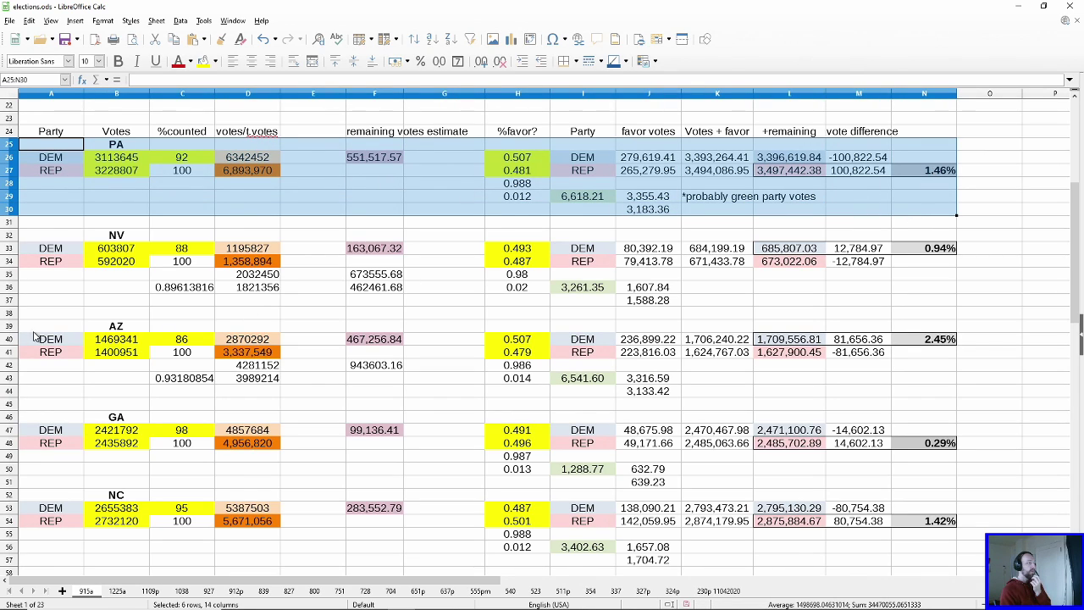
left_click(356, 341)
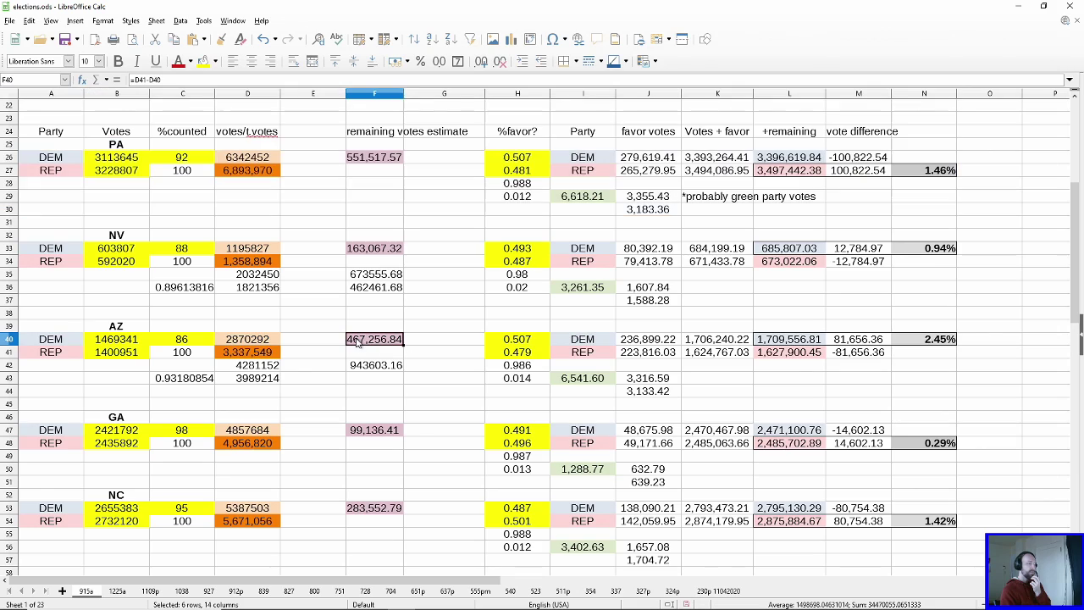
left_click(360, 154)
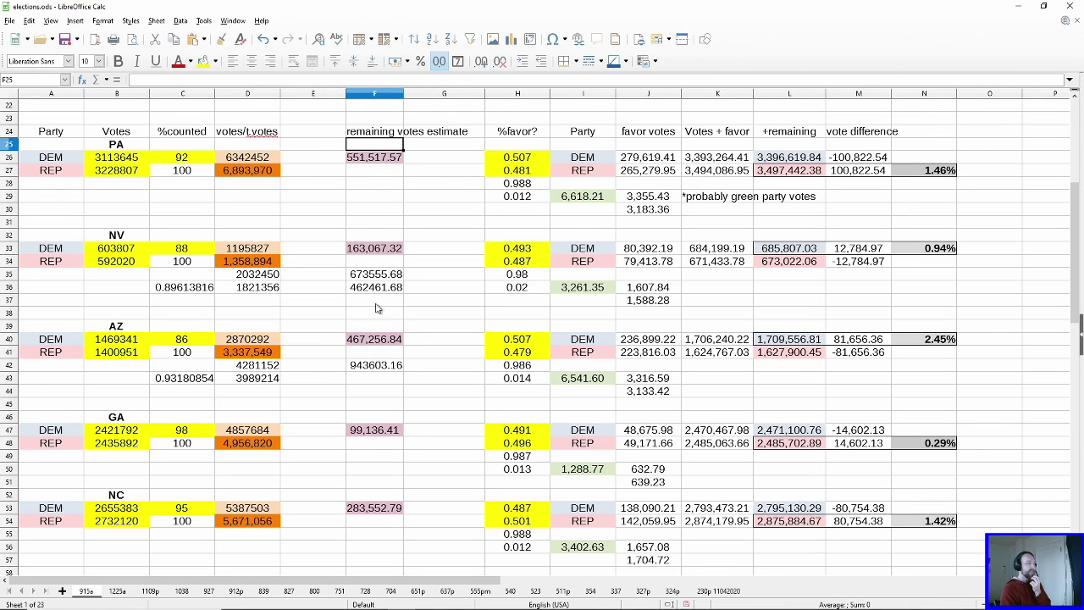
left_click(360, 342)
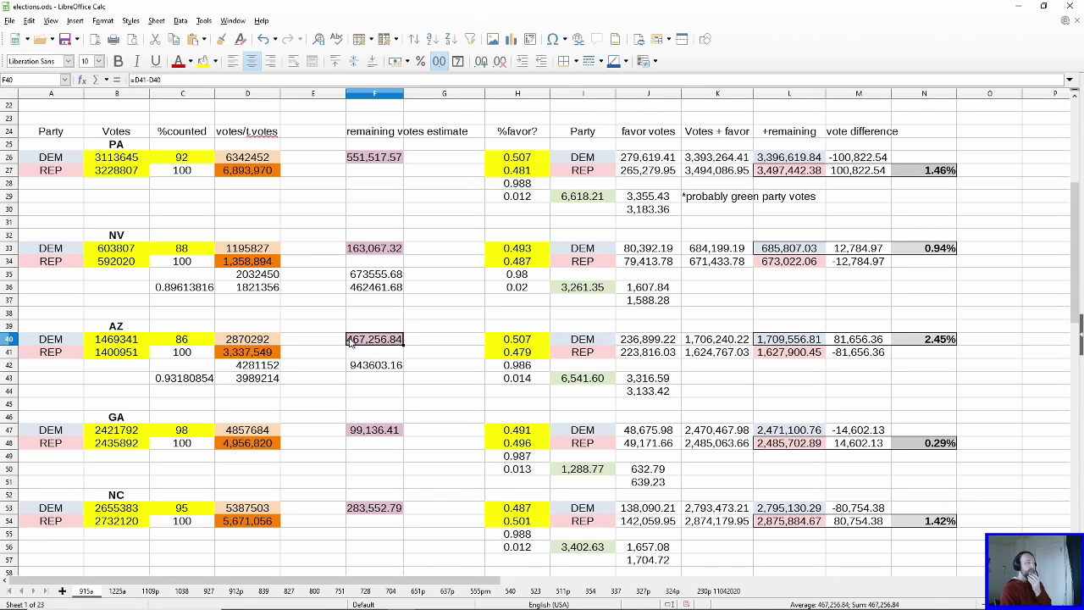
Step: Highlight the Pennsylvania, Arizona and Nevada blocks in turn and check Arizona's DEM votes
left_click(46, 132)
left_click_drag(83, 138, 938, 211)
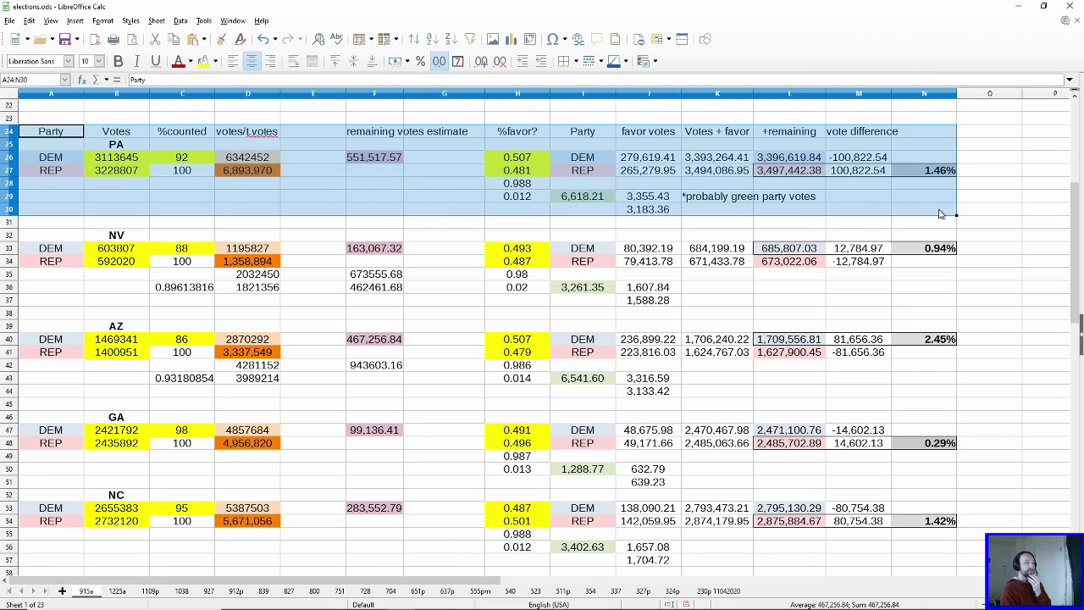
left_click_drag(59, 333, 932, 392)
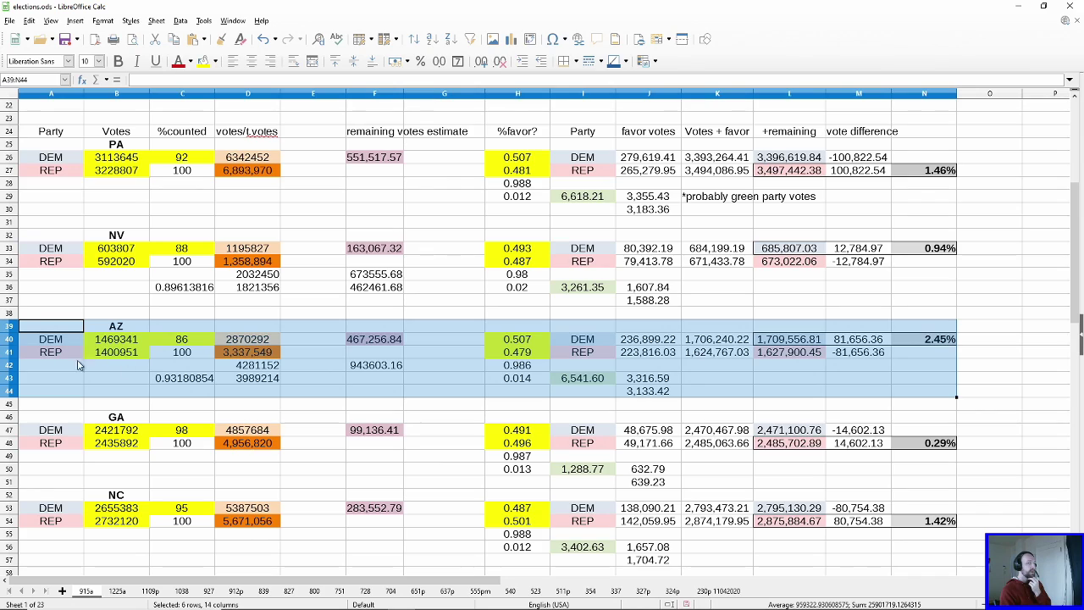
left_click(116, 342)
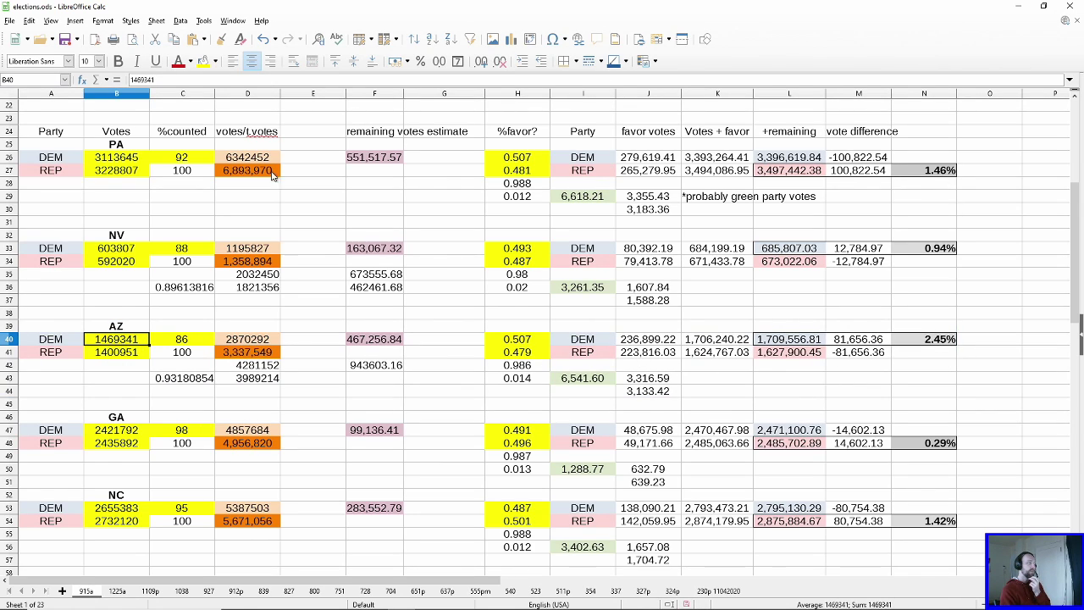
left_click_drag(60, 133, 949, 209)
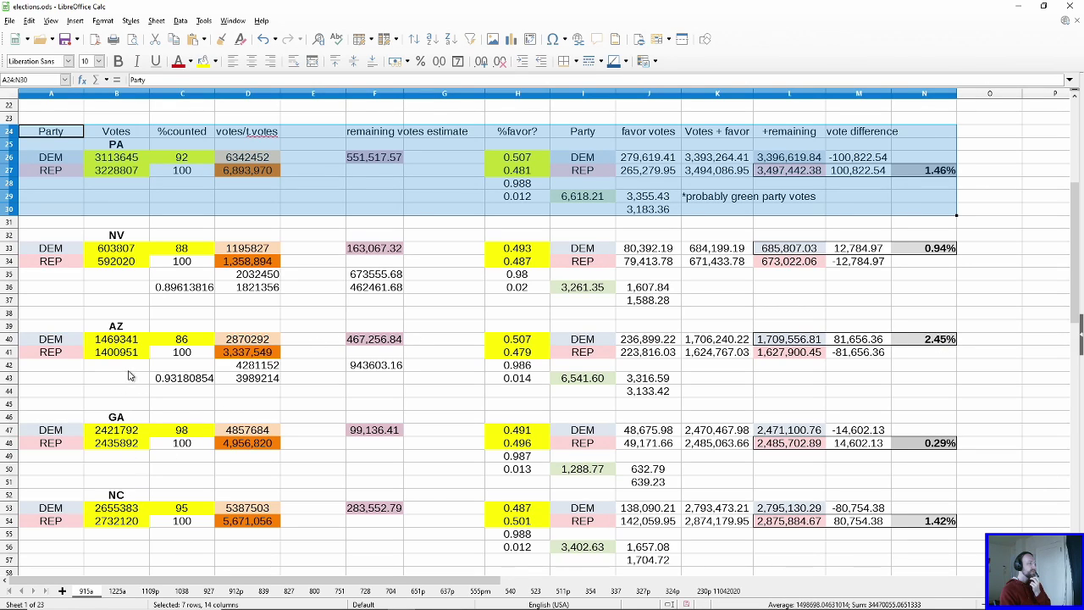
left_click_drag(59, 236, 950, 298)
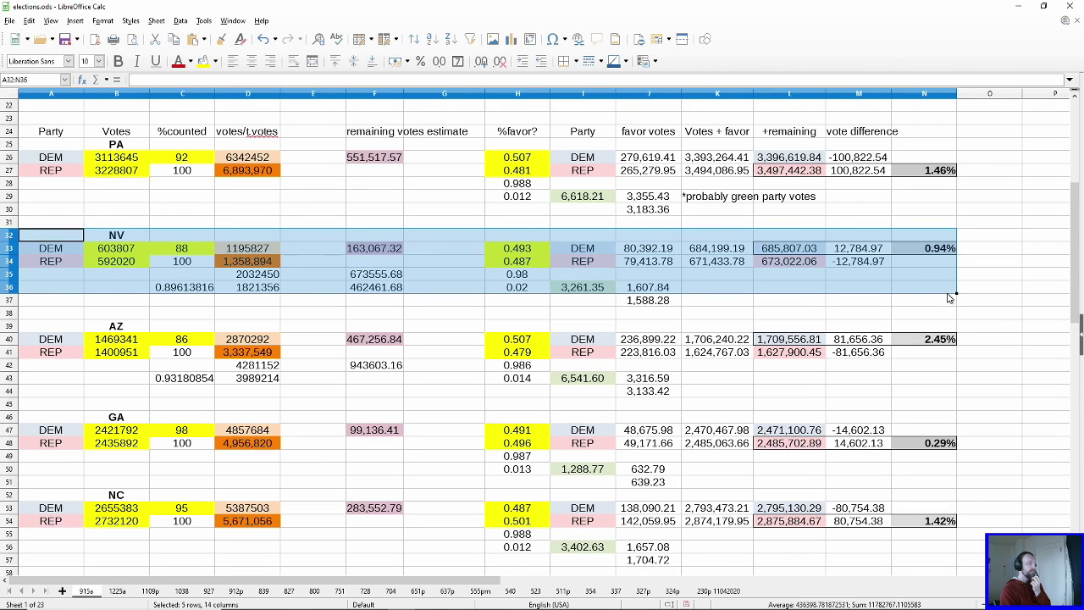
Step: Compare Nevada's DEM vote difference on the 1225a sheet with the one on the 915a sheet
left_click(117, 591)
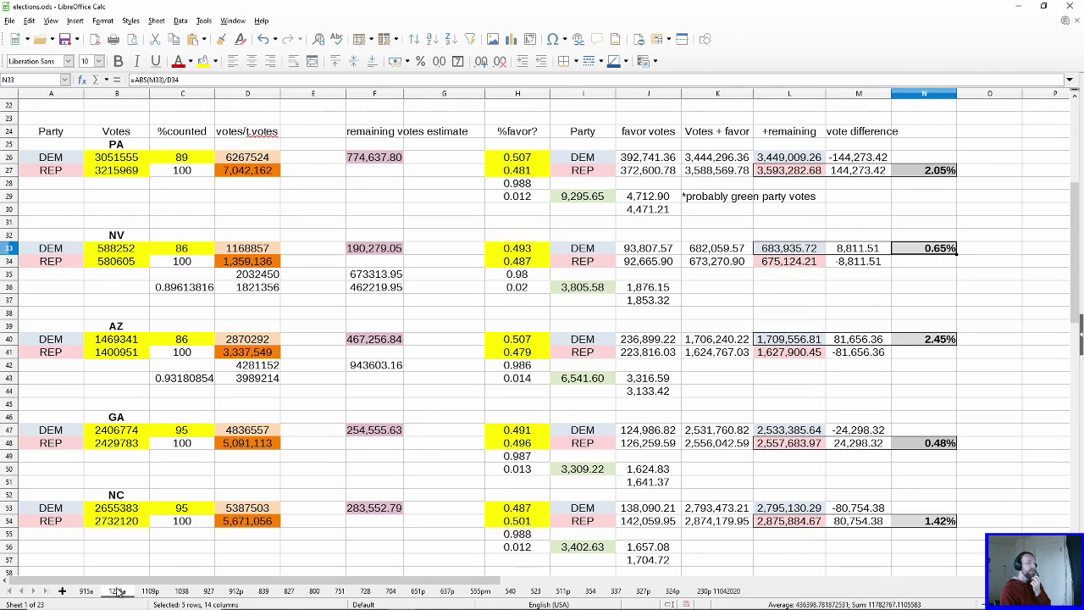
left_click(837, 249)
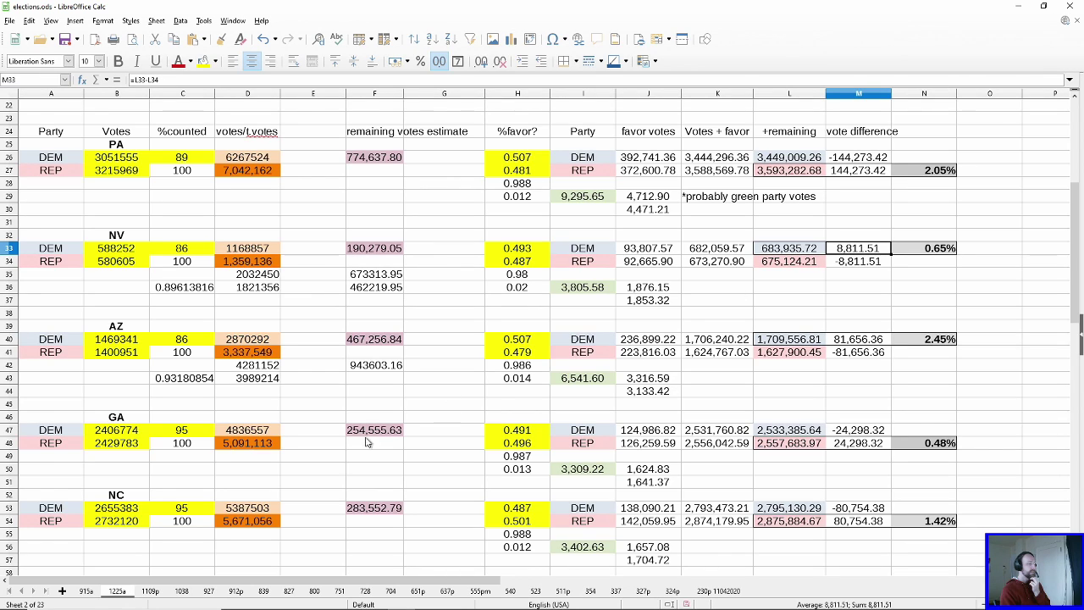
left_click(85, 592)
left_click_drag(38, 242, 928, 303)
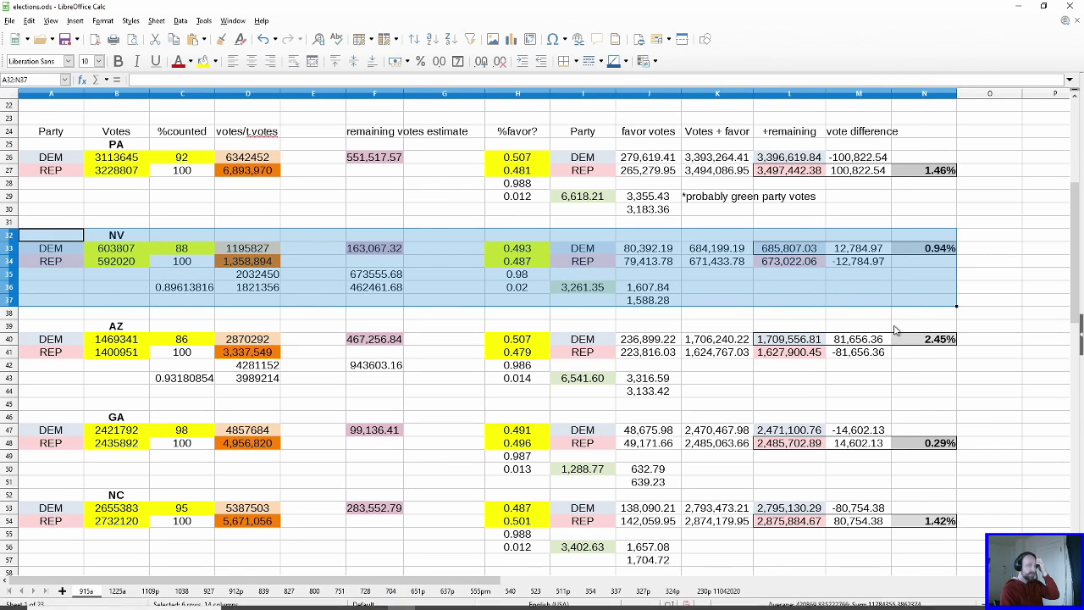
left_click(842, 249)
Step: Highlight the full Nevada block and the full Arizona block on the 915a sheet, and clear the selection
left_click_drag(48, 237, 932, 302)
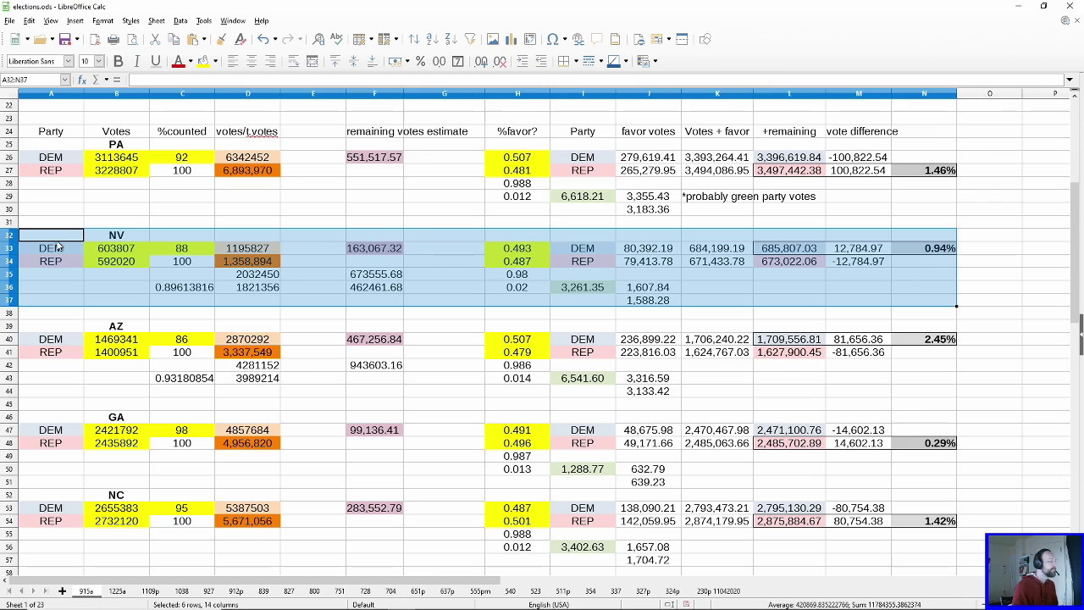
left_click_drag(64, 328, 956, 395)
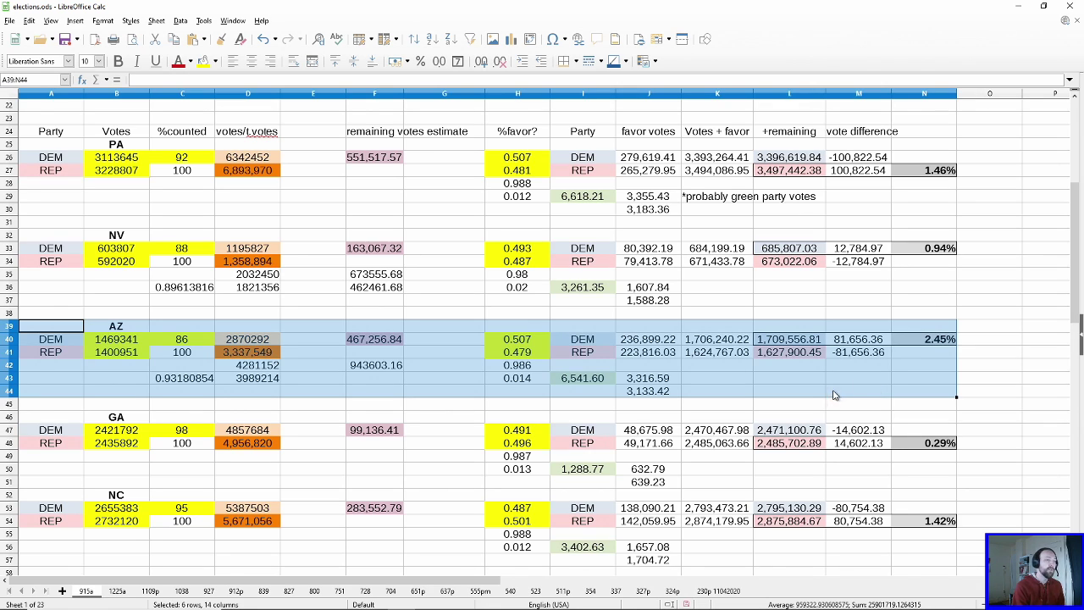
left_click(976, 367)
Step: Switch to Firefox and open the CNN website in a new tab
mouse_move(301, 599)
left_click(373, 599)
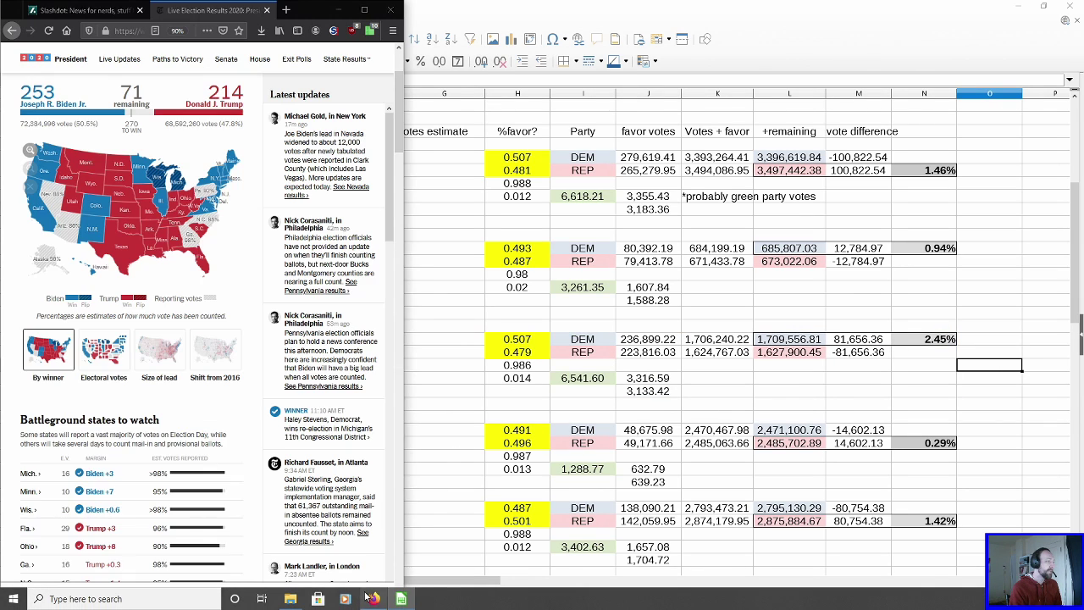
key("ctrl+t")
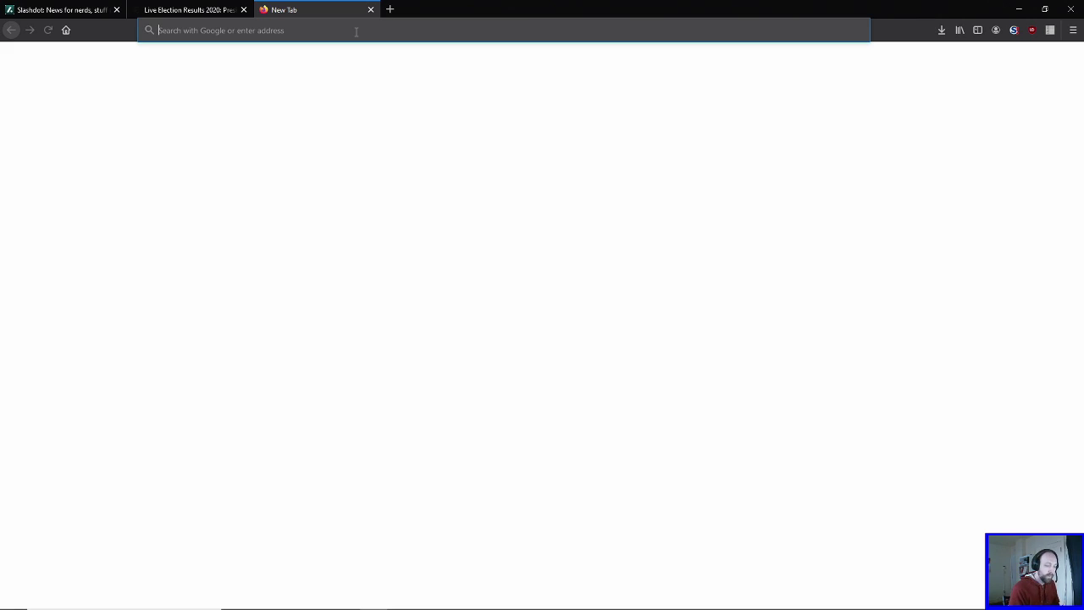
type("cnn")
key("Return")
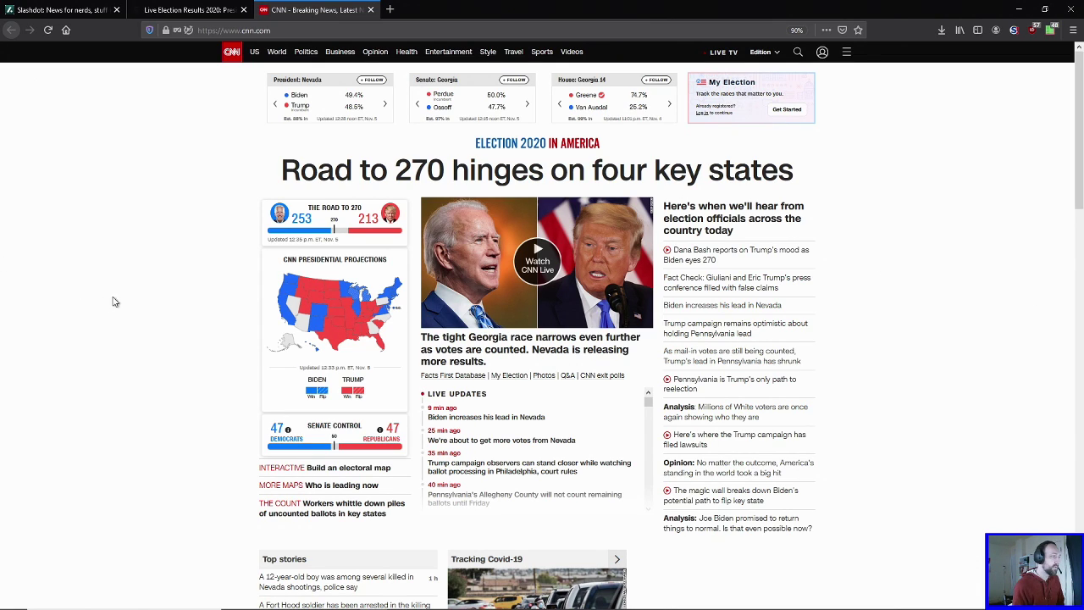
Step: Open CNN's presidential results map, highlight Biden's electoral vote total and enlarge the page to examine the undecided states
left_click(315, 290)
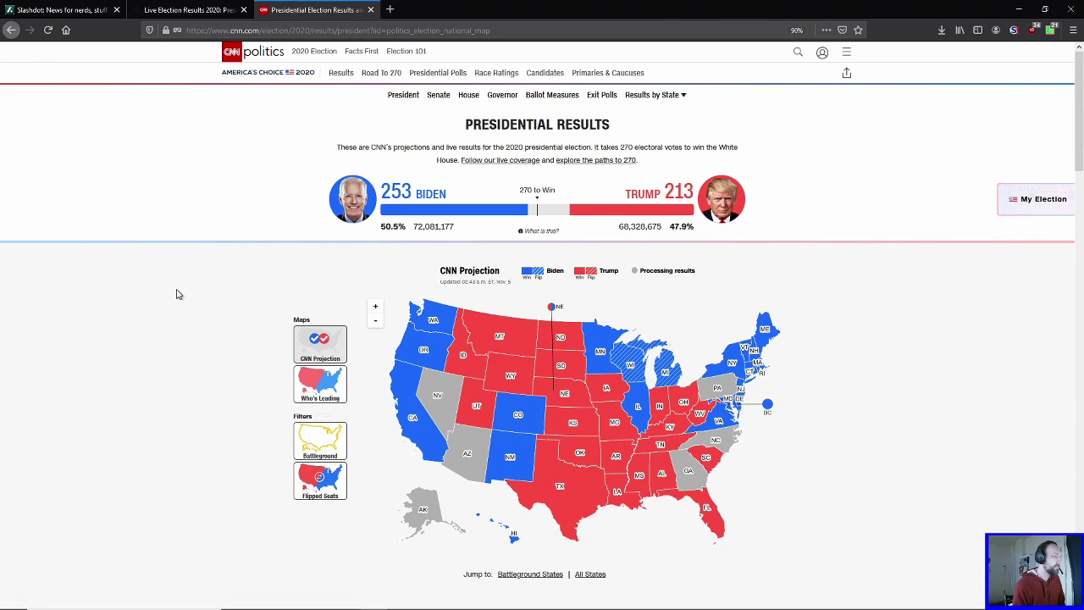
scroll(175, 296, "down", 1)
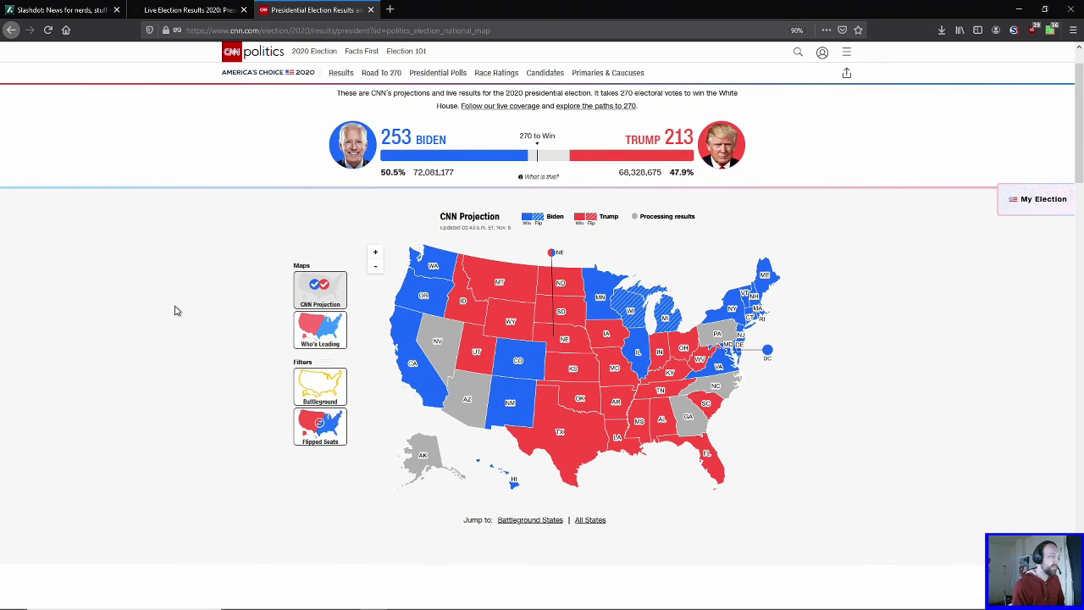
mouse_move(566, 340)
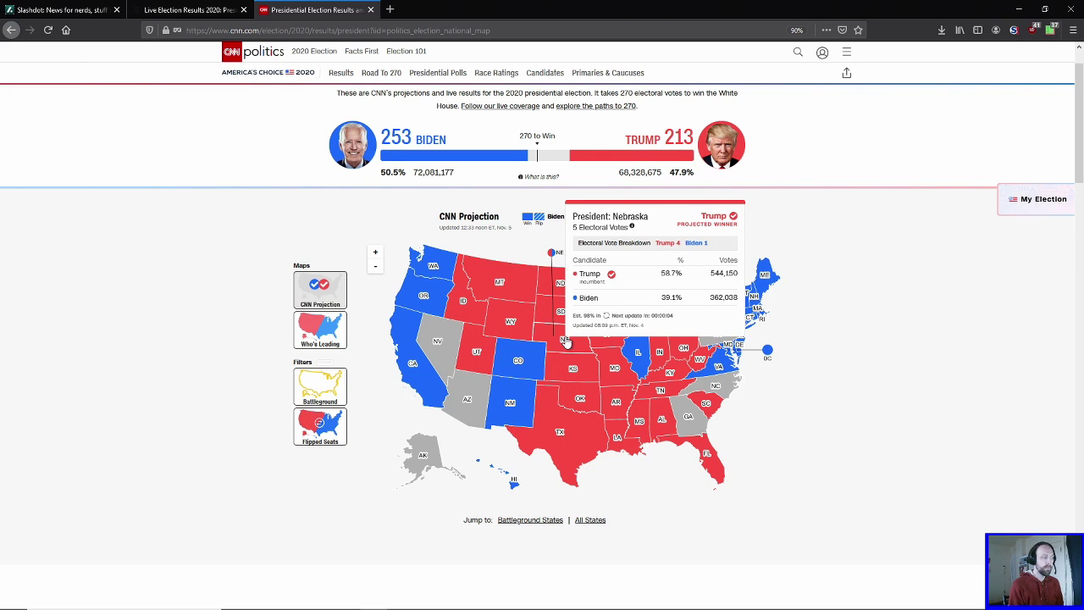
left_click_drag(411, 137, 383, 137)
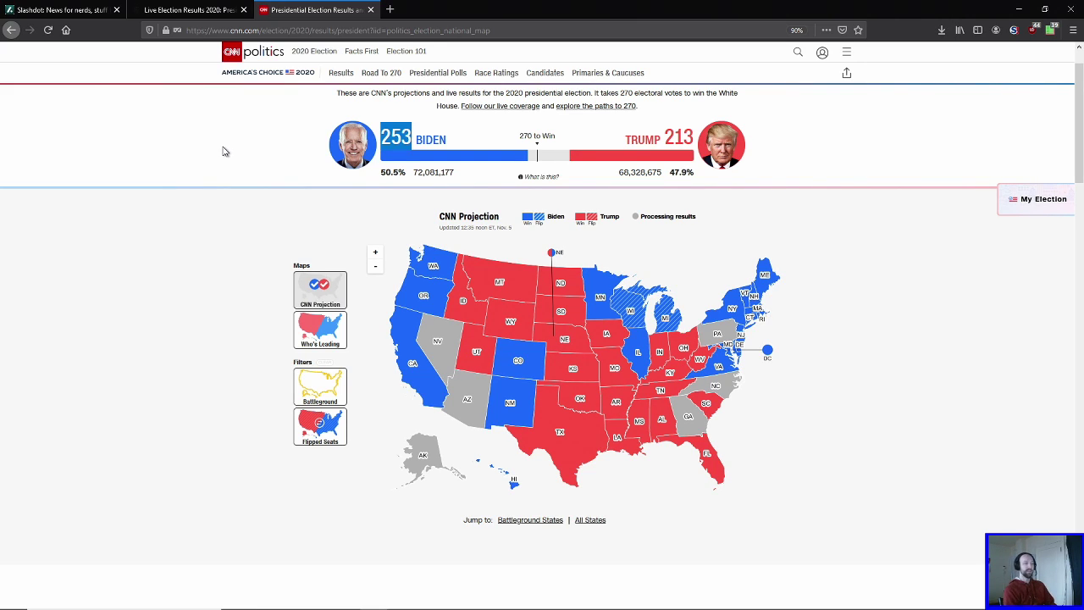
key("ctrl+plus")
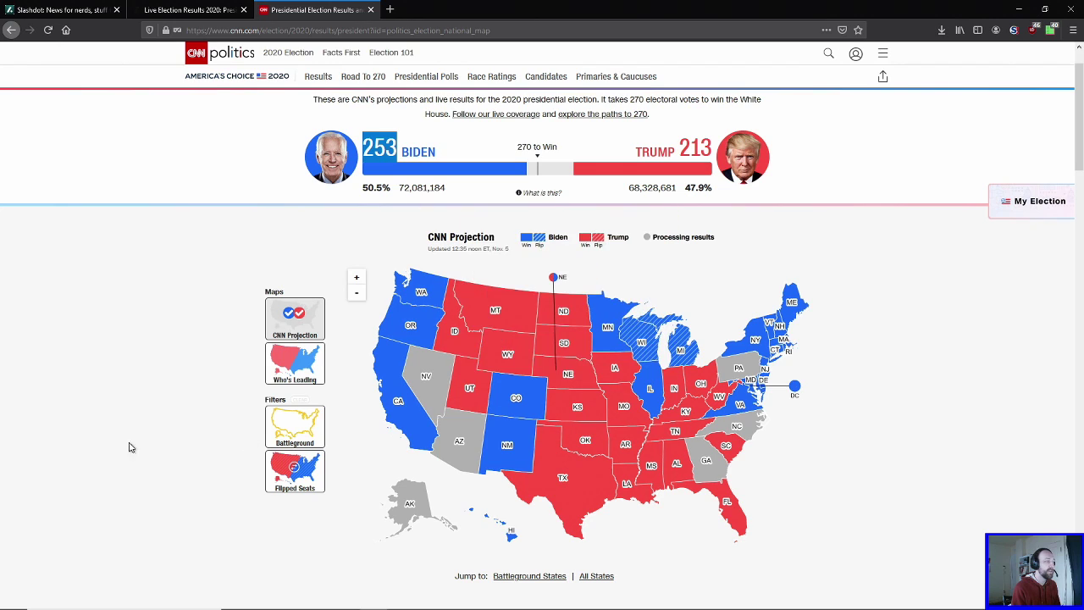
mouse_move(422, 383)
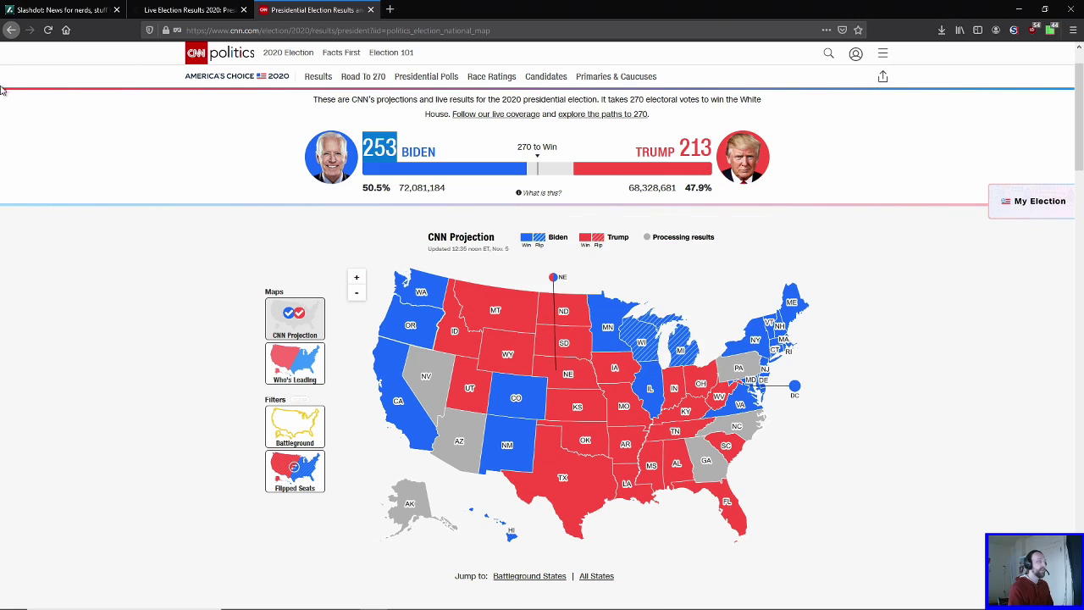
Step: Return to CNN's home page, open the Build an electoral map interactive and show it full screen
left_click(10, 30)
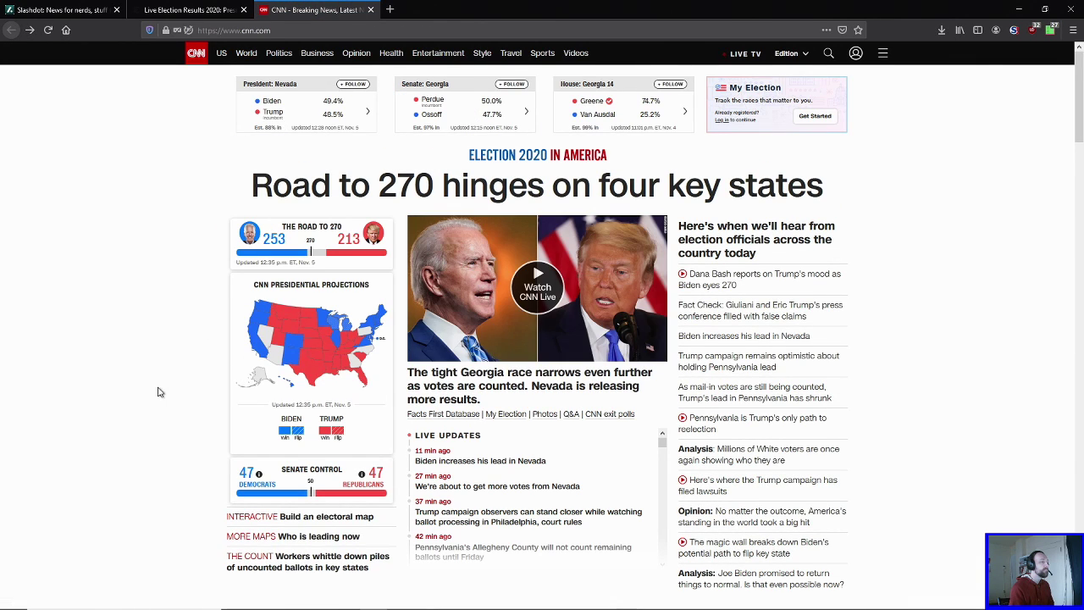
left_click(253, 519)
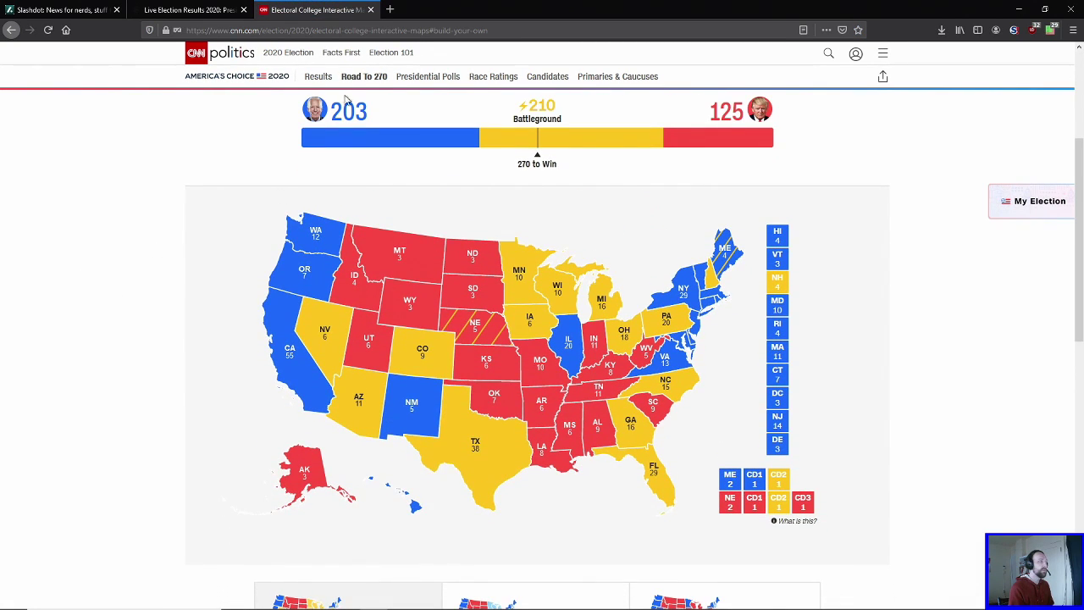
key("F11")
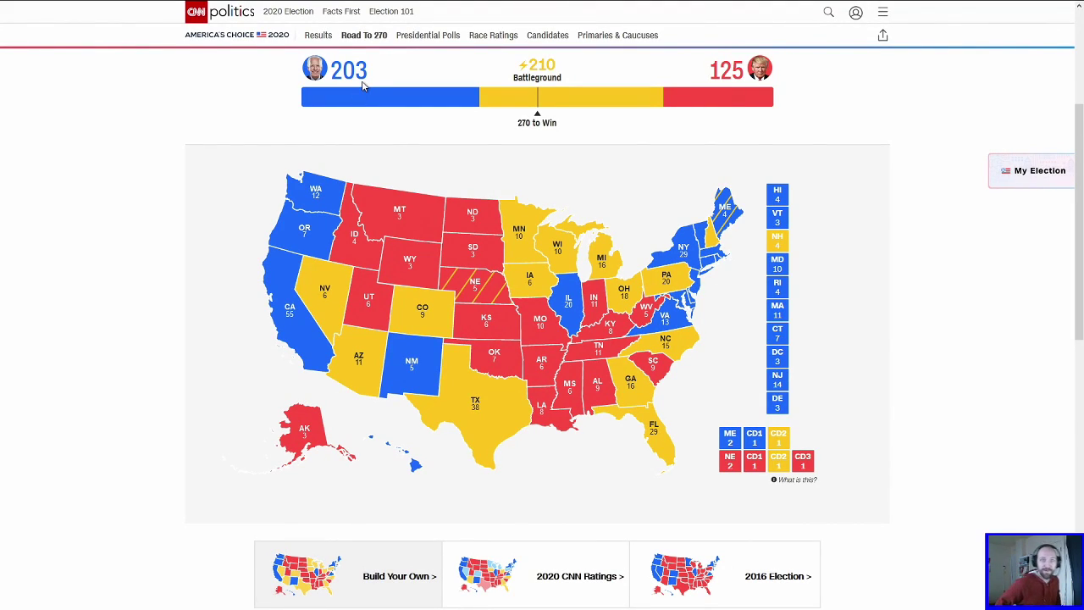
Step: Assign Texas and Florida to Trump on the electoral map
left_click(481, 423)
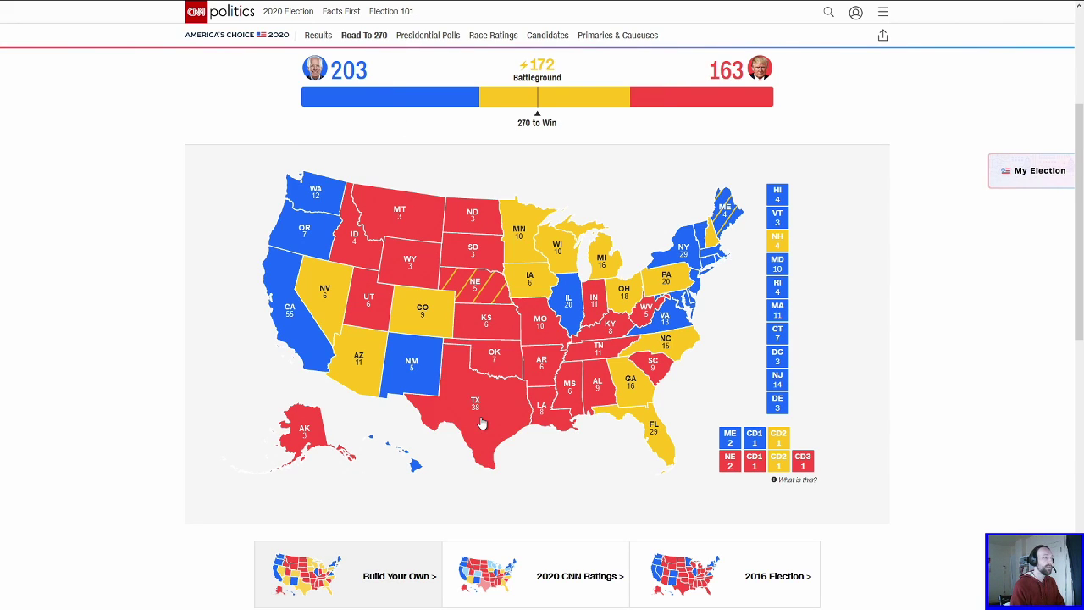
left_click(481, 423)
left_click(481, 423)
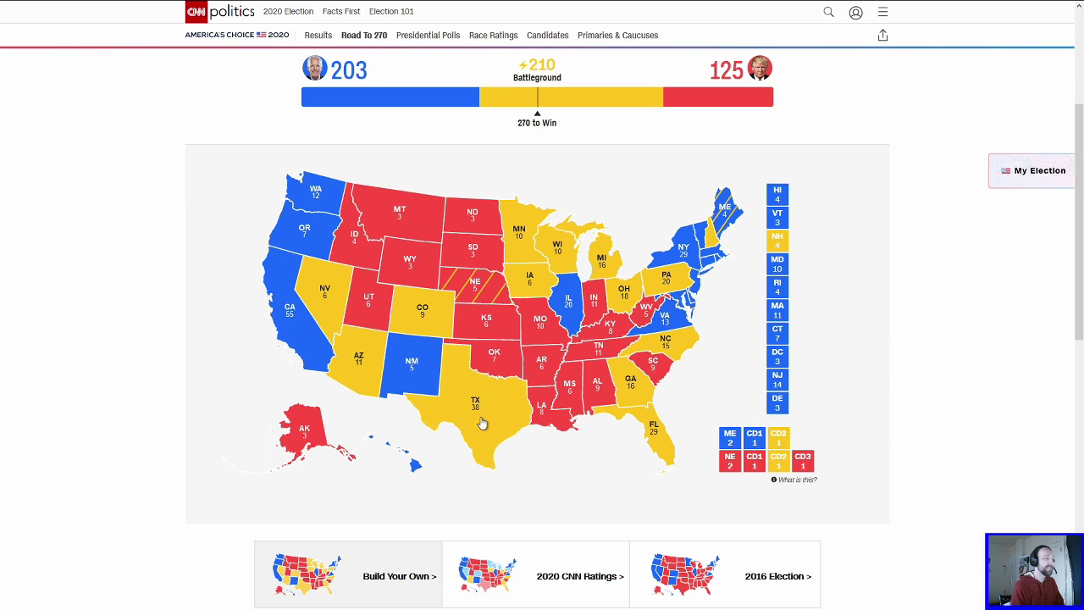
left_click(481, 423)
left_click(659, 437)
left_click(659, 438)
left_click(659, 437)
left_click(659, 437)
left_click(659, 437)
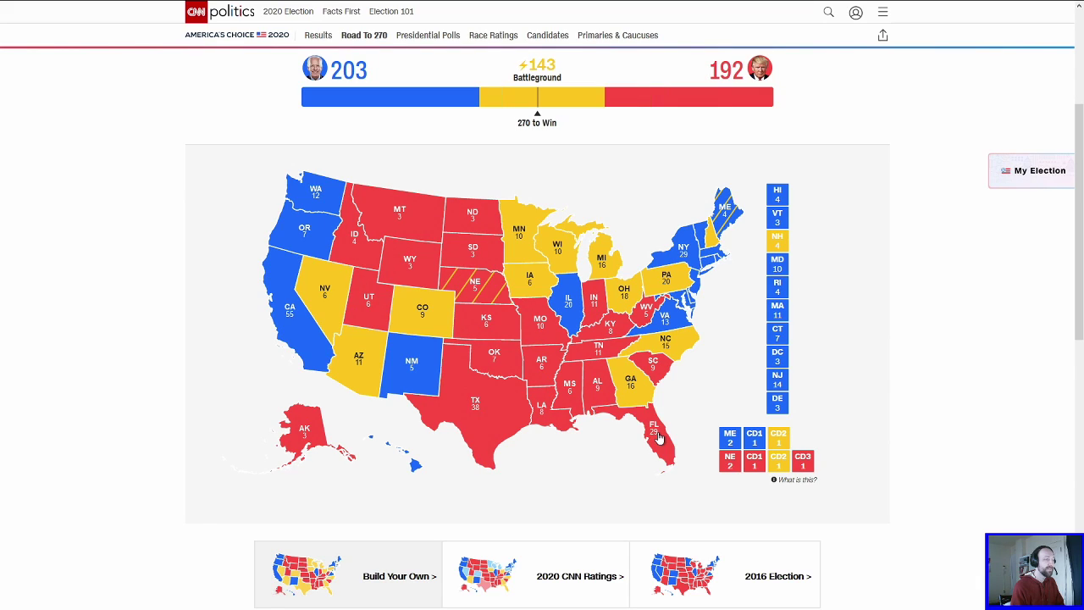
Step: Assign Ohio to Trump, and Michigan and Wisconsin to Biden on the electoral map
left_click(624, 290)
left_click(603, 266)
left_click(560, 257)
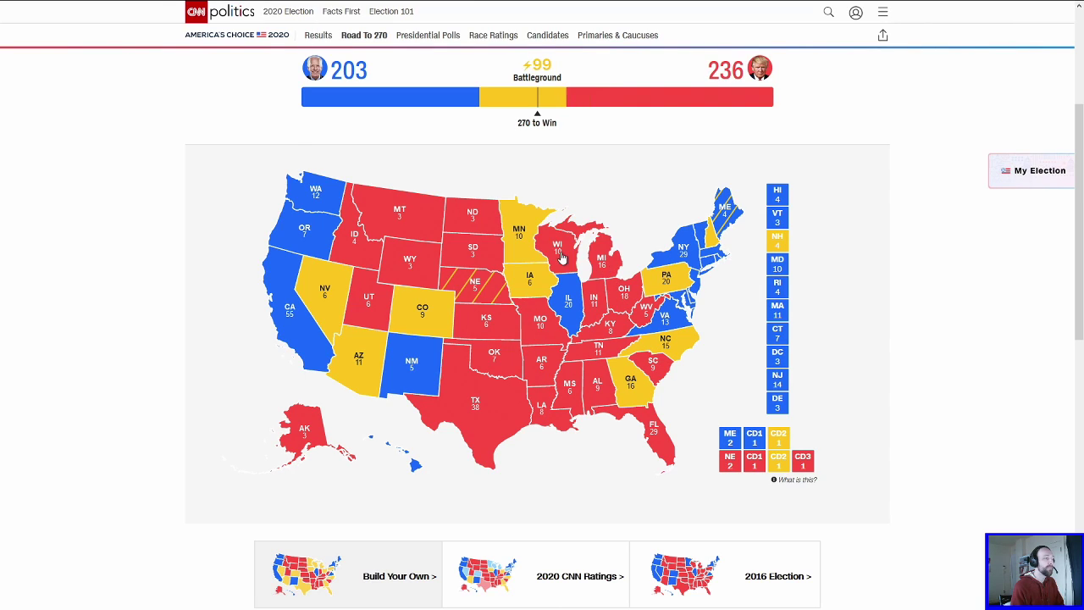
left_click(600, 259)
left_click(601, 258)
left_click(601, 258)
left_click(601, 259)
left_click(601, 258)
left_click(566, 259)
left_click(564, 258)
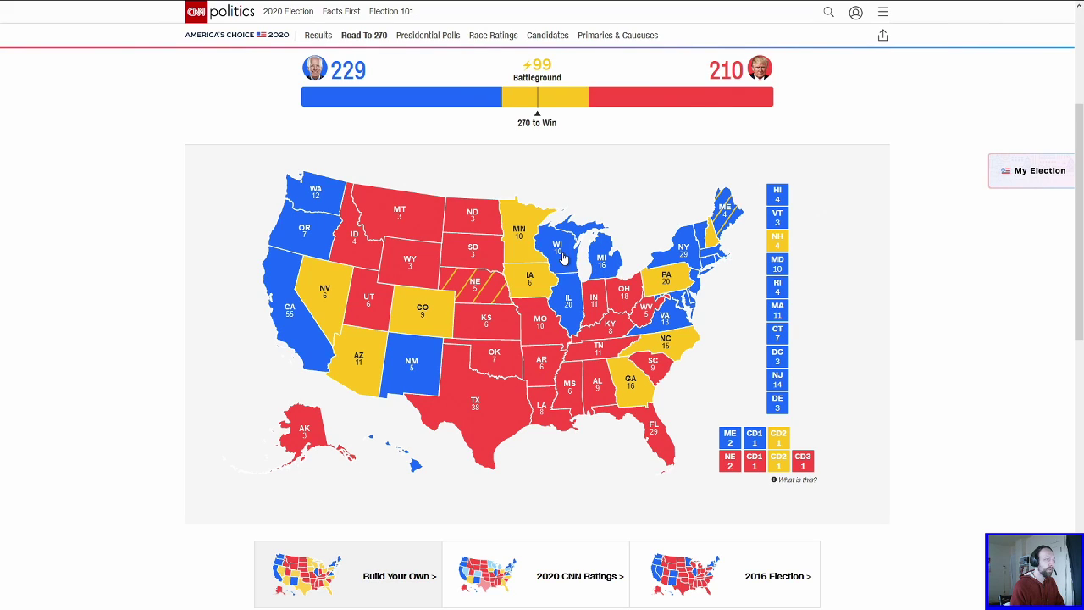
Step: Assign Minnesota to Biden on the electoral map
left_click(516, 236)
left_click(516, 236)
left_click(515, 238)
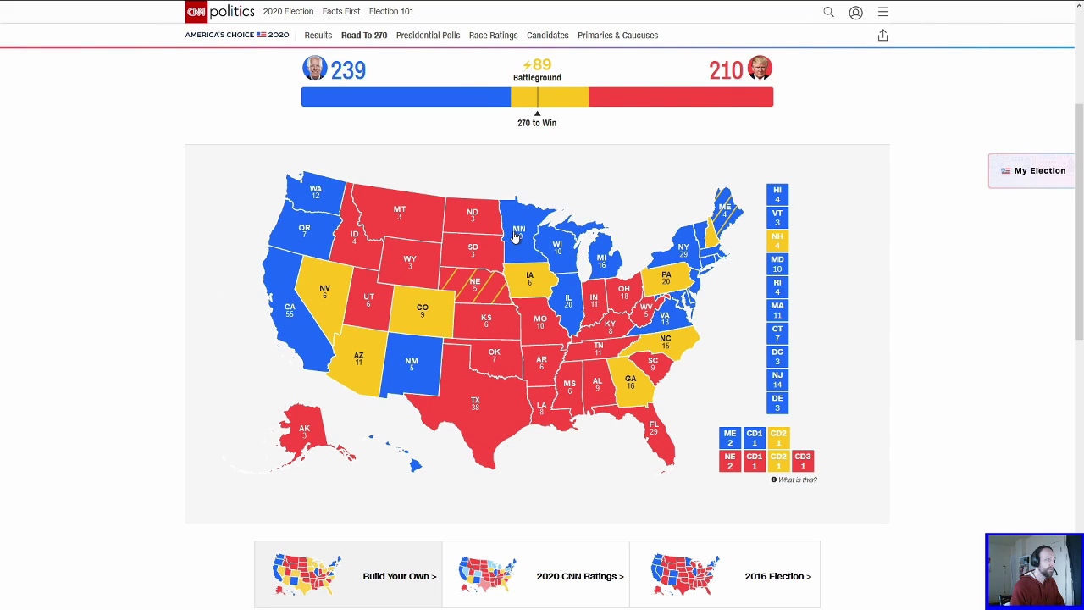
Step: Assign Iowa to Trump, and Colorado and Arizona to Biden on the electoral map
left_click(526, 286)
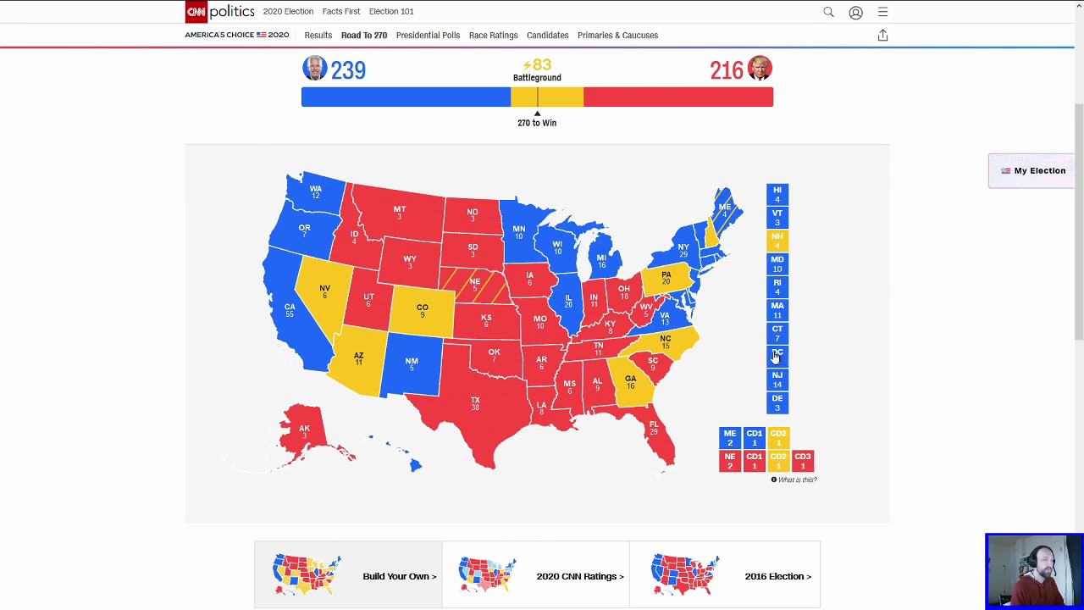
left_click(421, 313)
left_click(421, 313)
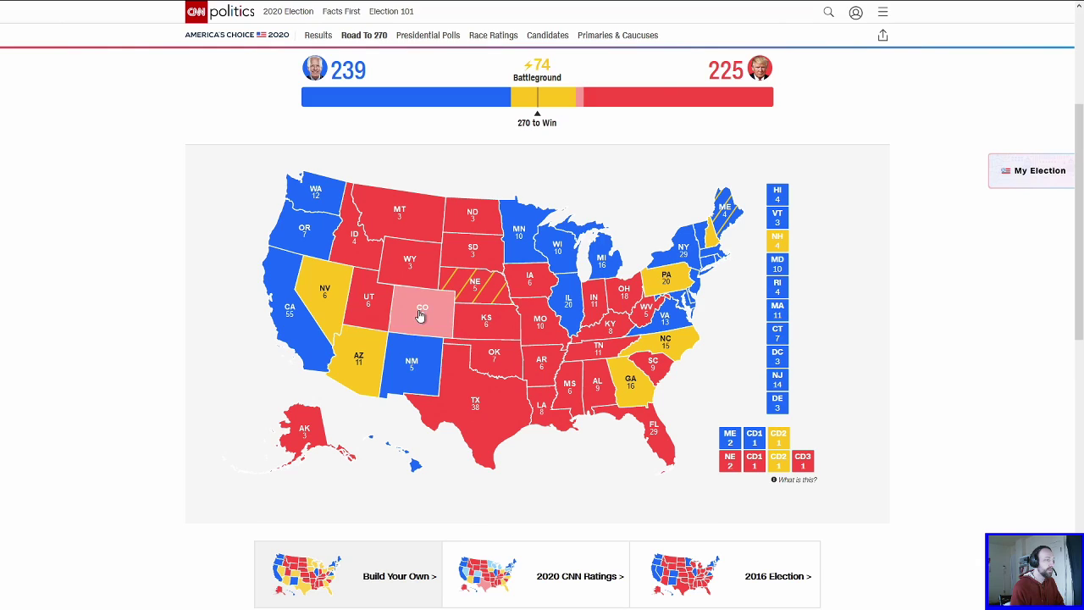
left_click(352, 375)
left_click(354, 375)
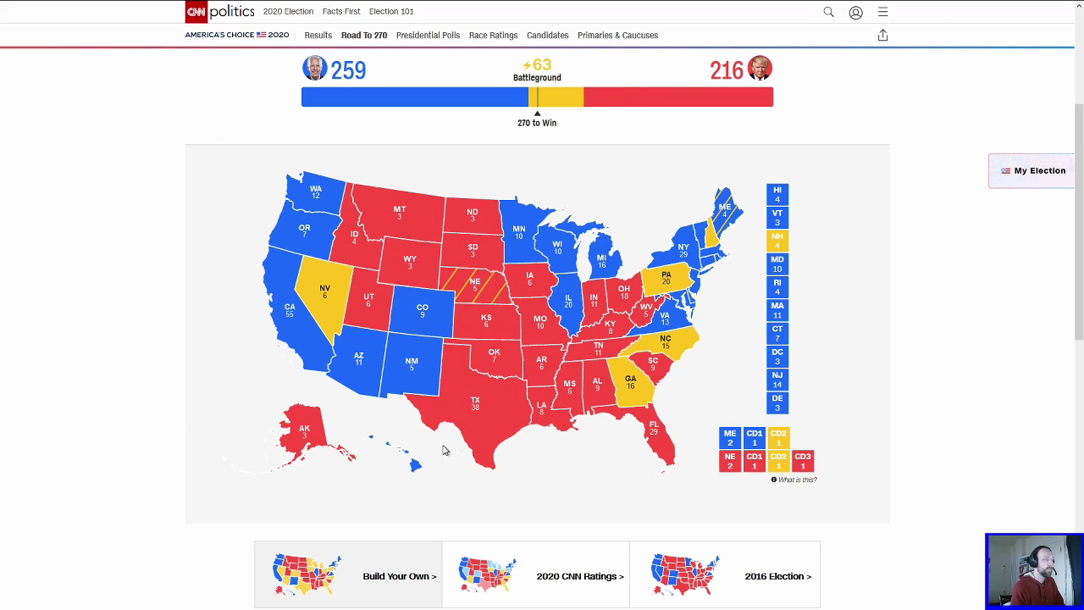
Step: Assign New Hampshire and Nebraska's second congressional district (CD2) to Biden
left_click(714, 240)
left_click(712, 243)
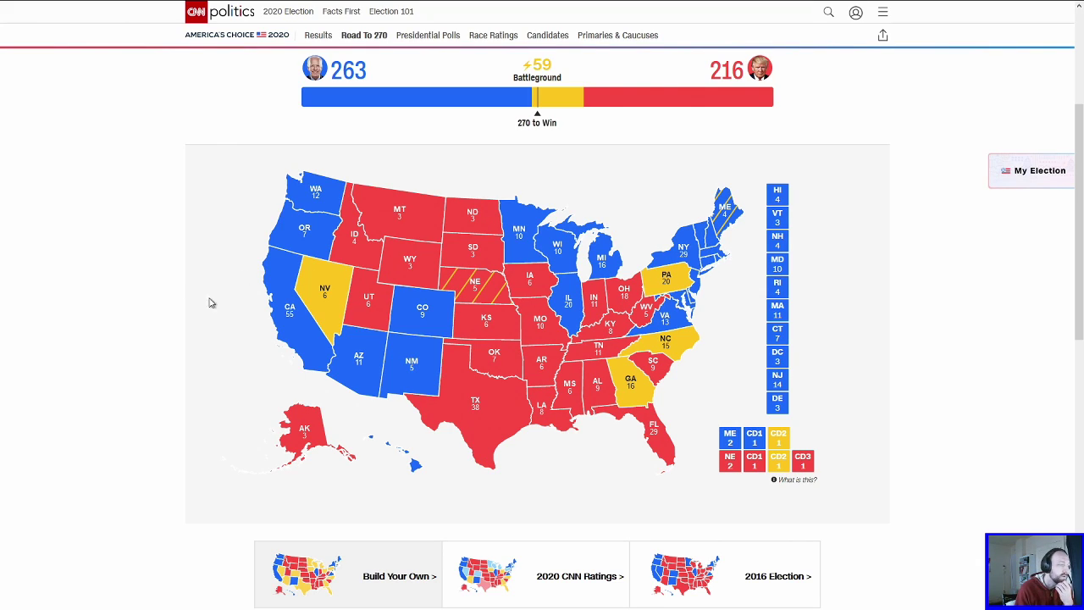
left_click(779, 462)
left_click(779, 465)
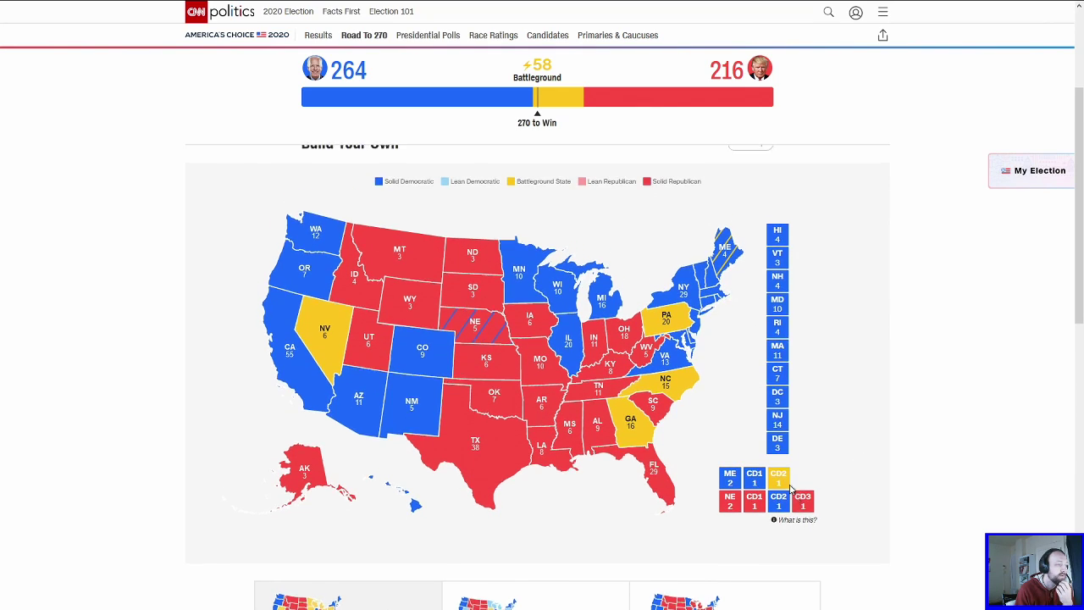
Step: Assign Maine's second congressional district (CD2) to Trump, and briefly highlight the vote totals and map
left_click(777, 496)
left_click(778, 496)
left_click(777, 496)
left_click(778, 496)
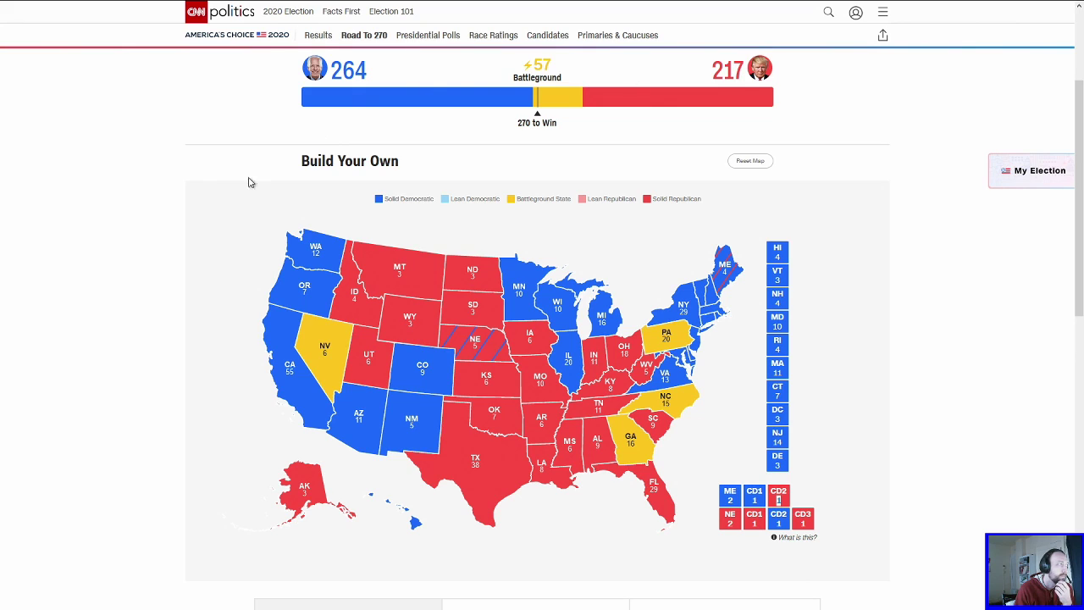
left_click_drag(291, 73, 951, 513)
left_click(977, 508)
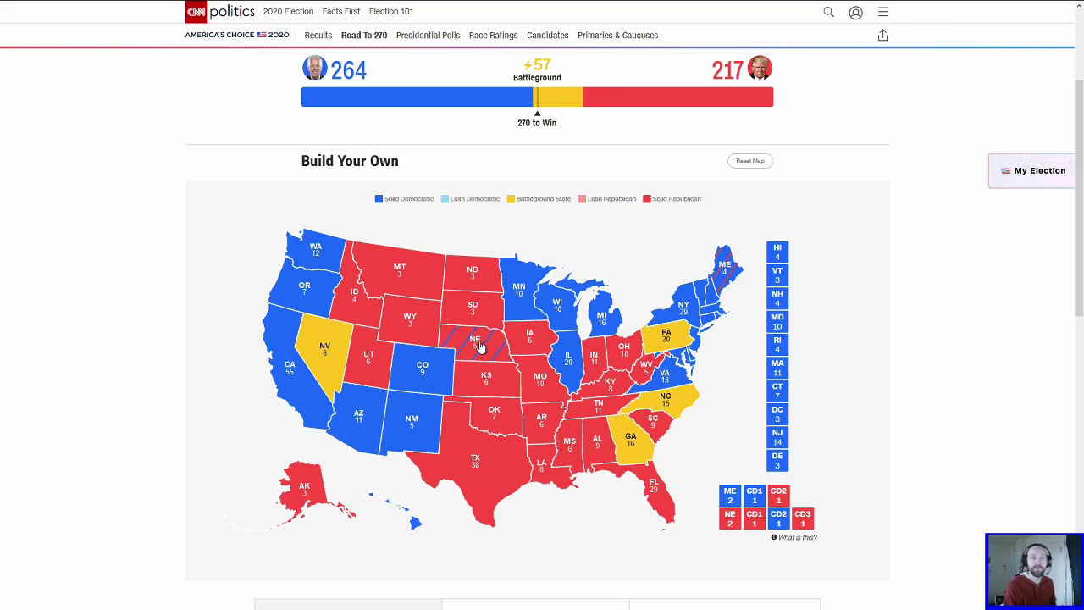
Step: Try Nevada as a Biden win on the map and return it to battleground
left_click(315, 345)
left_click(315, 346)
left_click(315, 346)
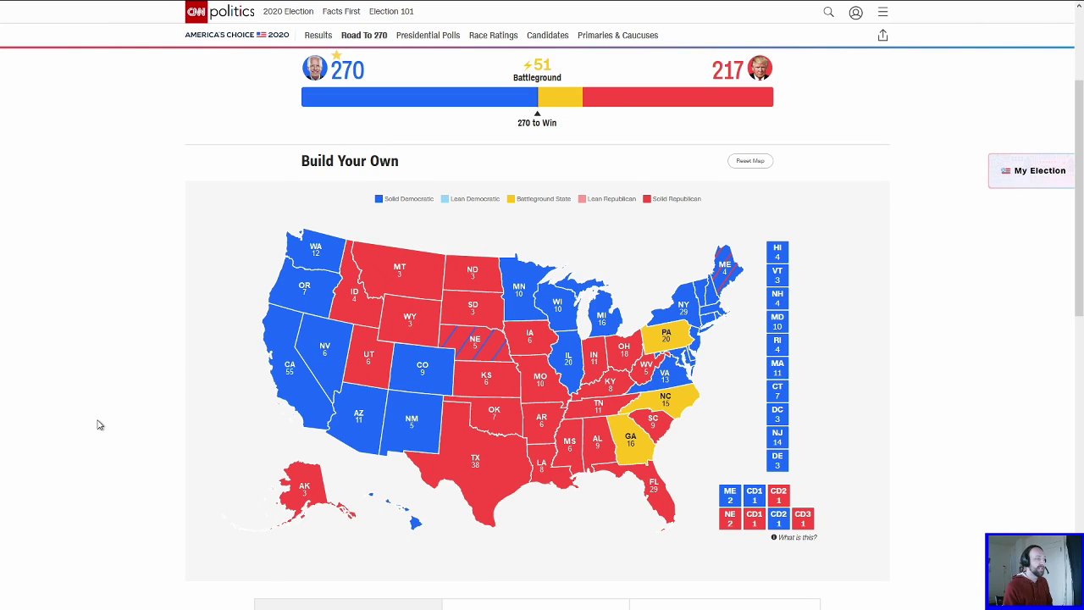
scroll(101, 428, "up", 1)
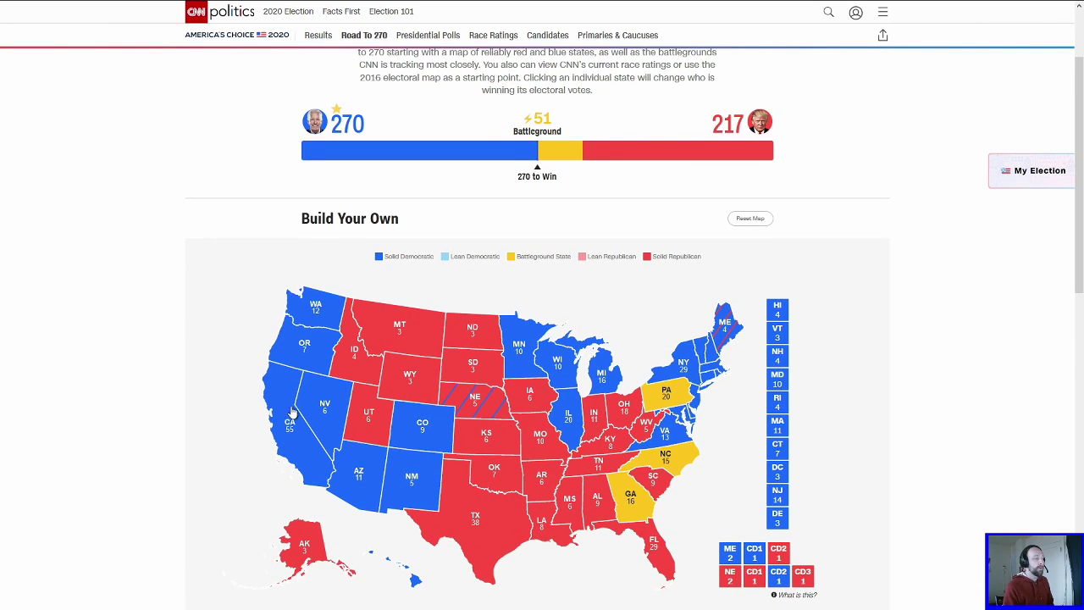
left_click(322, 401)
left_click(317, 399)
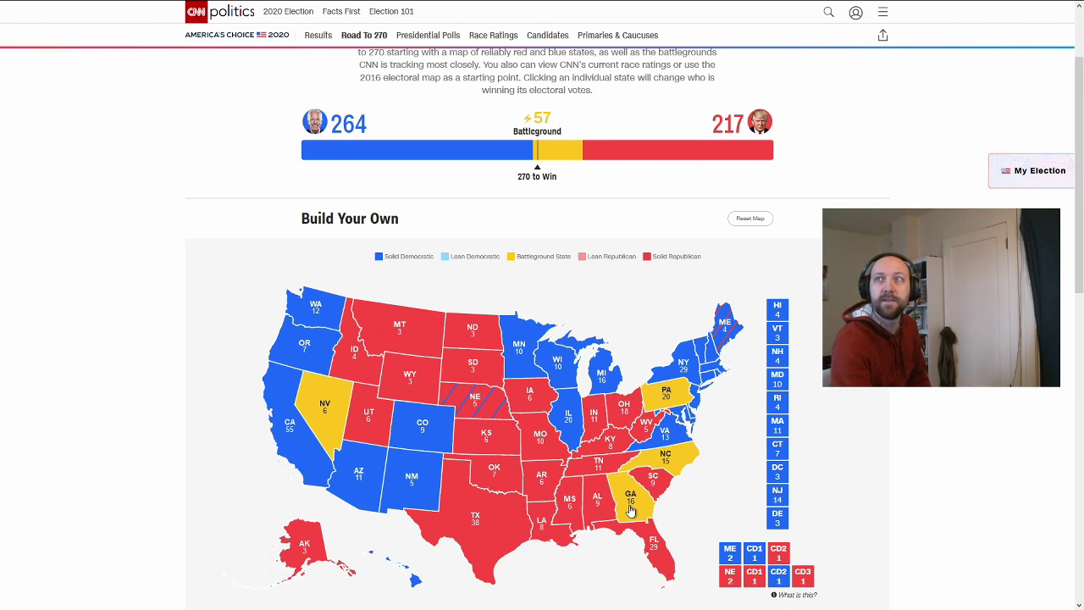
Step: Assign Pennsylvania, North Carolina and Georgia to Trump, and try Nevada for each candidate, ending with Biden
scroll(617, 503, "up", 1)
scroll(617, 503, "down", 2)
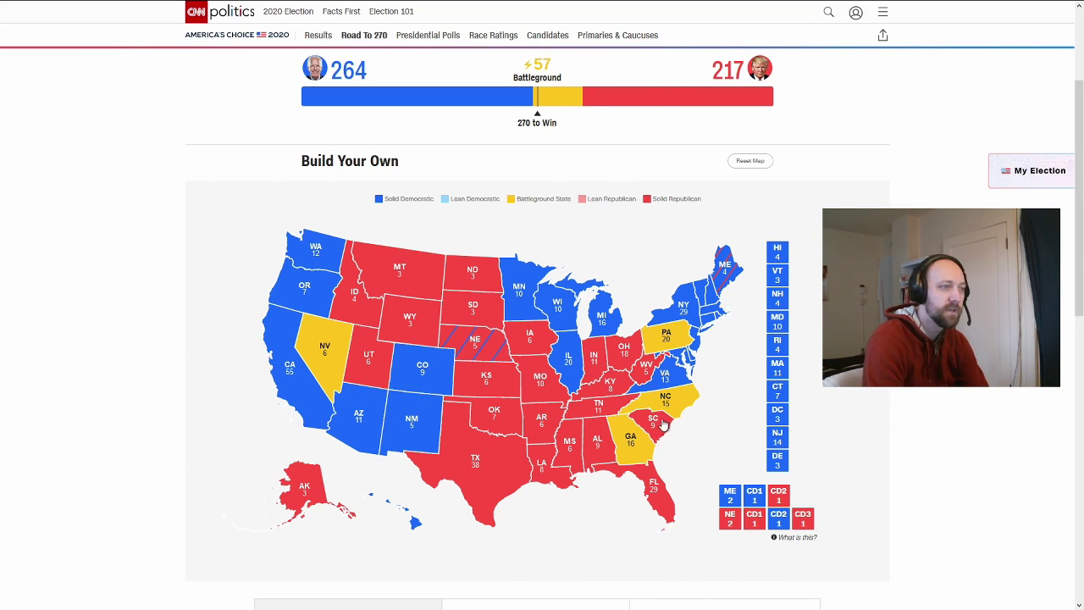
scroll(677, 398, "up", 1)
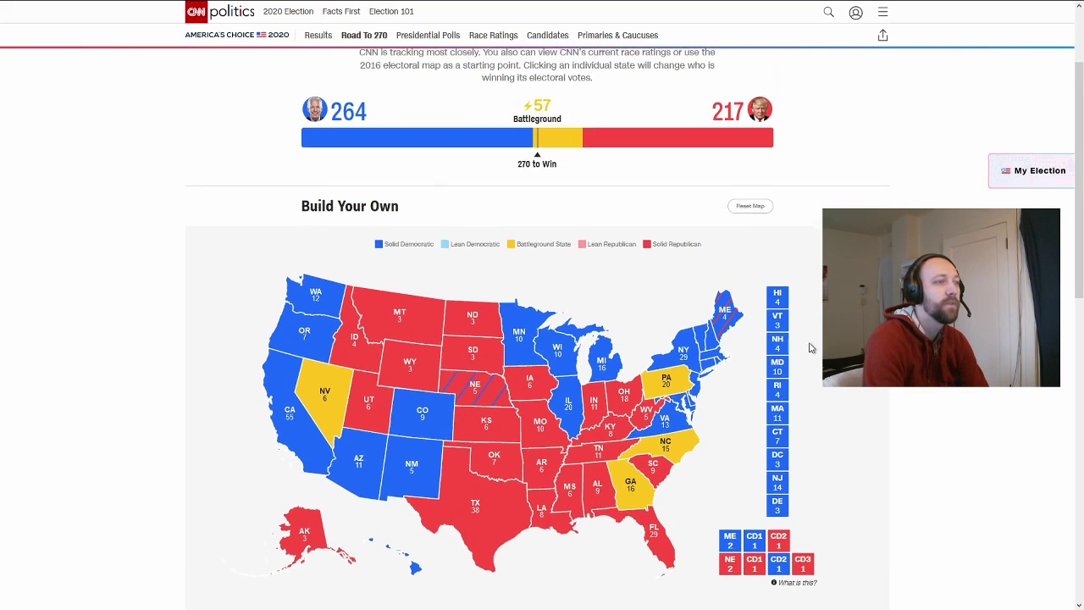
left_click(683, 406)
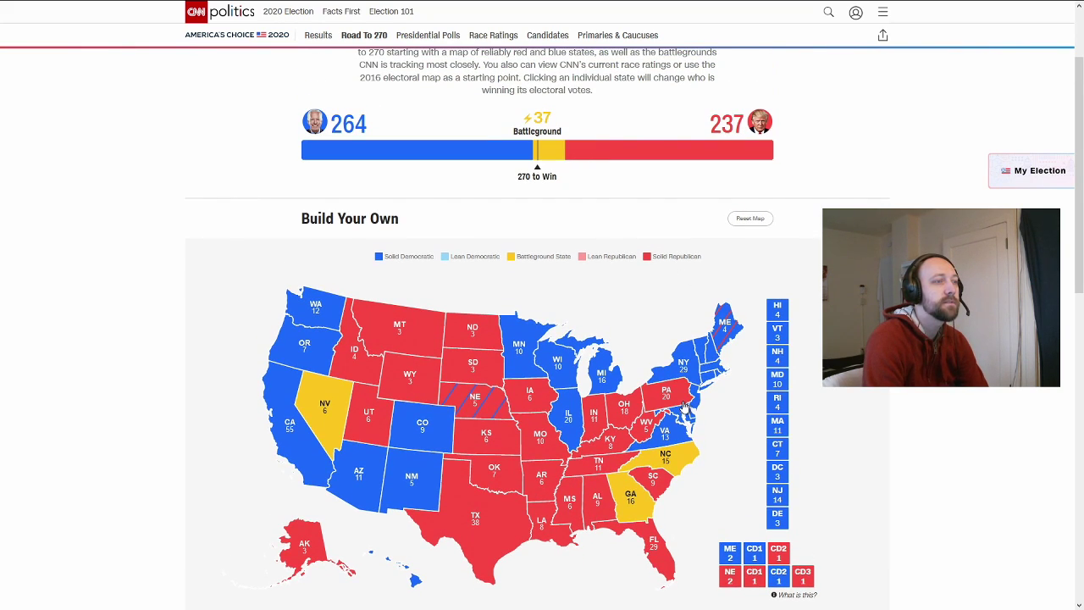
left_click(671, 466)
left_click(631, 511)
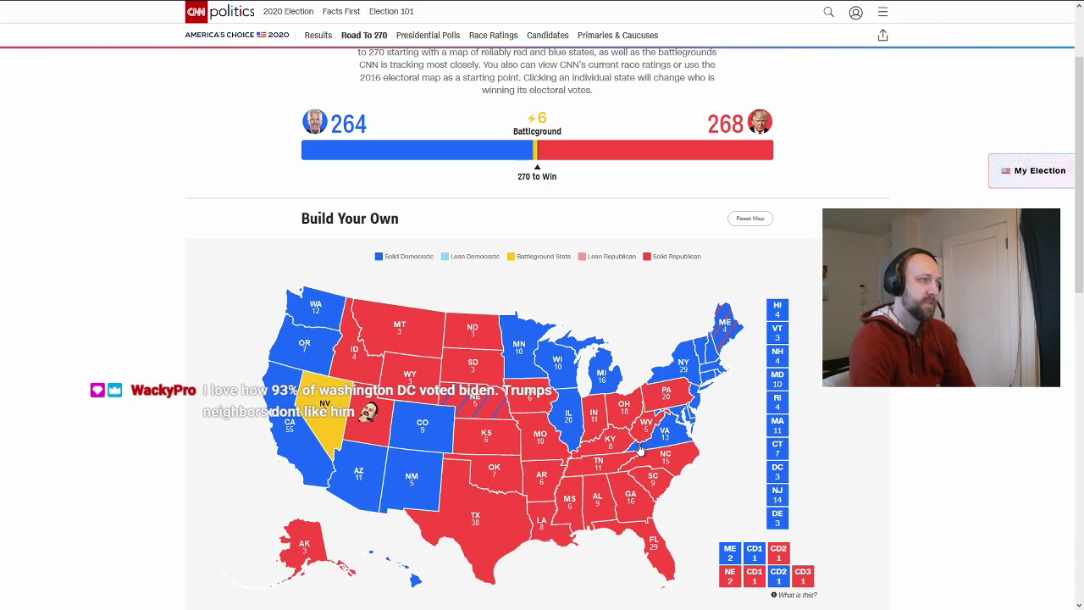
left_click(308, 400)
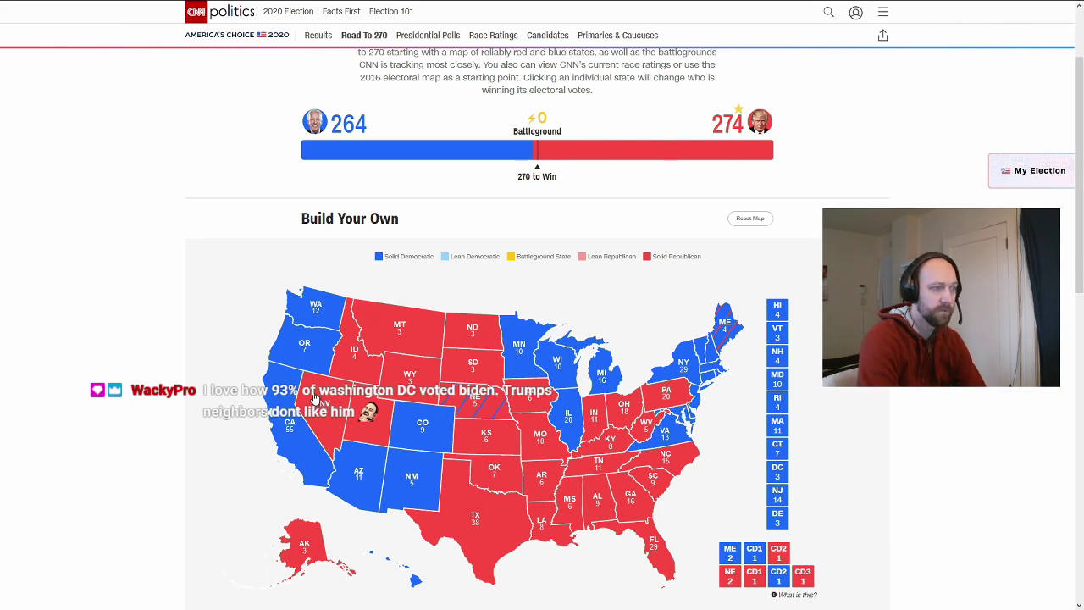
left_click(315, 398)
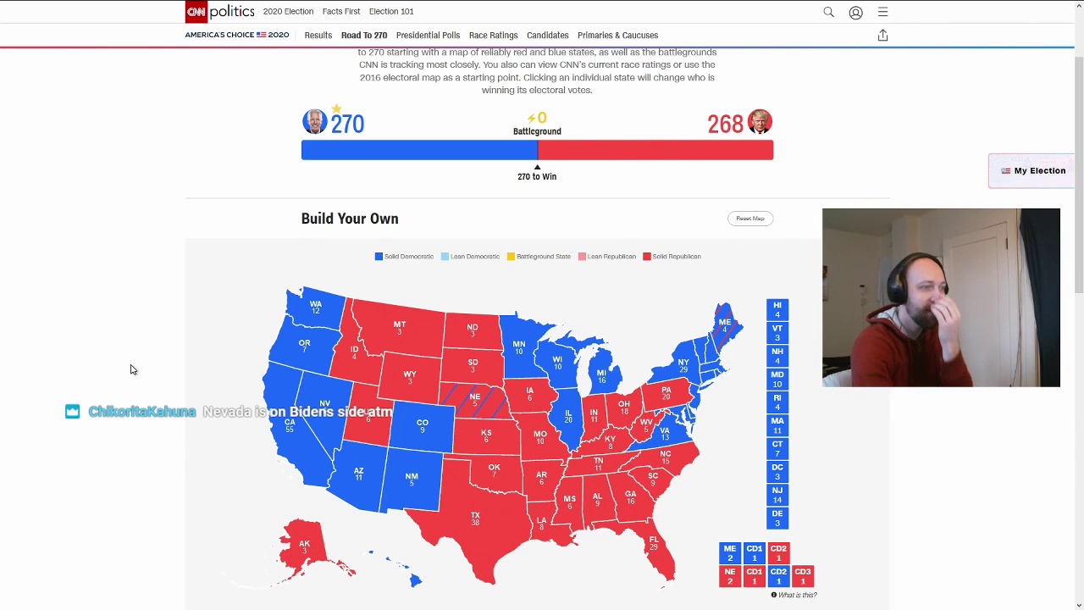
Step: Try Georgia as a Biden win, testing Nevada for Trump and returning it to the Democratic side
left_click(641, 510)
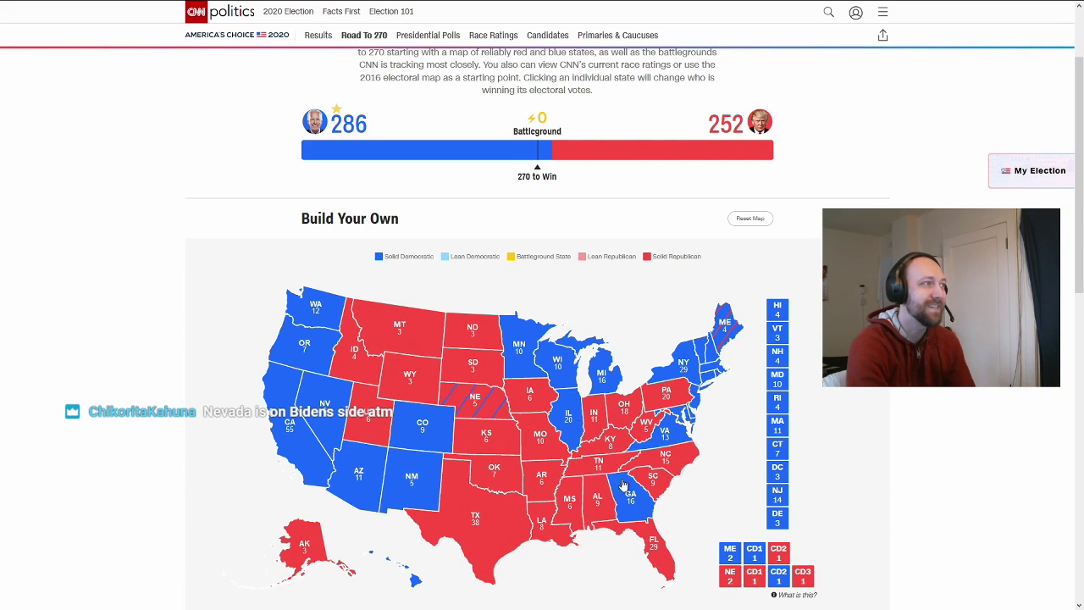
left_click(313, 392)
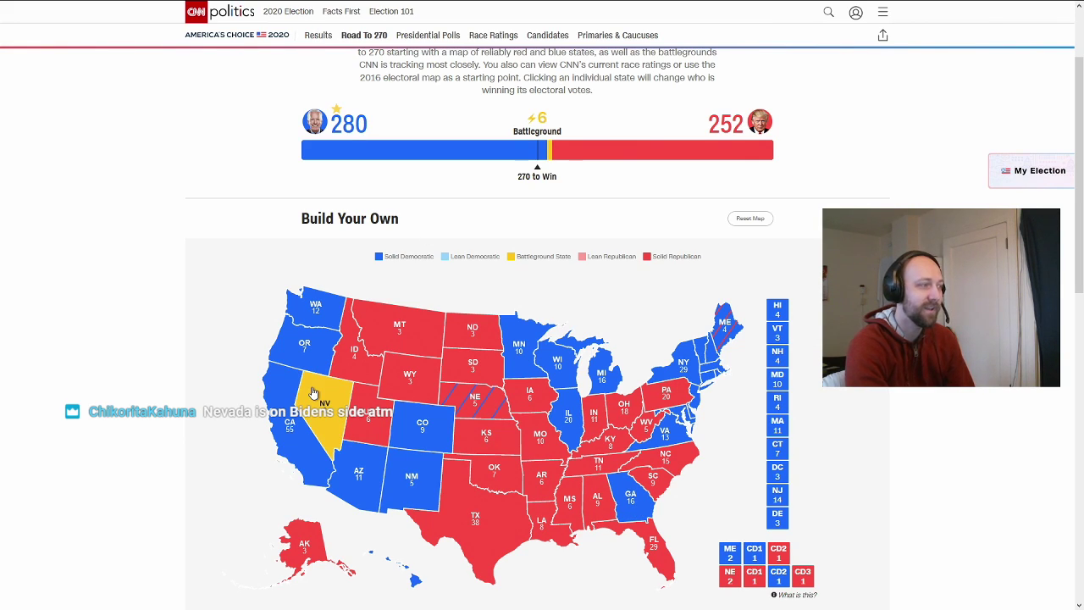
left_click(313, 392)
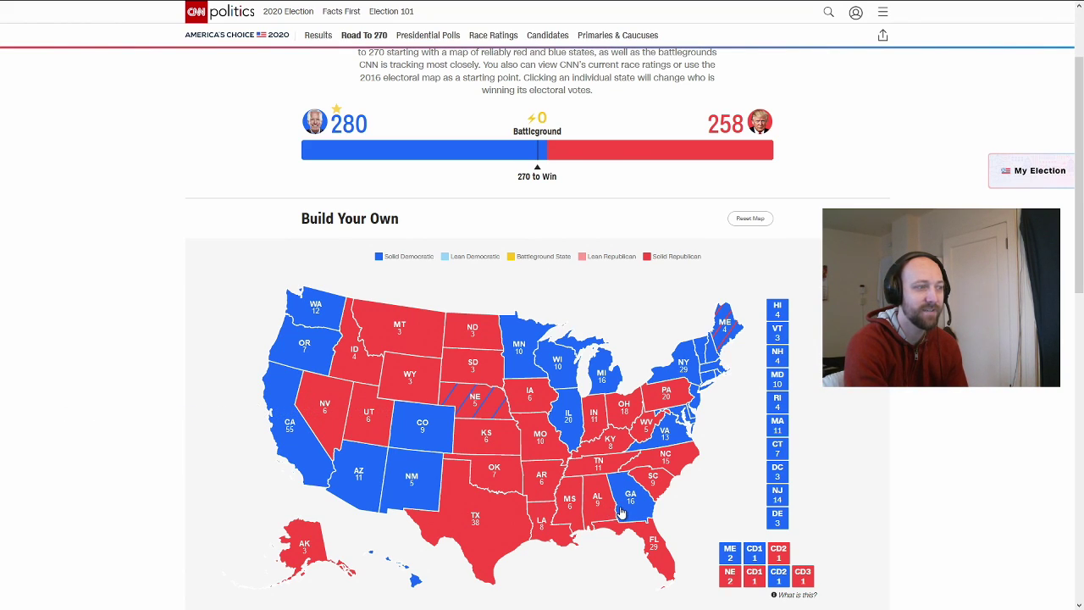
left_click(317, 404)
left_click(317, 404)
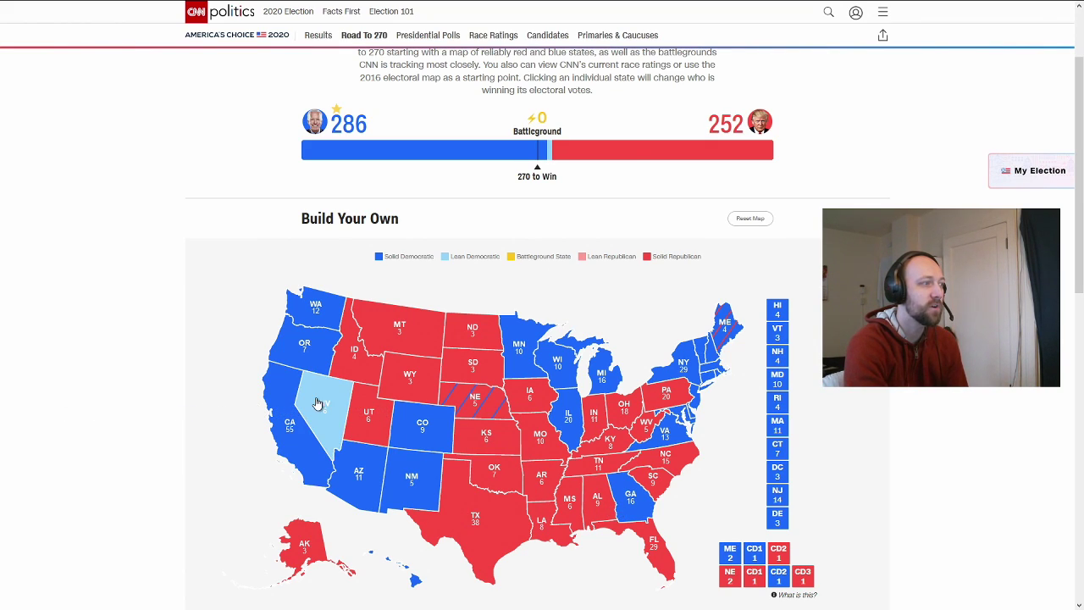
Step: Return Georgia, Nevada, North Carolina and Pennsylvania to battleground status on the map
left_click(630, 504)
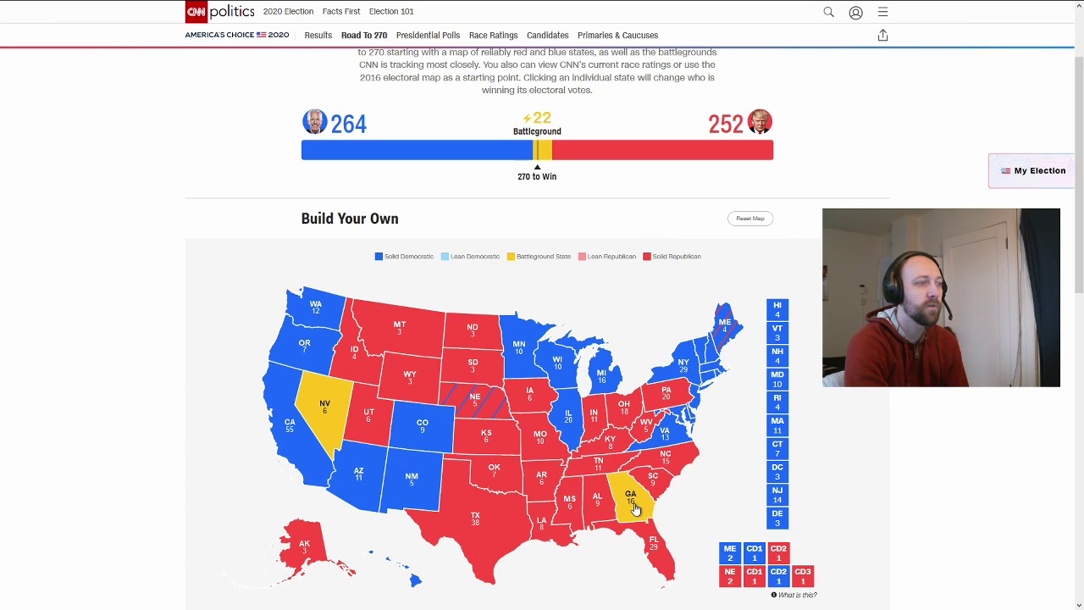
left_click(667, 464)
left_click(668, 464)
left_click(667, 464)
left_click(668, 464)
left_click(663, 398)
left_click(663, 397)
left_click(663, 398)
left_click(663, 398)
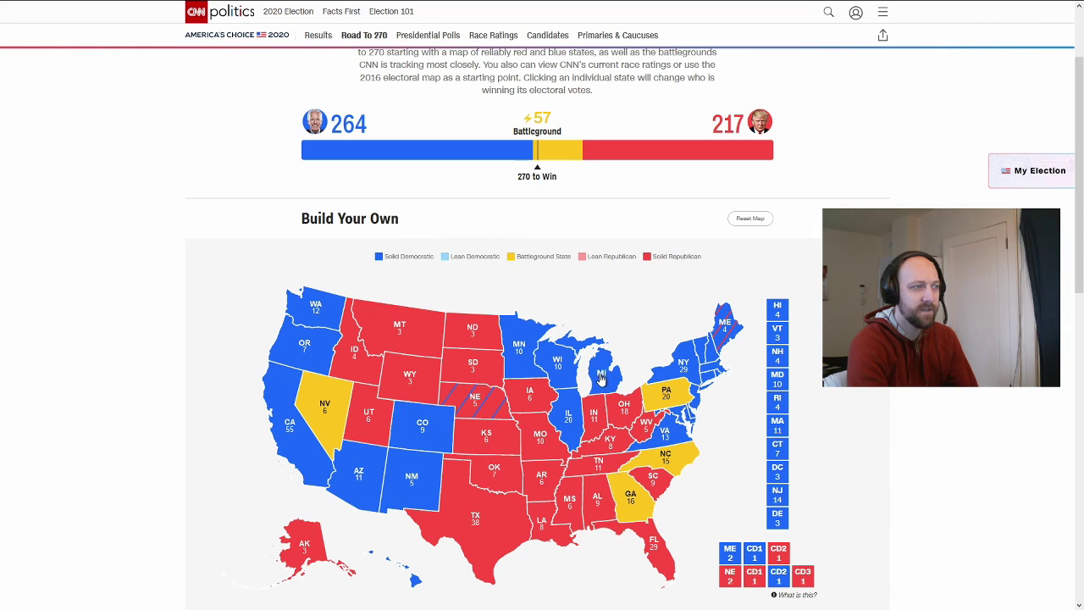
Step: Set Arizona, Wisconsin and Michigan to battleground status on the map
left_click(358, 472)
left_click(558, 371)
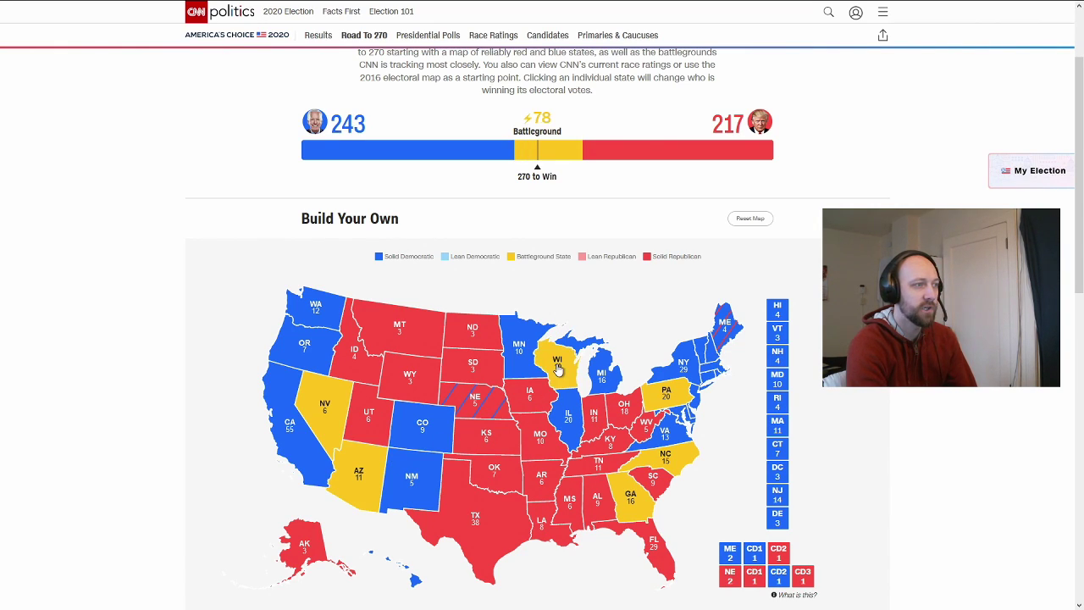
left_click(598, 373)
left_click(598, 382)
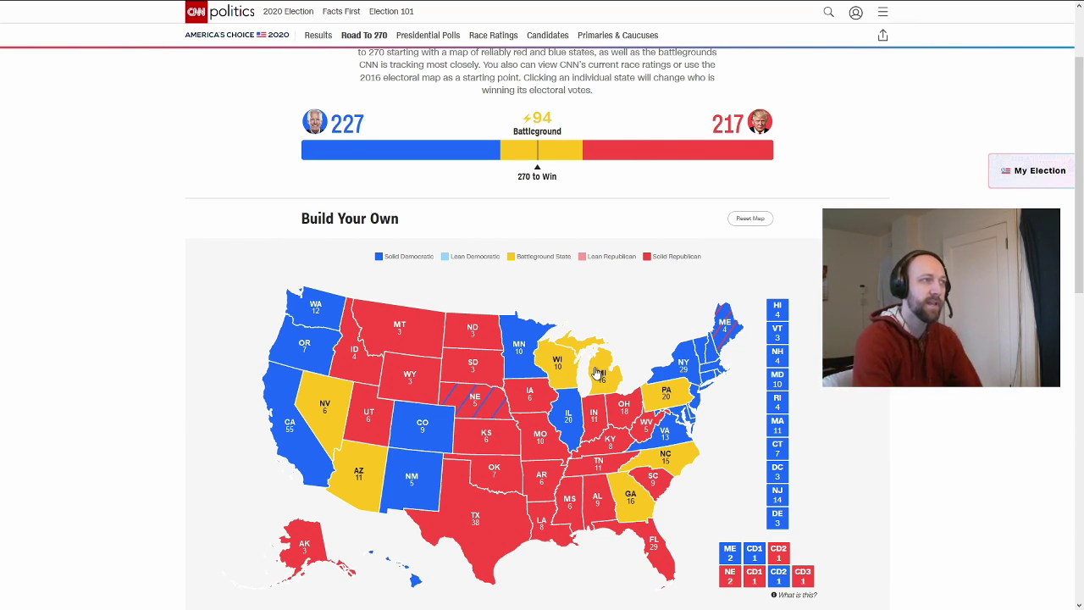
Step: Reassign Wisconsin and Michigan to Biden
left_click(561, 371)
left_click(562, 370)
left_click(562, 370)
left_click(602, 377)
left_click(603, 377)
left_click(603, 378)
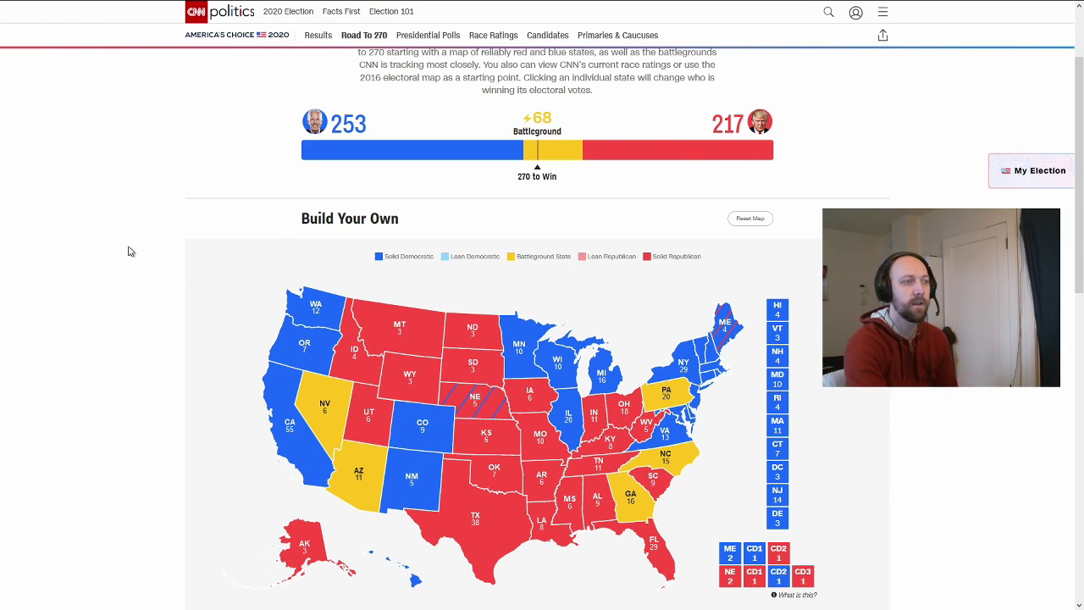
Step: Try Arizona as a Trump win and reassign it to Biden
left_click(366, 478)
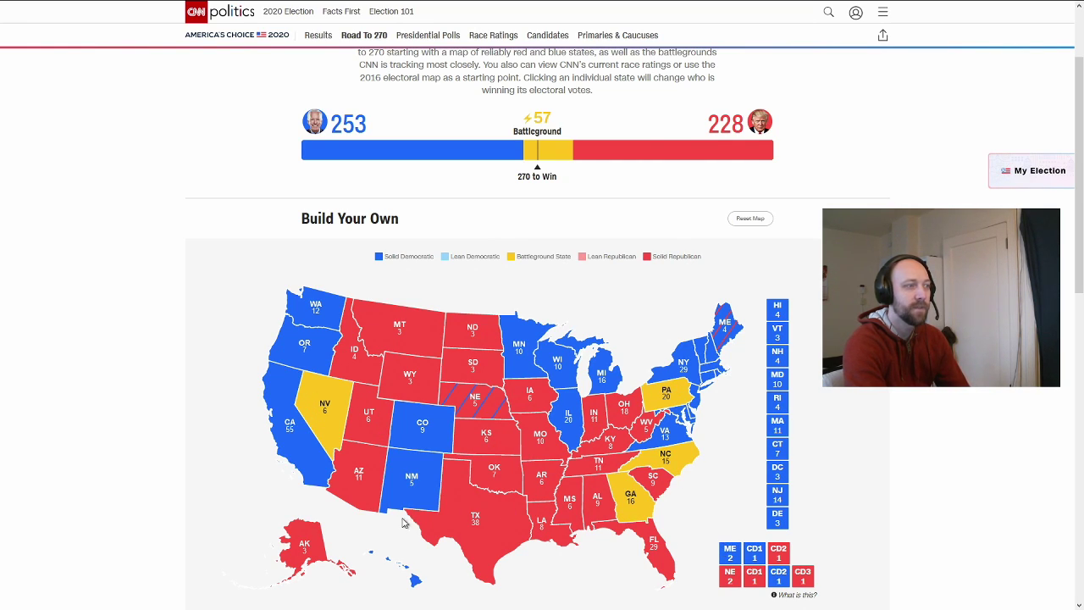
left_click(358, 485)
left_click(358, 484)
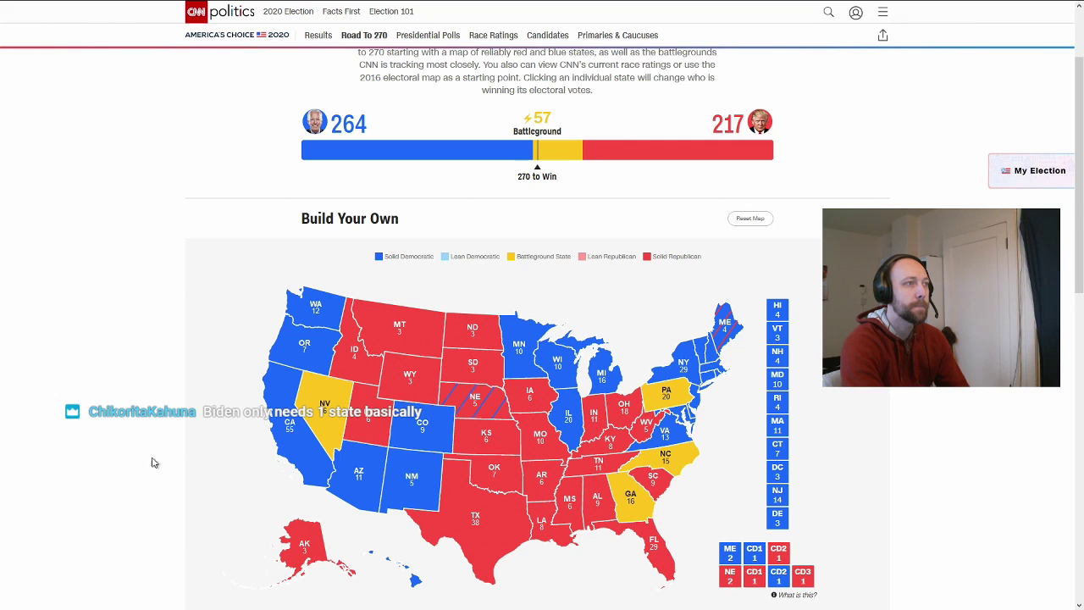
Step: Switch to the elections spreadsheet in LibreOffice Calc and examine the projected vote differences for Pennsylvania, Nevada and Arizona
scroll(131, 439, "down", 2)
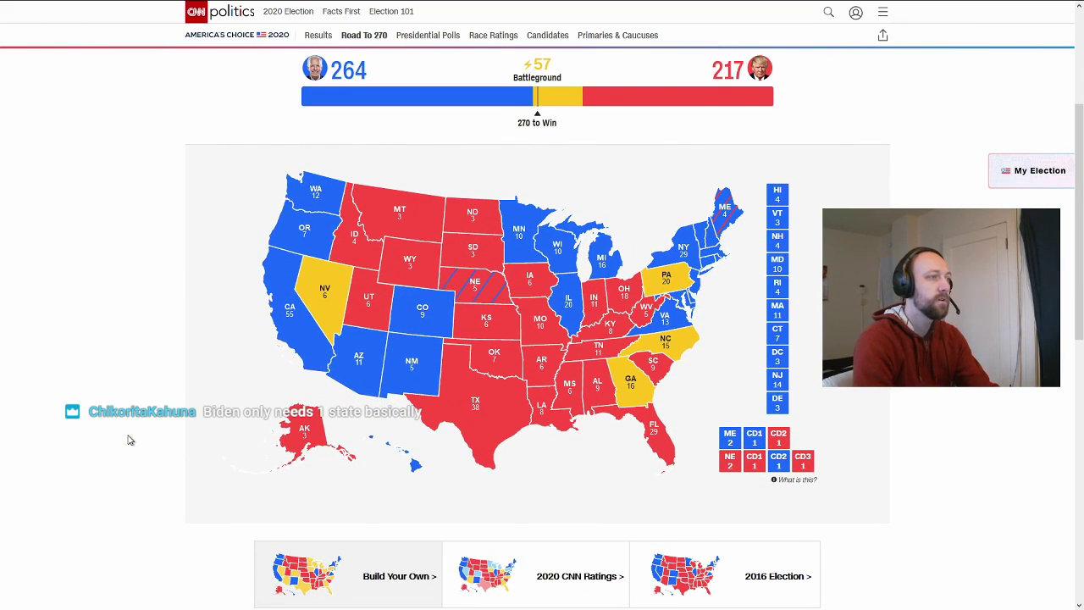
key("alt+Tab")
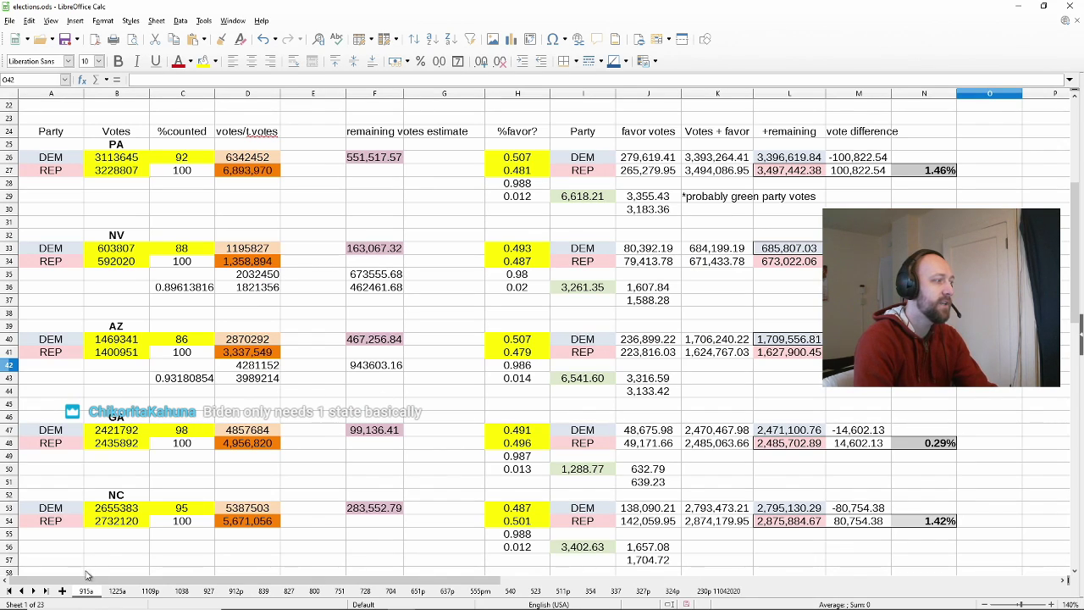
mouse_move(1016, 607)
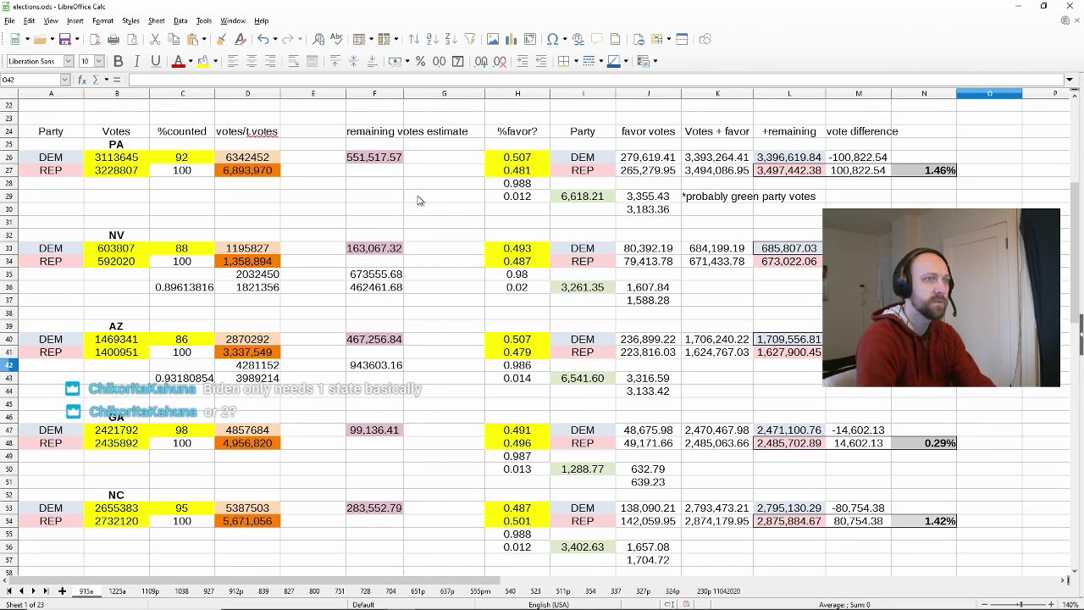
left_click(873, 173)
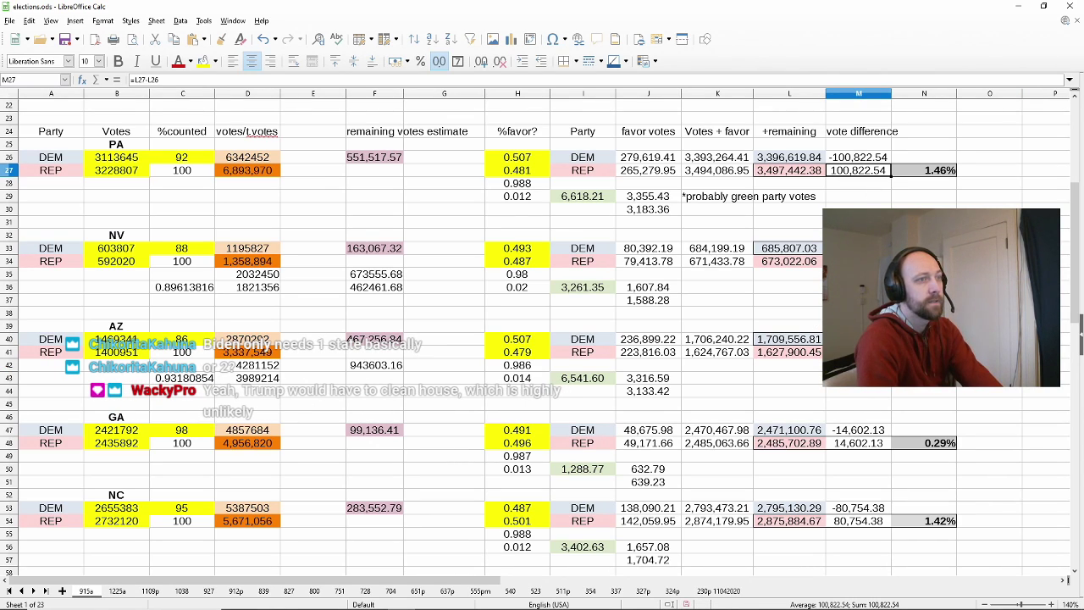
left_click(859, 248)
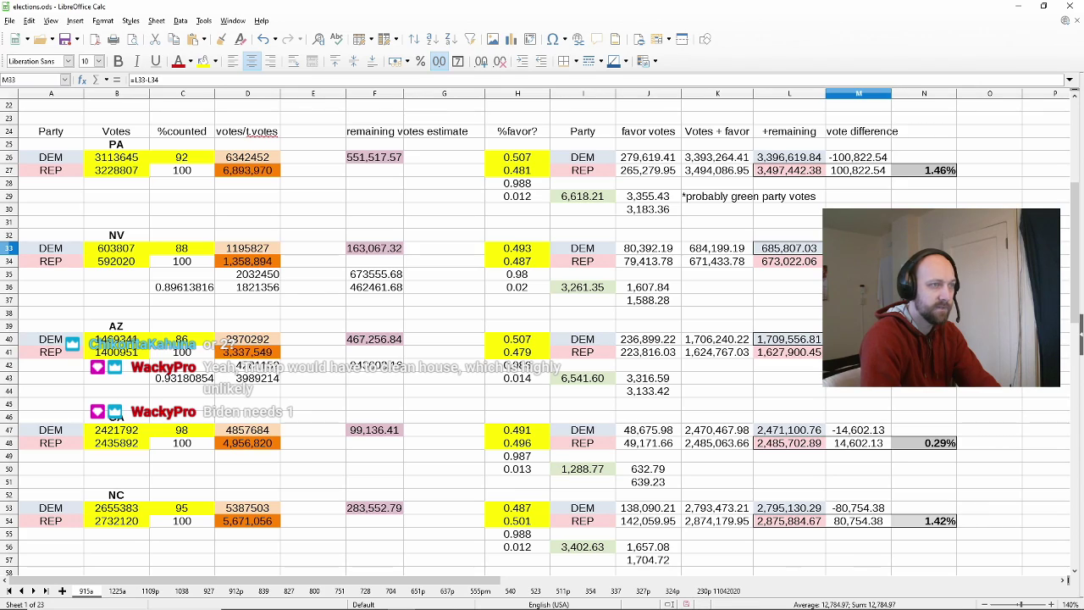
left_click_drag(64, 236, 924, 300)
key("Escape")
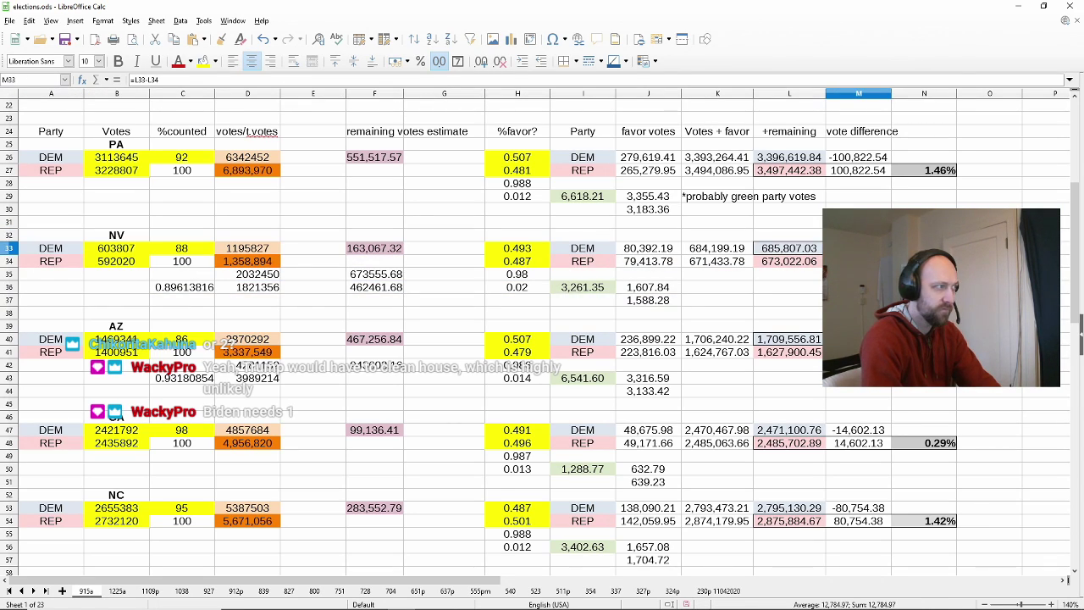
left_click_drag(53, 327, 928, 393)
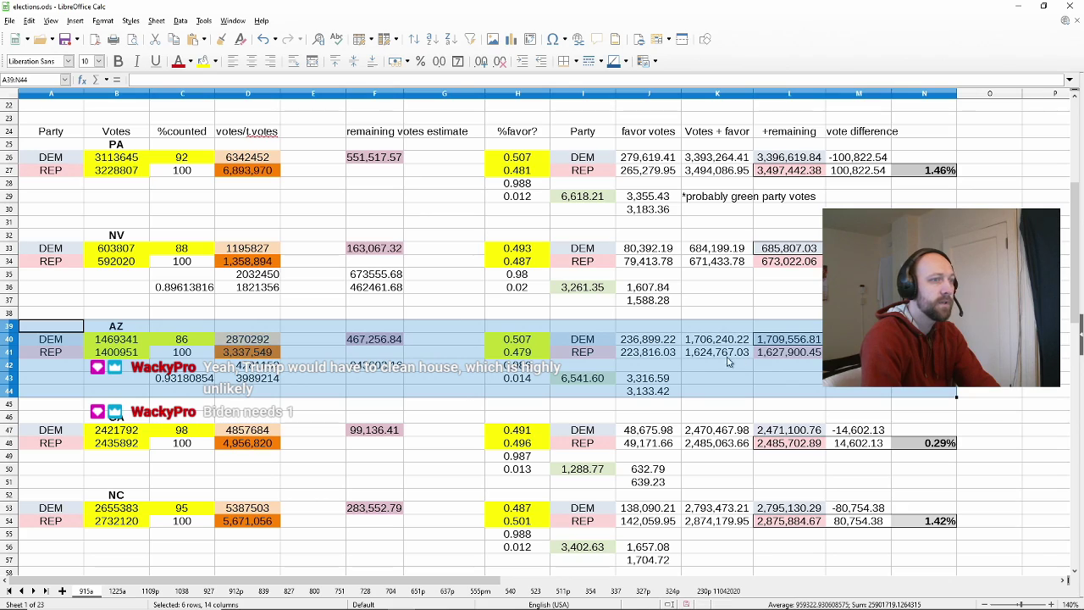
left_click(831, 341)
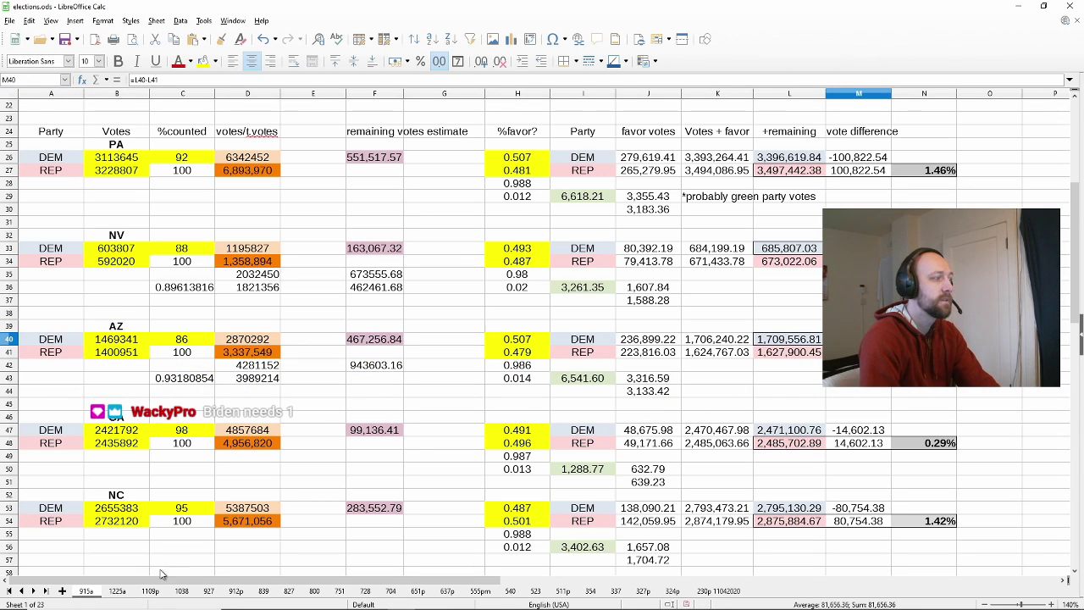
Step: Compare Georgia's projected vote difference between the 1225a and 915a sheets, and examine North Carolina's projection on sheet 915a
left_click(117, 590)
left_click(87, 590)
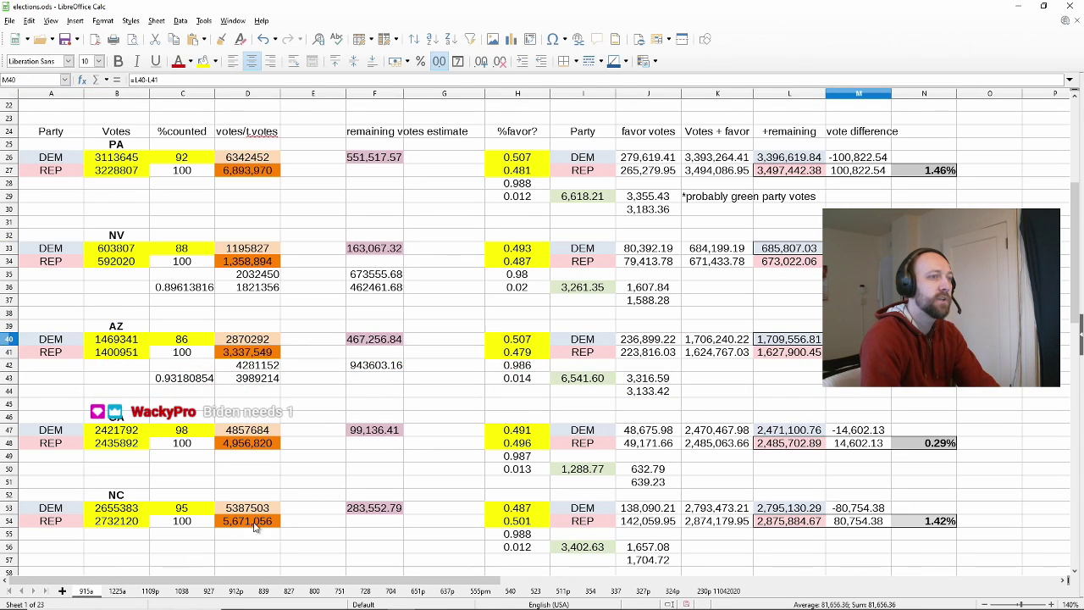
left_click_drag(77, 418, 930, 471)
left_click(117, 591)
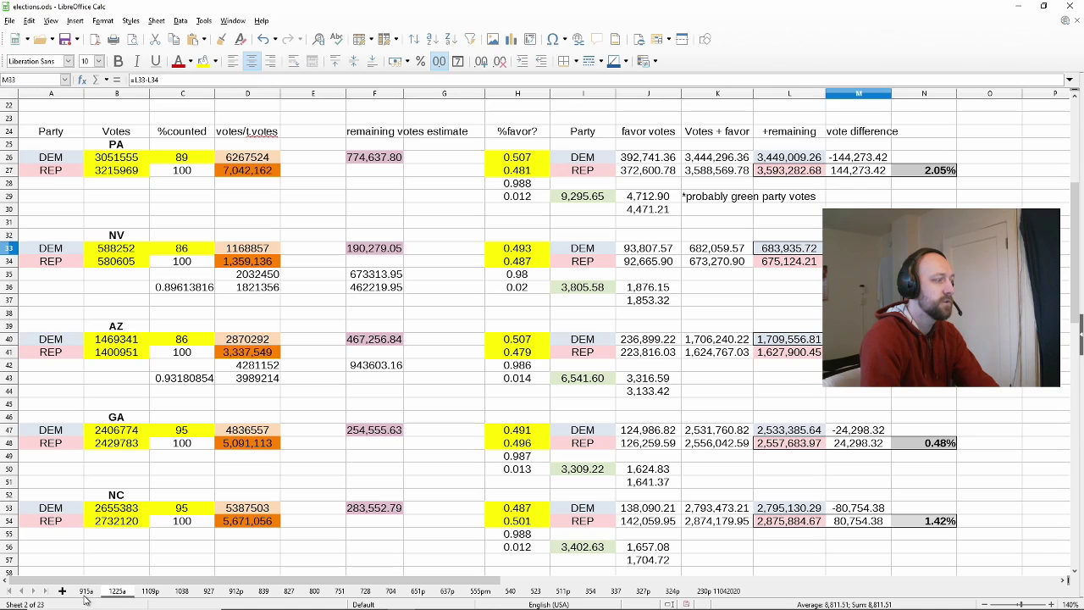
left_click(87, 590)
left_click(838, 444)
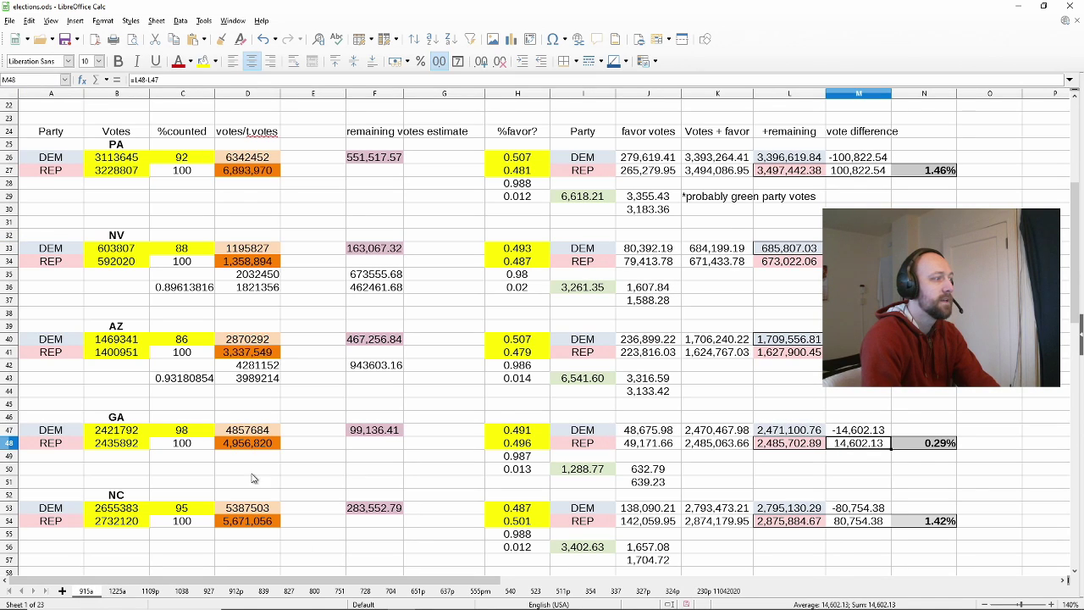
left_click(72, 499)
left_click_drag(72, 500, 860, 538)
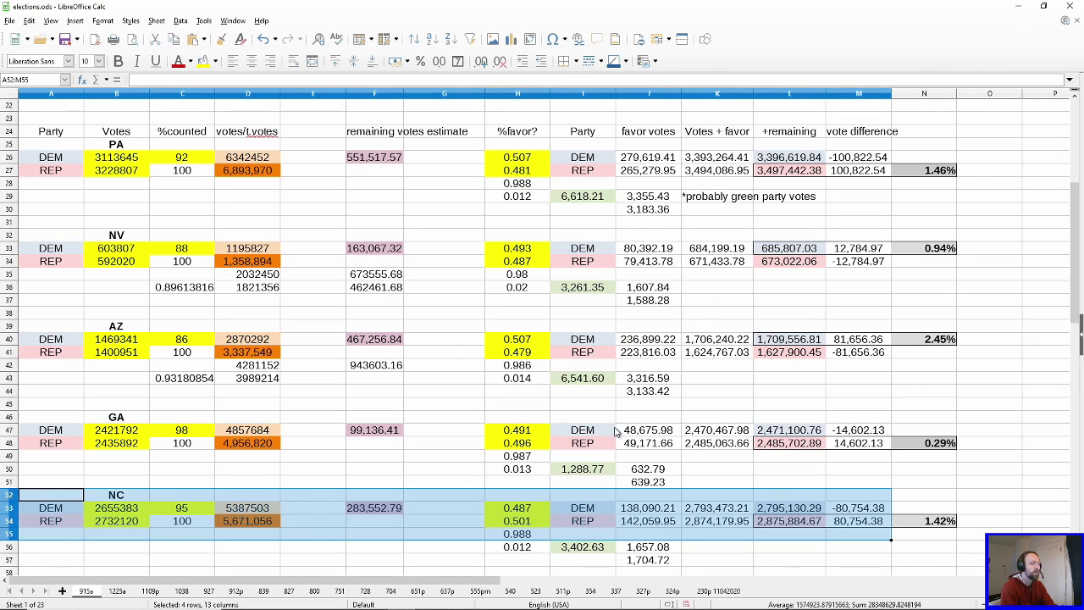
Step: Switch to the browser, exit full screen, show the New York Times election results and close the Slashdot page
key("alt+Tab")
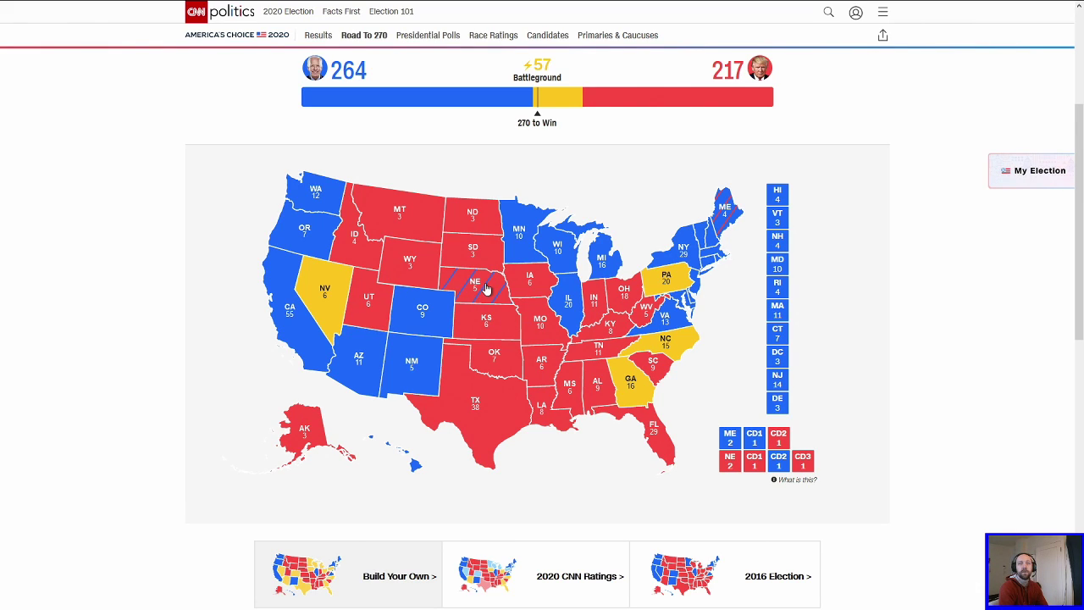
key("F11")
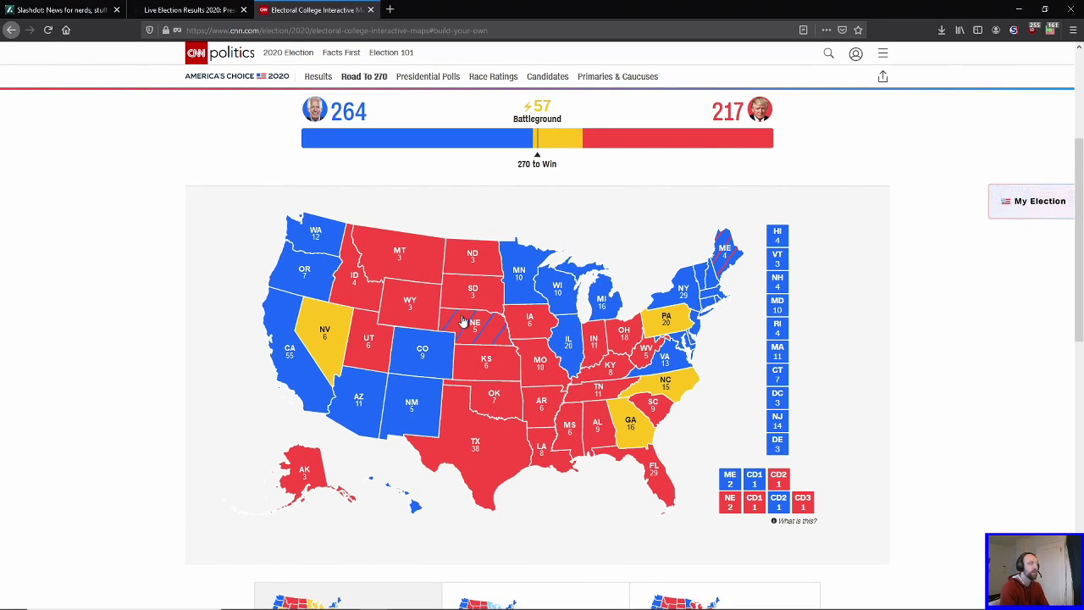
key("ctrl+shift+Tab")
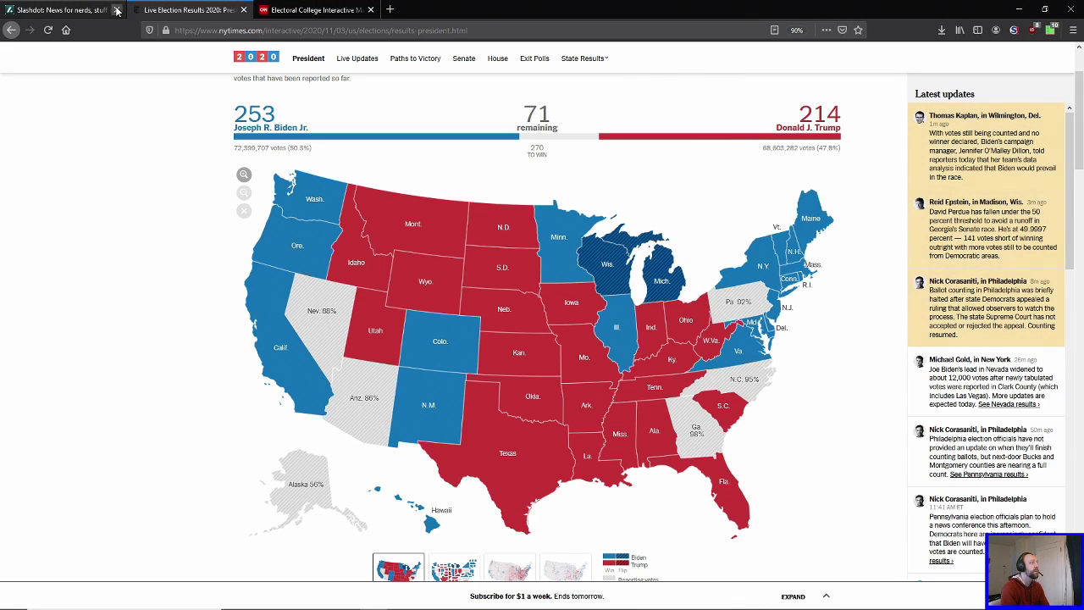
middle_click(72, 10)
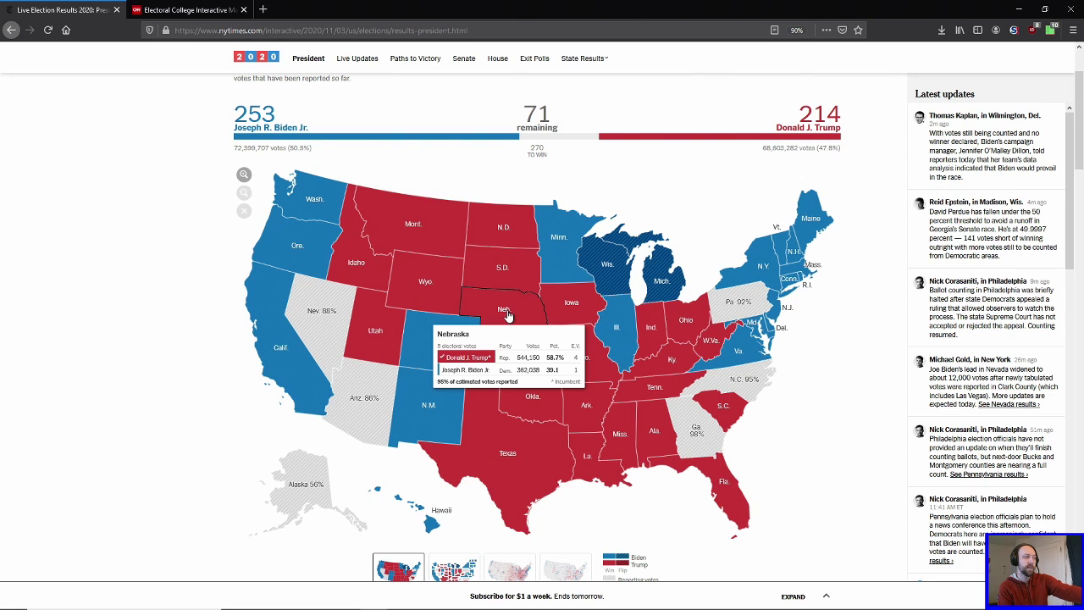
Step: Examine Nebraska's county-level results on the New York Times map, restore the national view and return to CNN's electoral map
left_click(507, 315)
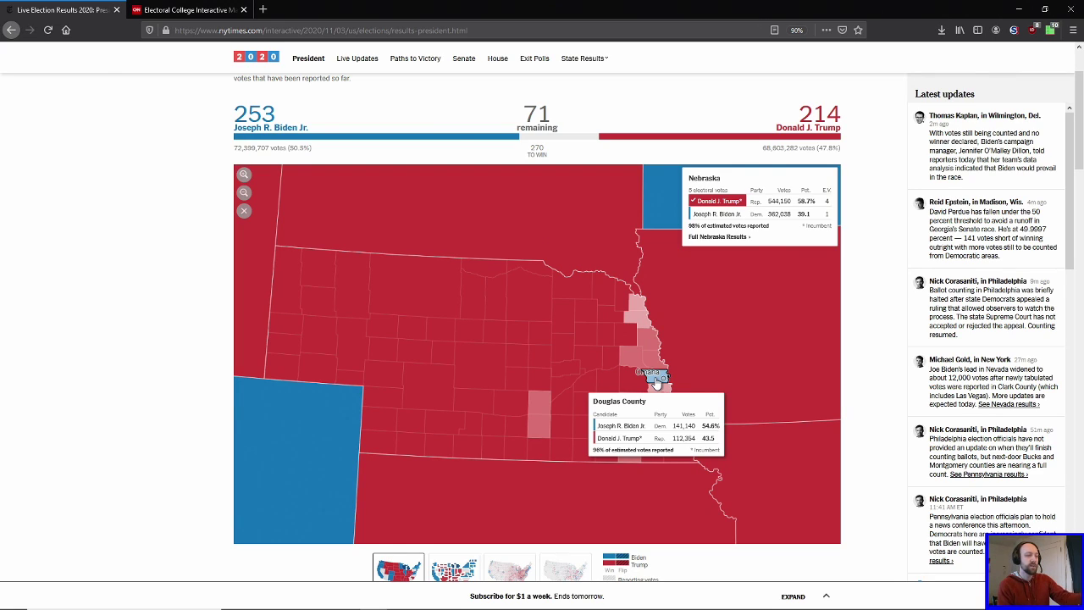
left_click(401, 598)
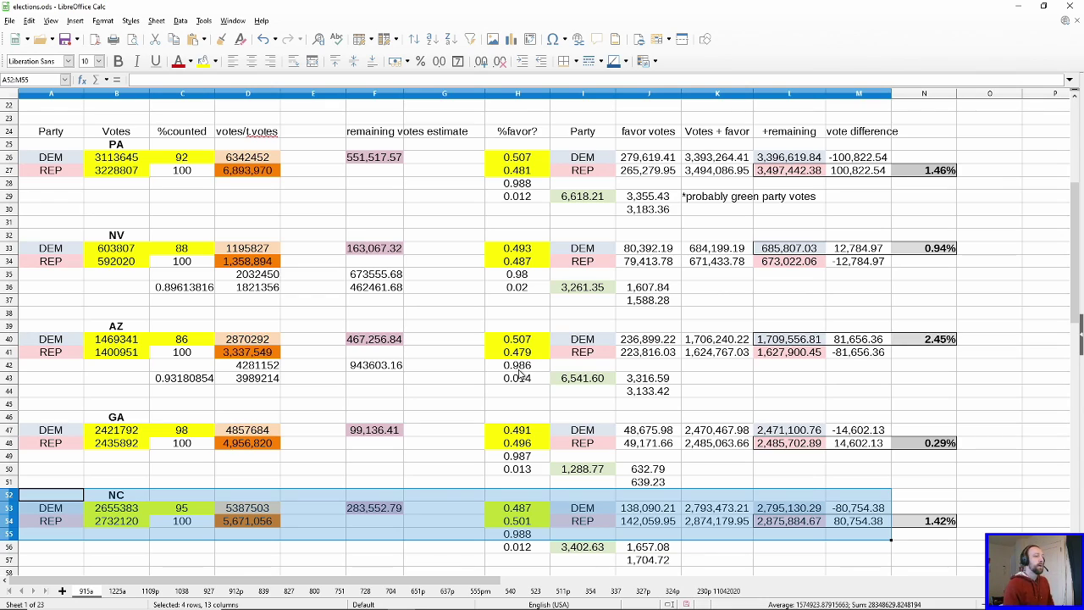
left_click(372, 599)
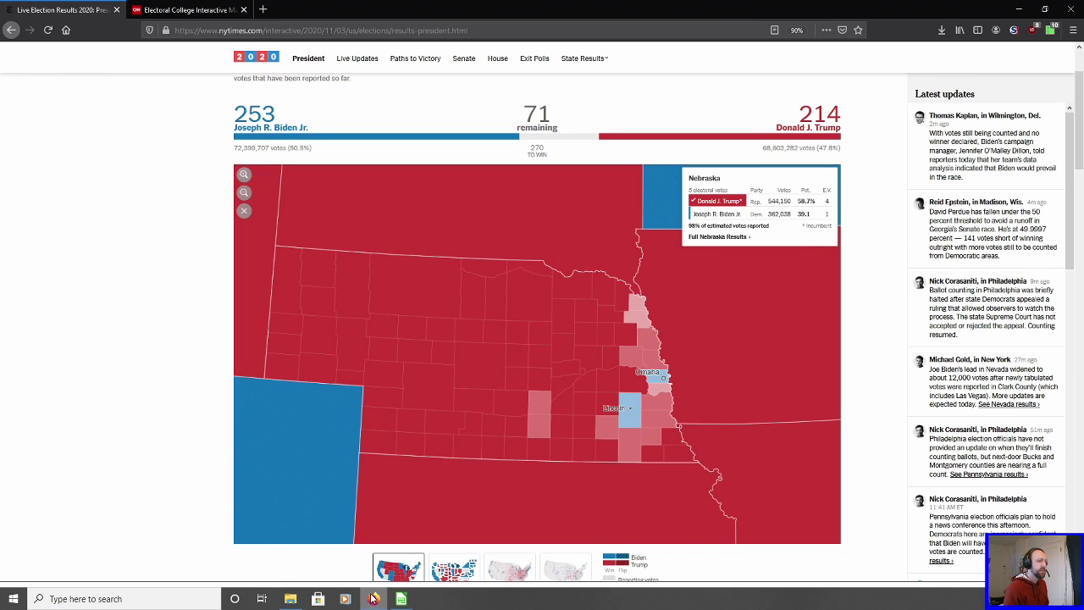
left_click(244, 212)
left_click(191, 9)
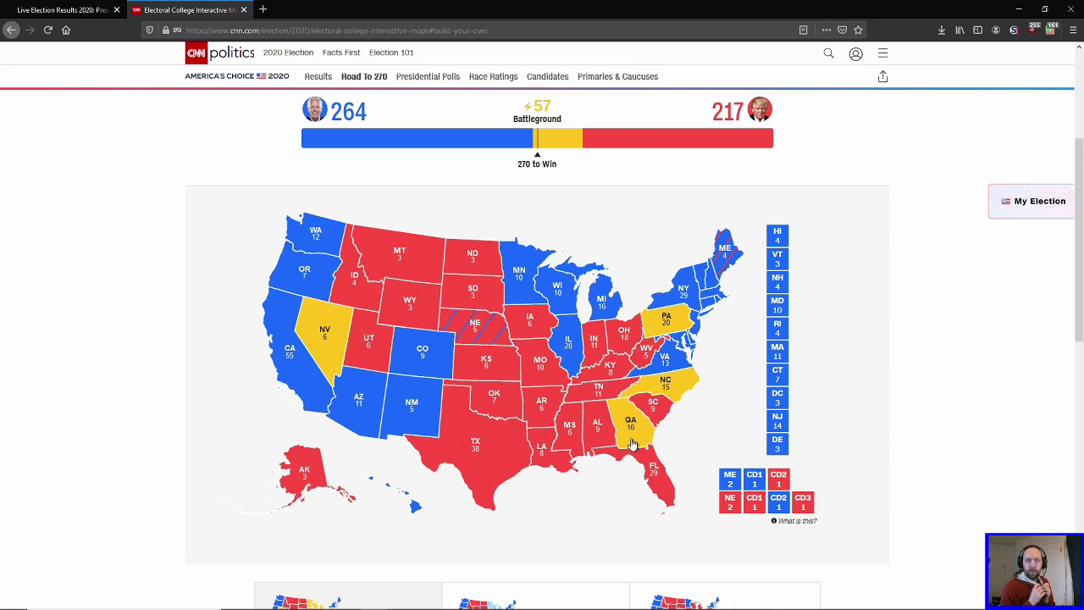
Step: Load the nytimes.com home page in the election results tab and reopen the presidential election results from there
left_click(44, 10)
left_click_drag(219, 30, 511, 50)
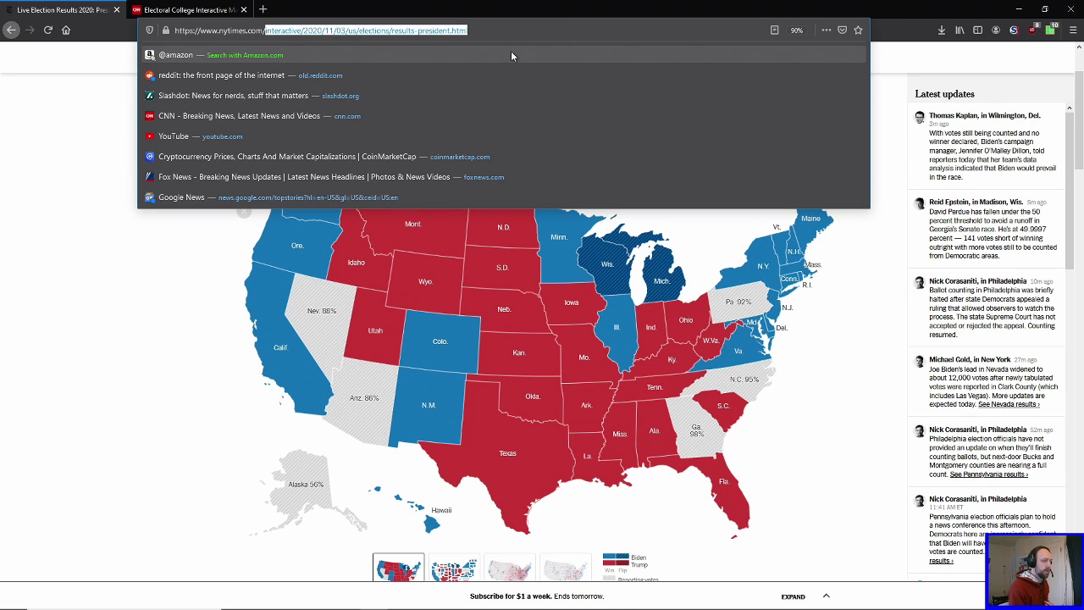
key("Delete")
key("Return")
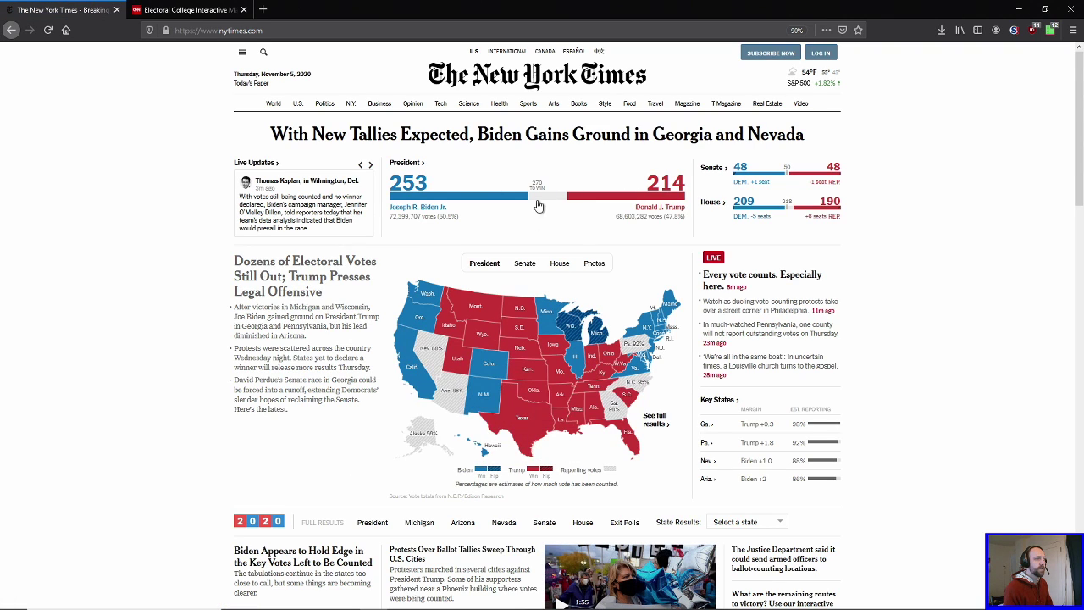
left_click(478, 188)
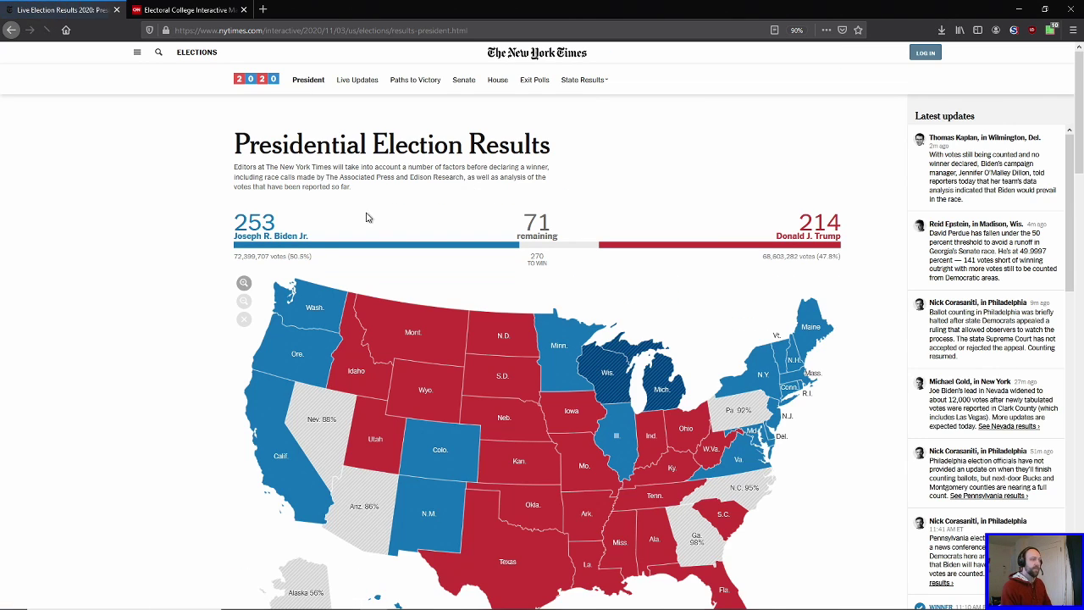
Step: Examine Biden's and Trump's electoral vote totals and the electoral vote splits in Nebraska and Maine
scroll(140, 233, "down", 3)
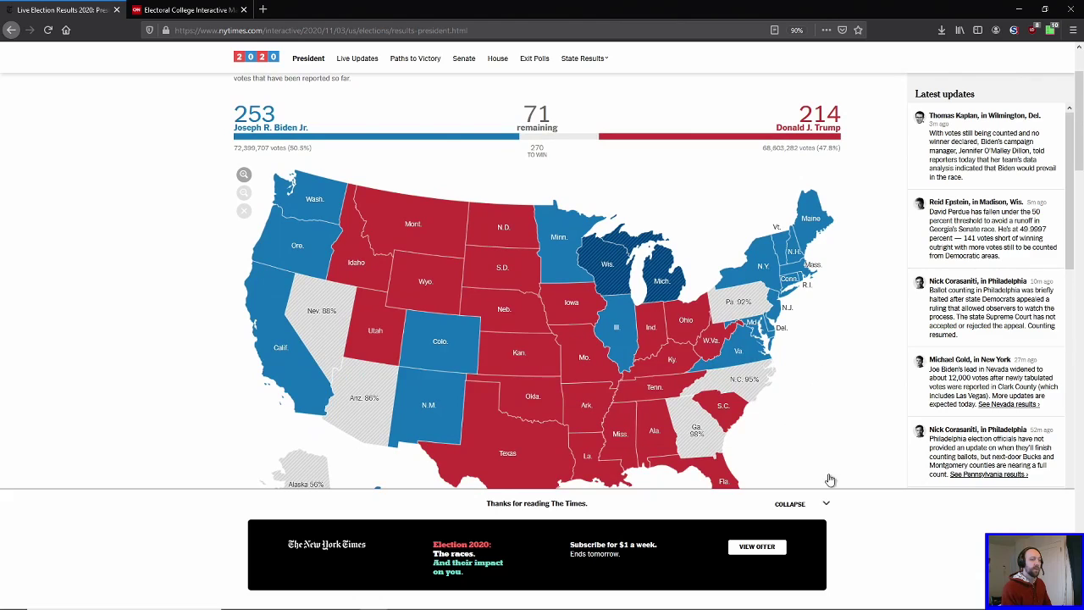
scroll(373, 237, "up", 1)
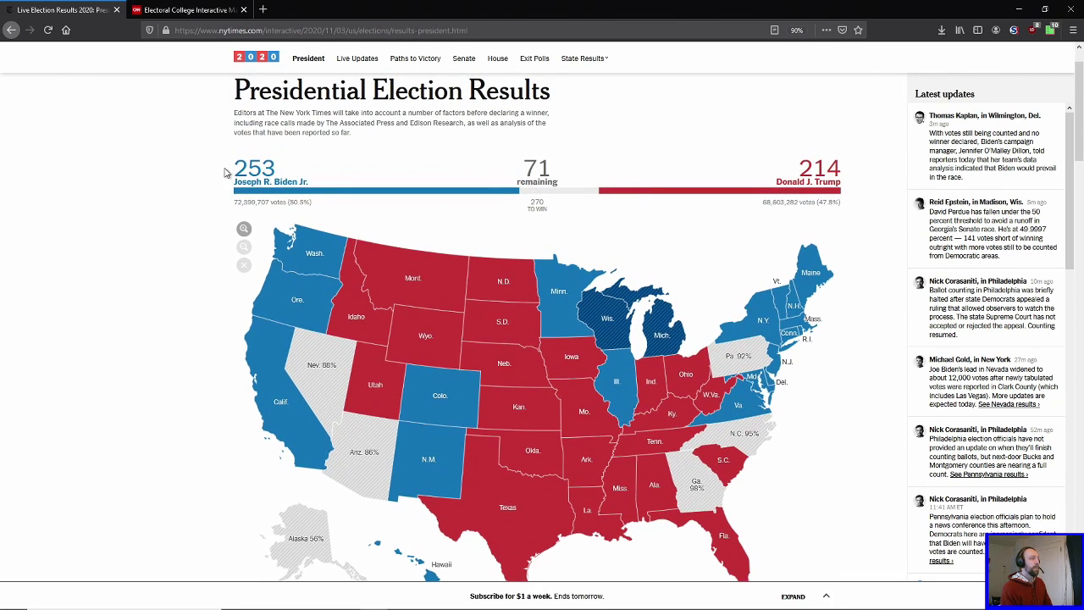
double_click(240, 166)
left_click_drag(800, 167, 844, 175)
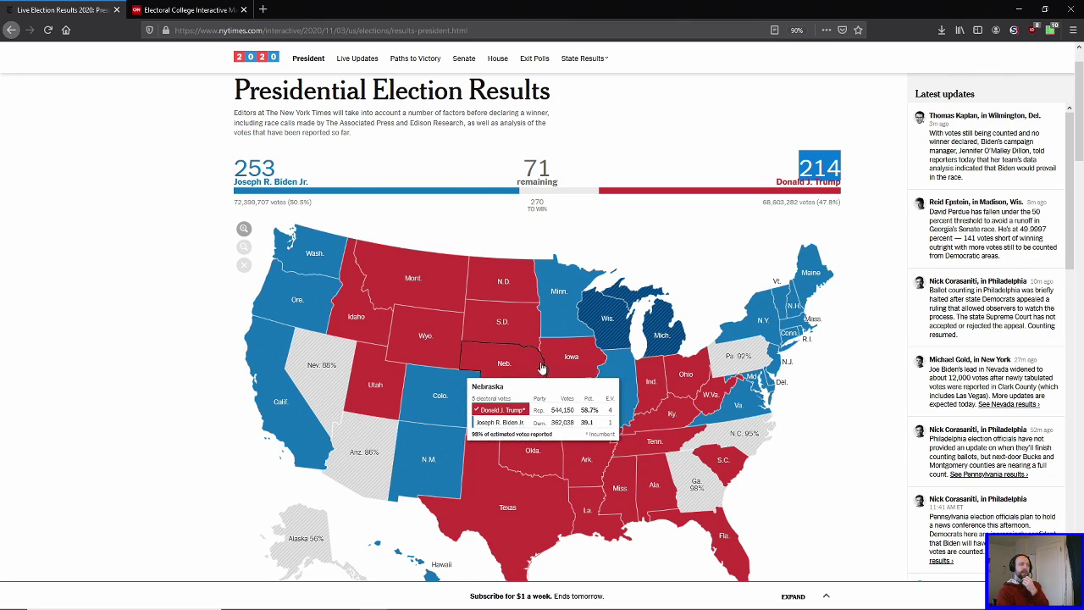
mouse_move(830, 271)
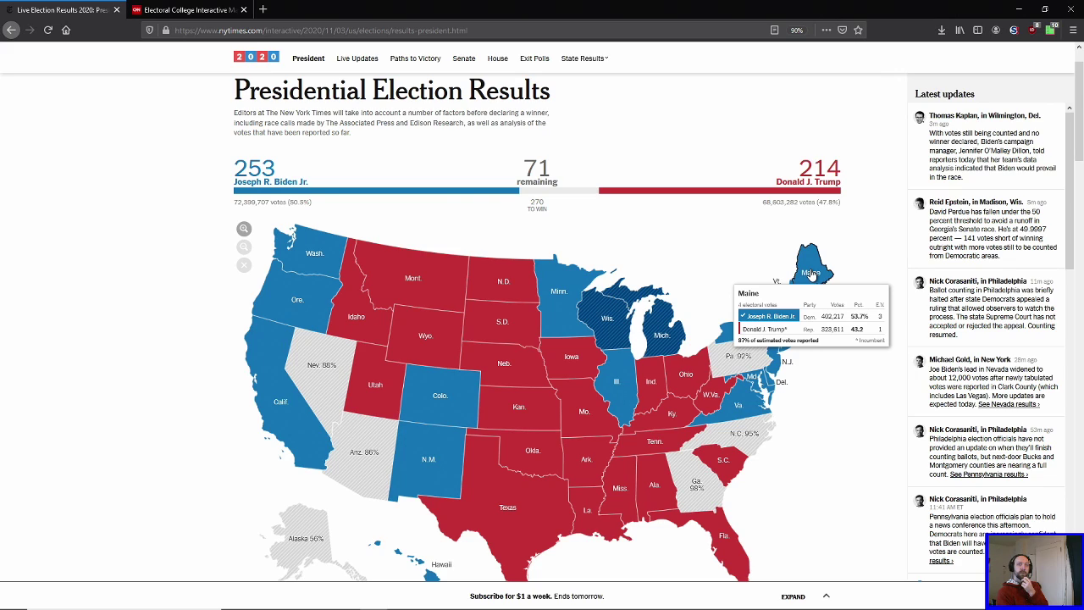
Step: Return to CNN's interactive electoral map and open CNN's home page in a new tab
left_click(178, 10)
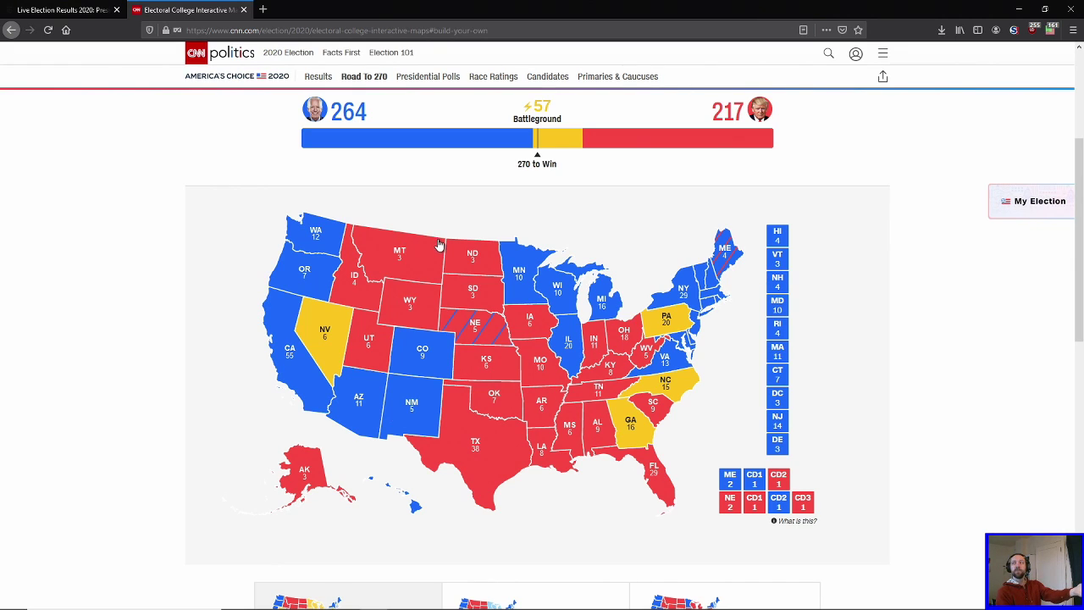
right_click(215, 56)
left_click(239, 59)
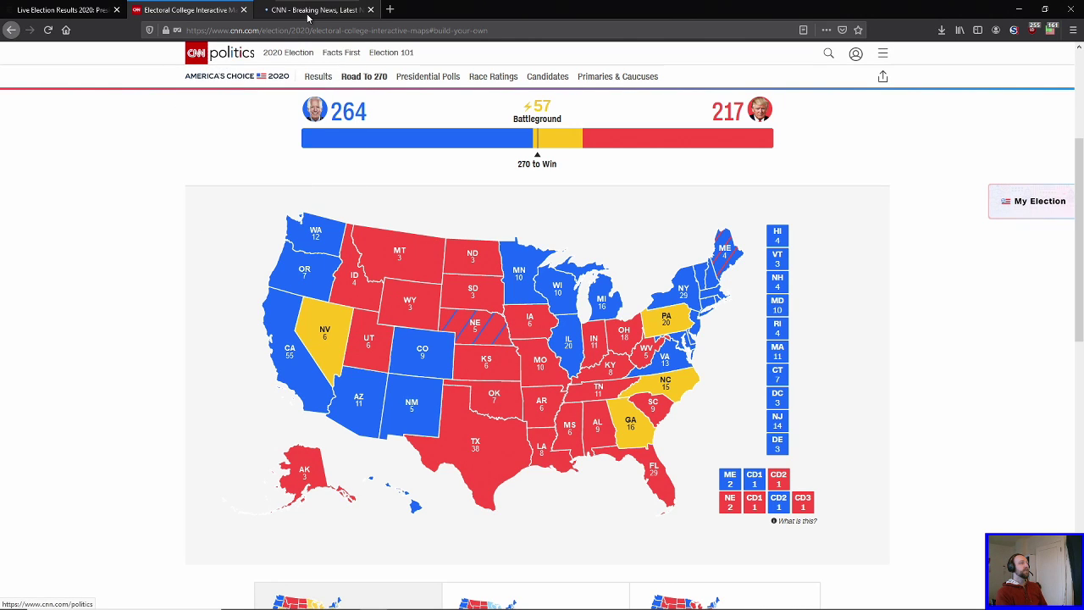
left_click(303, 10)
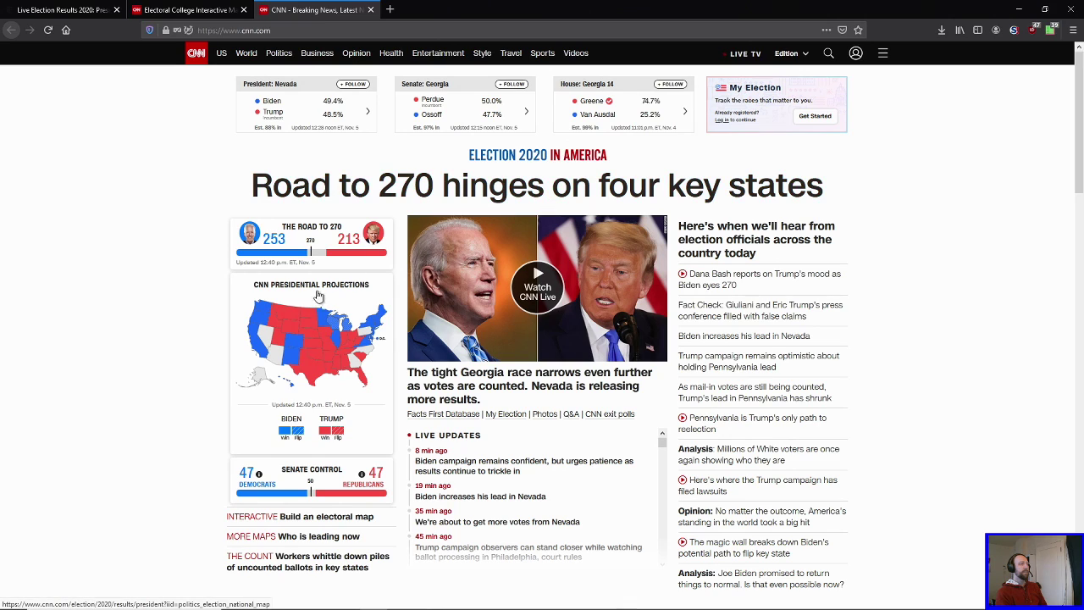
Step: Open the "Build an electoral map" interactive from CNN's home page
left_click(305, 337)
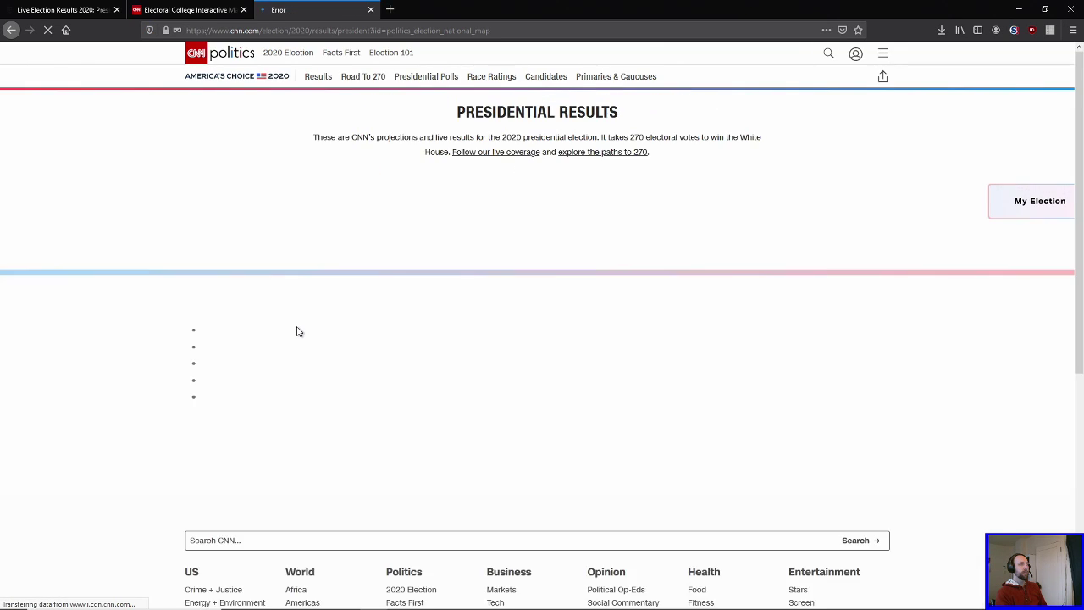
key("alt+Left")
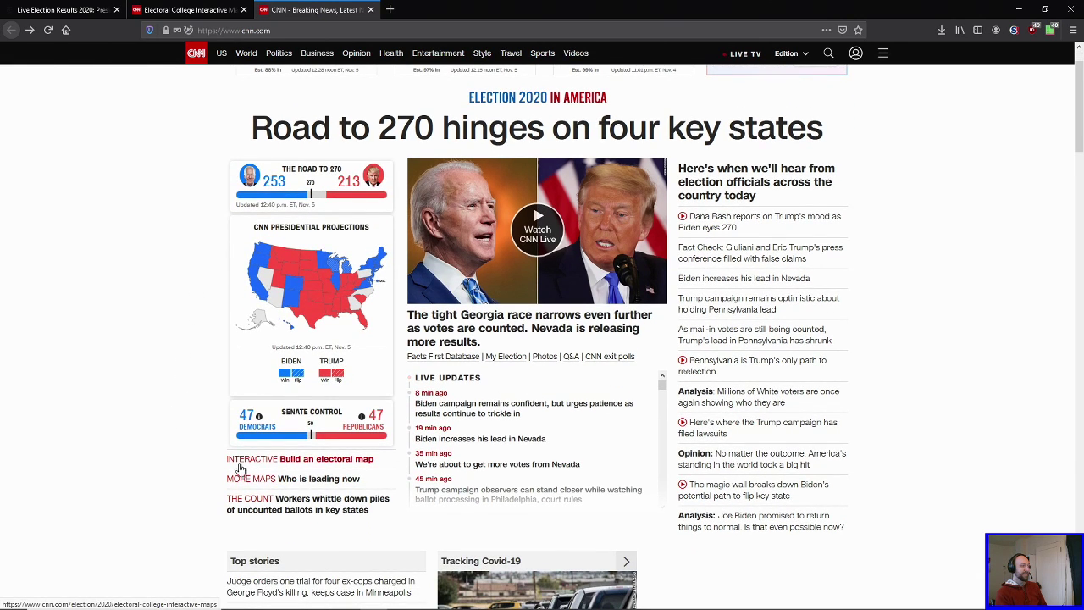
left_click(327, 465)
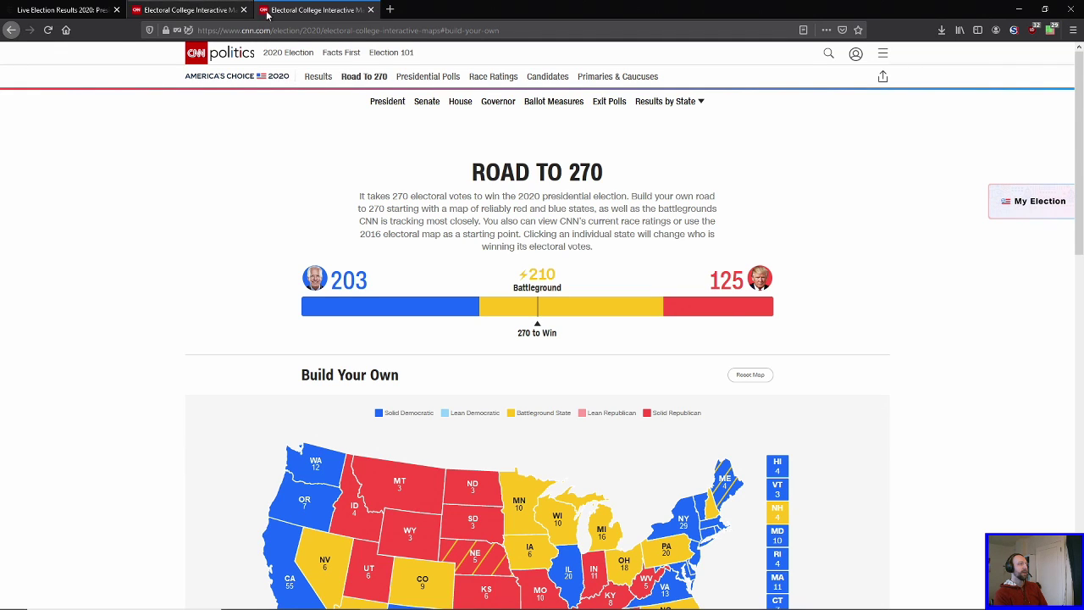
Step: Assign Minnesota, Wisconsin and Michigan as solid Democratic on CNN's unfilled Build Your Own map
scroll(191, 291, "down", 1)
scroll(191, 291, "down", 3)
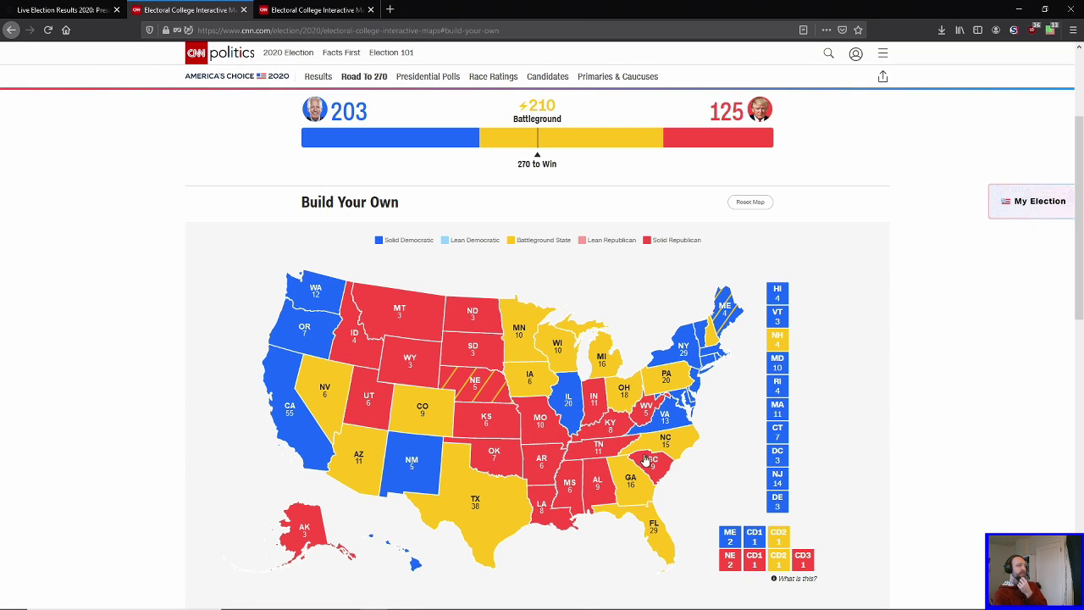
left_click(518, 332)
left_click(520, 332)
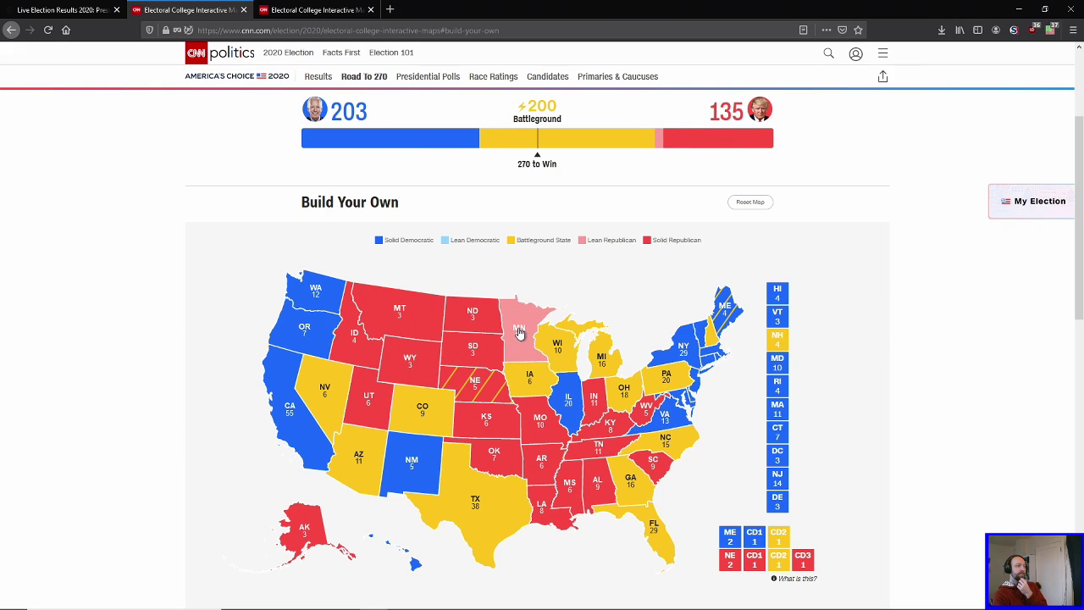
left_click(520, 333)
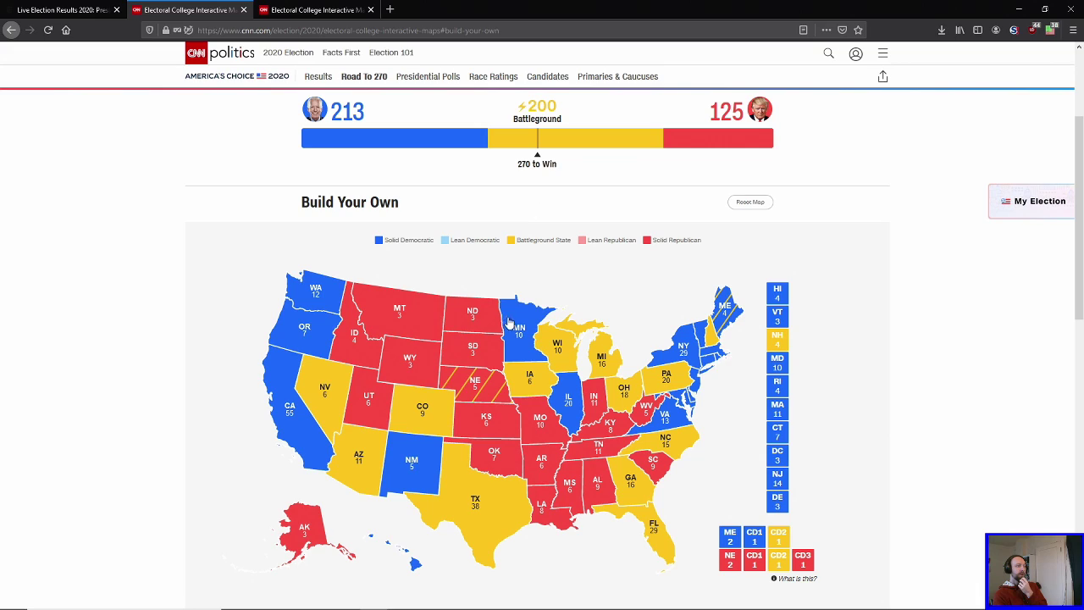
left_click(559, 360)
left_click(559, 360)
left_click(559, 360)
left_click(610, 372)
left_click(609, 373)
left_click(608, 377)
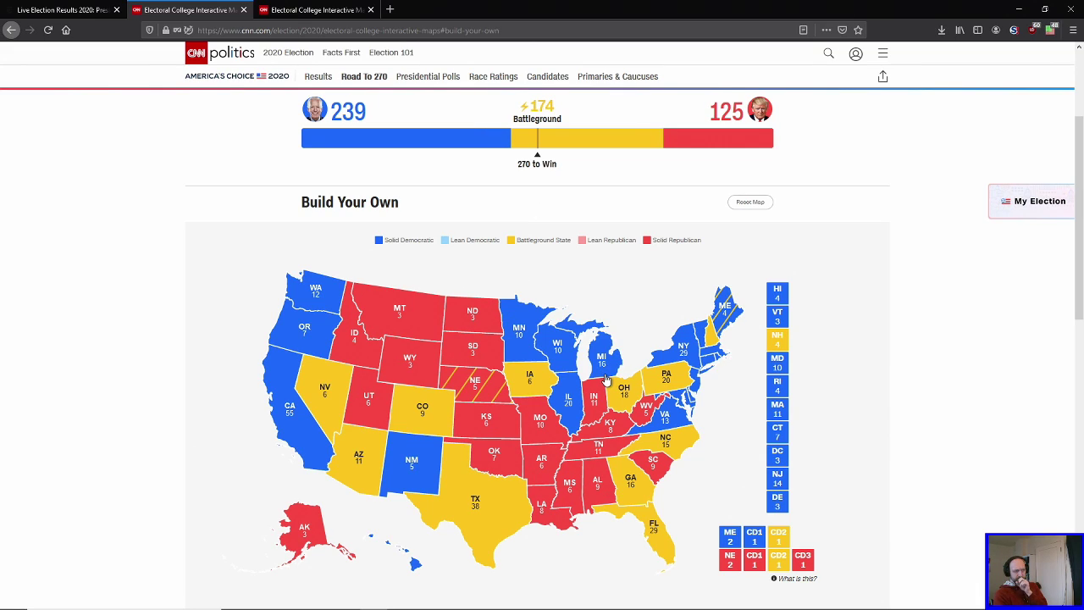
Step: Assign Texas and Florida as solid Republican on the electoral map
left_click(478, 515)
left_click(479, 515)
left_click(479, 515)
left_click(652, 544)
left_click(652, 544)
left_click(480, 514)
left_click(480, 515)
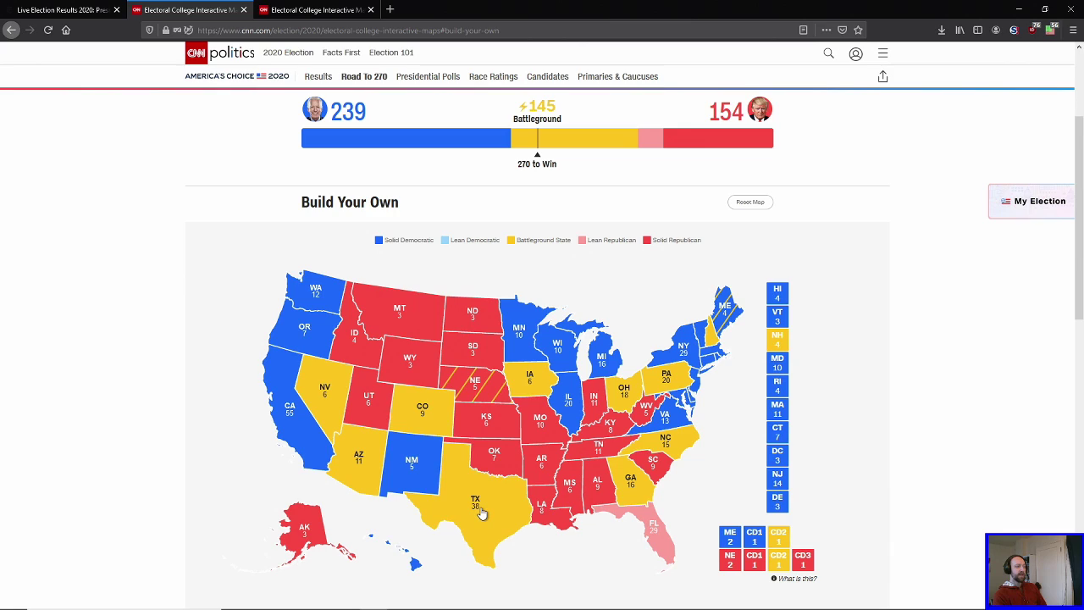
left_click(480, 514)
left_click(657, 544)
left_click(657, 544)
left_click(659, 545)
left_click(659, 544)
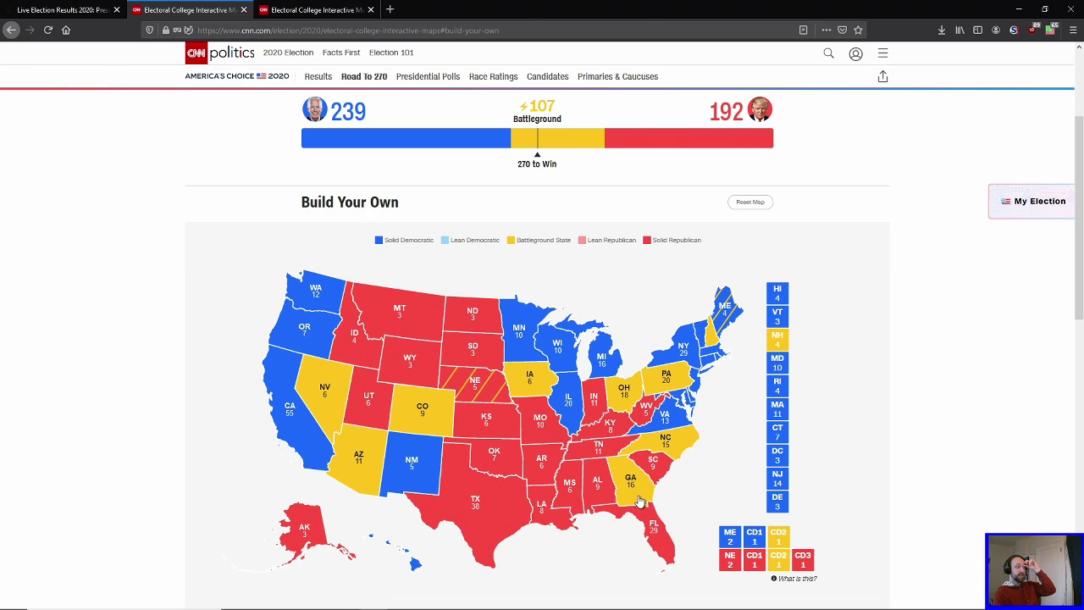
Step: Assign Ohio and Iowa as solid Republican and Colorado as solid Democratic
left_click(625, 398)
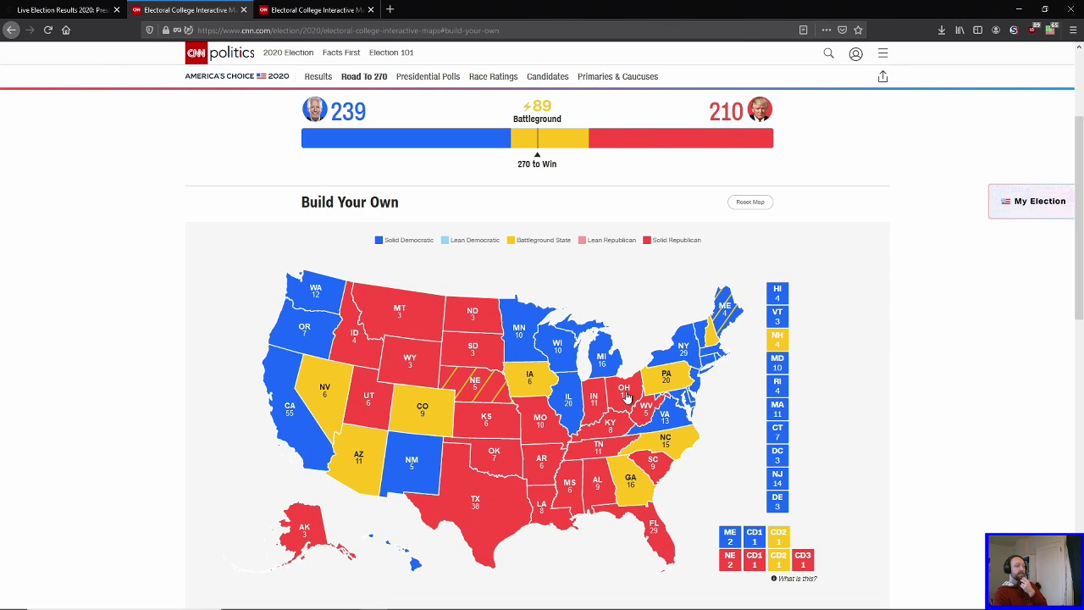
left_click(518, 375)
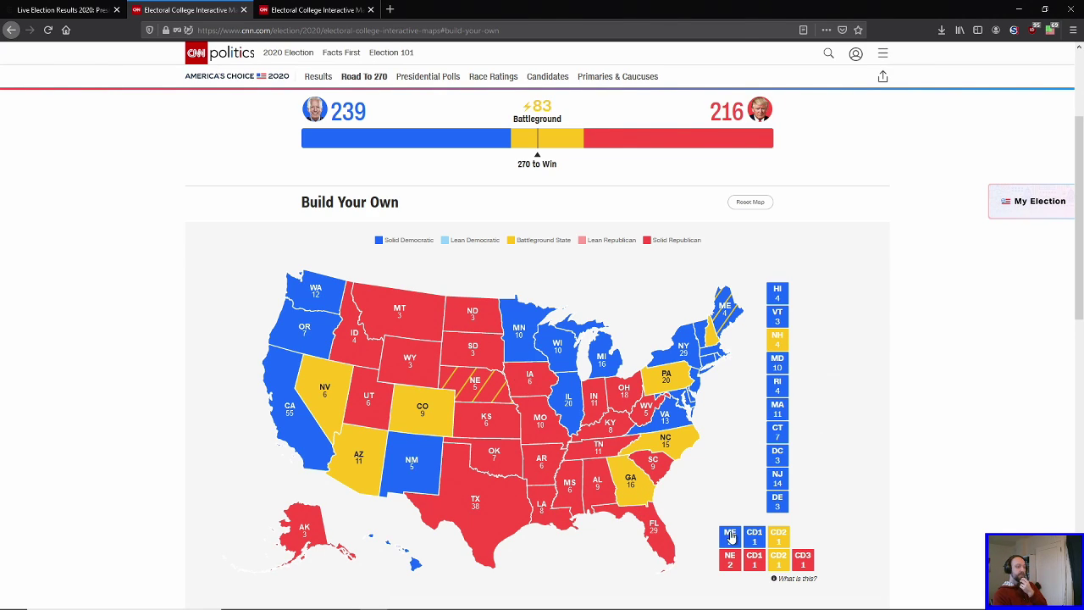
left_click(423, 416)
left_click(423, 416)
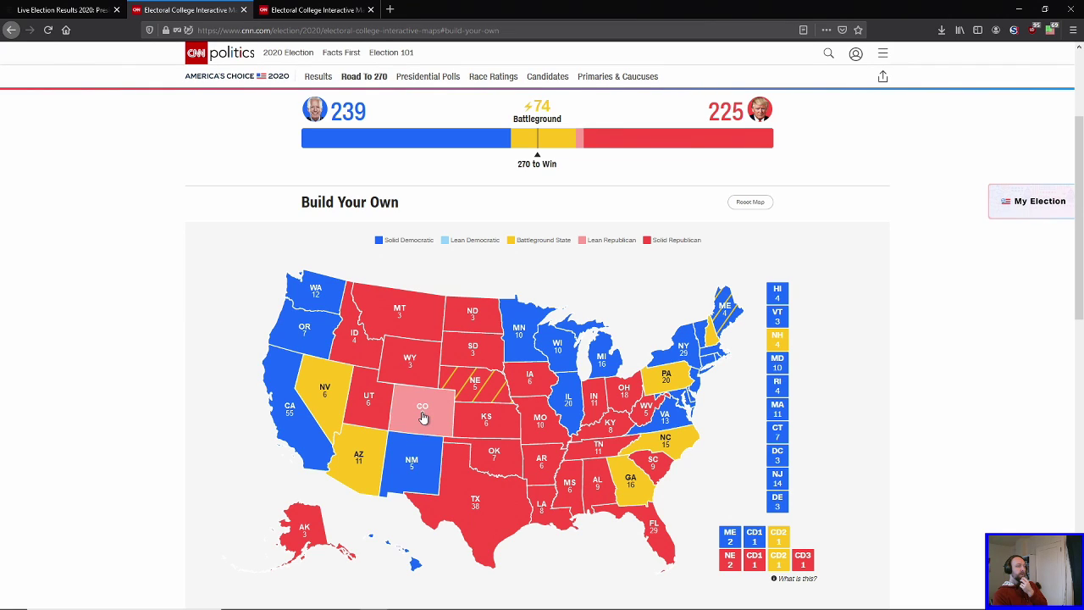
left_click(423, 416)
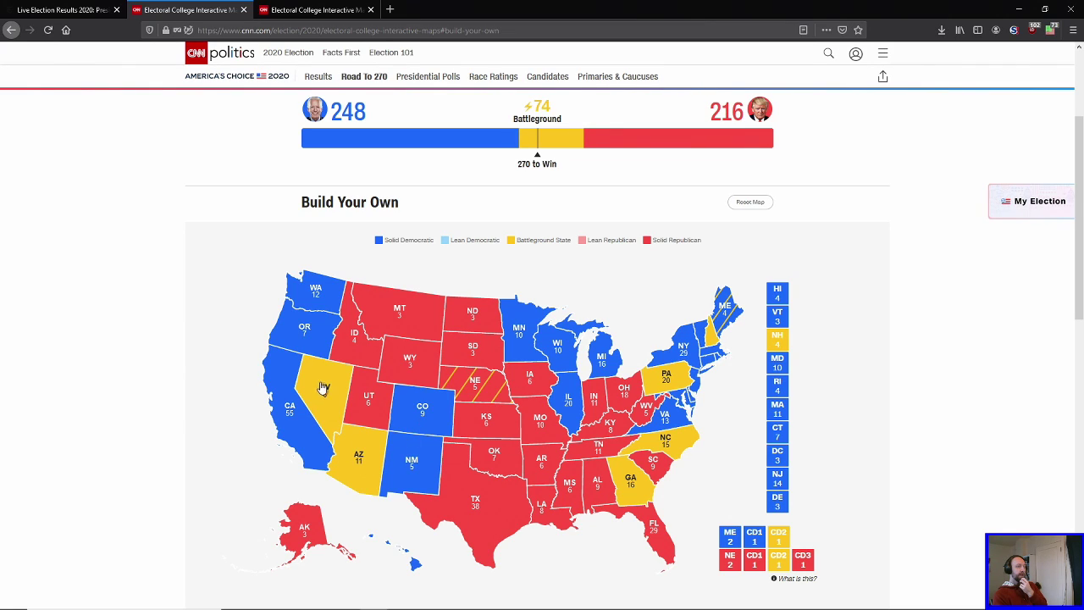
Step: Assign New Hampshire and Arizona as solid Democratic on the Build Your Own electoral map
left_click(702, 335)
left_click(702, 336)
left_click(702, 337)
left_click(702, 336)
left_click(709, 341)
left_click(709, 340)
left_click(709, 341)
left_click(710, 341)
left_click(710, 342)
left_click(700, 336)
left_click(700, 335)
left_click(700, 334)
left_click(700, 334)
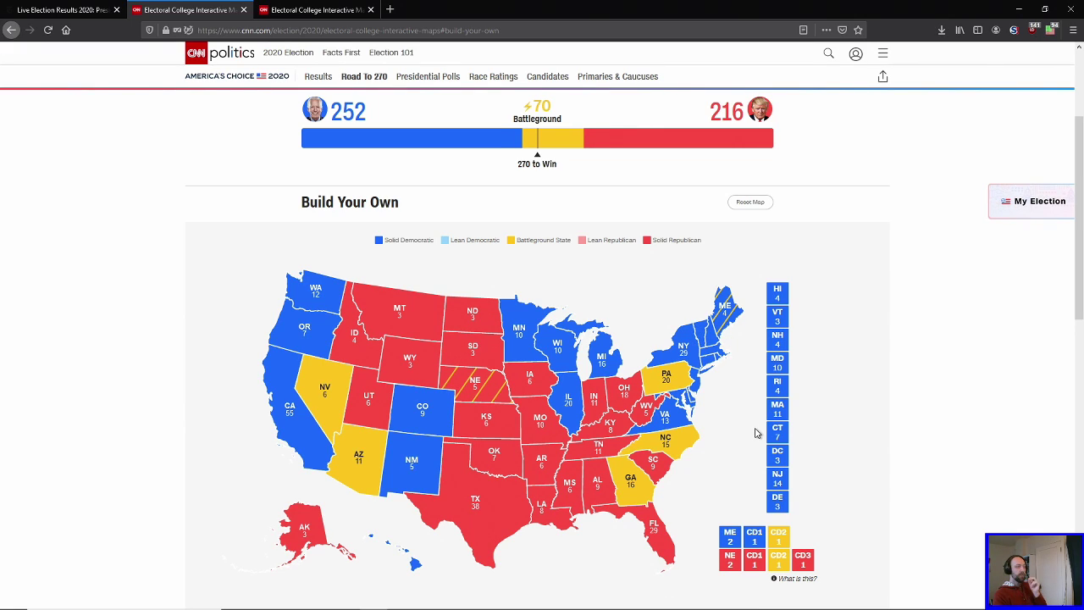
left_click(360, 467)
left_click(359, 466)
left_click(360, 467)
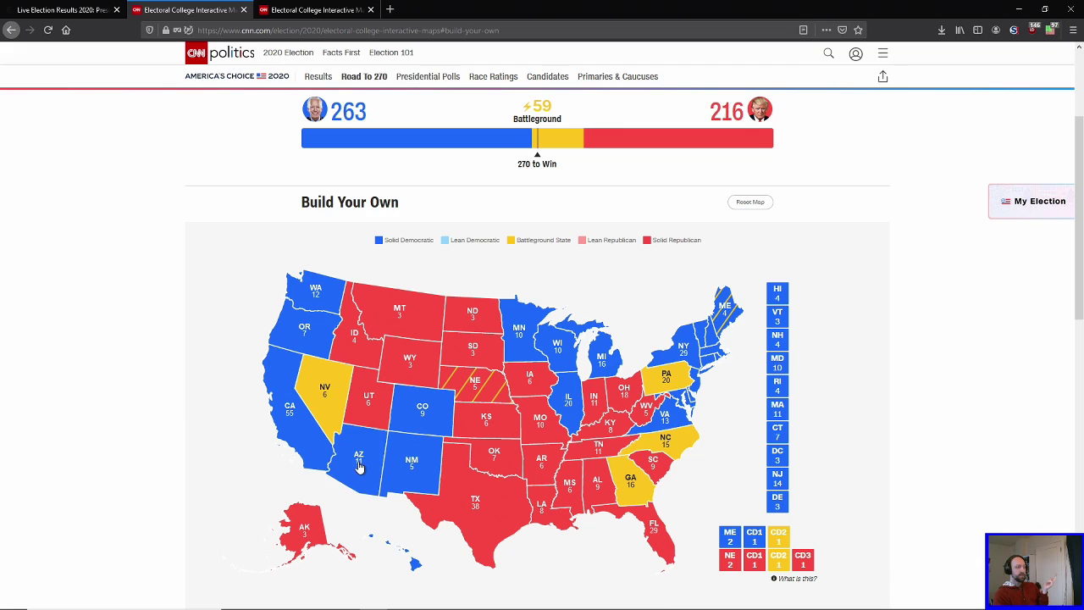
Step: Close the duplicate CNN map tab and assign Maine's CD2 as solid Republican and Nebraska's CD2 as solid Democratic
left_click(356, 10)
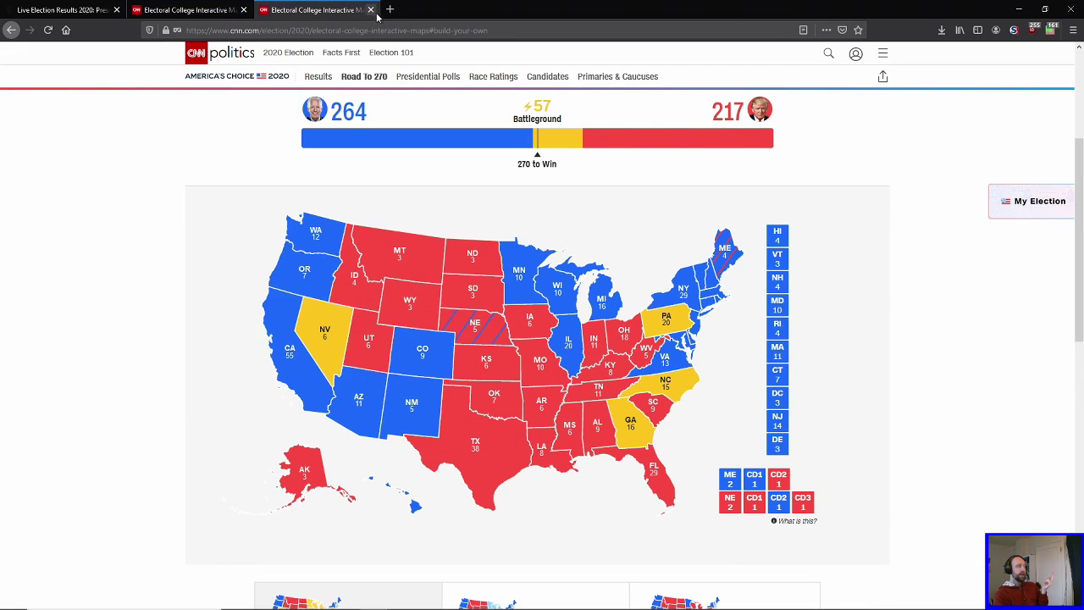
left_click(371, 10)
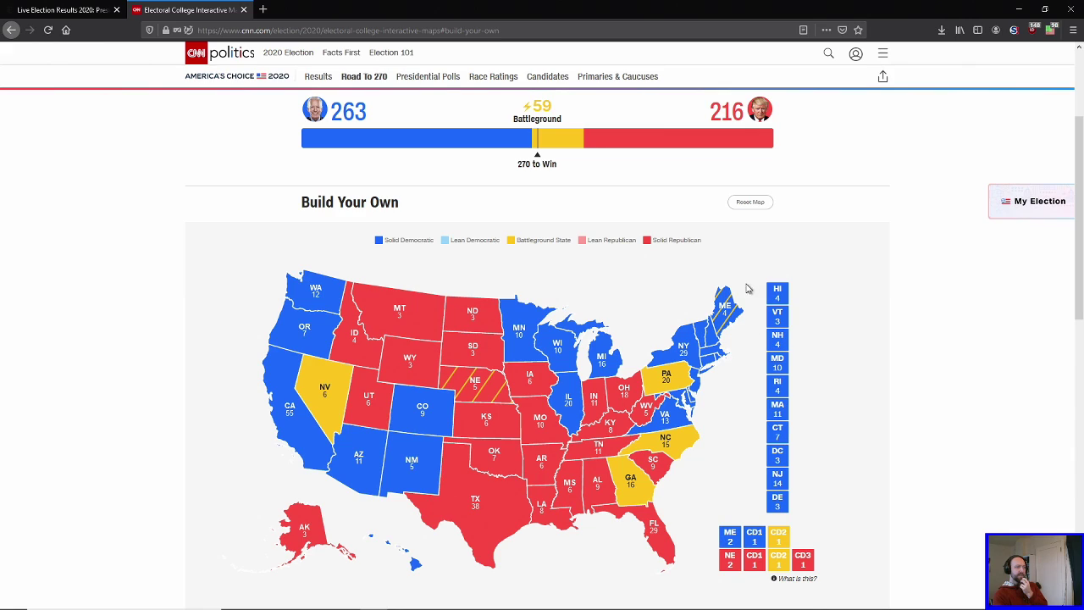
left_click(779, 537)
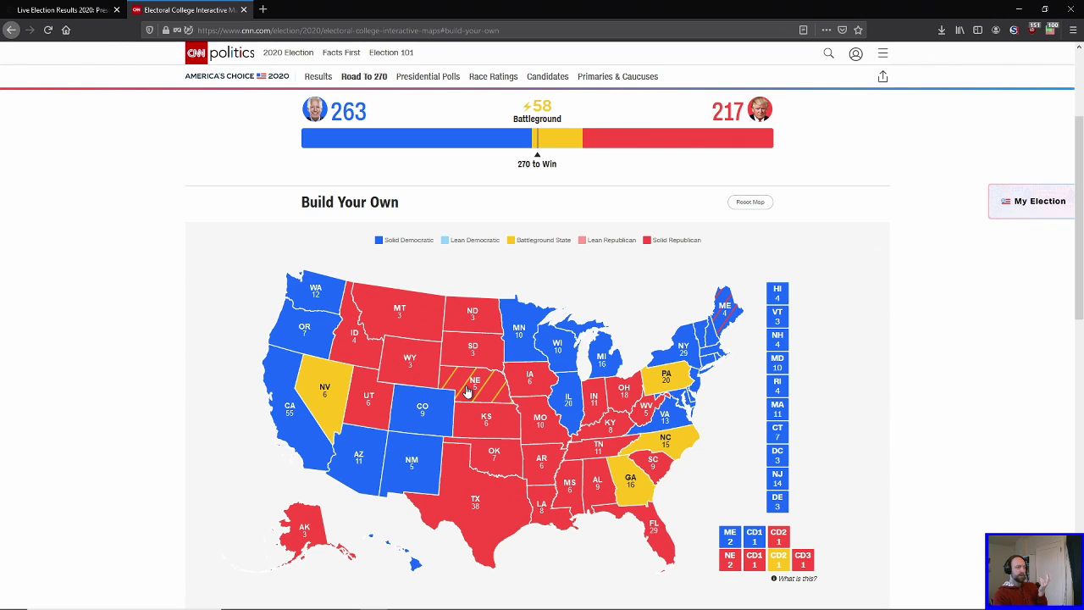
left_click(779, 562)
left_click(779, 562)
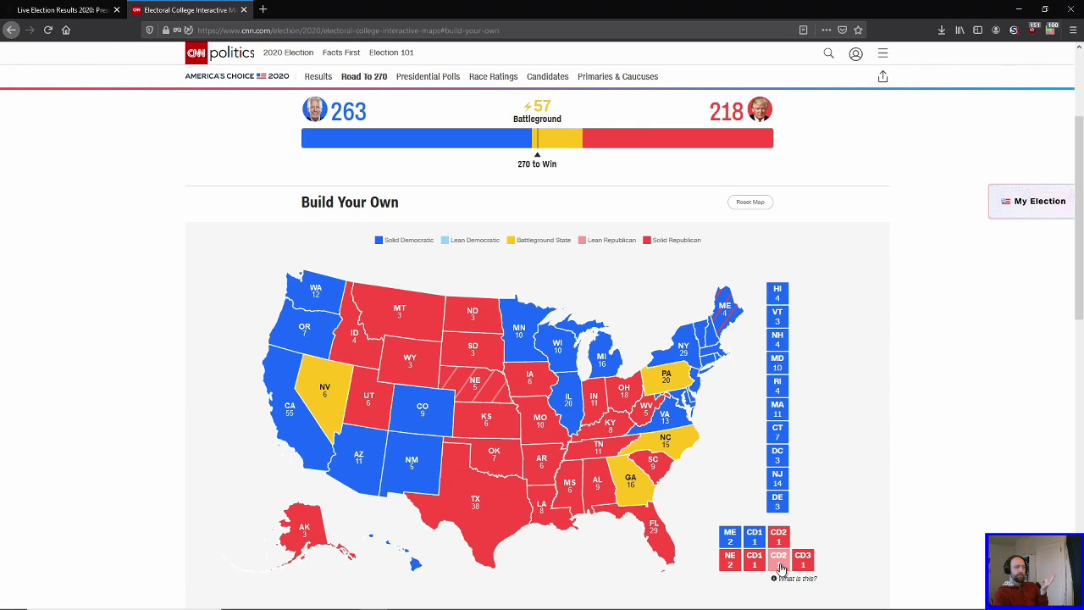
left_click(780, 564)
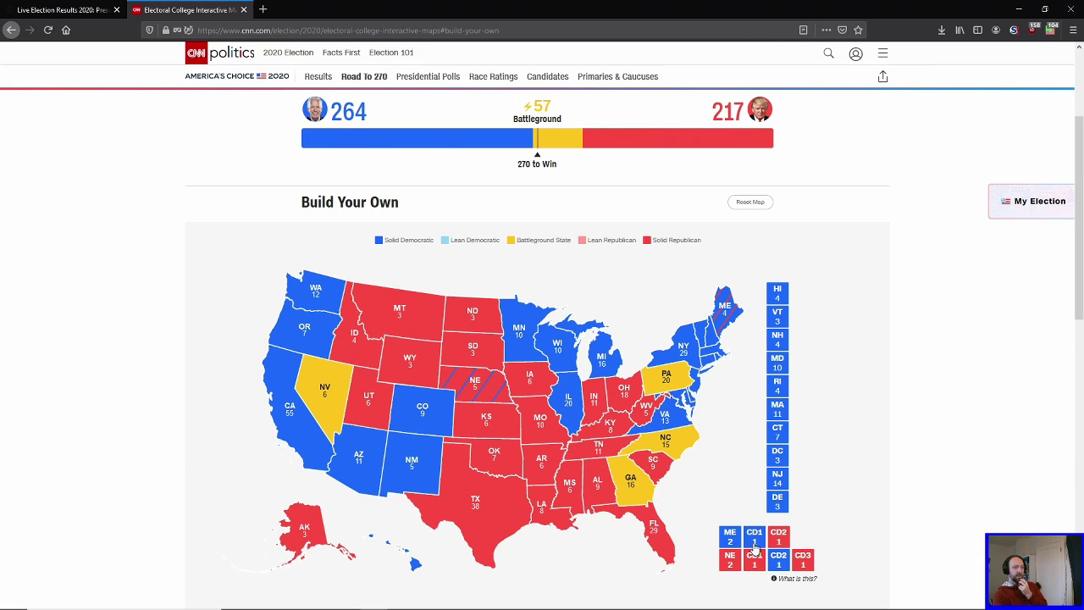
Step: Open foxnews.com in a new browser tab
left_click(263, 10)
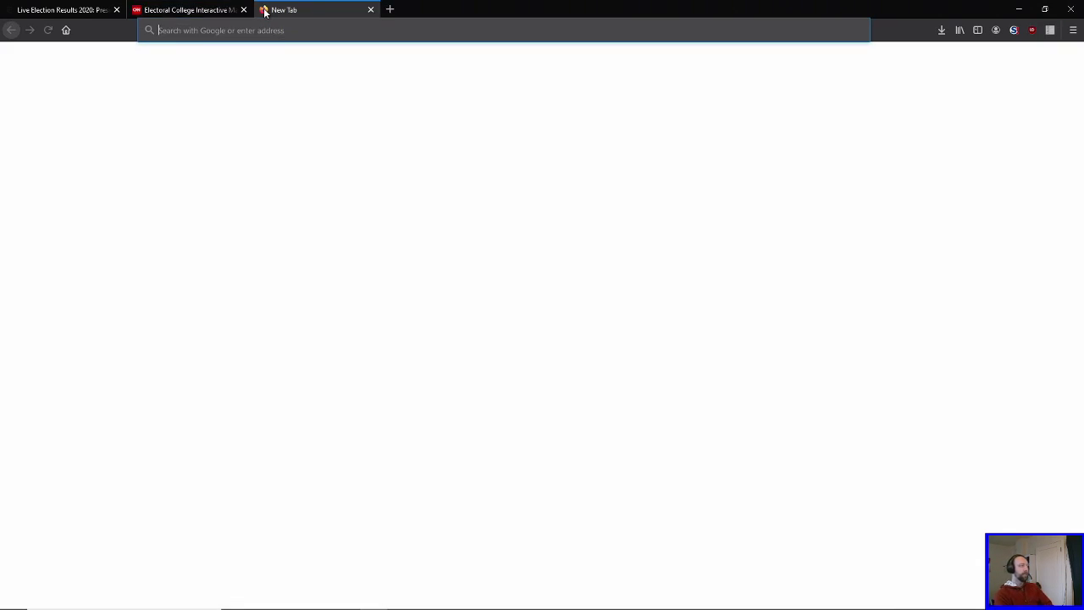
type("foxnews.com")
key("Return")
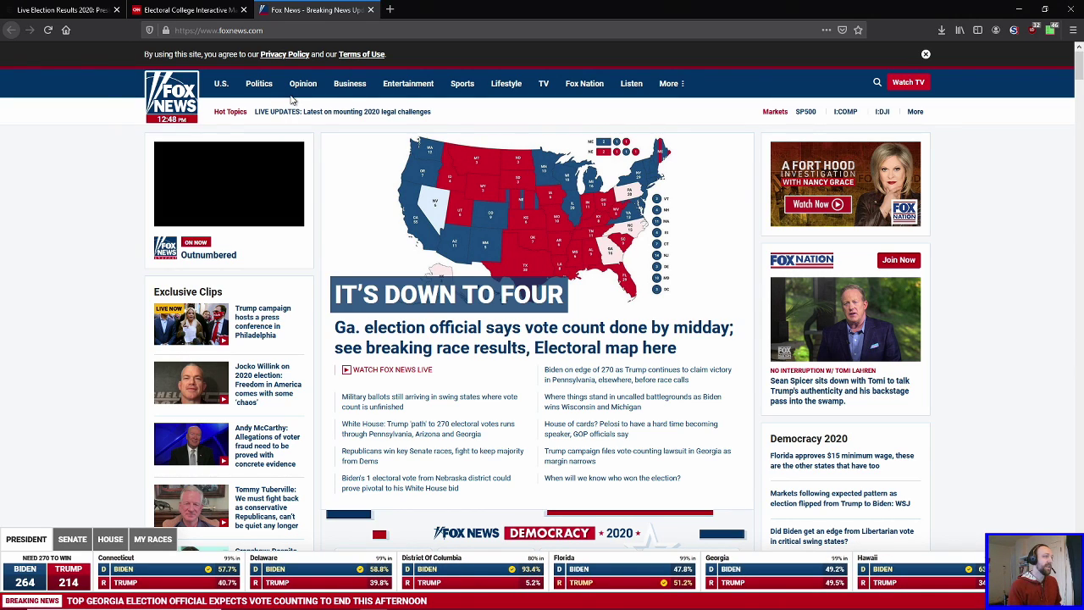
Step: Compare the electoral map on the Fox News home page with the filled-in CNN map
left_click(510, 226)
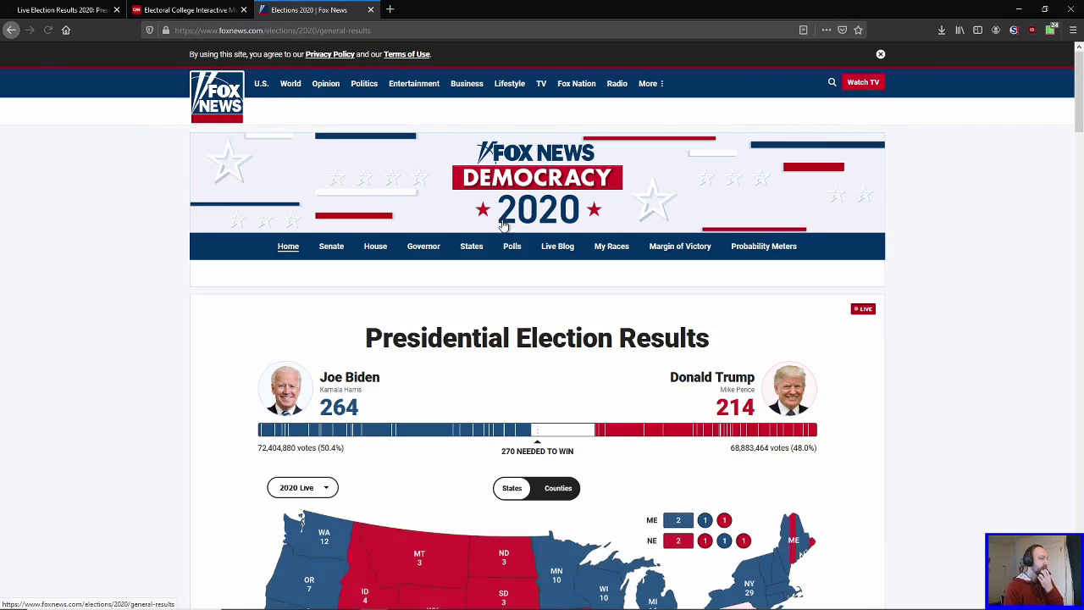
key("alt+Left")
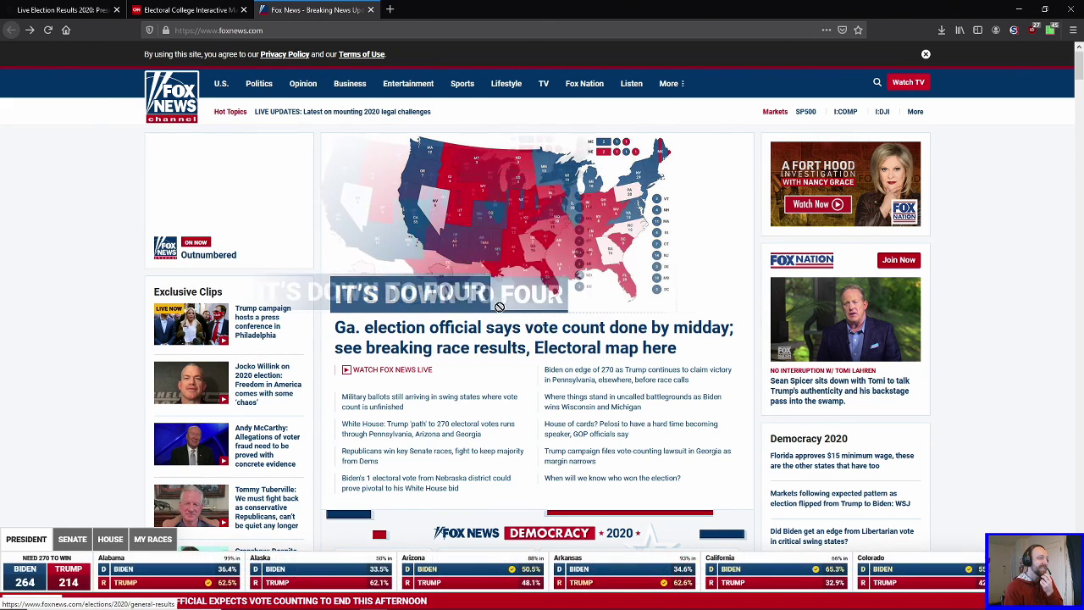
left_click(214, 14)
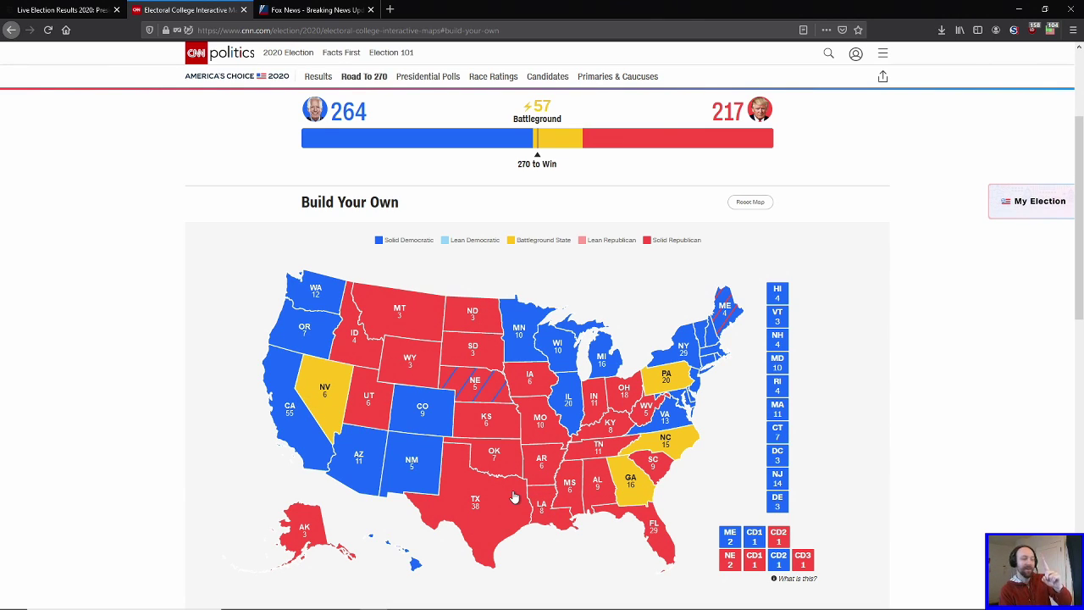
left_click(307, 10)
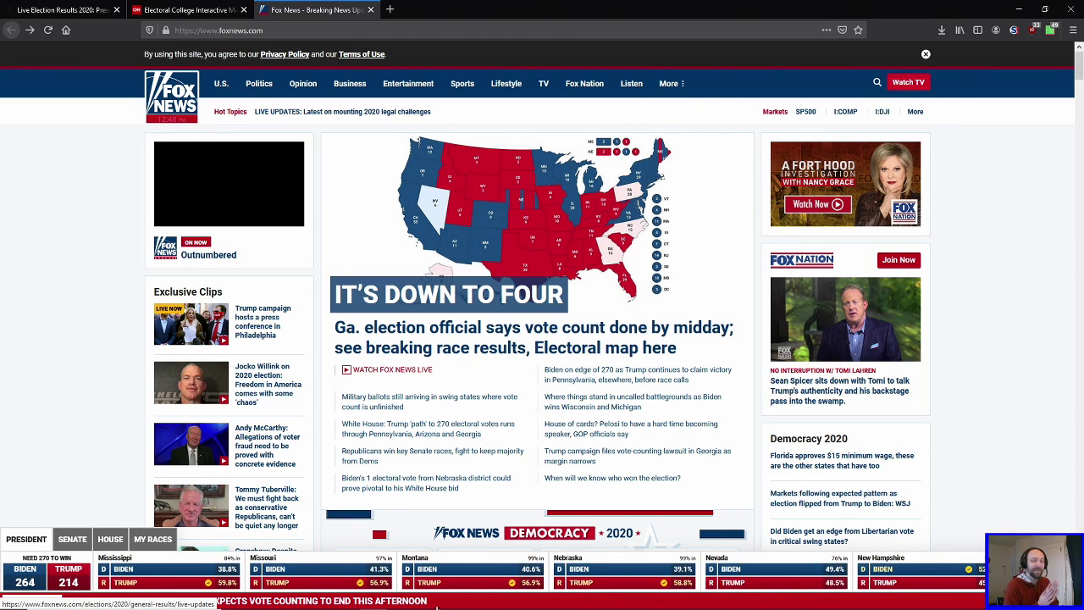
mouse_move(339, 606)
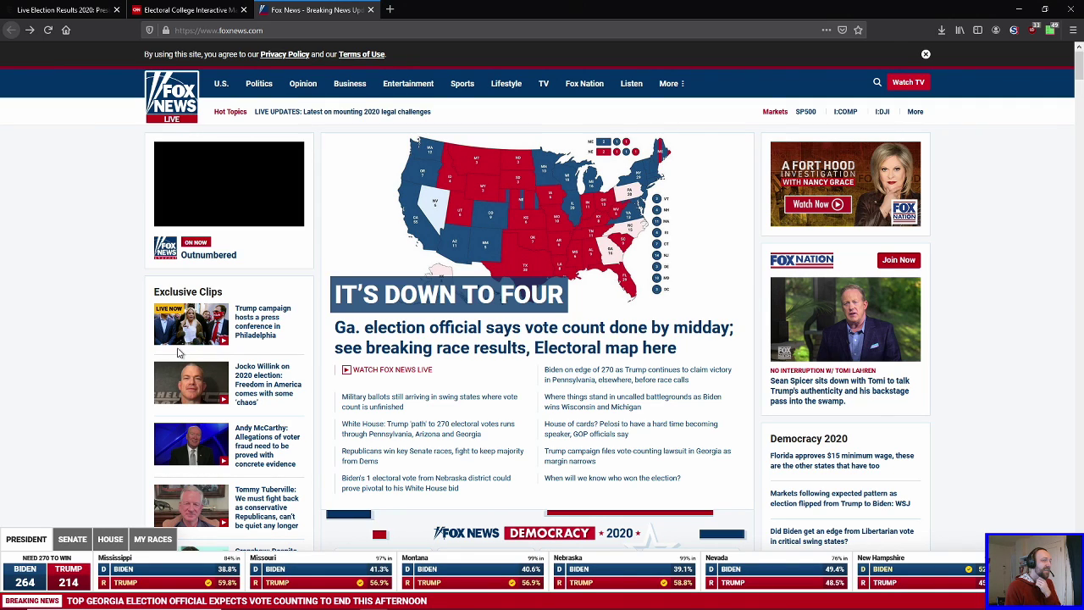
Step: Open Fox News's presidential election results map and view Nevada's vote details
left_click(472, 155)
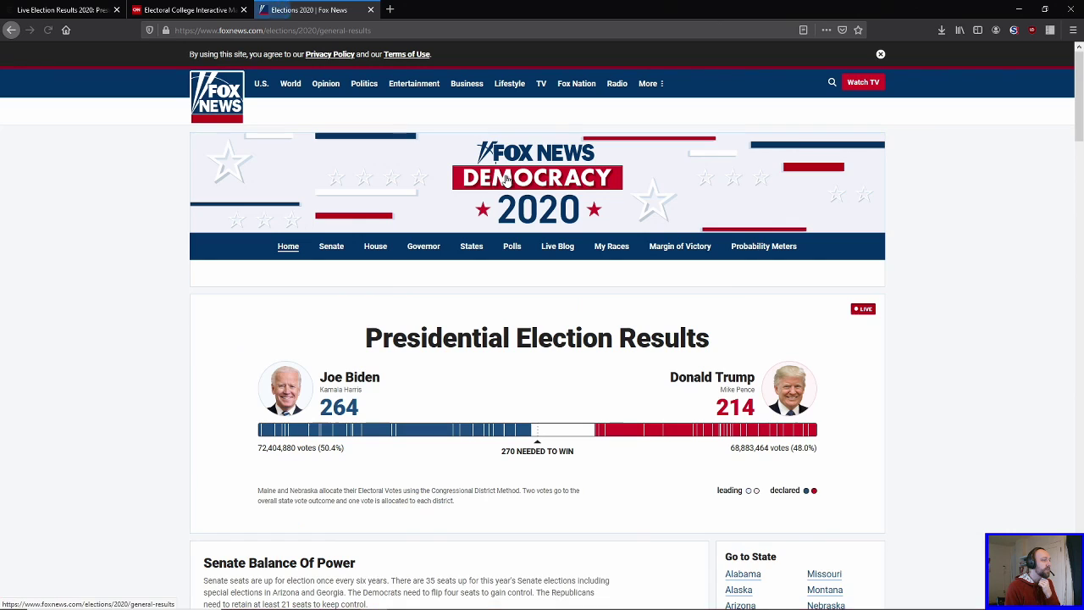
scroll(152, 299, "down", 3)
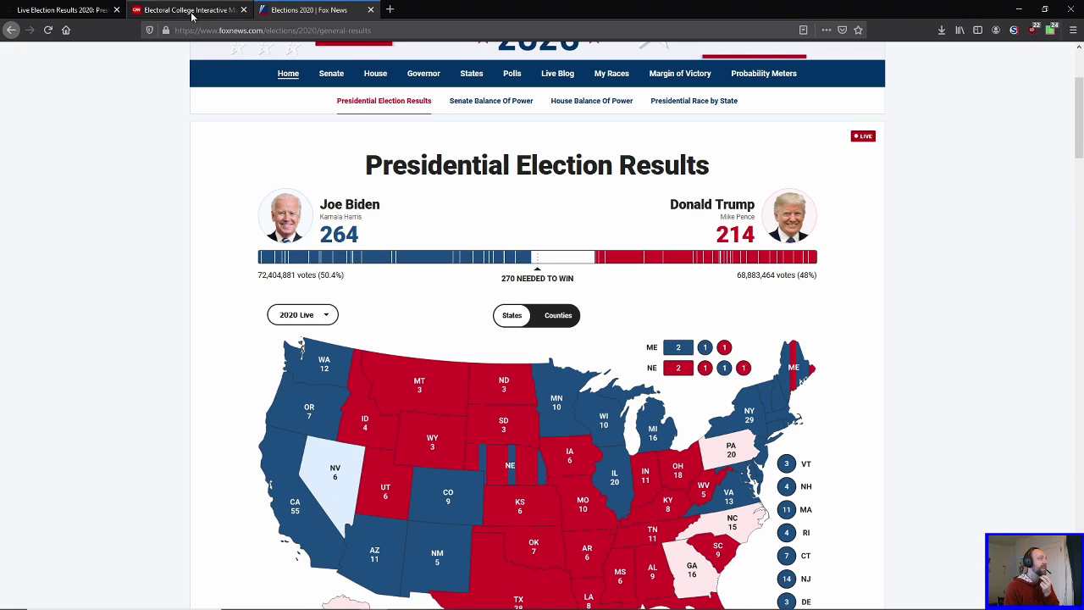
scroll(111, 186, "down", 3)
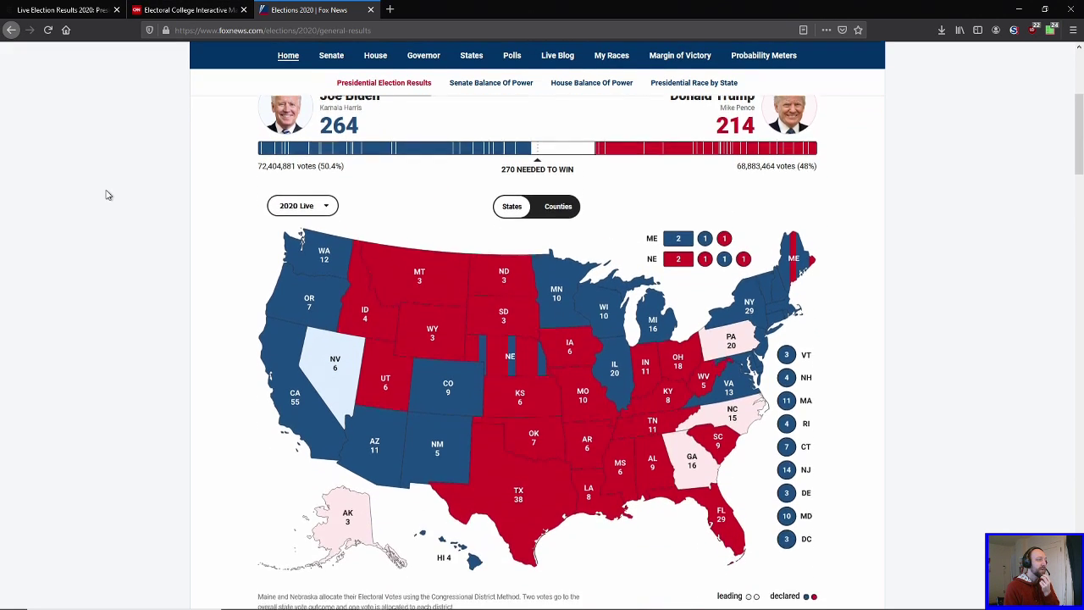
mouse_move(317, 351)
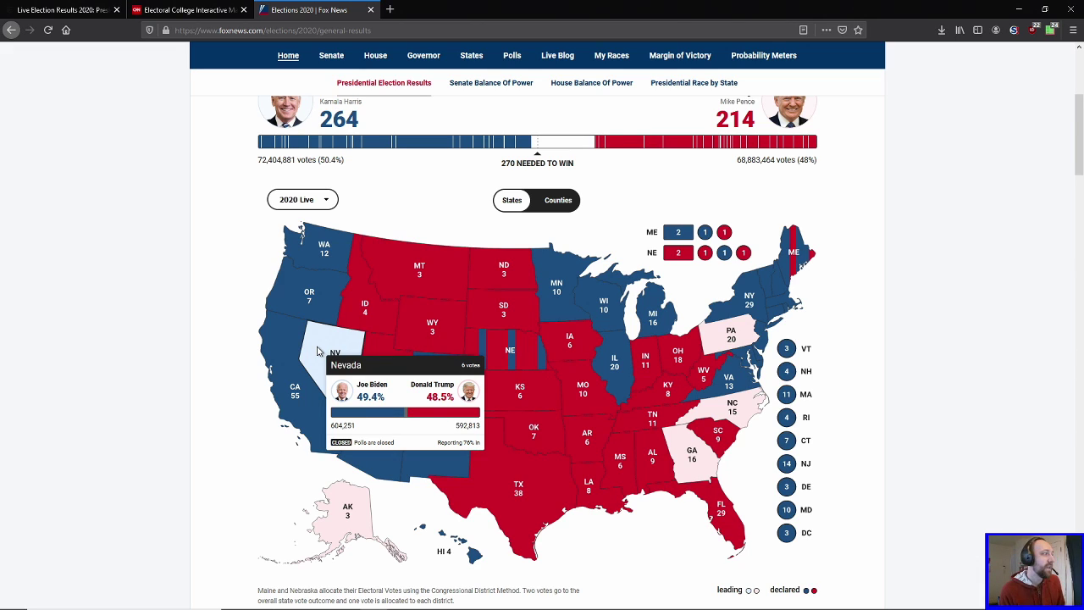
Step: Examine Washington's county results, including Kitsap County, on the New York Times map and return to the national view
left_click(37, 9)
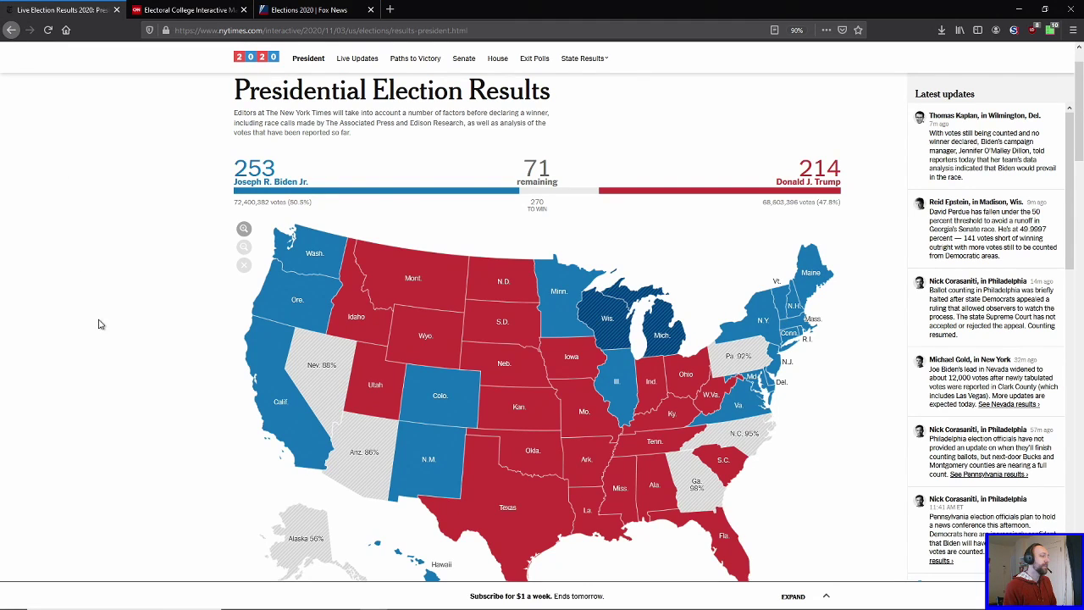
left_click(312, 249)
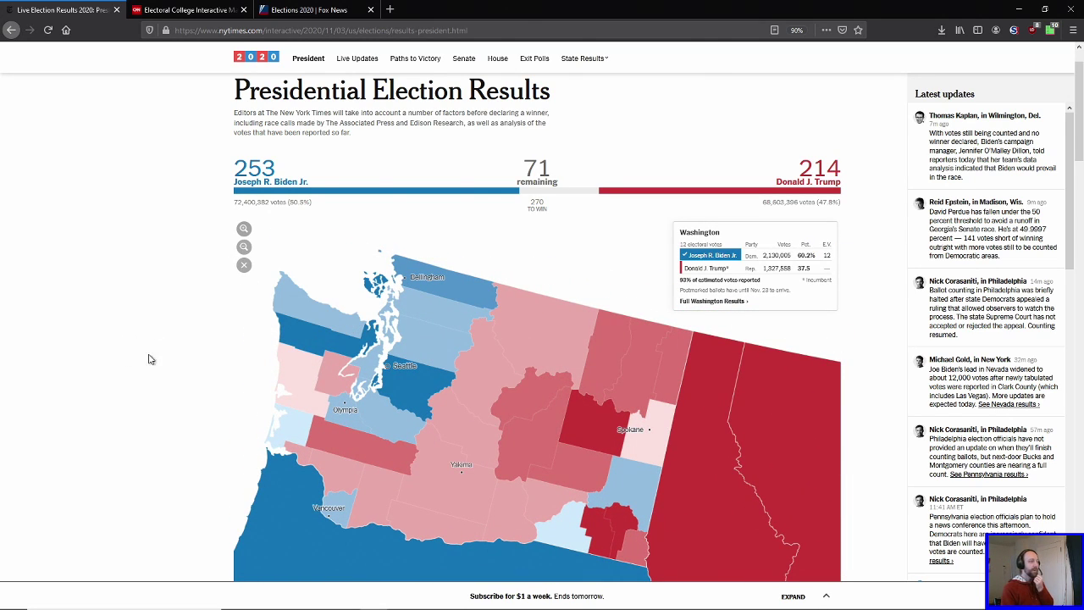
mouse_move(394, 381)
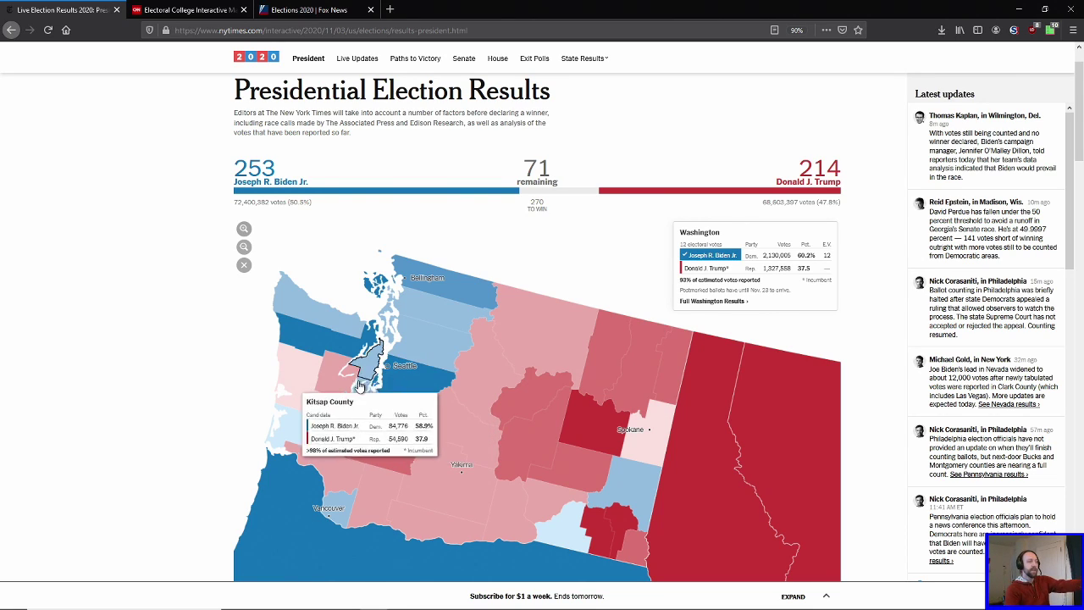
left_click(244, 265)
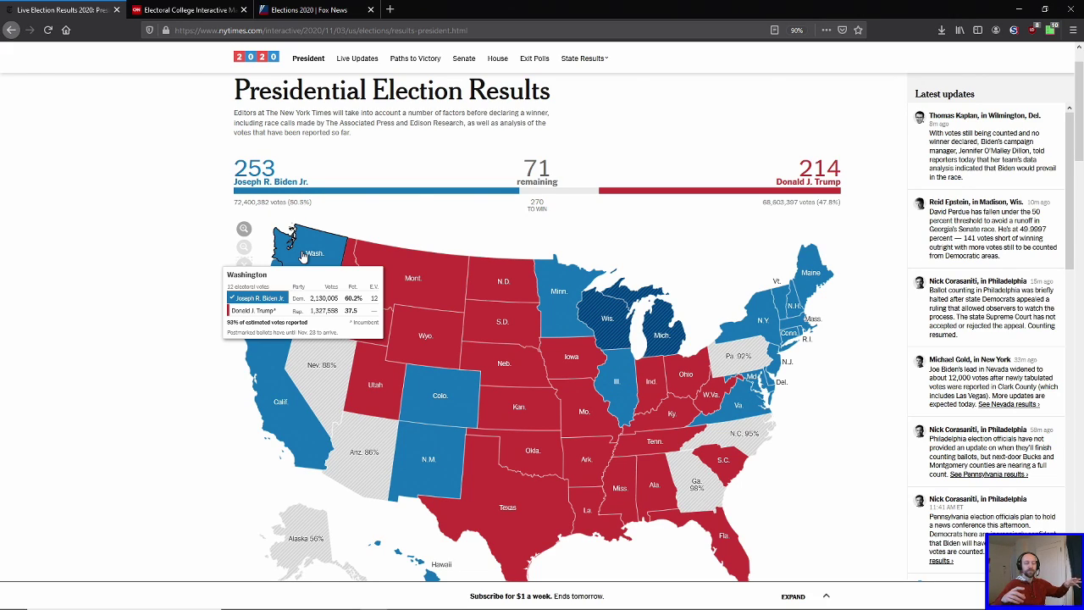
Step: Minimize the elections spreadsheet and open King County's ballot return statistics page in a new maximized browser tab
left_click_drag(542, 11, 505, 217)
left_click(580, 215)
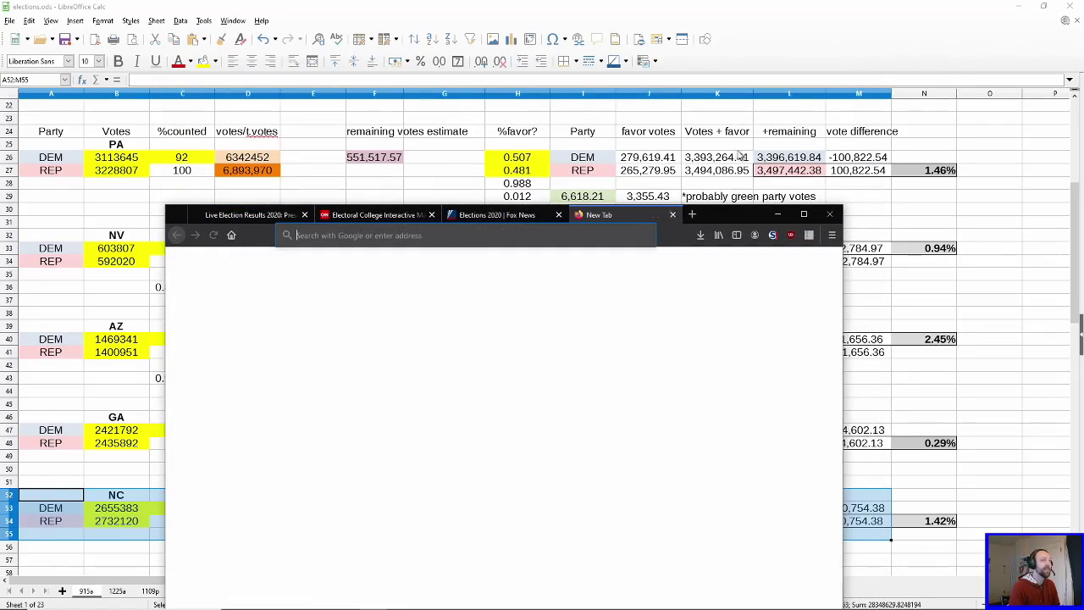
left_click(1020, 6)
left_click_drag(322, 131, 390, 343)
double_click(738, 213)
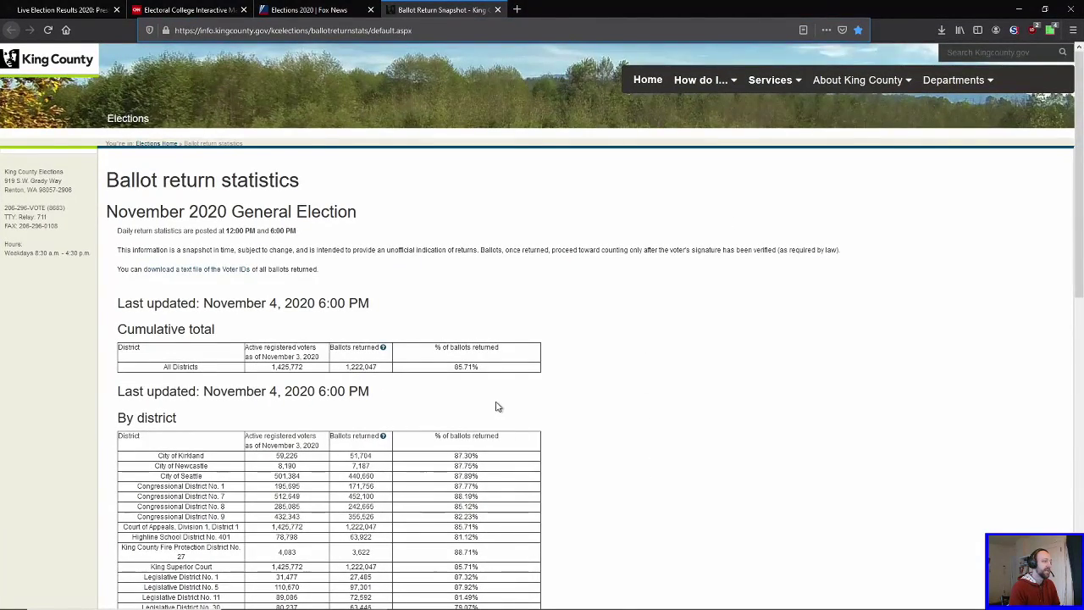
Step: Highlight the cumulative percentage of ballots returned for all districts in King County
scroll(496, 407, "down", 2)
double_click(451, 254)
left_click(479, 252)
double_click(480, 253)
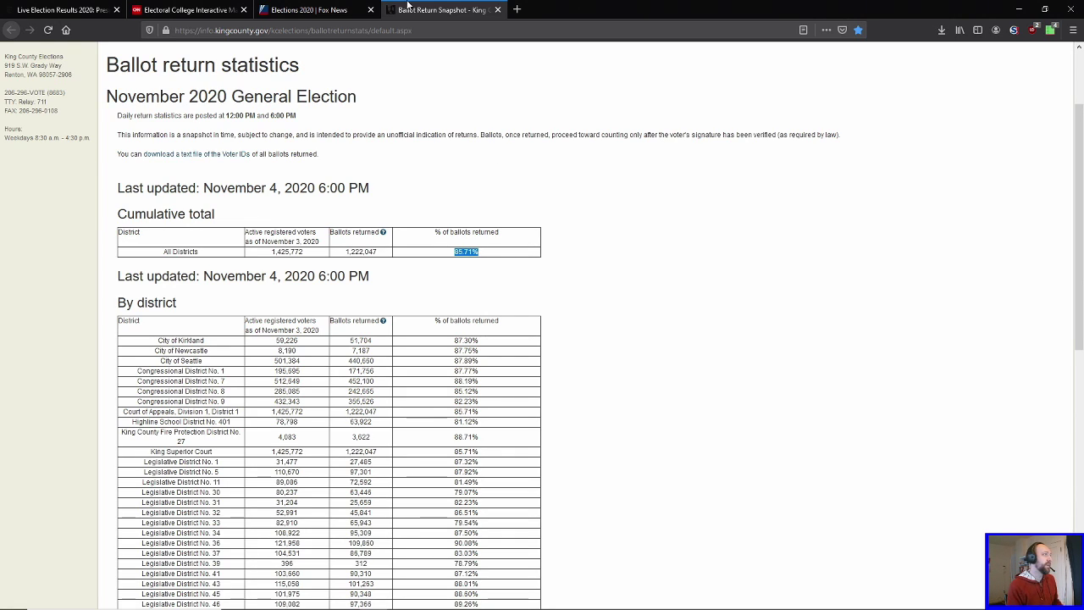
Step: Review the New York Times national results map and the filled-in CNN Build Your Own map
left_click(41, 9)
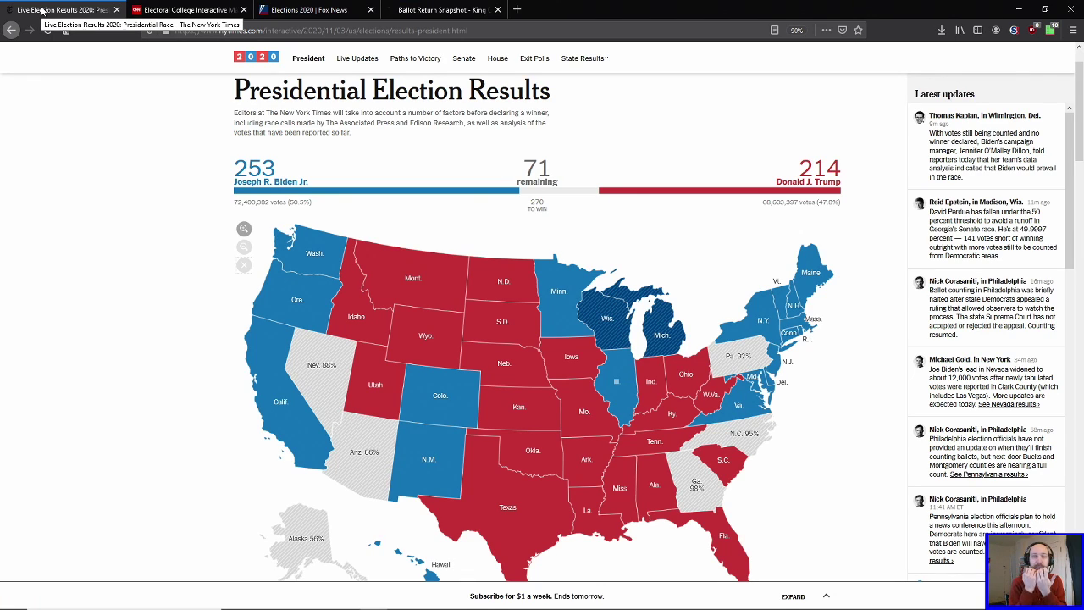
left_click(175, 11)
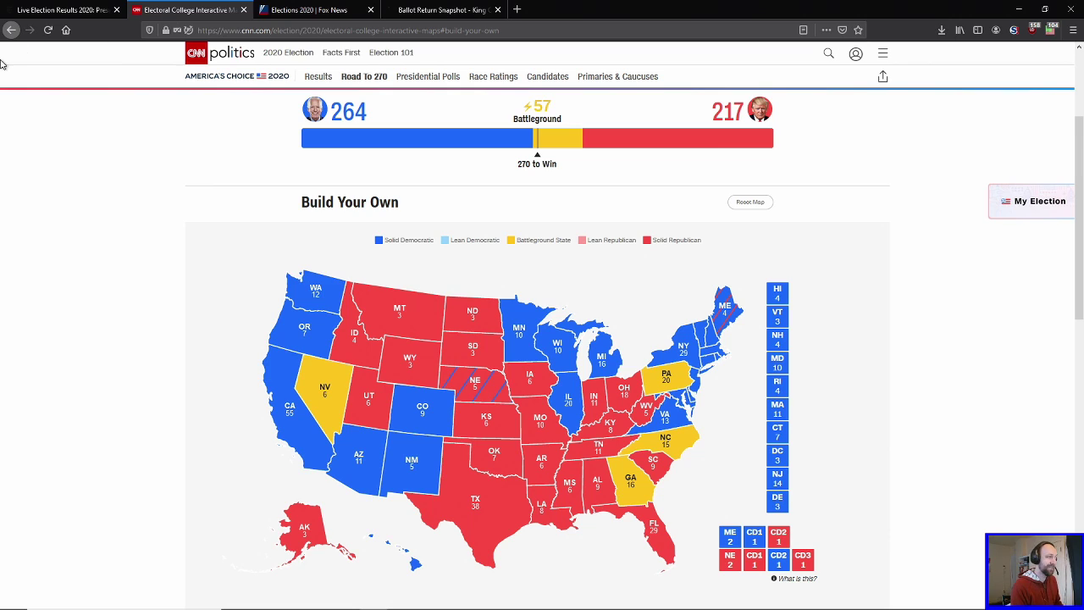
scroll(162, 334, "down", 1)
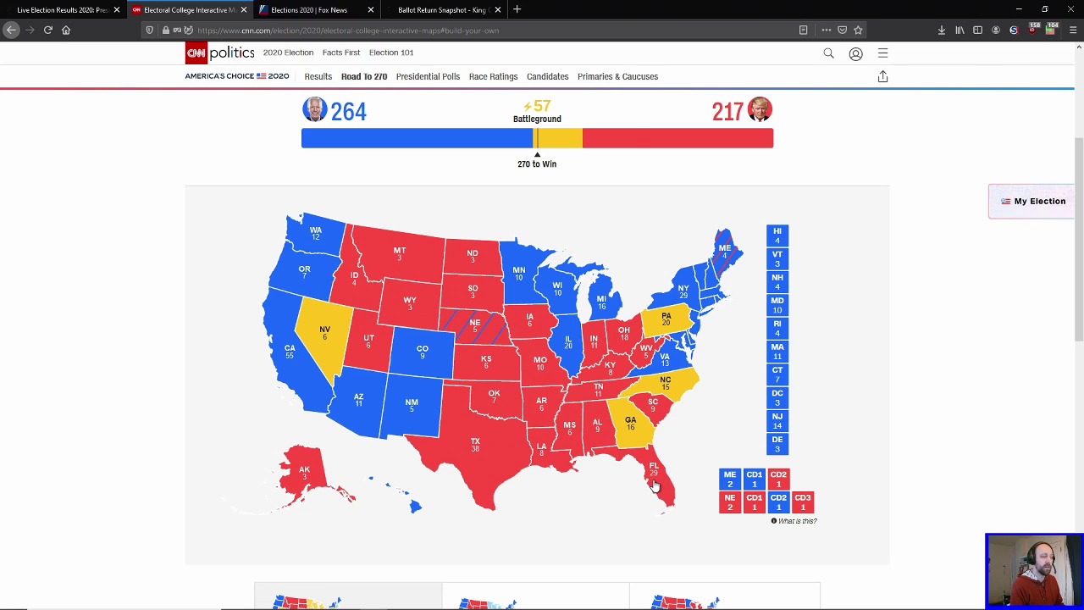
scroll(152, 383, "up", 1)
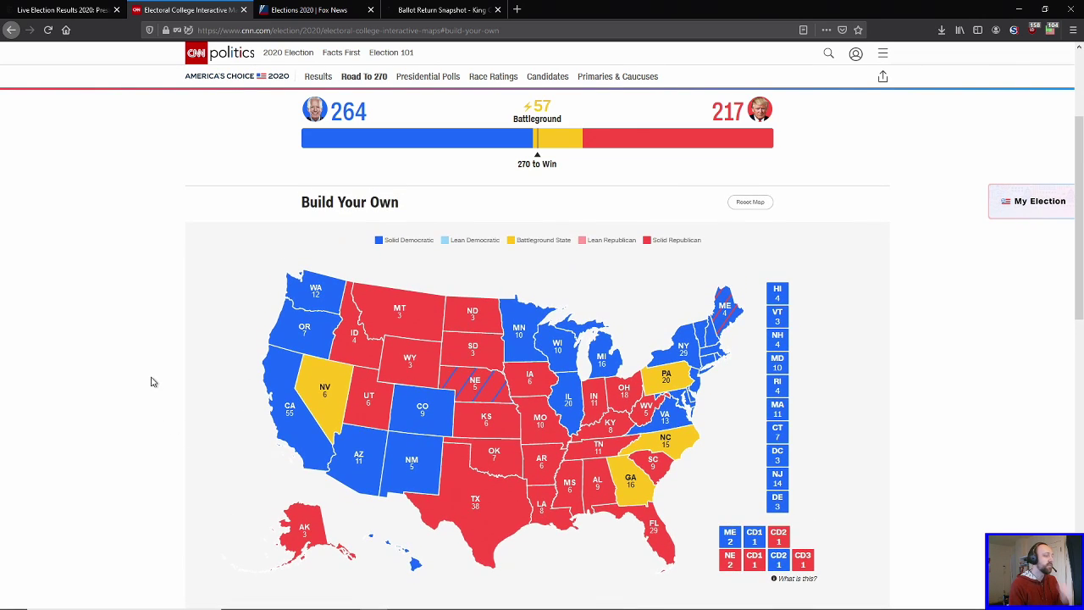
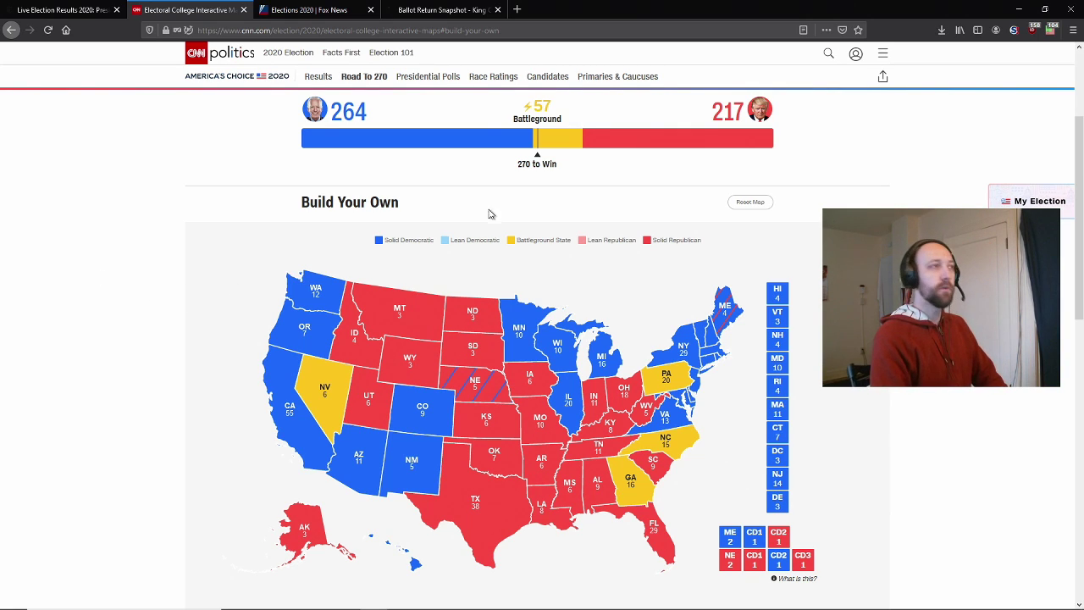
Step: Highlight Biden's and Trump's popular vote totals on Fox News's presidential election results page
left_click(288, 10)
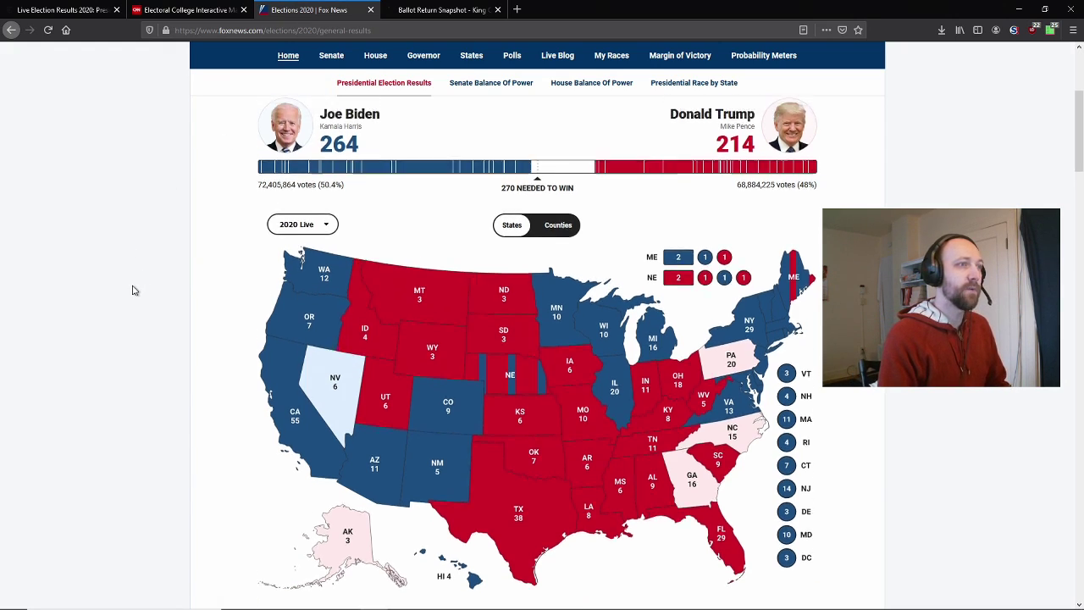
triple_click(261, 219)
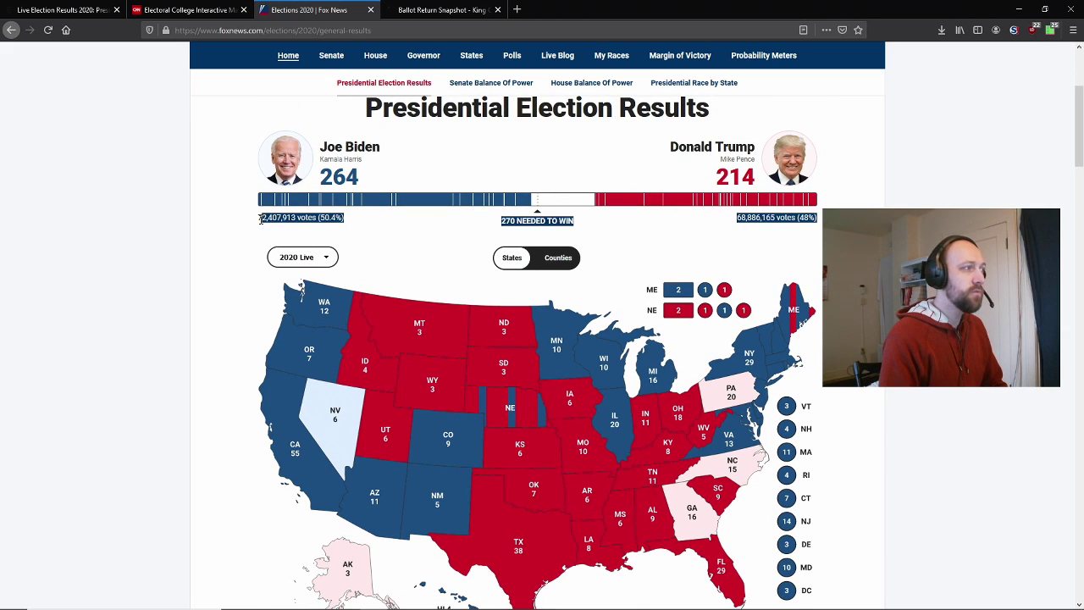
triple_click(740, 218)
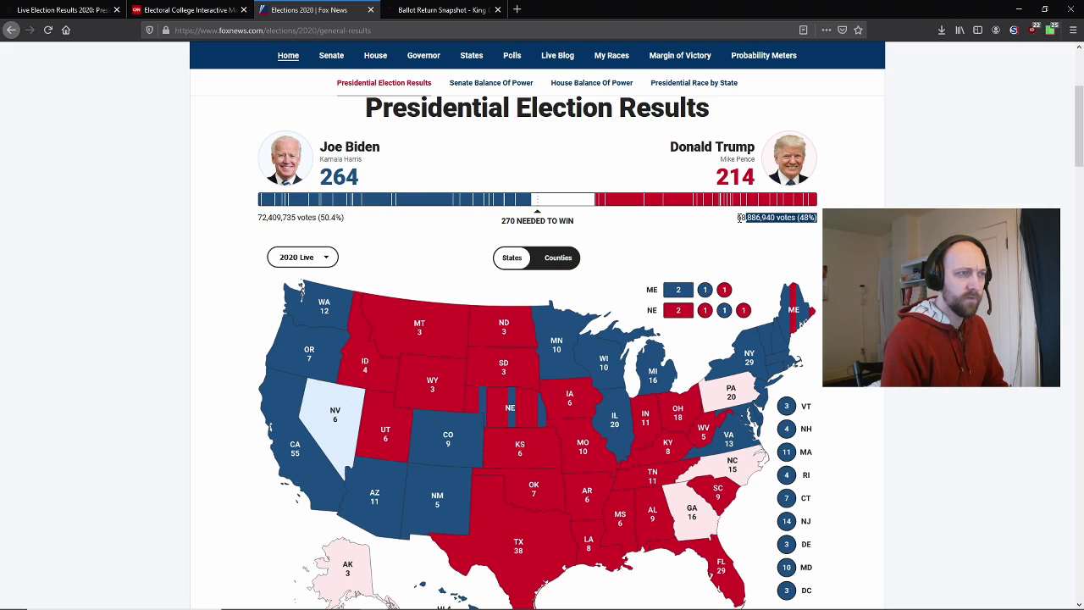
left_click(147, 237)
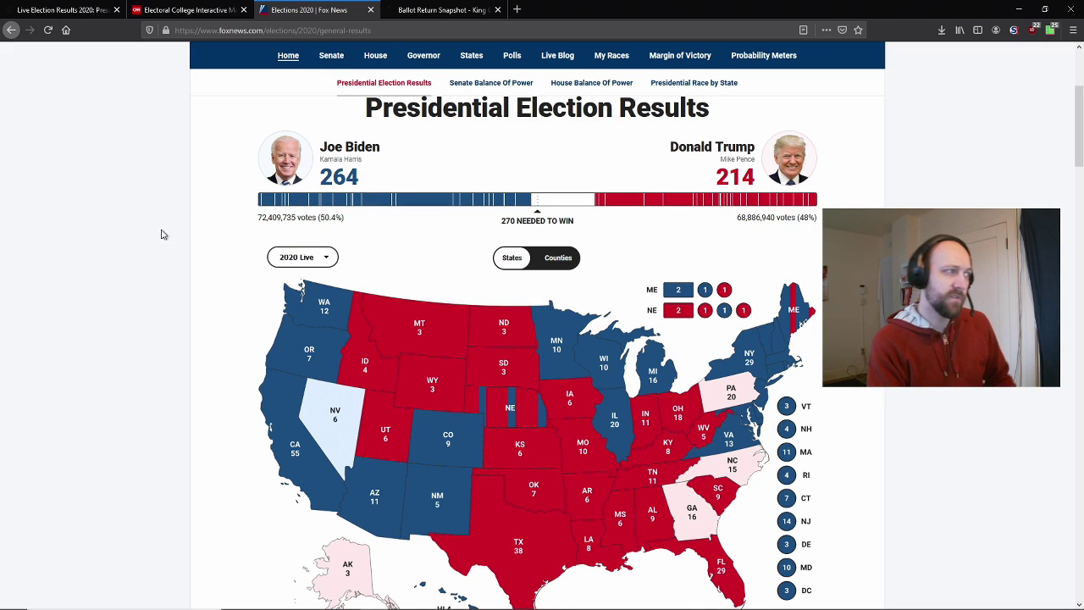
left_click_drag(260, 222, 796, 217)
left_click(742, 222)
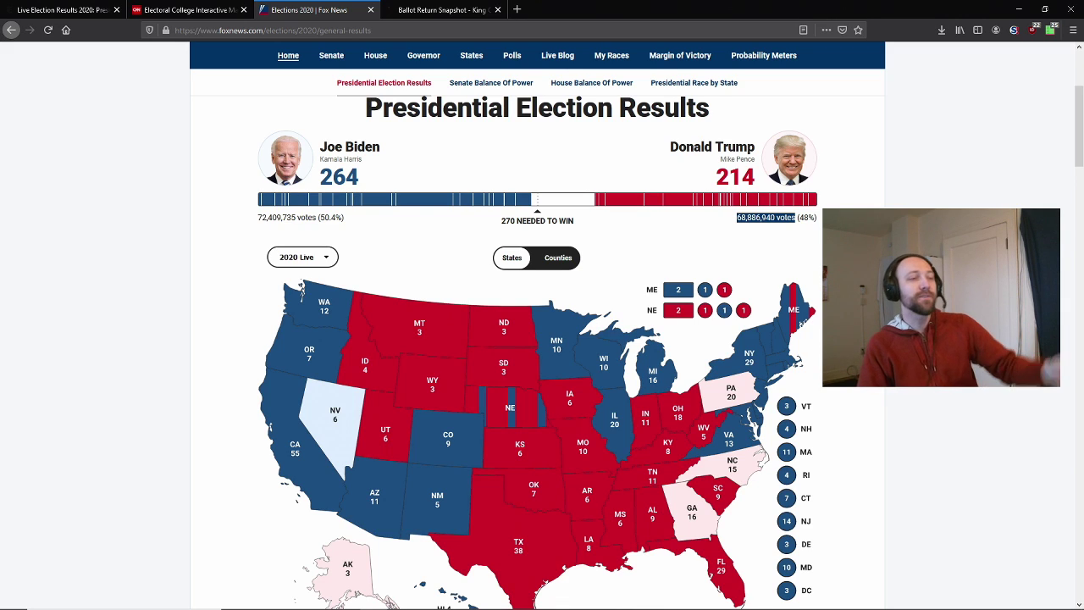
Step: Show Fox News's presidential results map by counties and check Nevada's vote details on the New York Times map
scroll(150, 358, "down", 2)
scroll(150, 358, "down", 2)
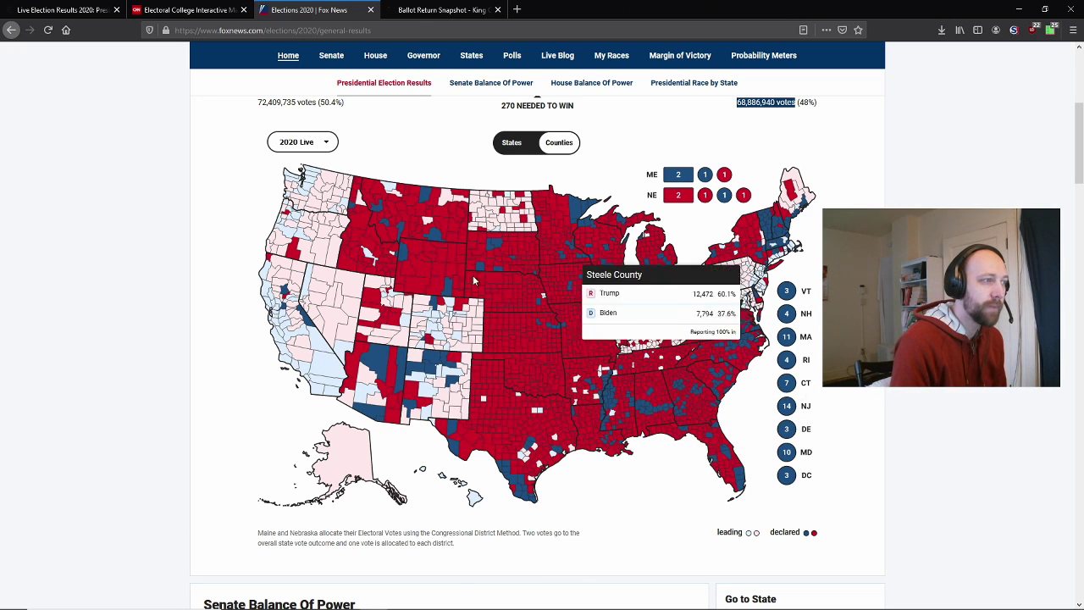
left_click(186, 9)
left_click(64, 9)
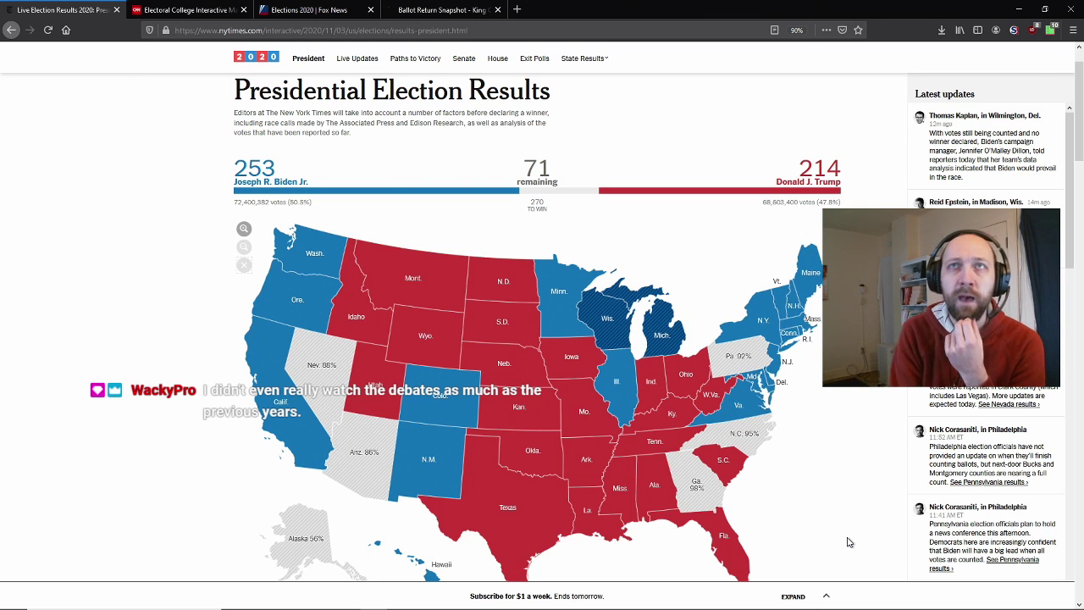
scroll(880, 503, "down", 1)
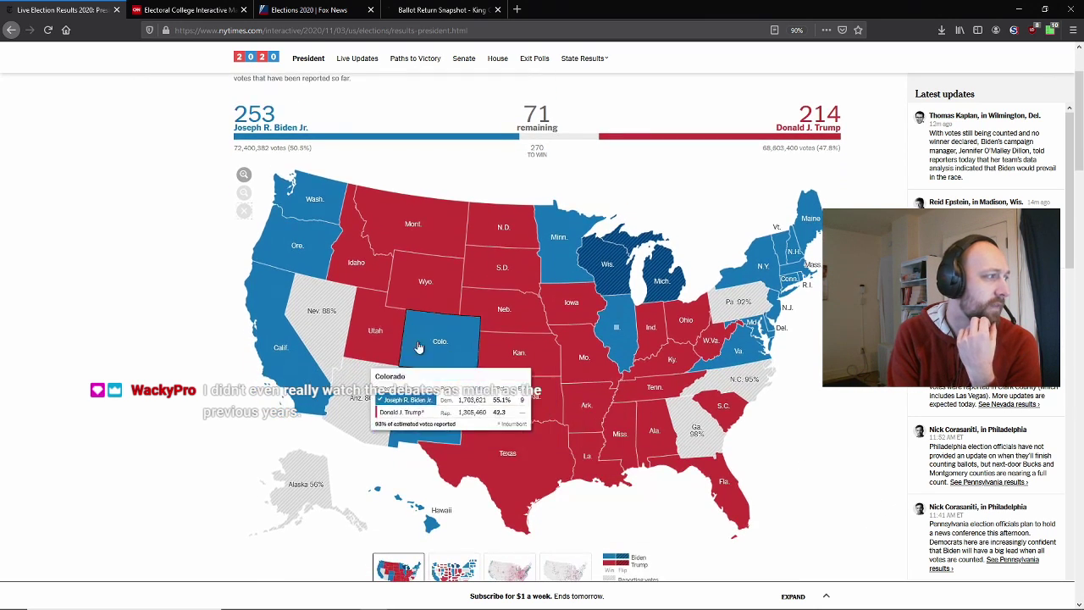
mouse_move(329, 303)
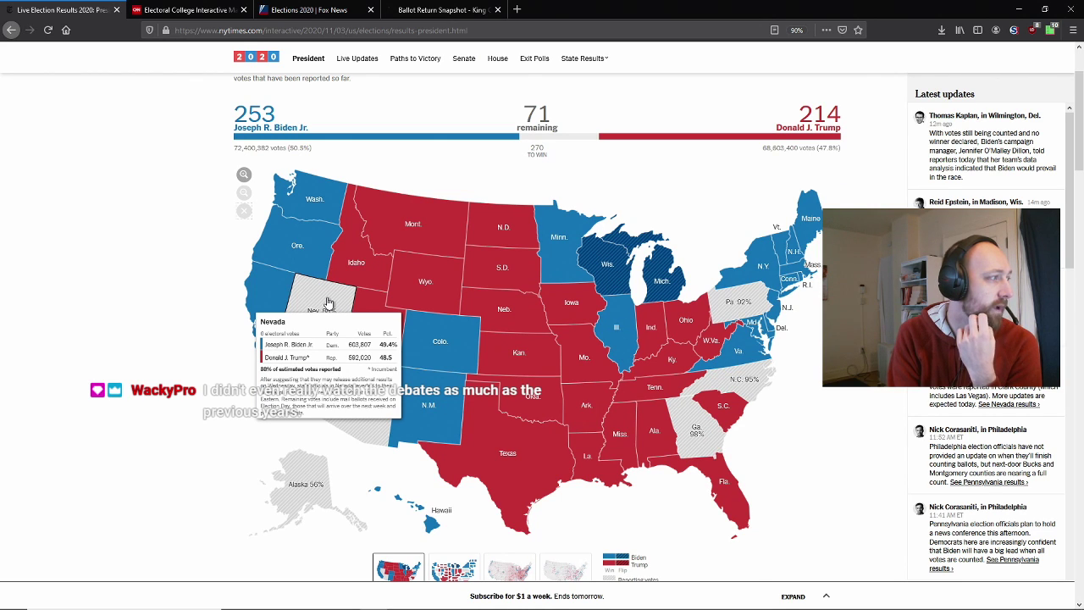
Step: Switch to the elections spreadsheet in LibreOffice Calc, highlight the NV projection block, and minimize the spreadsheet
left_click(400, 598)
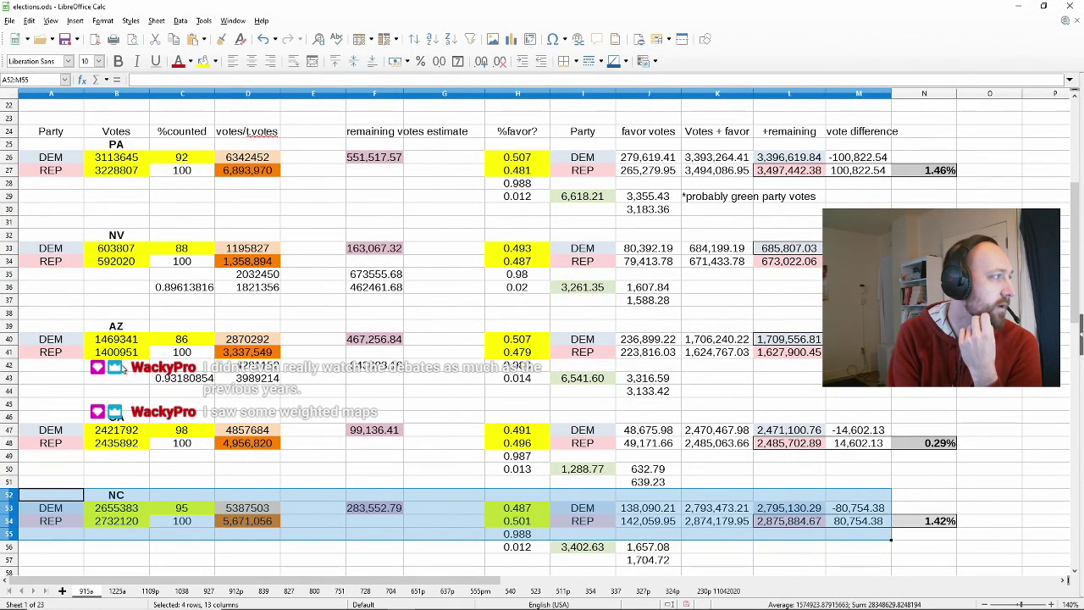
left_click_drag(48, 235, 924, 301)
left_click(990, 313)
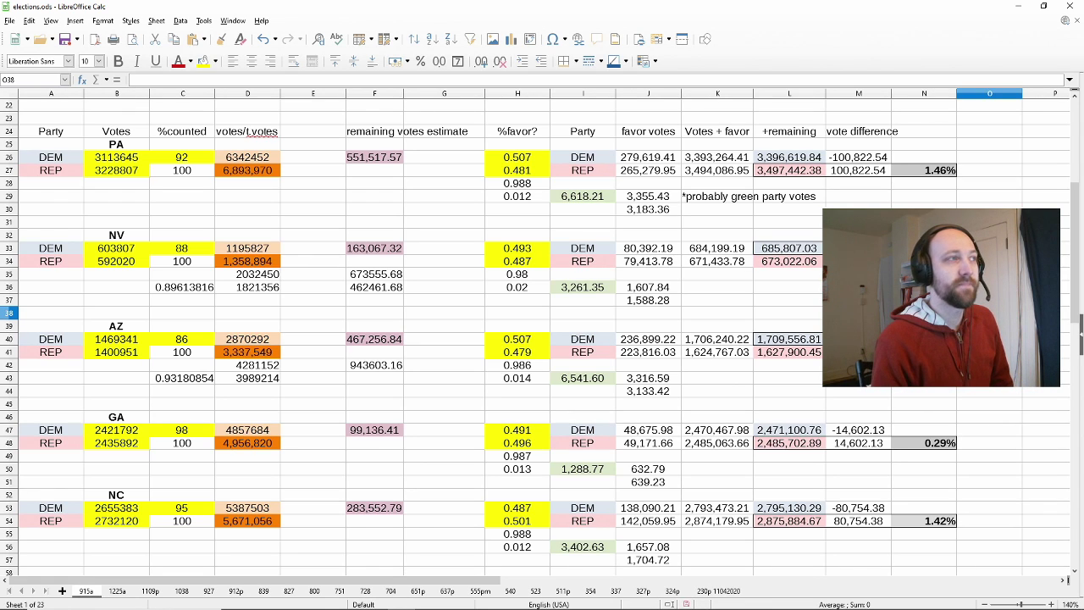
left_click(1017, 6)
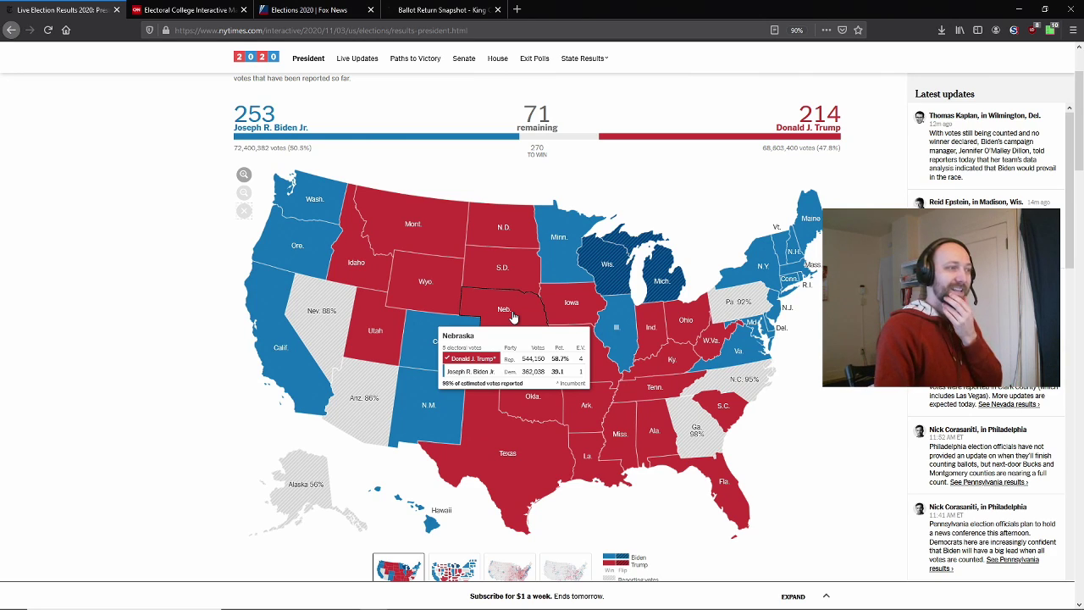
Step: Assign Nebraska's CD2, Nevada, Georgia, North Carolina and Pennsylvania to Solid Republican on CNN's Build Your Own map
left_click(191, 9)
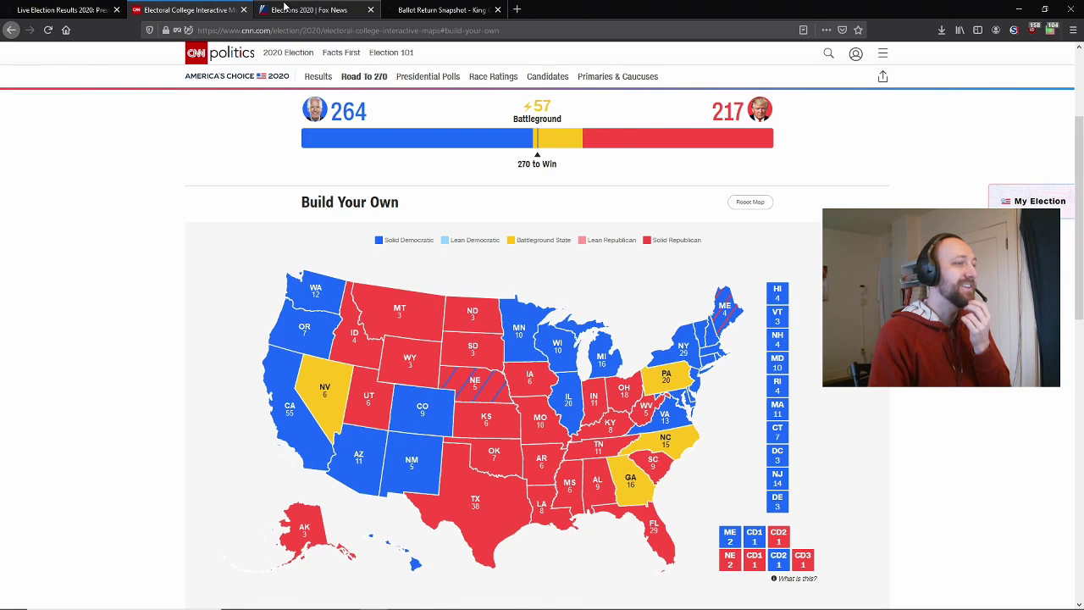
scroll(483, 322, "down", 1)
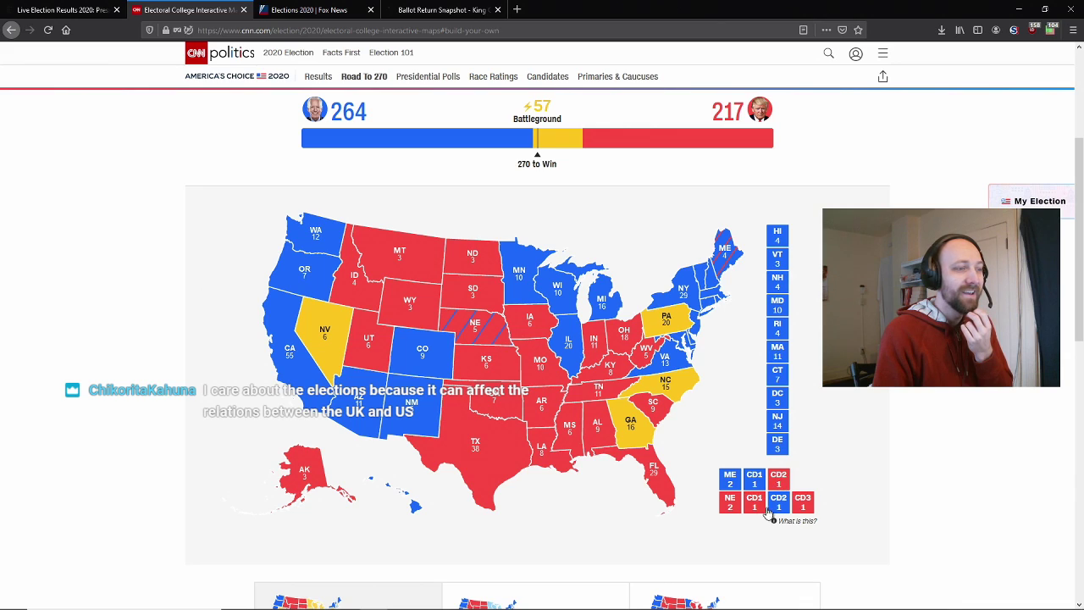
left_click(780, 507)
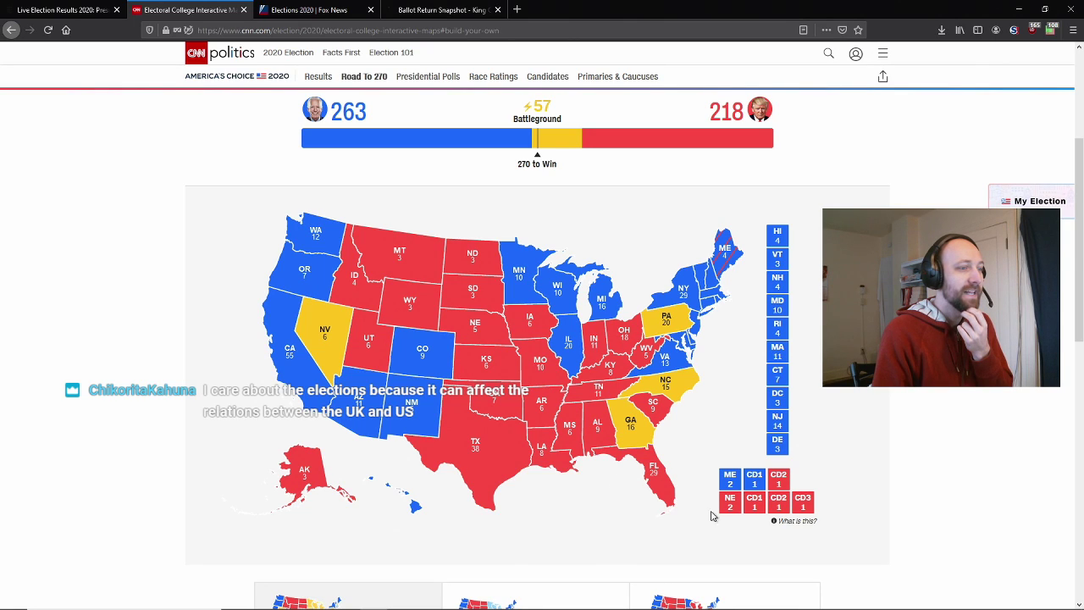
left_click(330, 336)
left_click(627, 427)
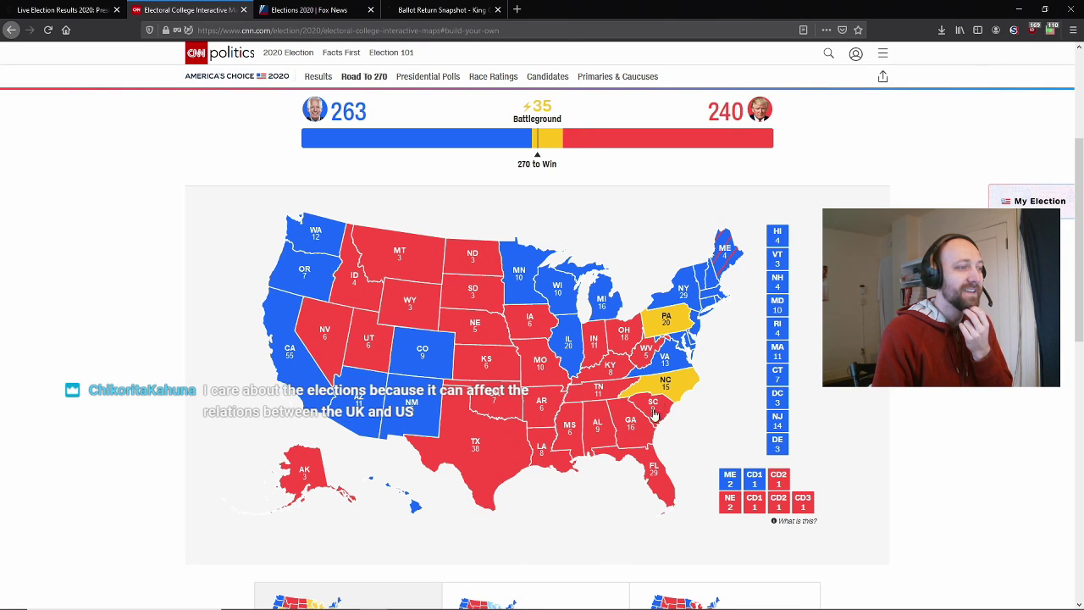
left_click(666, 388)
left_click(667, 320)
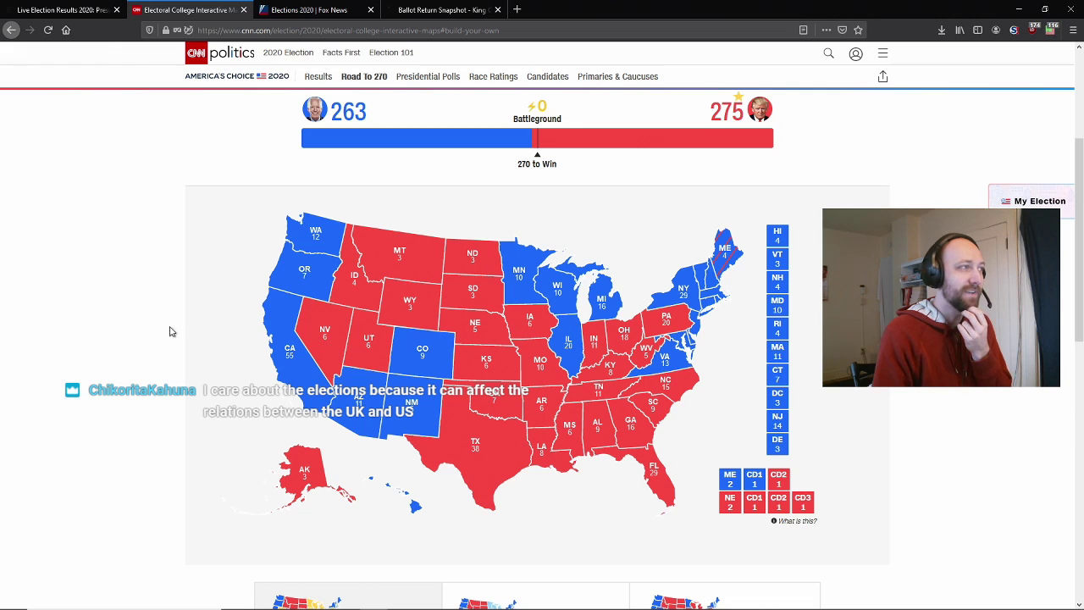
Step: Switch Georgia to Solid Democratic as a test, and set Georgia and North Carolina to Battleground State
scroll(194, 336, "up", 1)
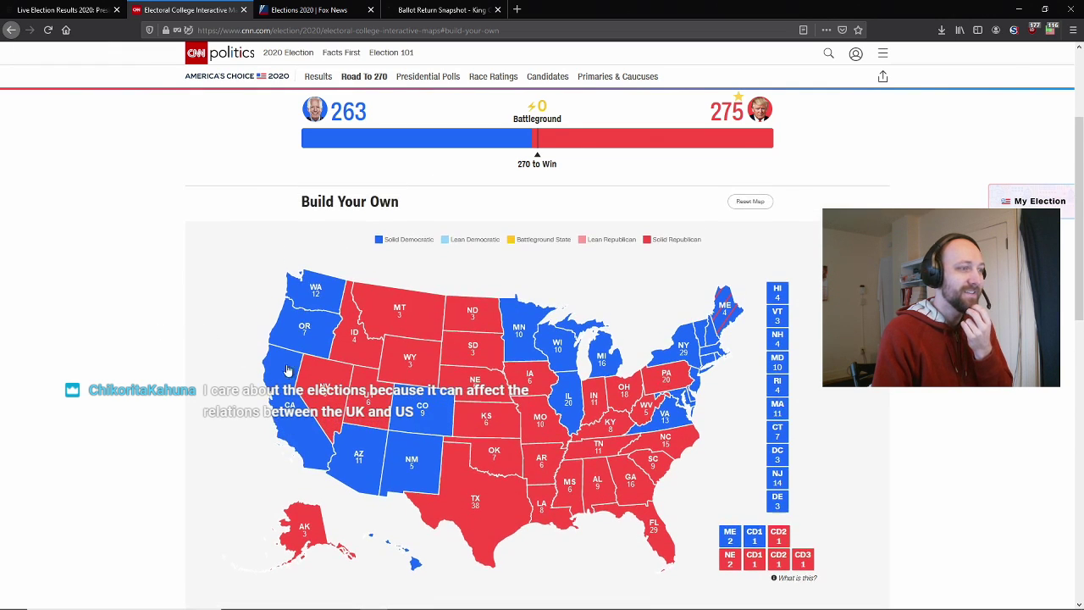
left_click(628, 485)
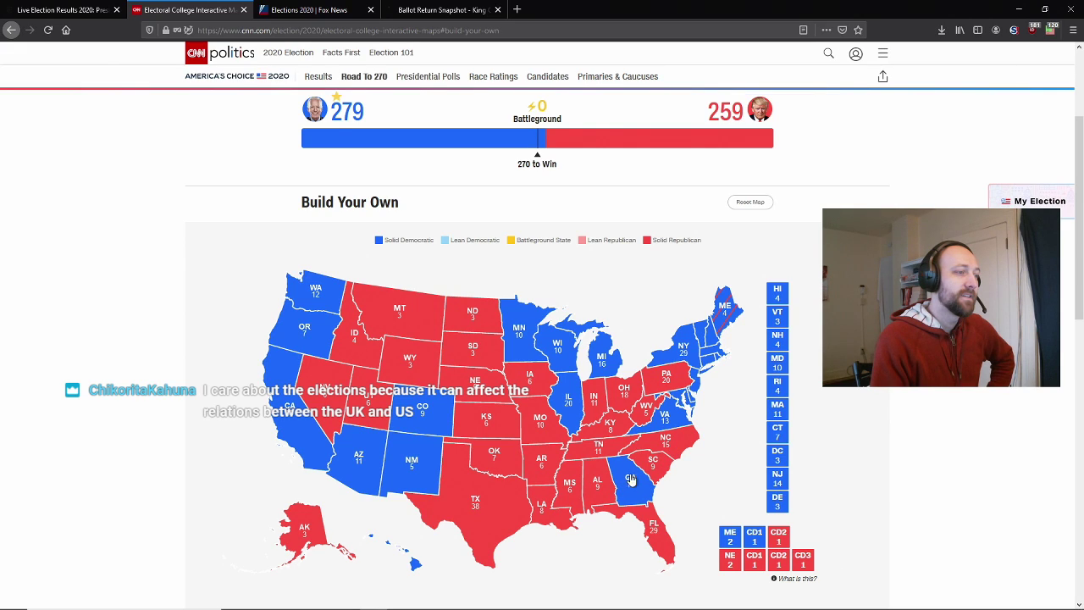
left_click(632, 479)
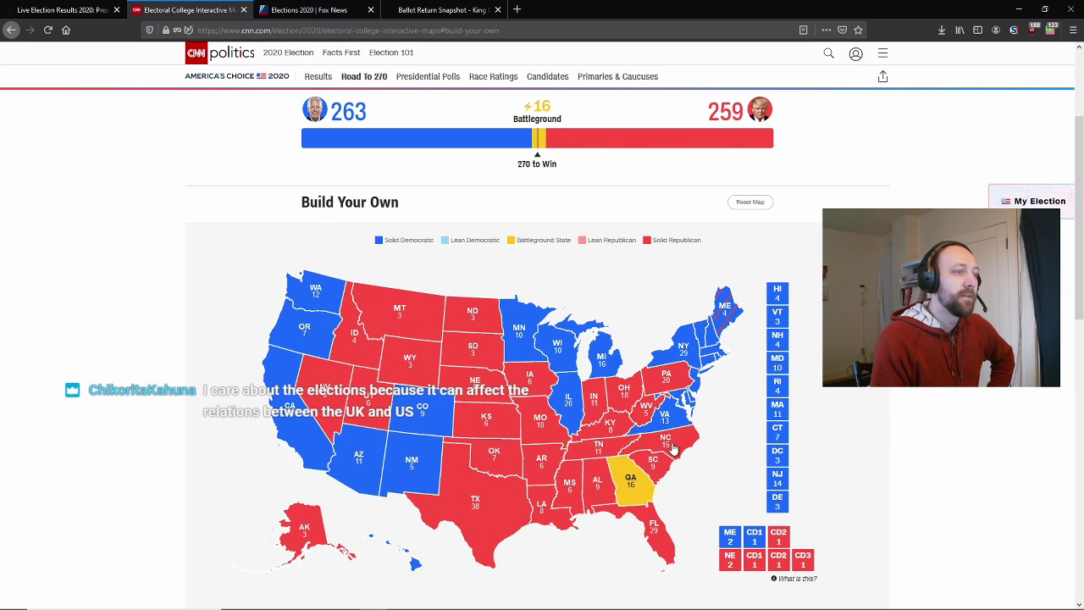
left_click(674, 447)
left_click(675, 449)
left_click(675, 449)
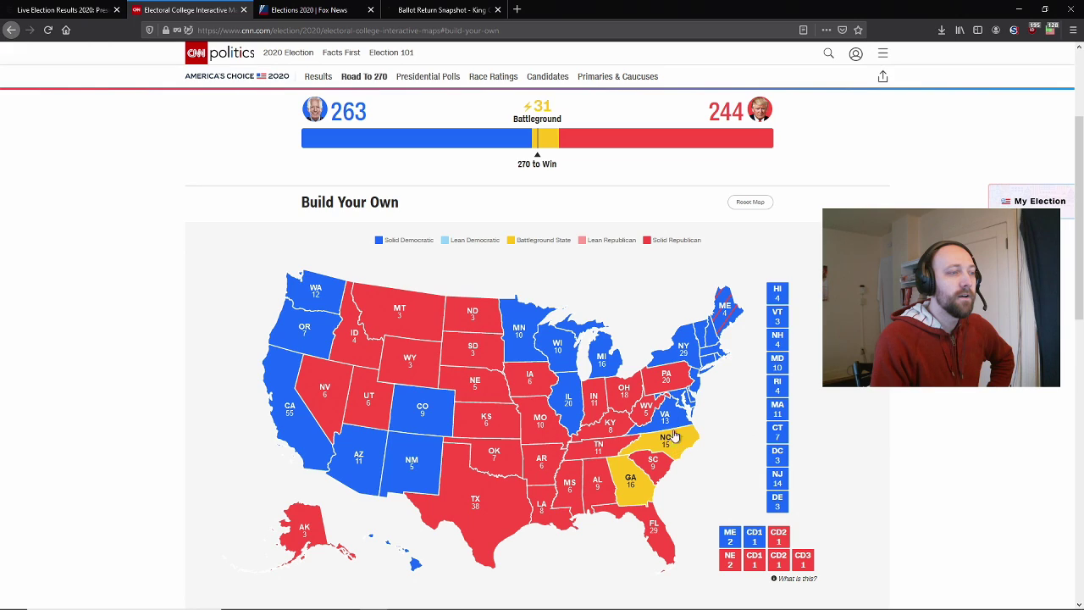
Step: Mark Pennsylvania as a battleground state on the Build Your Own electoral map
left_click(661, 386)
left_click(662, 387)
left_click(662, 387)
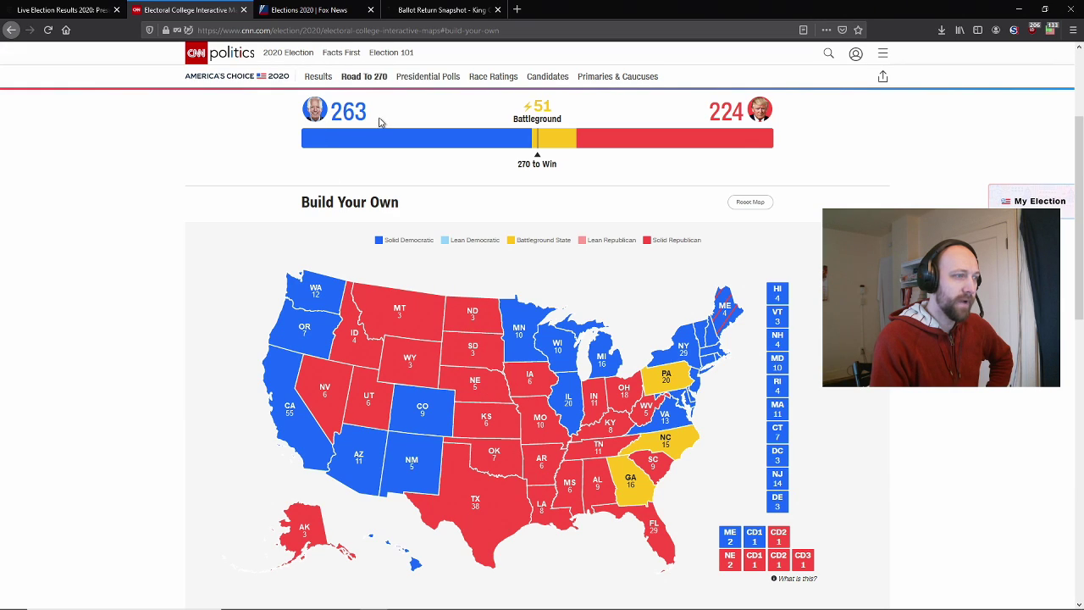
Step: Mark Nevada as Solid Democratic on the electoral map
left_click(319, 395)
left_click(318, 395)
left_click(318, 394)
left_click(318, 395)
left_click(319, 395)
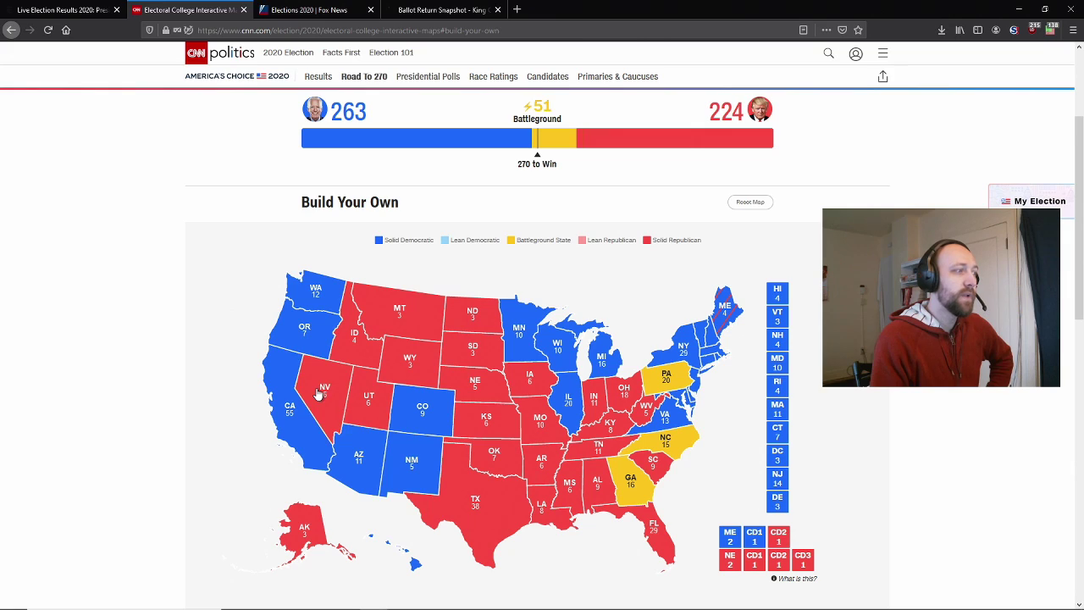
left_click(320, 395)
left_click(321, 396)
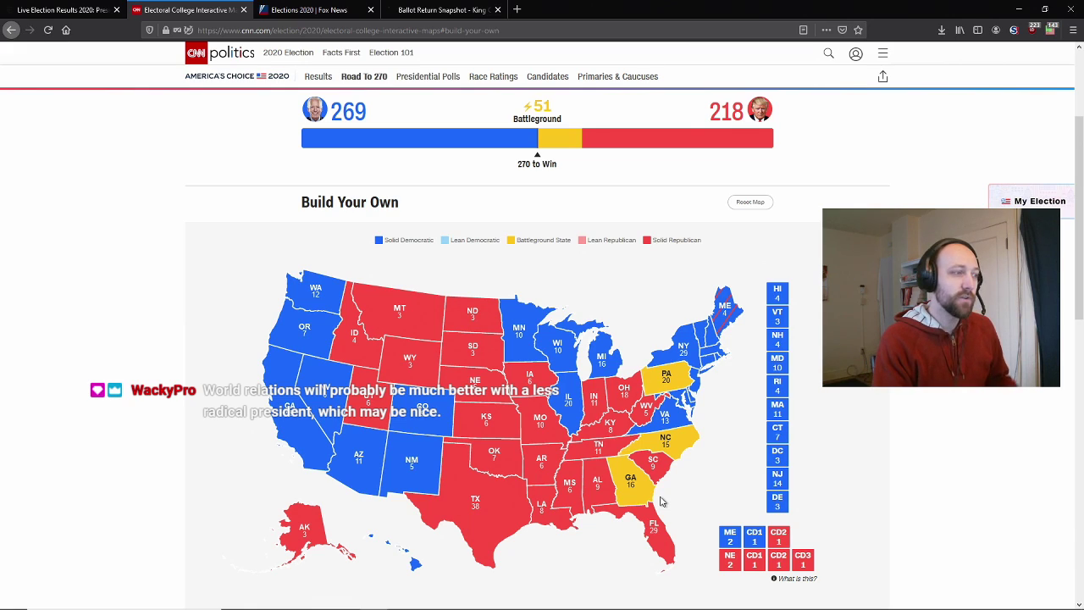
Step: Mark Nebraska's CD2 district as Solid Democratic and Nevada as a battleground state
left_click(779, 560)
left_click(781, 562)
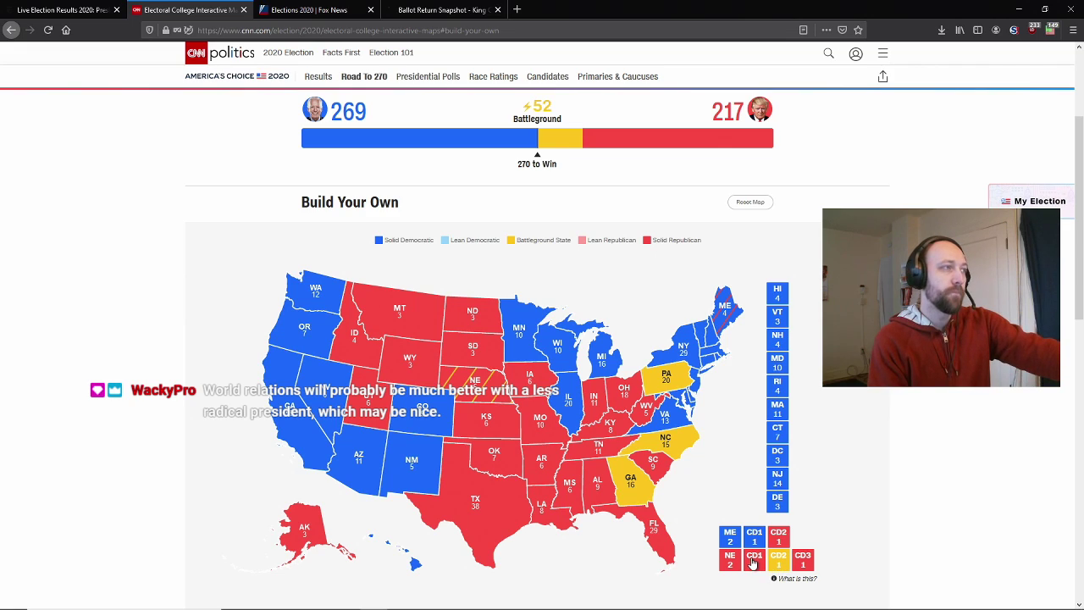
left_click(322, 393)
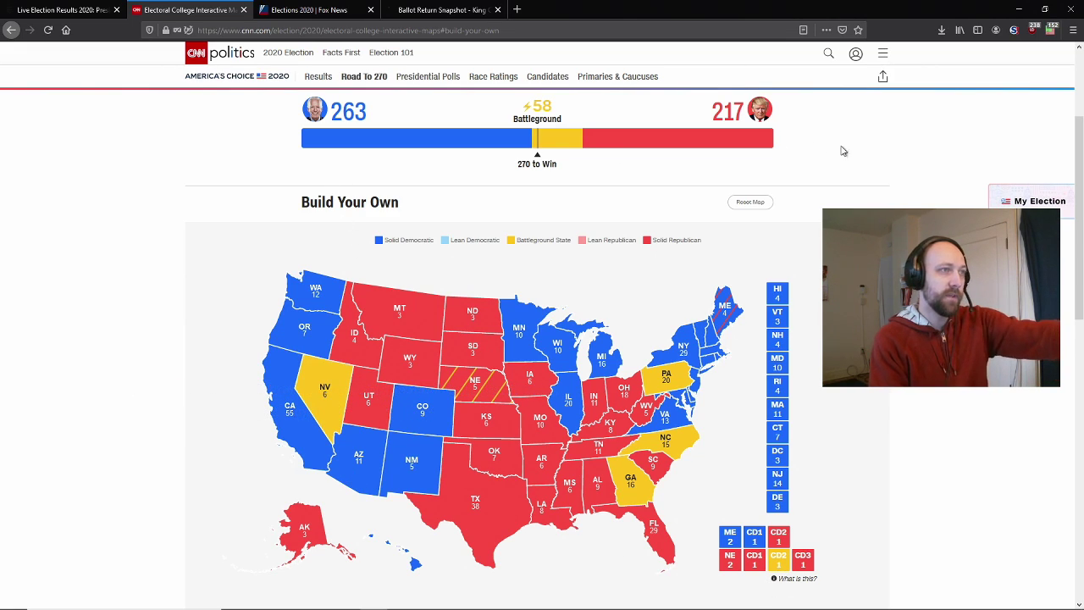
left_click(778, 559)
left_click(781, 562)
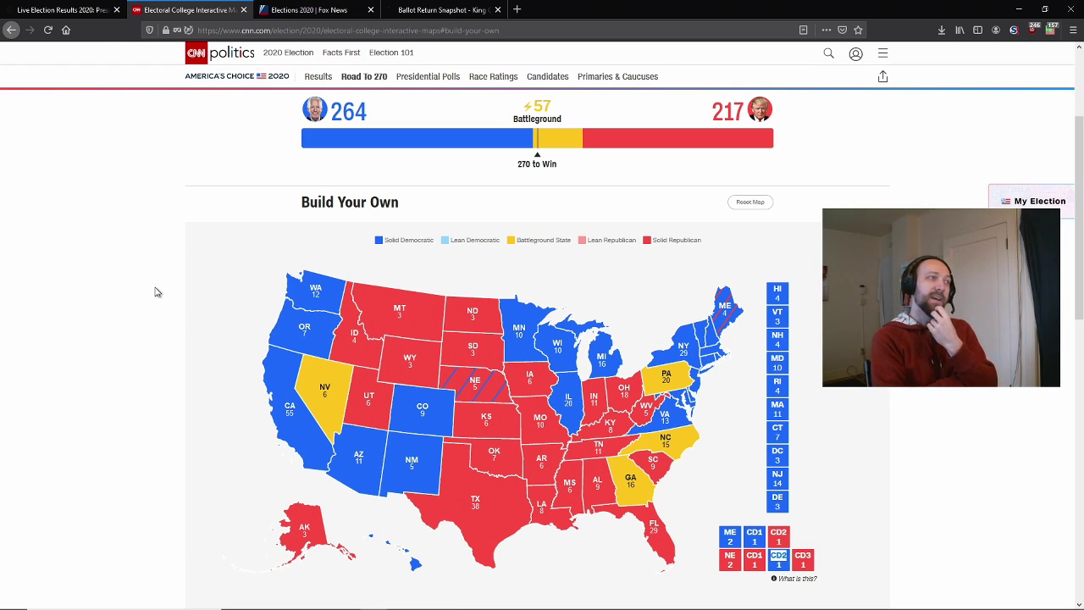
Step: Mark Texas and Florida as Solid Democratic on the electoral map
left_click(513, 526)
left_click(514, 526)
left_click(657, 544)
left_click(657, 543)
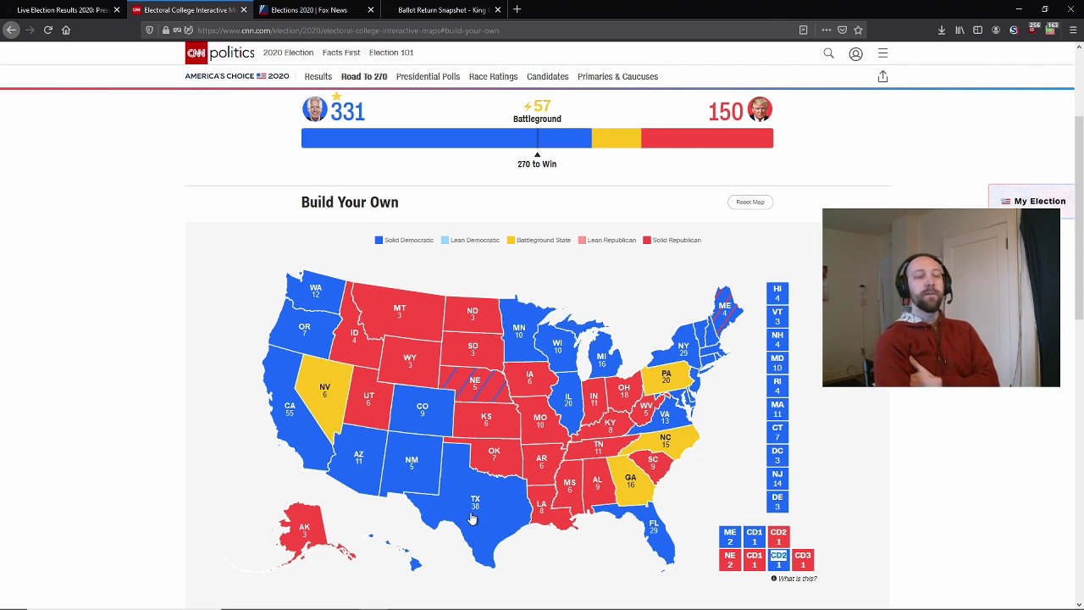
Step: Return Texas and Florida to Solid Republican on the electoral map
left_click(483, 523)
left_click(483, 523)
left_click(483, 524)
left_click(659, 537)
left_click(659, 537)
left_click(659, 537)
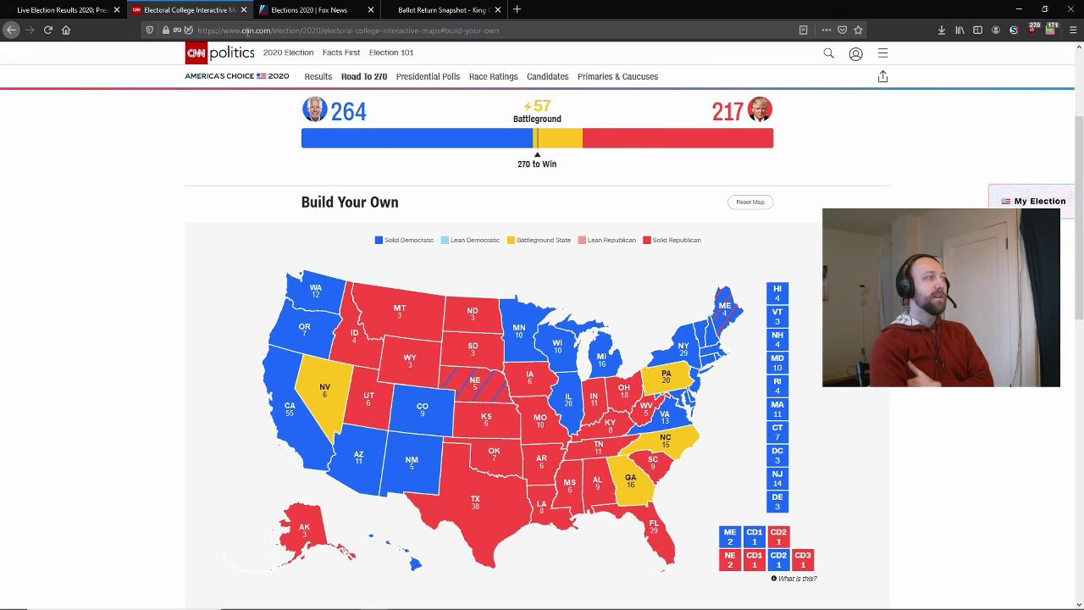
Step: Check Florida's results on the New York Times map, then locate the FL block in the elections.ods spreadsheet in LibreOffice Calc
left_click(63, 10)
mouse_move(731, 495)
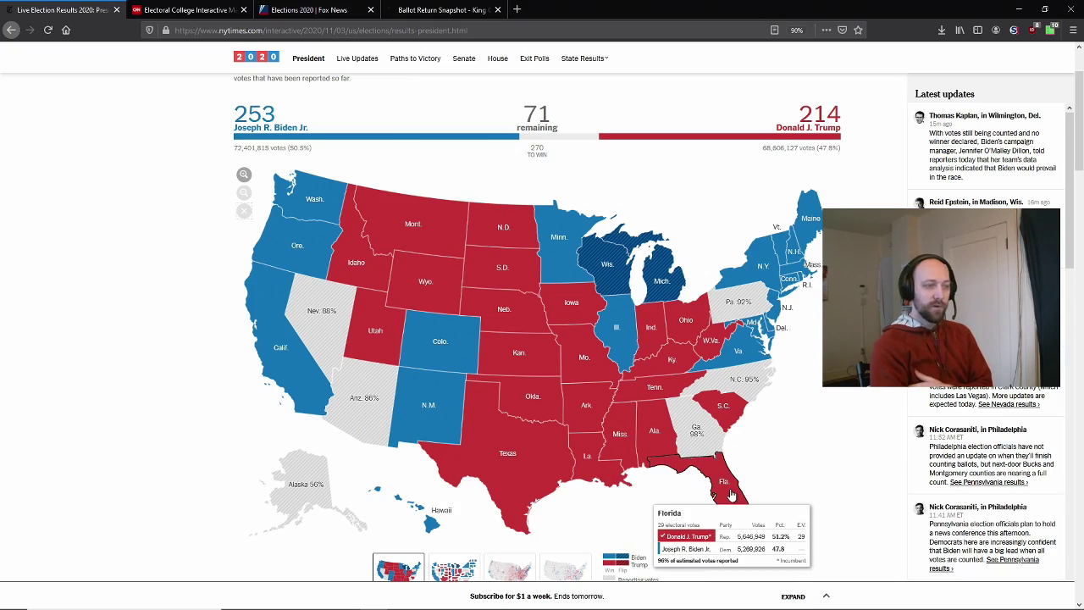
left_click(400, 599)
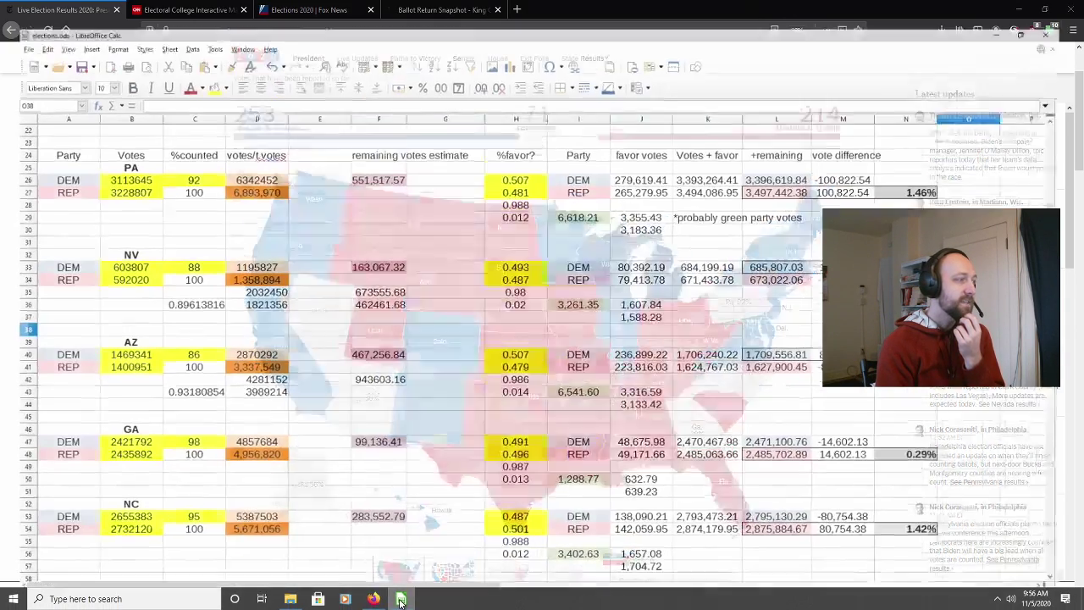
scroll(322, 441, "down", 8)
left_click(52, 302)
left_click_drag(55, 303, 924, 364)
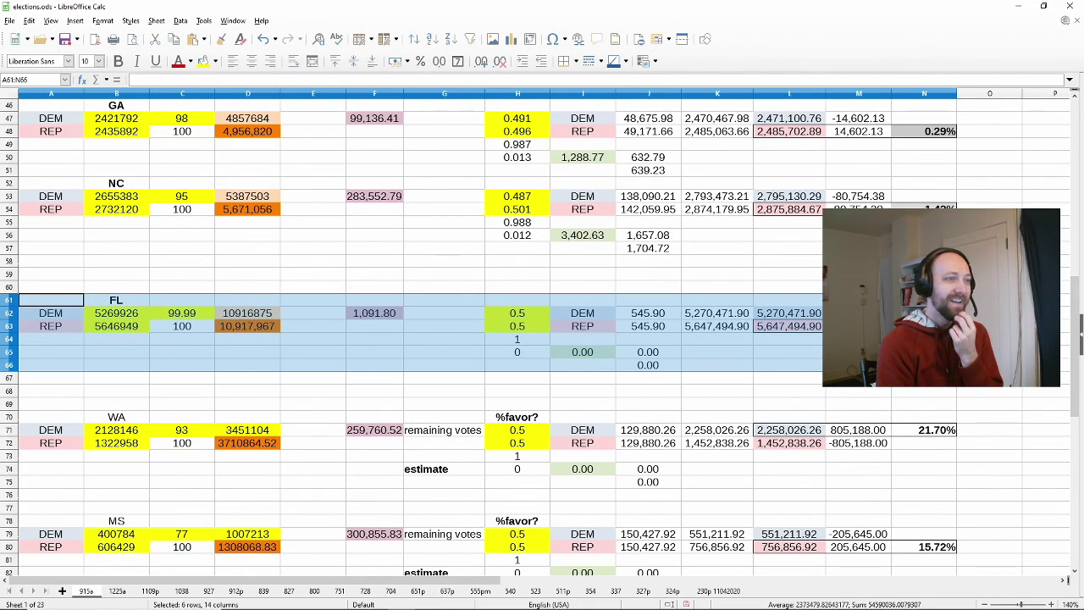
left_click(872, 381)
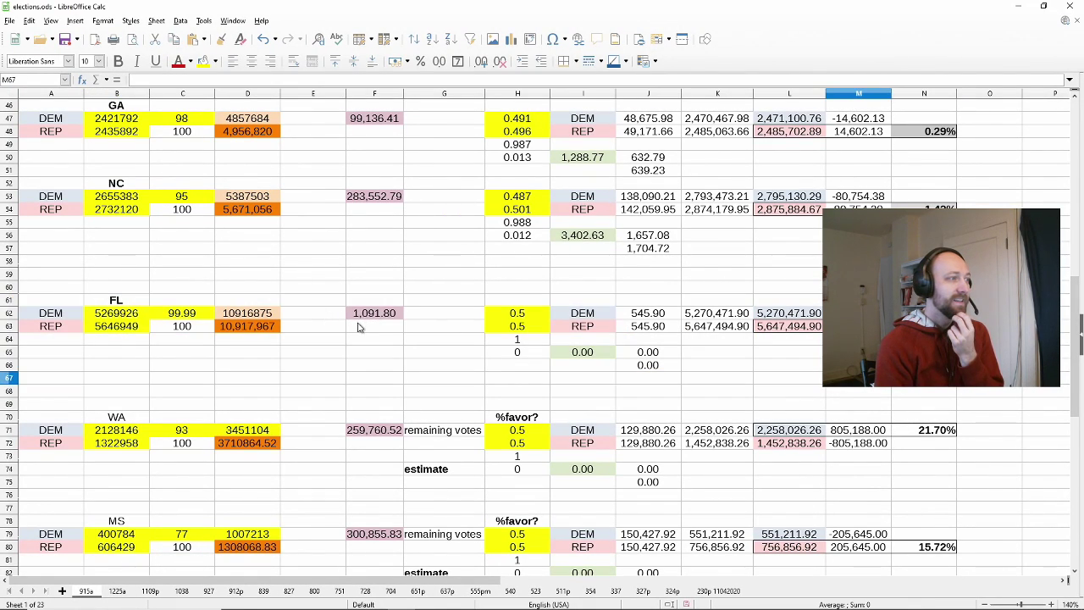
Step: Look up Florida's reported vote percentage on the New York Times map and set the FL DEM %counted cell to 96 in LibreOffice Calc
left_click(182, 315)
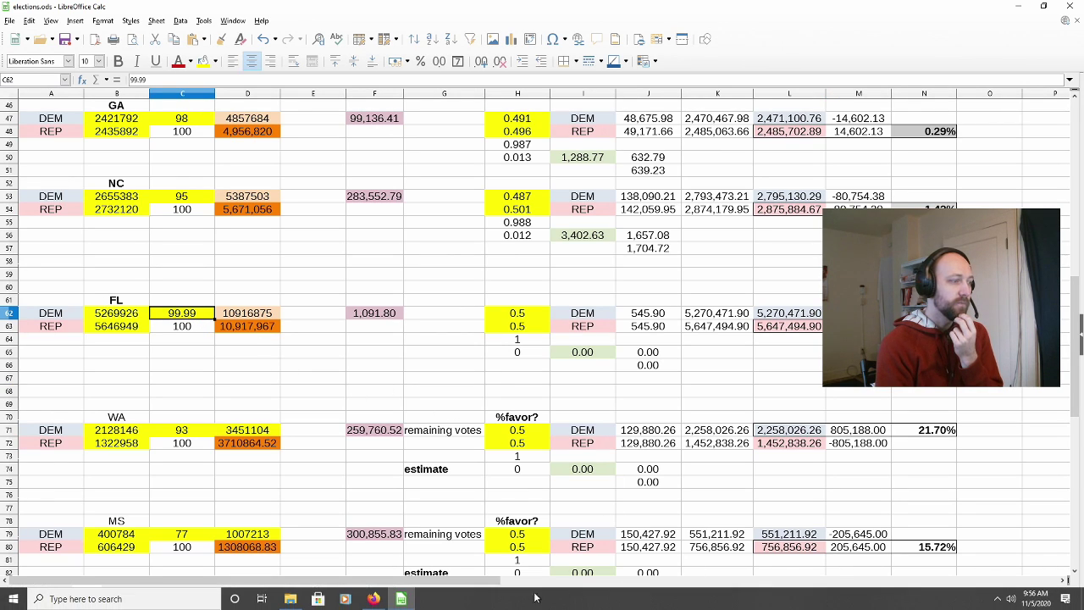
left_click(373, 605)
mouse_move(732, 498)
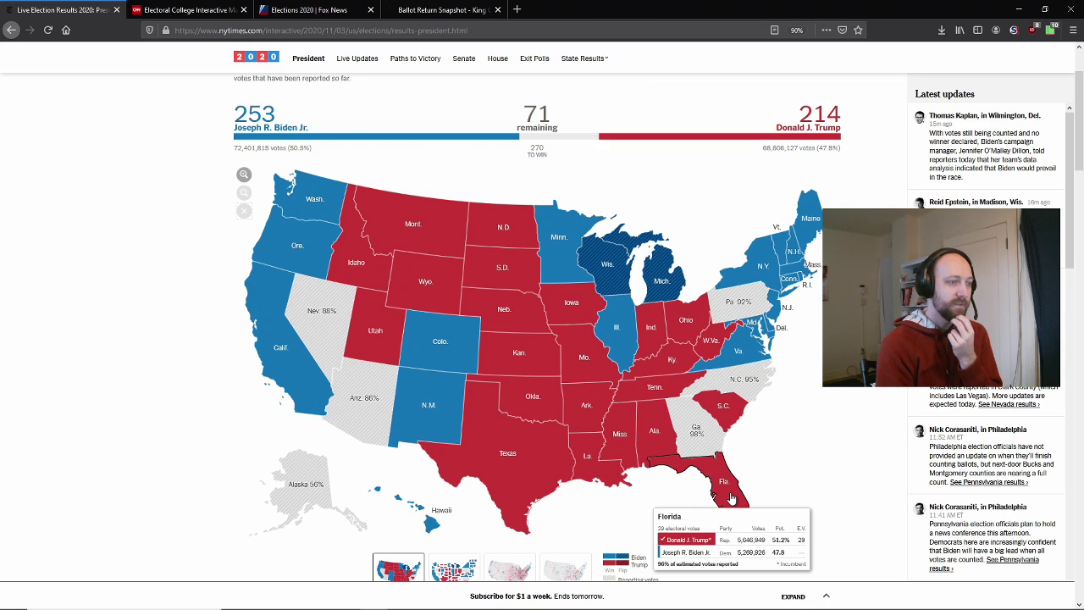
left_click(402, 602)
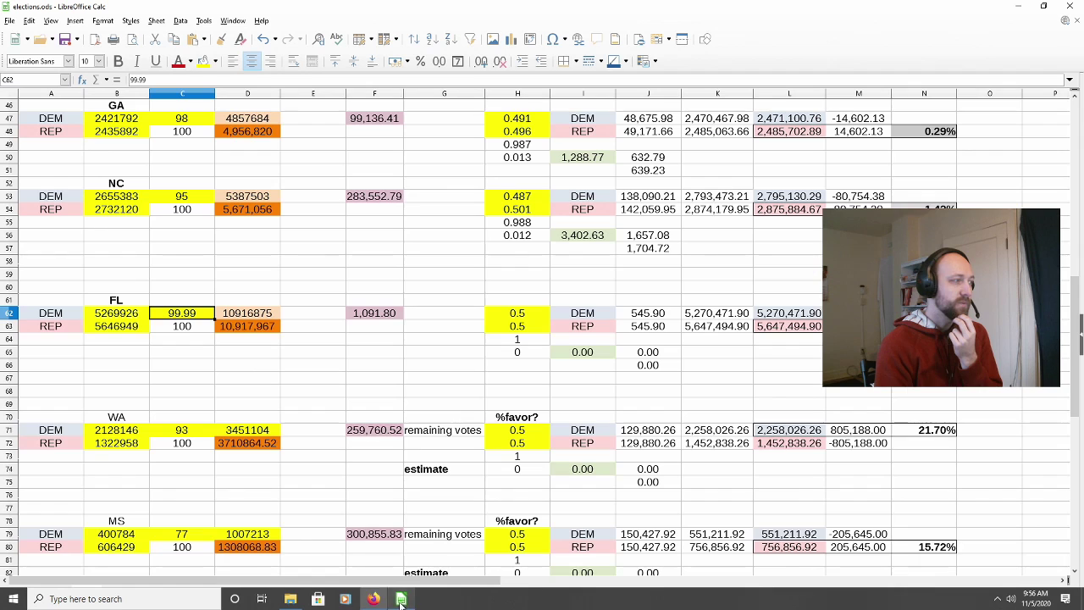
type("96")
key("Return")
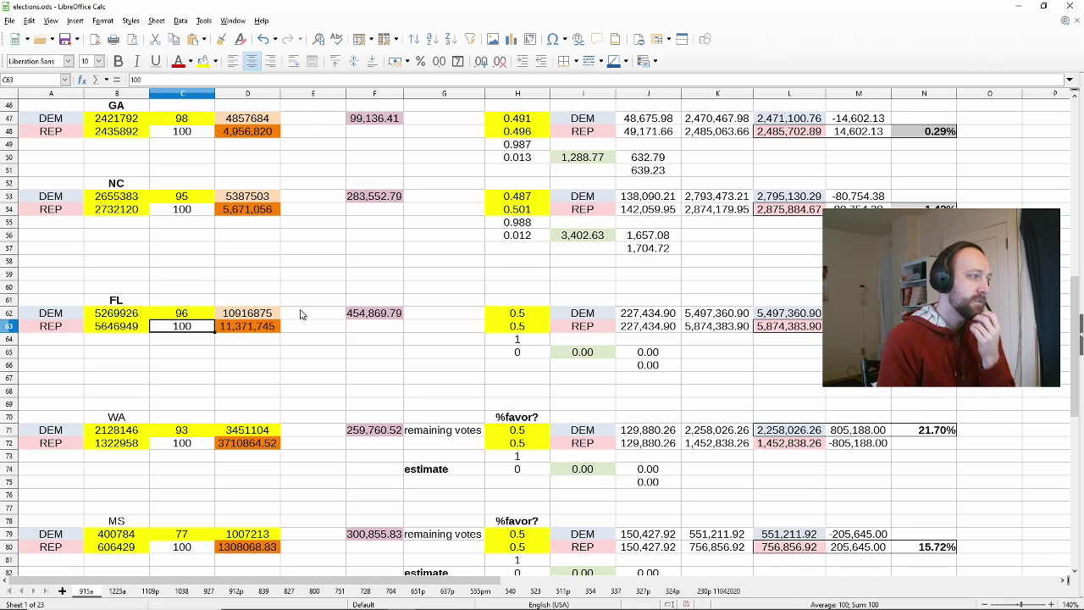
Step: Inspect Florida's remaining votes estimate, Republican vote difference and percentage margin
left_click(377, 314)
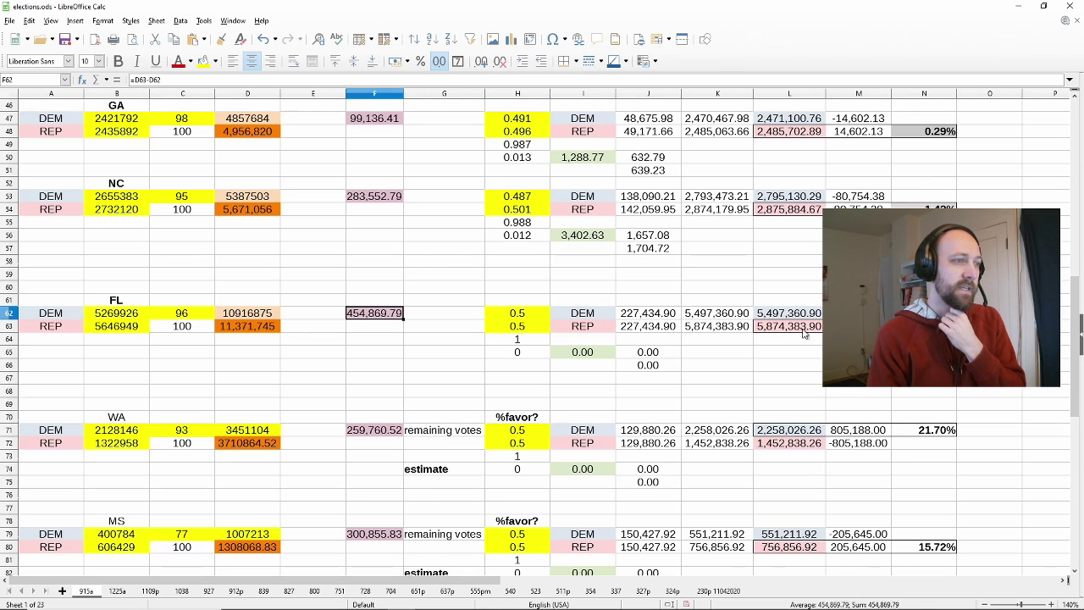
left_click(858, 326)
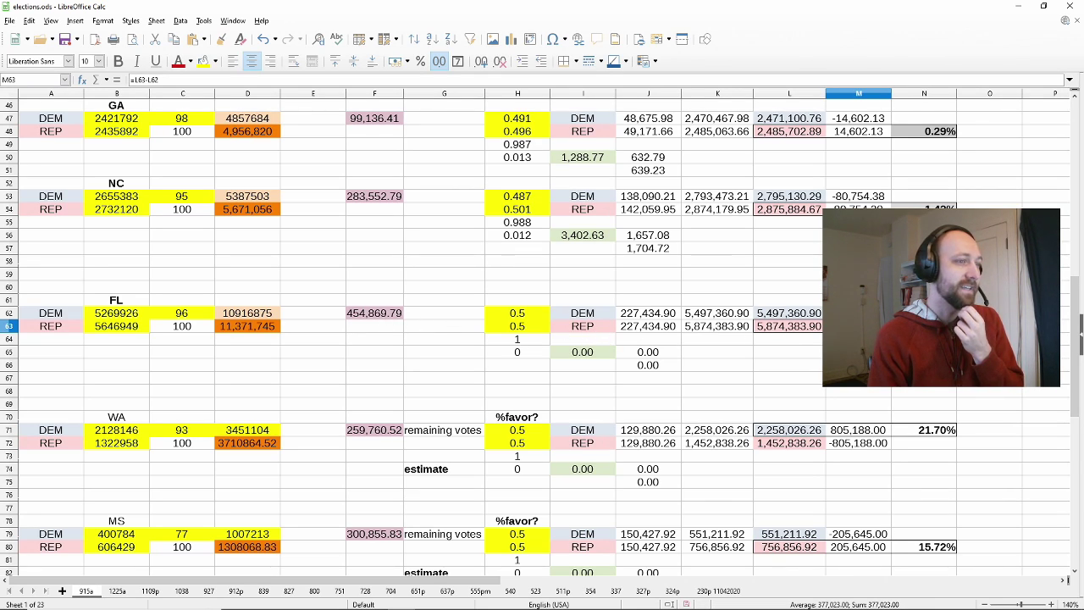
left_click(924, 326)
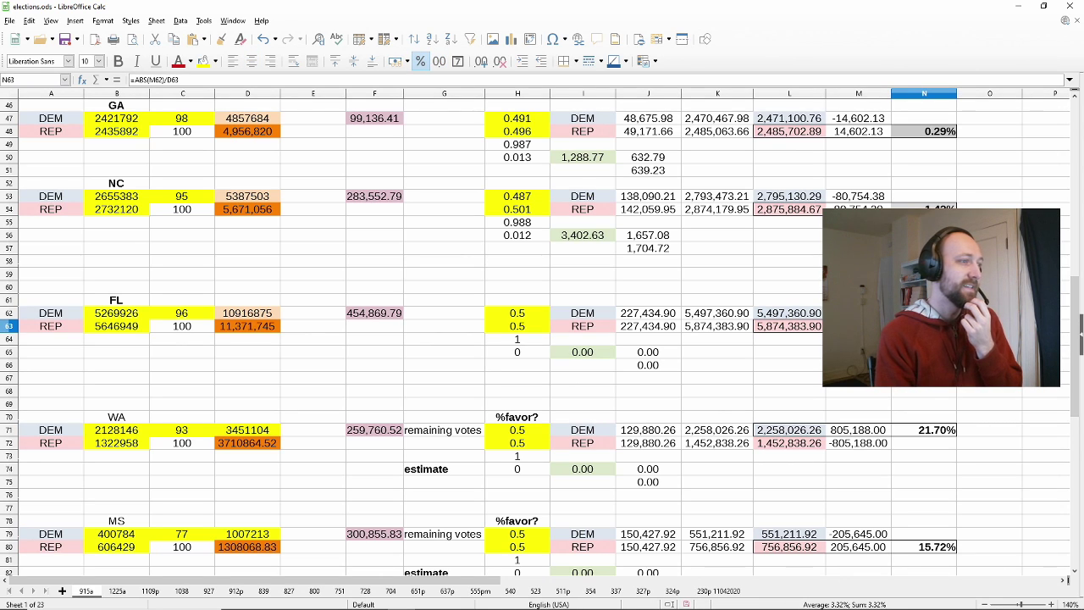
scroll(835, 408, "up", 2)
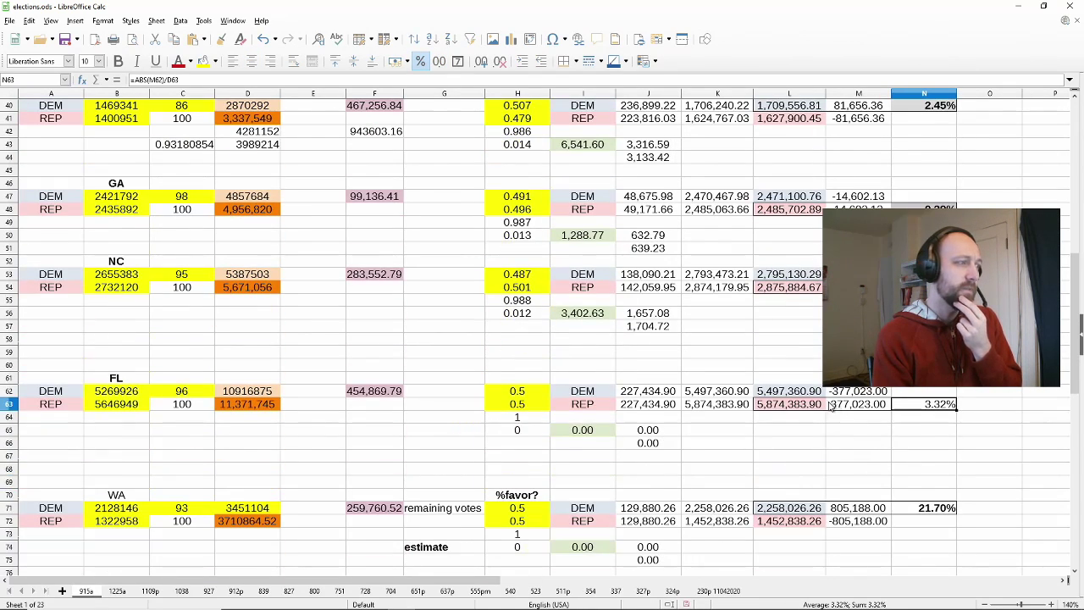
Step: Set Florida's %favor values to 0.7 for DEM and 0.3 for REP
left_click(527, 392)
type("0.7")
key("Return")
type("0.3")
key("Return")
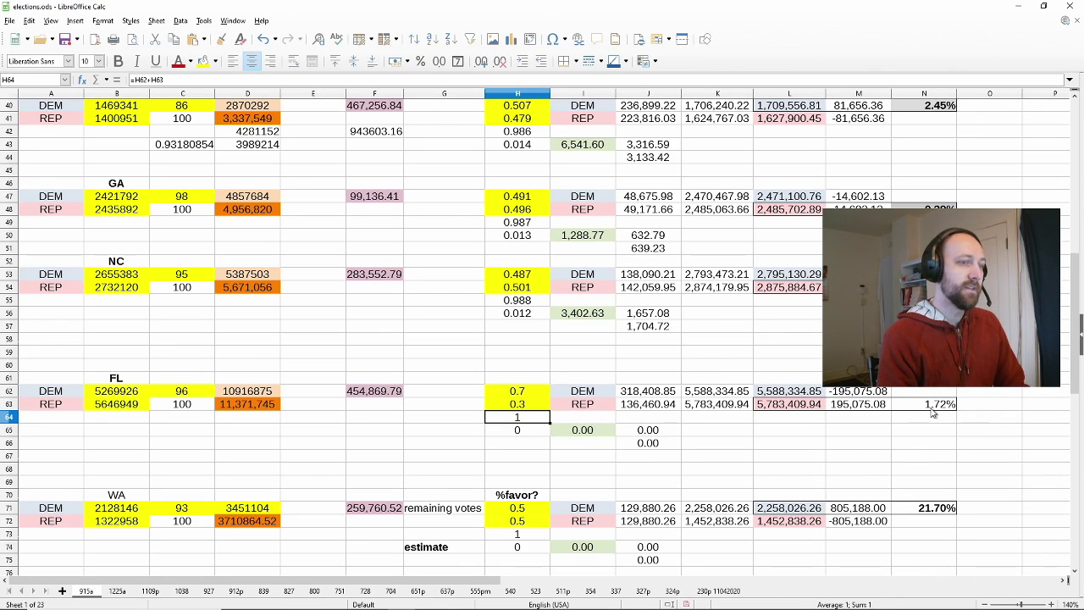
Step: Review Florida's percentage margin, %favor split and vote difference across the whole FL block
left_click(932, 406)
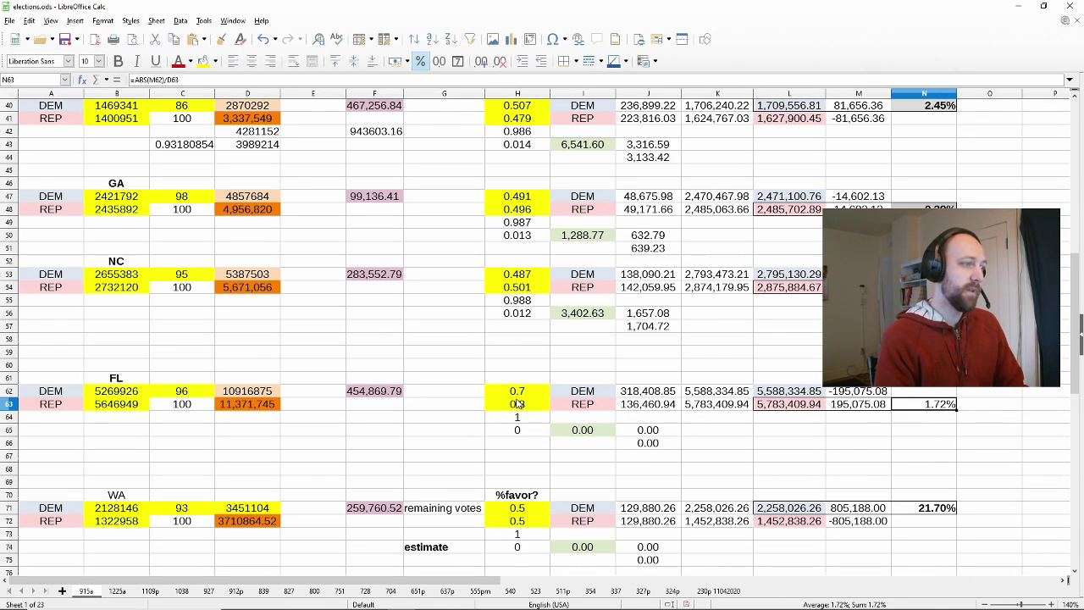
left_click_drag(77, 366, 952, 461)
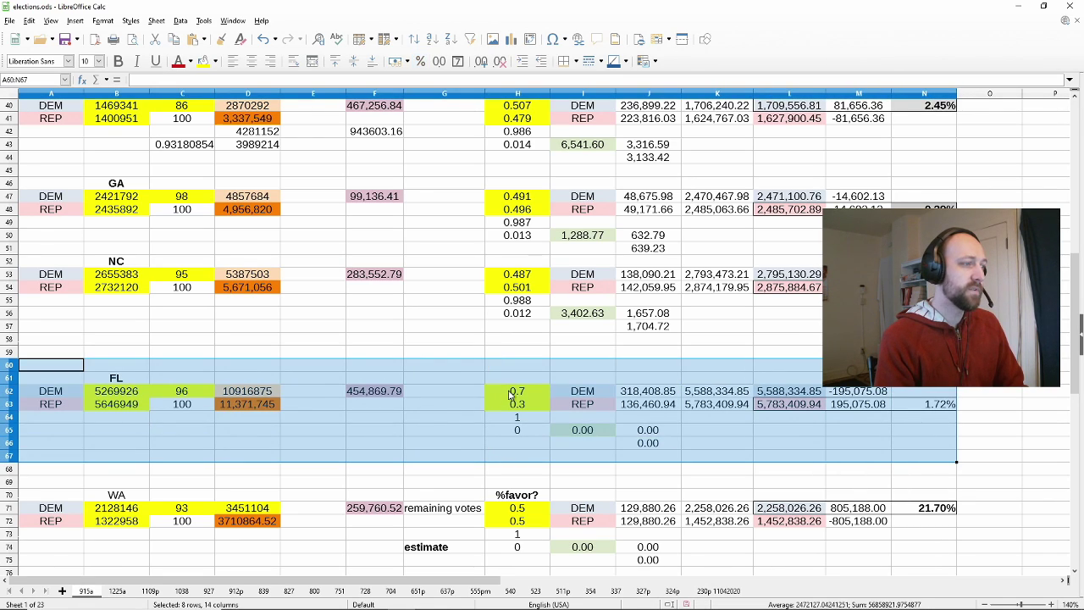
left_click(518, 392)
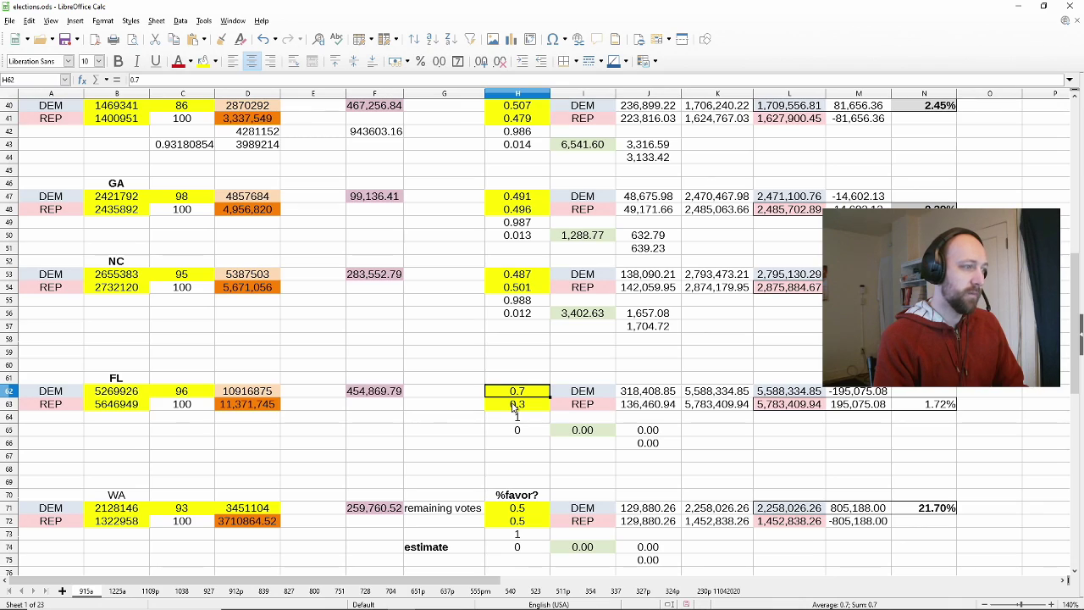
left_click(513, 407)
key("shift+Up")
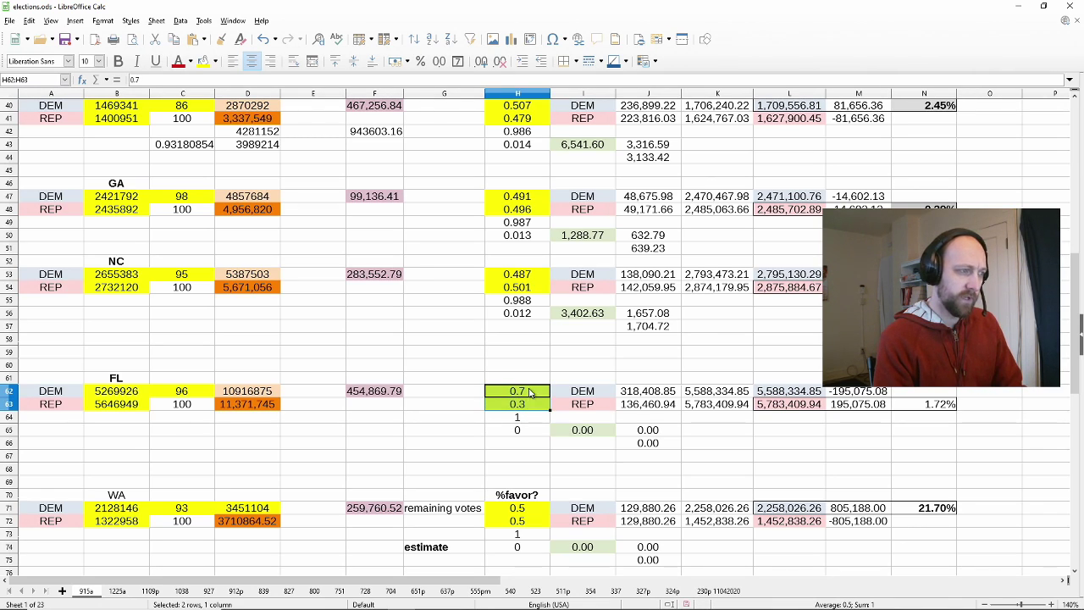
left_click(843, 410)
left_click(929, 410)
left_click(56, 383)
left_click_drag(55, 383, 936, 438)
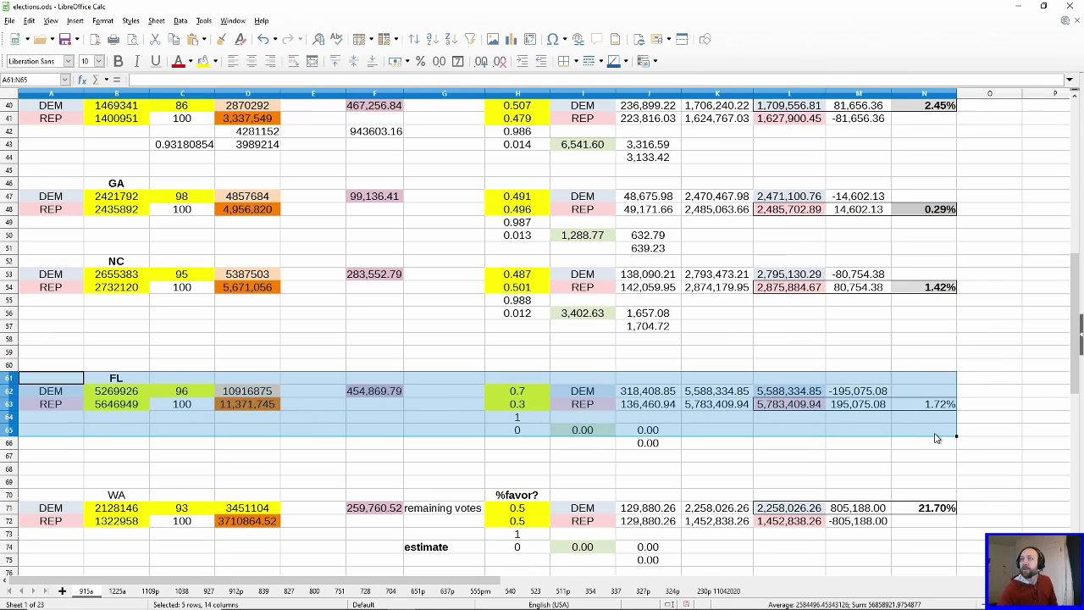
left_click(764, 475)
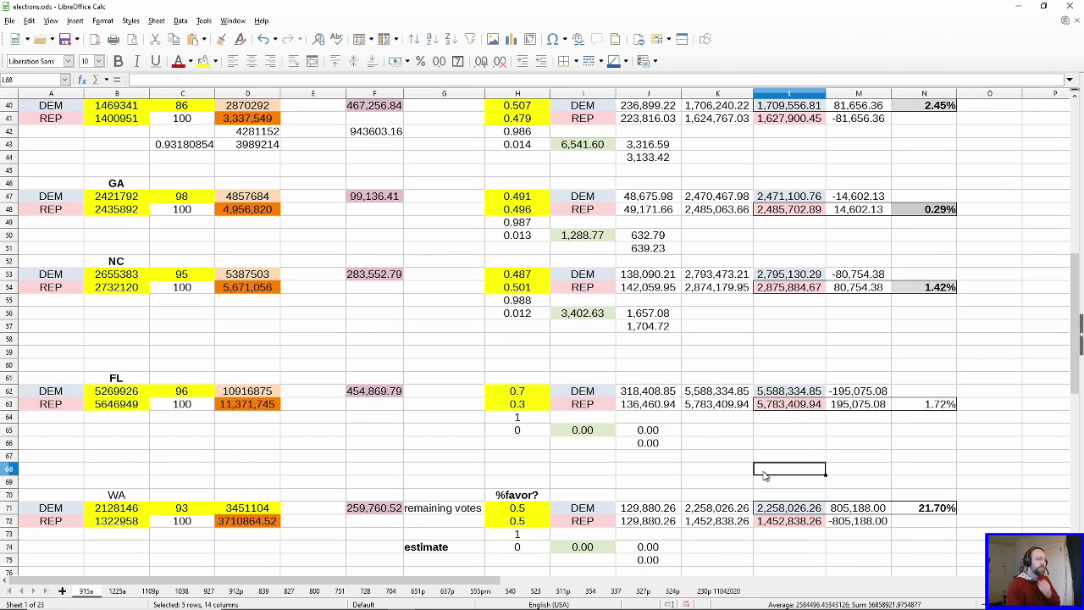
Step: Set Florida's %favor values to 0.5 for both DEM and REP
left_click(525, 393)
type("0.5")
key("Return")
type("0.5")
key("Return")
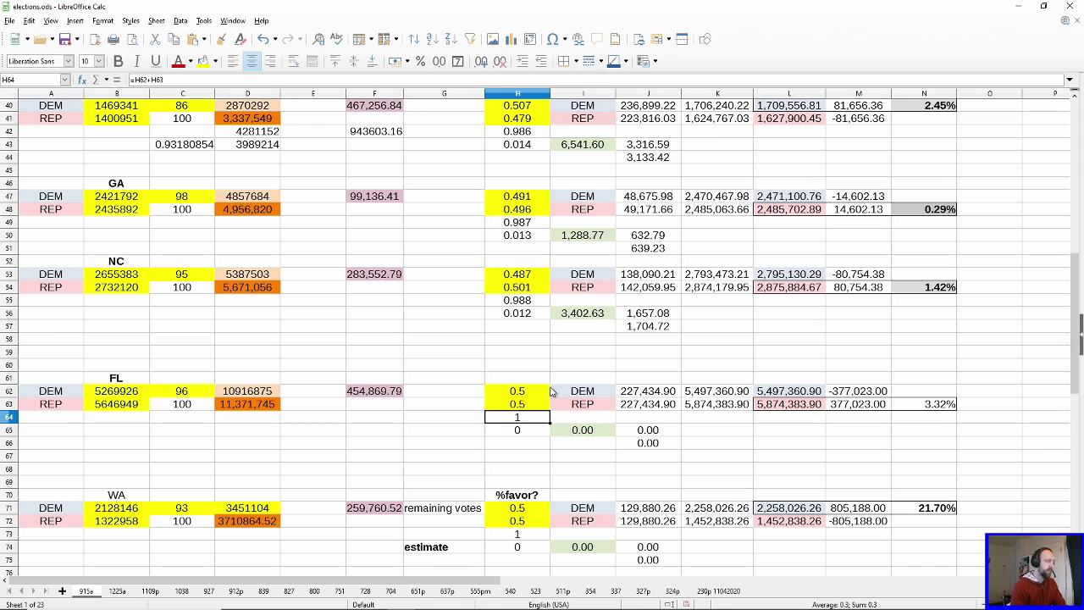
Step: Examine Florida's remaining votes, vote counts, percent counted, total votes, favor share and vote difference
left_click(383, 393)
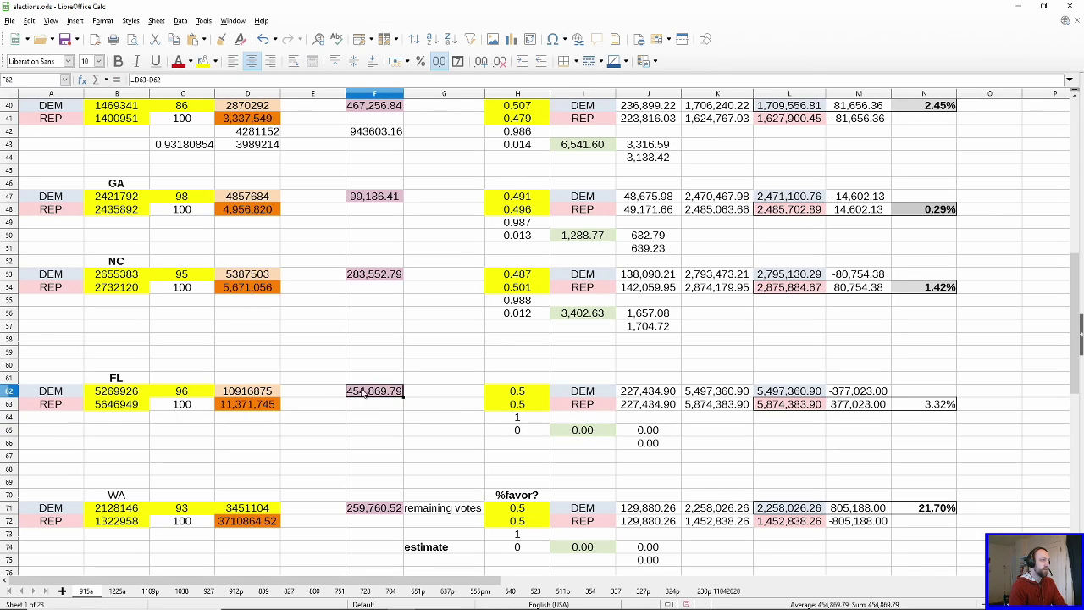
left_click_drag(120, 392, 119, 405)
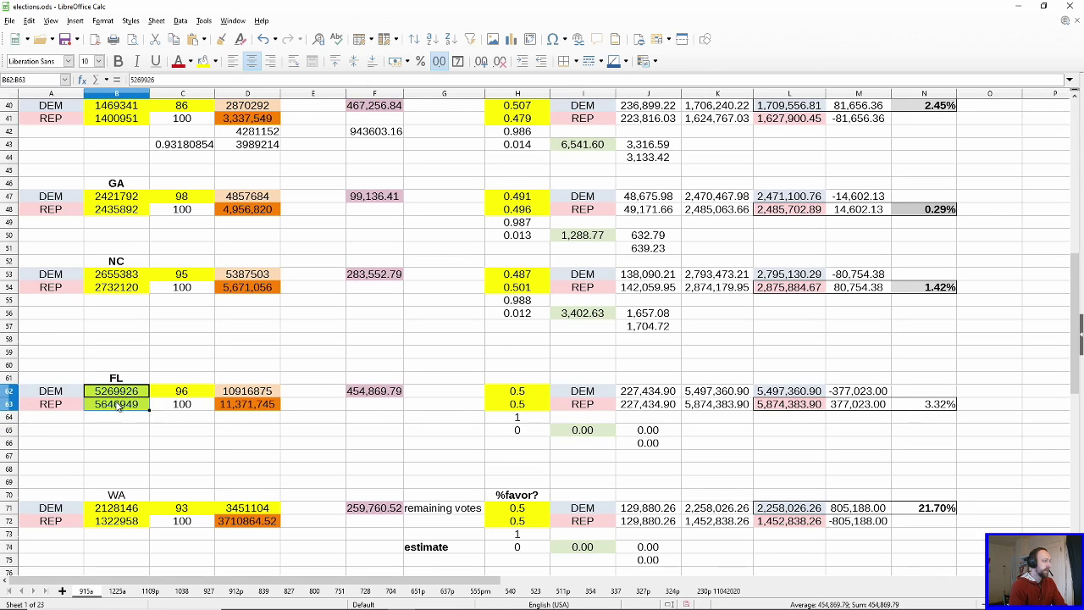
left_click(181, 393)
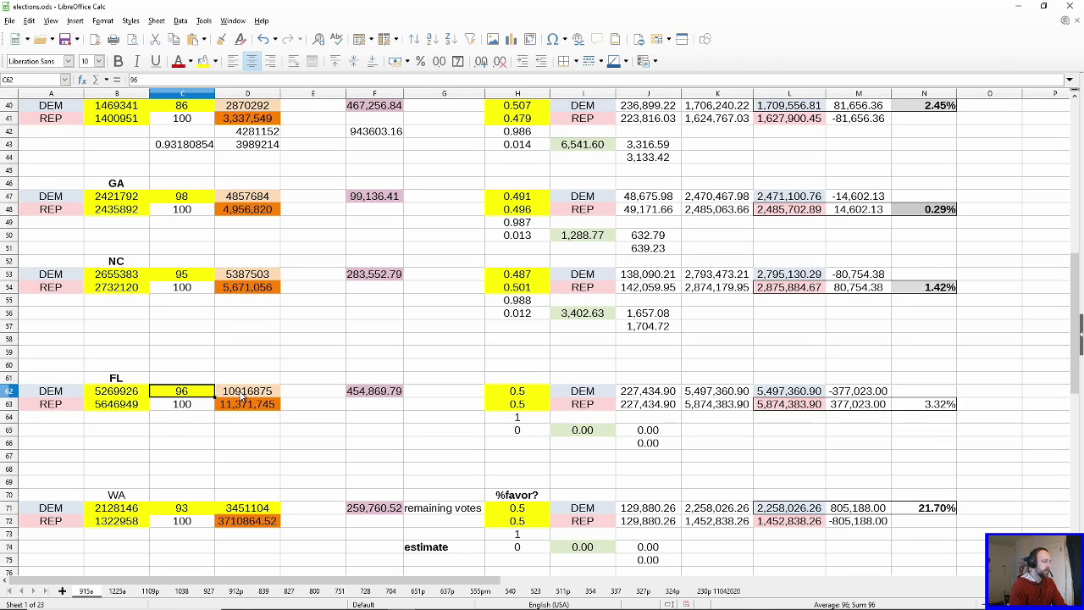
left_click_drag(243, 393, 244, 407)
left_click(297, 395)
left_click(526, 395)
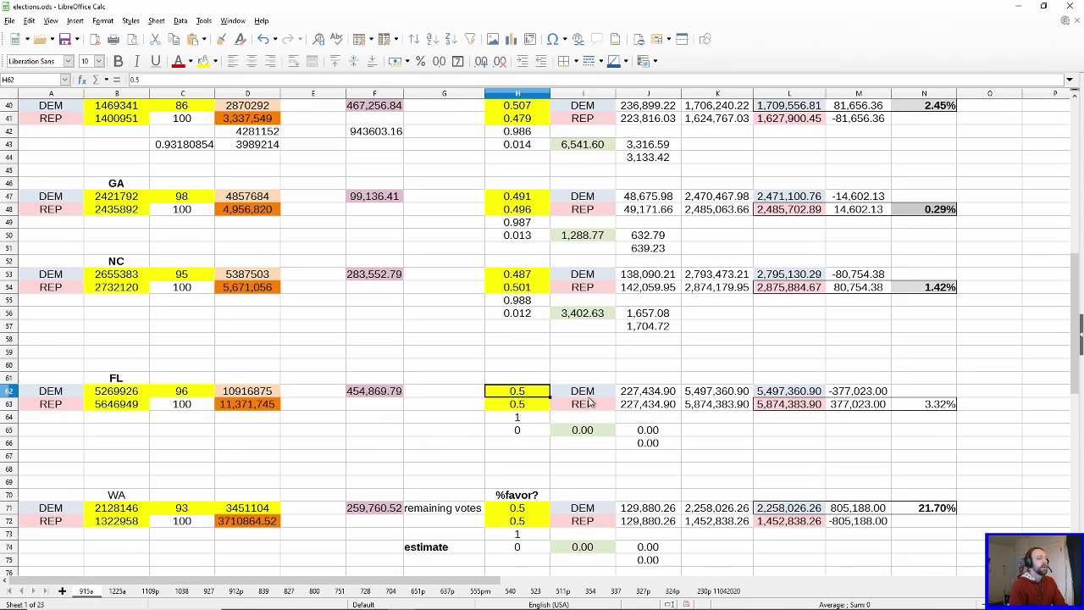
left_click(849, 407)
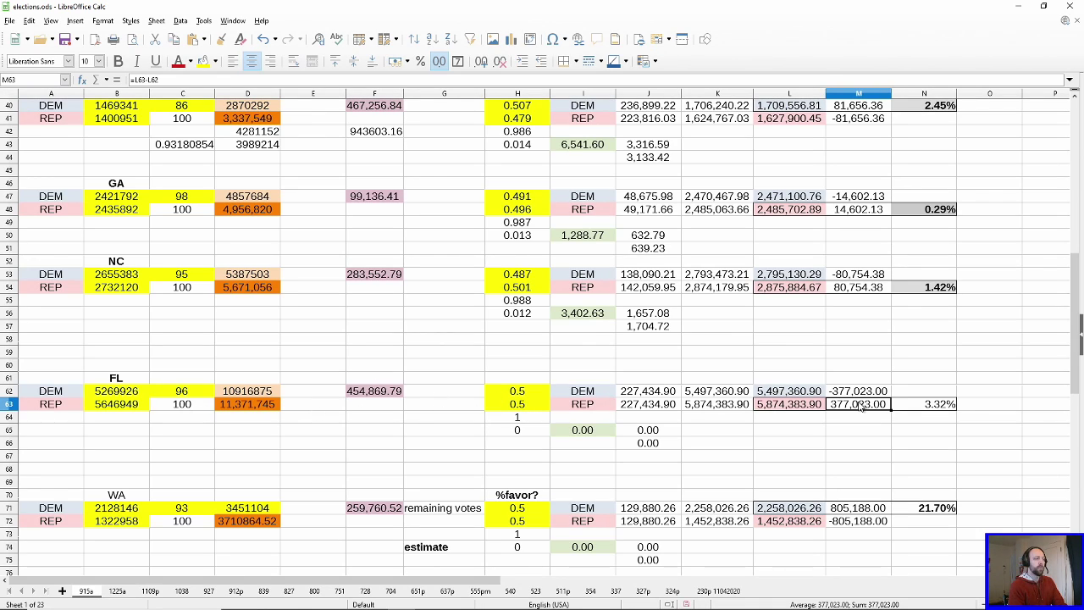
Step: Set Florida's %favor split to 0.7 DEM and 0.3 REP and check the REP vote difference
left_click(544, 393)
type(".7")
key("Return")
type(".3")
key("Return")
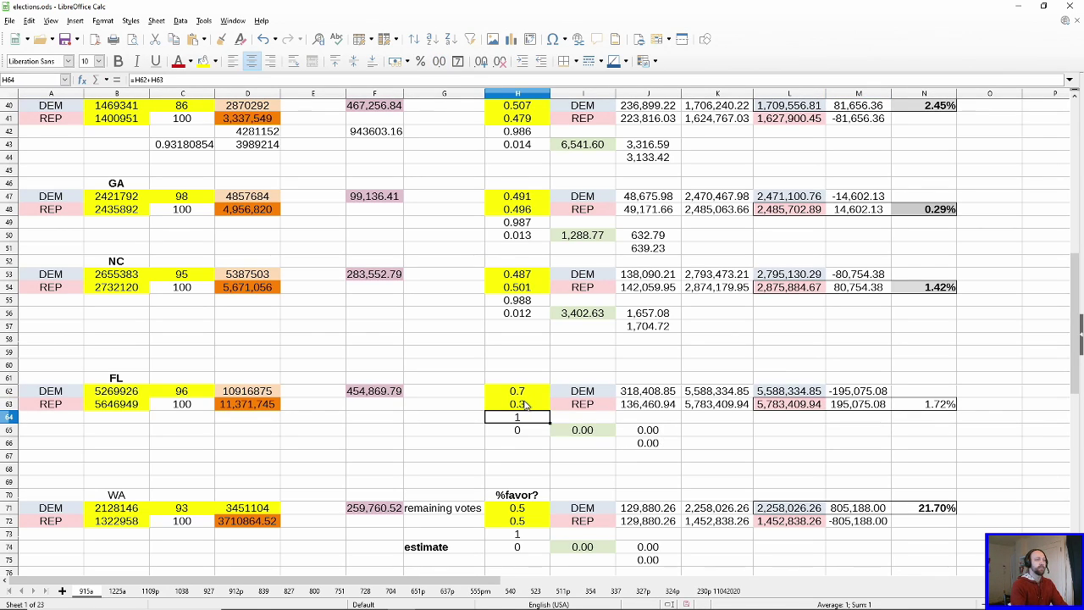
left_click(851, 404)
Step: Set Florida's %favor values to 0.8 for DEM and 0.2 for REP
left_click(544, 394)
type(".8")
key("Return")
type(".2")
key("Return")
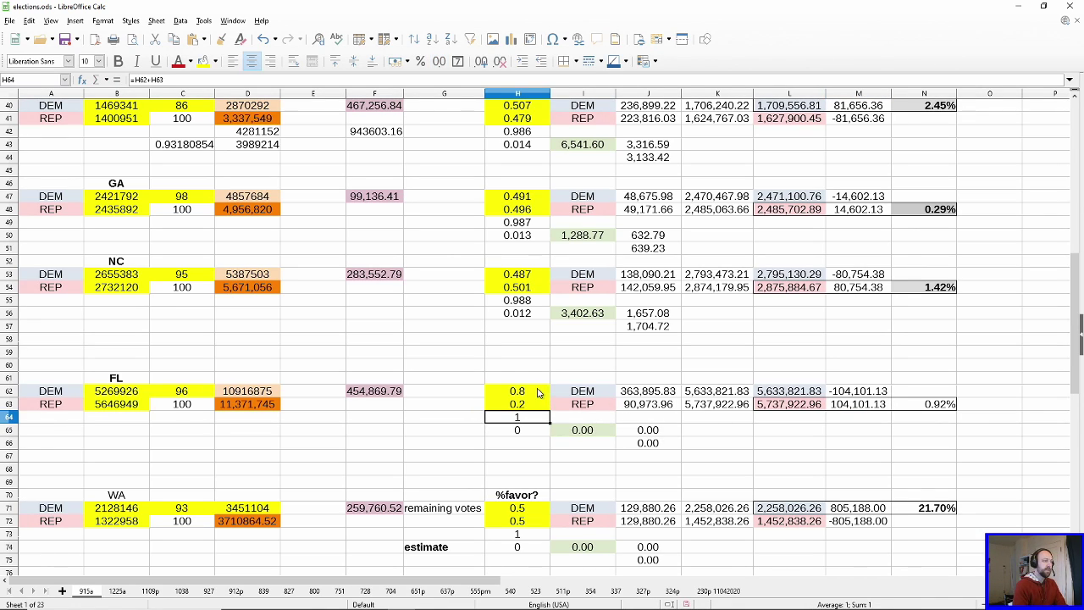
Step: Set Florida's %favor values to 0.9 for DEM and 0.1 for REP and review the Florida block
left_click(537, 393)
type(".9")
key("Return")
type(".1")
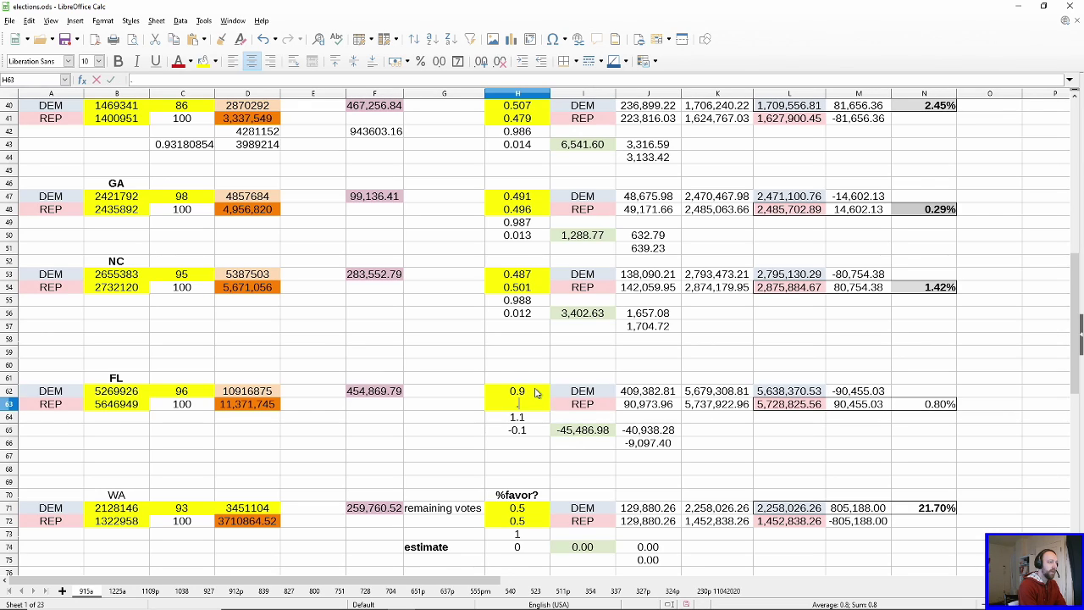
key("Return")
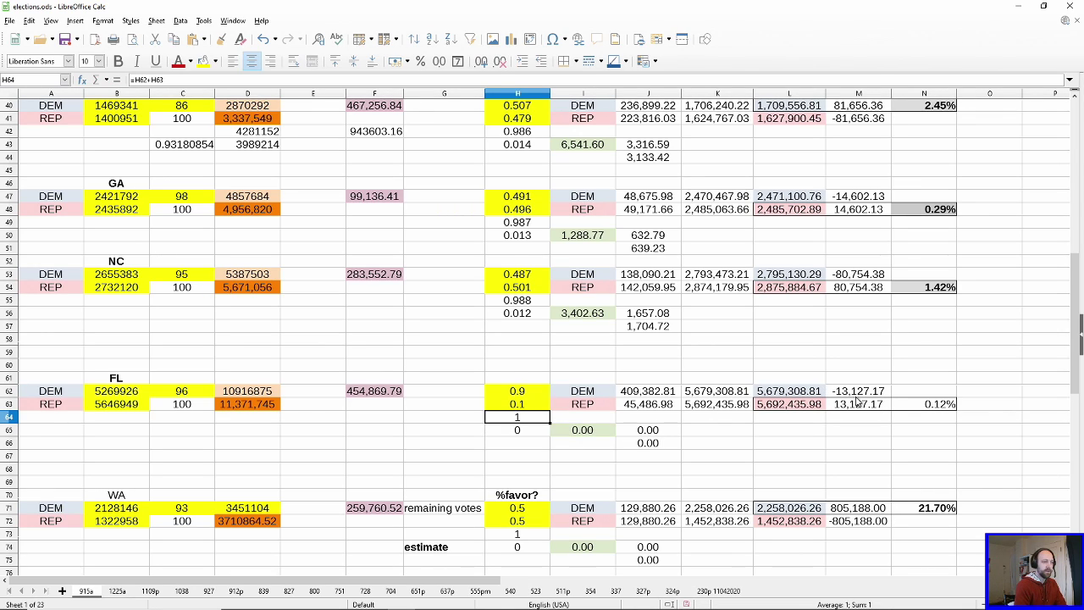
left_click_drag(61, 379, 947, 442)
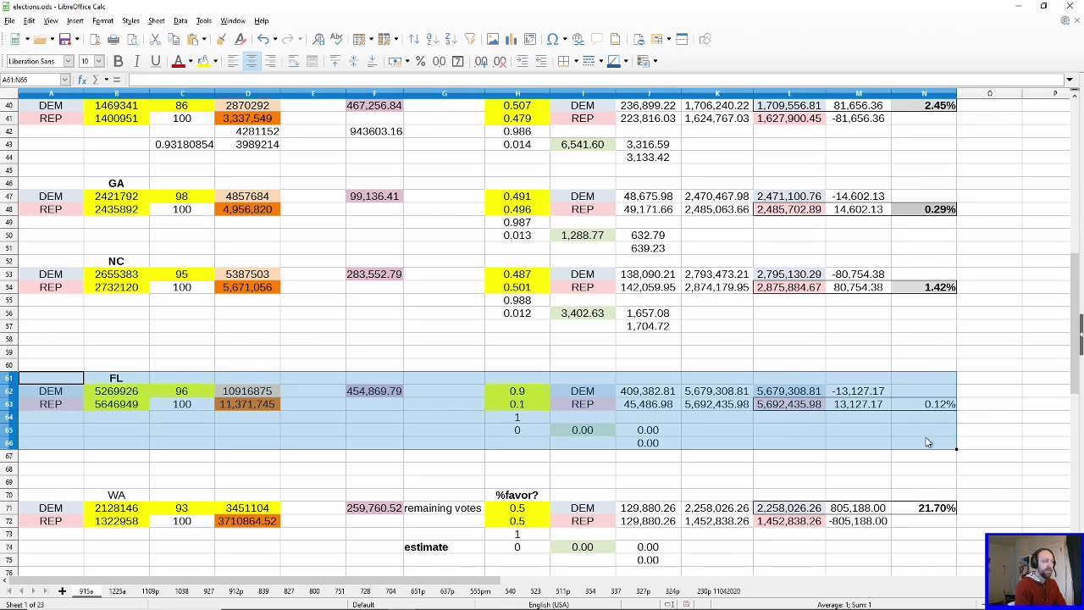
Step: Reset Florida's %favor values to 0.5 for both DEM and REP
left_click(525, 395)
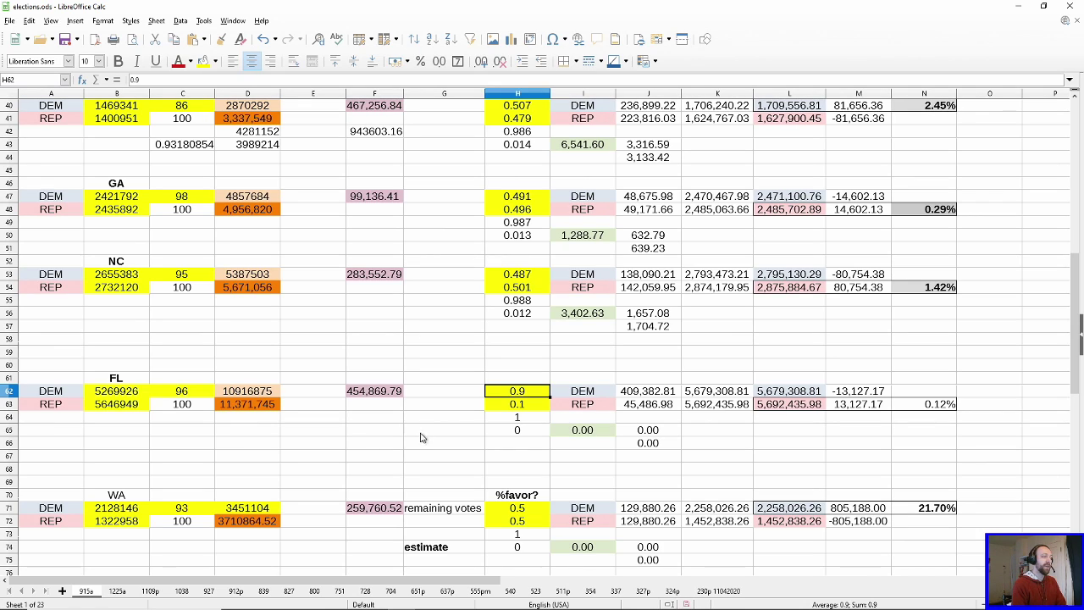
type("0.5")
key("Return")
type("0.5")
key("Return")
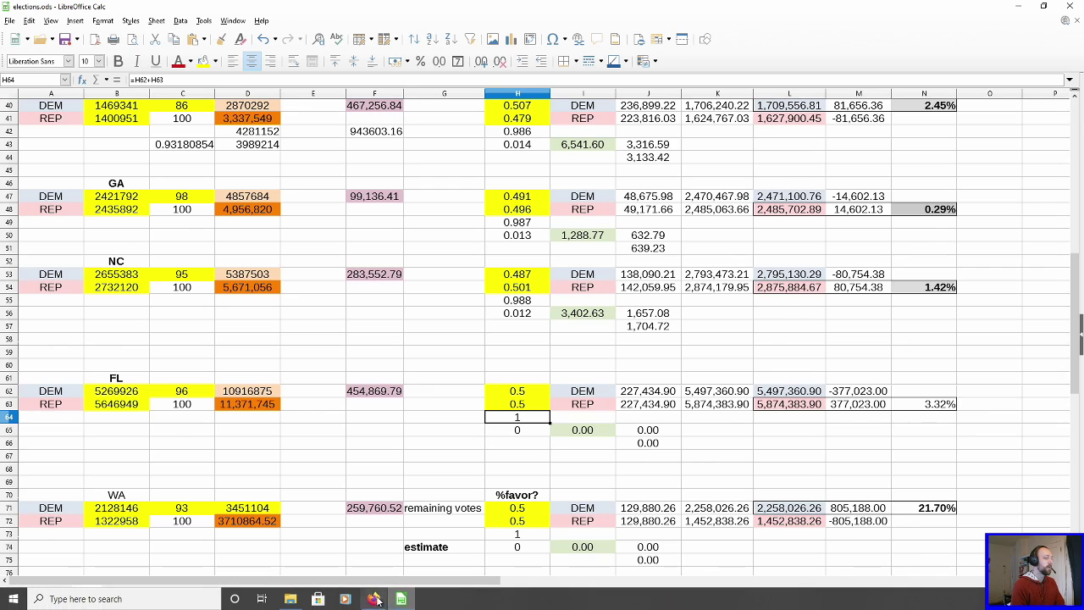
Step: Switch to the New York Times results map in the browser and examine the vote details for California, Oregon and Hawaii
left_click(374, 599)
scroll(177, 350, "down", 1)
mouse_move(430, 472)
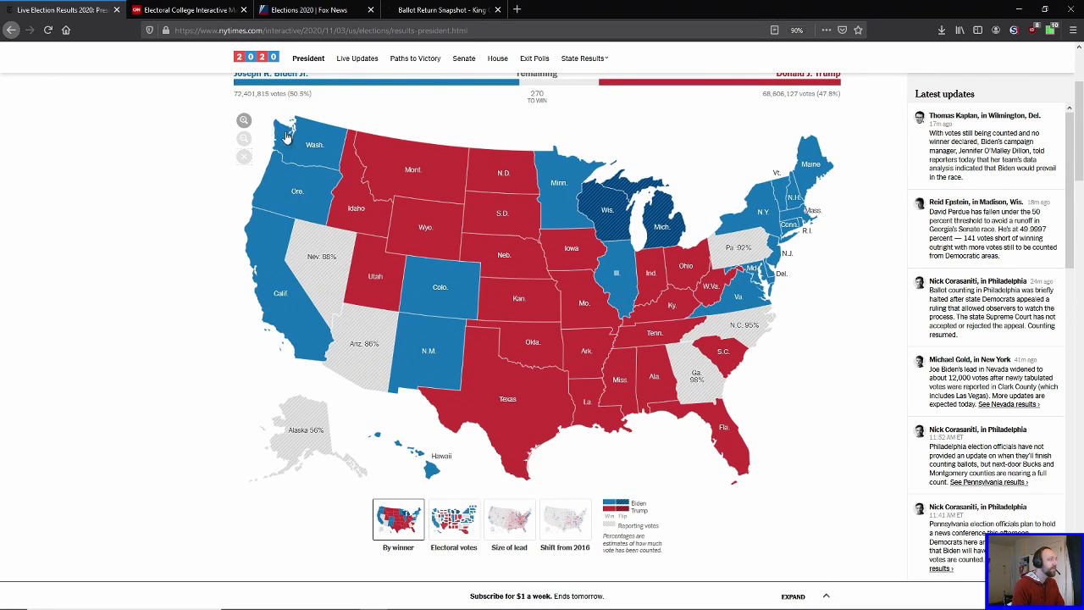
mouse_move(310, 146)
mouse_move(278, 265)
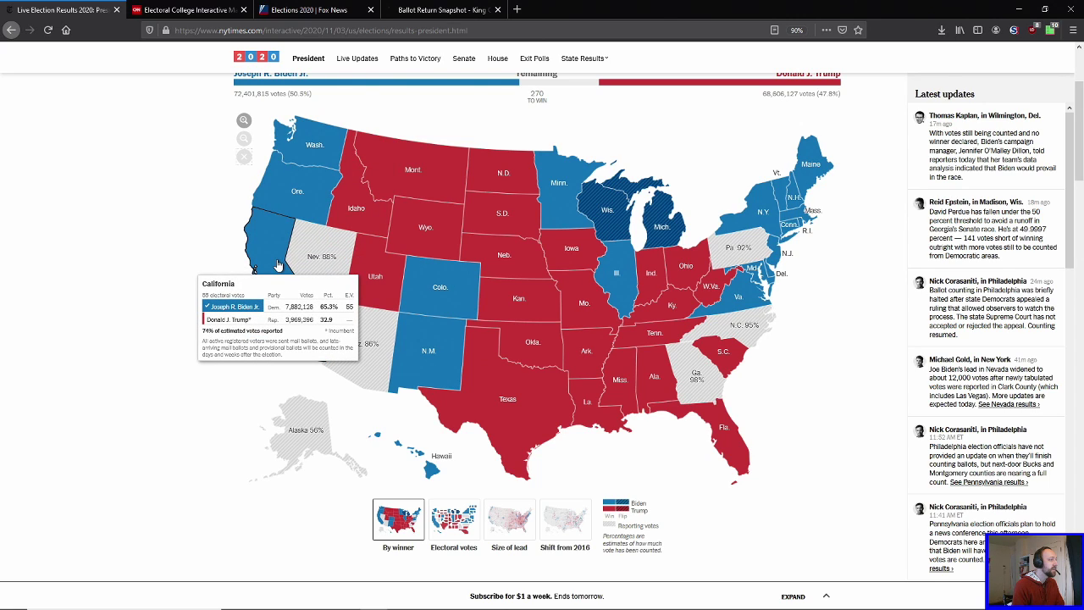
mouse_move(285, 190)
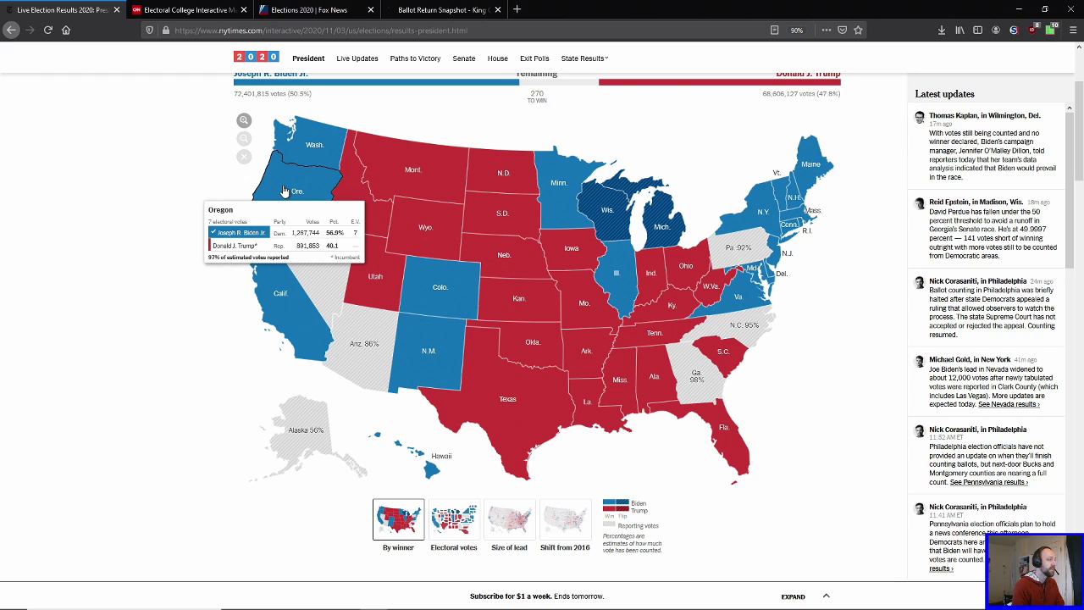
left_click(284, 190)
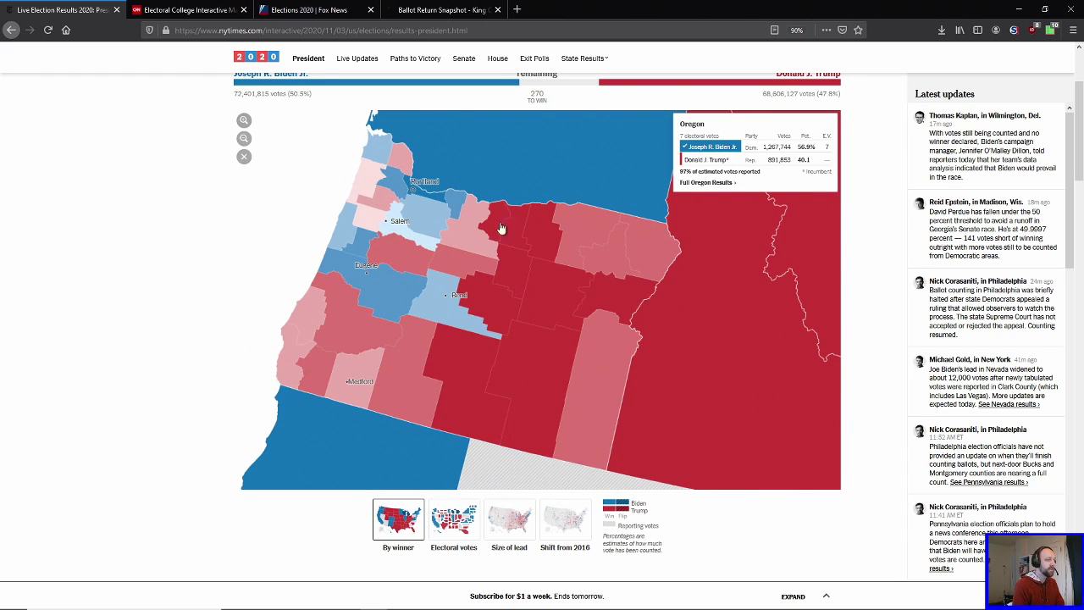
left_click(244, 159)
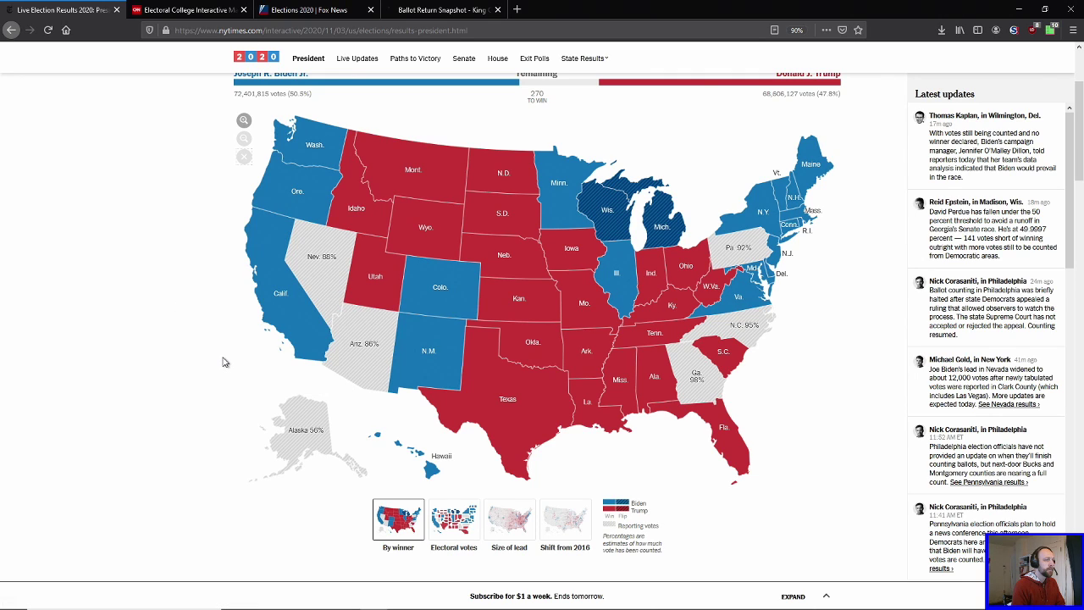
mouse_move(433, 473)
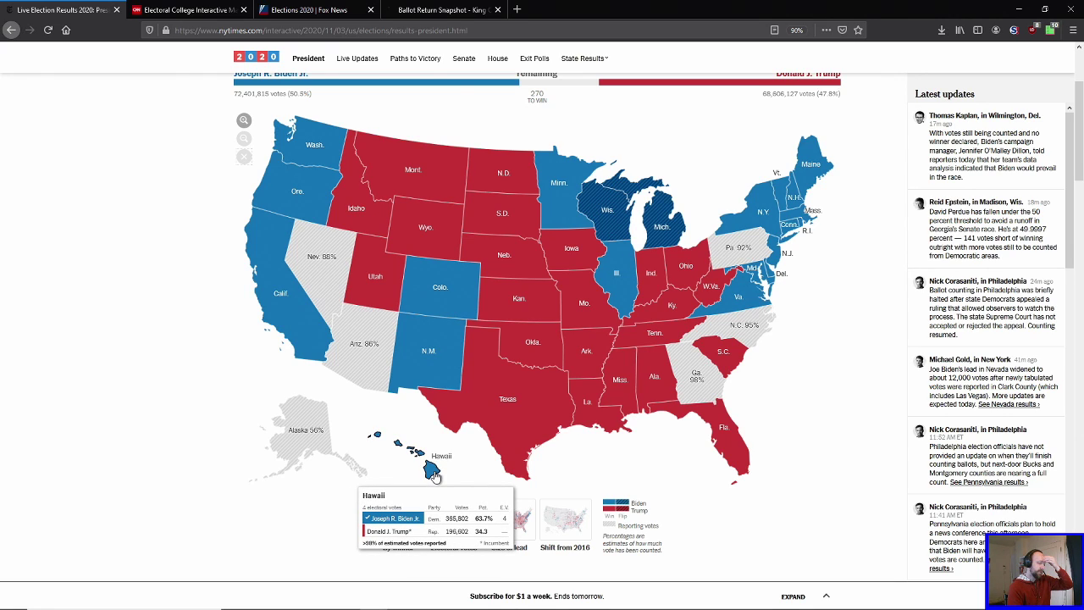
Step: Arrange the browser and the spreadsheet side by side, giving the spreadsheet about three quarters of the screen width
key("super+Left")
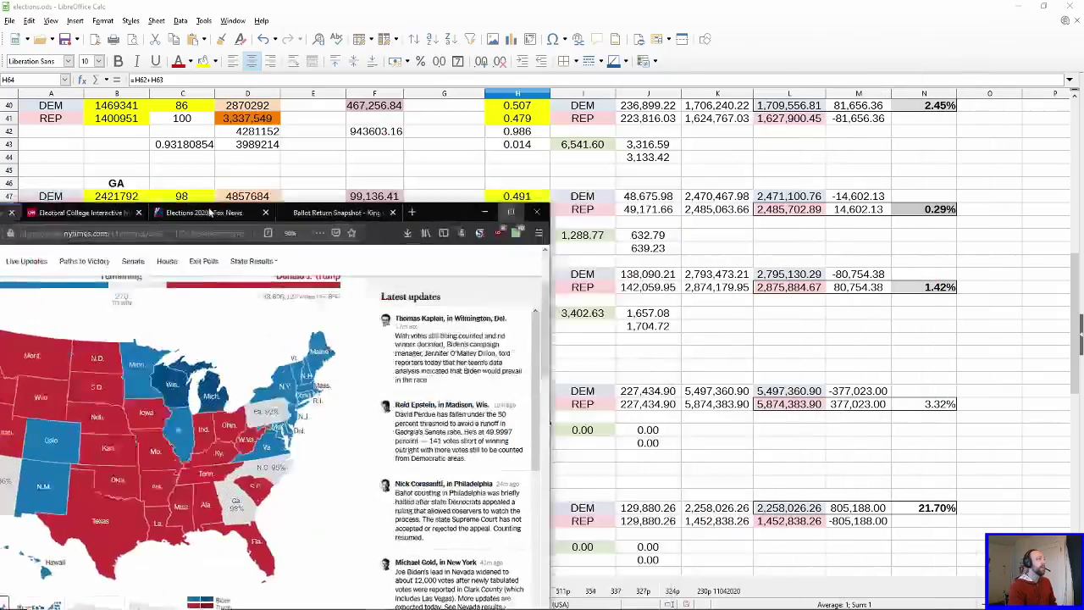
left_click(795, 88)
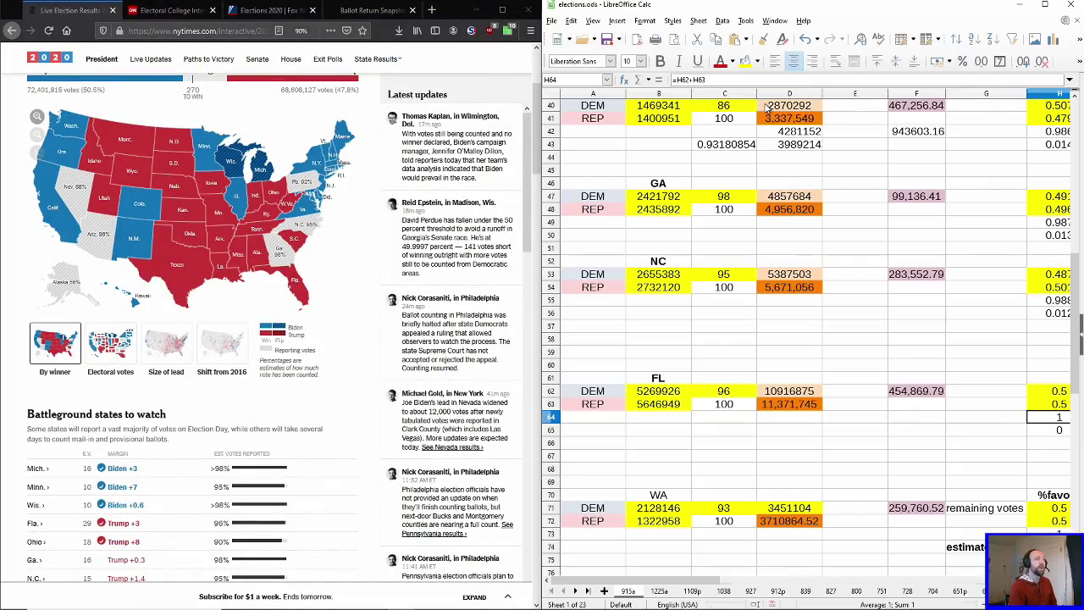
left_click_drag(545, 174, 275, 174)
Step: Move the WA and MS blocks in rows 70 to 83 down so that they start at row 80
scroll(680, 456, "down", 2)
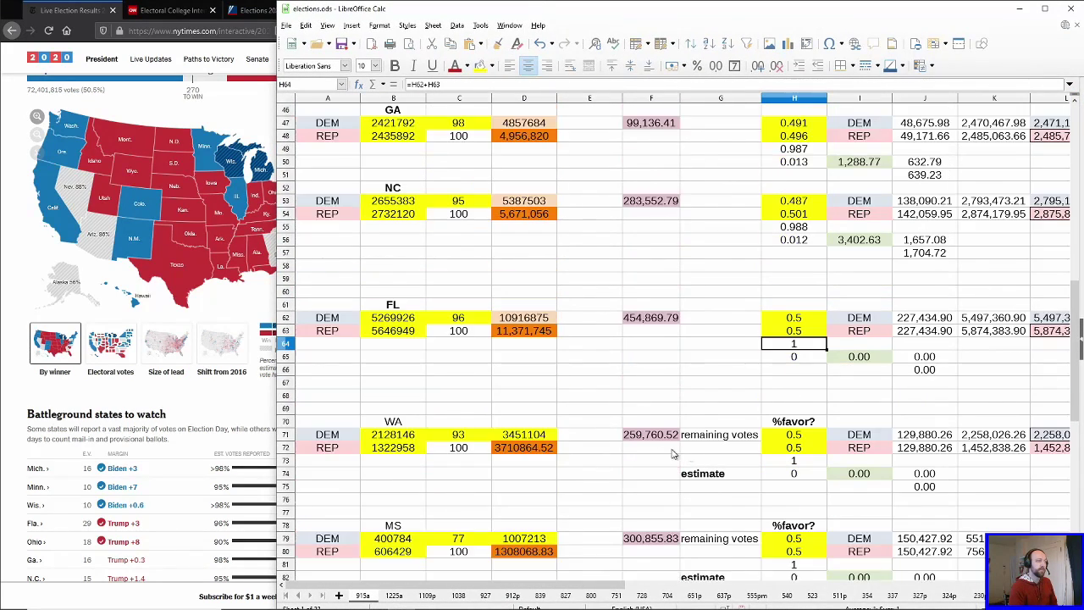
scroll(680, 455, "down", 3)
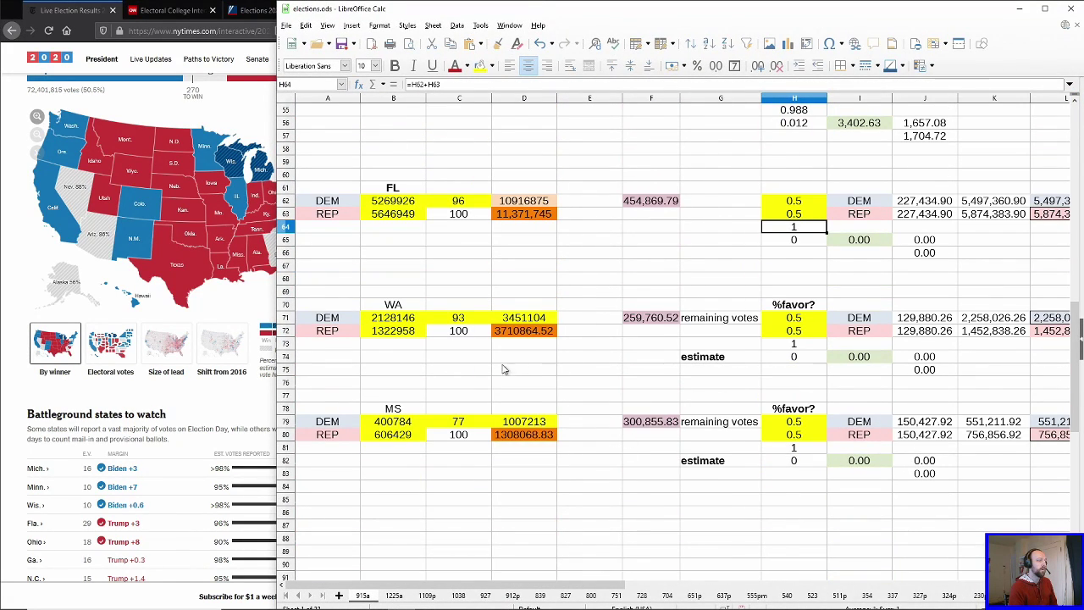
left_click_drag(286, 305, 302, 479)
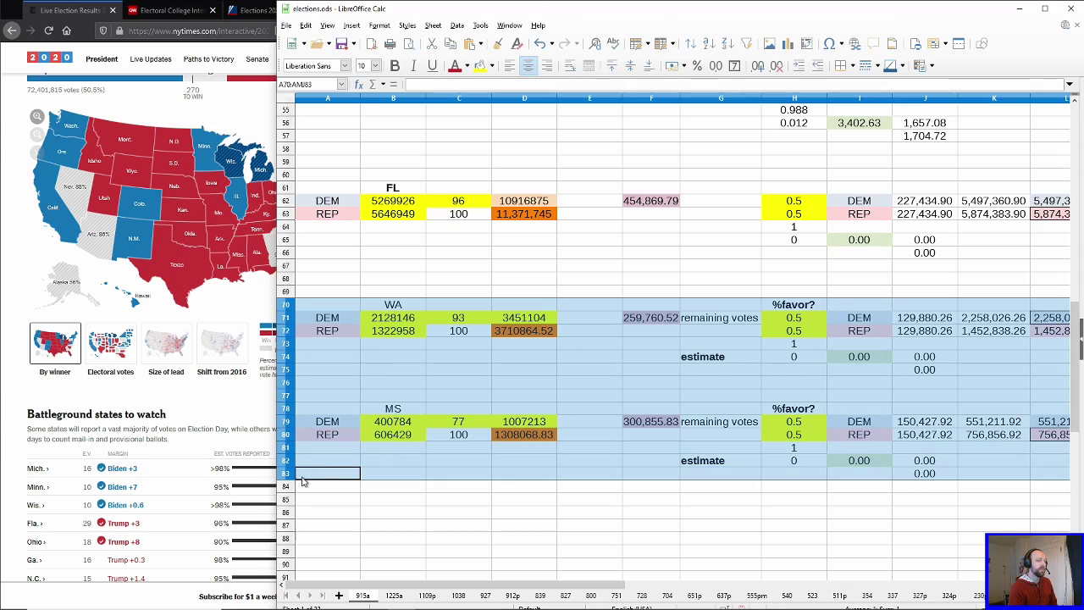
key("ctrl+x")
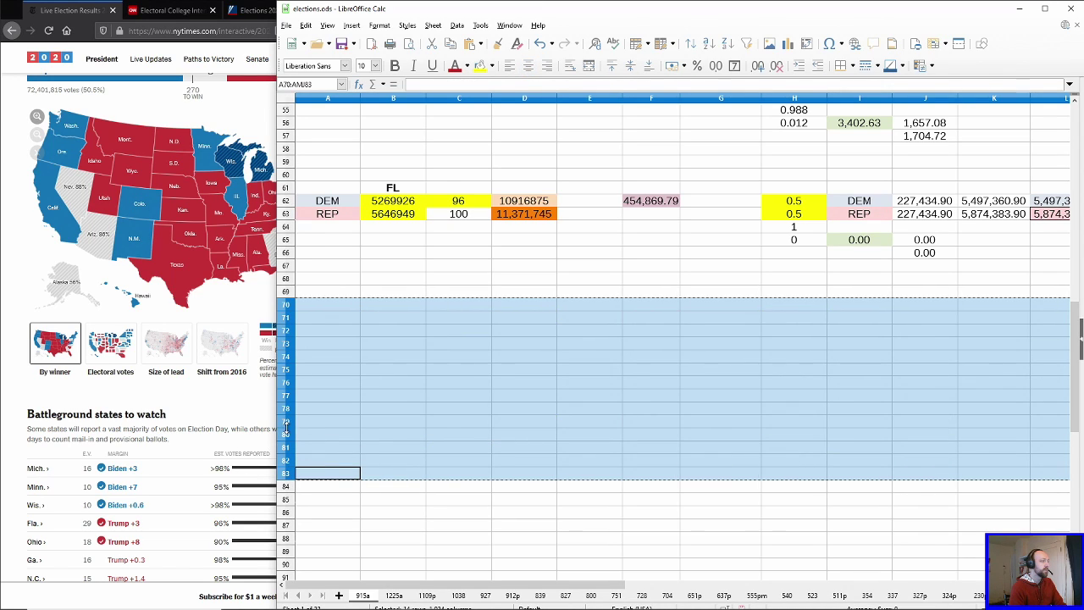
left_click(327, 435)
key("ctrl+v")
left_click(378, 344)
Step: Duplicate the Florida block in rows 61 to 66 directly below itself, starting at row 67
left_click_drag(285, 187, 282, 257)
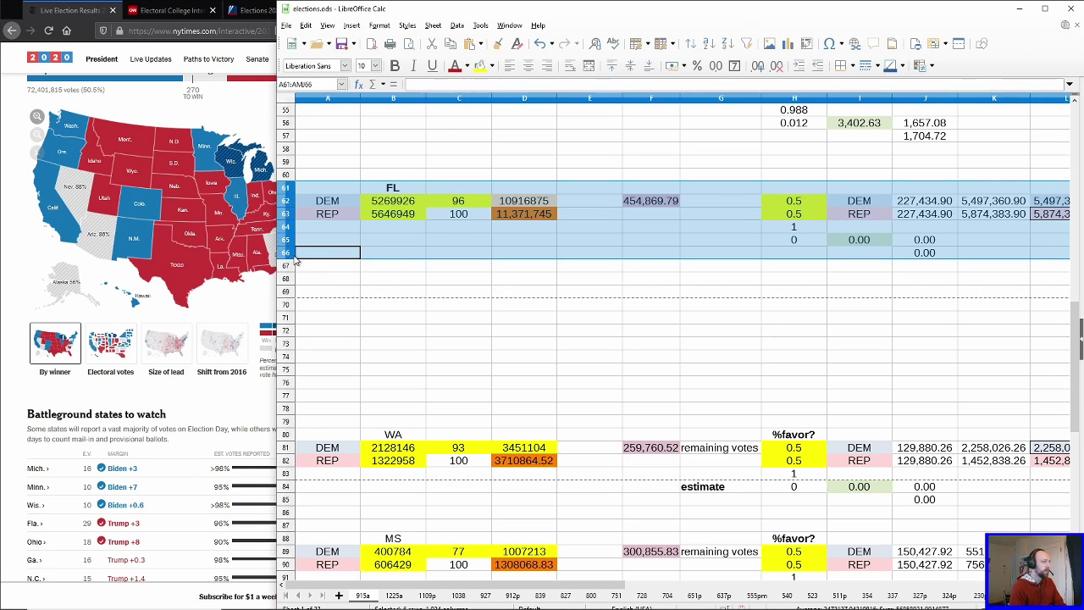
key("ctrl+c")
key("Down")
key("ctrl+v")
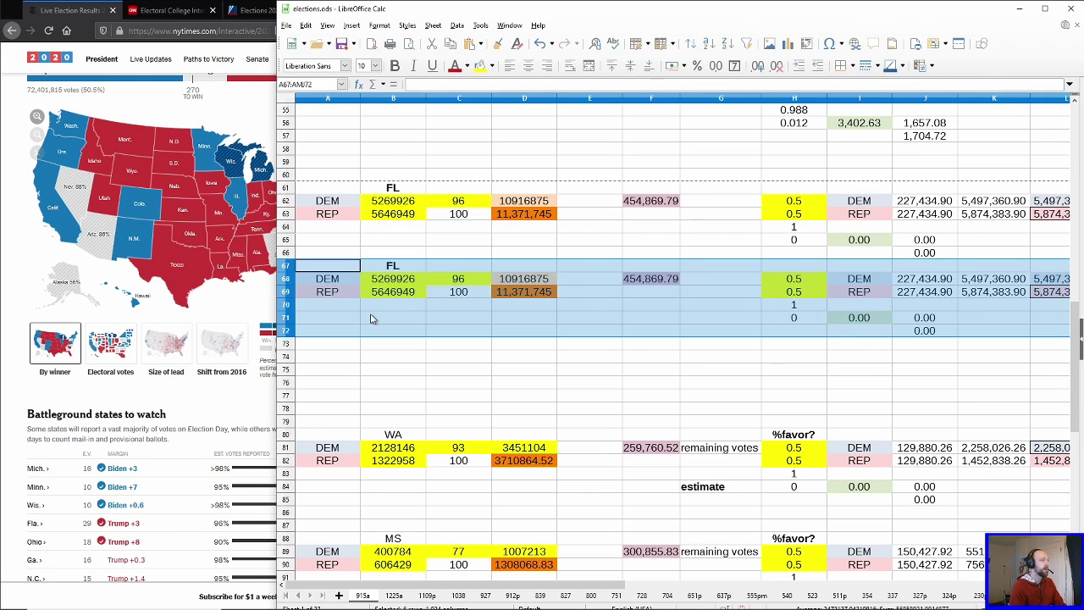
Step: Change the state label of the copied block in B67 to HI
left_click(415, 267)
type("HI")
key("BackSpace")
type("W")
key("BackSpace")
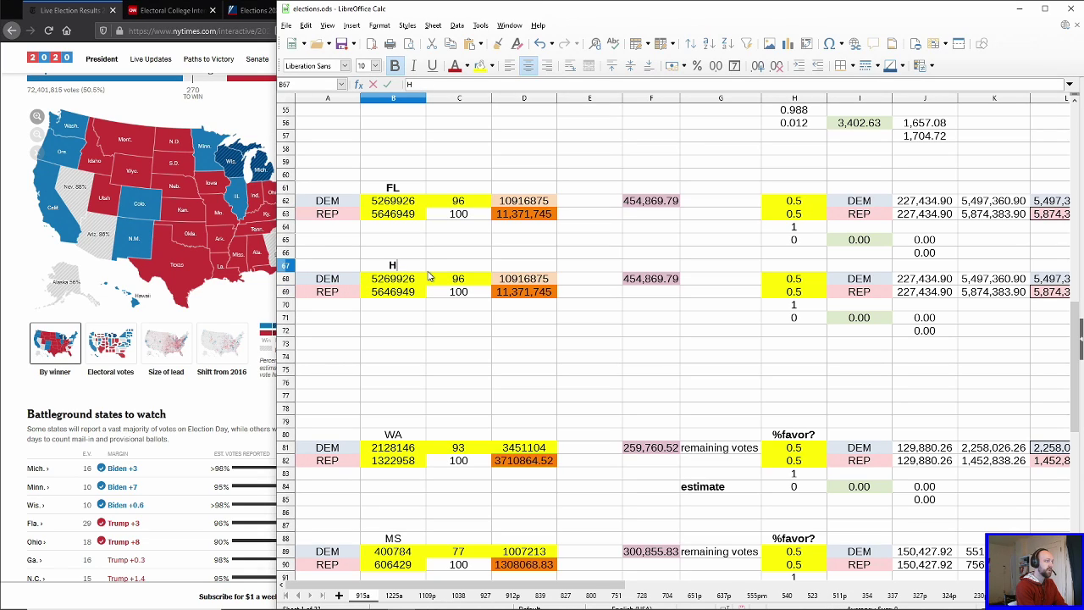
type("I")
key("Return")
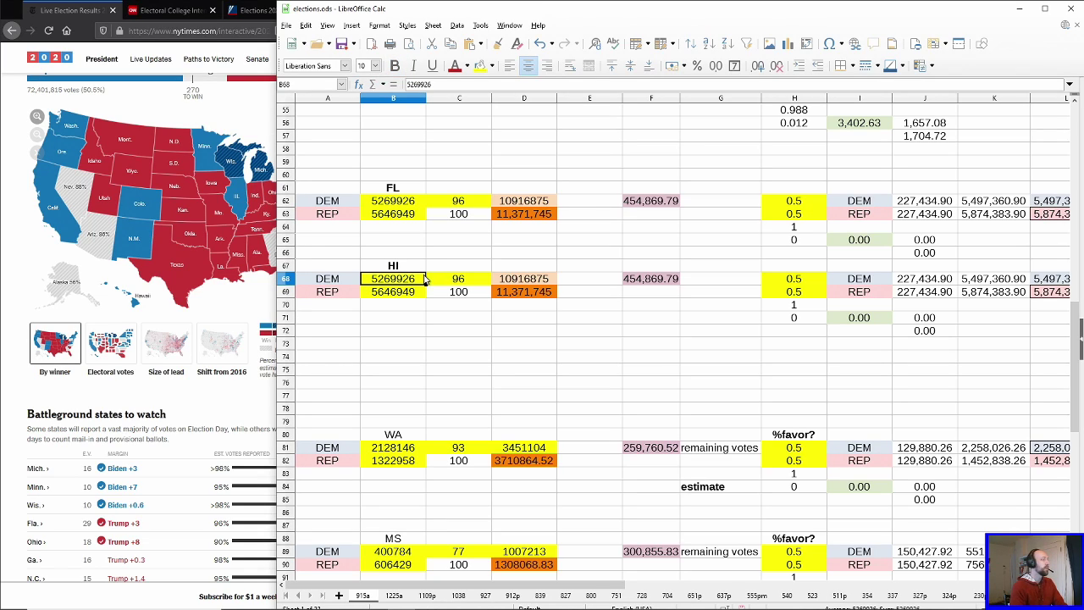
Step: Enter Hawaii's figures from the results map: 98 percent counted, 365802 DEM votes and 196602 REP votes
left_click(479, 280)
type("98")
key("Return")
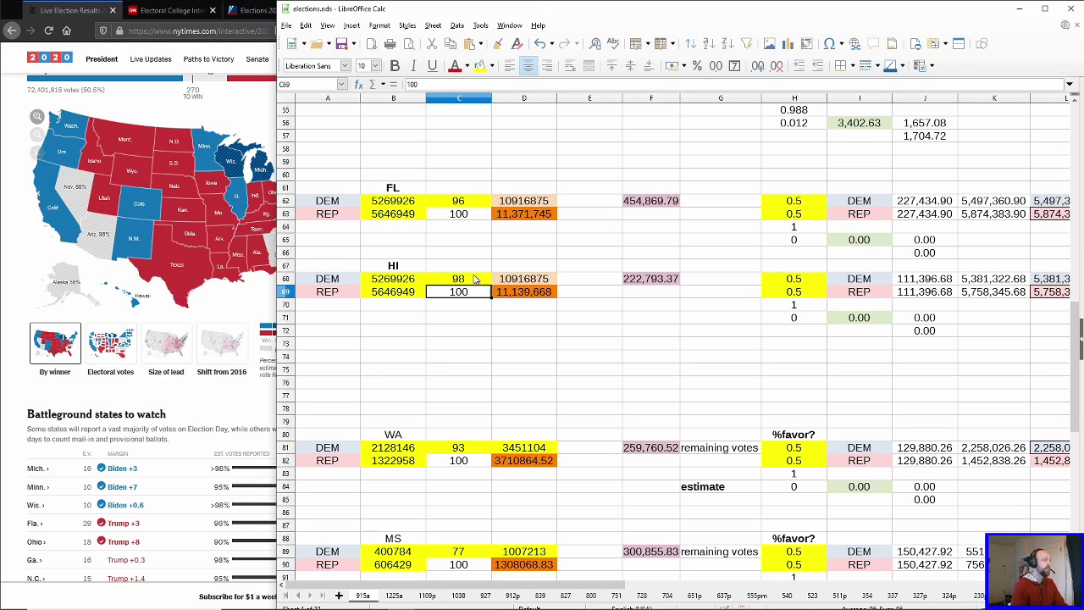
left_click(415, 283)
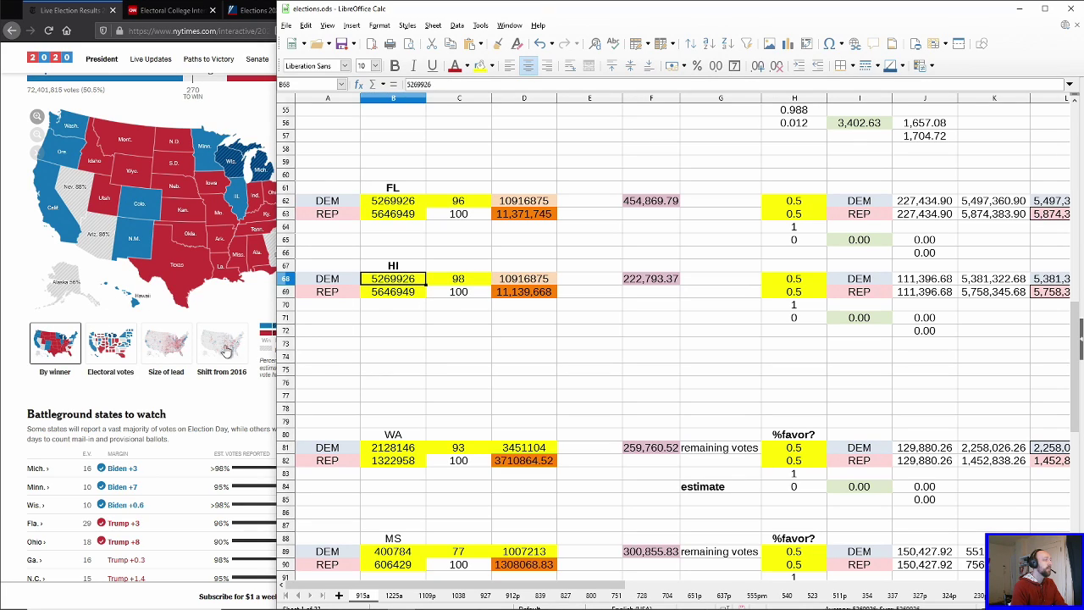
mouse_move(133, 306)
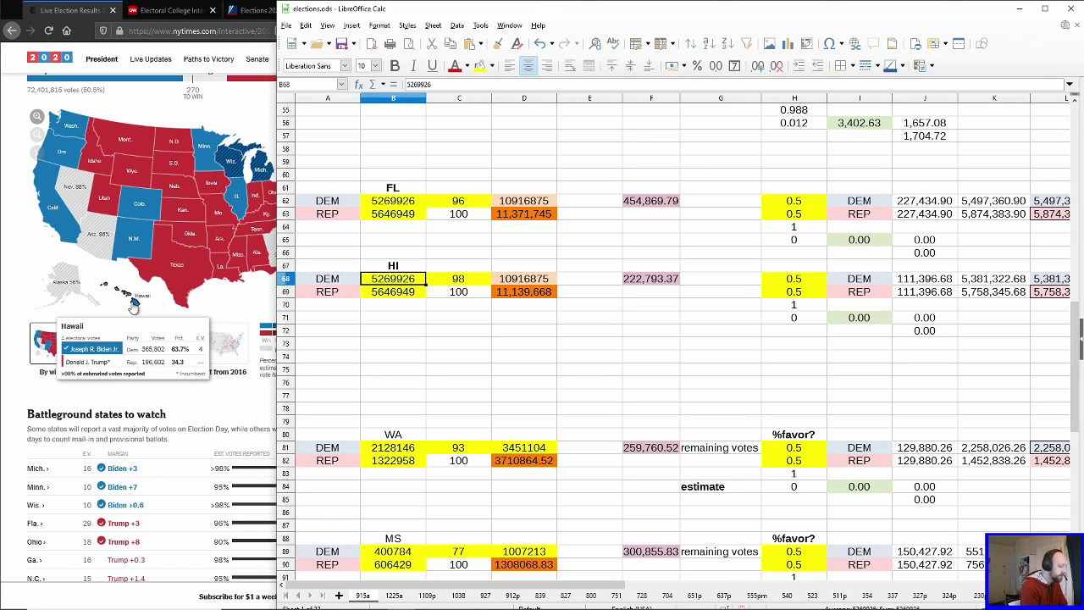
type("365802")
key("Return")
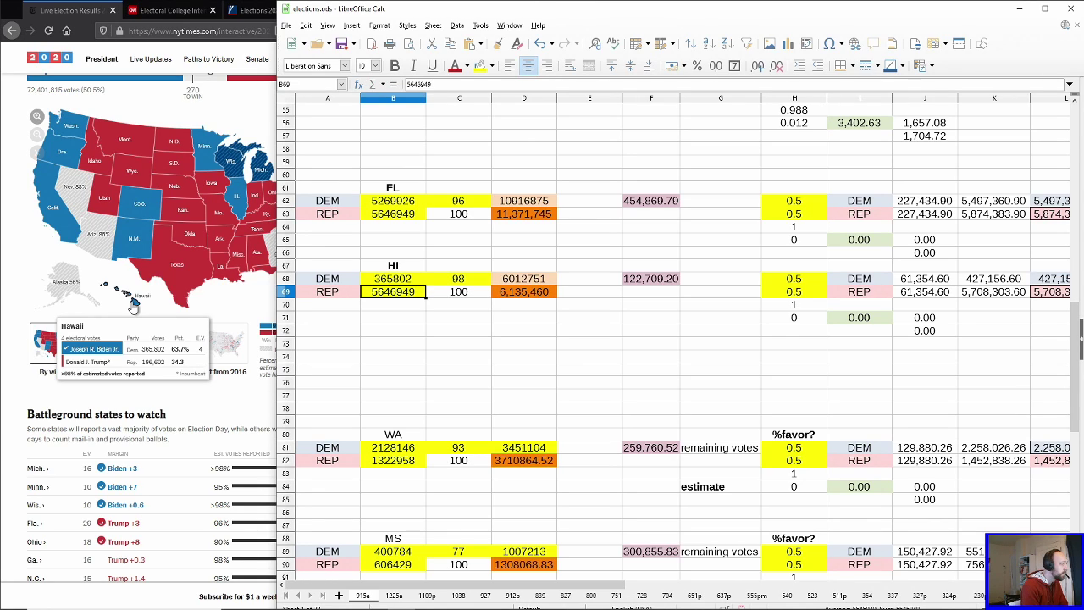
type("196")
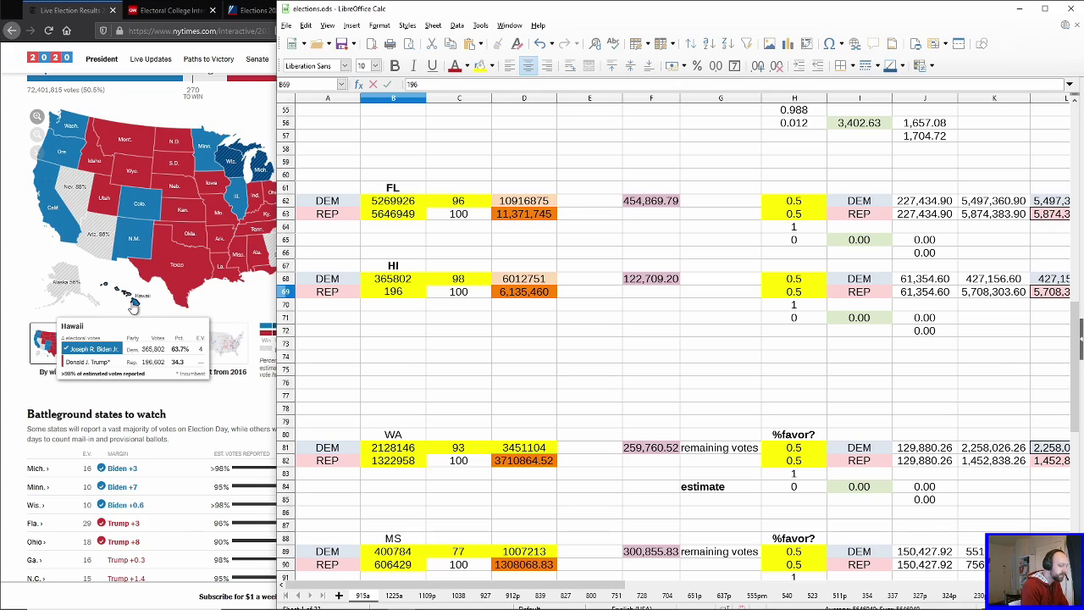
type("602")
key("Return")
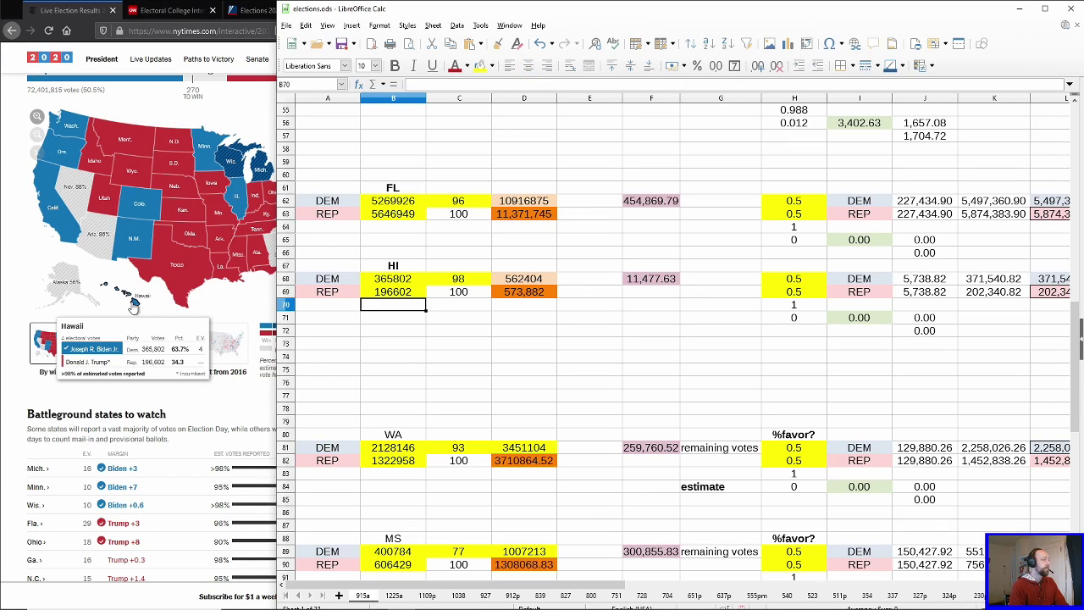
Step: Maximize the spreadsheet and examine Hawaii's margin percentage, remaining votes and DEM %favor value
left_click_drag(551, 9, 625, 7)
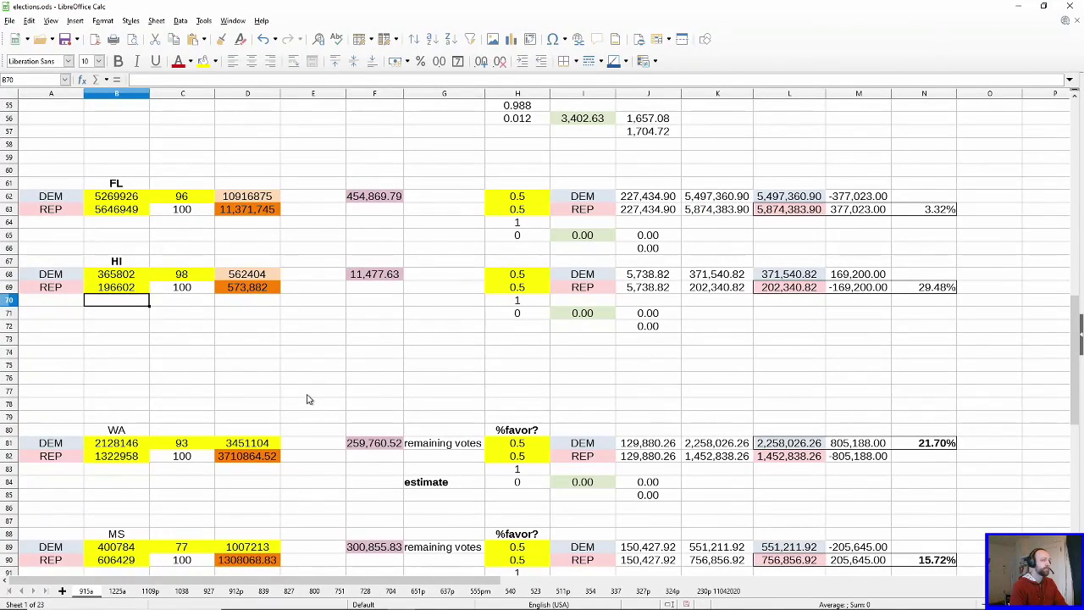
left_click(932, 288)
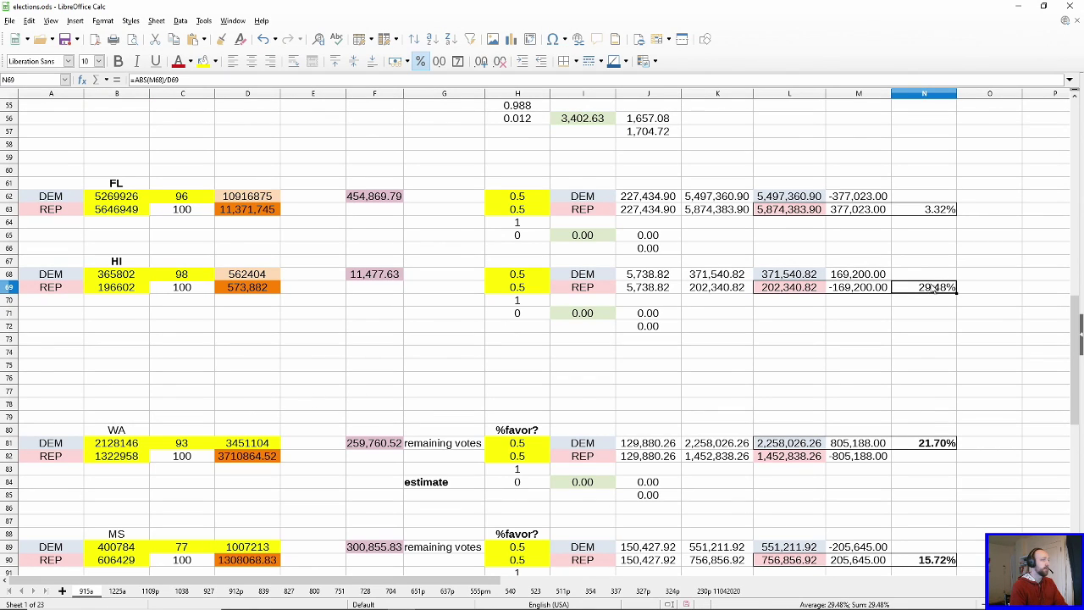
scroll(949, 363, "up", 2)
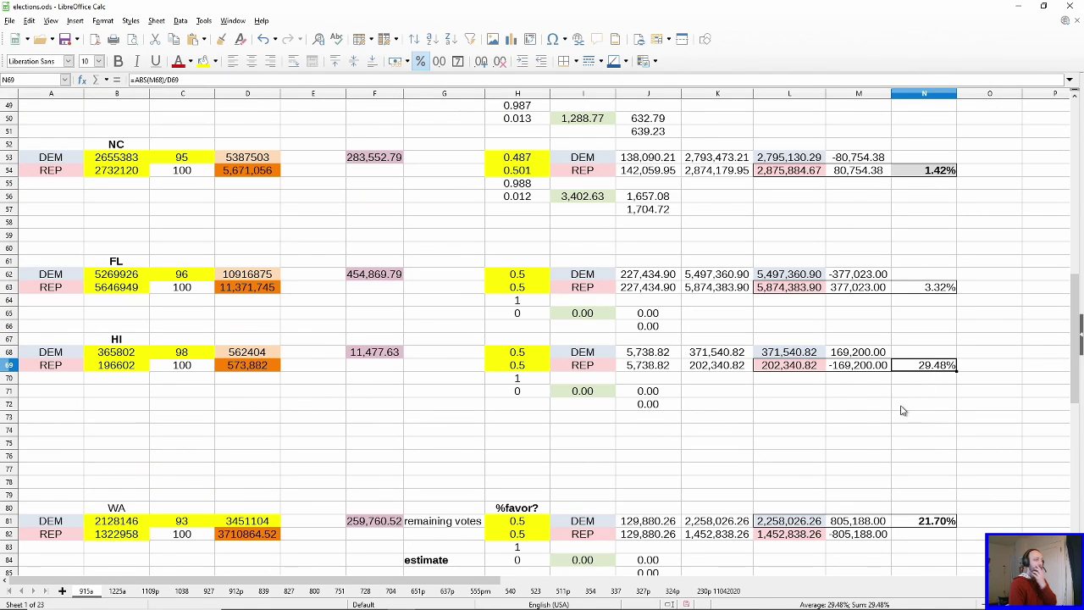
left_click(372, 354)
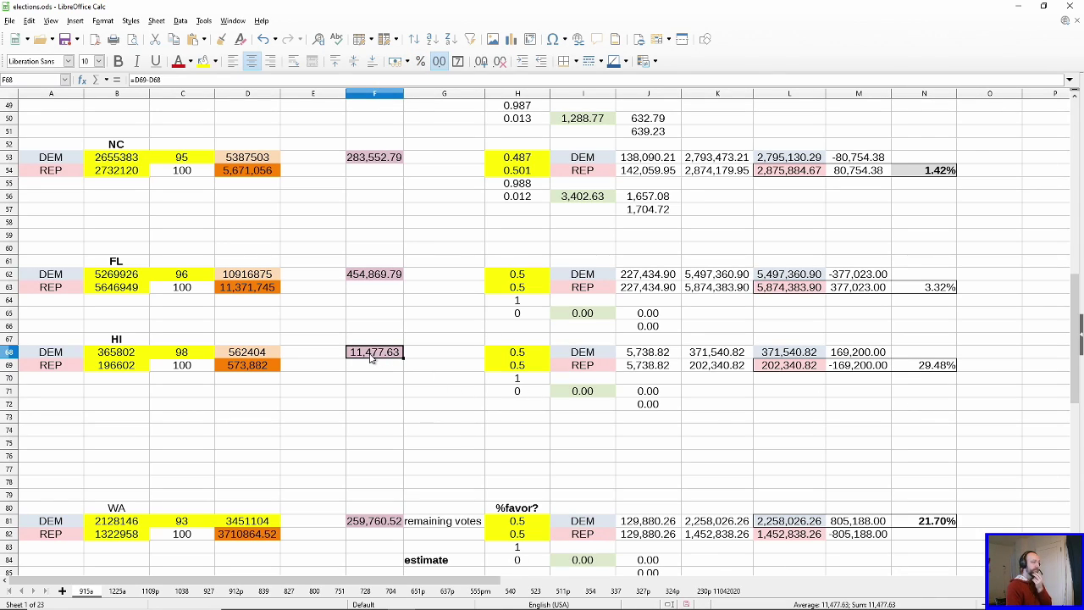
left_click(932, 369)
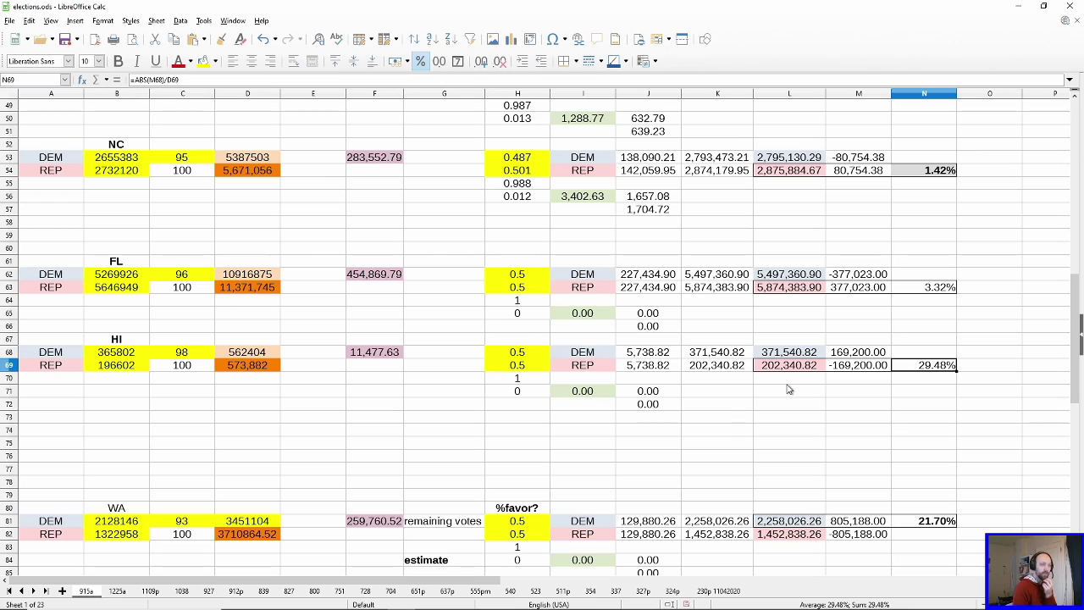
left_click_drag(53, 342, 958, 404)
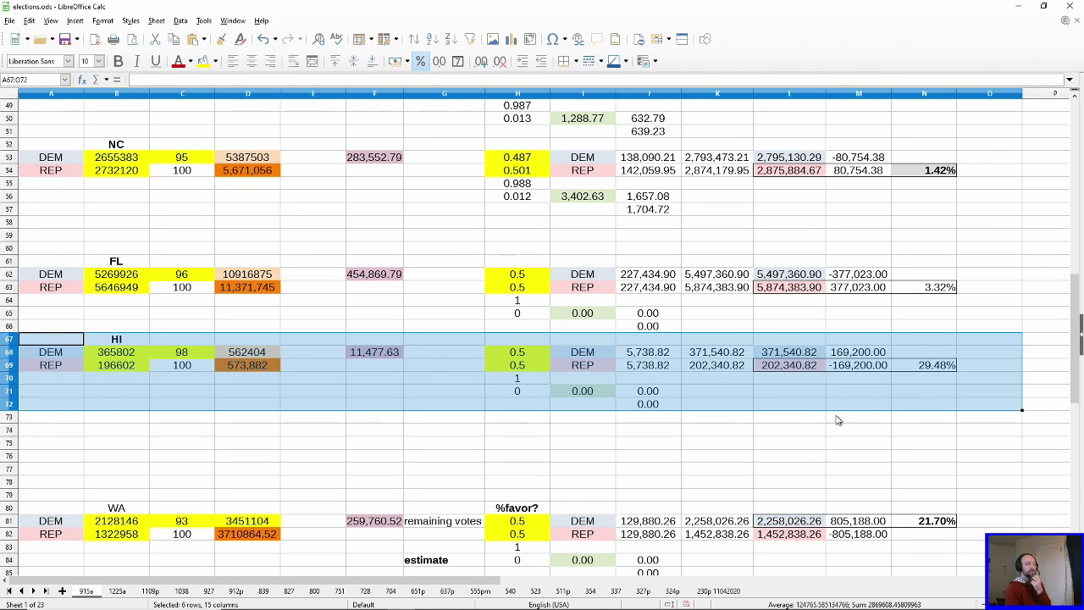
left_click(819, 416)
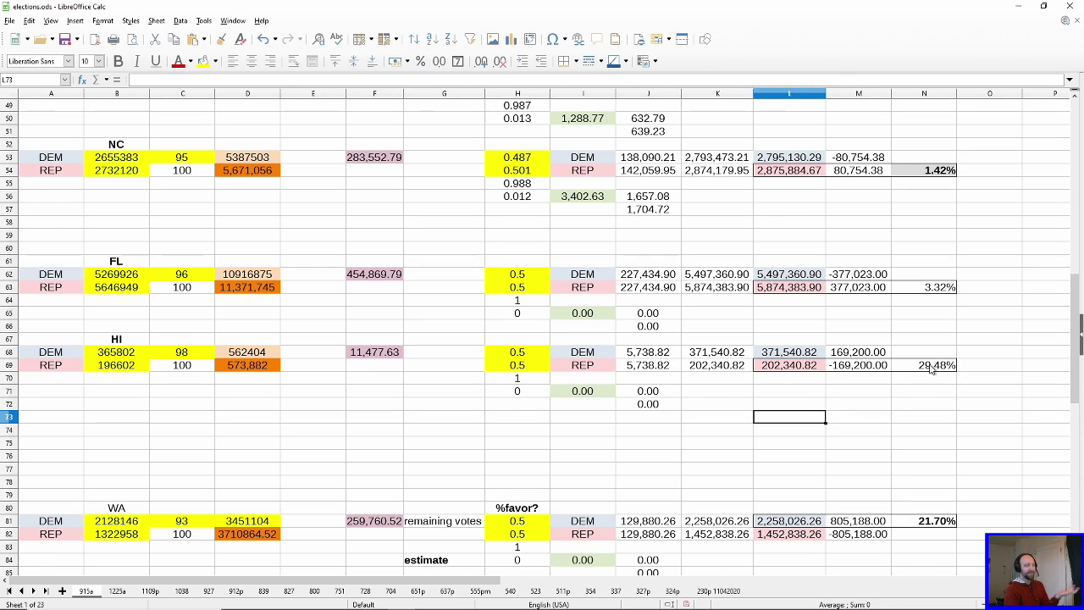
left_click(547, 352)
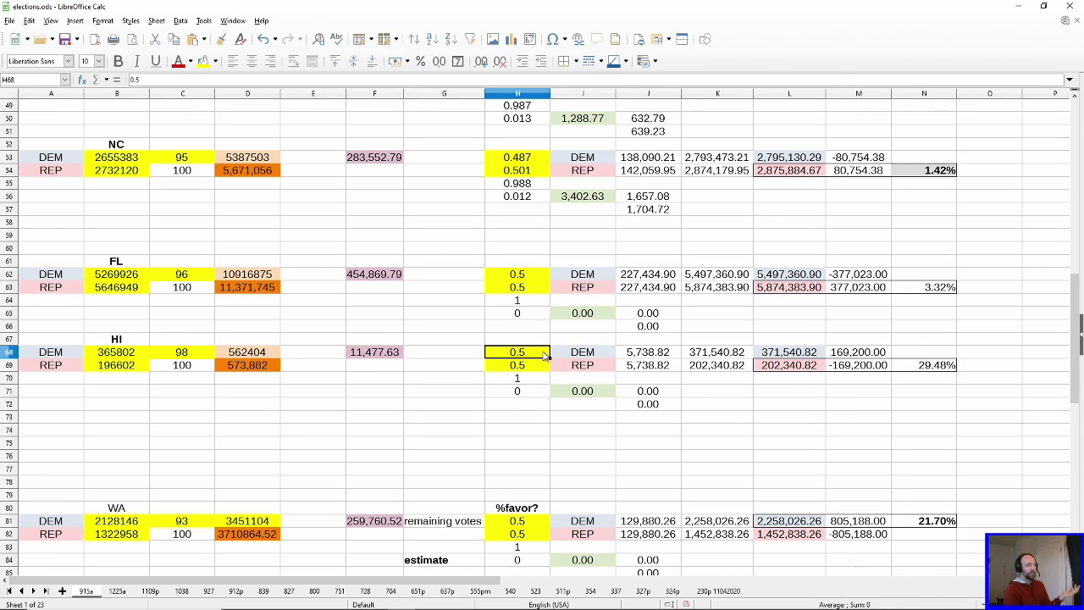
Step: Set Hawaii's %favor values to 0.6 for DEM and 0.4 for REP, and review the vote difference alongside the other states
type(".6")
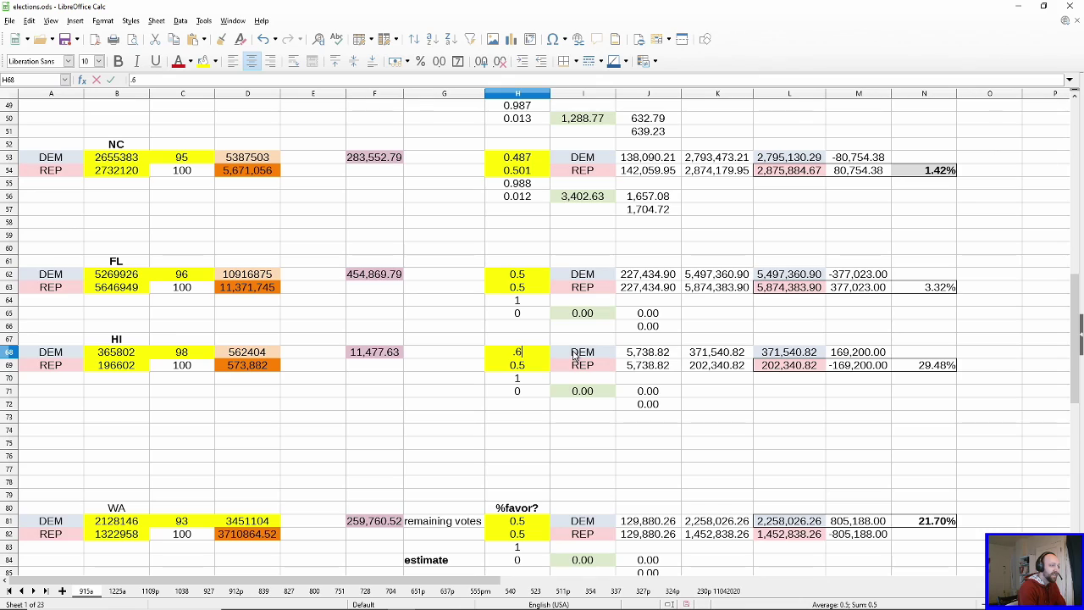
key("Return")
type(".4")
key("Return")
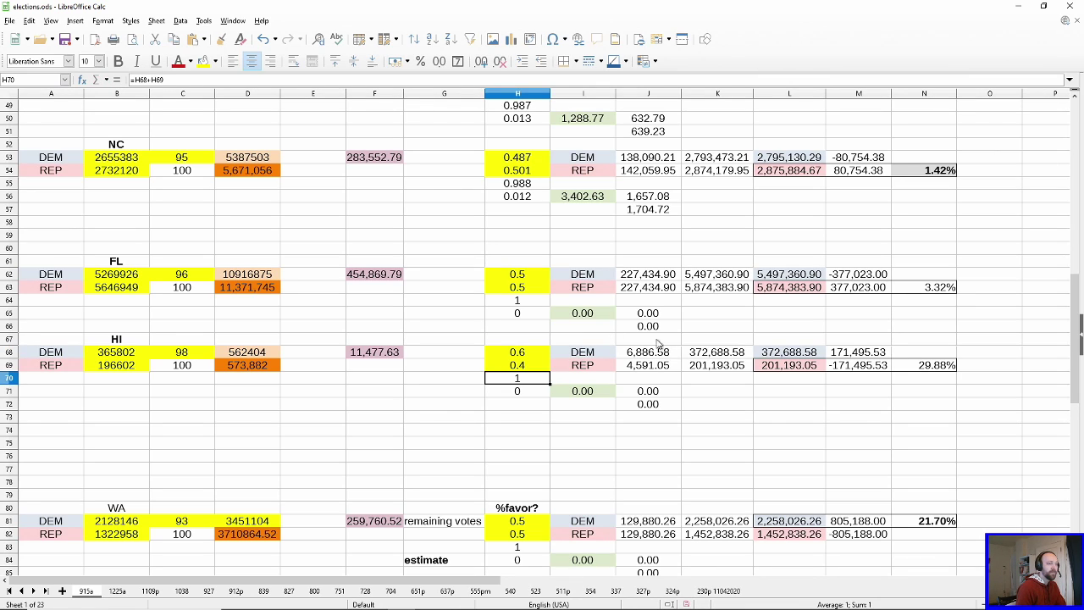
left_click(851, 354)
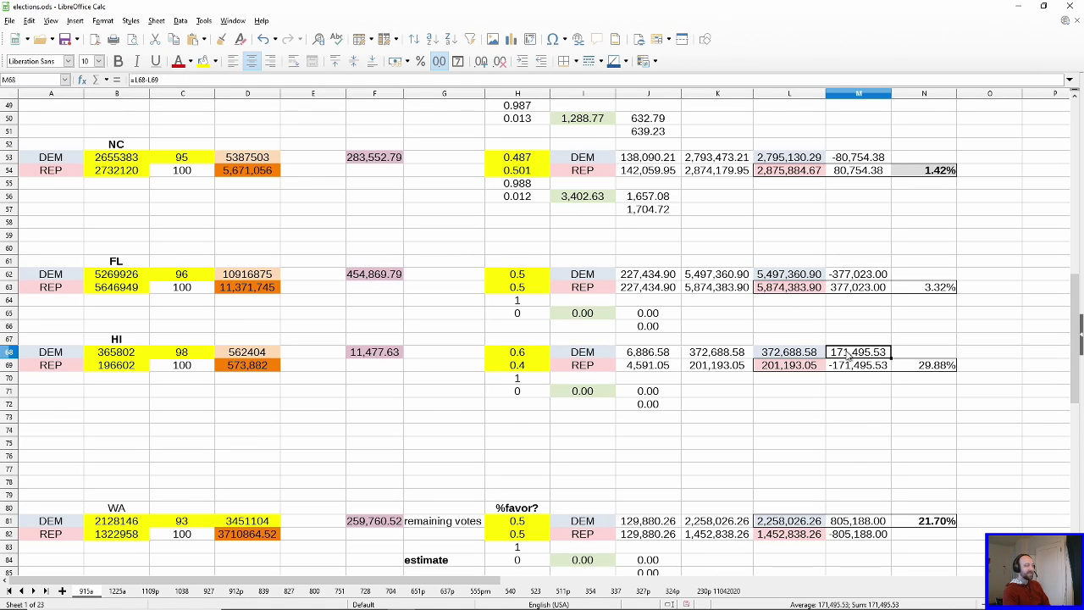
scroll(857, 360, "up", 16)
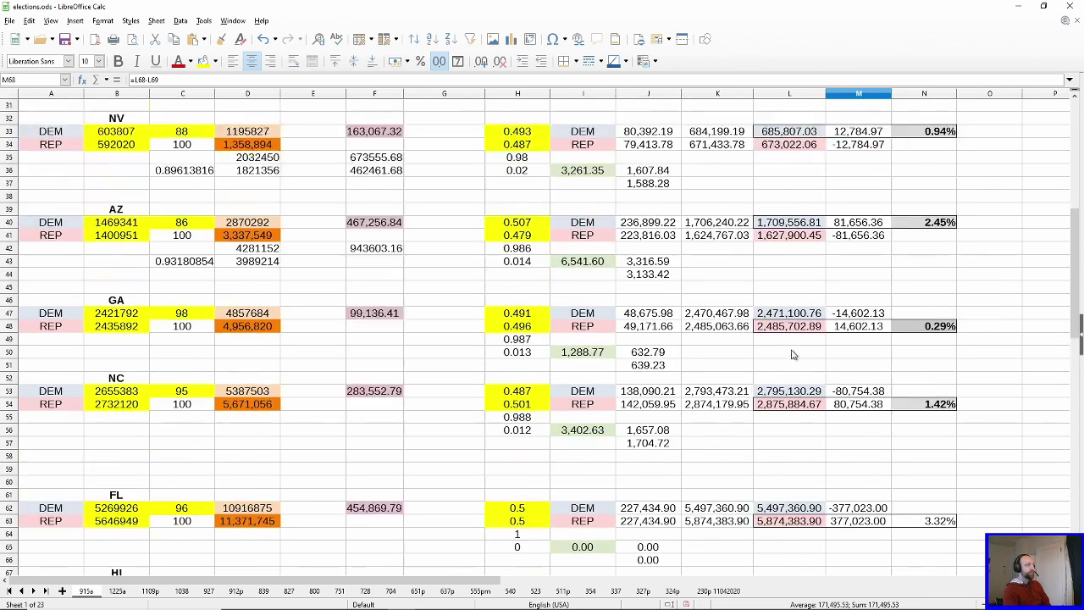
scroll(771, 356, "down", 7)
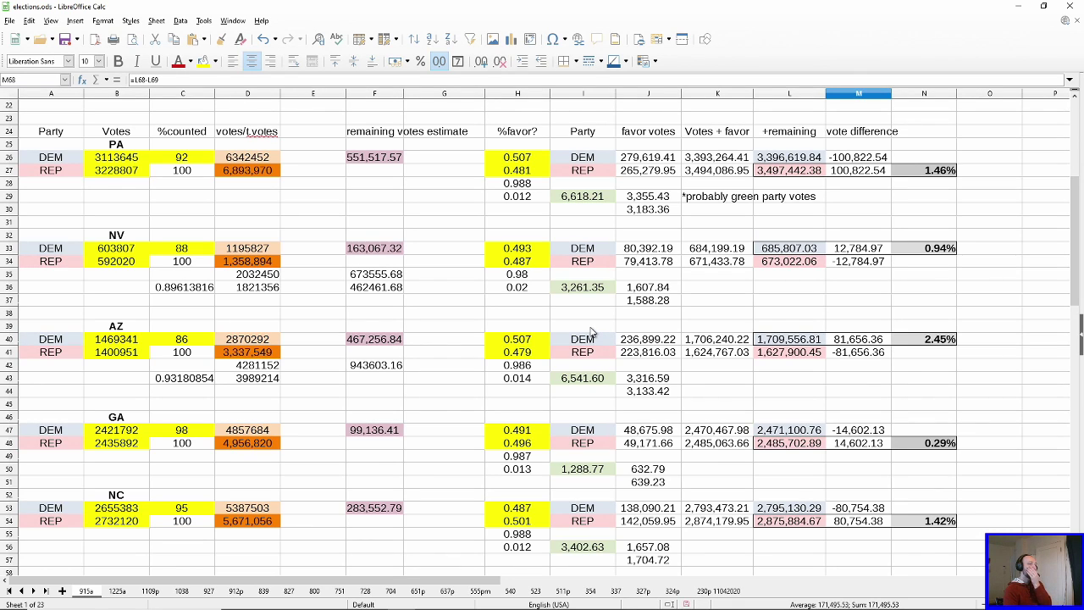
Step: Switch to Firefox, maximize it, show the Fox News map by states and compare it with CNN's electoral college map
left_click(372, 600)
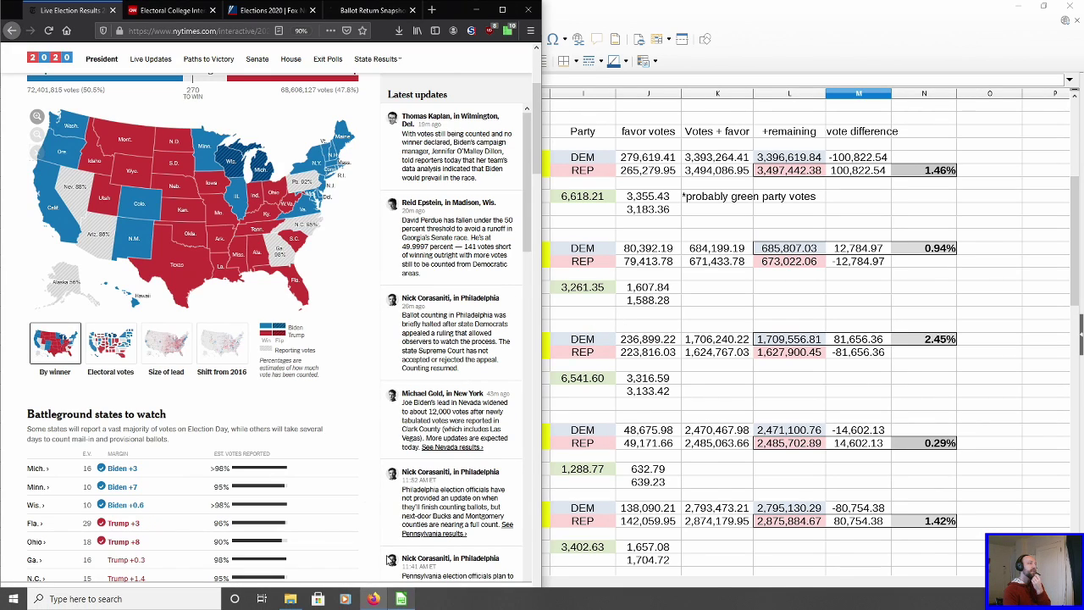
left_click(357, 11)
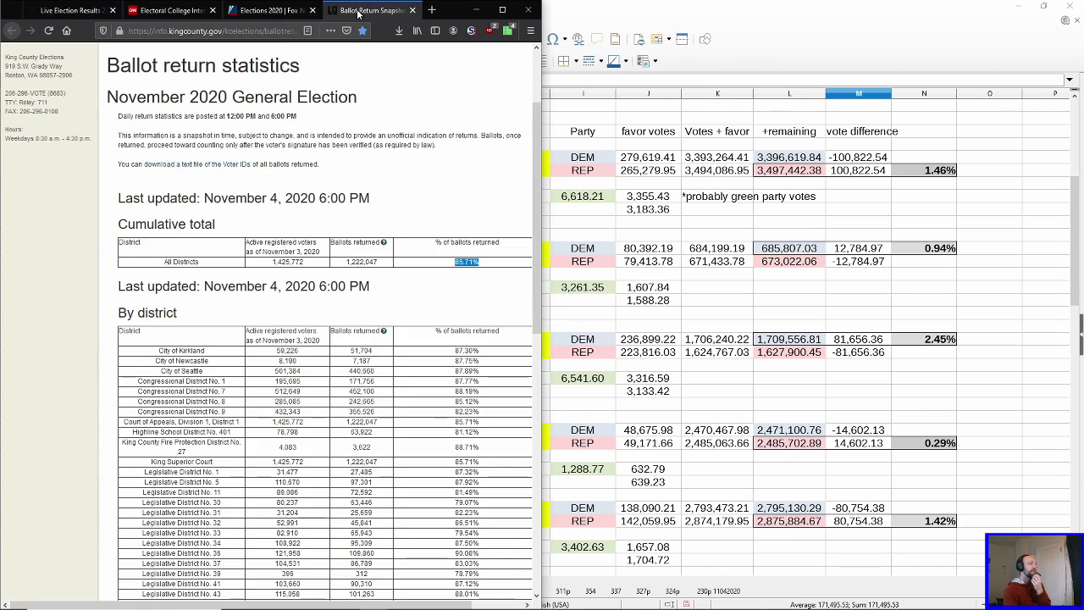
left_click(265, 11)
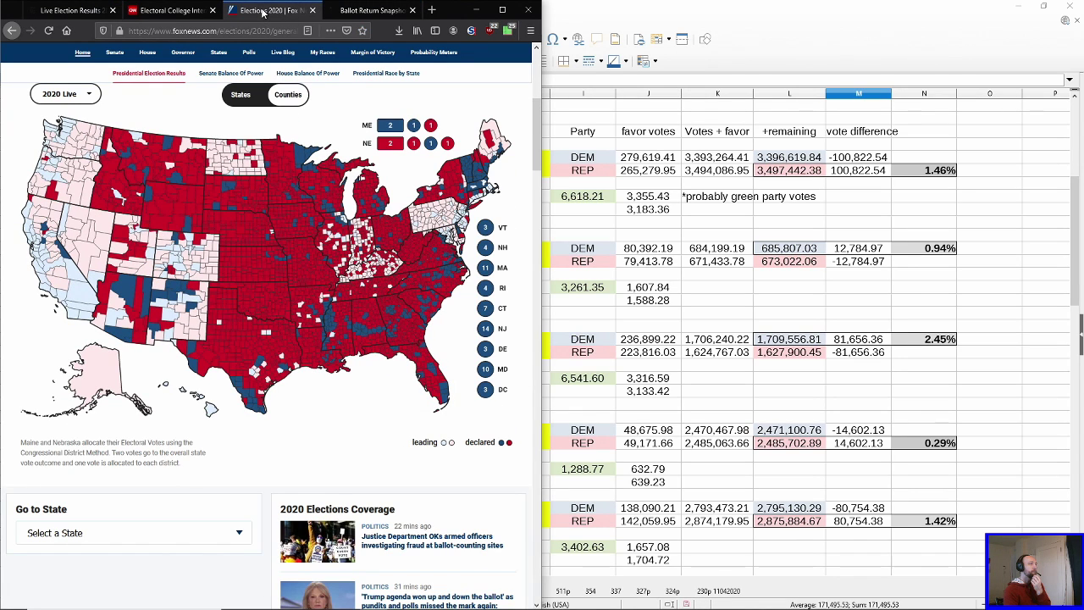
left_click(502, 9)
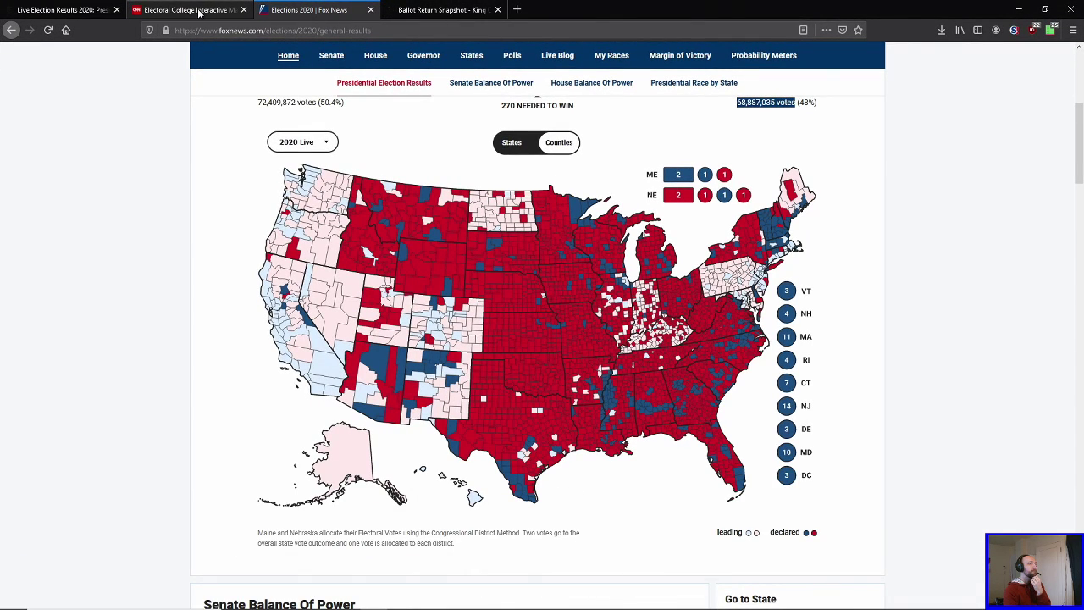
left_click(511, 144)
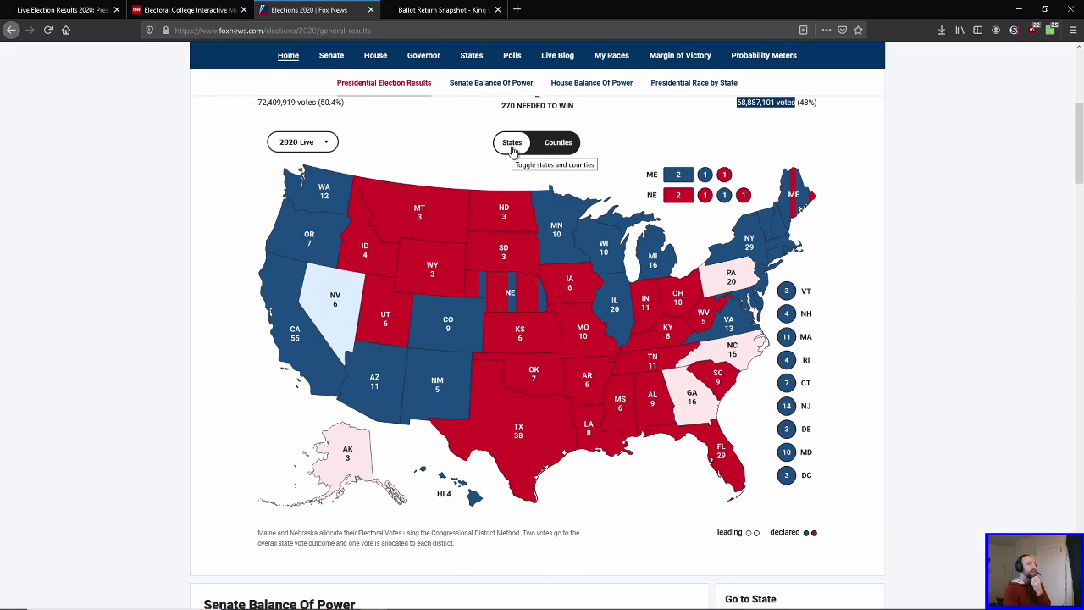
left_click(172, 11)
scroll(178, 231, "down", 1)
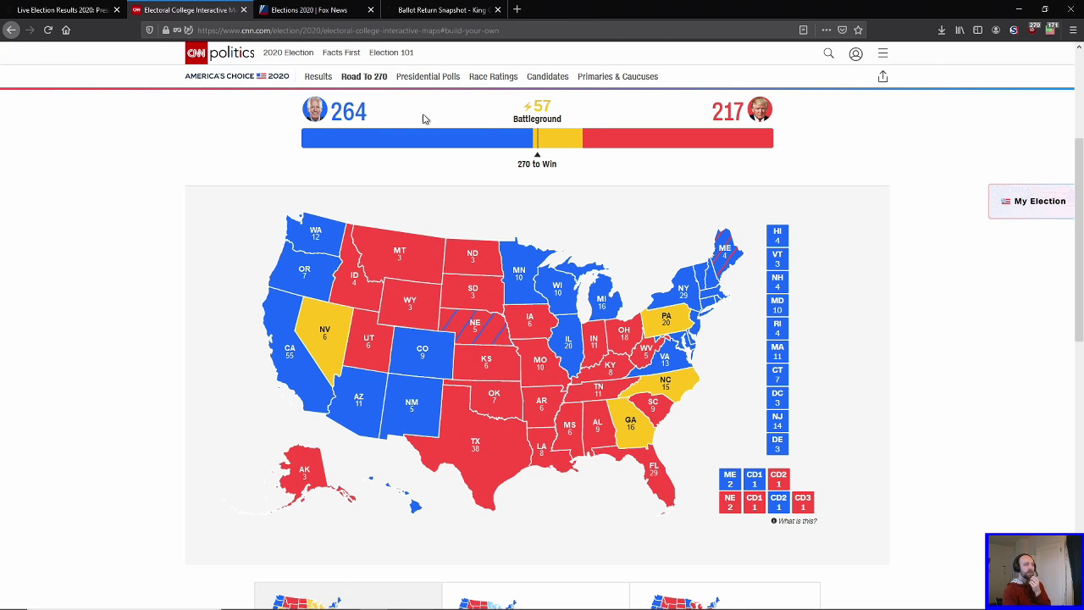
Step: Examine the Colorado and Nebraska county results on the New York Times map, and return to the national view
left_click(61, 9)
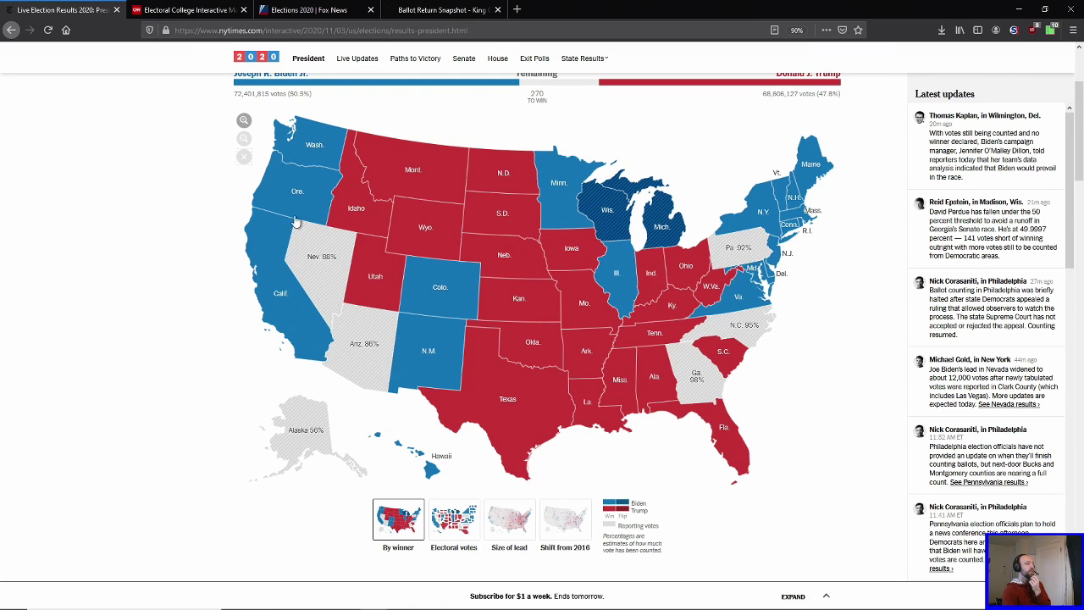
left_click(428, 292)
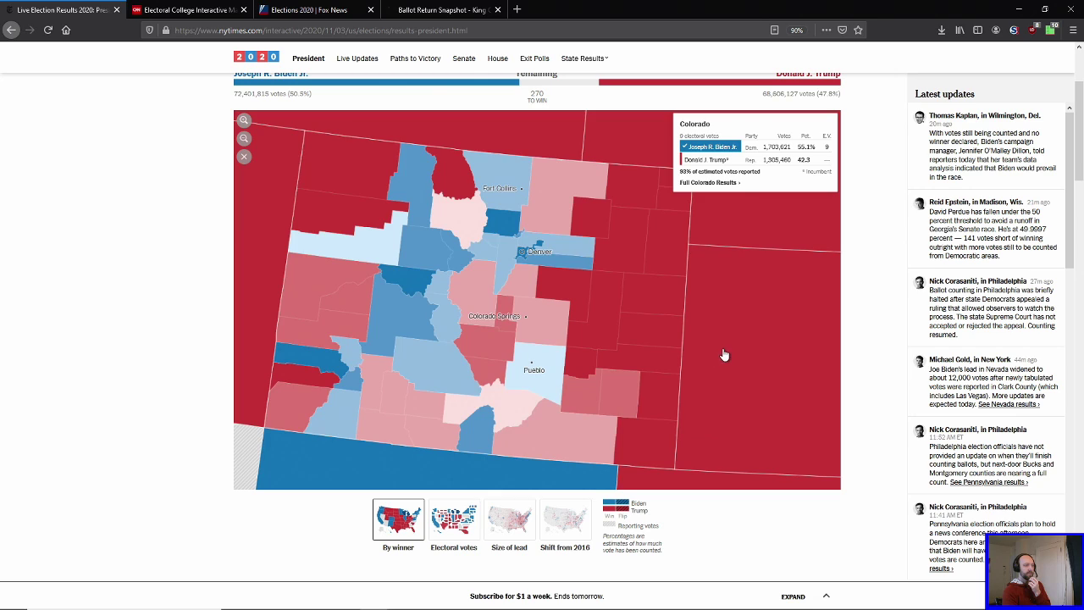
left_click(728, 357)
left_click(503, 146)
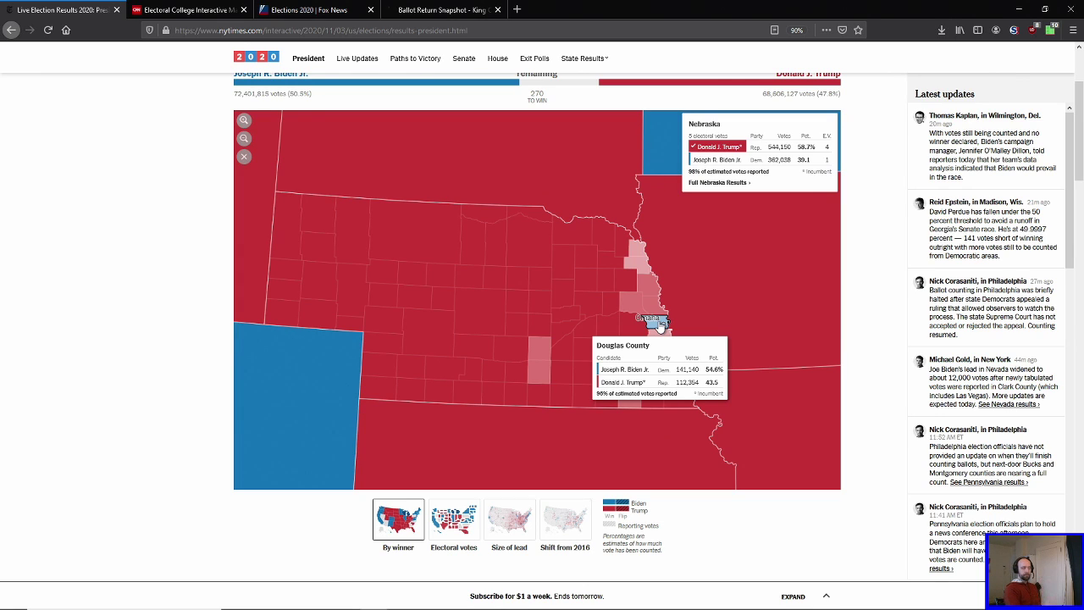
left_click(266, 399)
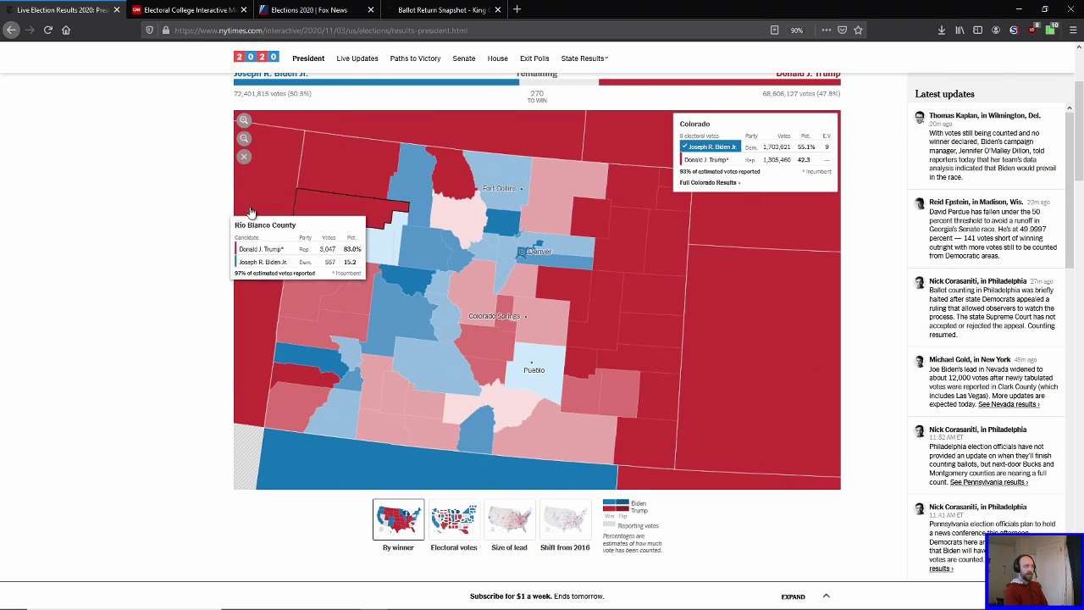
left_click(244, 157)
mouse_move(446, 302)
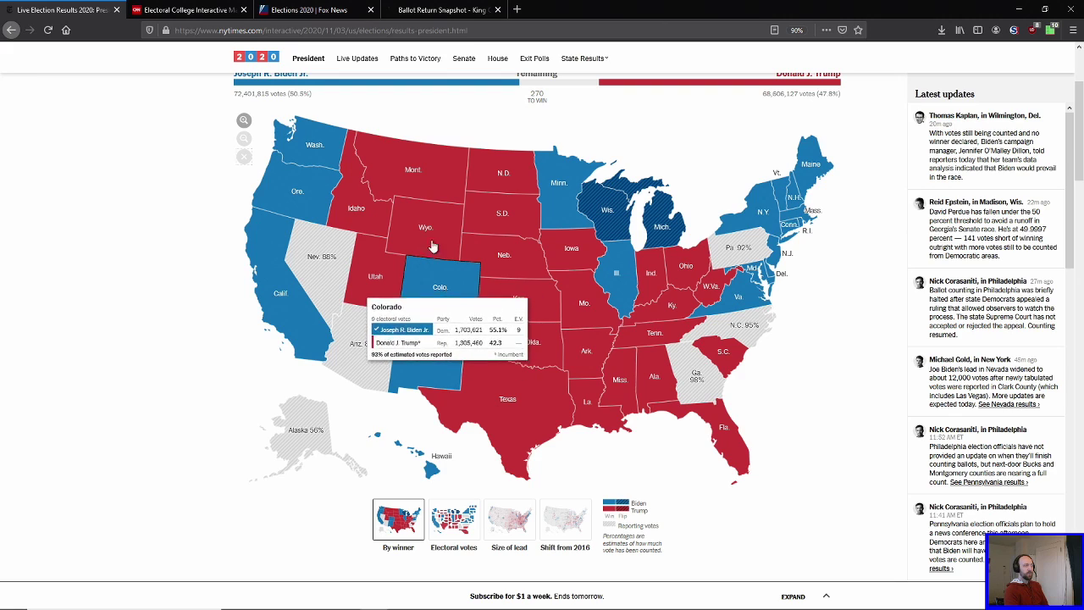
Step: Review the CNN map again, and examine the New York and North Dakota results on the New York Times map
left_click(190, 10)
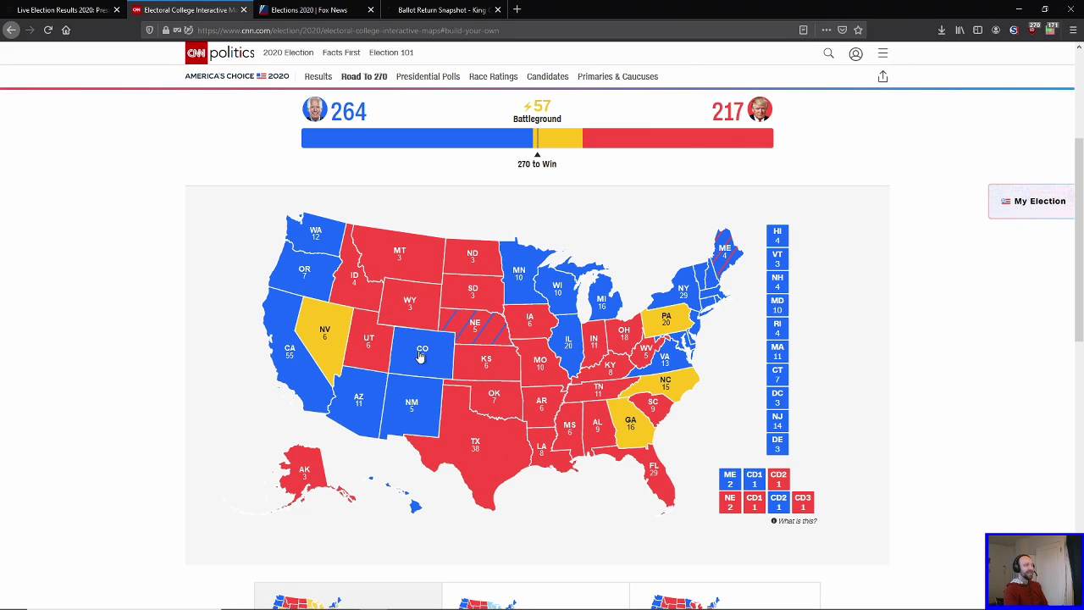
key("ctrl+Tab")
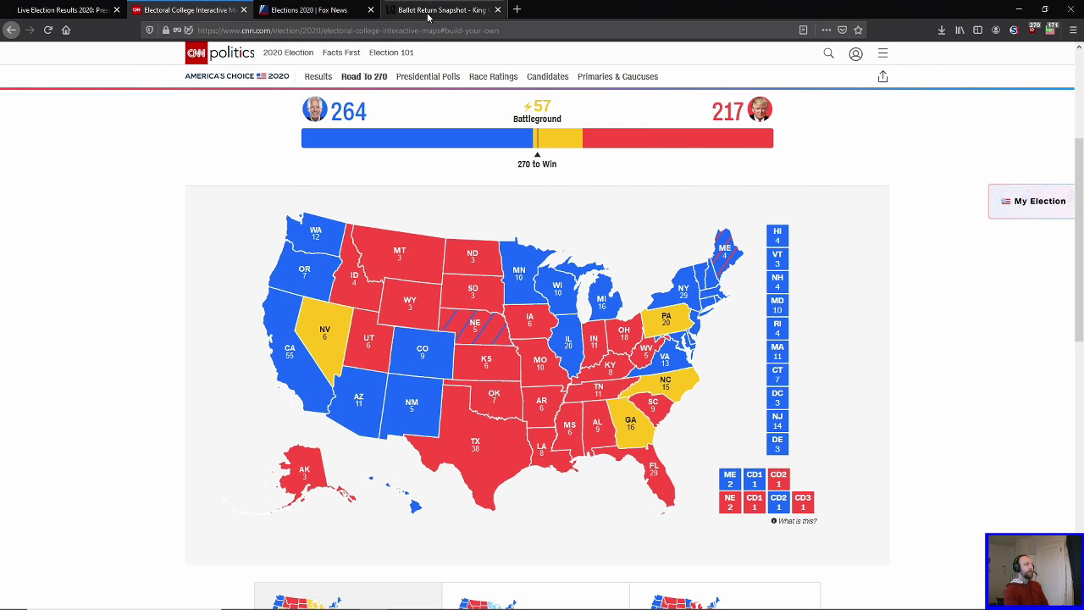
left_click(290, 12)
left_click(63, 10)
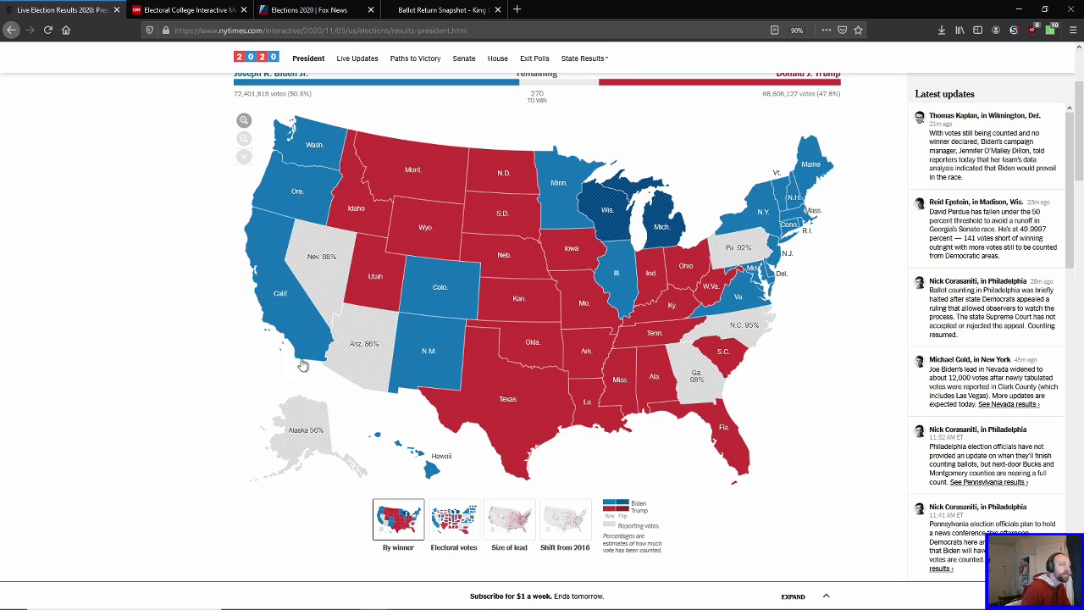
mouse_move(287, 236)
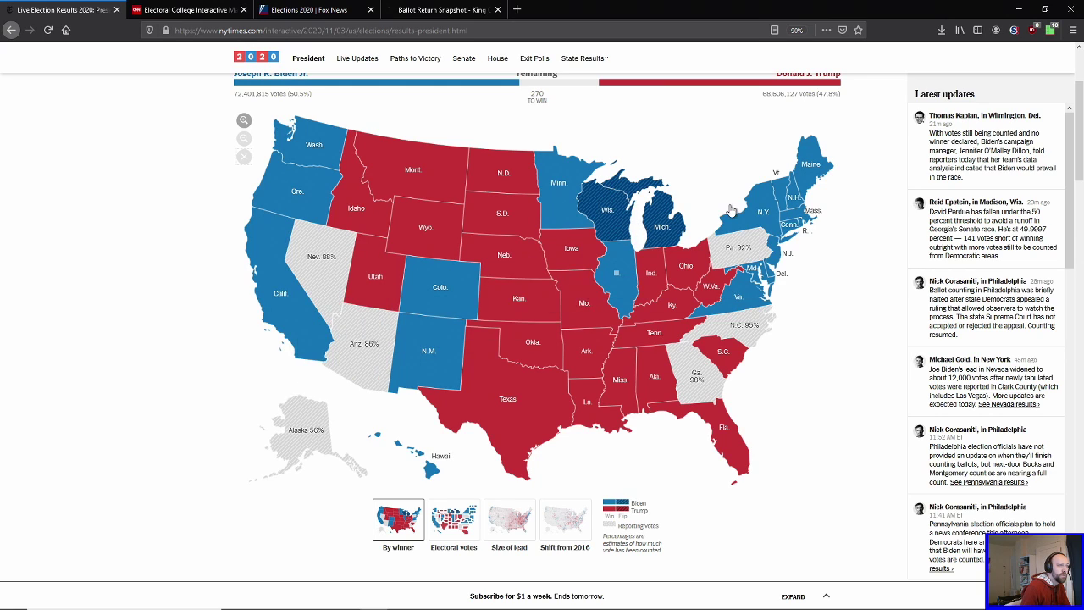
mouse_move(768, 214)
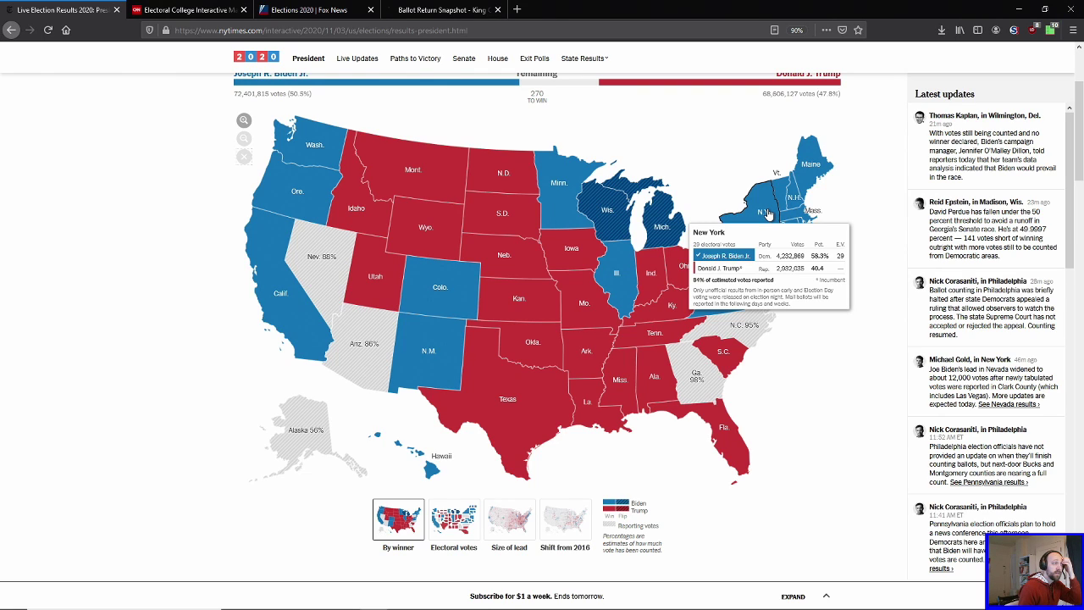
mouse_move(413, 172)
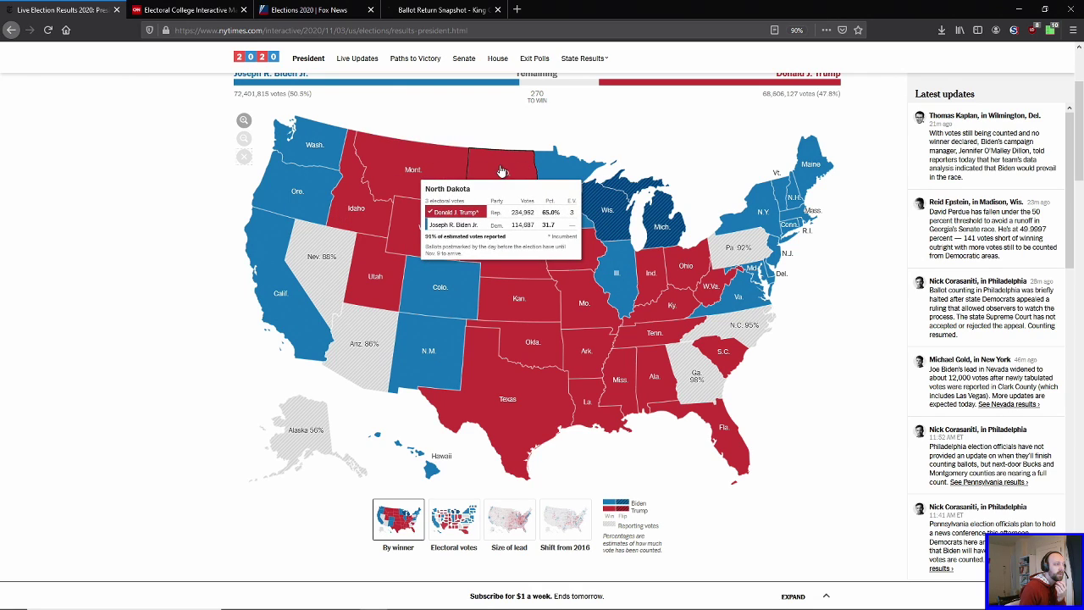
mouse_move(514, 415)
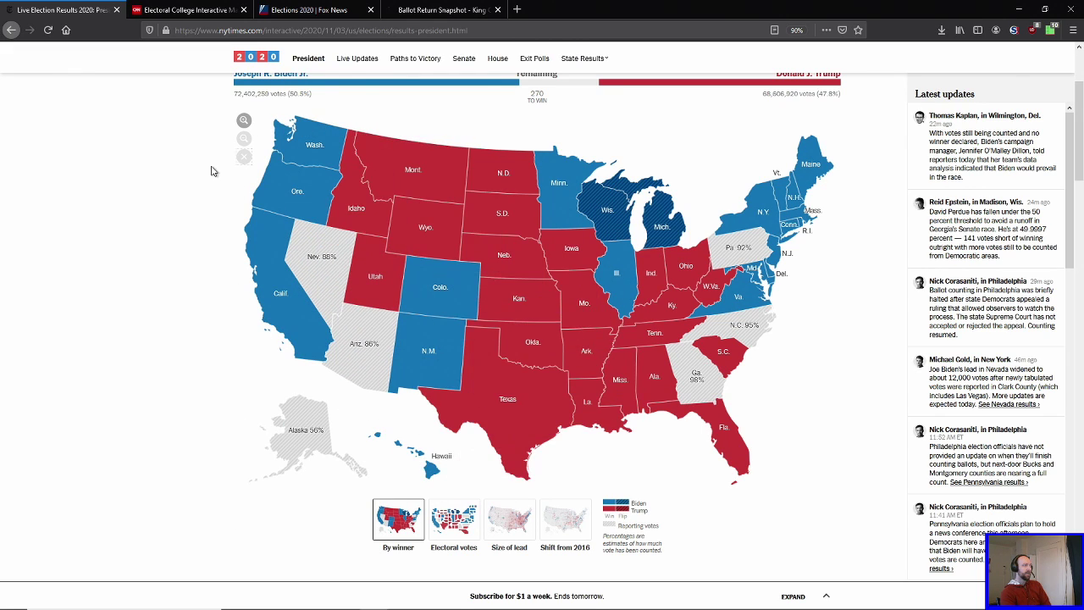
Step: Search the web in a new tab for "alaska compared to usa"
key("ctrl+t")
type("ala")
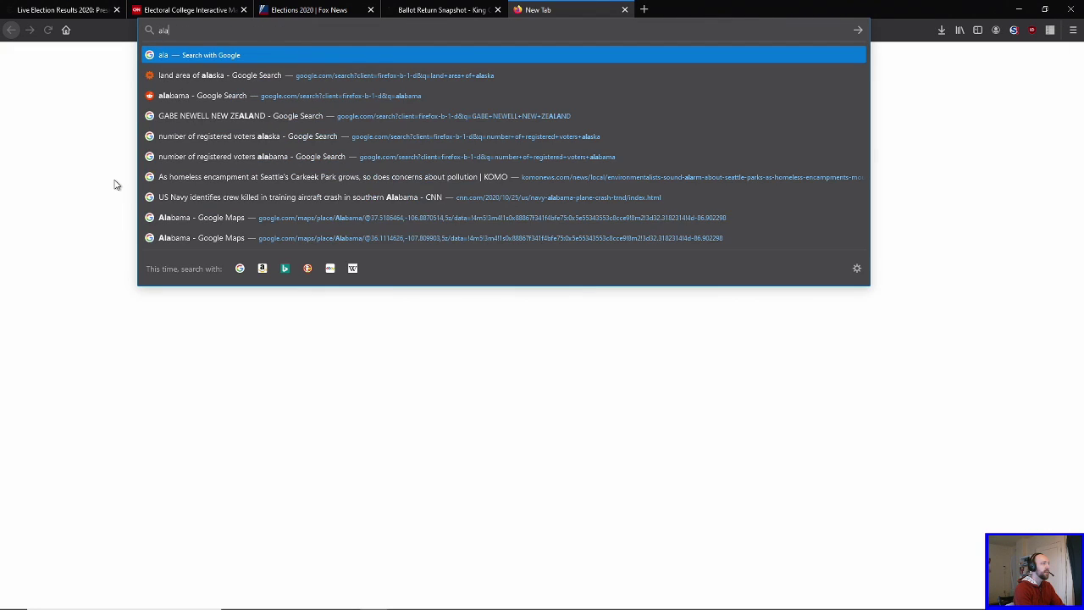
type("ska compared to usa")
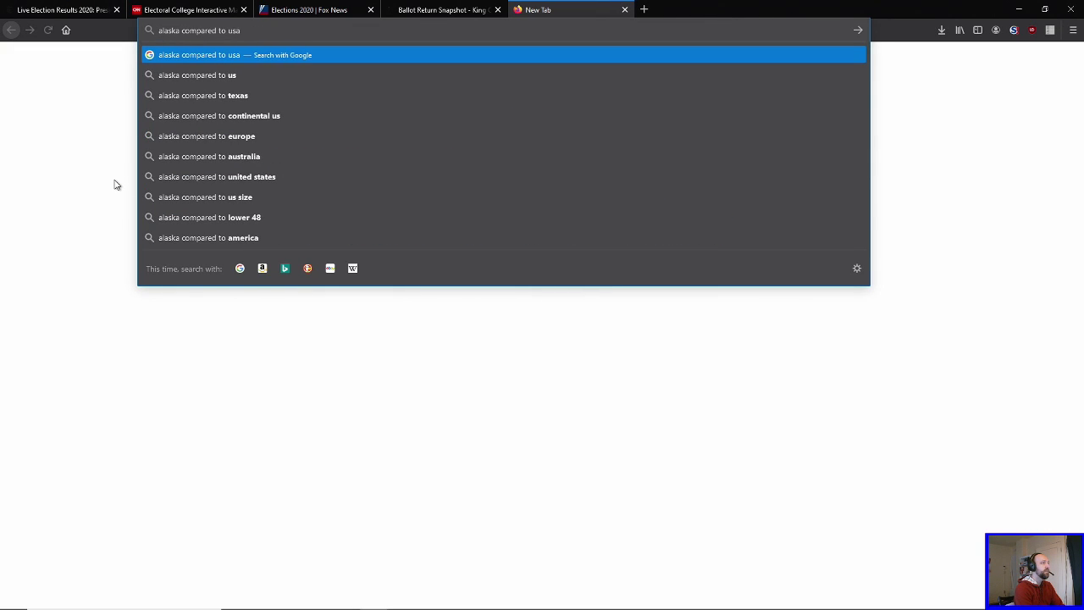
key("Return")
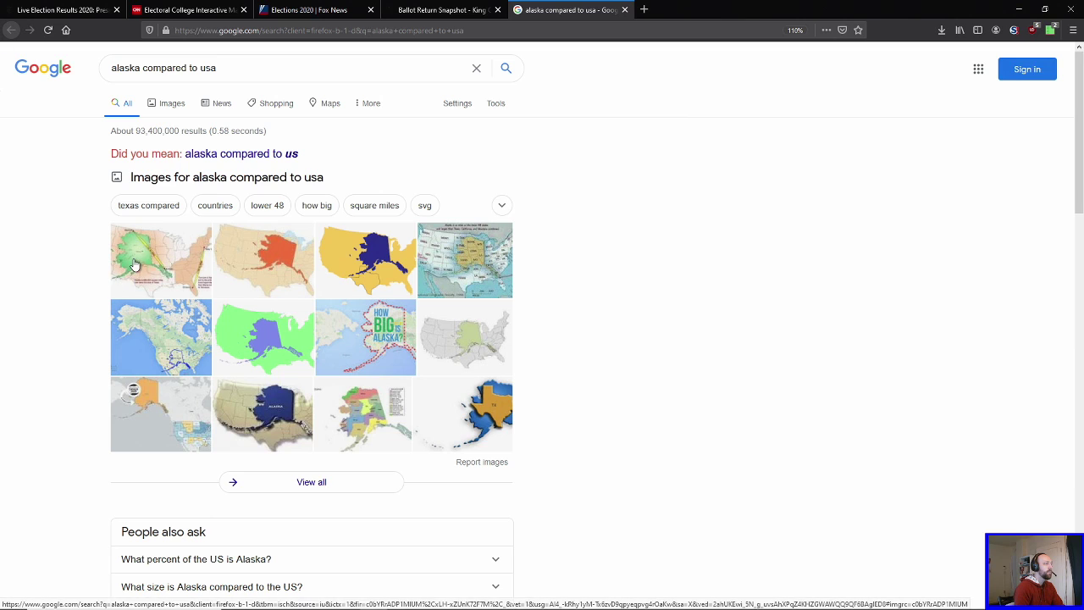
Step: Open the Matador Network article on Alaska's real size from the image results and enlarge its size and distance comparison map
left_click(122, 275)
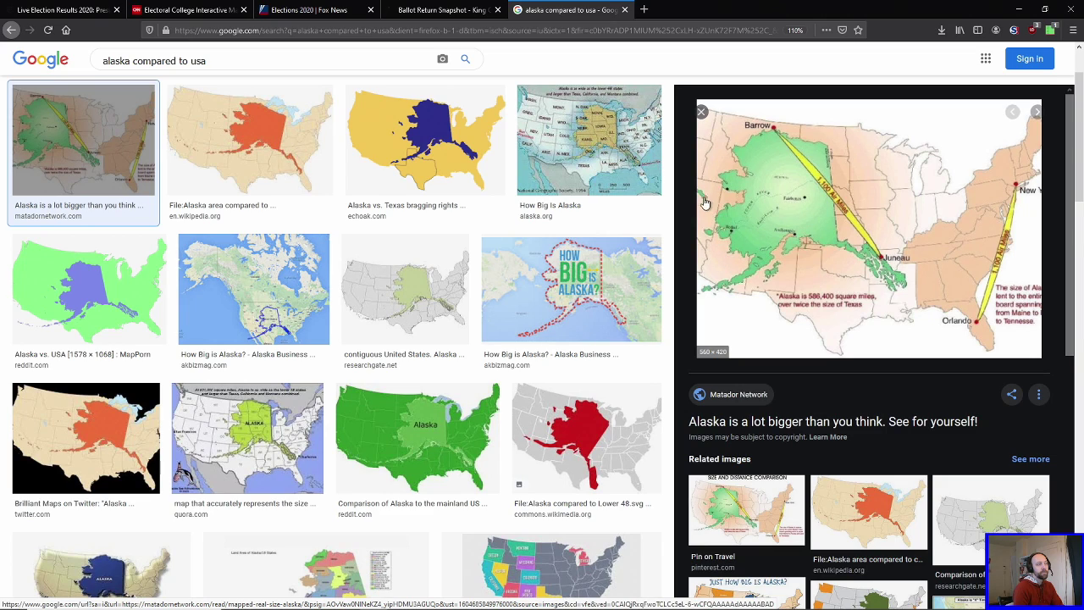
left_click(811, 284)
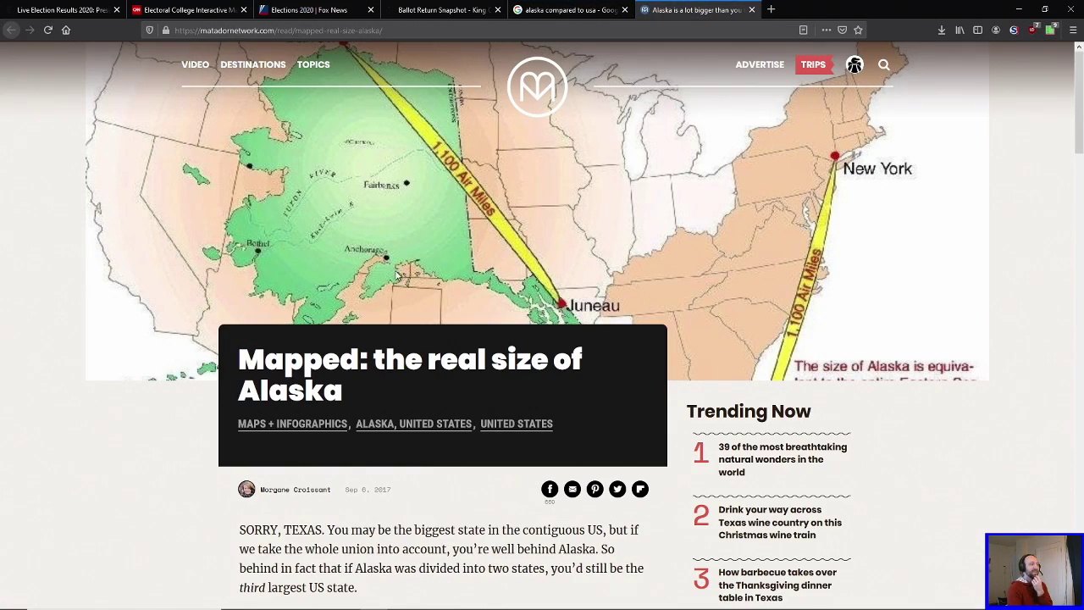
scroll(377, 277, "down", 5)
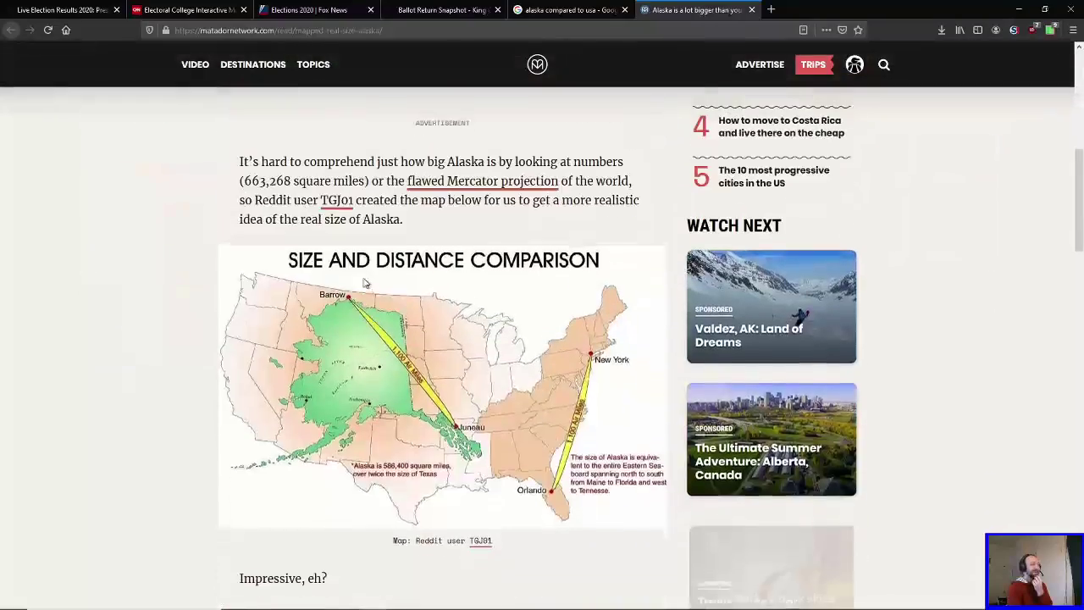
scroll(453, 293, "down", 3)
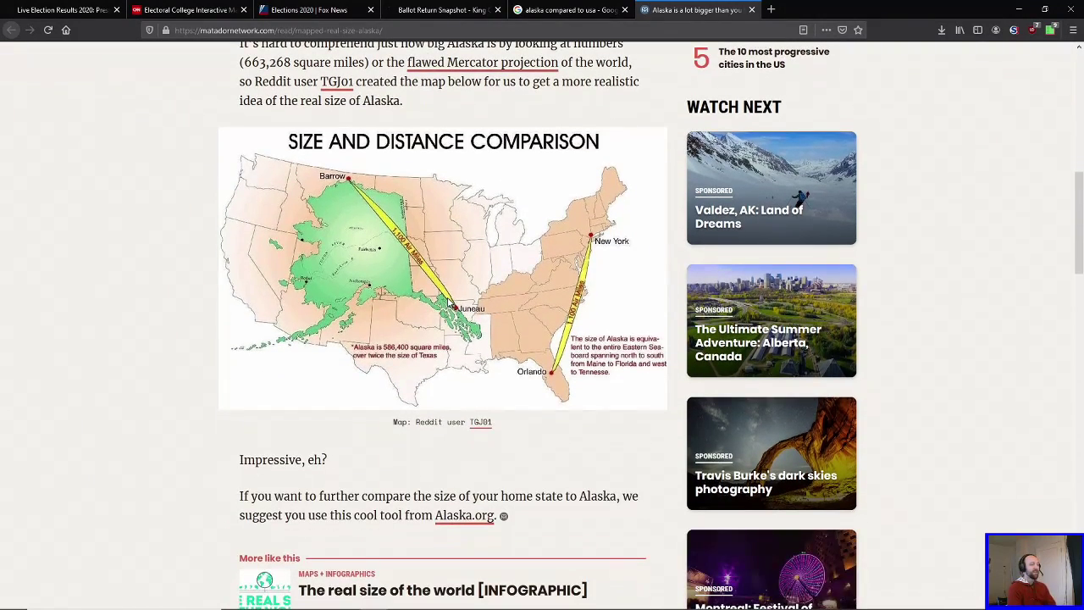
key("ctrl+plus")
key("ctrl+plus")
key("ctrl+plus")
key("ctrl+plus")
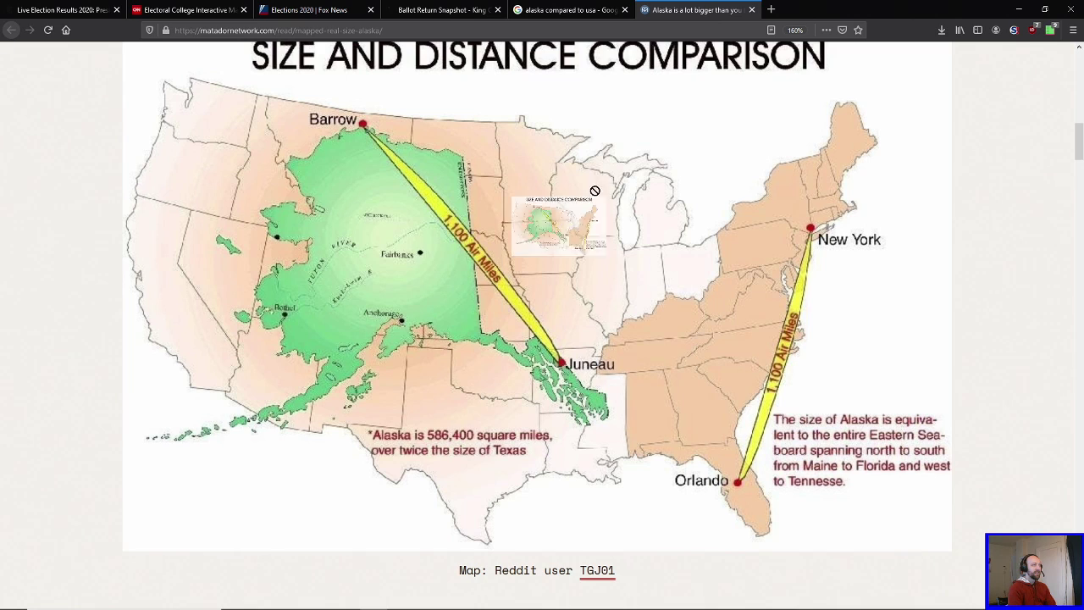
Step: Close the Alaska article and search tabs, and compare the northeastern states on the CNN and New York Times maps
left_click(751, 9)
left_click(628, 10)
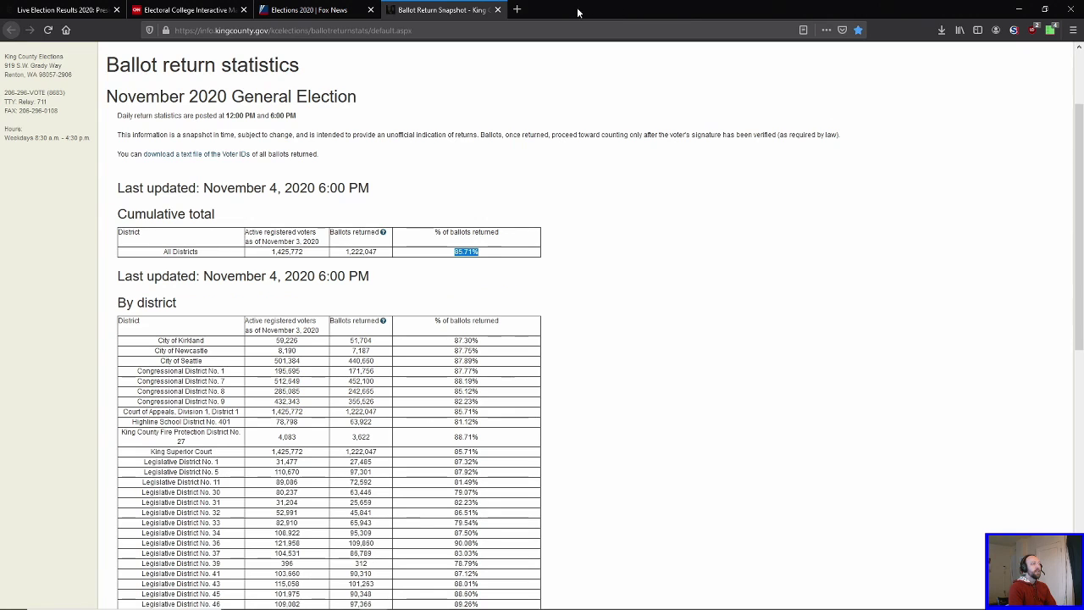
left_click(288, 10)
left_click(173, 11)
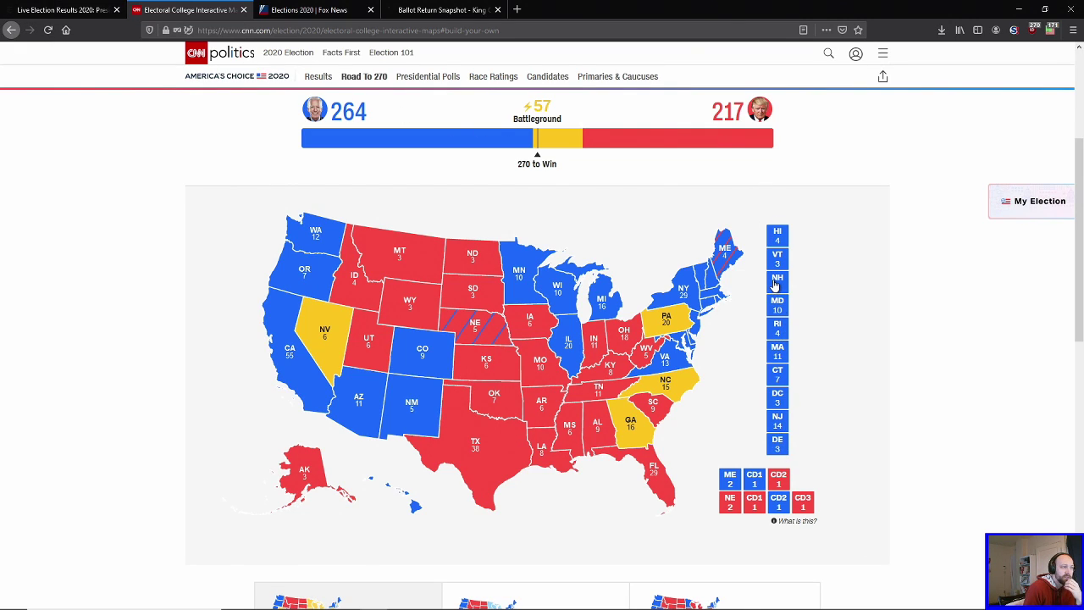
left_click(63, 9)
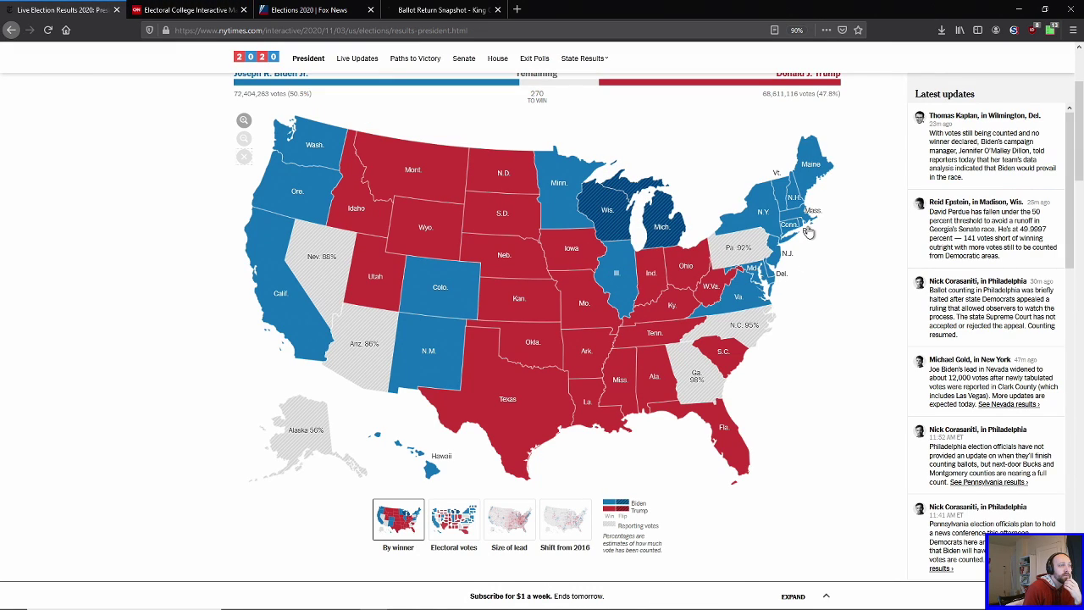
mouse_move(802, 227)
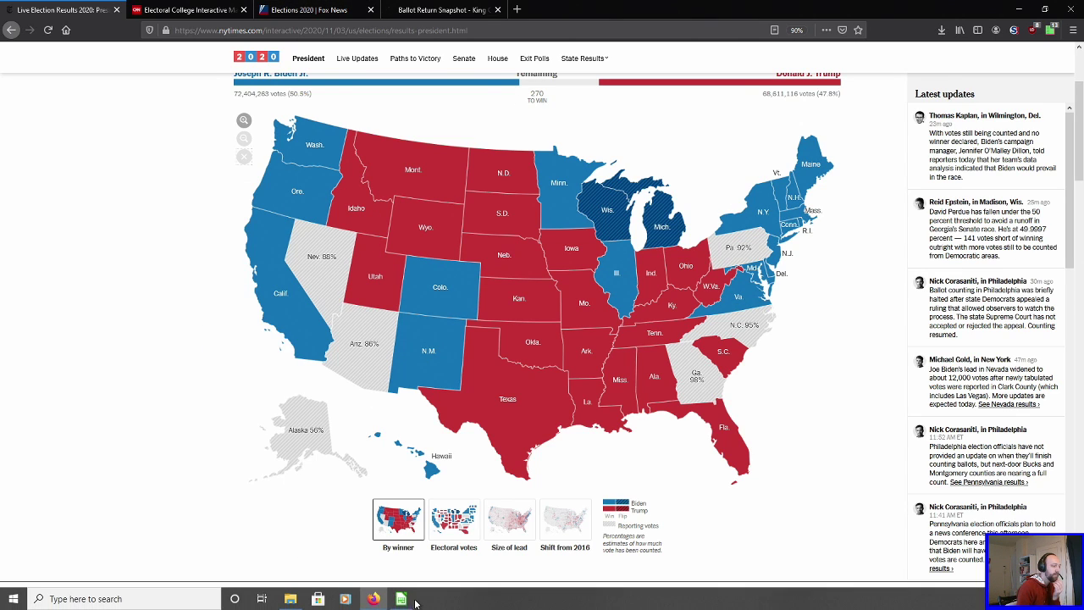
Step: Switch to the elections.ods spreadsheet in LibreOffice Calc and review the projection blocks for PA, NV, AZ, GA and NC on sheet 915a
left_click(401, 604)
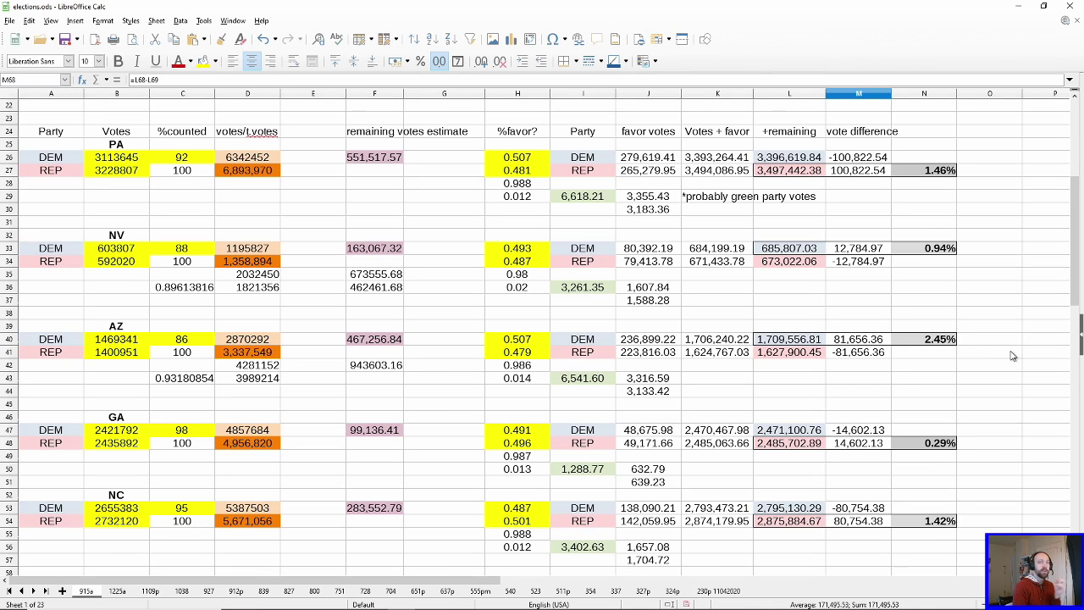
left_click_drag(46, 134, 932, 467)
scroll(999, 470, "up", 3)
scroll(1020, 470, "down", 1)
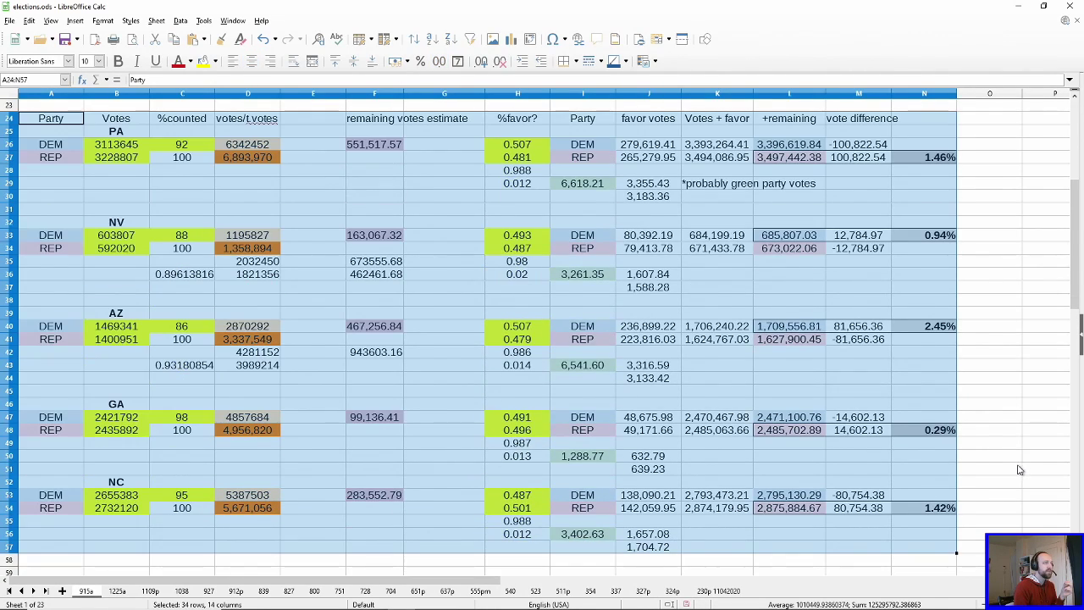
left_click(1026, 431)
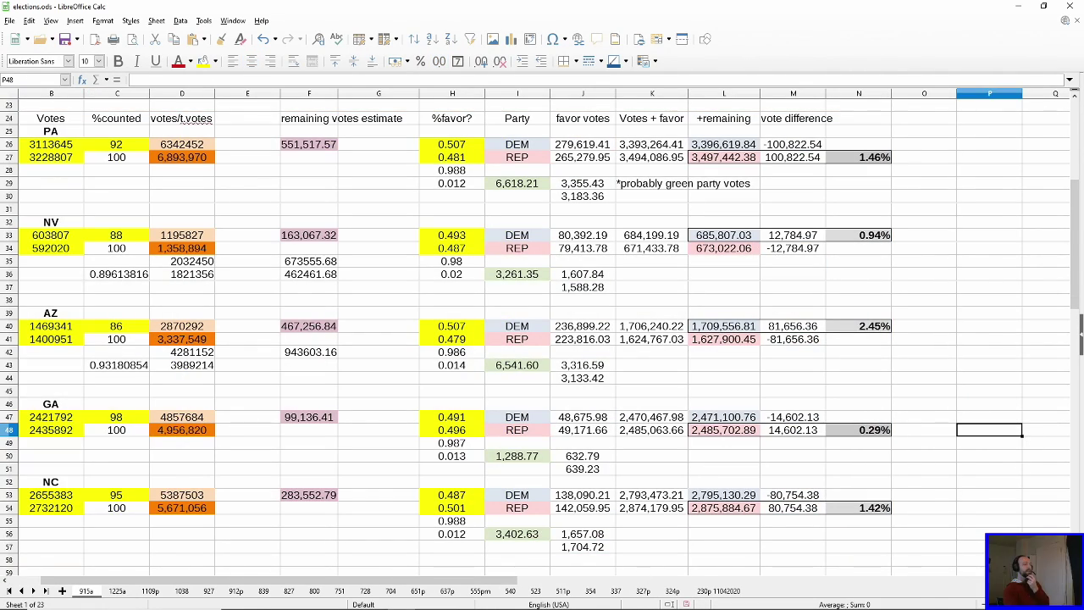
scroll(254, 582, "left", 1)
left_click(809, 549)
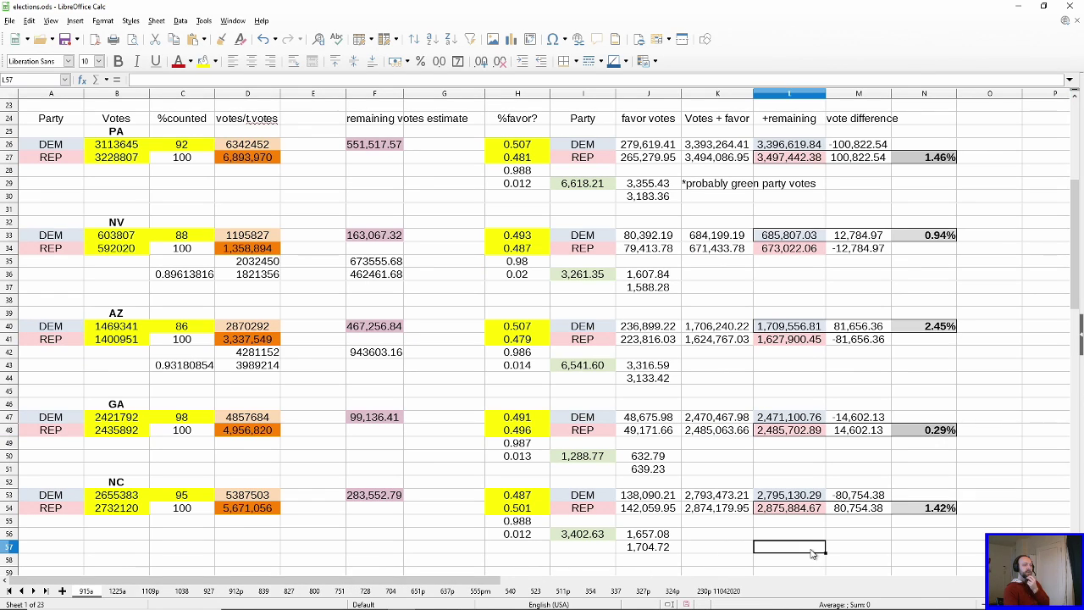
left_click_drag(44, 122, 961, 550)
left_click(996, 526)
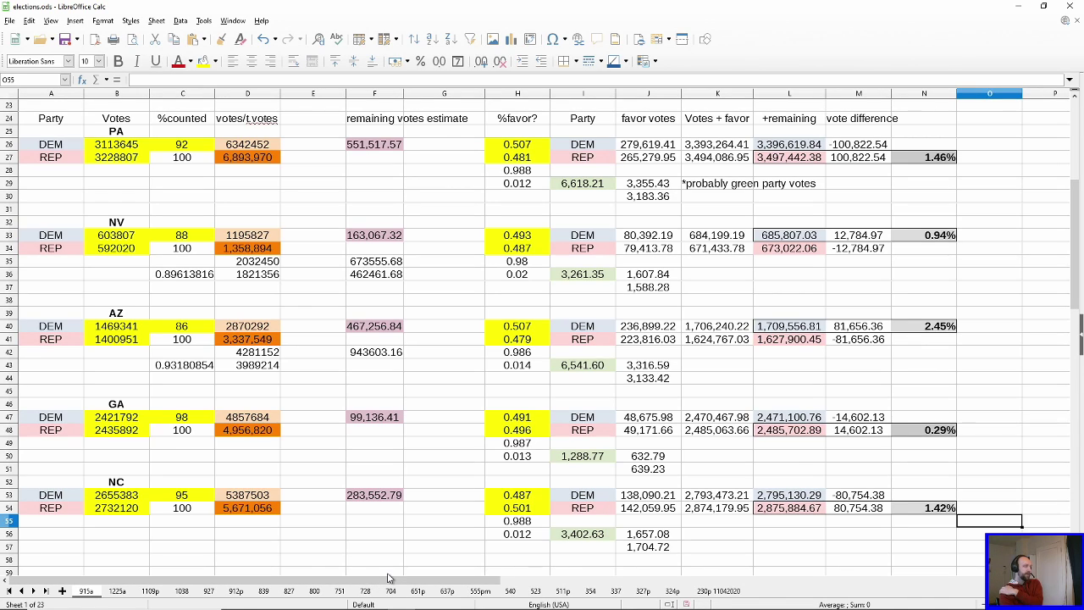
Step: Examine the remaining votes estimates and the %favor? values for all five states, and the whole NV block
mouse_move(360, 151)
left_mouse_down()
mouse_move(398, 511)
mouse_move(373, 145)
left_mouse_up()
left_click(421, 521)
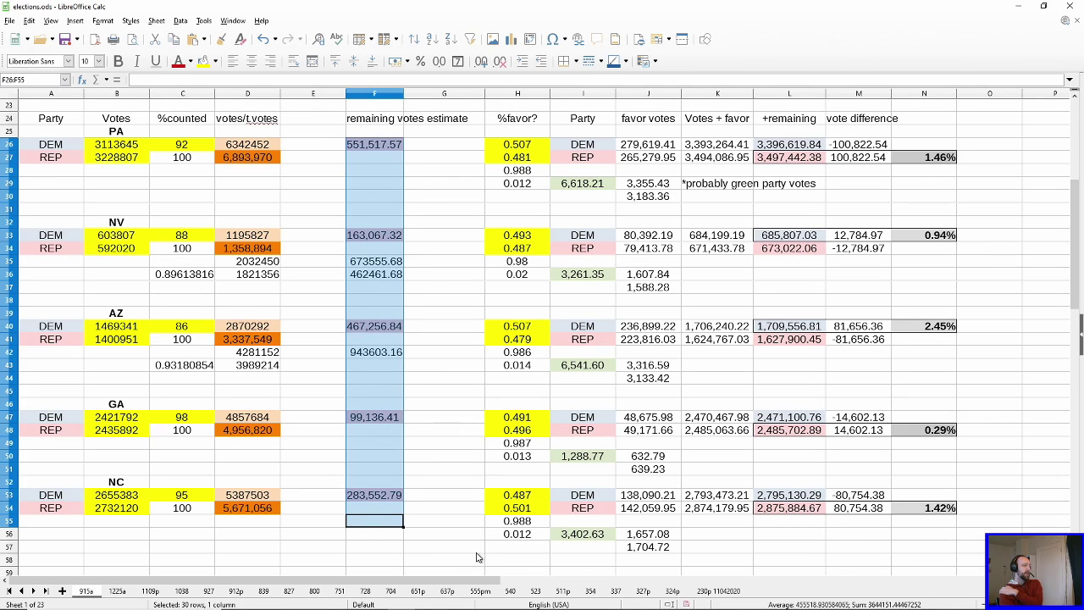
left_click_drag(531, 151, 528, 539)
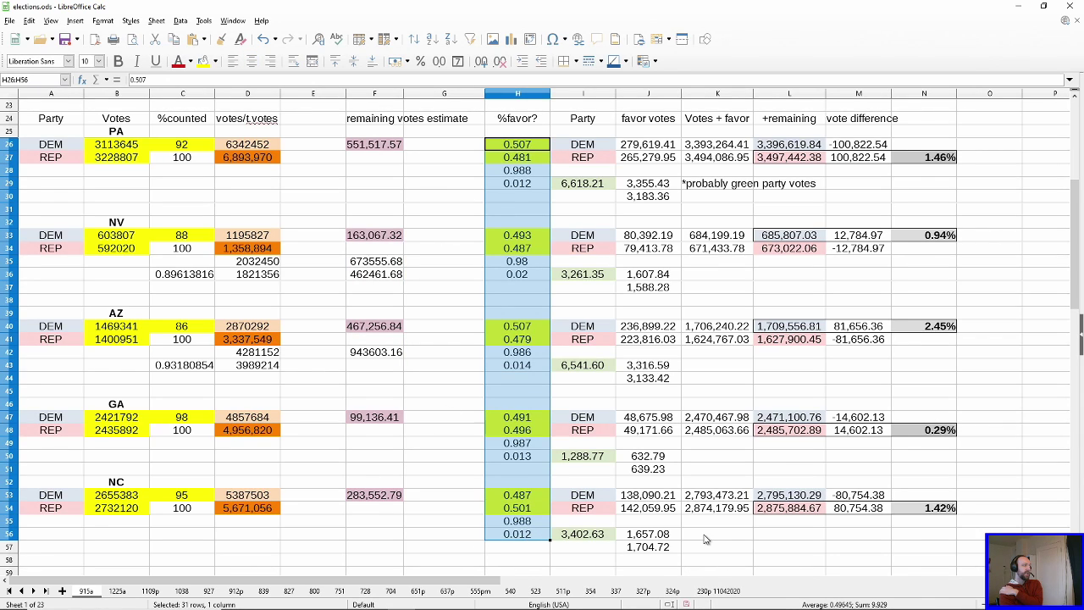
left_click_drag(72, 222, 910, 289)
Step: Mark the Democratic rows beside their margin percentages, entering +++++++++ in O33 for NV and ++++++++++ in O40 for AZ
left_click(989, 236)
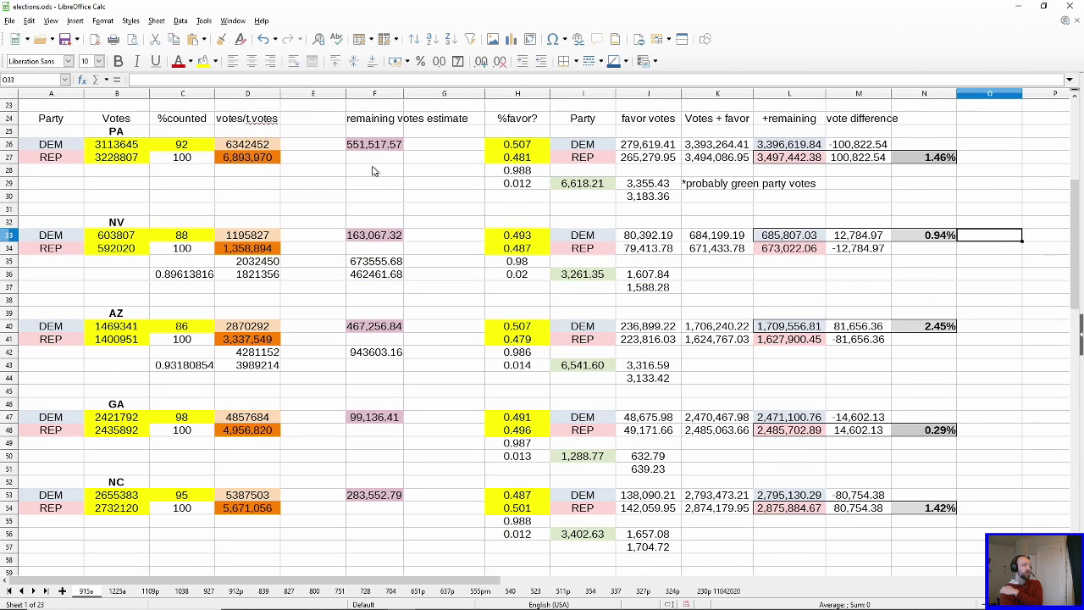
type("+++++++++")
key("Return")
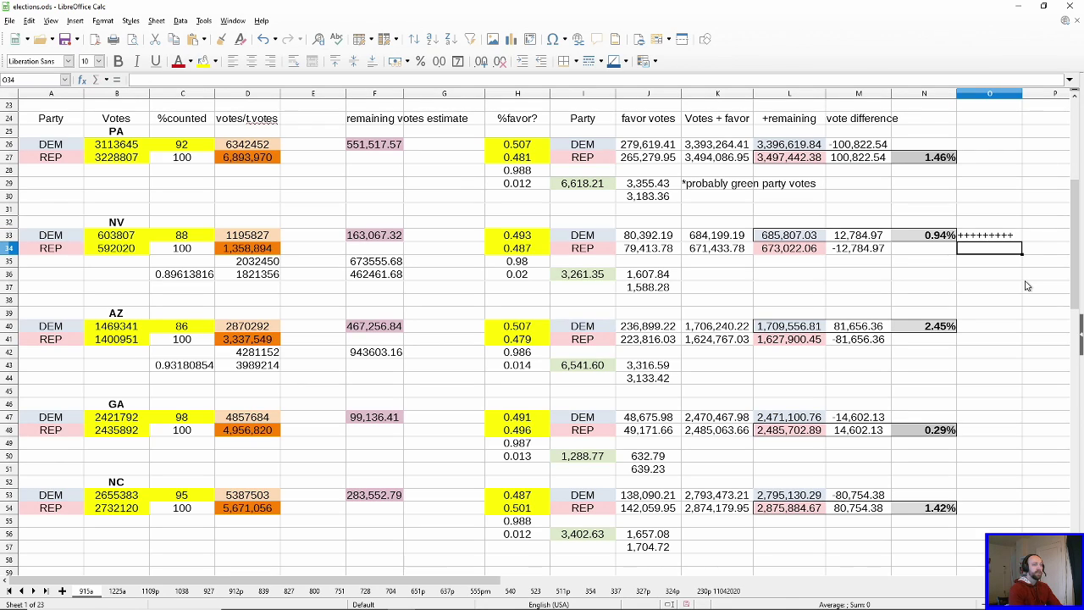
left_click(978, 330)
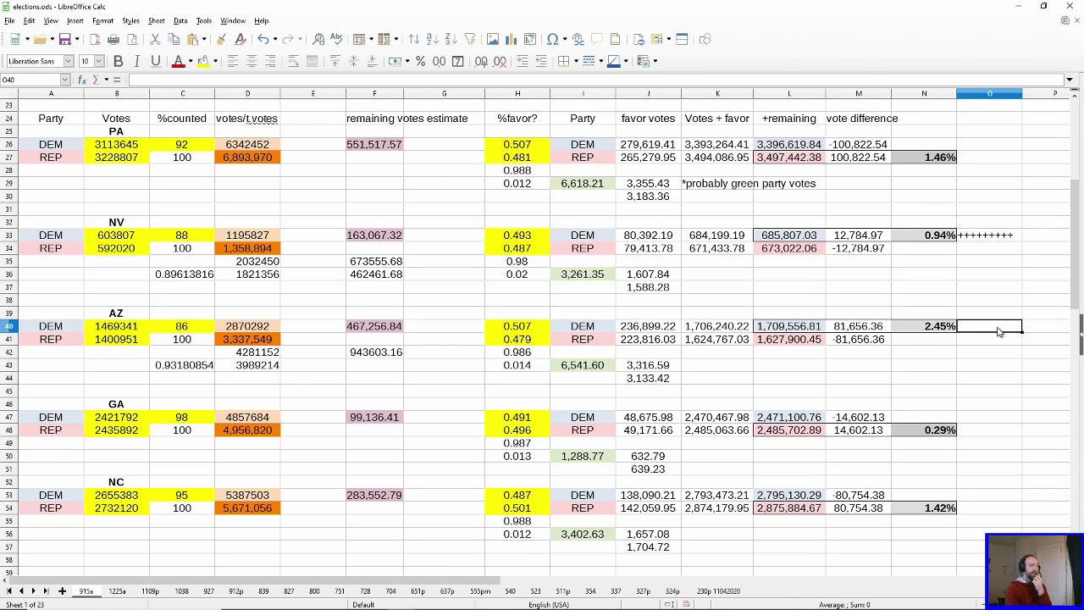
type("++++++++++")
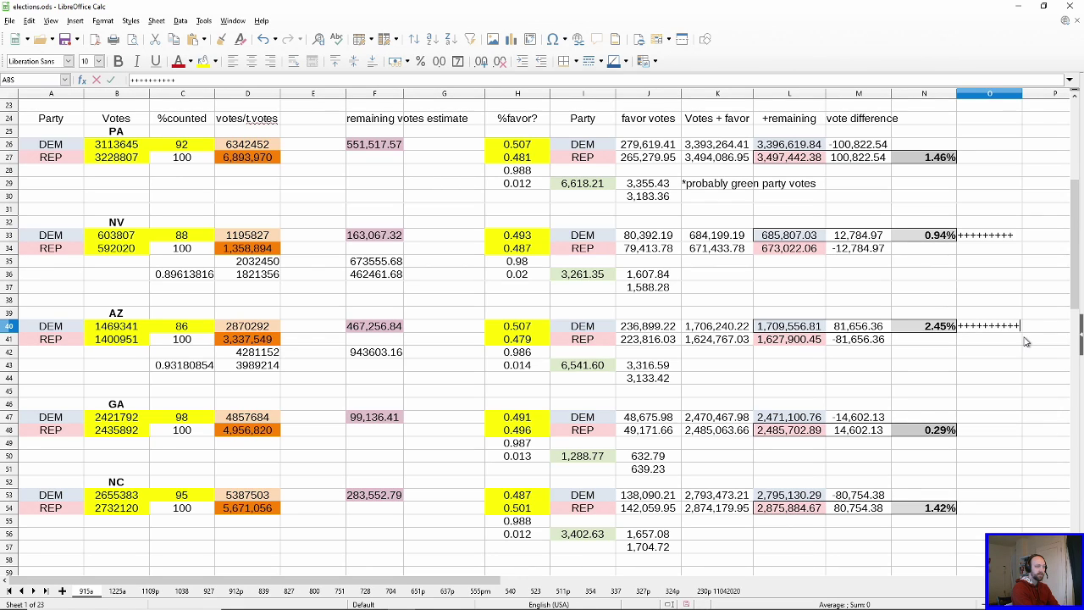
key("Return")
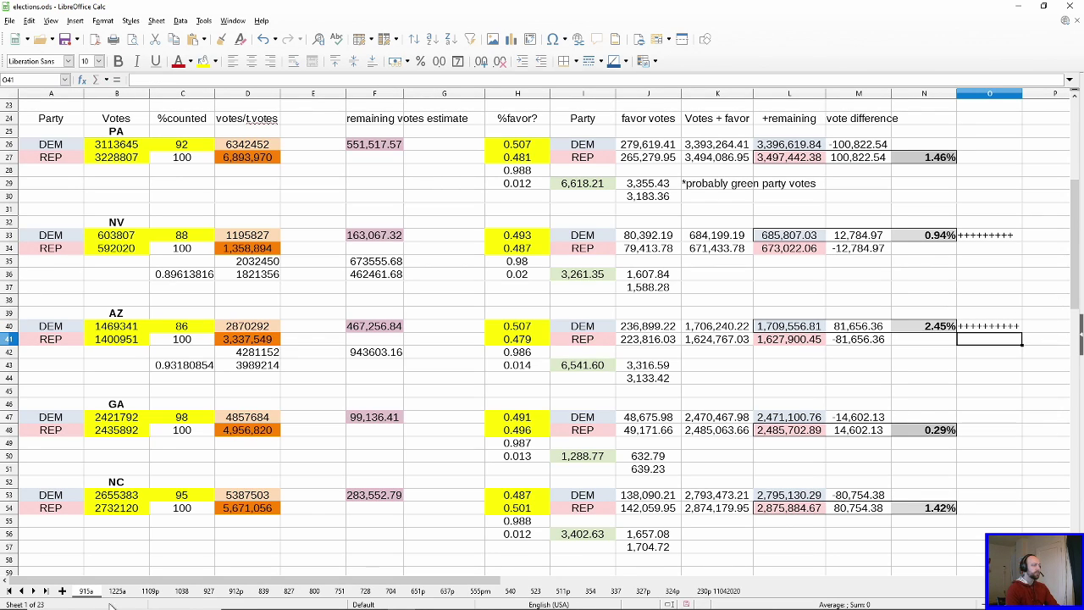
Step: Check the earlier state projections on sheet 1109p and return to sheet 915a
left_click(119, 591)
left_click(149, 592)
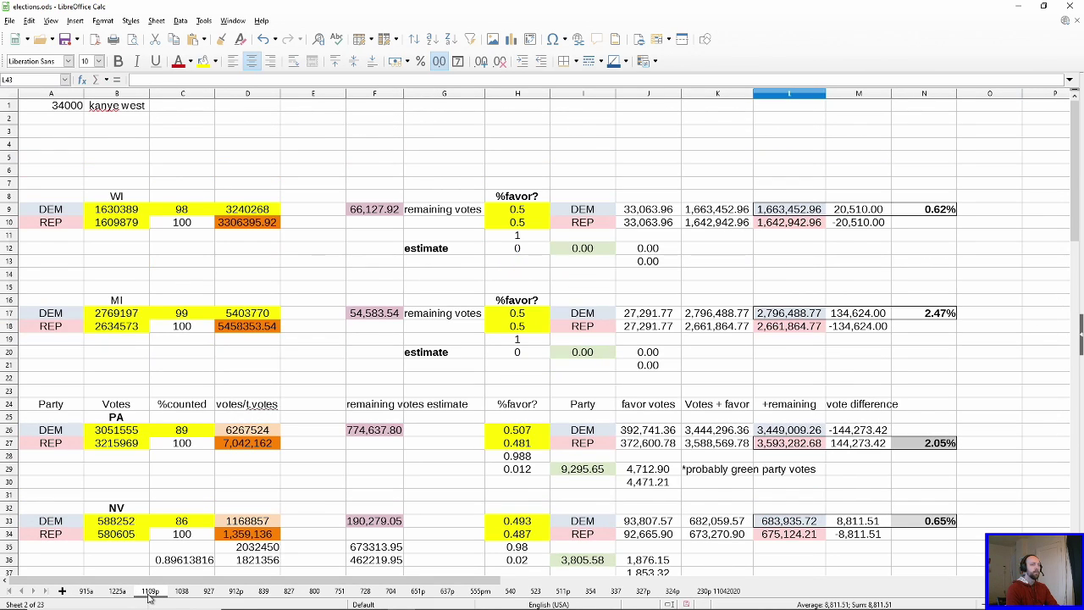
left_click(86, 592)
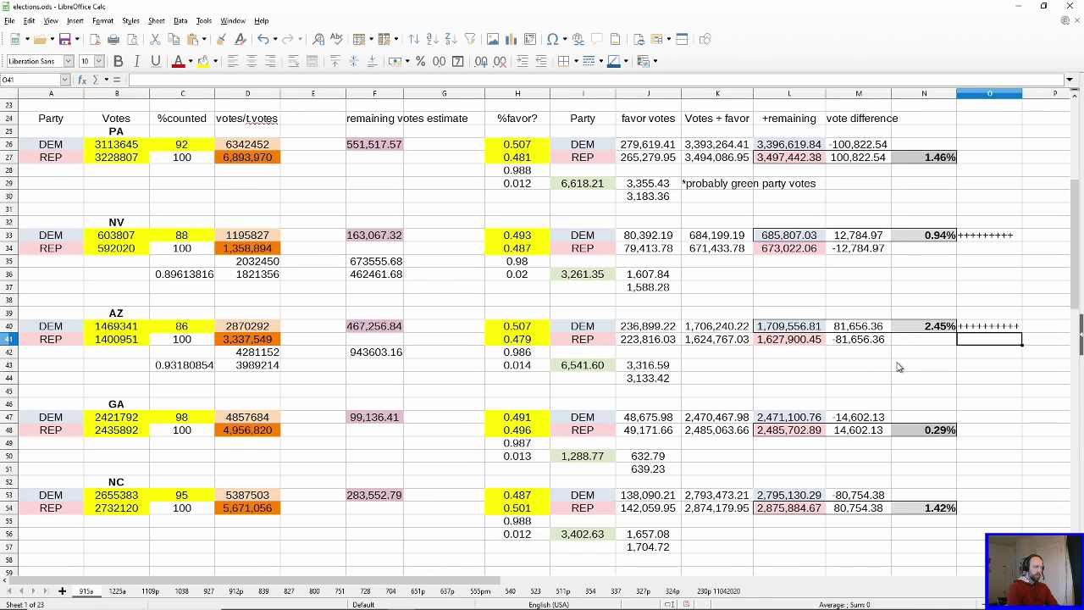
Step: Enter ++++++++ in cell O48 beside GA's margin percentage
left_click(983, 430)
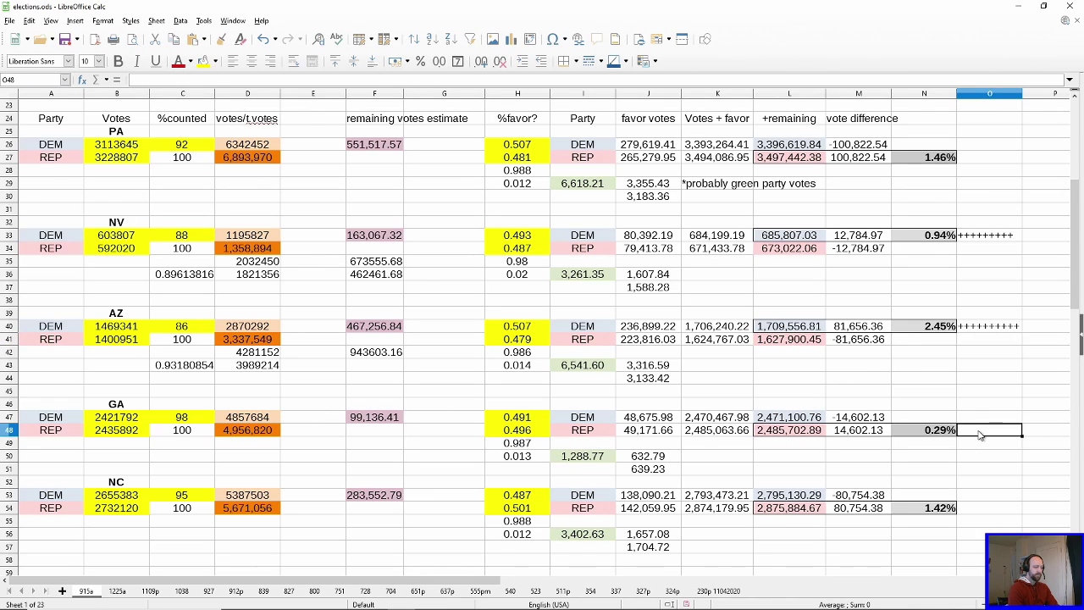
type("++++++++")
key("Return")
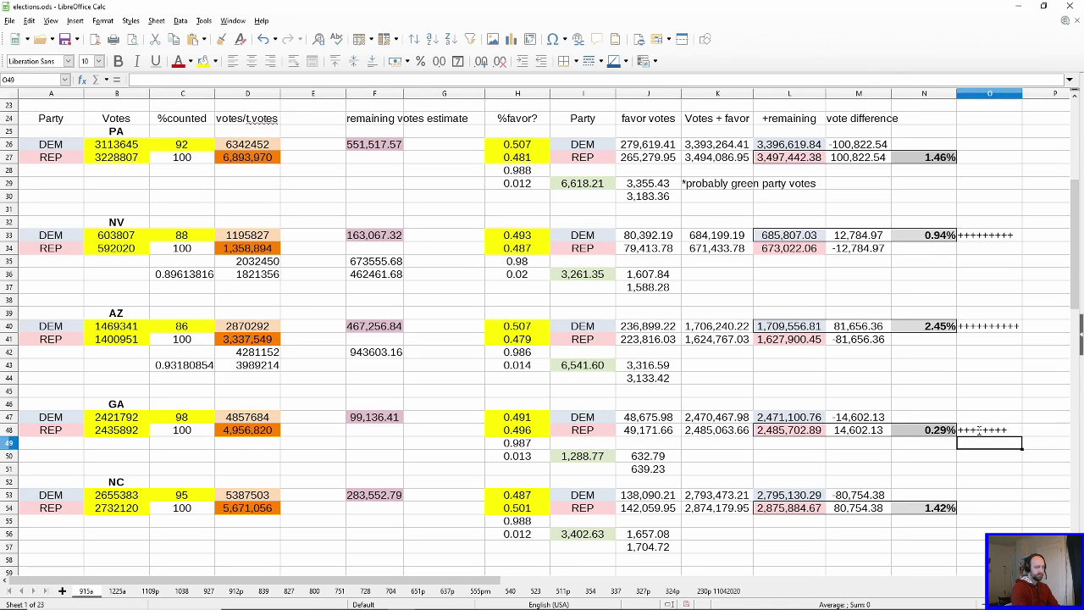
Step: Compare the NC vote difference and margin on sheet 230p 11042020 with those on sheet 915a
left_click(1015, 483)
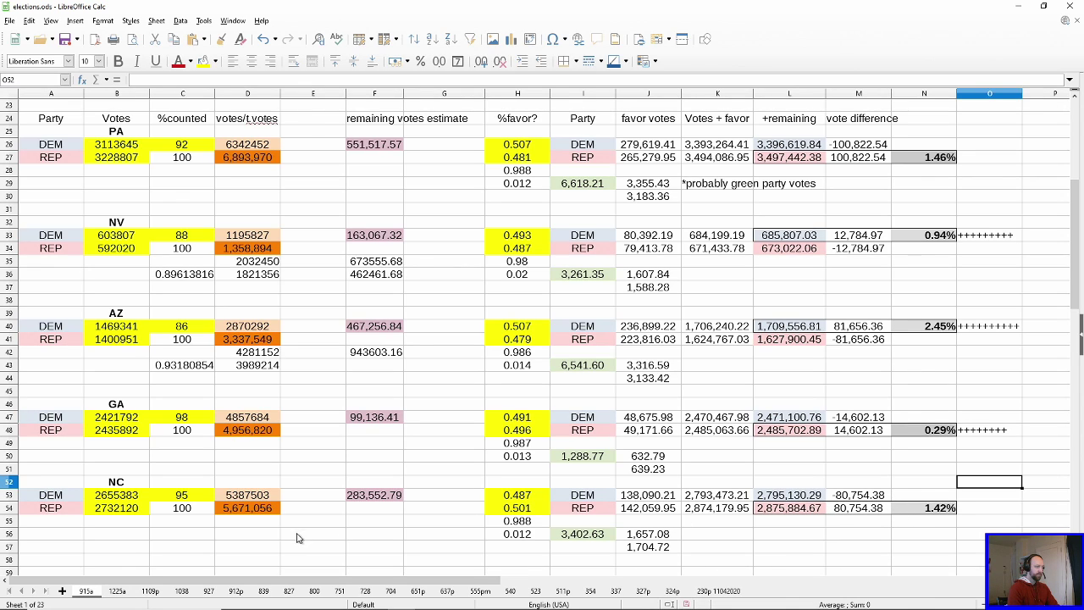
left_click(703, 591)
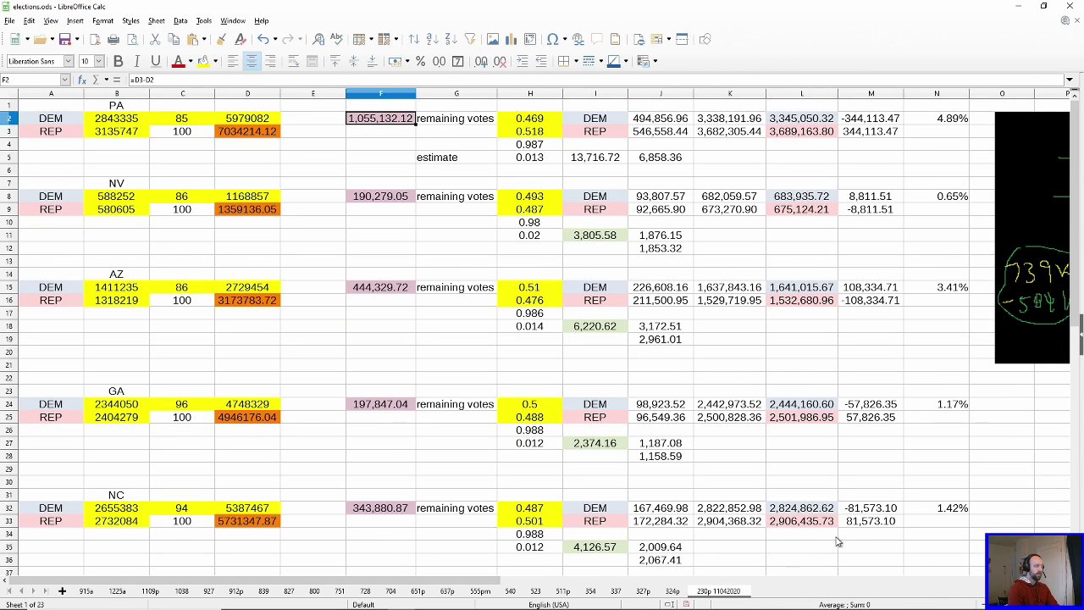
left_click(857, 522)
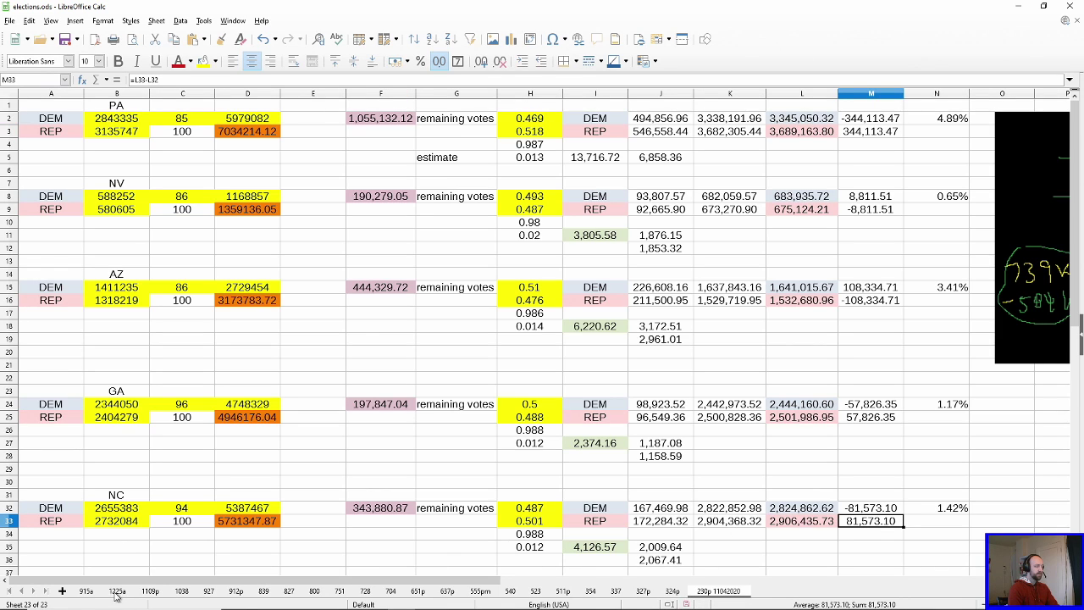
left_click(89, 593)
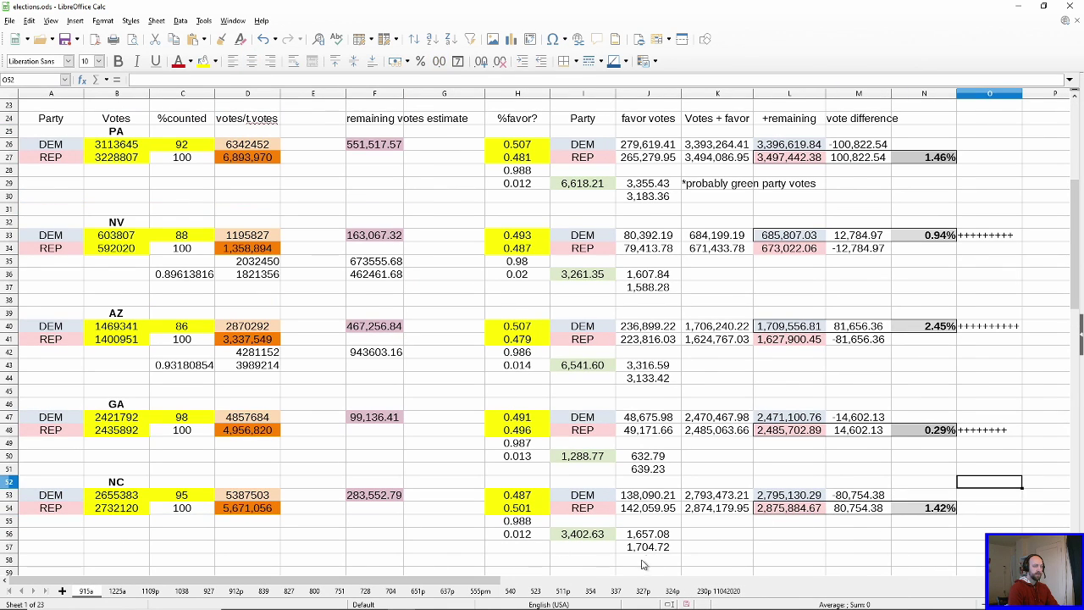
left_click(710, 593)
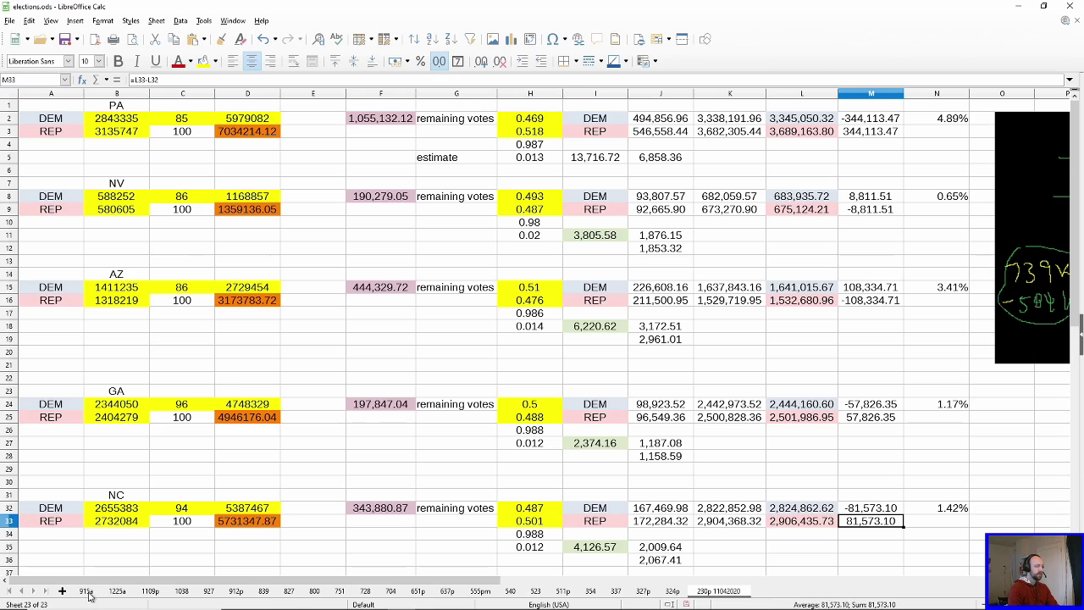
left_click(87, 591)
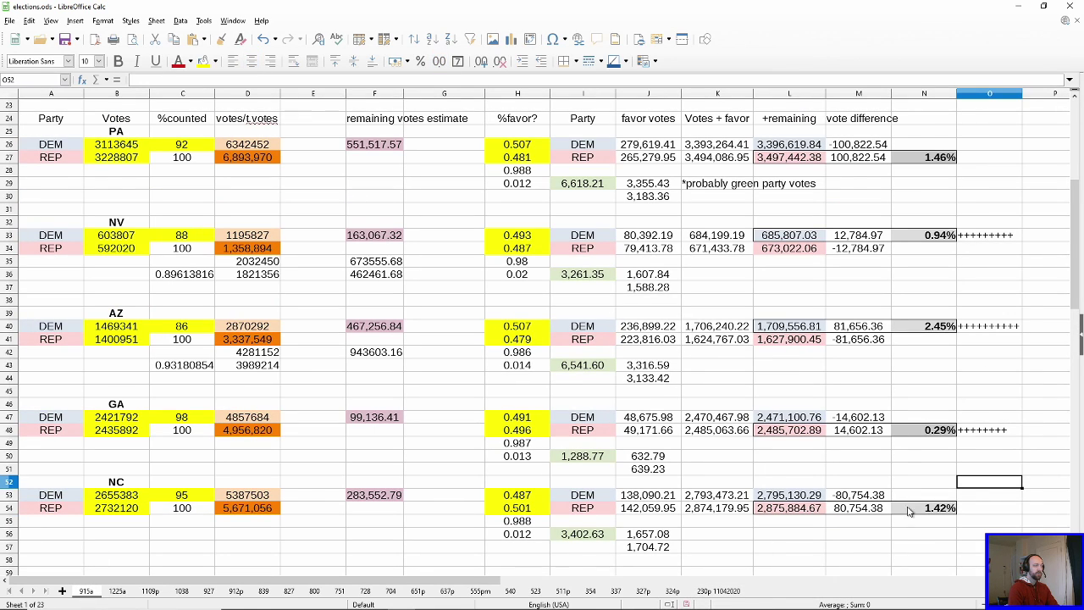
left_click(991, 501)
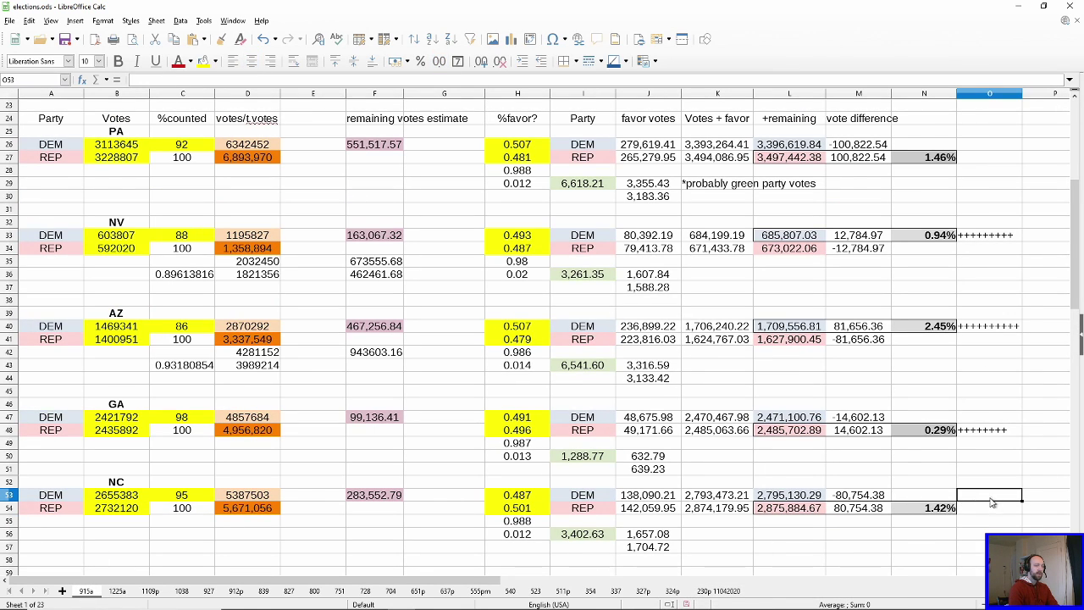
left_click(976, 509)
type("++++++++")
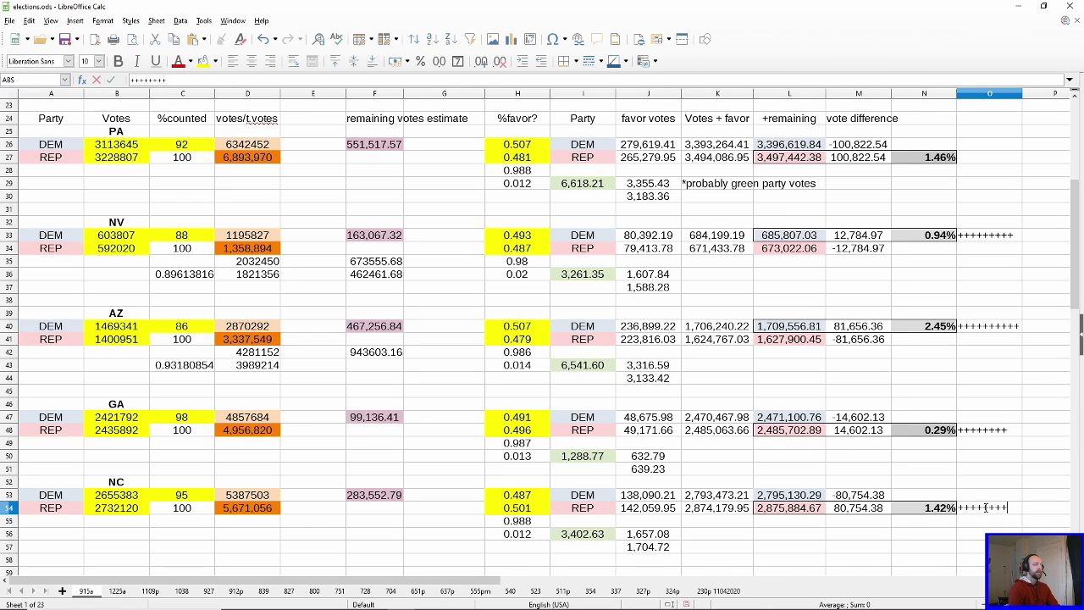
left_click(973, 432)
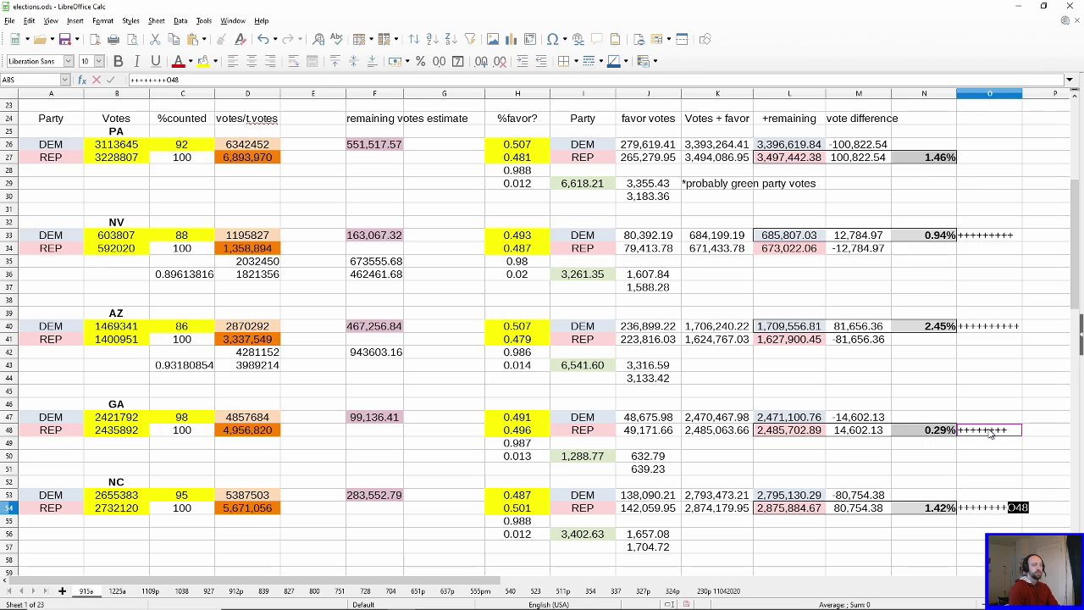
key("Up")
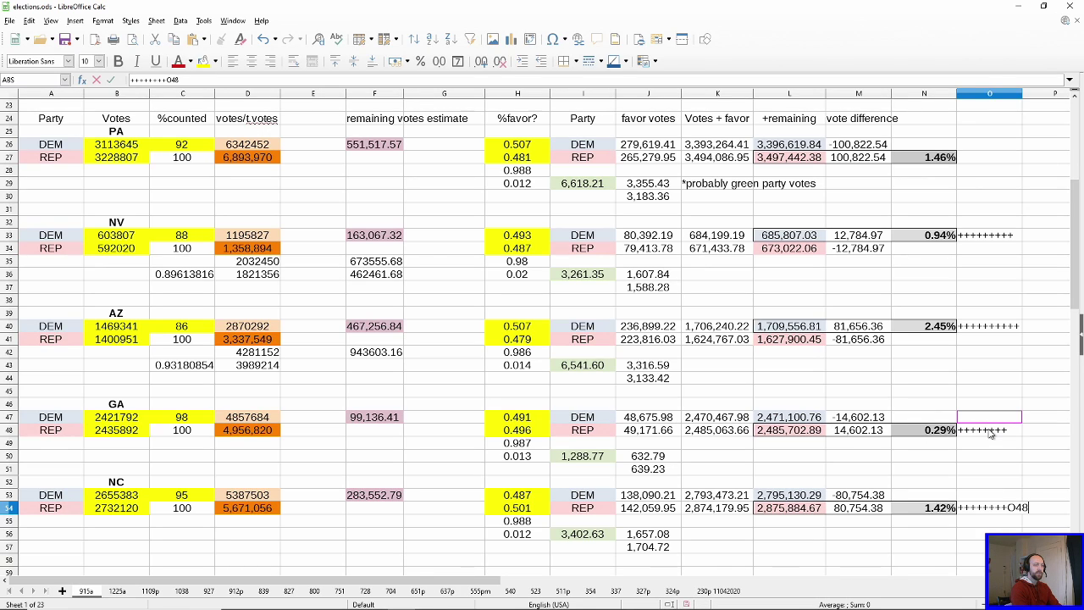
key("Escape")
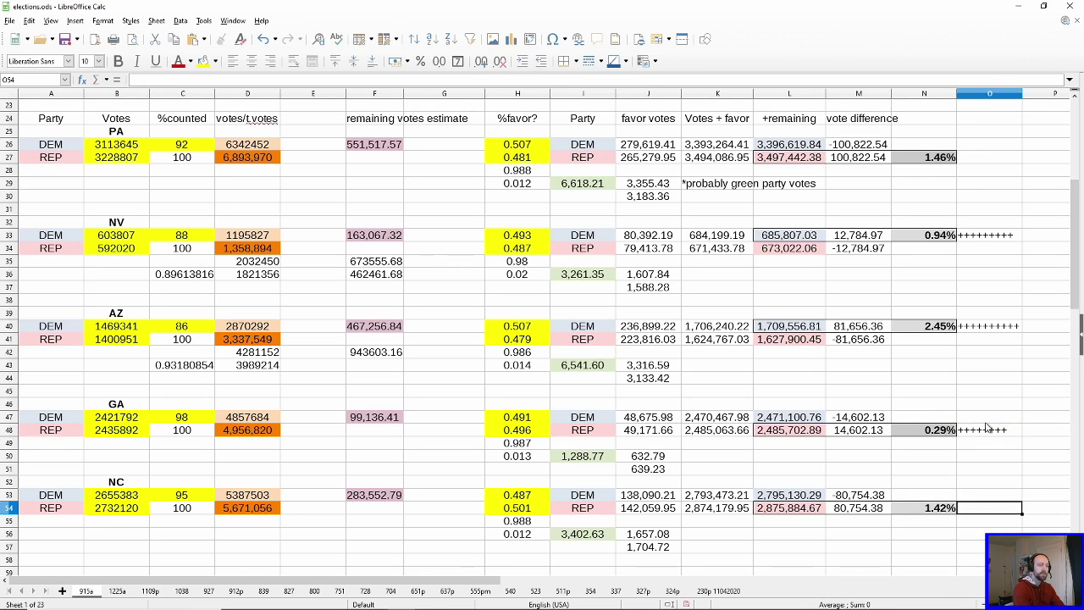
type("O48")
key("Escape")
key("ctrl+Up")
Step: Enter ++++++++ in O54 beside NC's margin and move GA's ++++++++ marker from O48 to O47 in the Democratic row
left_click(972, 512)
type("++++++++")
left_click(980, 434)
key("Delete")
left_click(974, 417)
type("++++++++")
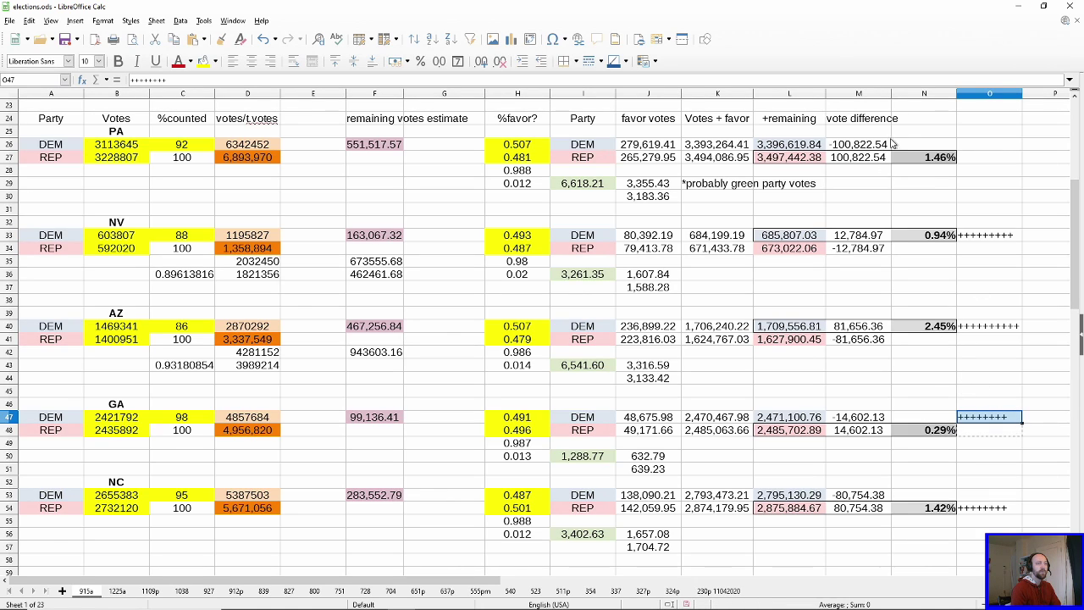
Step: Review the margin percentages and plus-sign markers in columns N and O from PA down to NC
left_click_drag(900, 133, 1006, 523)
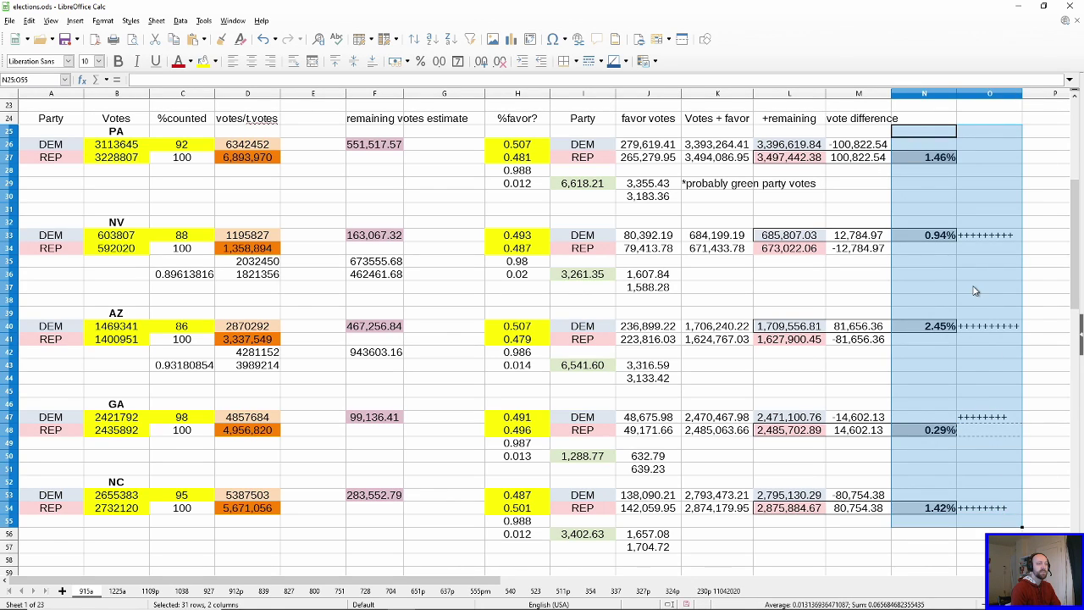
left_click(975, 294)
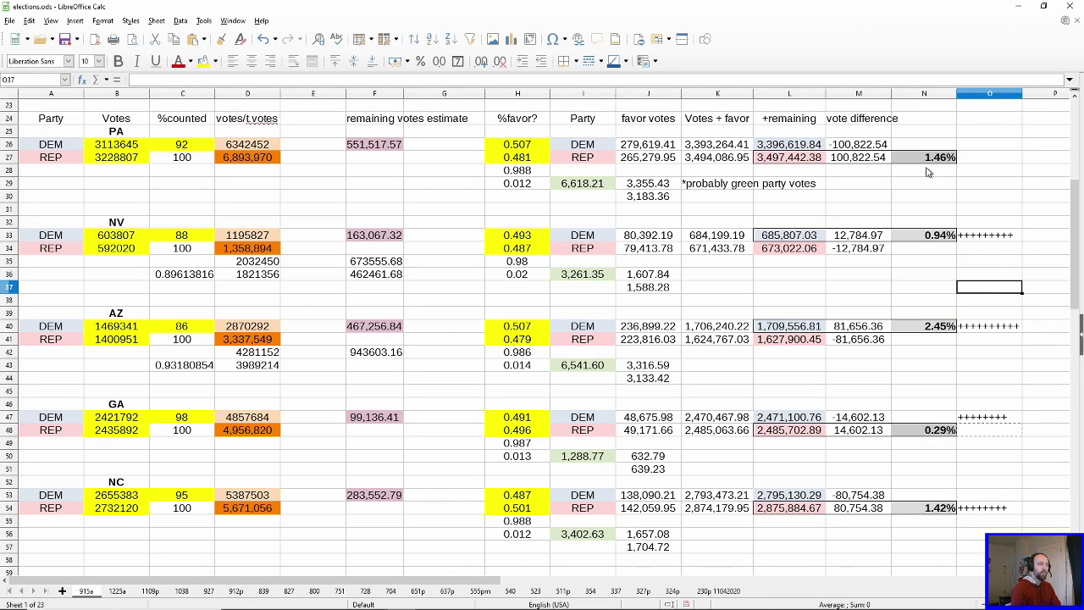
left_click(978, 352)
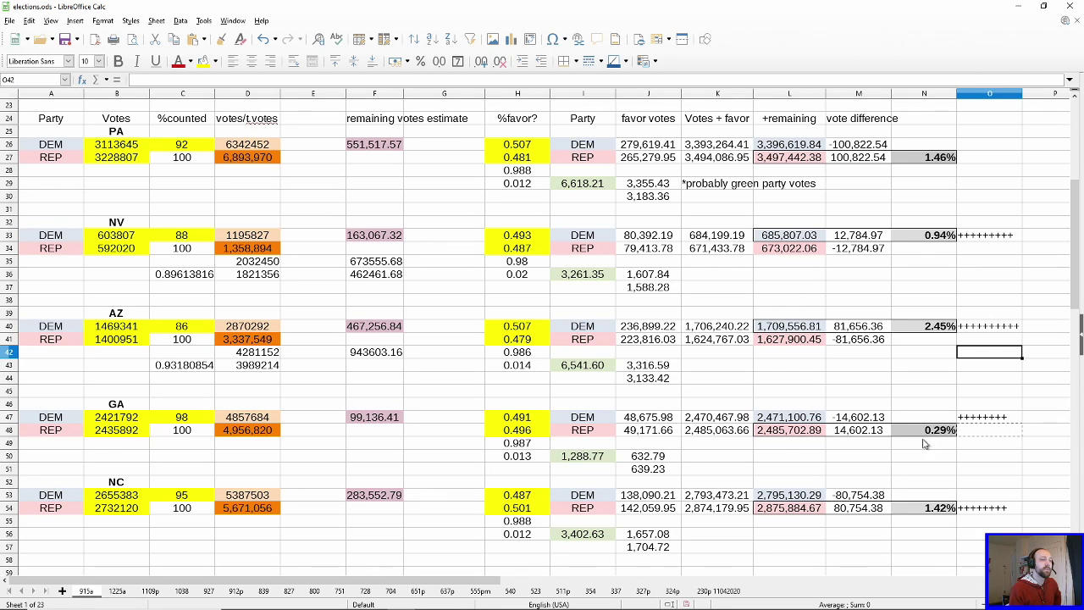
Step: Compare the GA and NV projection blocks, and inspect GA's Republican projected total and vote difference in row 48
left_click_drag(49, 409, 983, 463)
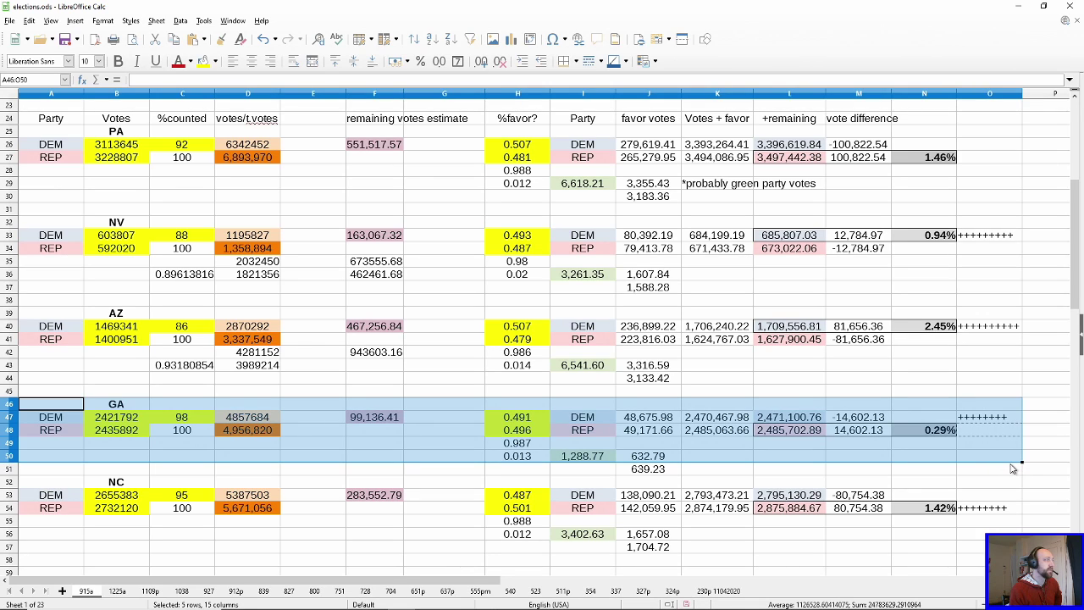
left_click_drag(53, 222, 983, 274)
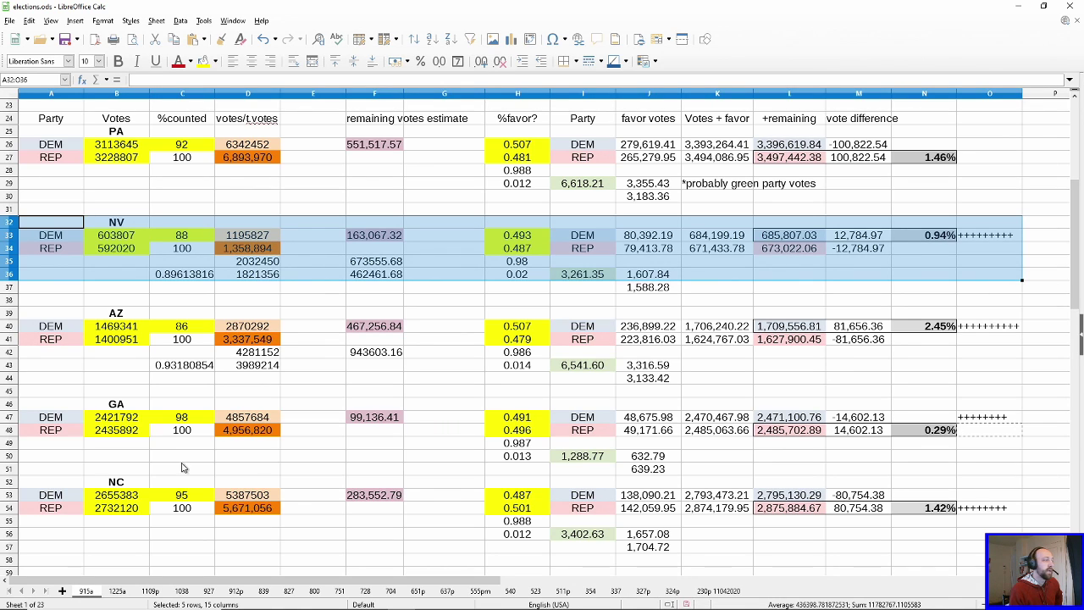
left_click_drag(29, 405, 633, 480)
left_click_drag(549, 585, 381, 561)
left_click(787, 432)
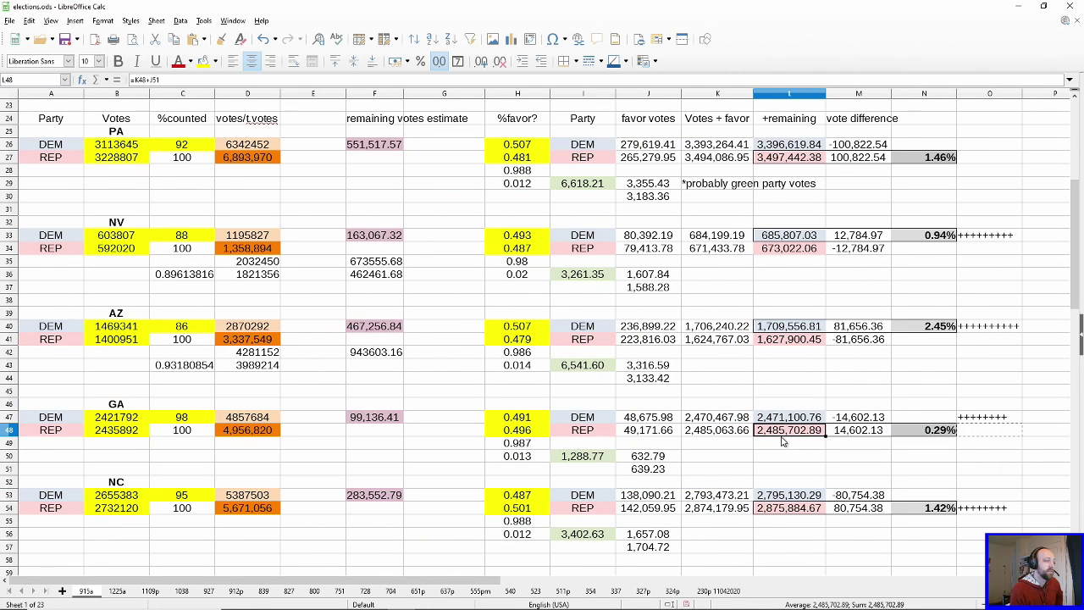
left_click(830, 431)
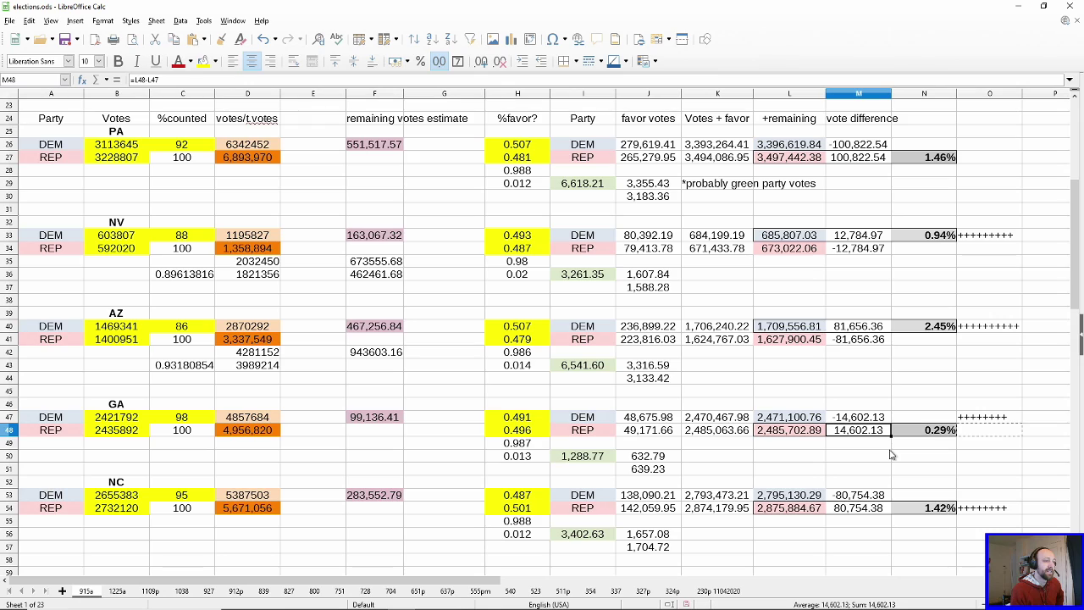
Step: Examine the GA block's projected totals and margin in rows 46 to 50, and the NV block in rows 32 to 37
left_click(932, 434)
key("Up")
key("Left")
key("Left")
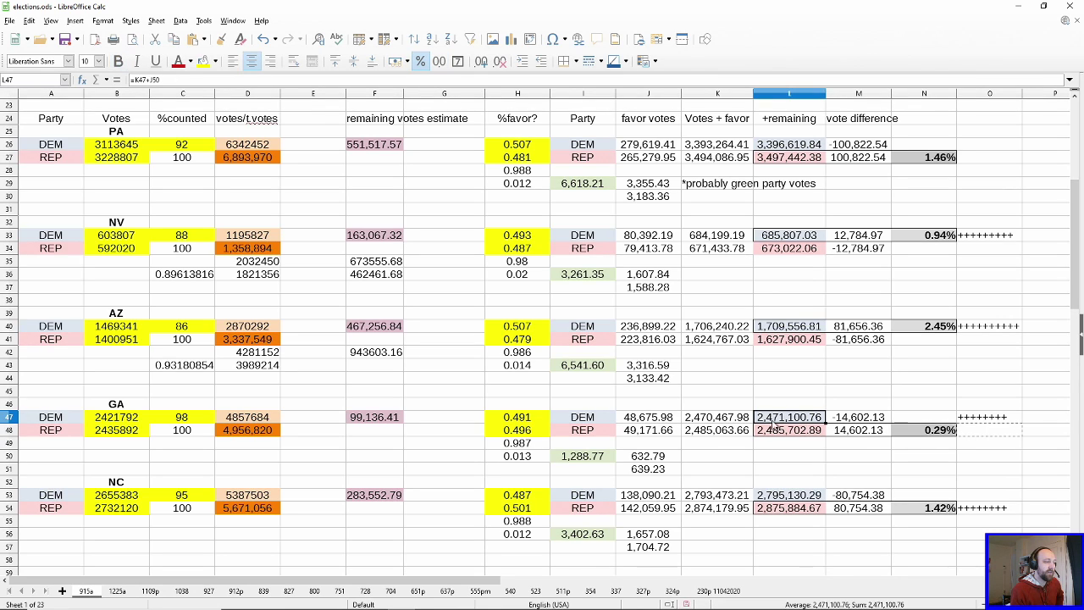
left_click_drag(40, 405, 938, 453)
left_click(939, 432)
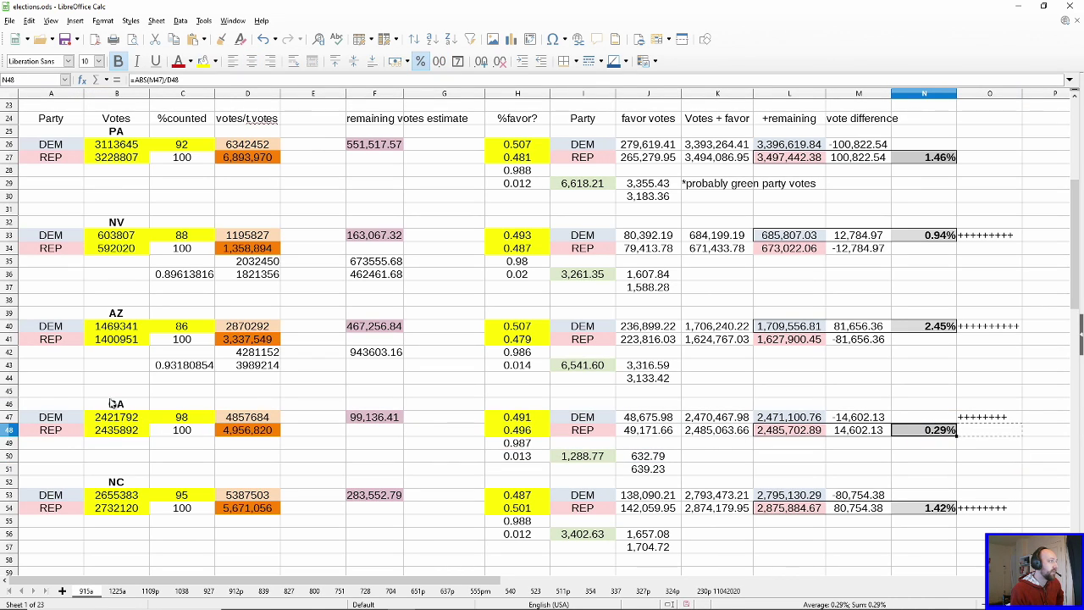
left_click_drag(51, 222, 980, 288)
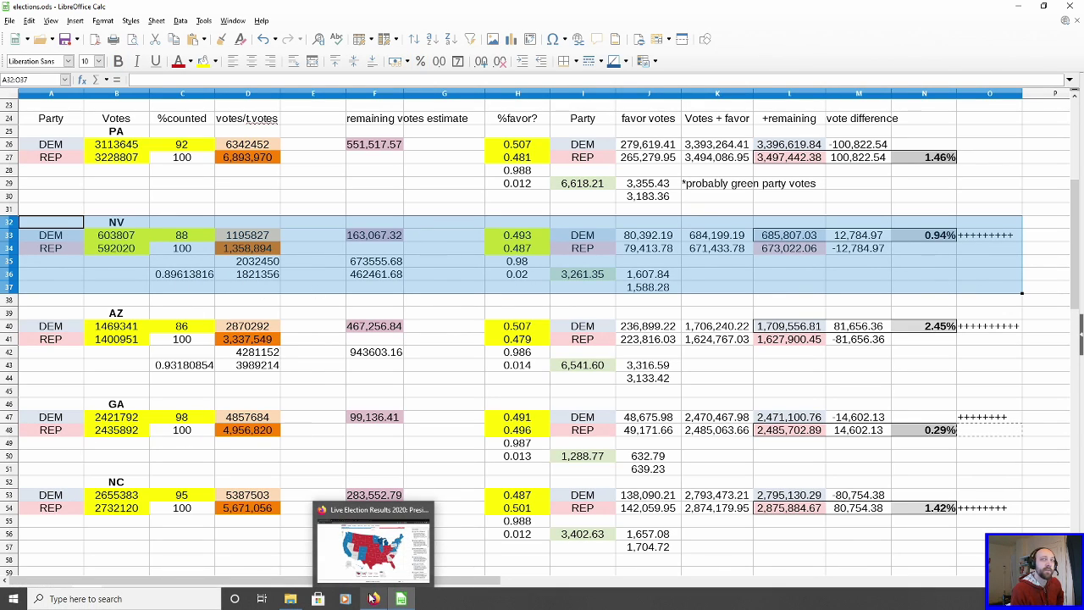
Step: Switch to Firefox and, on CNN's interactive electoral map, assign Nevada to the Democrats and make Nebraska's CD2 a battleground
left_click(373, 599)
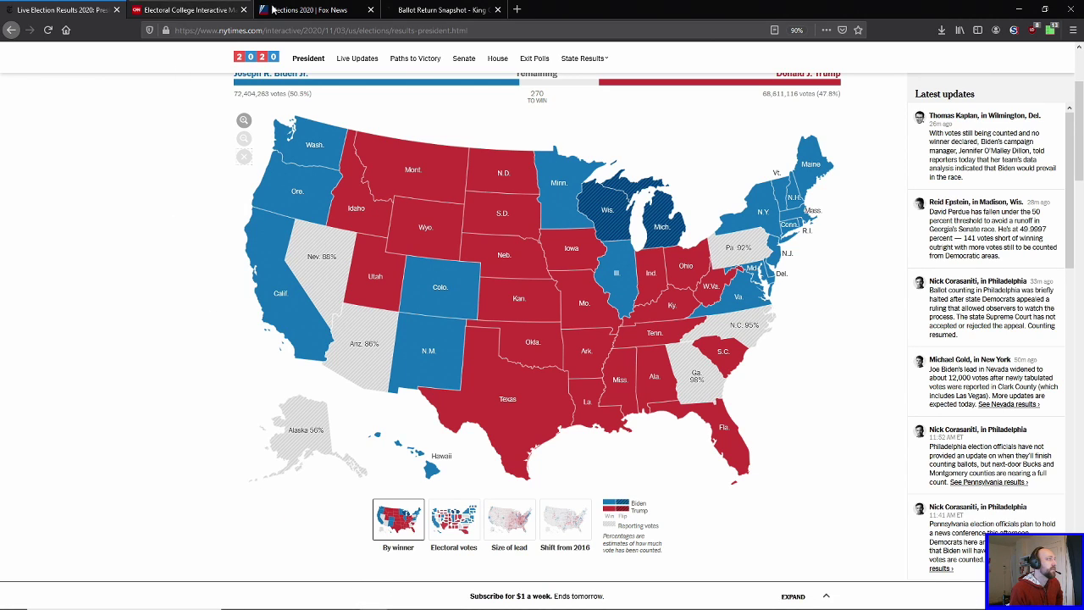
left_click(185, 11)
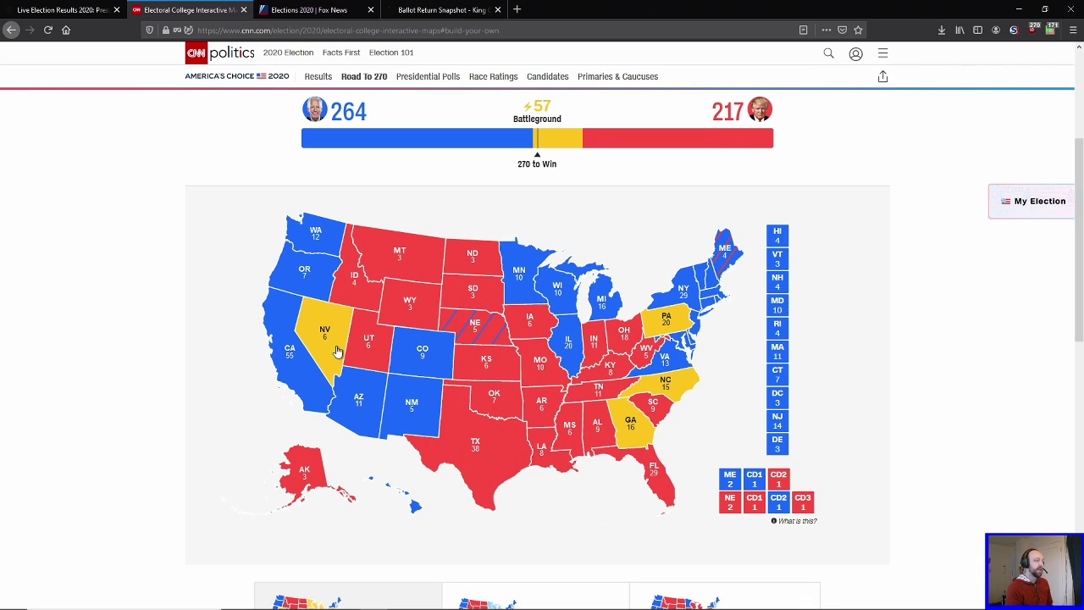
left_click(307, 326)
left_click(307, 326)
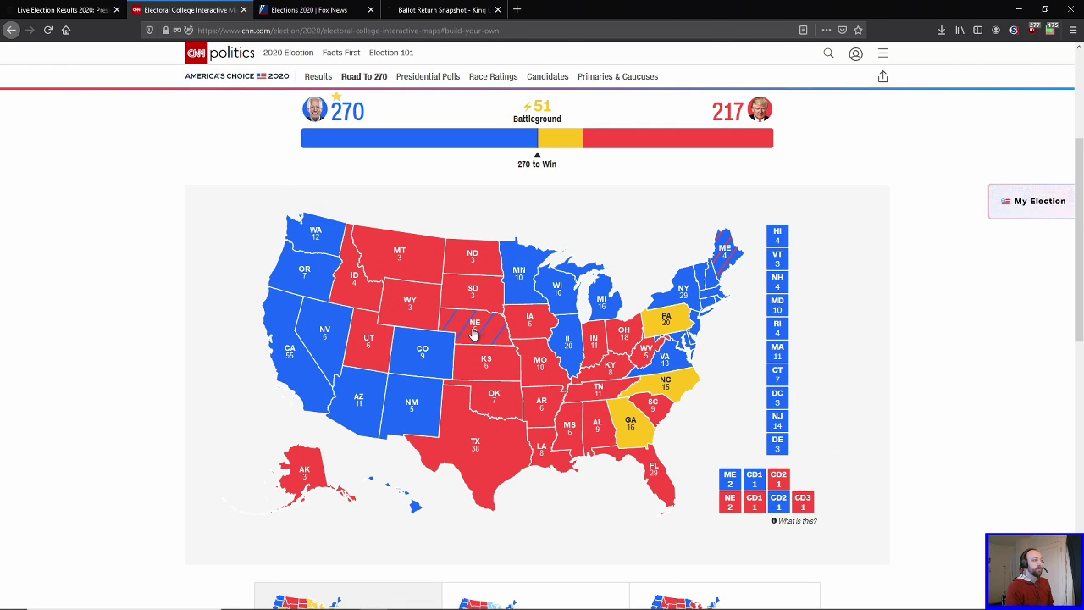
left_click(780, 503)
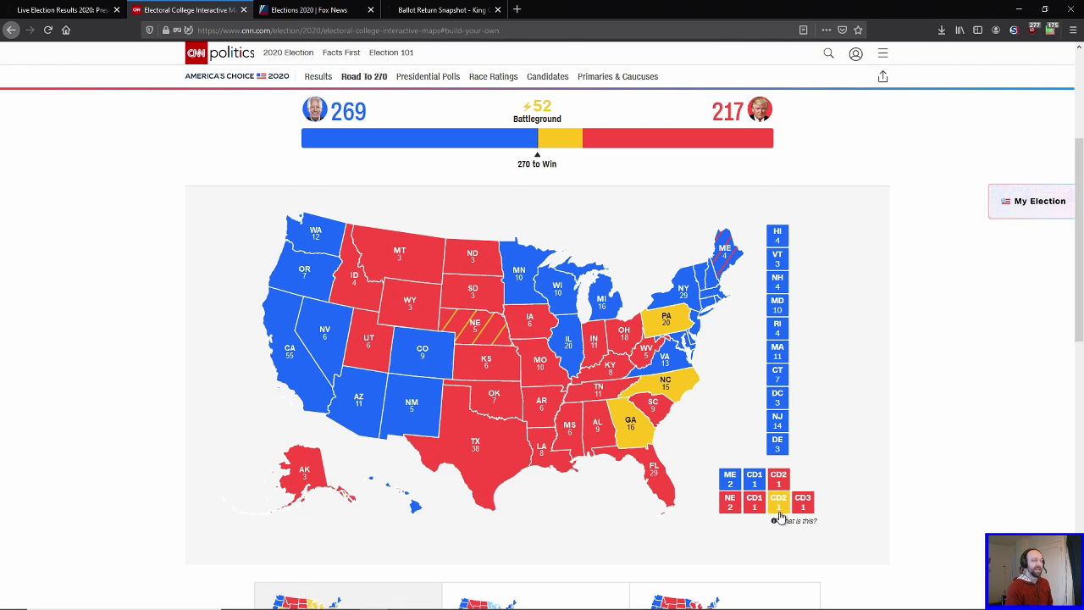
Step: Assign Pennsylvania, North Carolina and Georgia to the Republicans on the electoral map
scroll(337, 315, "up", 1)
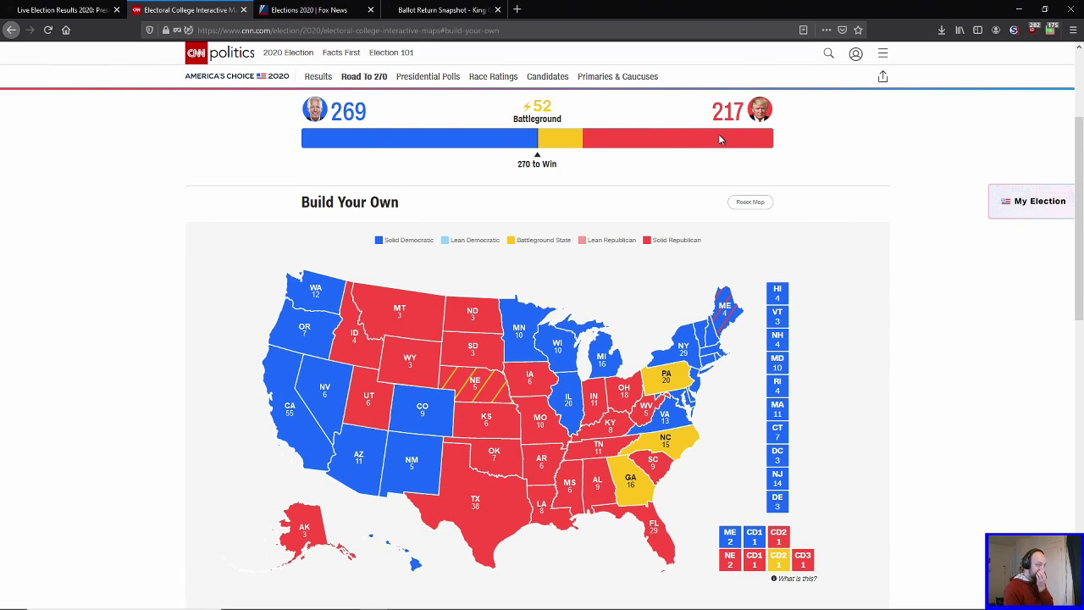
left_click(656, 388)
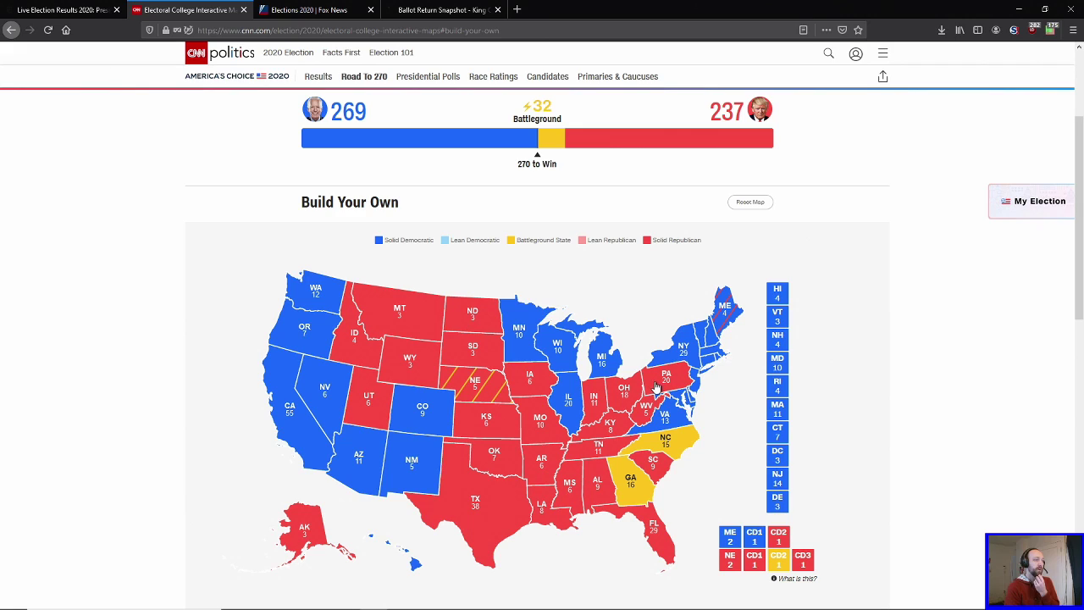
left_click(675, 449)
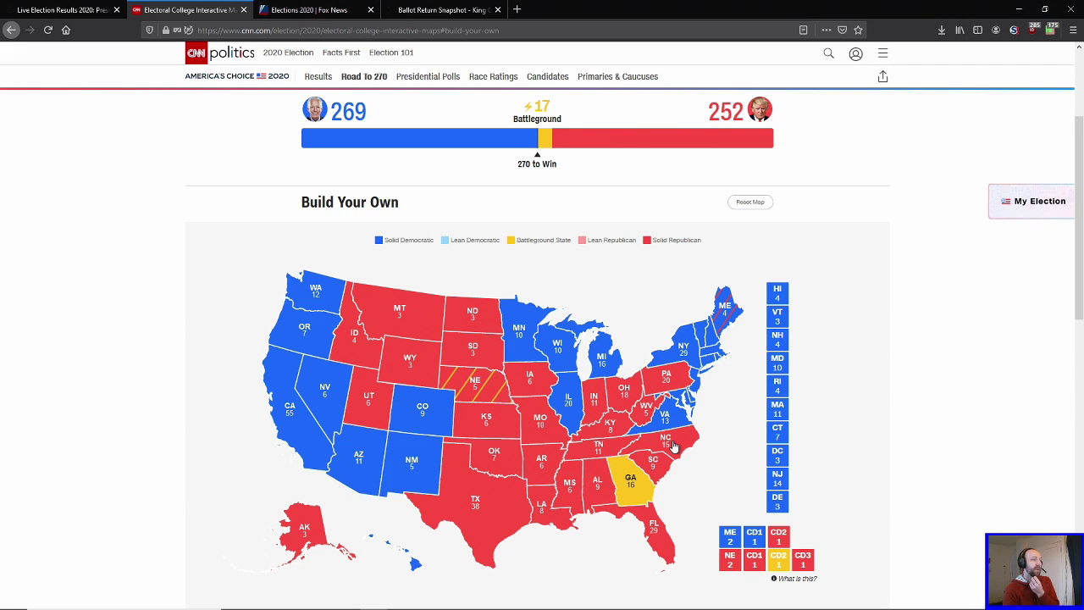
left_click(634, 490)
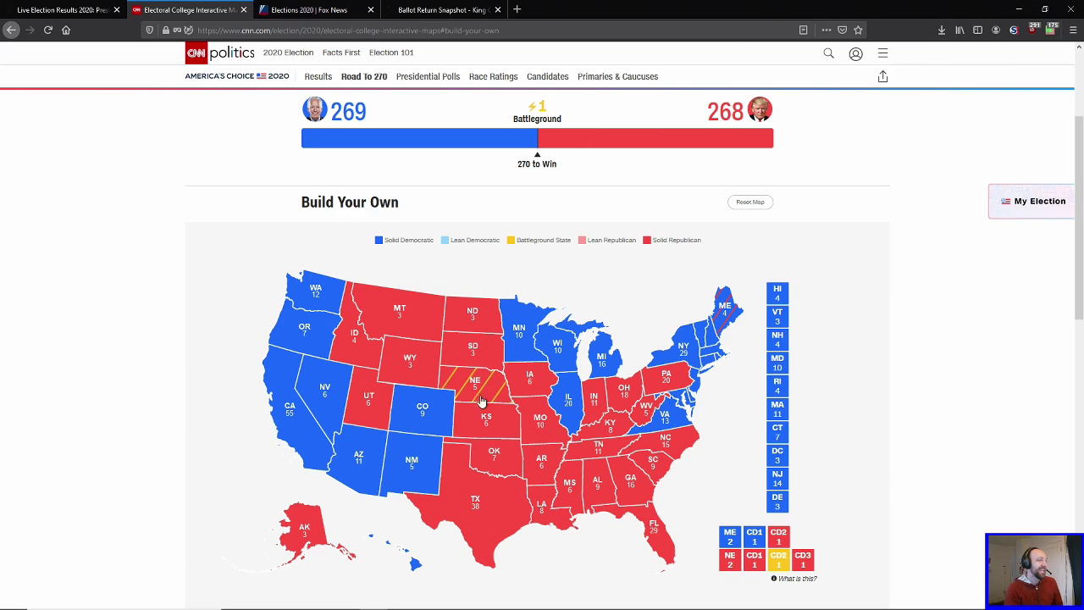
Step: Assign Nebraska's CD2 district and Georgia to the Democrats on the electoral map
left_click(779, 562)
left_click(780, 562)
left_click(780, 563)
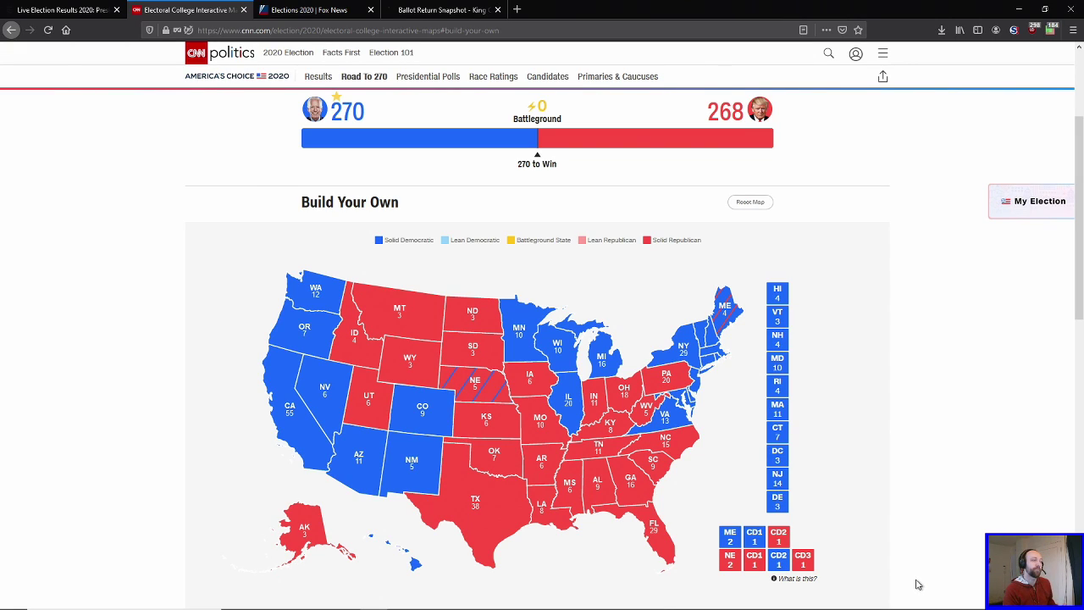
left_click(631, 500)
left_click(632, 501)
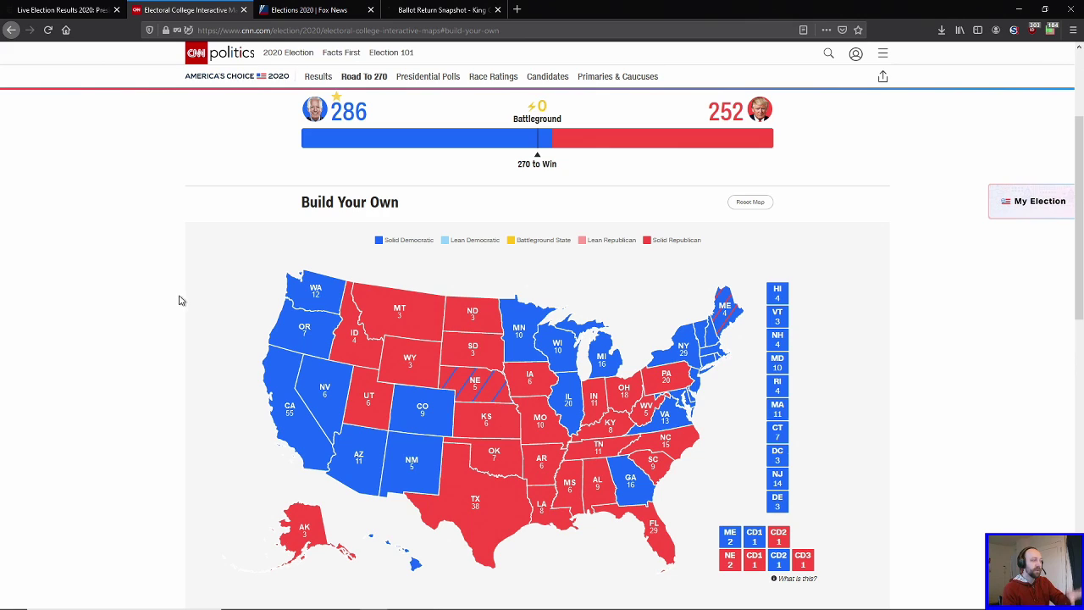
Step: Check Nevada's vote results on the New York Times map, and return to CNN's interactive map
key("ctrl+shift+Tab")
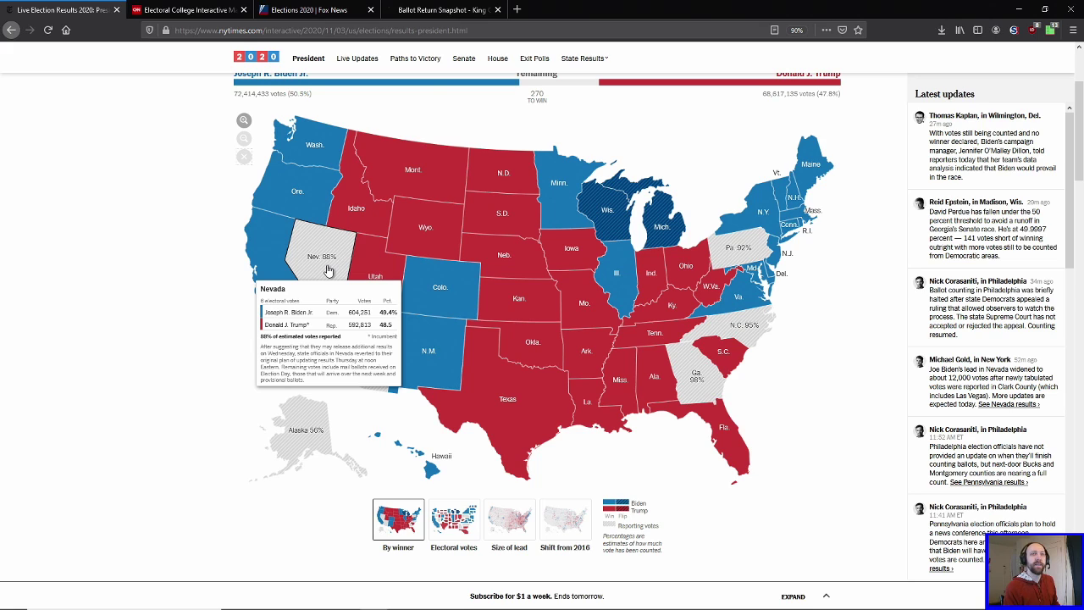
left_click(320, 12)
left_click(191, 10)
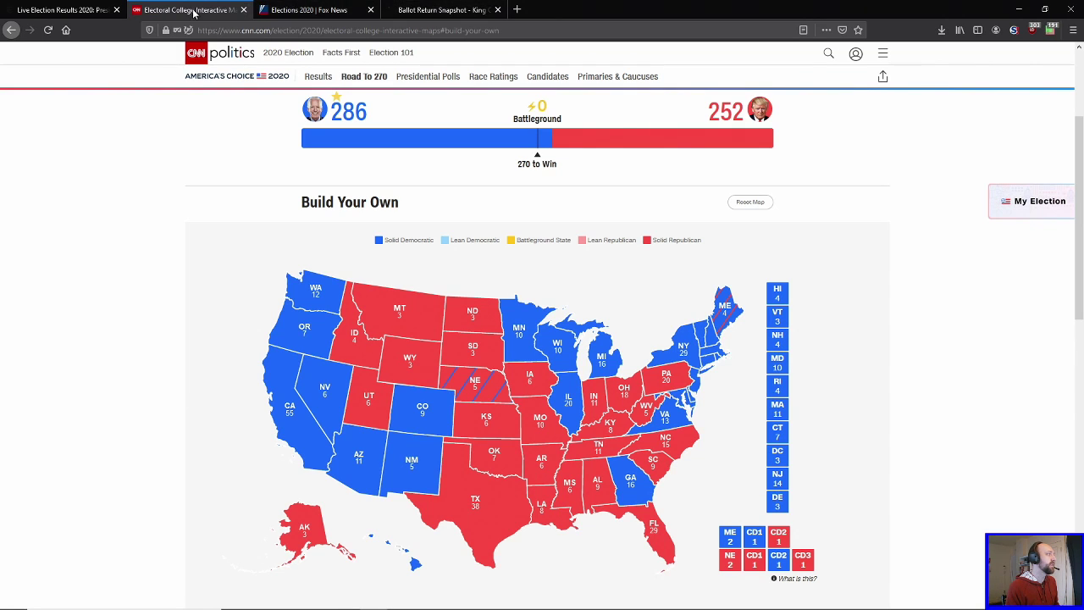
Step: Set Nevada, Georgia, North Carolina and Pennsylvania back to battleground on CNN's electoral map
scroll(217, 394, "down", 2)
scroll(199, 404, "up", 1)
left_click(316, 339)
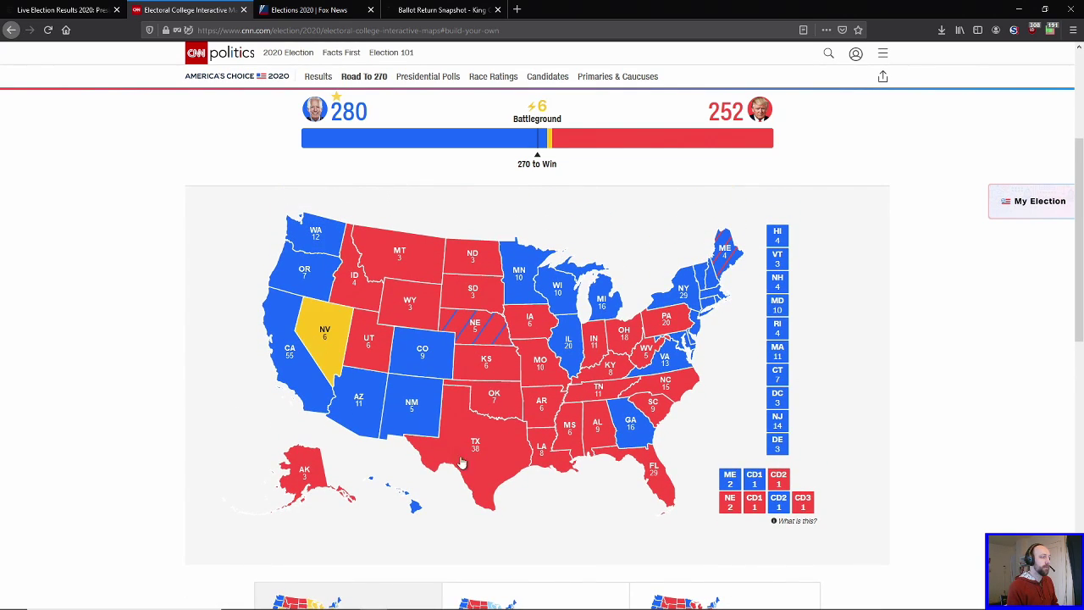
left_click(632, 432)
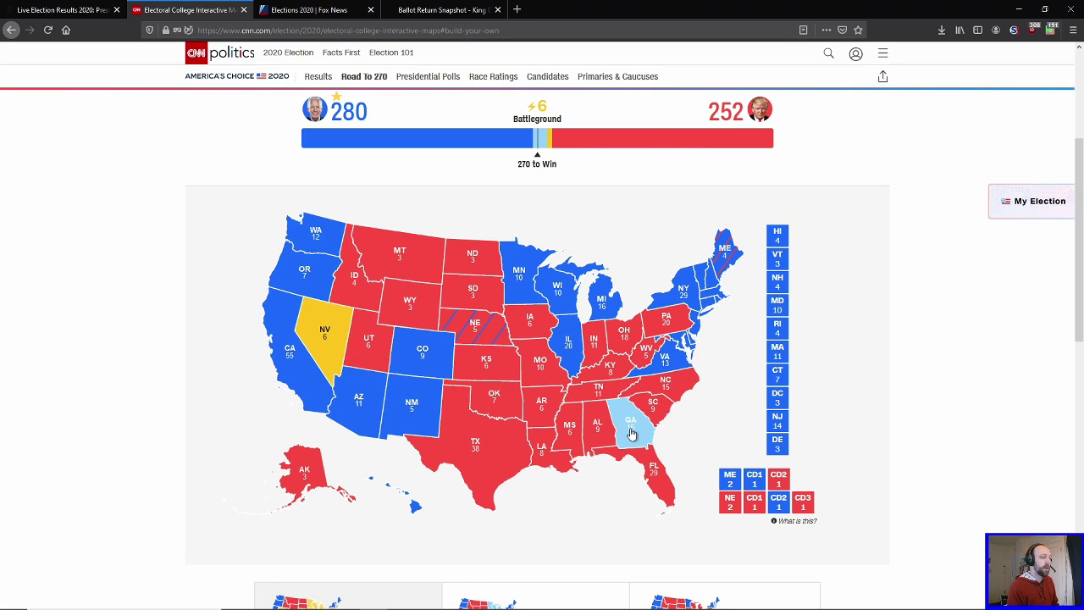
left_click(671, 388)
left_click(670, 387)
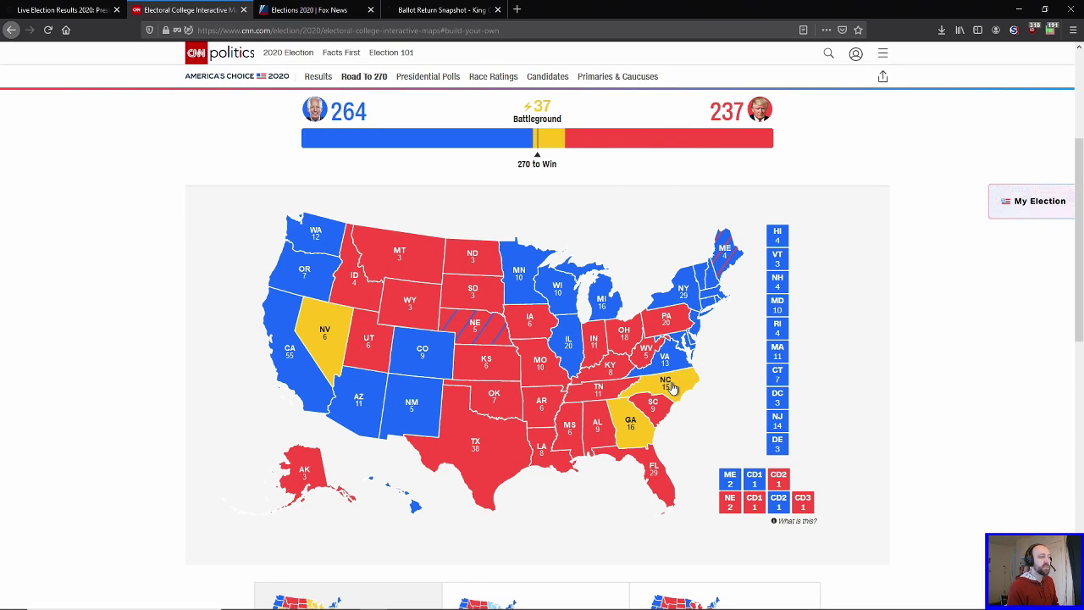
left_click(653, 323)
left_click(654, 324)
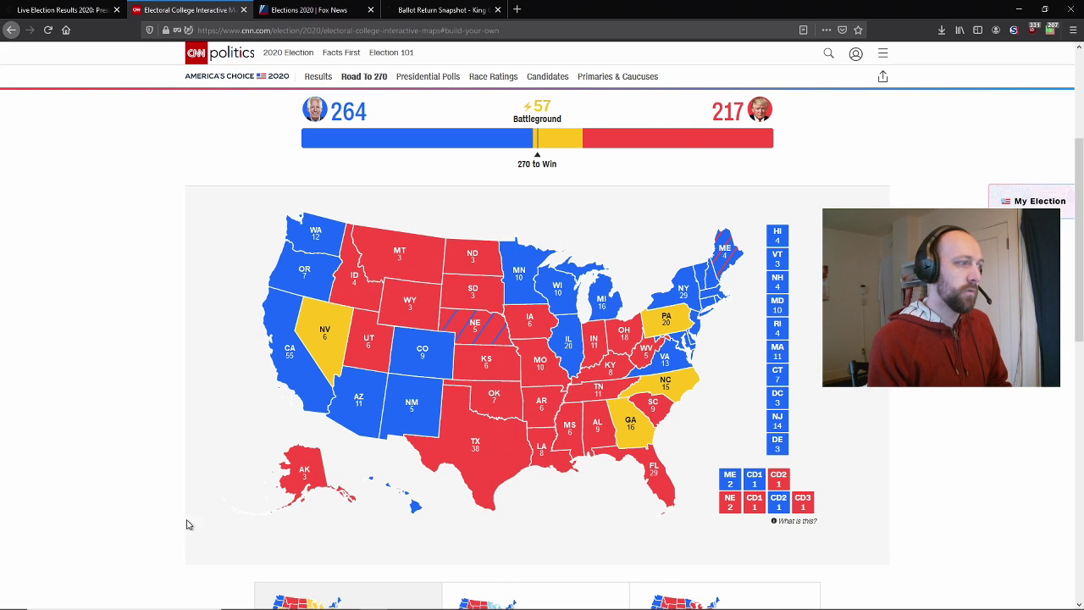
Step: Try Nevada and Georgia as Democratic wins on the electoral map, and return both states to battleground
left_click(319, 320)
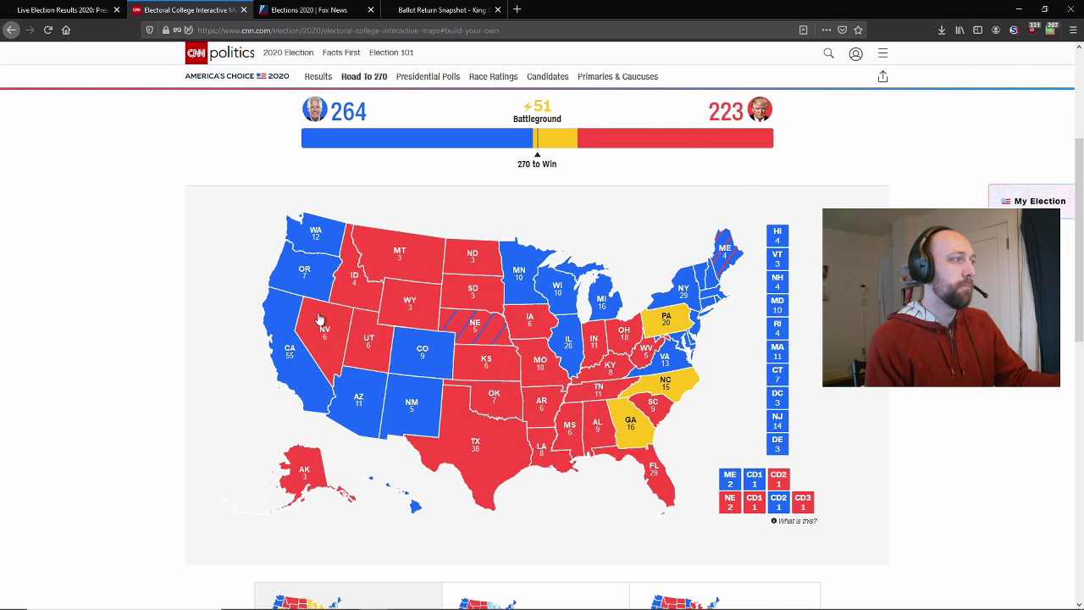
left_click(319, 320)
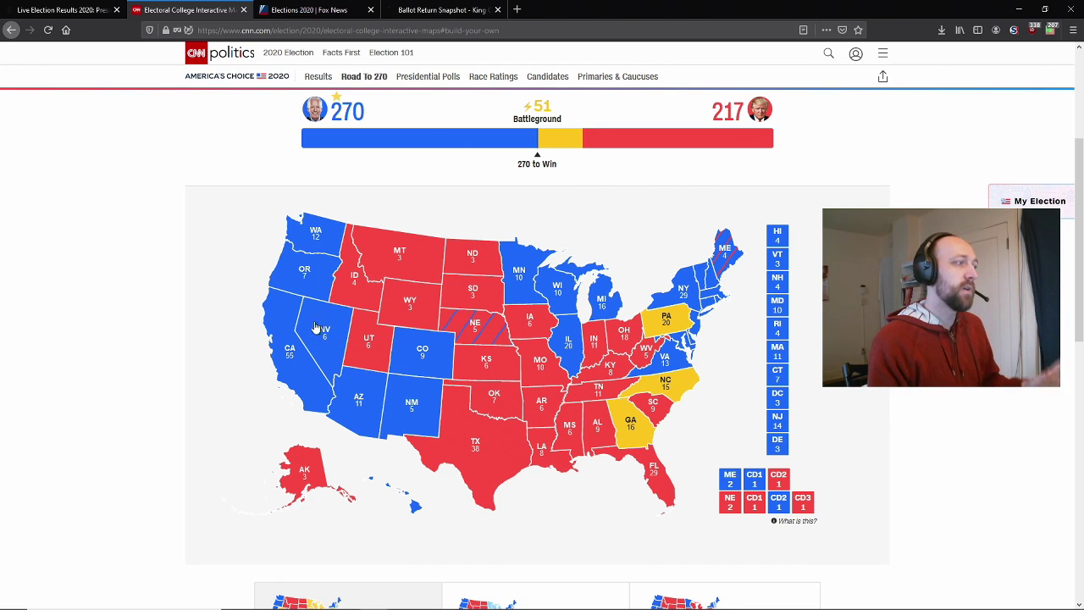
left_click(635, 436)
left_click(636, 437)
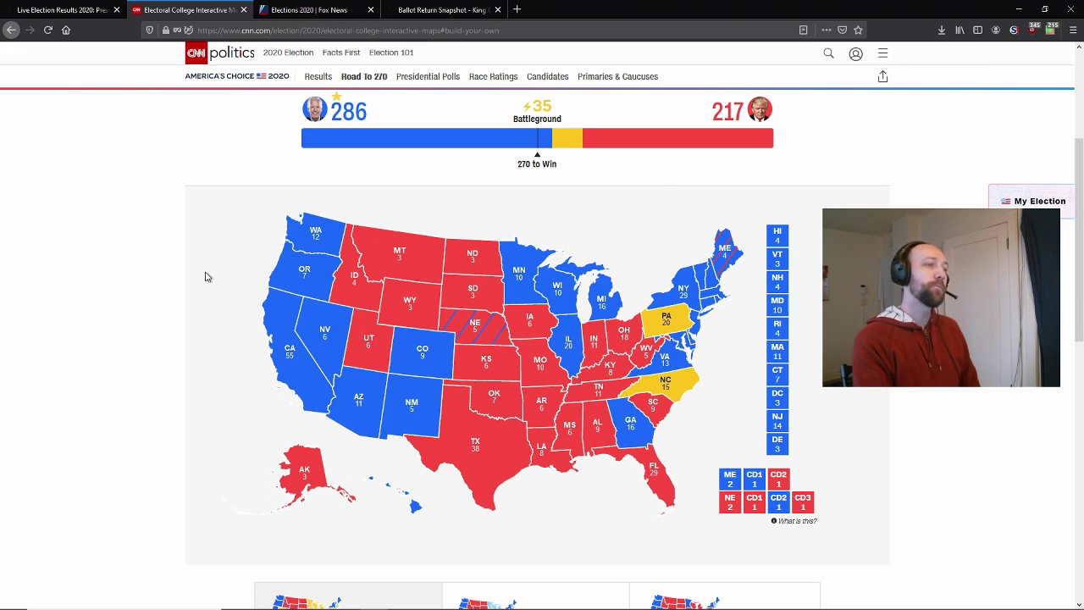
left_click(322, 340)
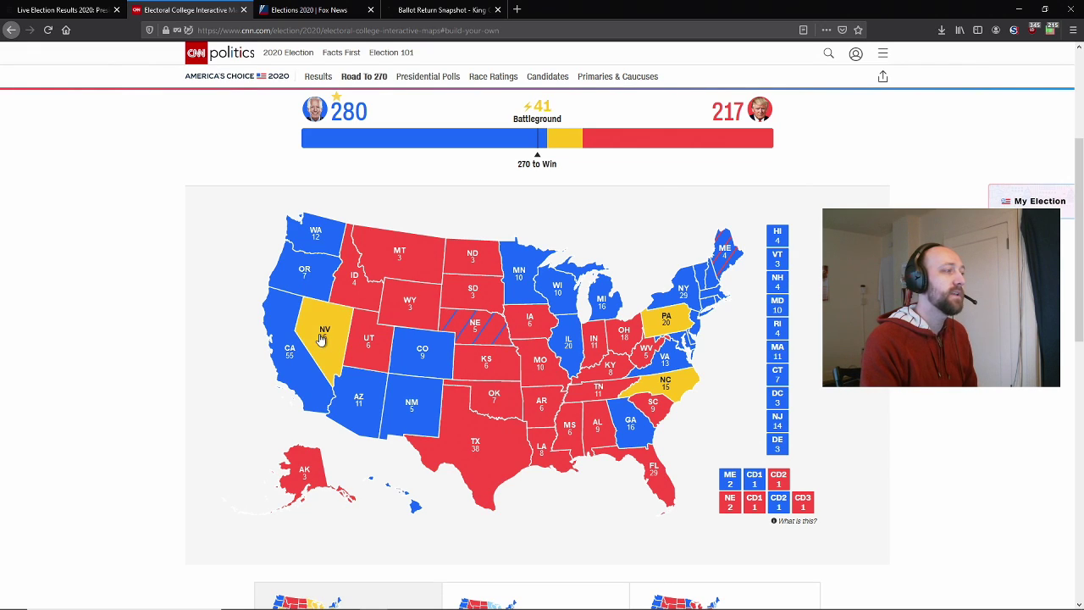
left_click(633, 433)
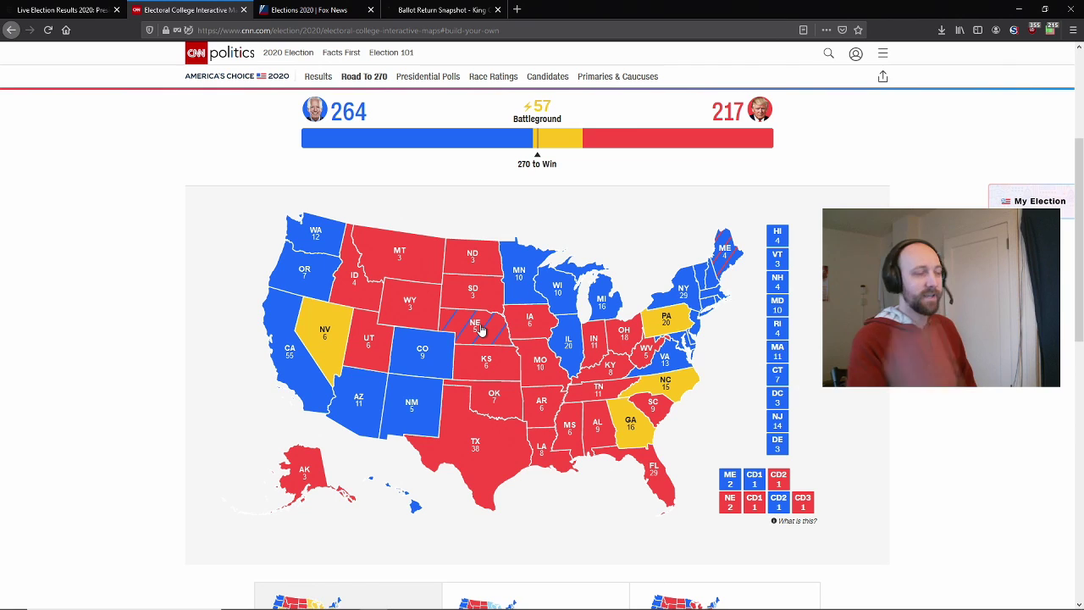
Step: Open Nebraska on the New York Times map and examine Douglas County's results
left_click(61, 9)
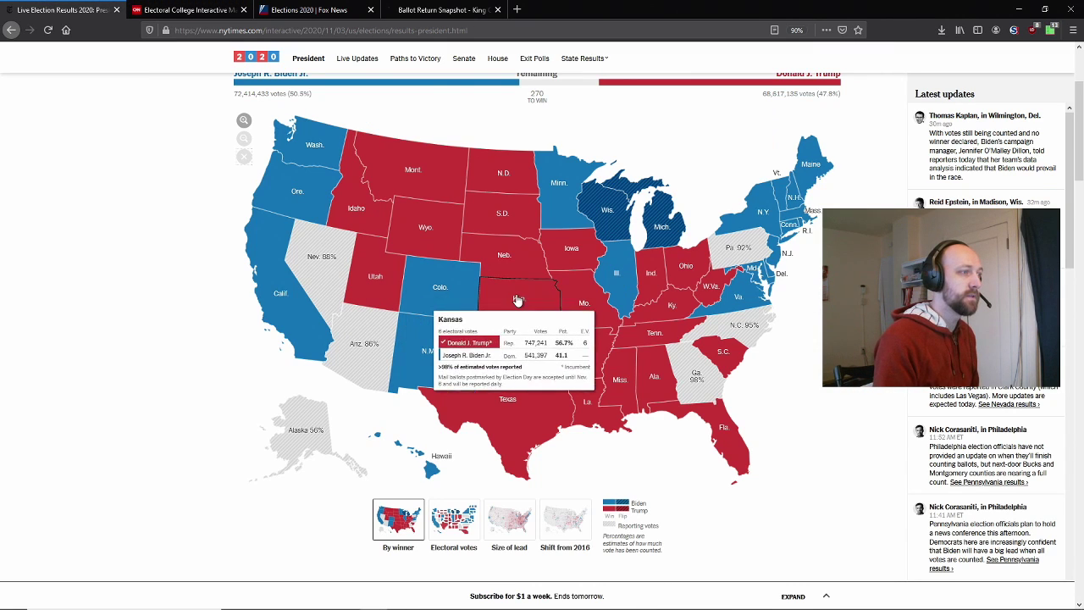
left_click(542, 255)
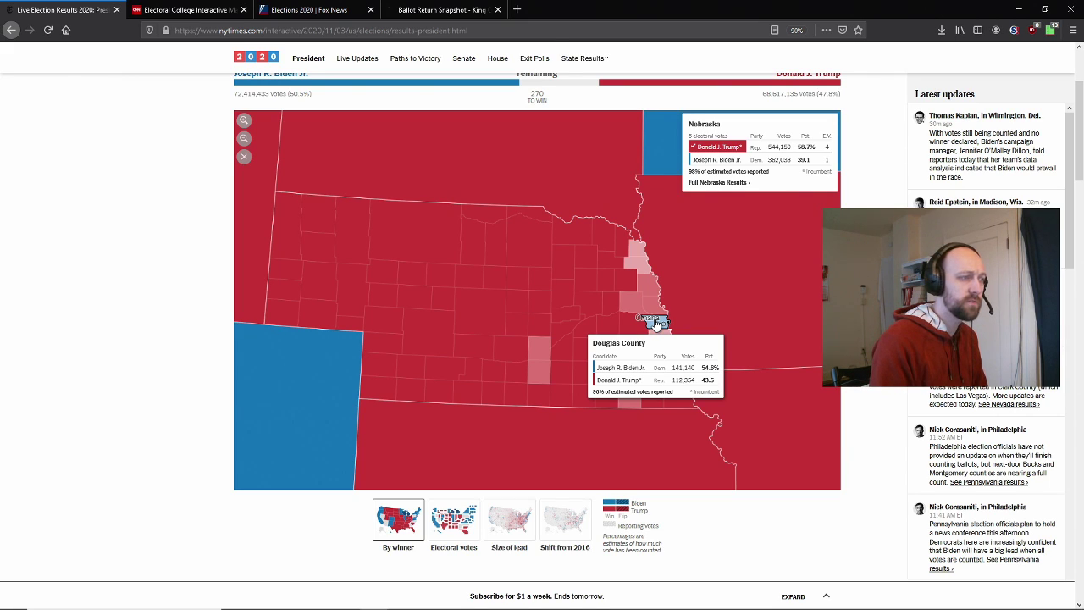
Step: Switch to LibreOffice Calc, try 96 as AZ's counted percentage in C40, and undo the change
mouse_move(514, 607)
left_click(401, 600)
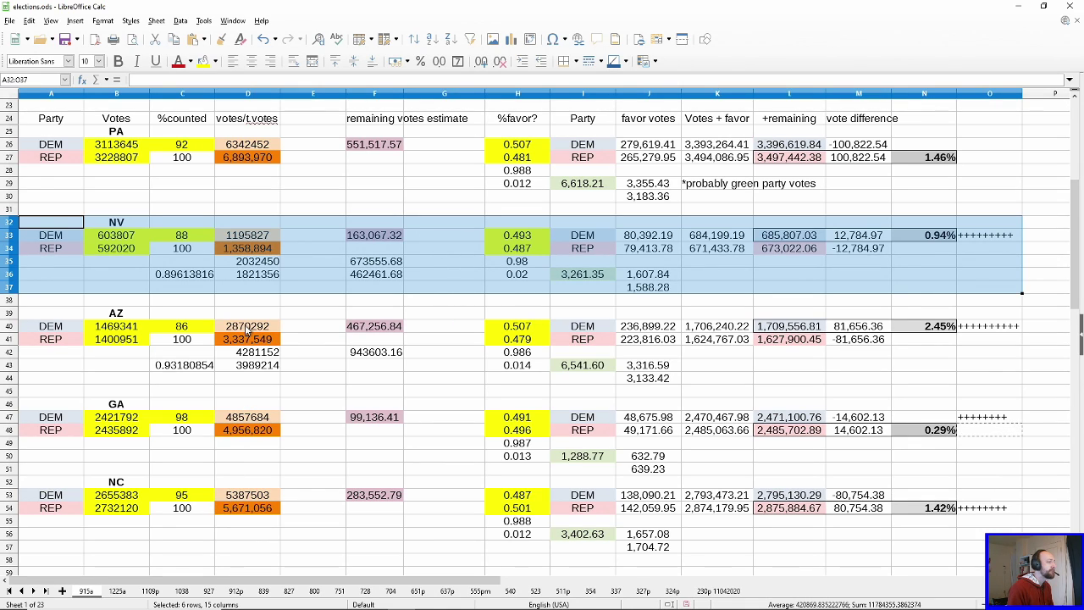
left_click_drag(61, 315, 828, 376)
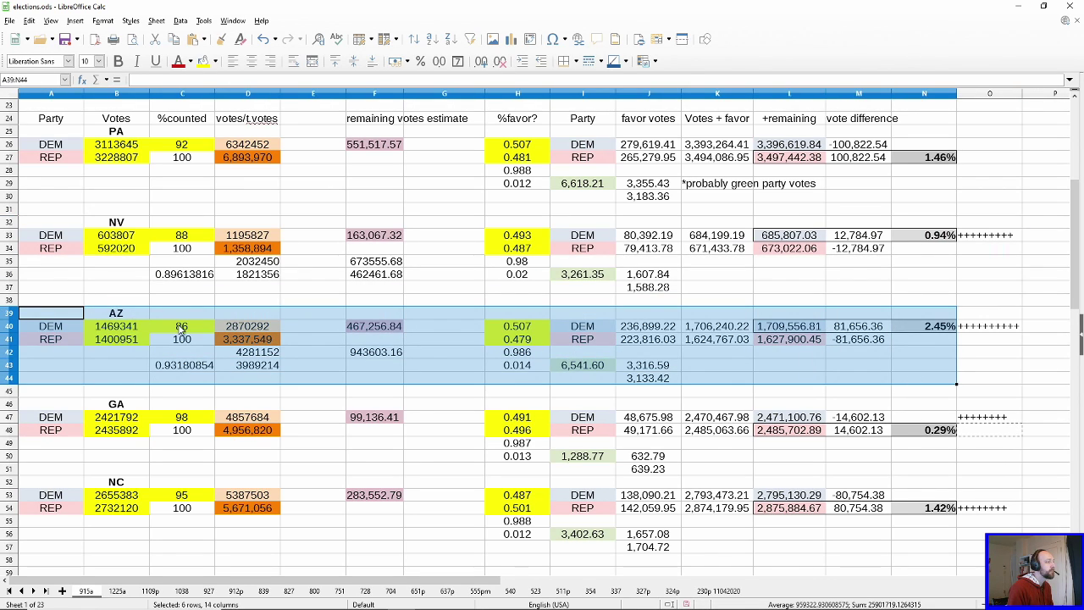
left_click(161, 326)
type("96")
key("Return")
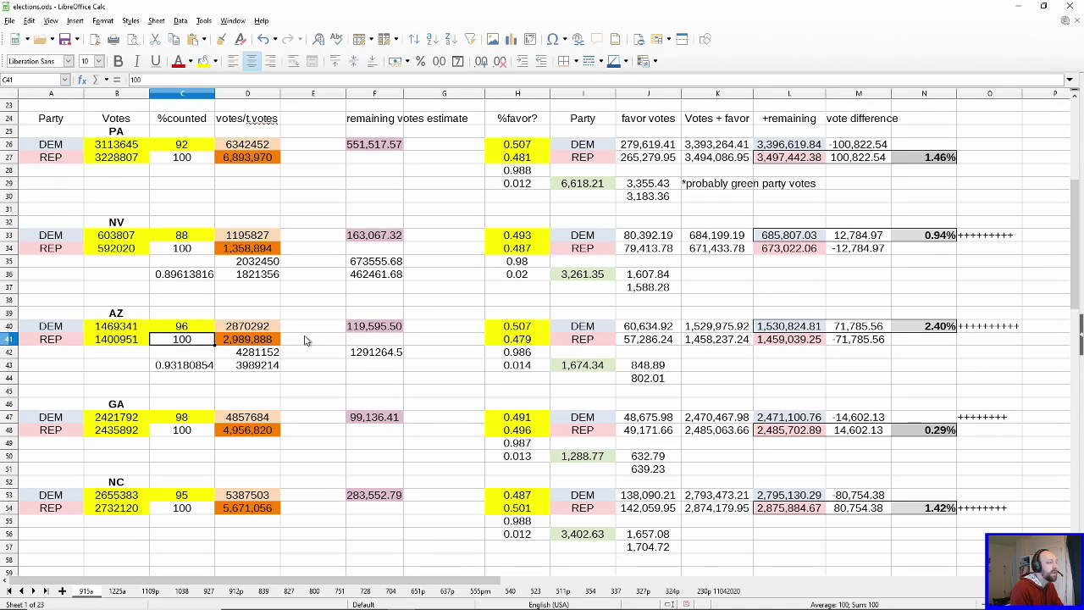
key("ctrl+z")
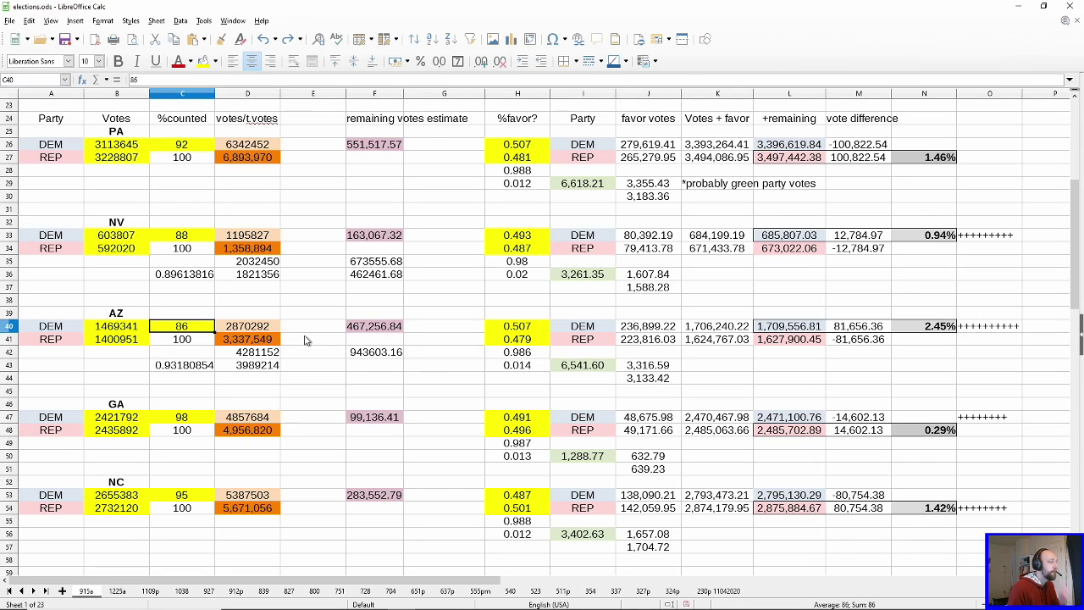
Step: Switch to Firefox, zoom the New York Times map back out to the whole country, and compare the Fox News and CNN maps
mouse_move(373, 599)
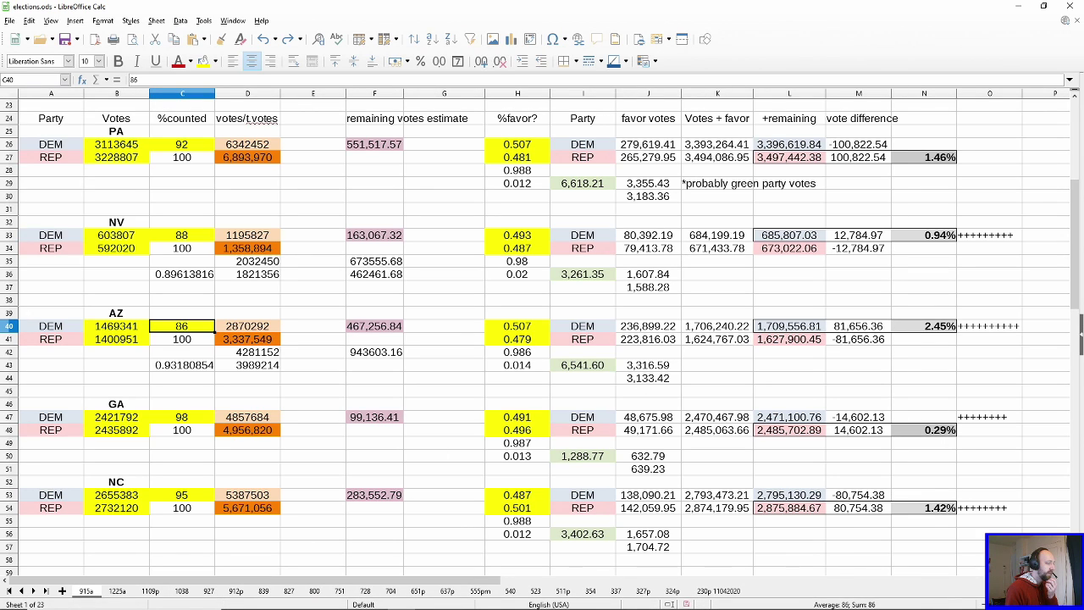
left_click(373, 599)
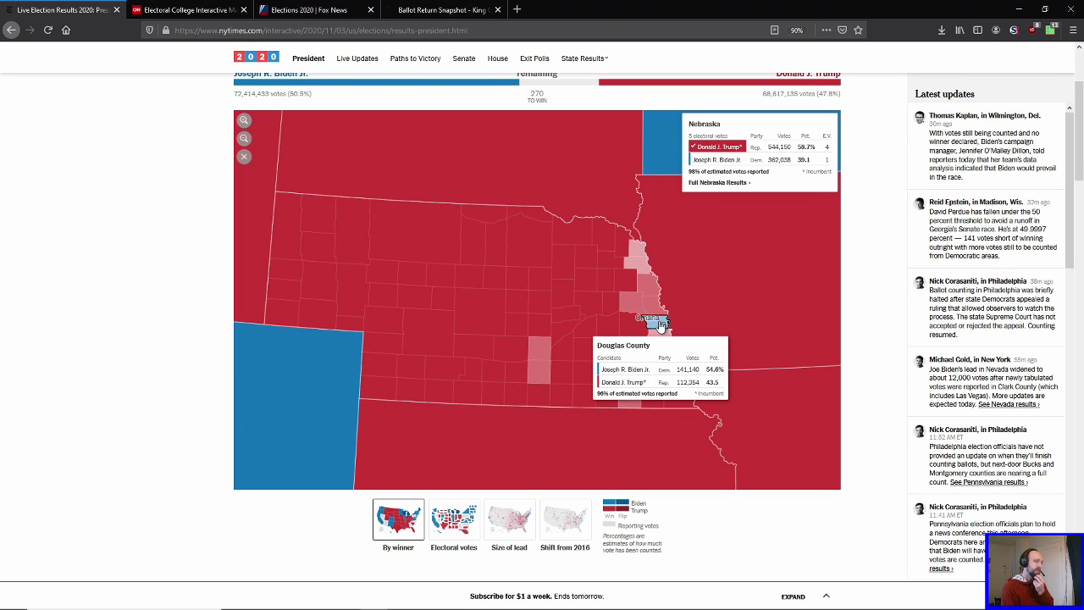
left_click(244, 153)
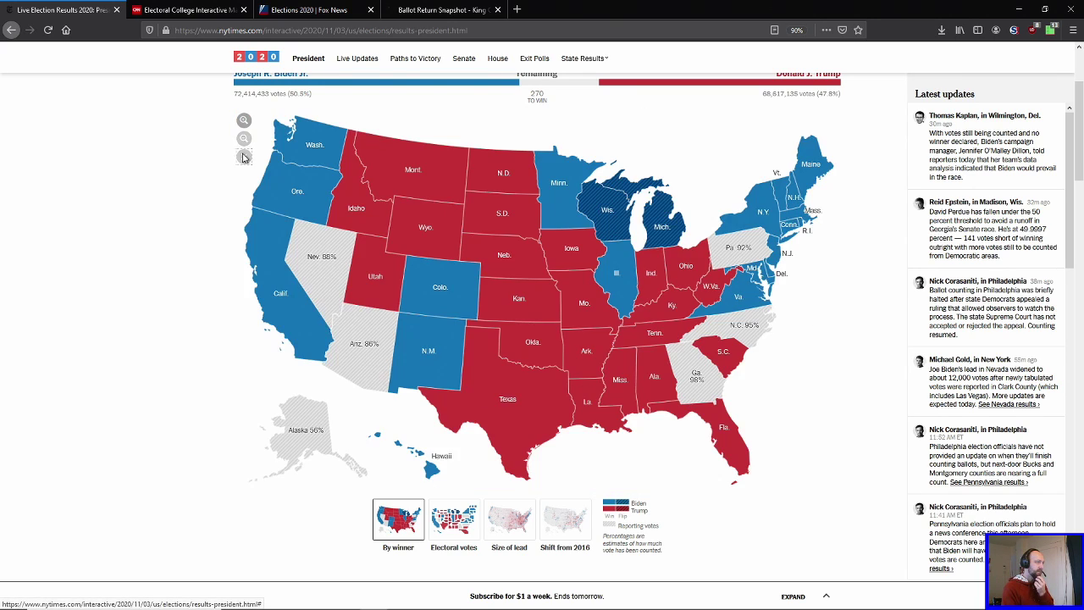
left_click(318, 10)
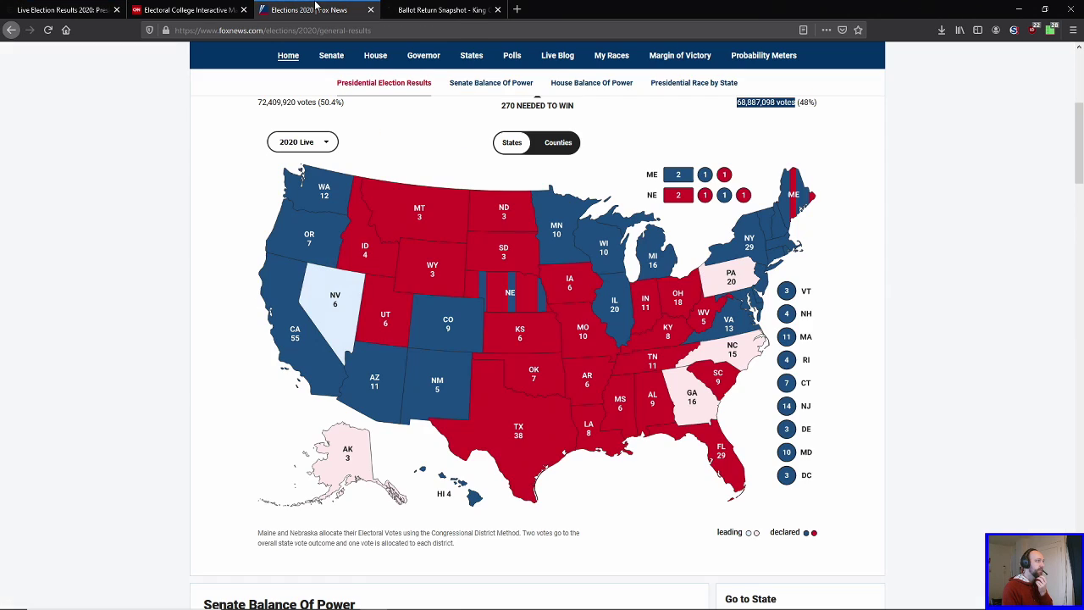
left_click(190, 9)
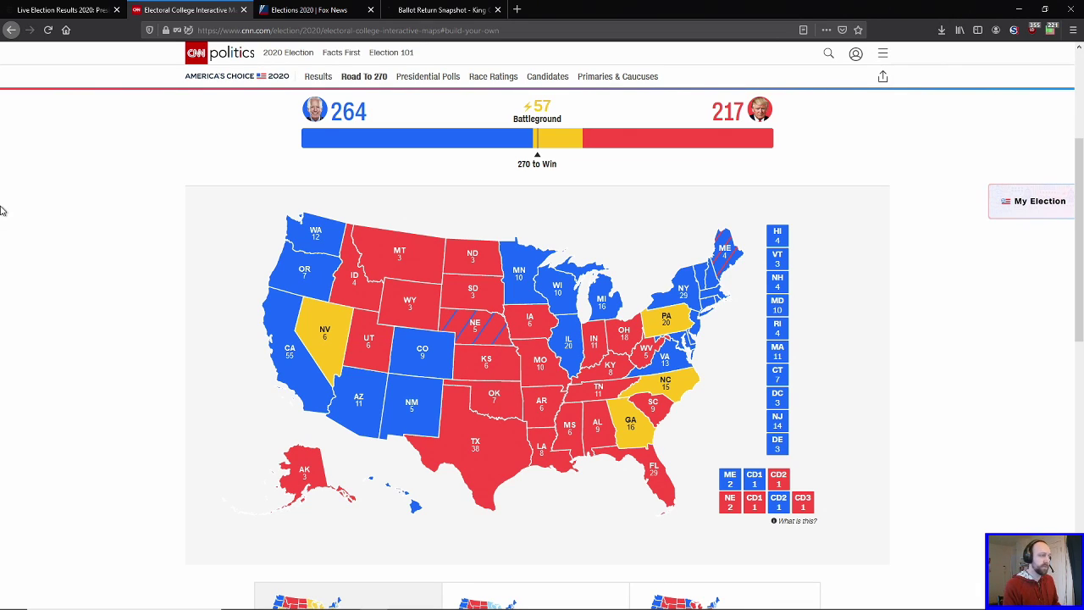
Step: Arrange the Firefox election map and the LibreOffice Calc spreadsheet side by side, each filling half of the screen
mouse_move(254, 605)
left_click(412, 600)
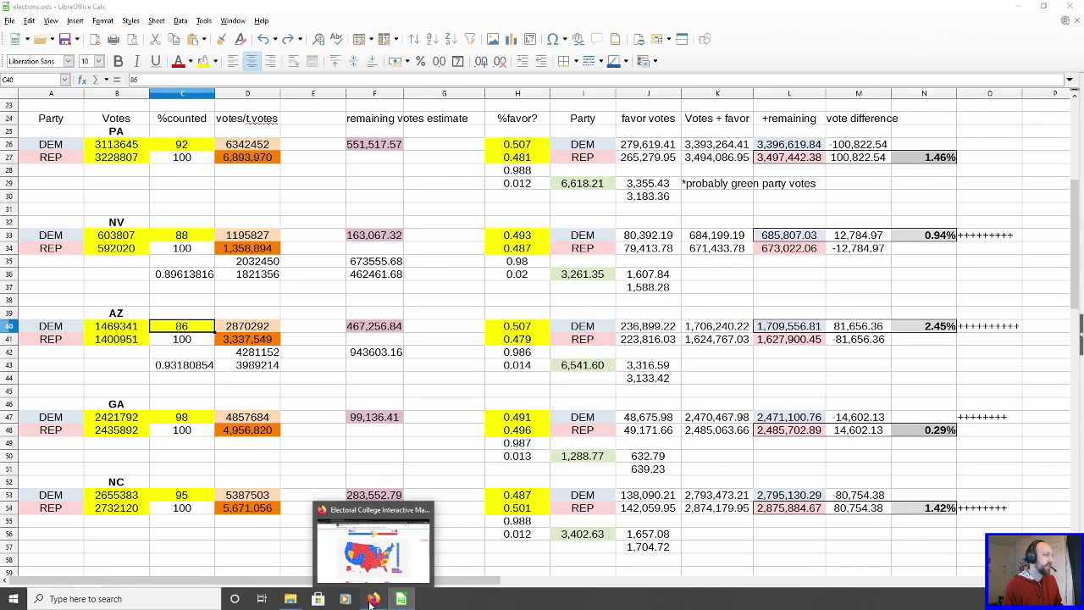
left_click(372, 600)
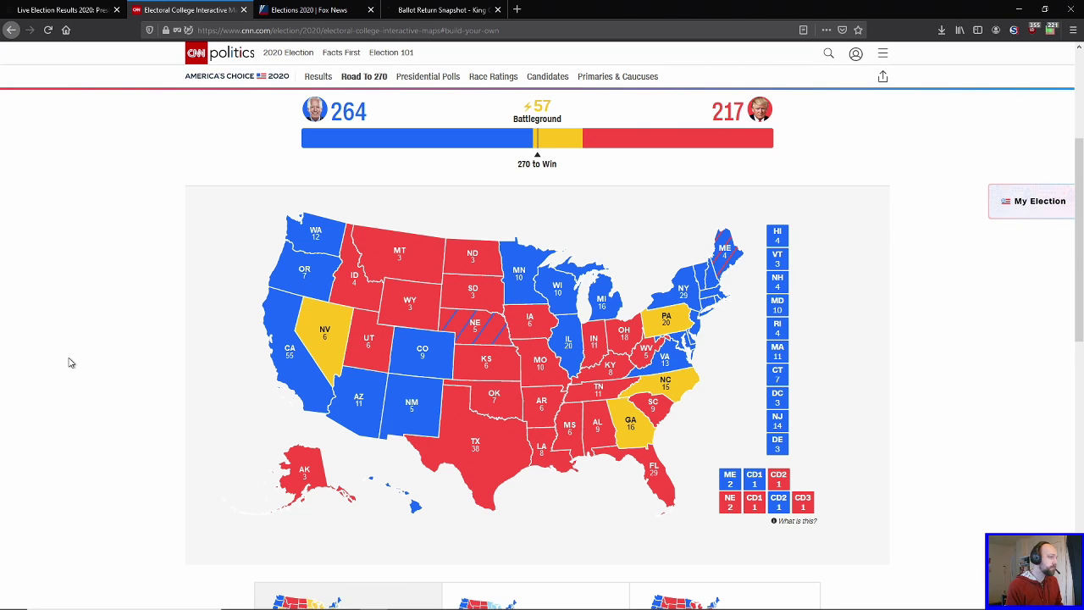
left_click_drag(616, 16, 2, 244)
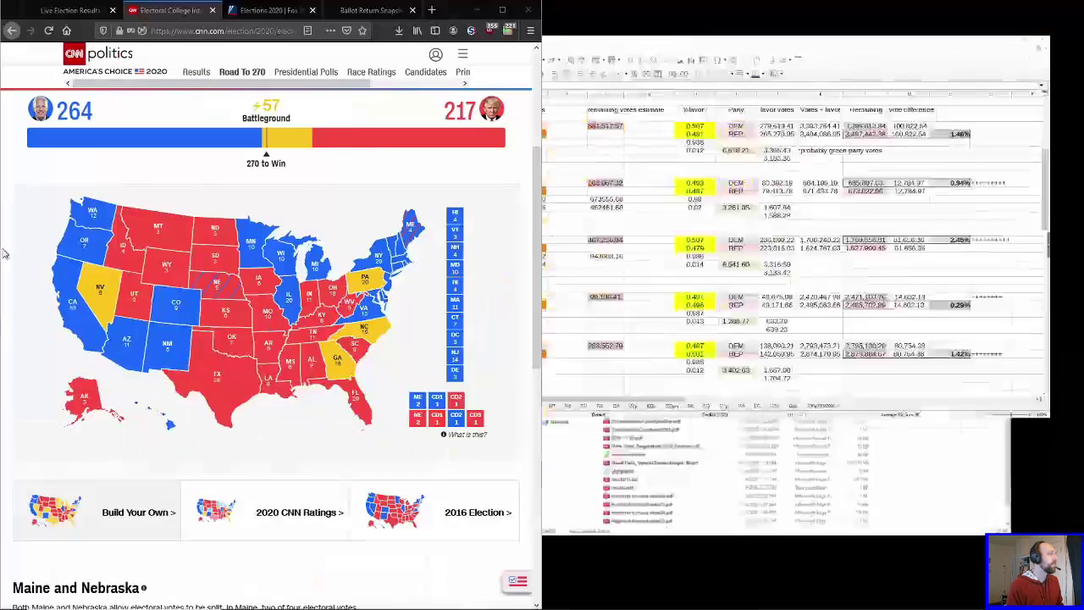
left_click(714, 159)
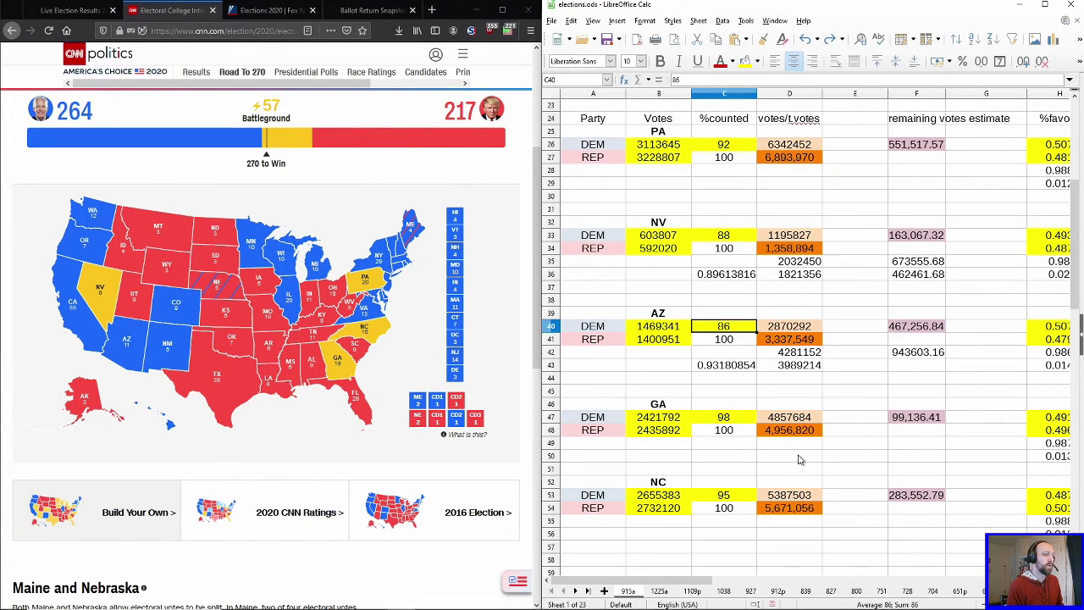
Step: Zoom out the elections spreadsheet and widen its window until each state's rows fit across to the projected margin column
left_click_drag(720, 579, 847, 578)
scroll(710, 489, "down", 4, "ctrl")
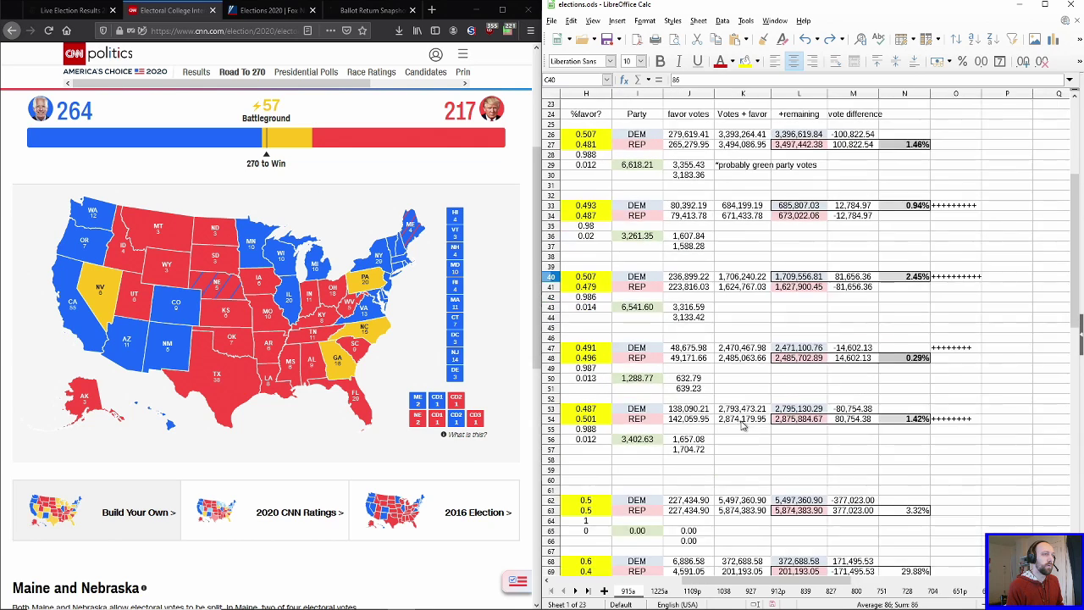
left_click_drag(732, 580, 593, 578)
scroll(780, 407, "down", 1, "ctrl")
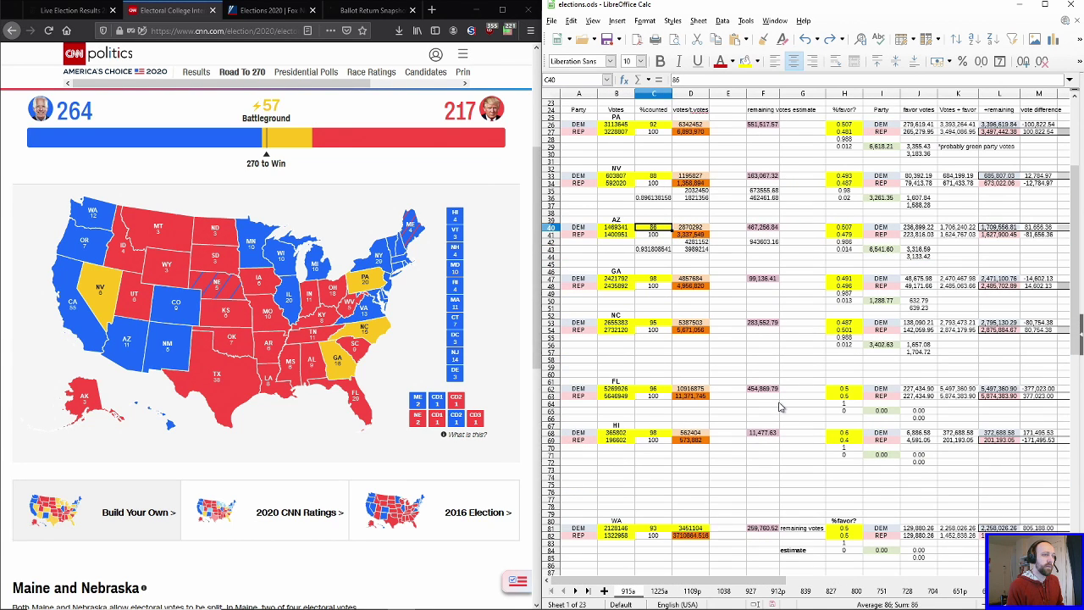
scroll(780, 408, "down", 1, "ctrl")
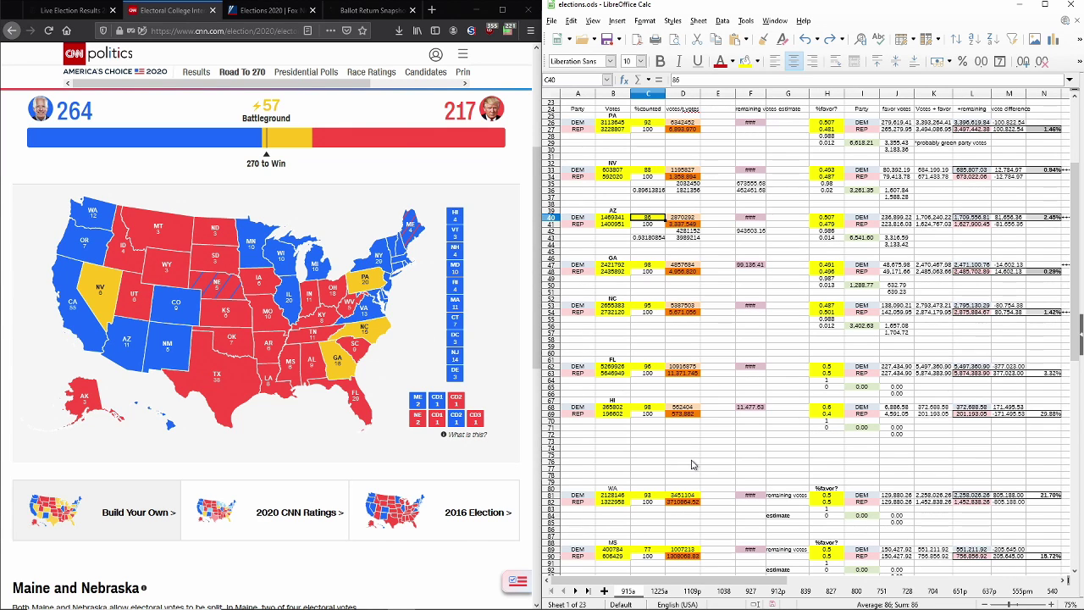
left_click_drag(542, 330, 417, 334)
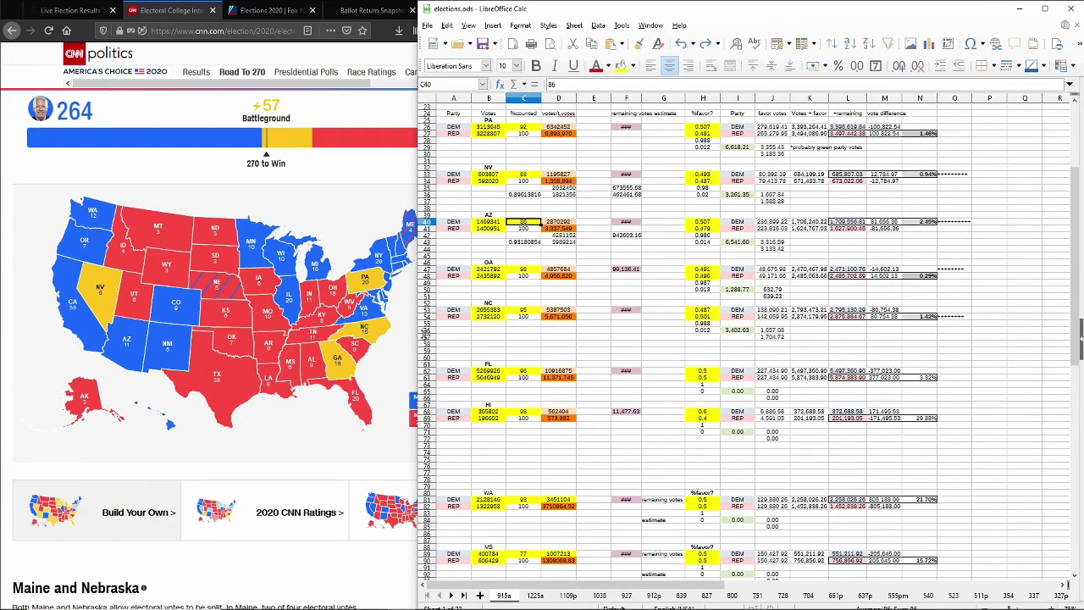
scroll(812, 366, "up", 1, "ctrl")
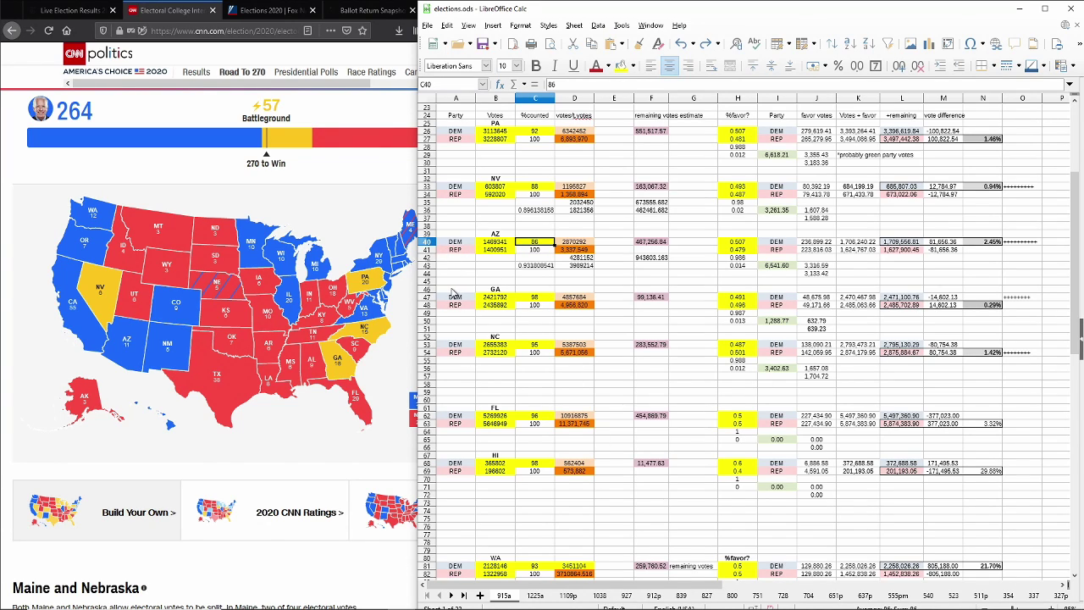
Step: Copy sheet 915a within the elections document, insert the copy before 915a, and name it now
left_click_drag(430, 291, 426, 332)
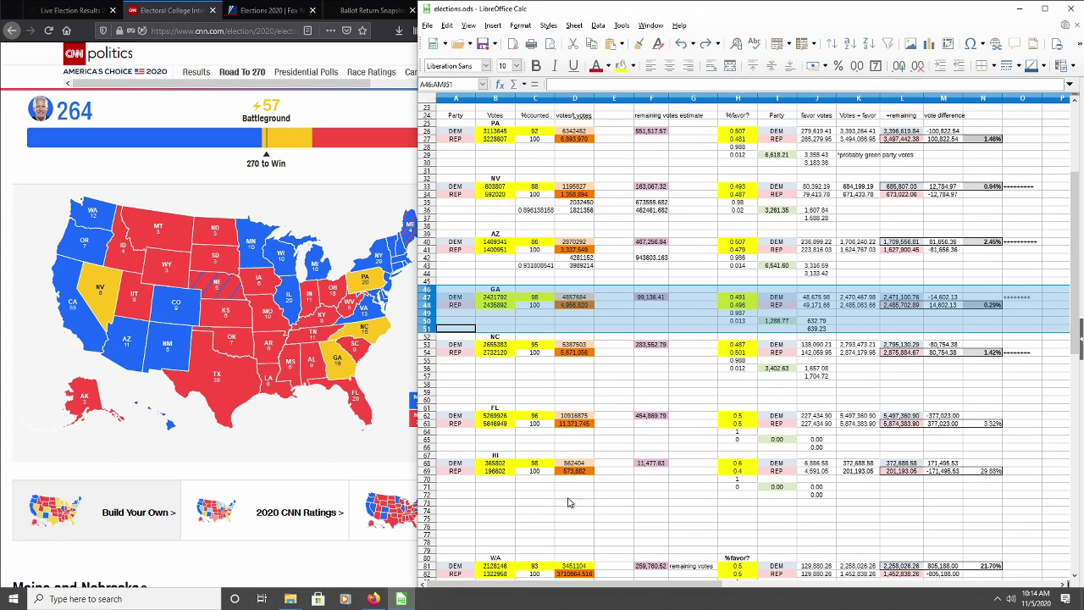
right_click(503, 596)
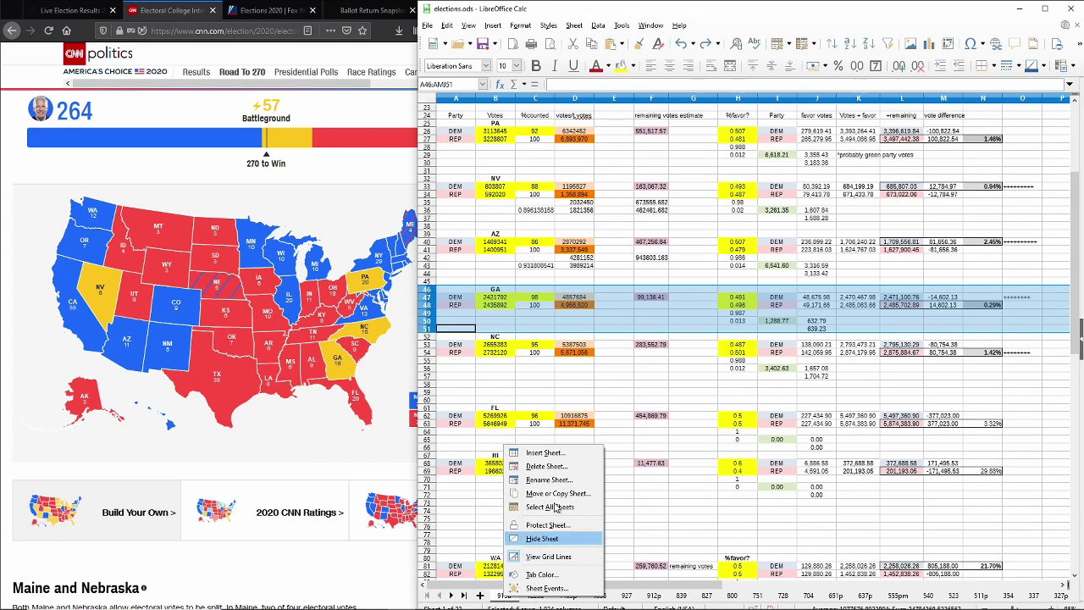
left_click(555, 493)
left_click(761, 216)
left_click(750, 421)
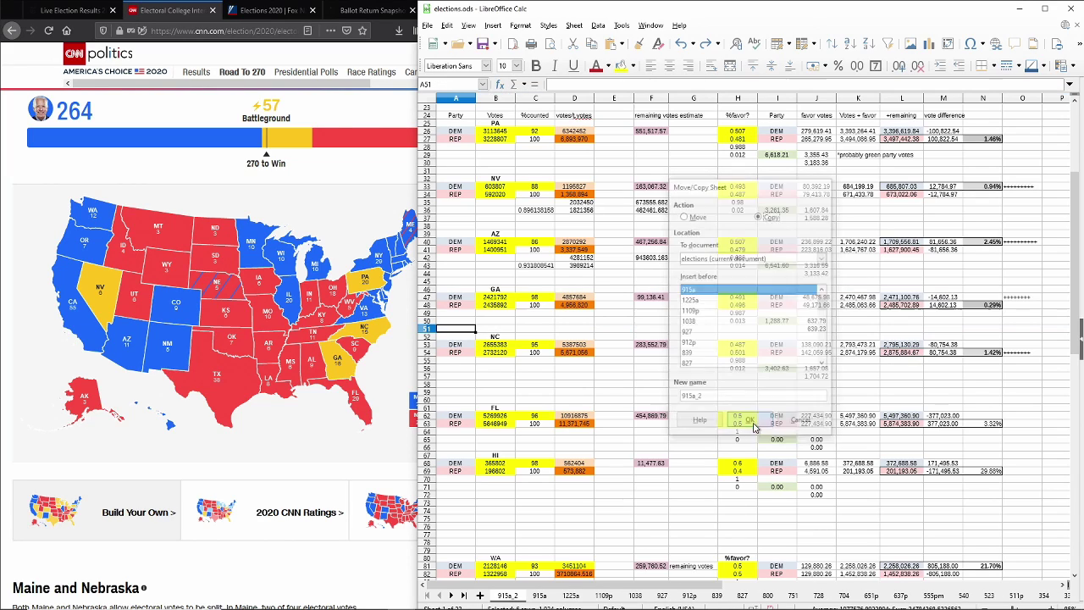
double_click(506, 595)
type("now")
key("Return")
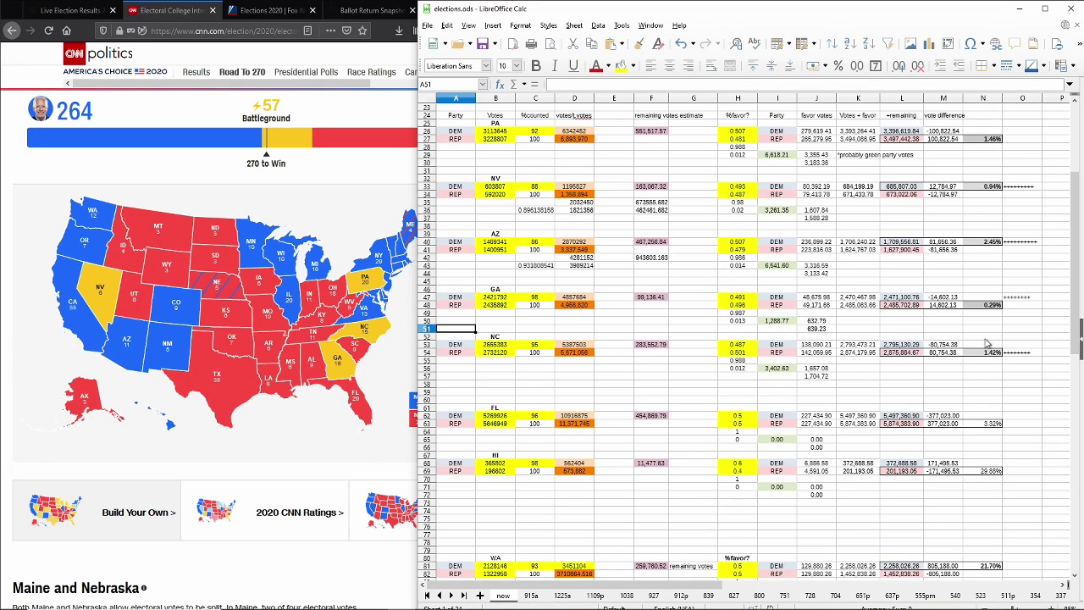
Step: Clear the rows of plus signs beside the NV, AZ, GA and NC margins in column O
left_click(1020, 188)
left_click(1021, 242)
left_click(1019, 303)
left_click(1016, 352)
left_click(1037, 473)
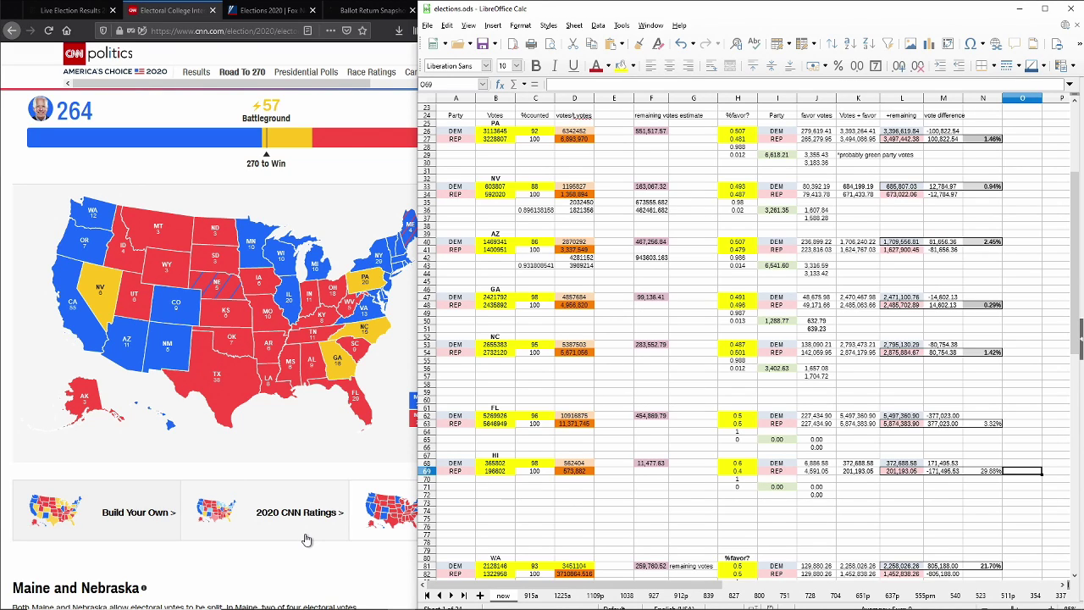
Step: Narrow the browser window and extend the spreadsheet window to fill the freed space, with the state blocks slightly enlarged
left_click_drag(417, 174, 386, 173)
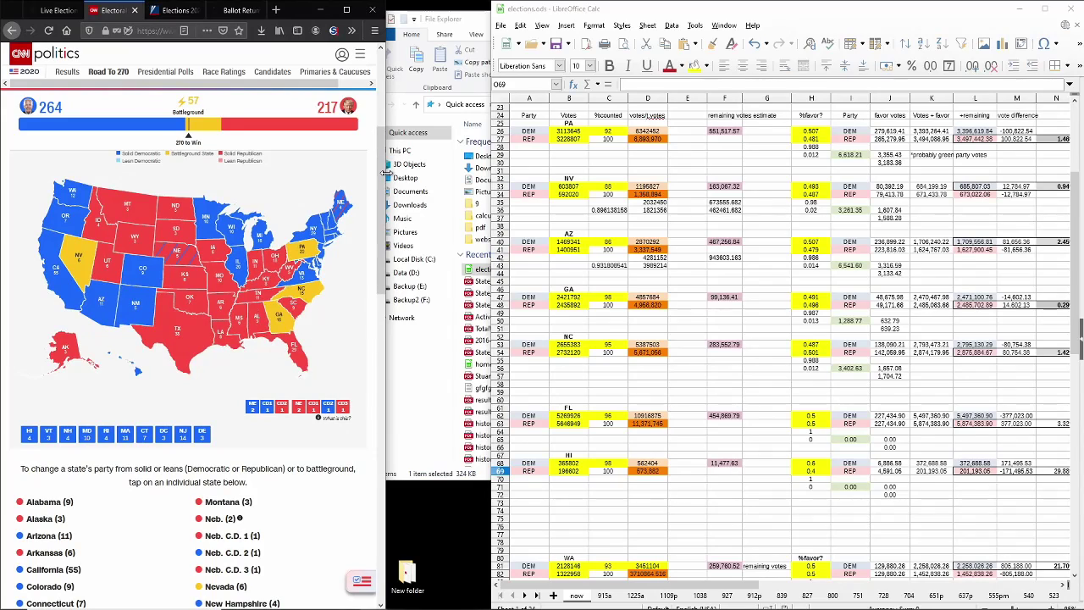
left_click_drag(487, 190, 385, 188)
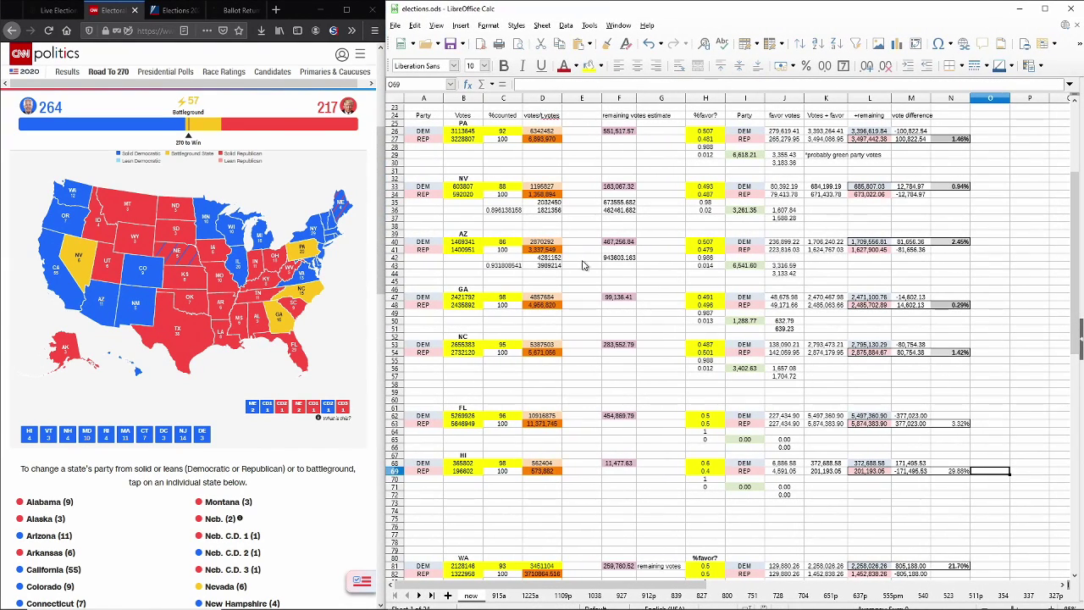
scroll(762, 340, "up", 1)
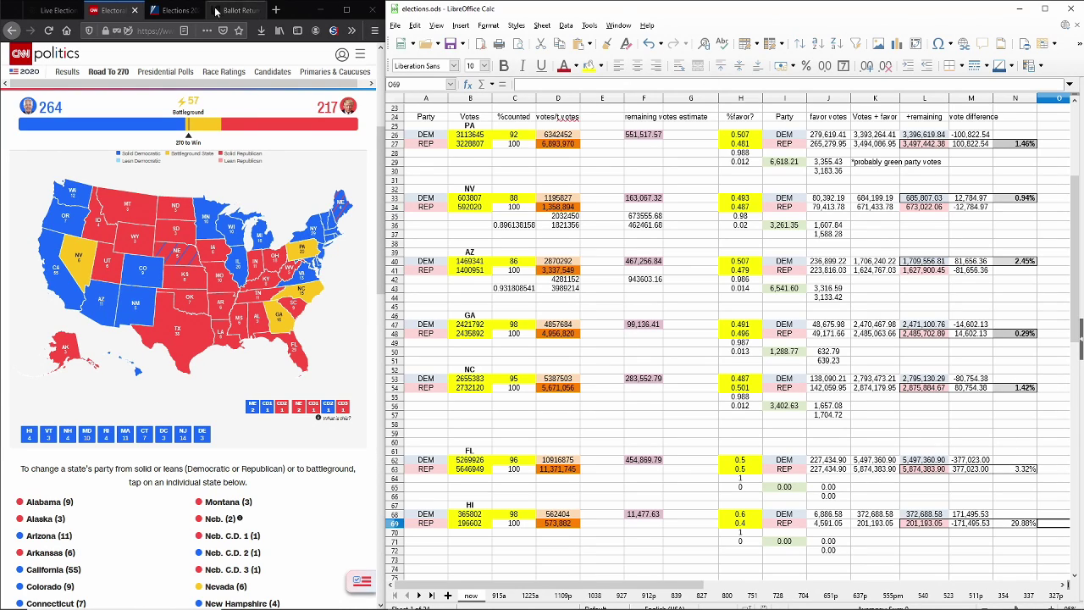
Step: Check the Fox News map, examine Pennsylvania's results on the New York Times map, and return that map to the whole country
left_click(175, 10)
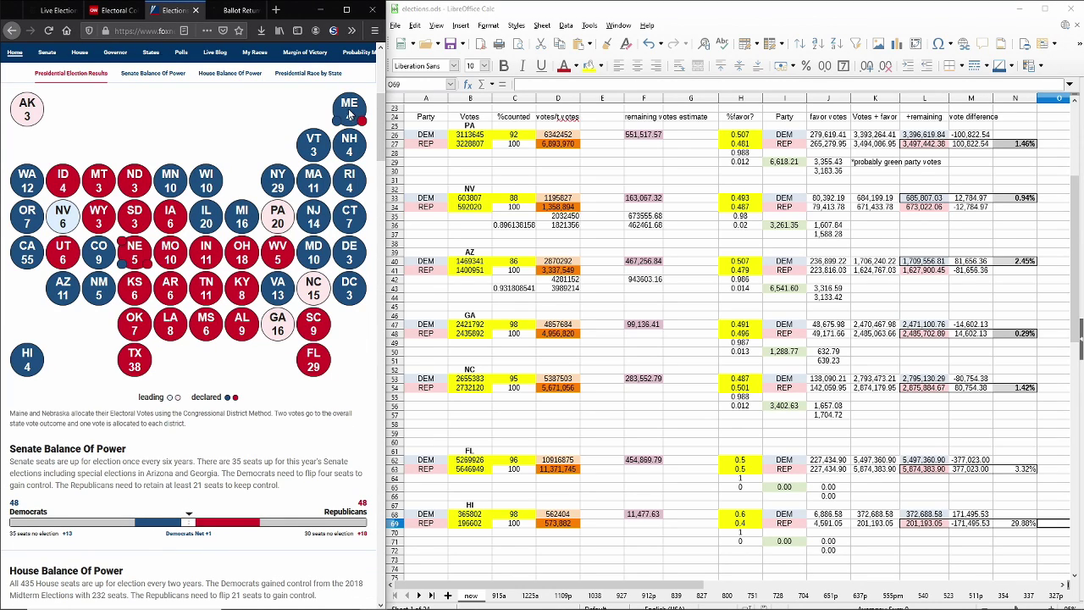
left_click(39, 10)
mouse_move(315, 173)
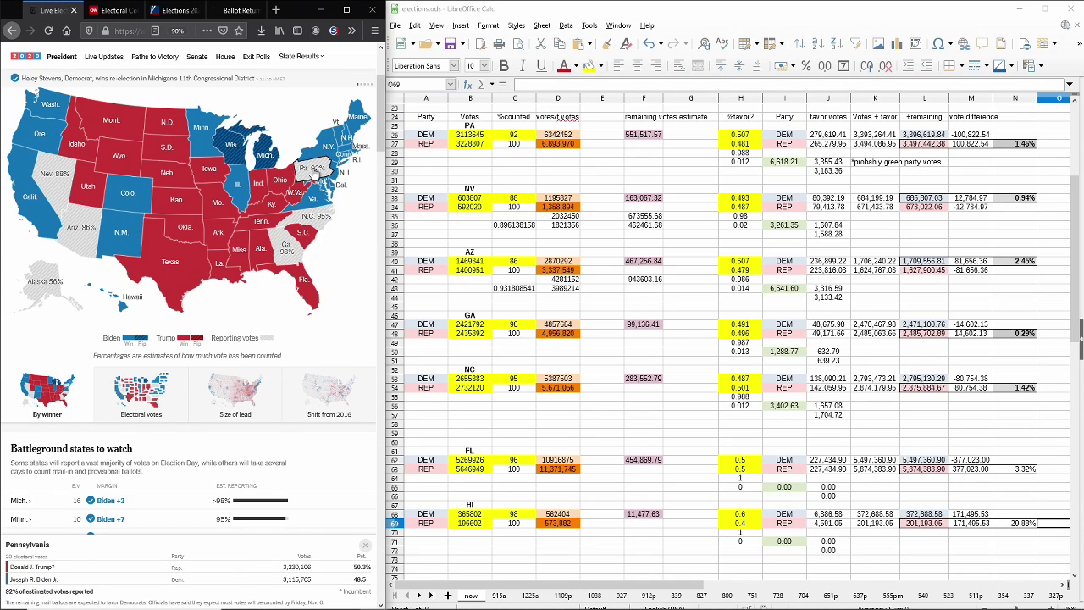
left_click(315, 173)
mouse_move(41, 206)
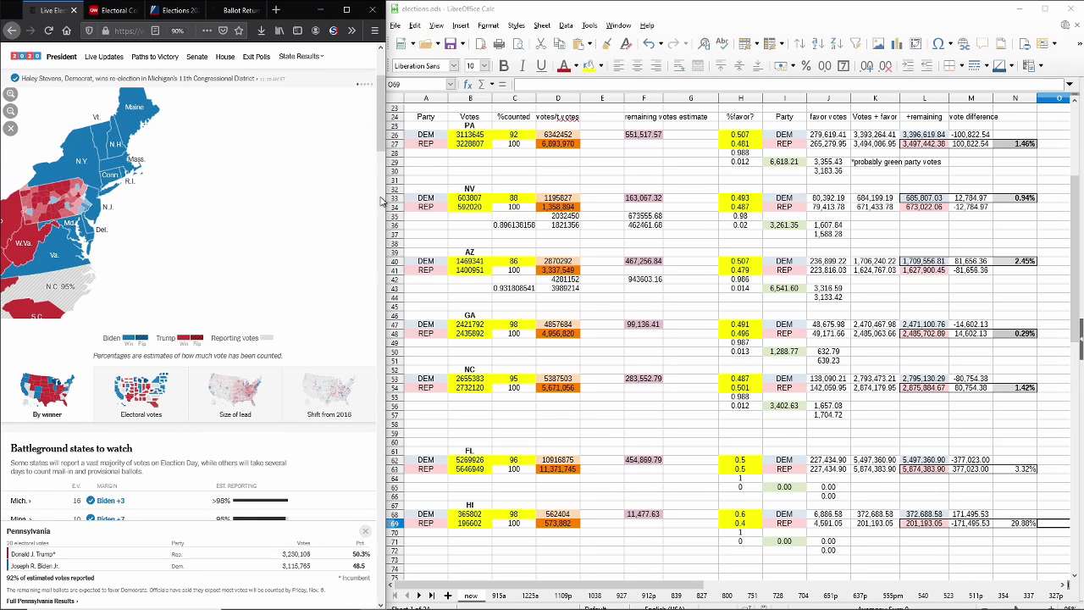
left_click_drag(385, 198, 391, 197)
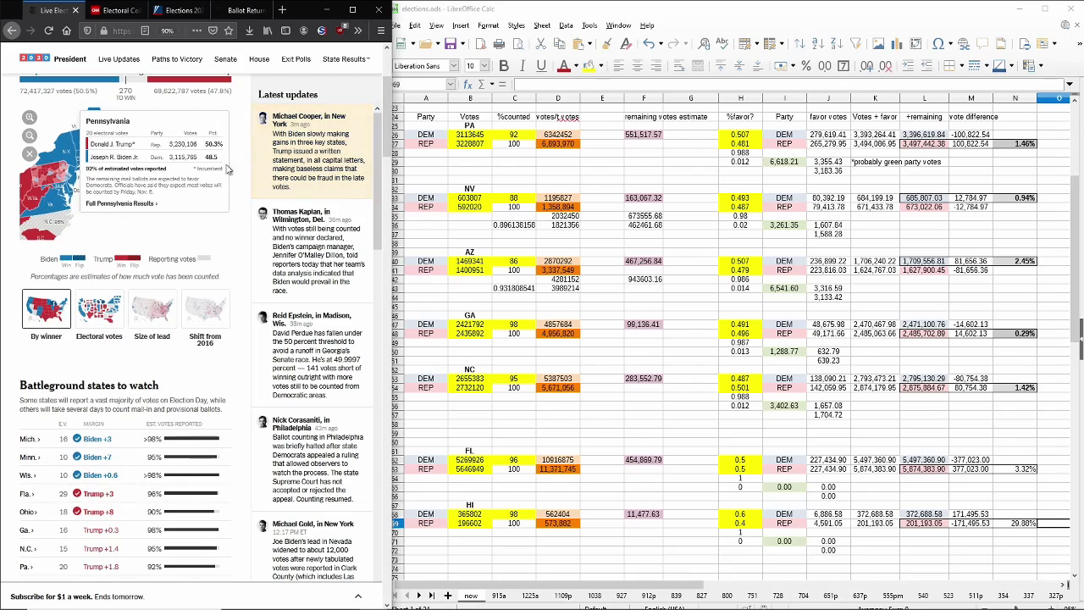
left_click(29, 154)
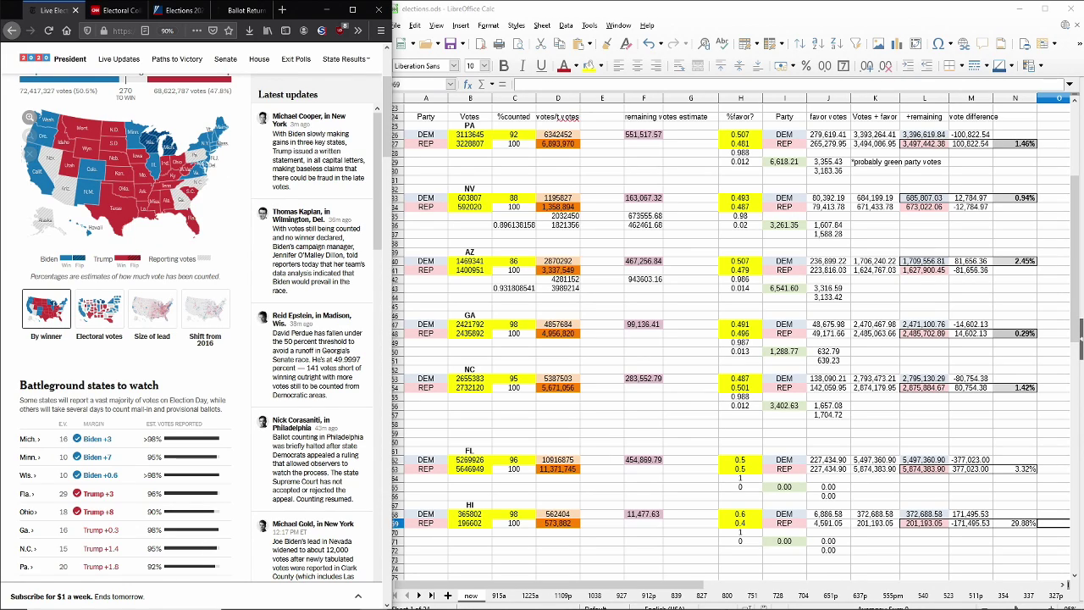
Step: Rename the sheet now in the spreadsheet as 1018a
double_click(469, 595)
type("1018a")
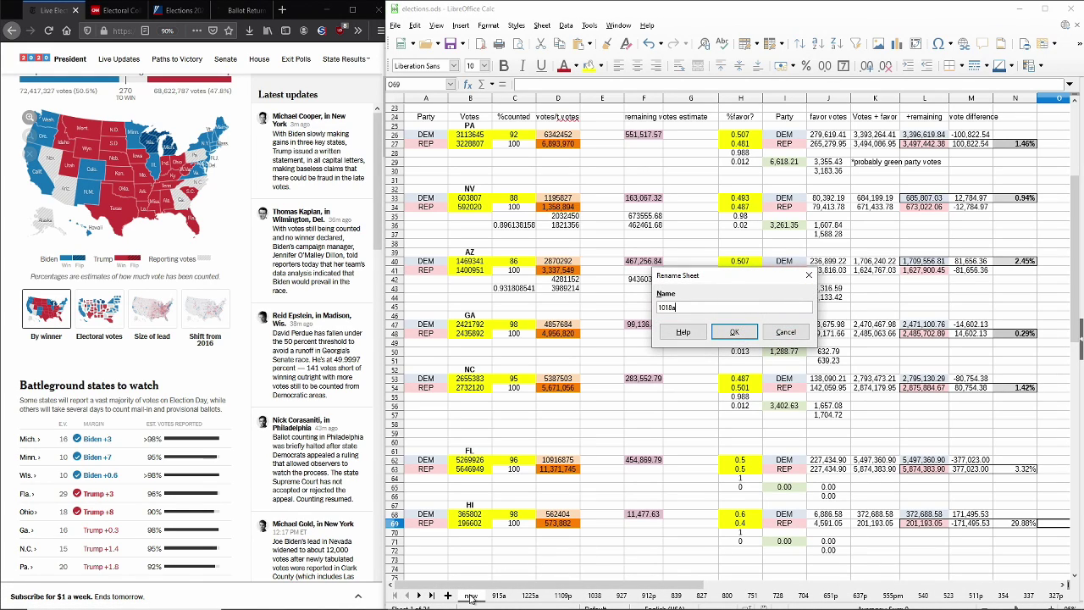
key("Return")
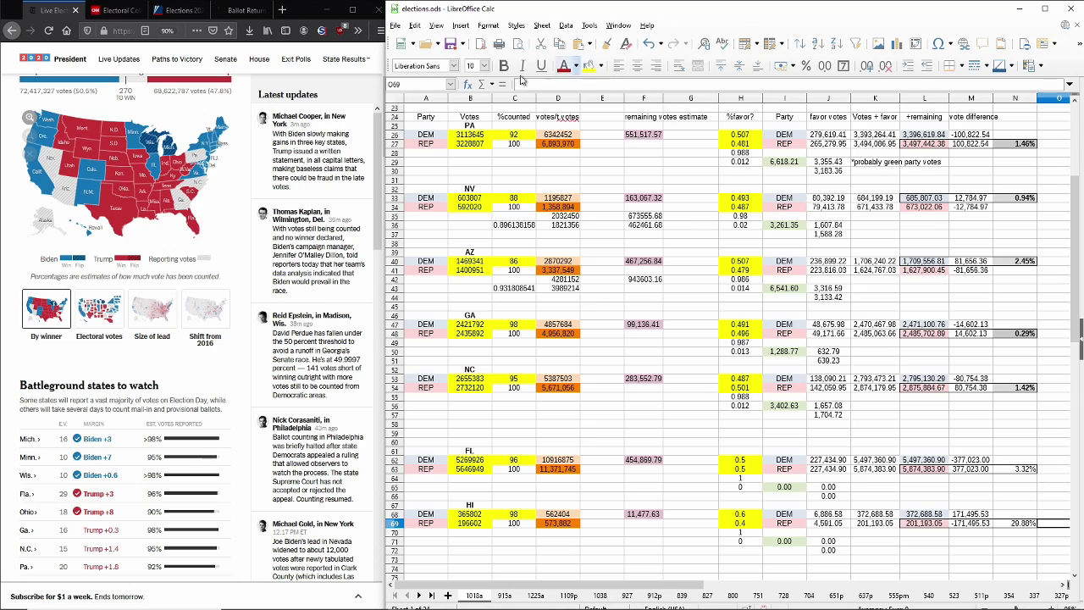
Step: Update PA's vote totals from the New York Times map, with 3115765 for DEM in B26 and 3230106 for REP in B27
left_click(471, 136)
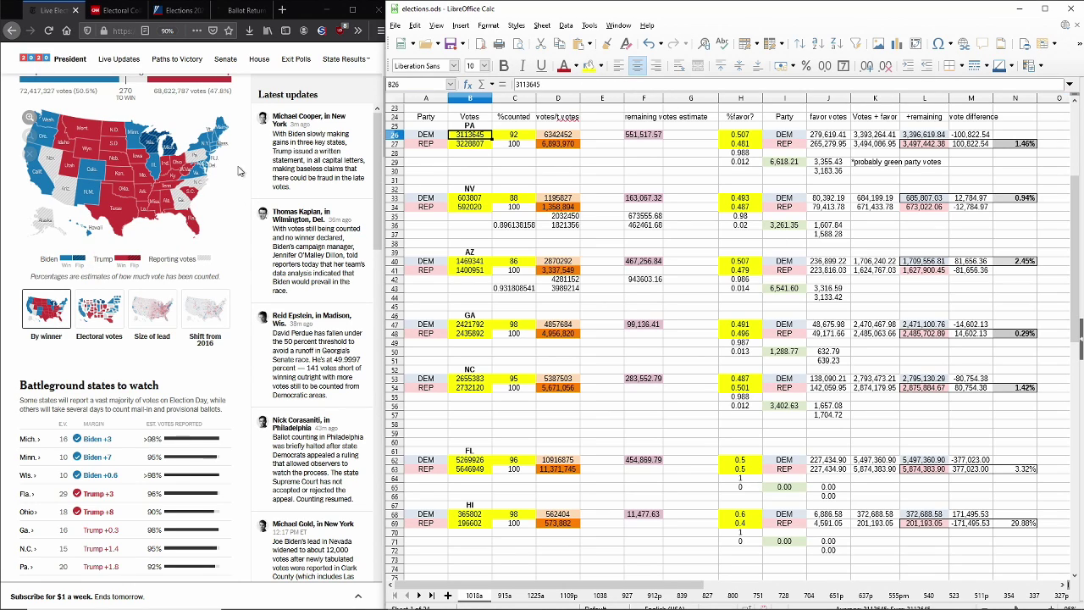
mouse_move(197, 155)
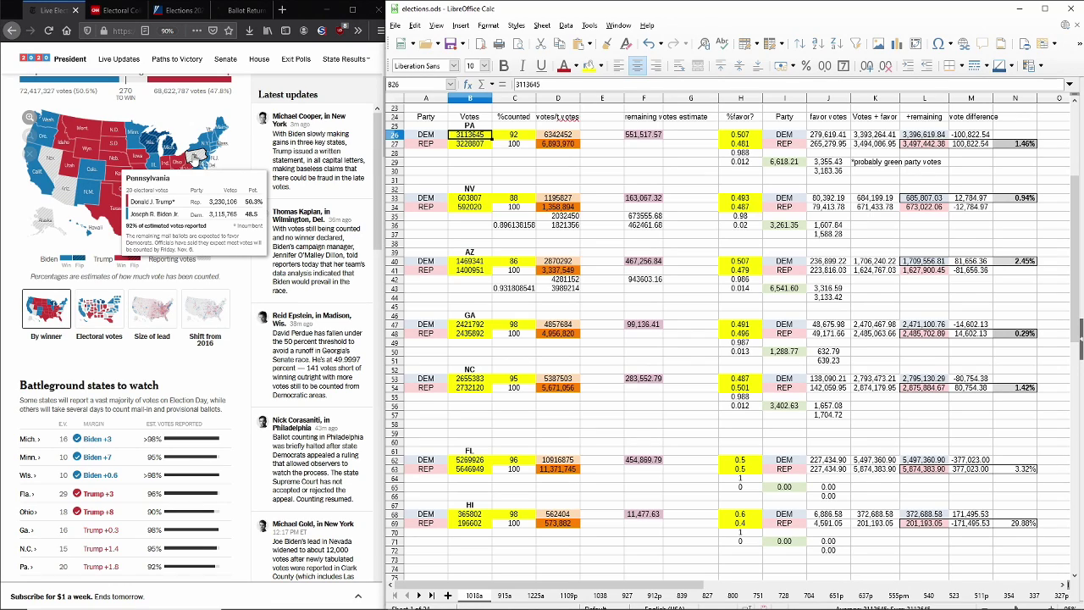
type("3115765")
key("Return")
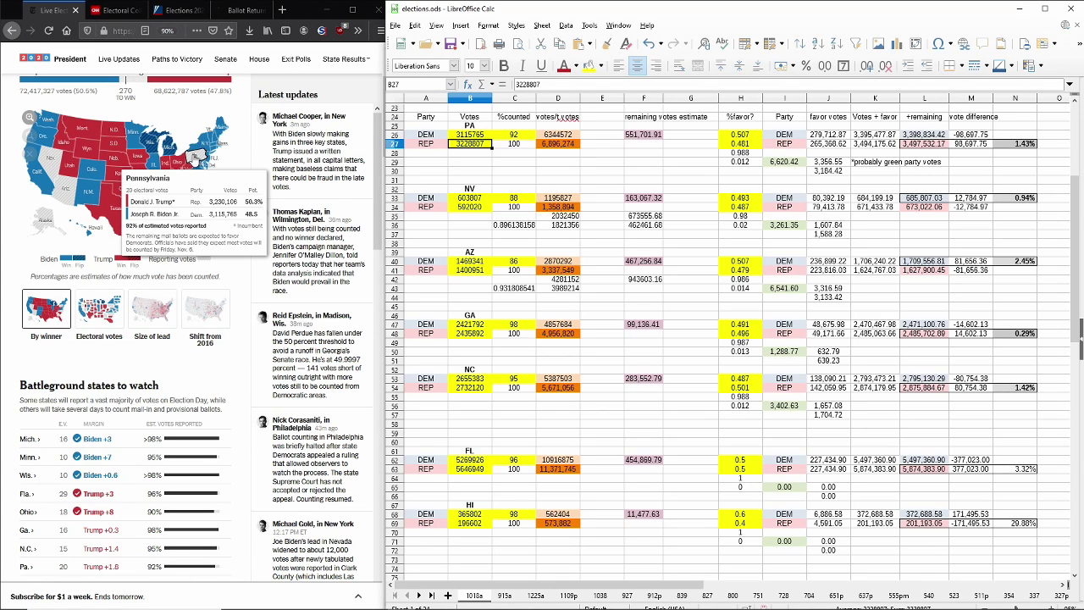
type("3230106")
key("Return")
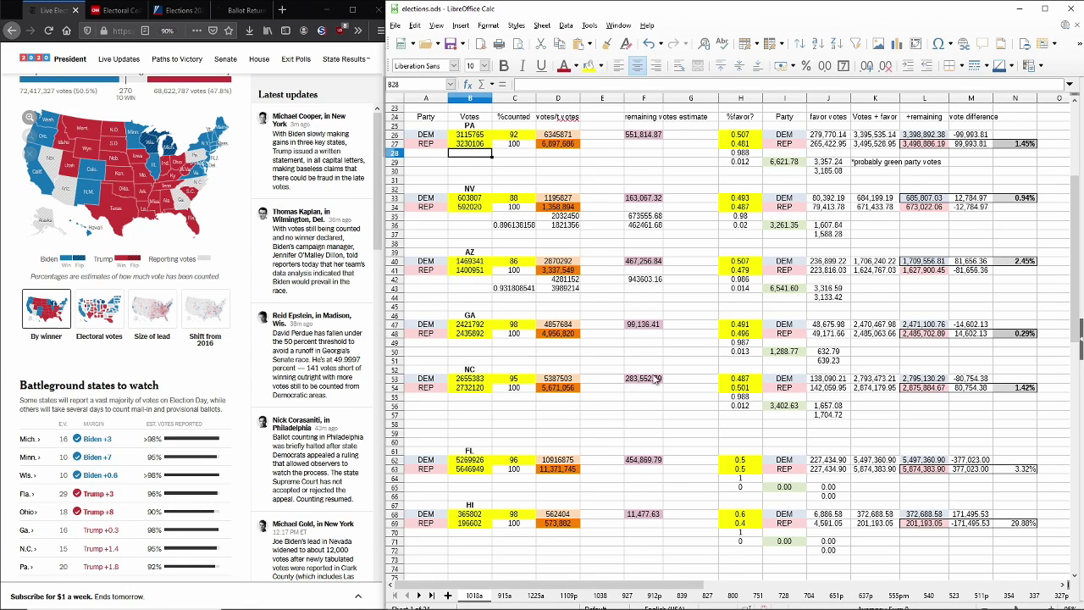
Step: Compare PA's projected vote difference and margin on sheets 915a and 1018a, and review its favor share in H26
left_click(509, 596)
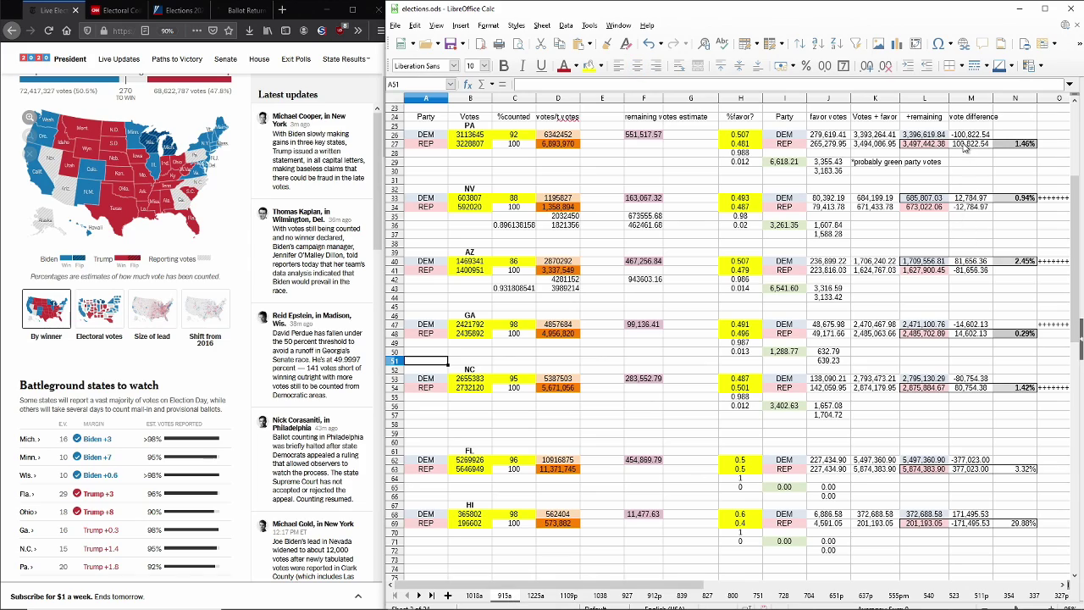
left_click(475, 597)
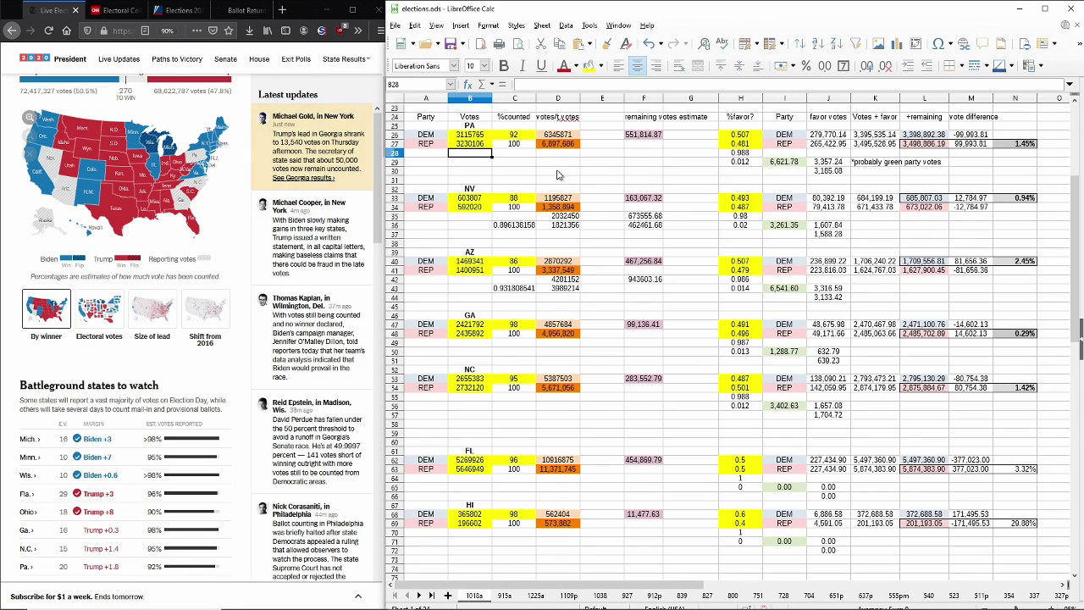
left_click(741, 137)
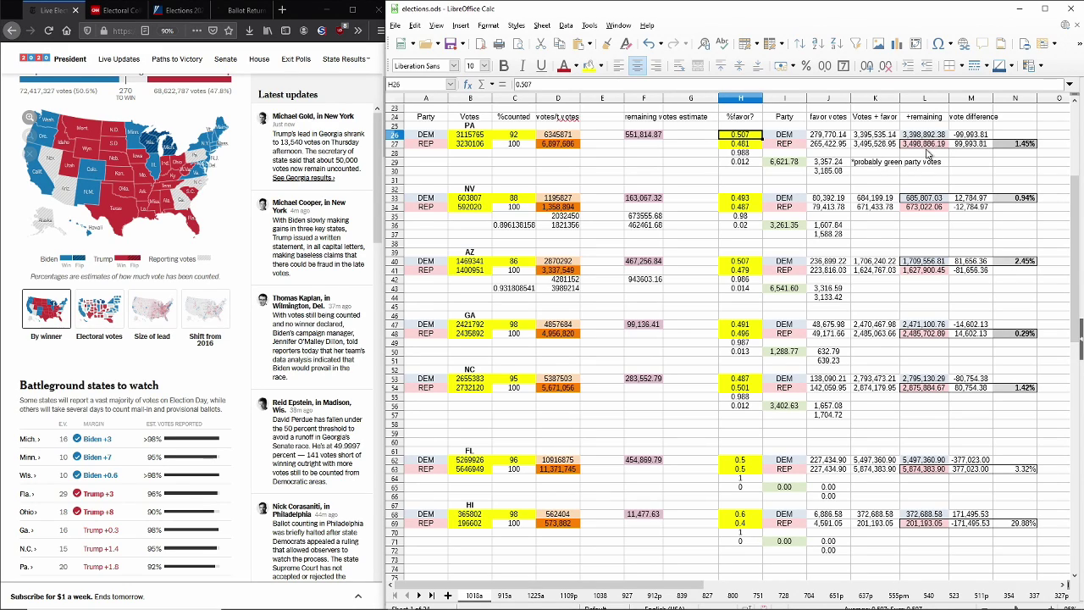
left_click_drag(904, 149, 1017, 147)
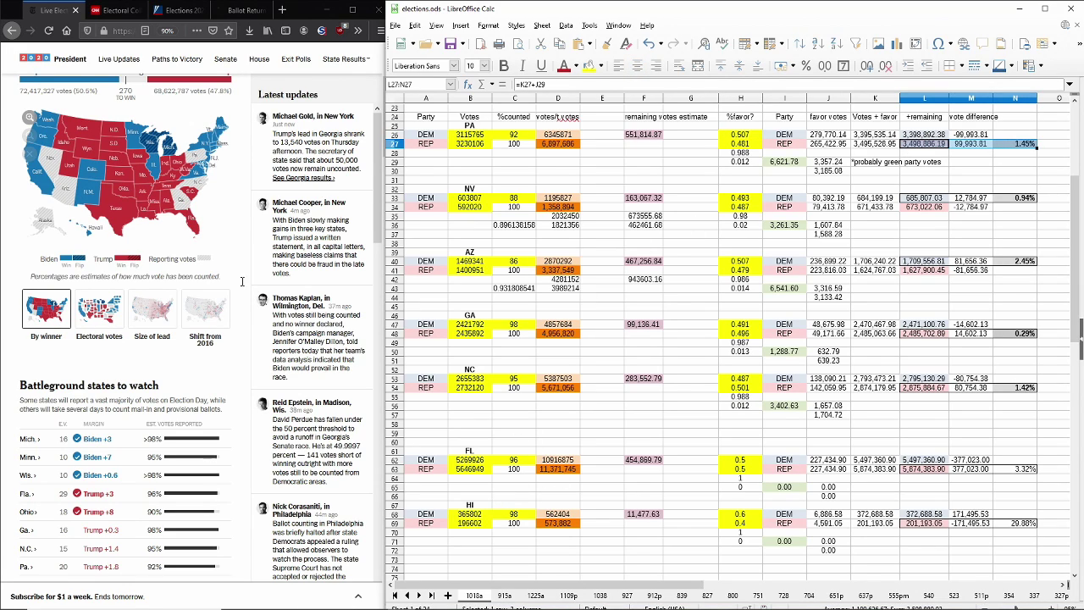
Step: Update GA's vote totals from the New York Times map, with 2436007 for REP in B48 and 2422467 for DEM in B47
mouse_move(195, 186)
left_click(472, 334)
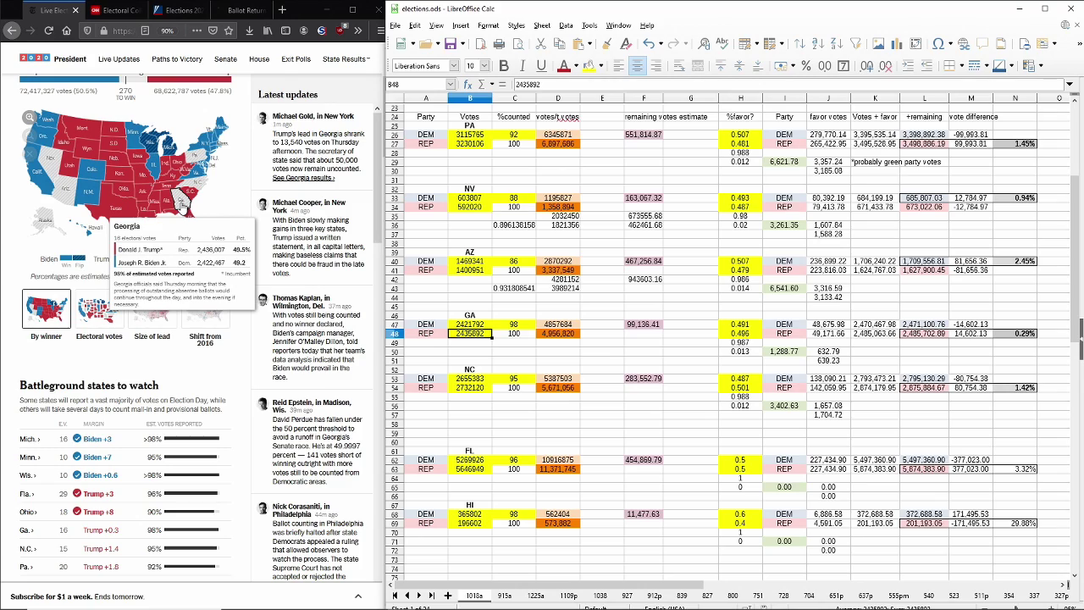
type("2436")
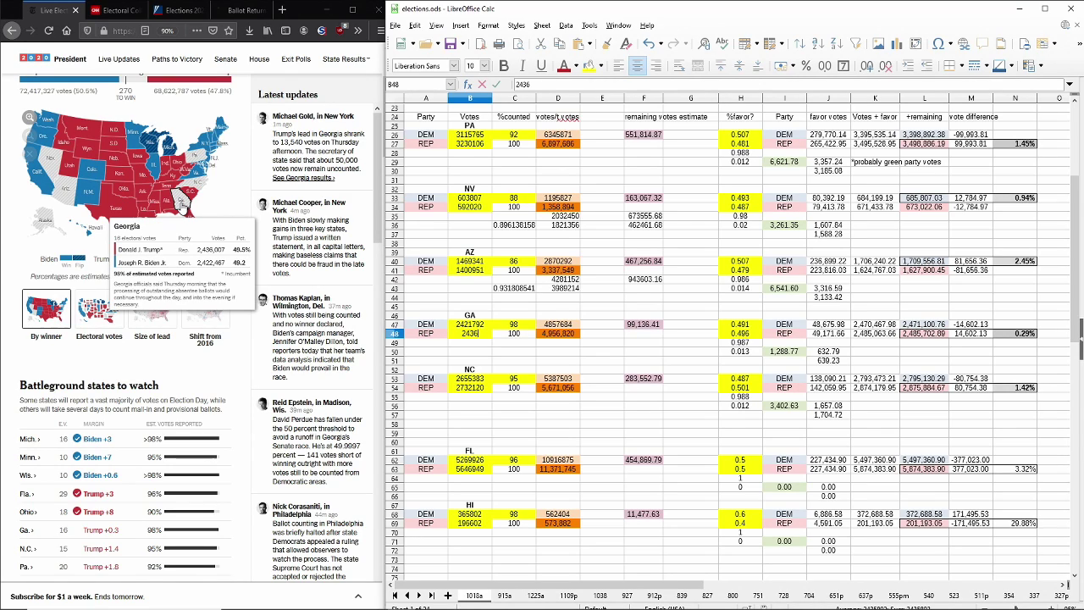
type("007")
key("Return")
key("Up")
key("Up")
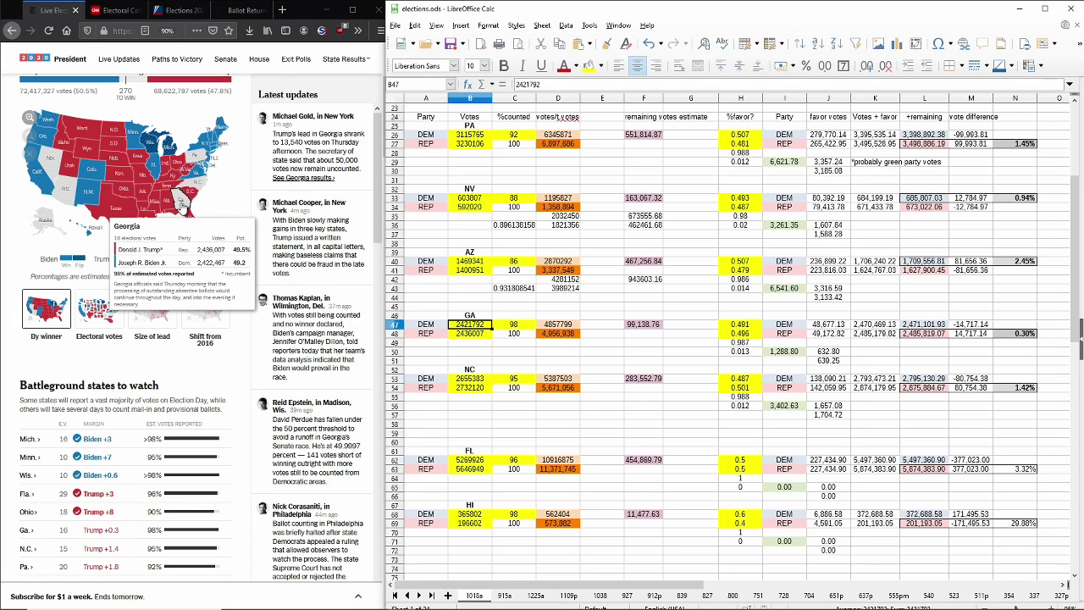
type("2422")
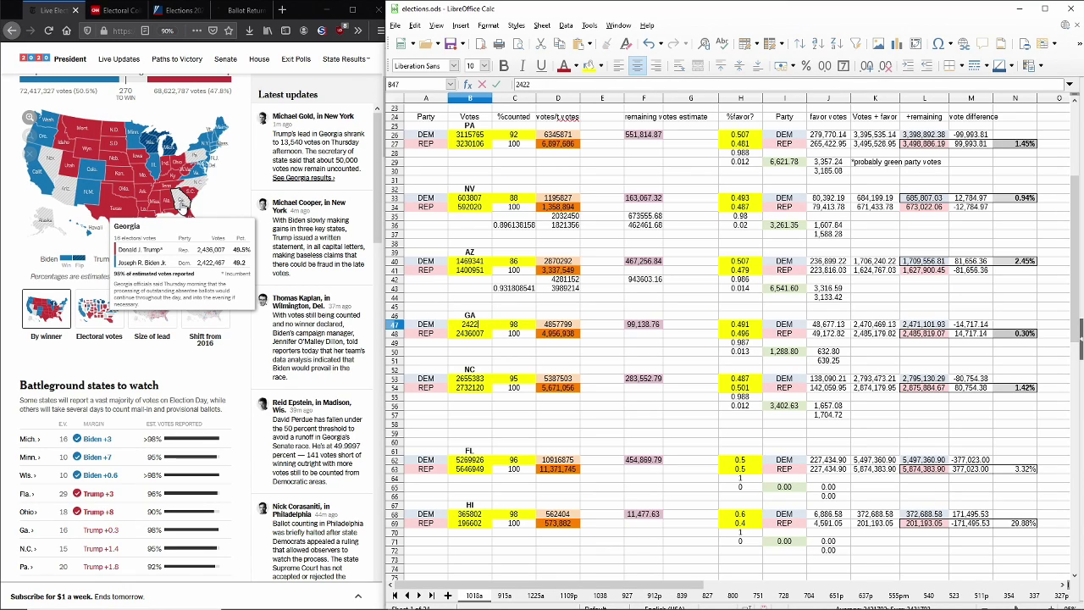
type("467")
key("Return")
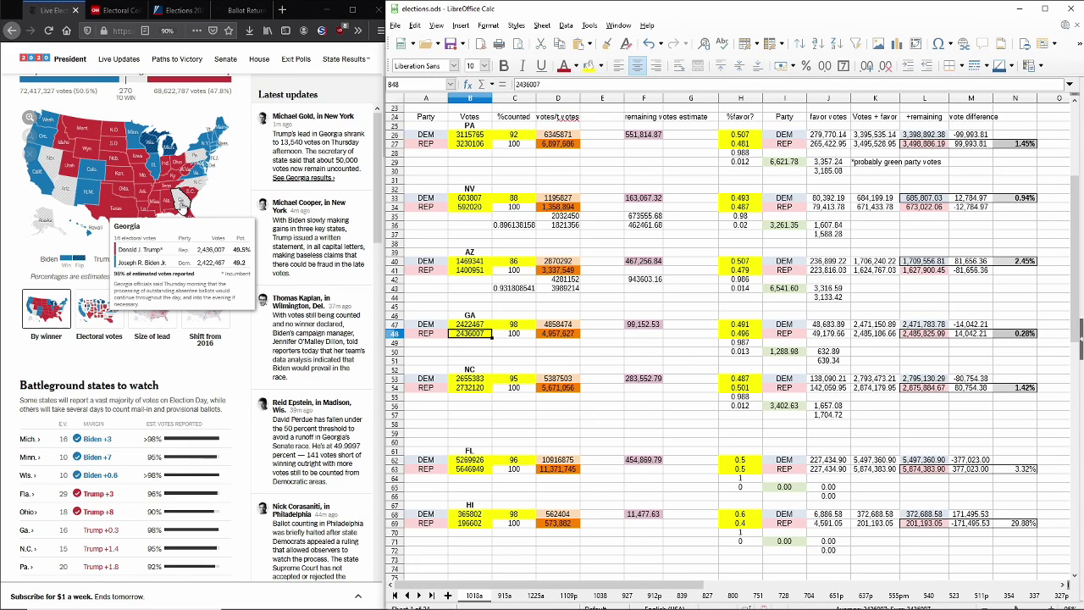
Step: Compare GA's projected vote difference and margin on sheets 915a and 1018a
left_click(505, 597)
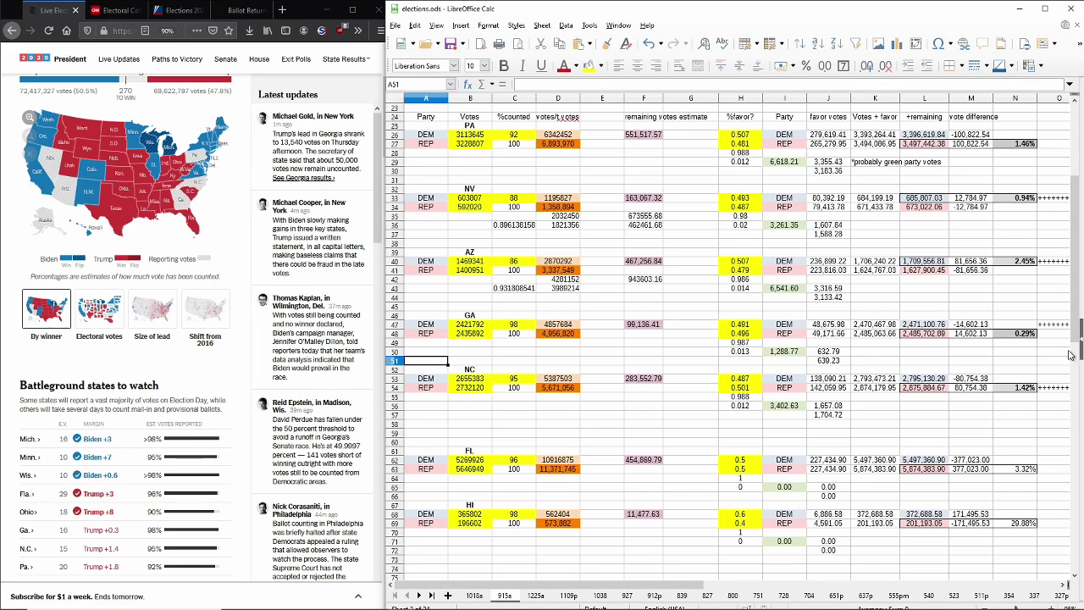
left_click(983, 334)
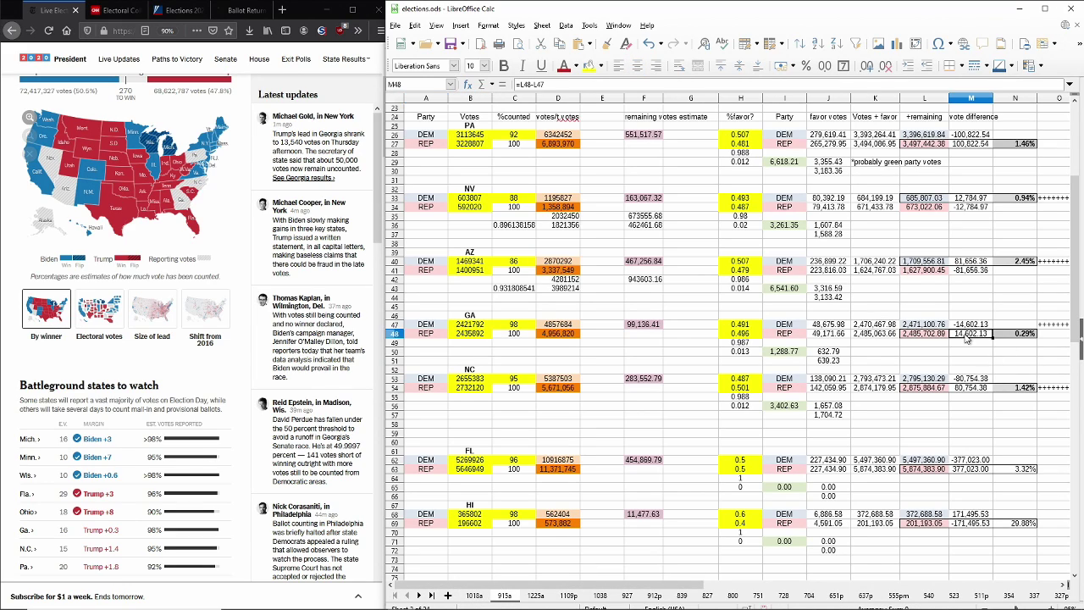
left_click(476, 597)
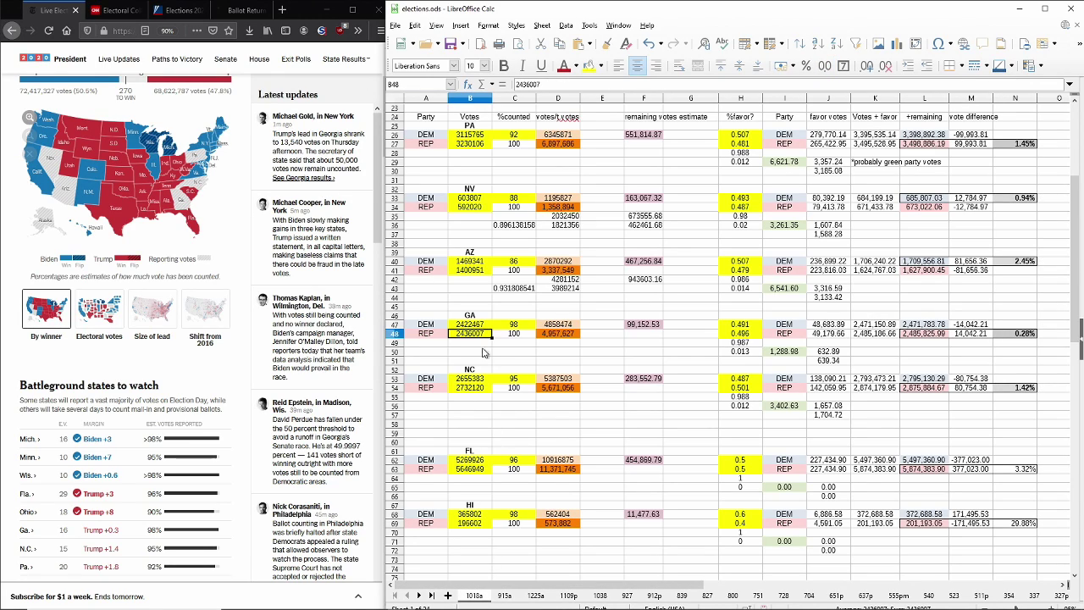
left_click(500, 316)
type("biden just gained 60 votes lead")
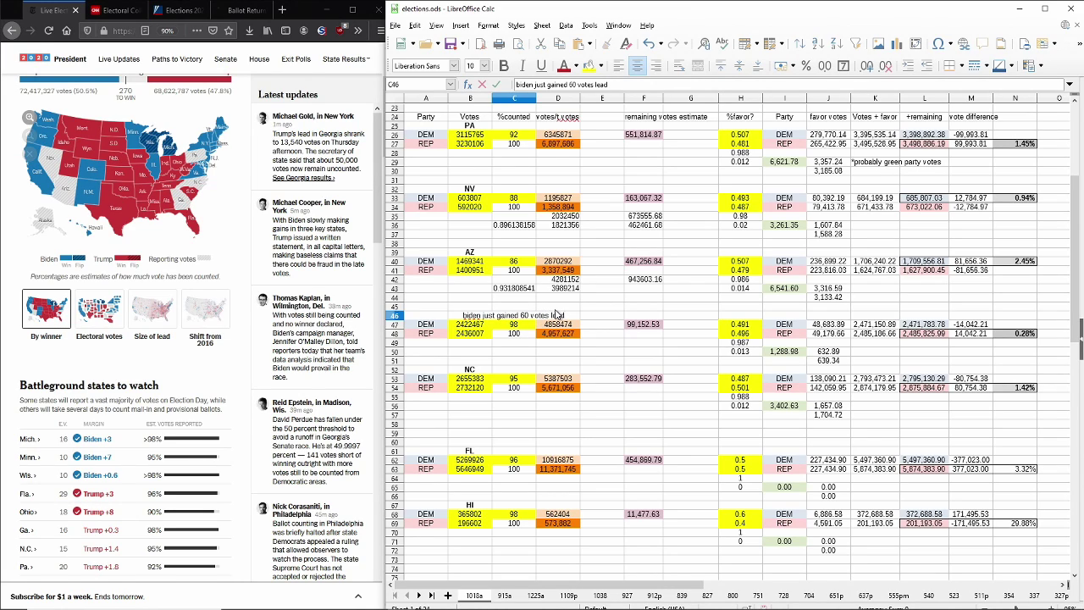
key("ctrl+a")
key("BackSpace")
key("shift+Tab")
type("GA")
key("Return")
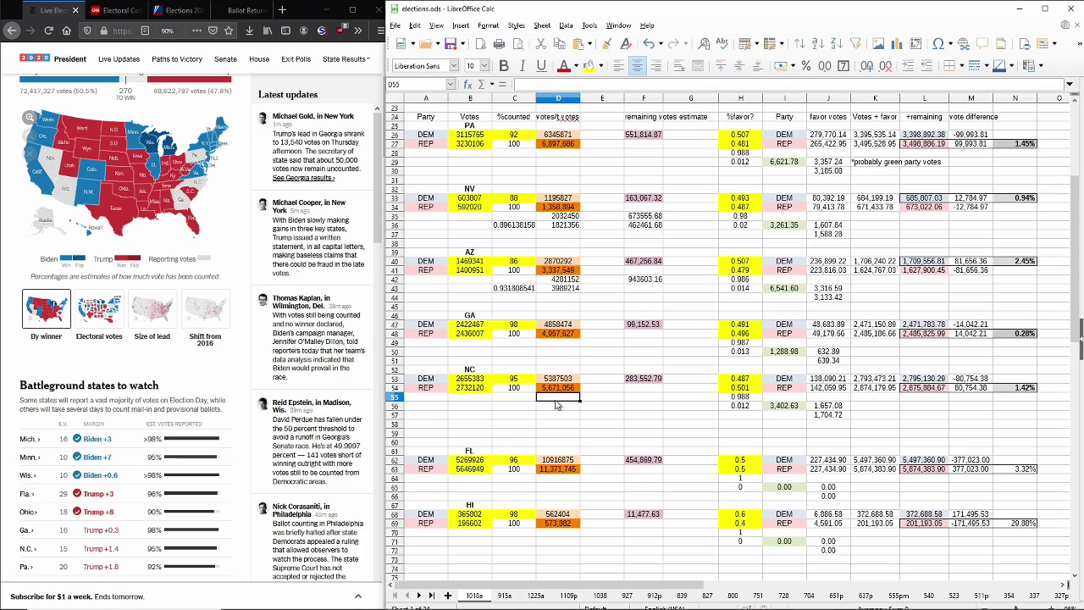
left_click(533, 351)
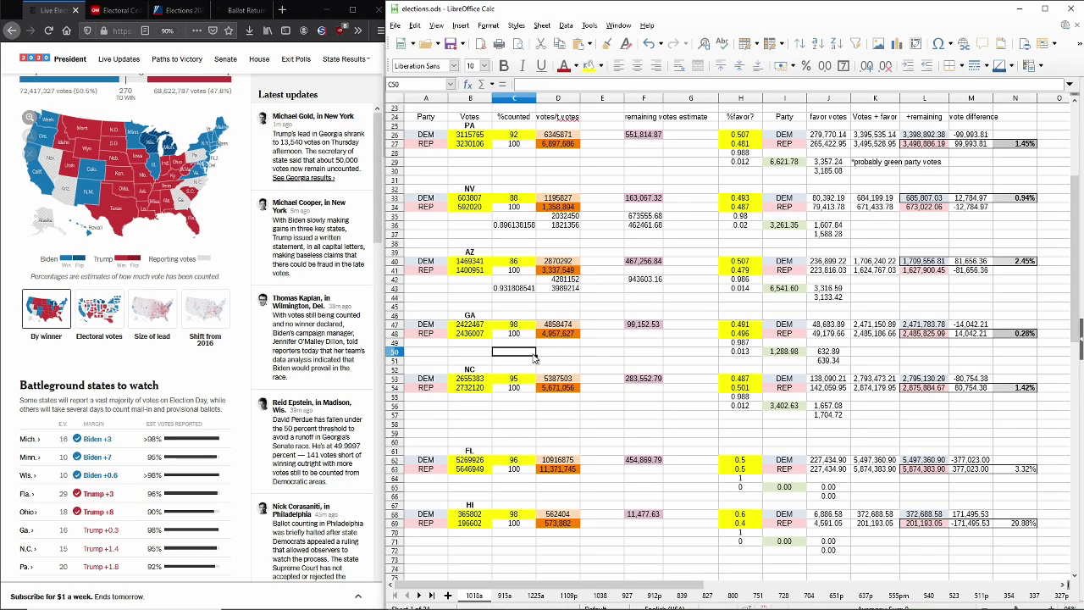
left_click(639, 326)
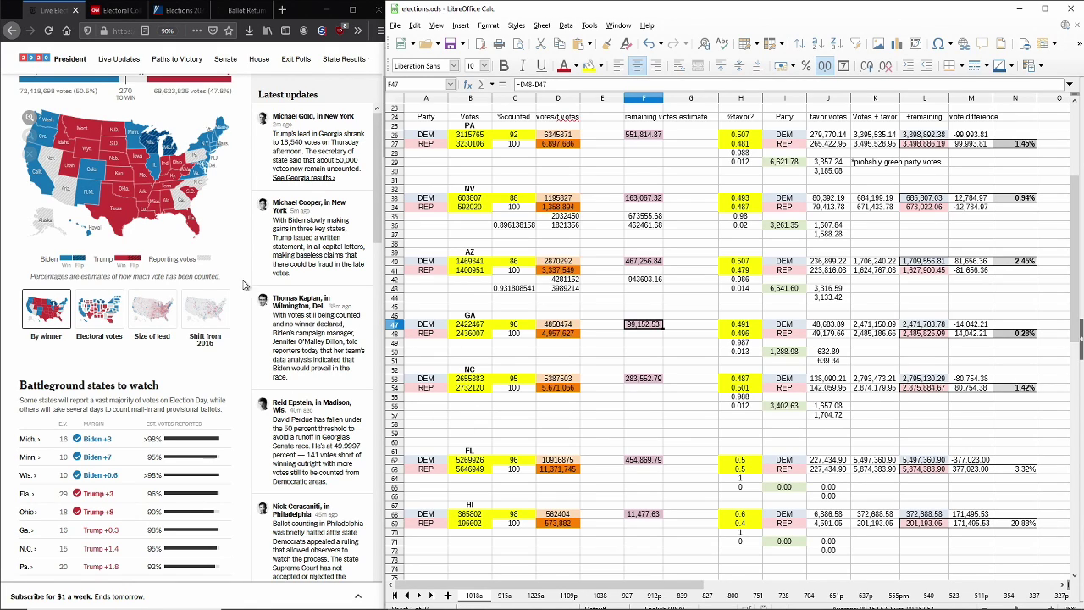
Step: Update NV's vote totals from the New York Times map, with 604251 for DEM in B33 and 592813 for REP in B34
mouse_move(61, 203)
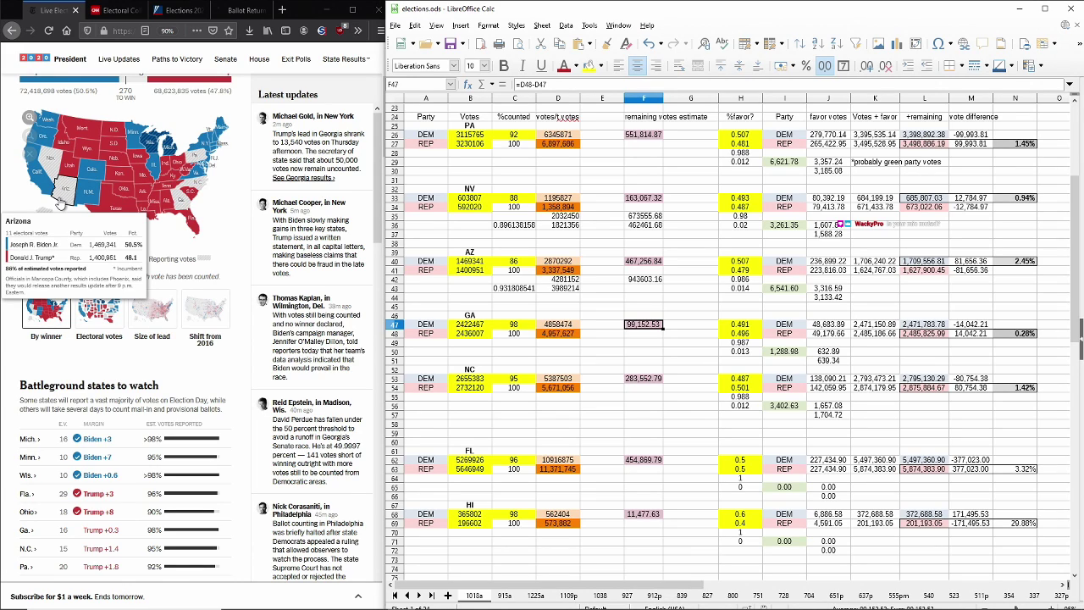
mouse_move(51, 172)
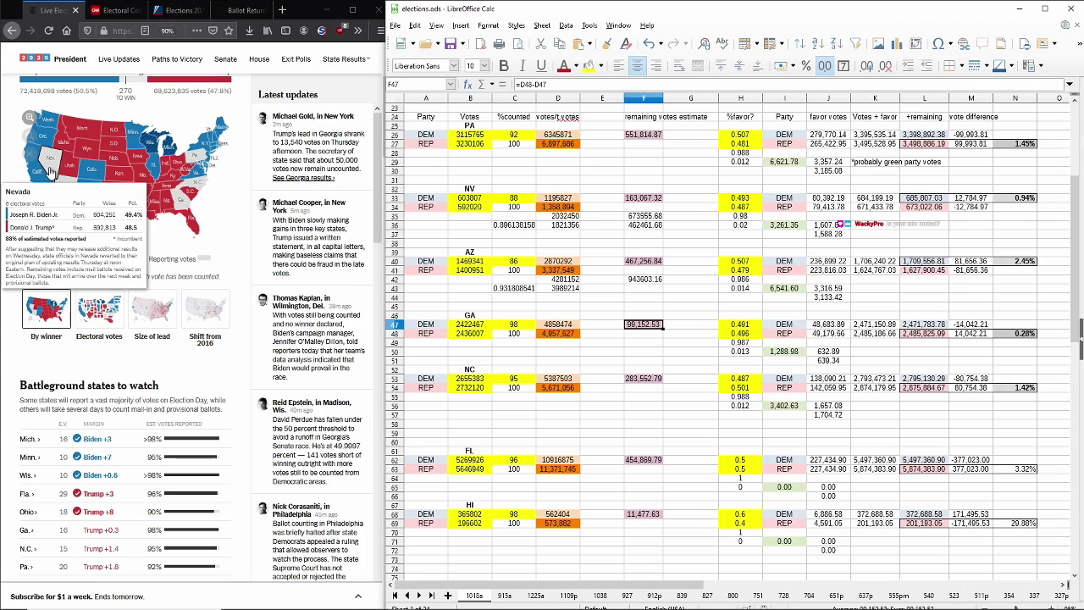
left_click(480, 200)
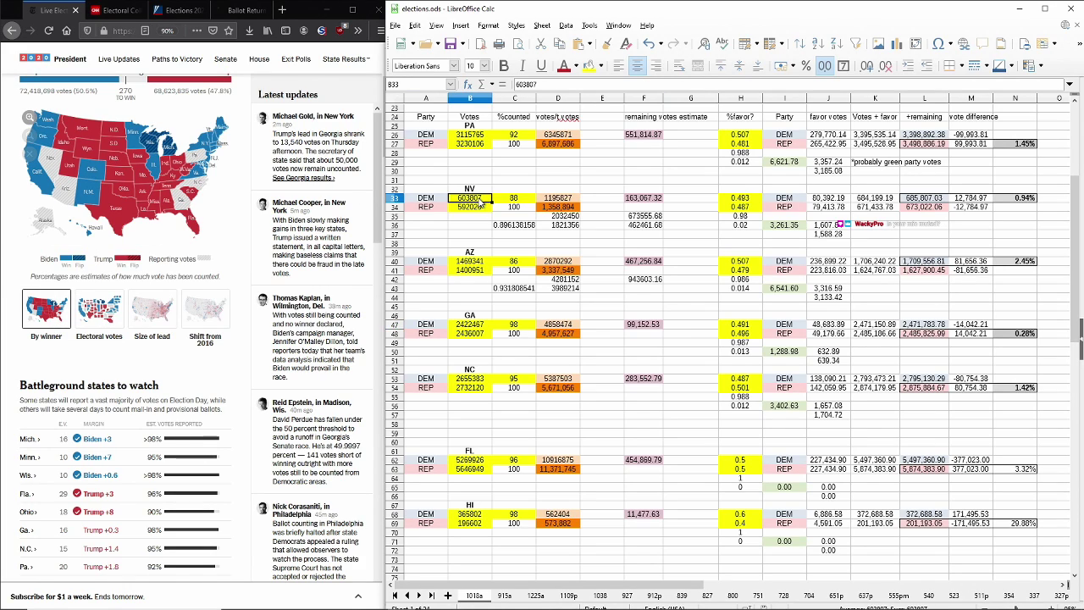
type("604251")
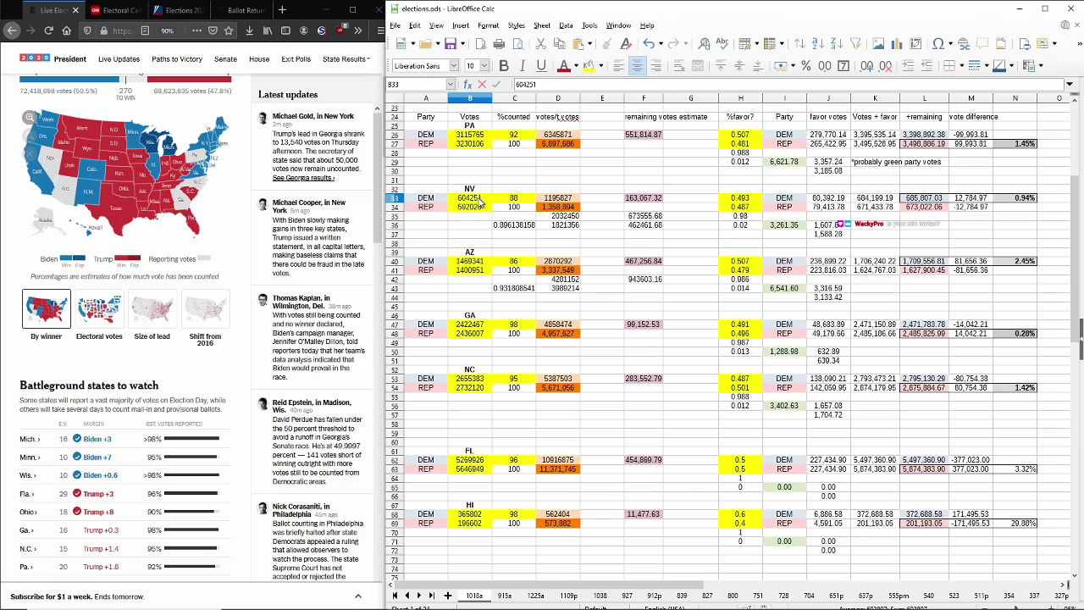
key("Return")
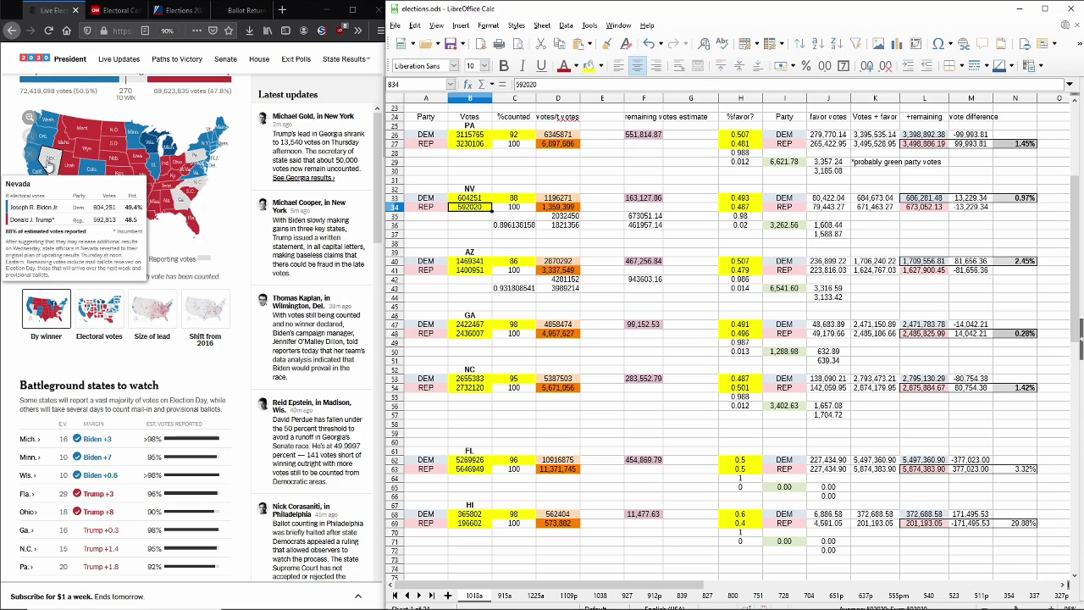
type("5")
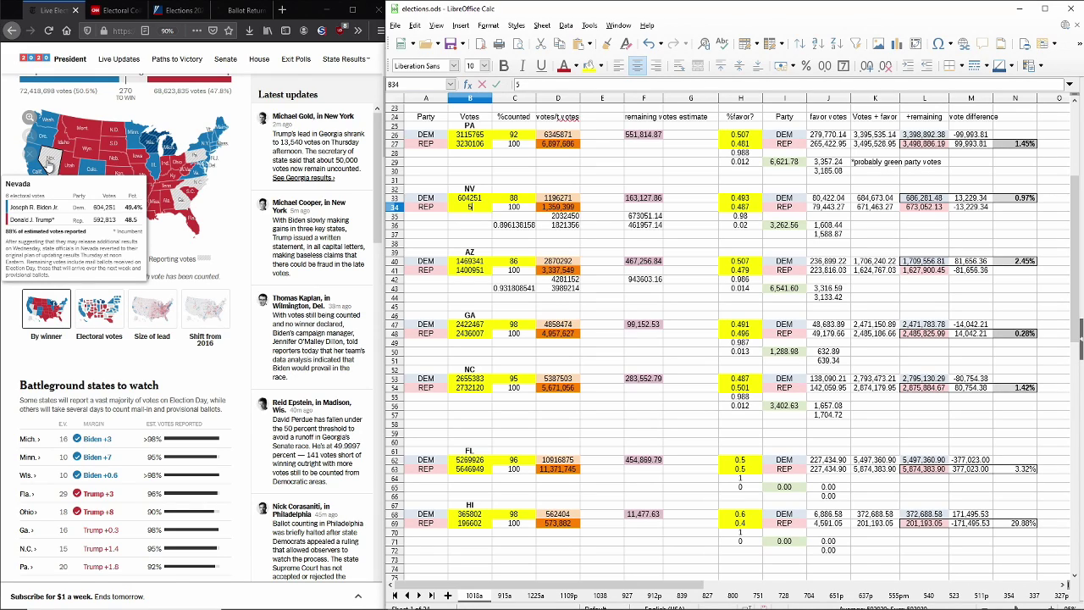
type("92813")
key("Return")
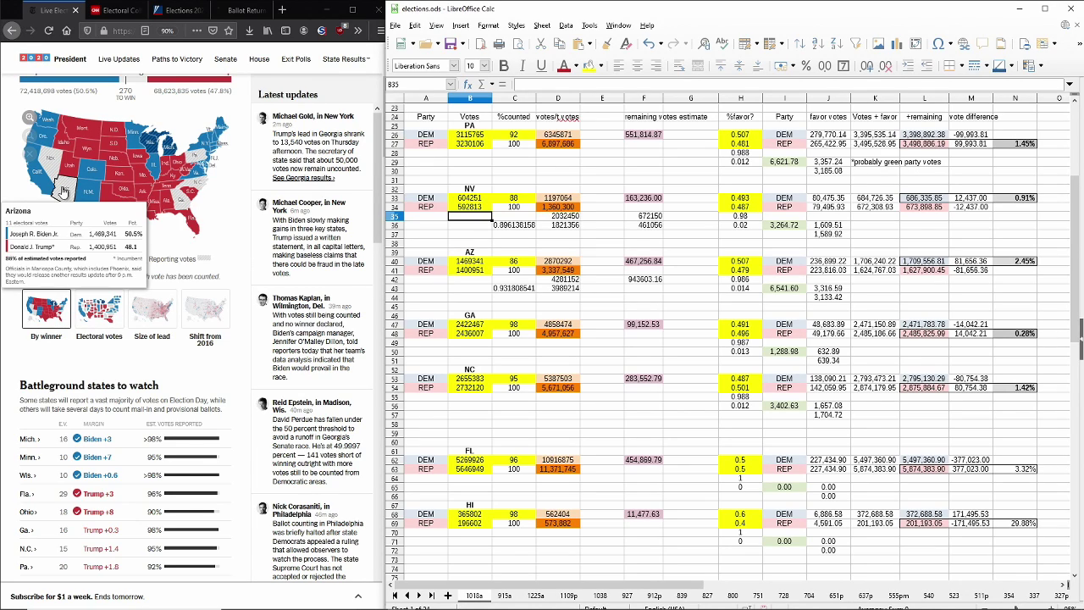
Step: Set NV's favor shares to 0.505 for DEM in H33 and 0.481 for REP in H34
left_click(760, 201)
type("0.505")
key("Return")
key("BackSpace")
type("0.481")
key("Return")
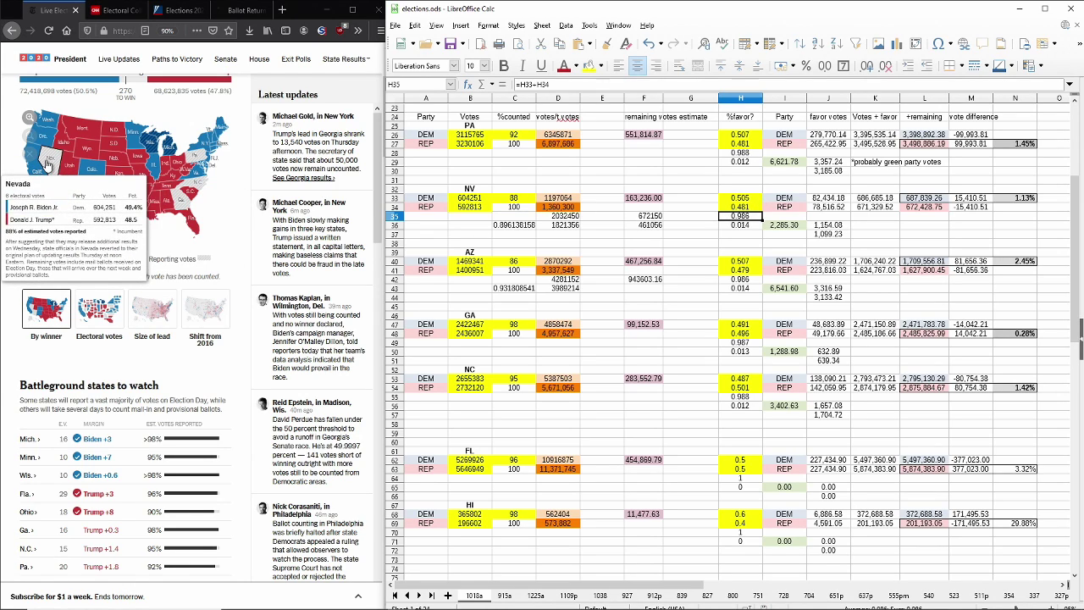
Step: Check NV's projected vote difference in M33 and mark Nevada as solid Democratic on the CNN Road to 270 map
left_click(966, 200)
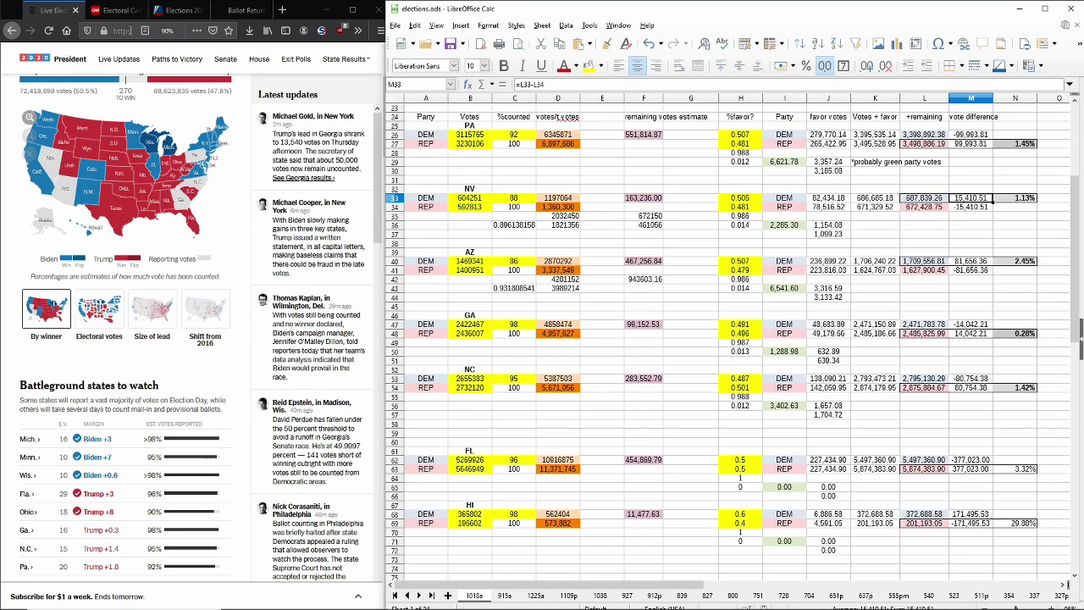
left_click(168, 14)
left_click(111, 13)
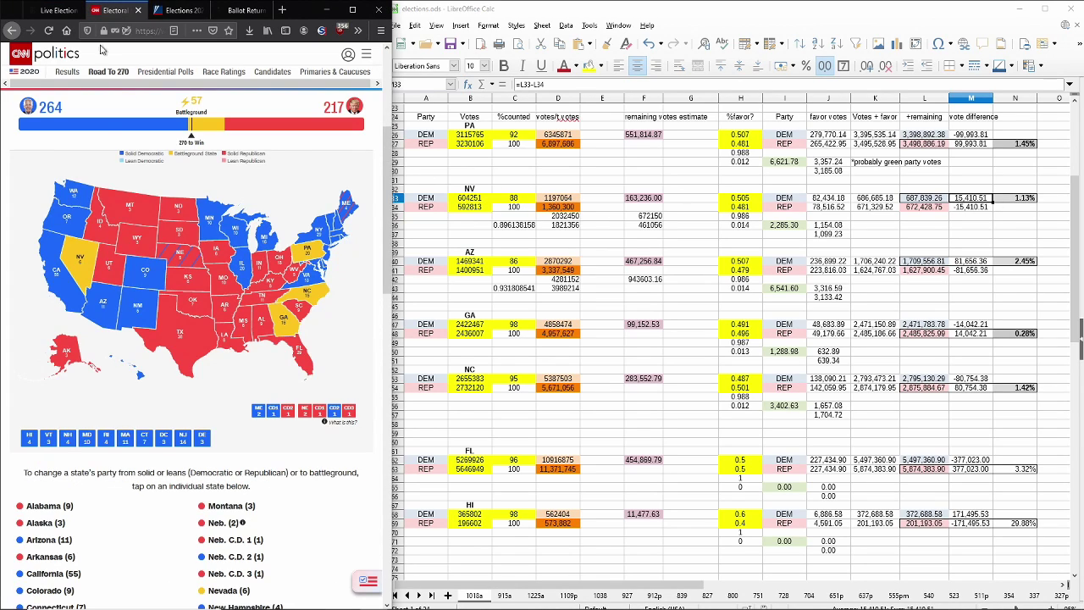
left_click(78, 259)
left_click(74, 255)
left_click(71, 254)
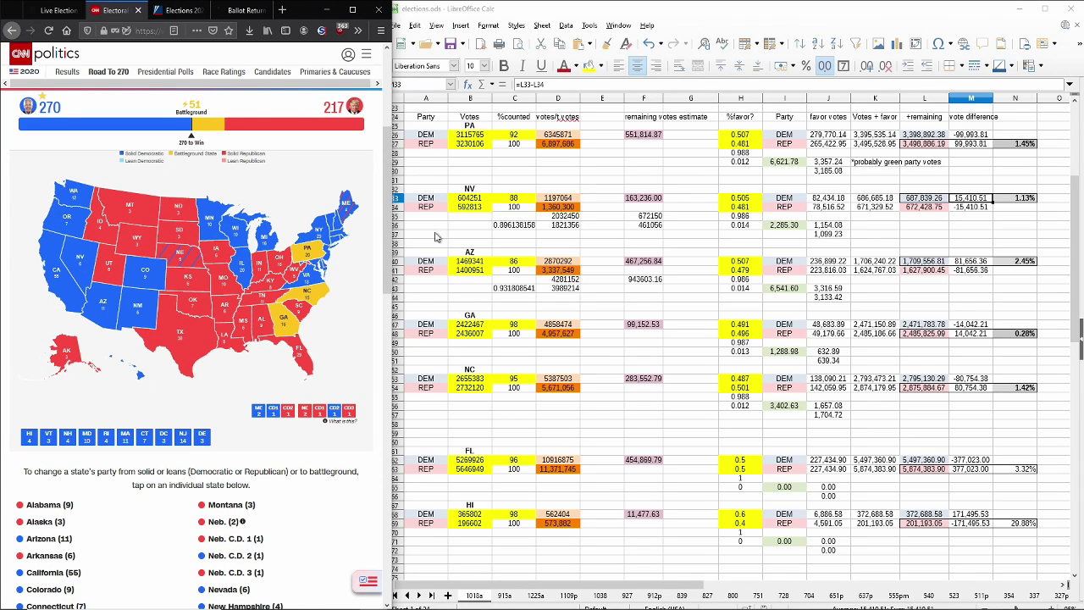
Step: Check NV's remaining votes estimate in F33 and return Nevada to a battleground state on the CNN map
left_click(432, 188)
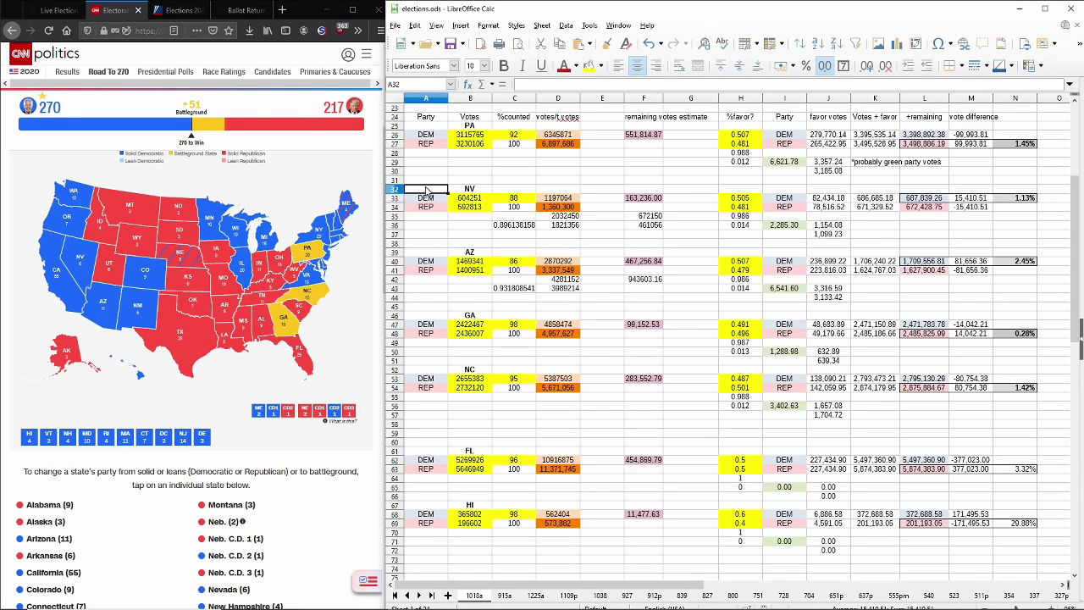
left_click(643, 200)
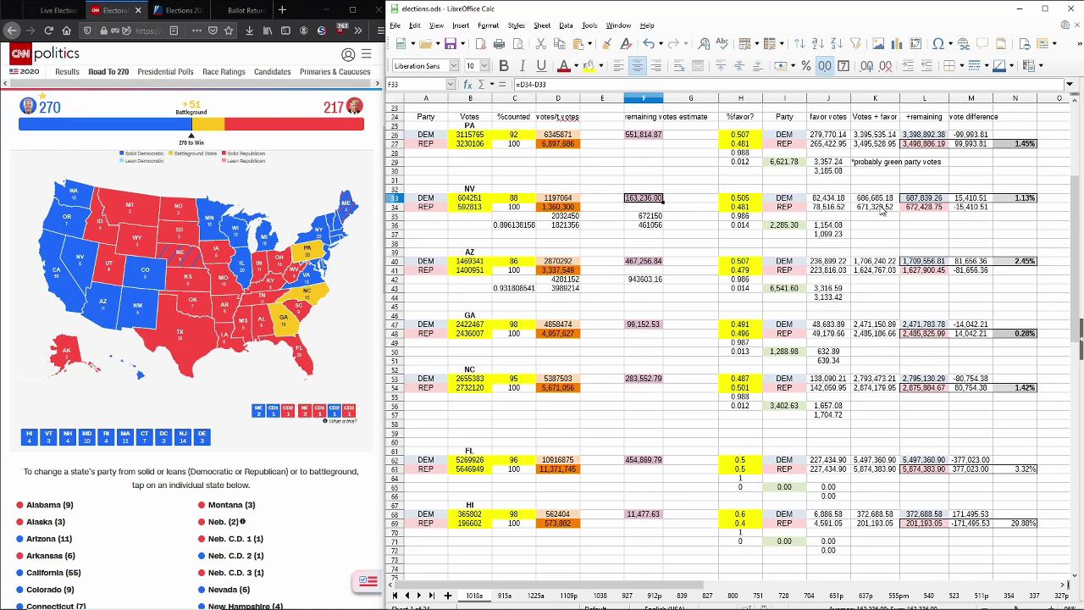
left_click(79, 264)
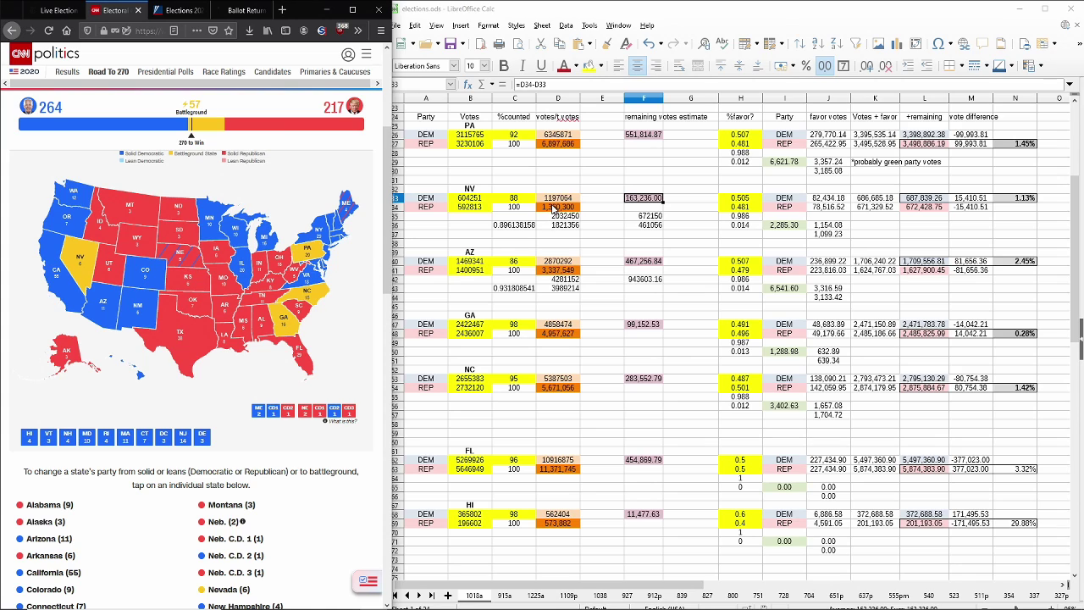
key("ctrl+shift+s")
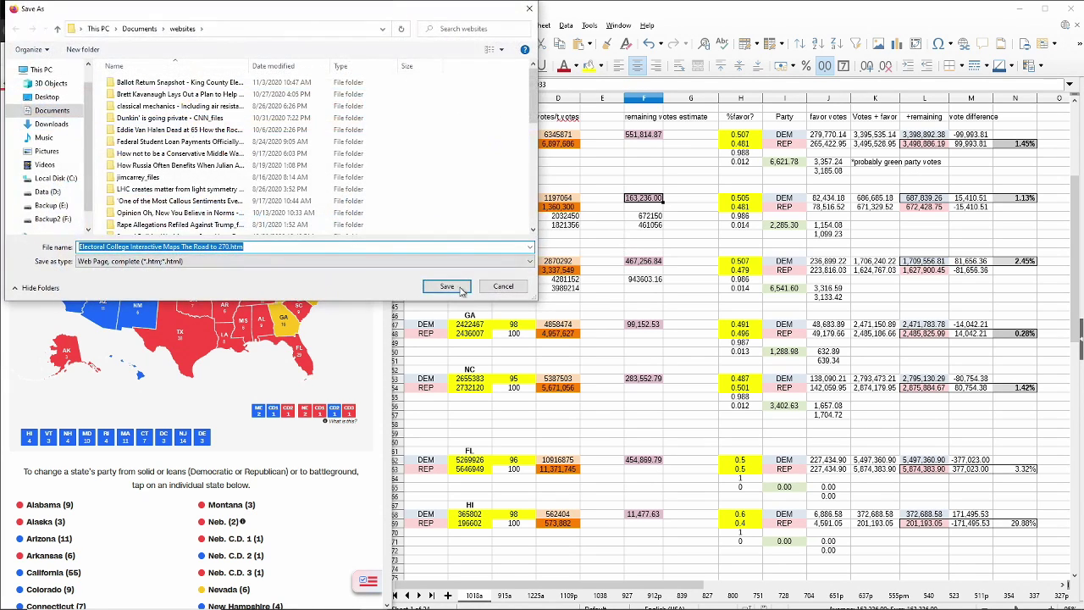
left_click(498, 288)
left_click(583, 226)
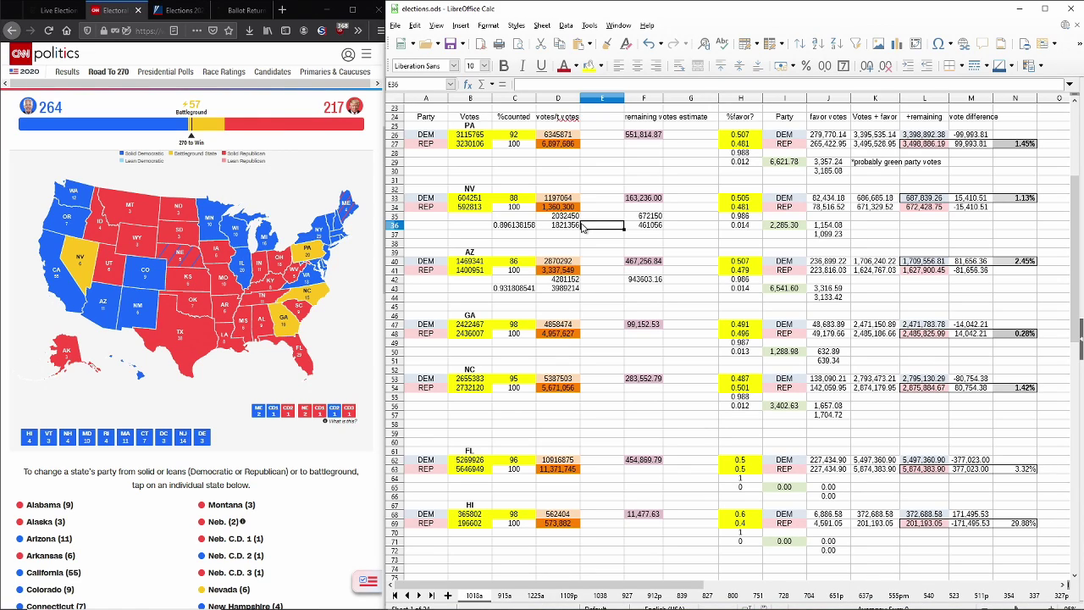
left_click(597, 243)
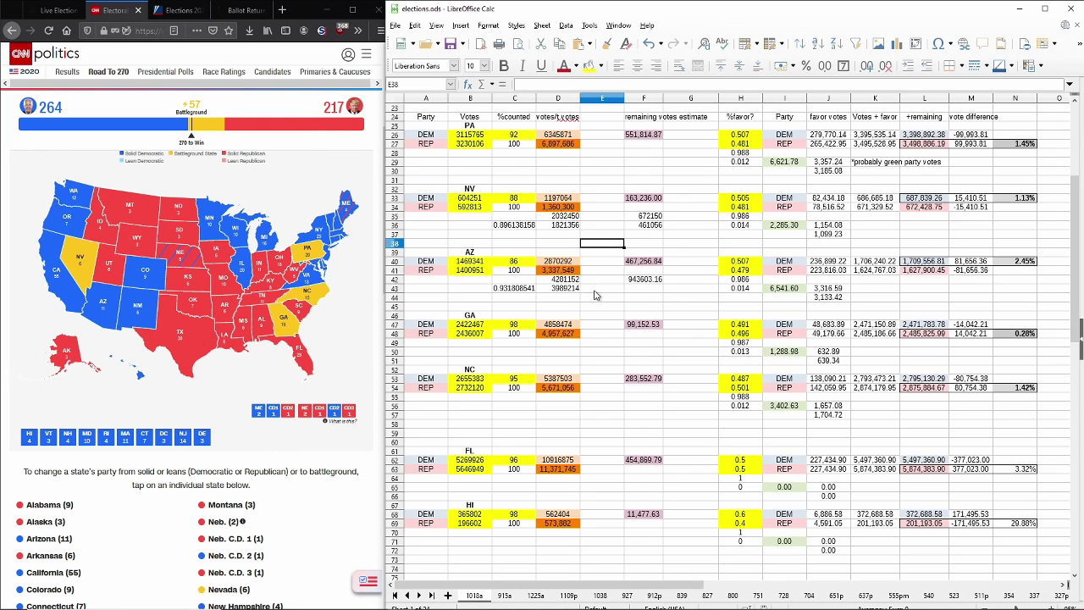
left_click(55, 11)
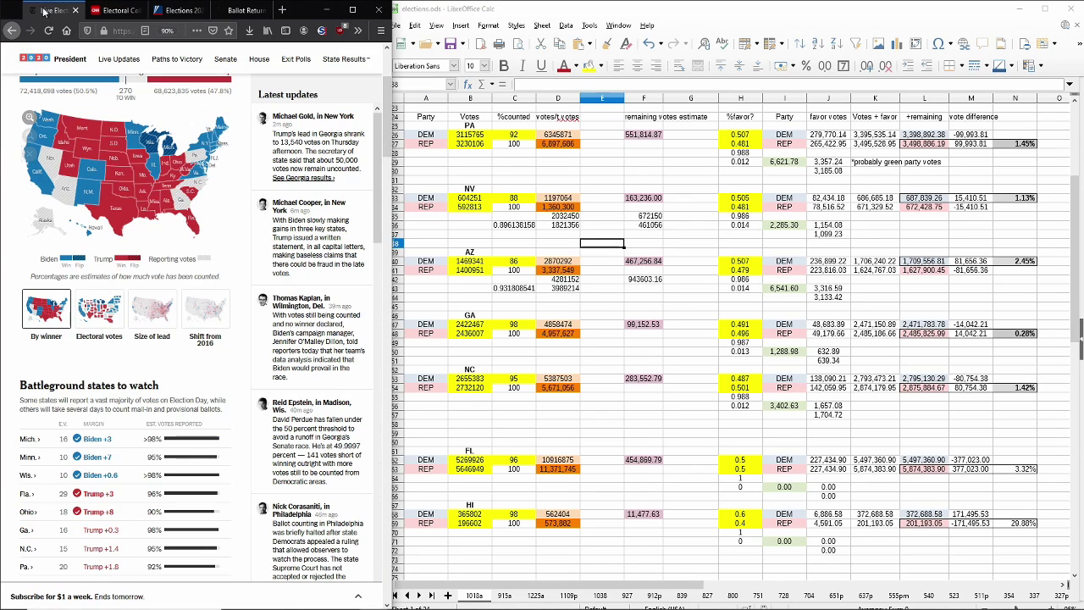
left_click(103, 12)
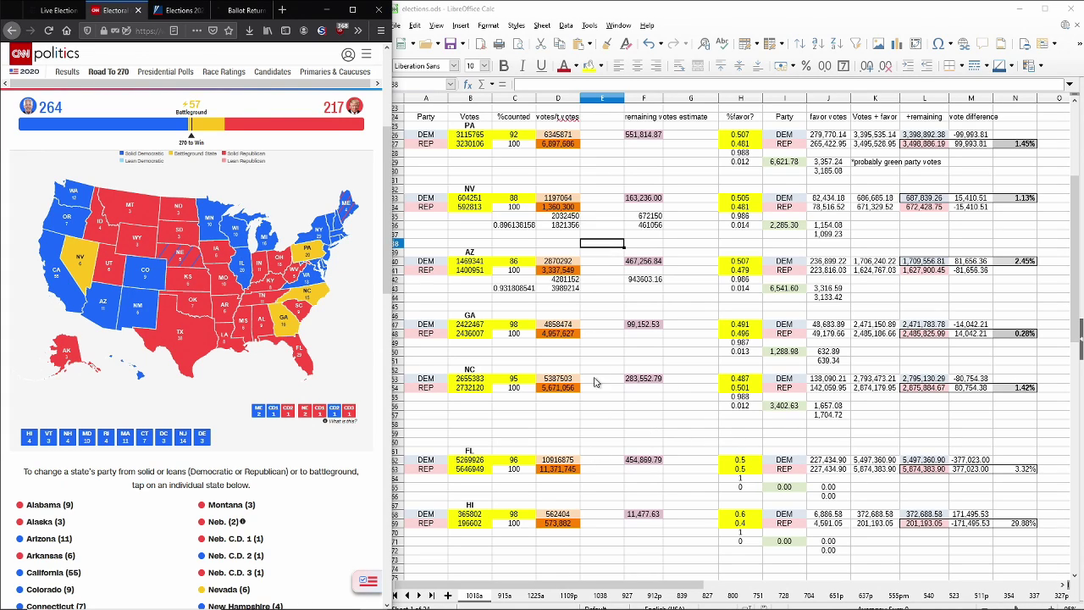
left_click(602, 244)
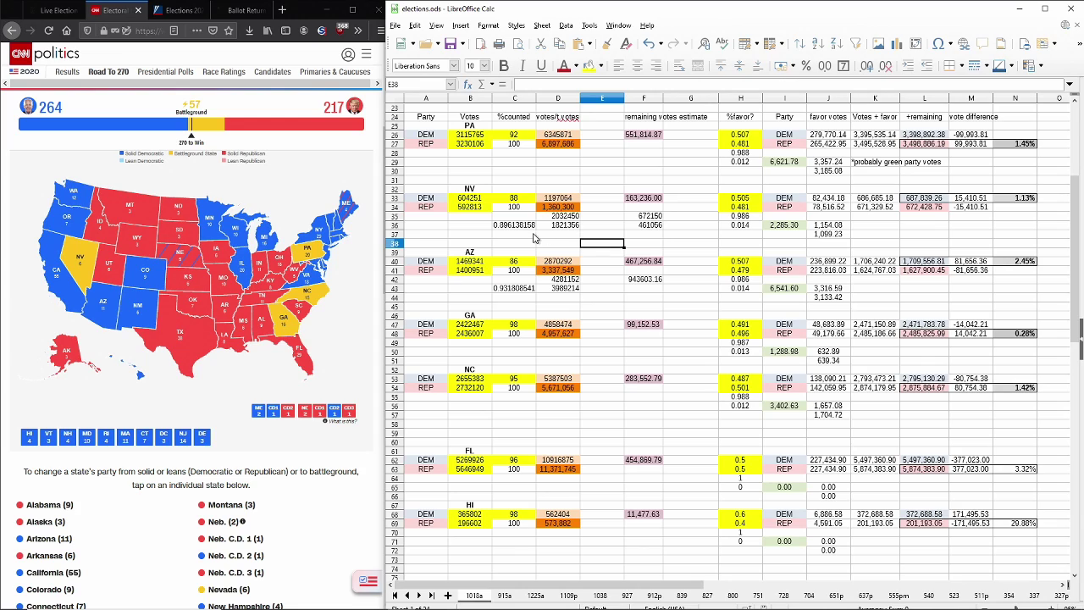
Step: Review PA's projection block, its vote difference and remaining votes estimate in F26, and NV's block in A32:N37
left_click(421, 128)
left_click_drag(421, 127, 1021, 162)
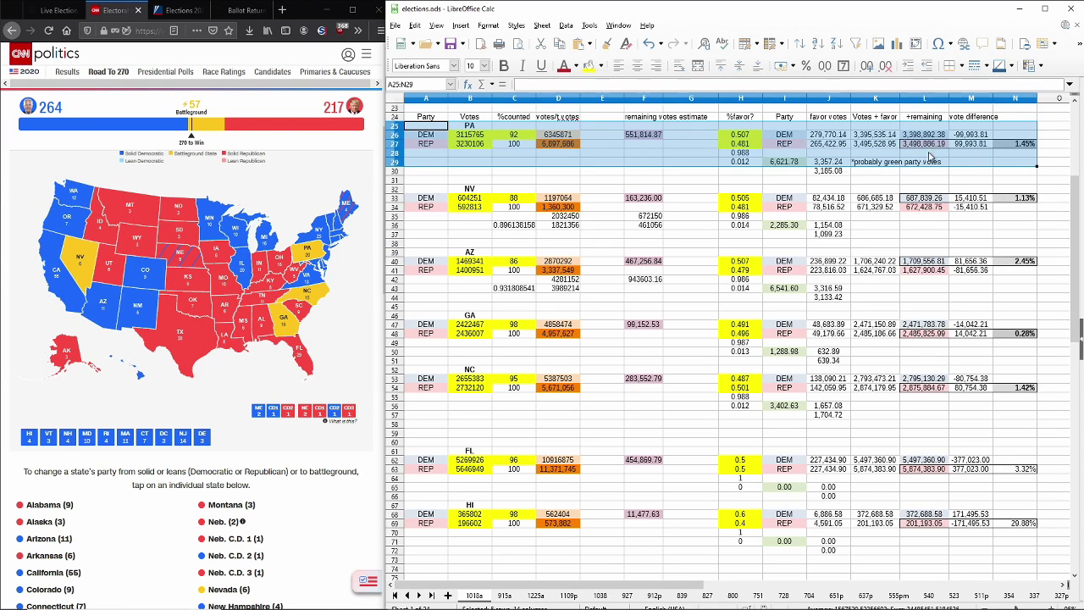
left_click(966, 145)
left_click(645, 138)
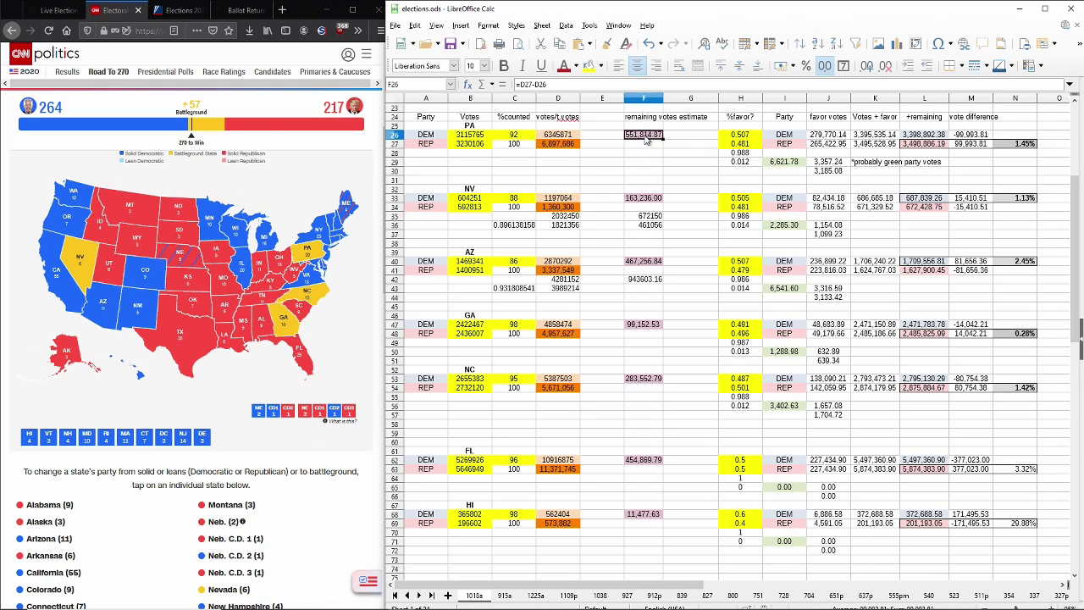
left_click_drag(435, 191, 1032, 239)
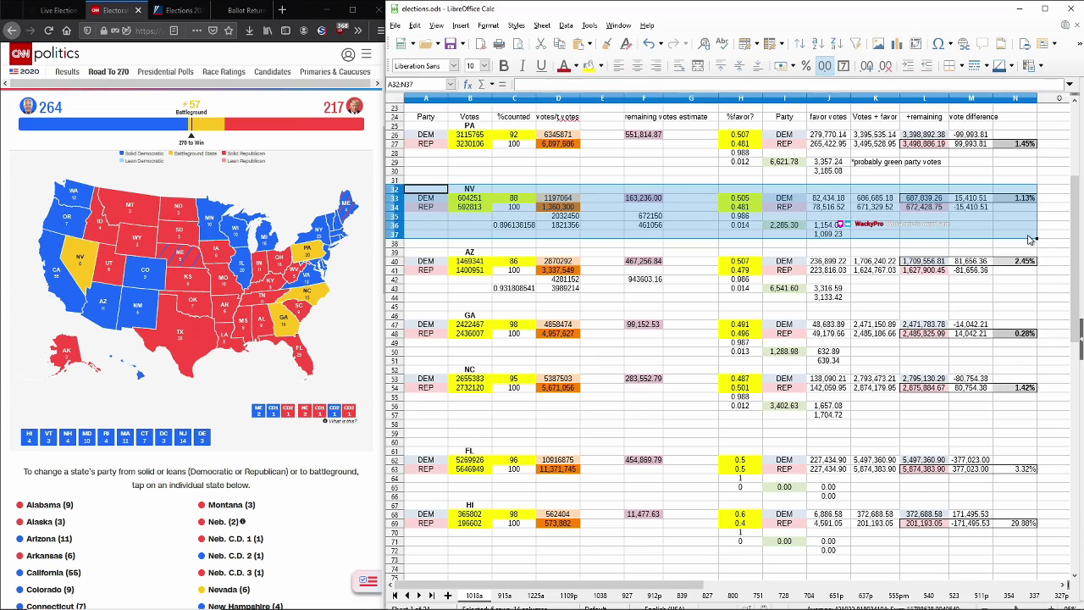
Step: Compare the 915a and 1018a sheets, and review AZ's and GA's projection blocks and GA's vote difference in M48
left_click(504, 595)
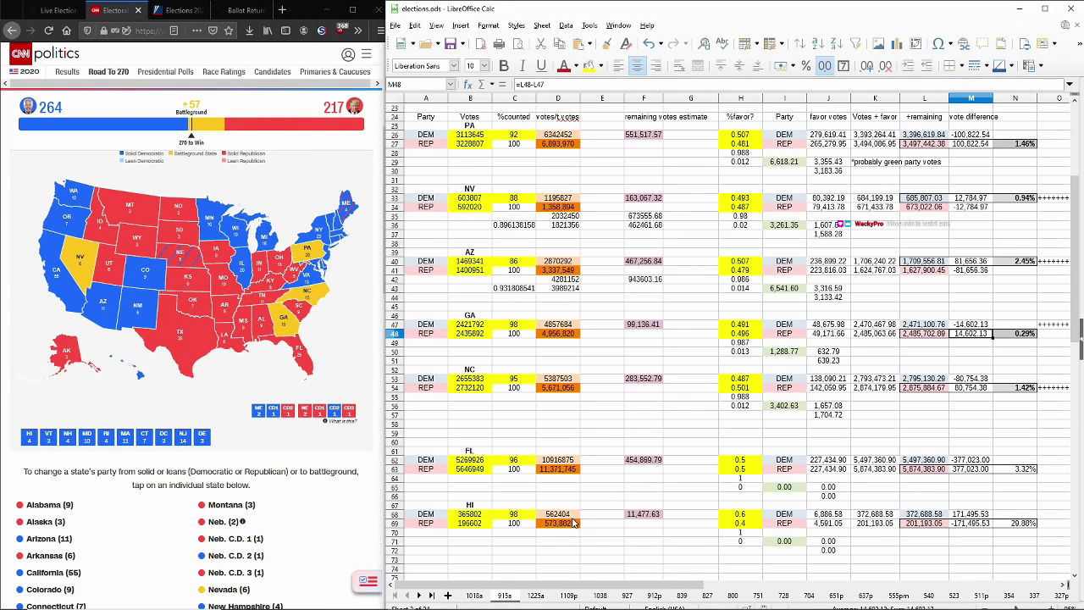
left_click(475, 595)
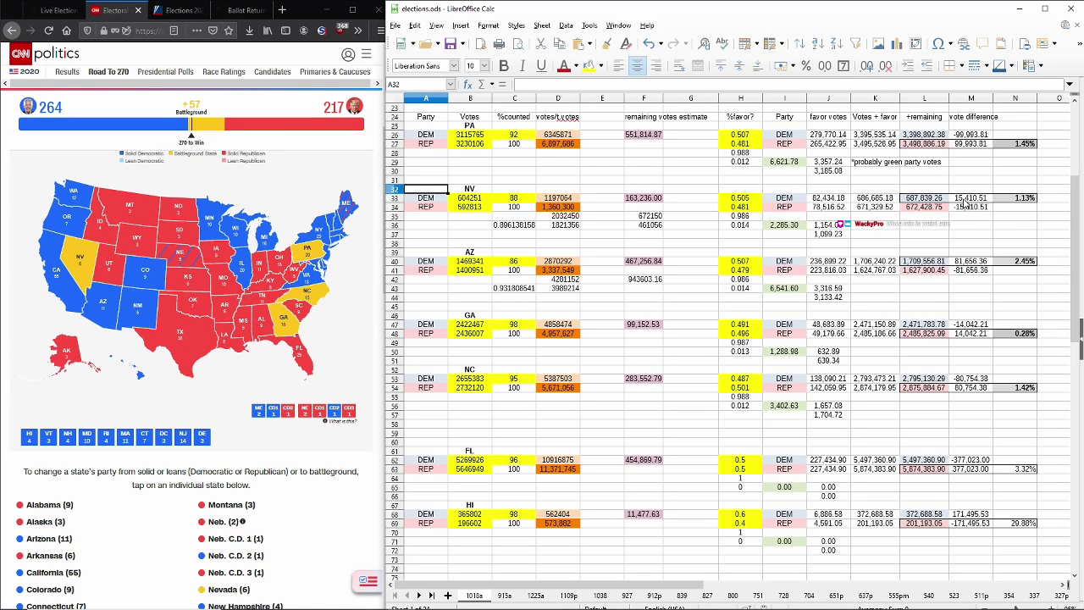
left_click_drag(433, 254, 1038, 283)
left_click_drag(424, 316, 1032, 353)
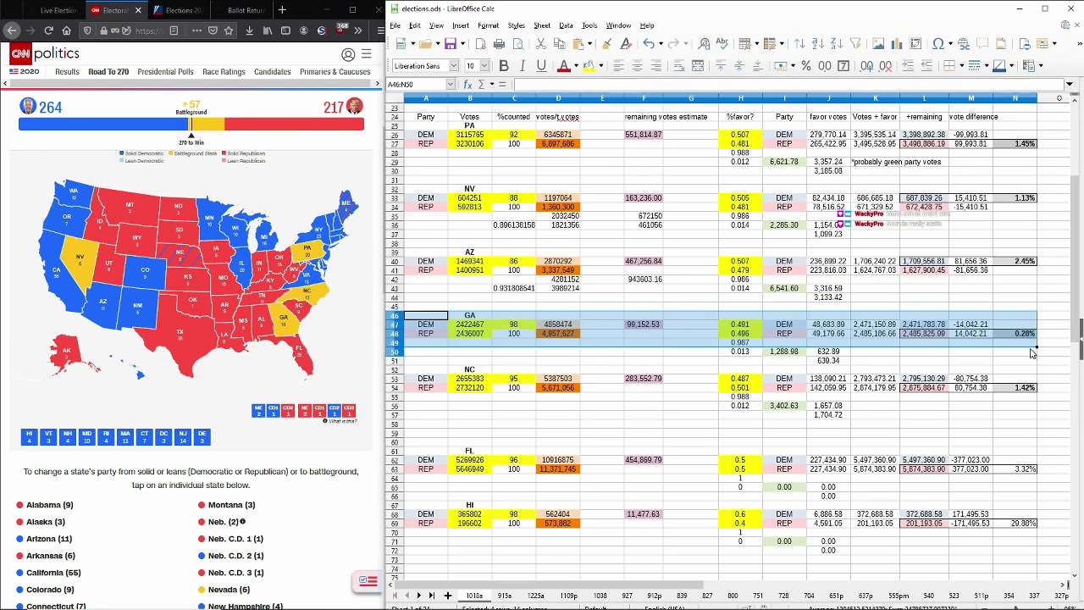
left_click(971, 336)
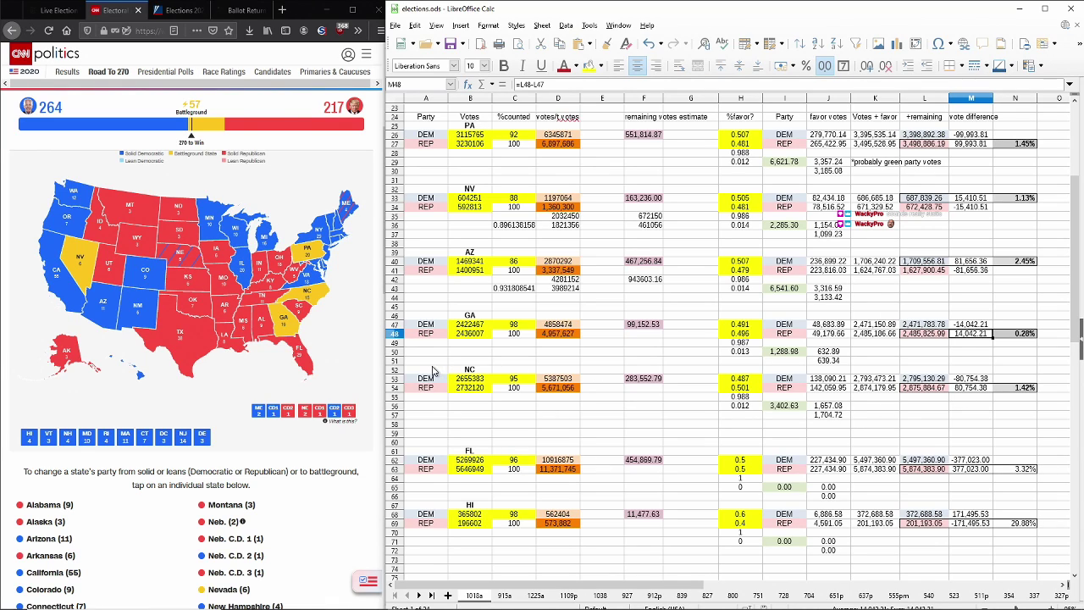
Step: Compare GA's figures between sheets 915a and 1018a again, and review the GA and NC projection blocks on 1018a
left_click(505, 596)
left_click(489, 596)
left_click(503, 597)
left_click(481, 598)
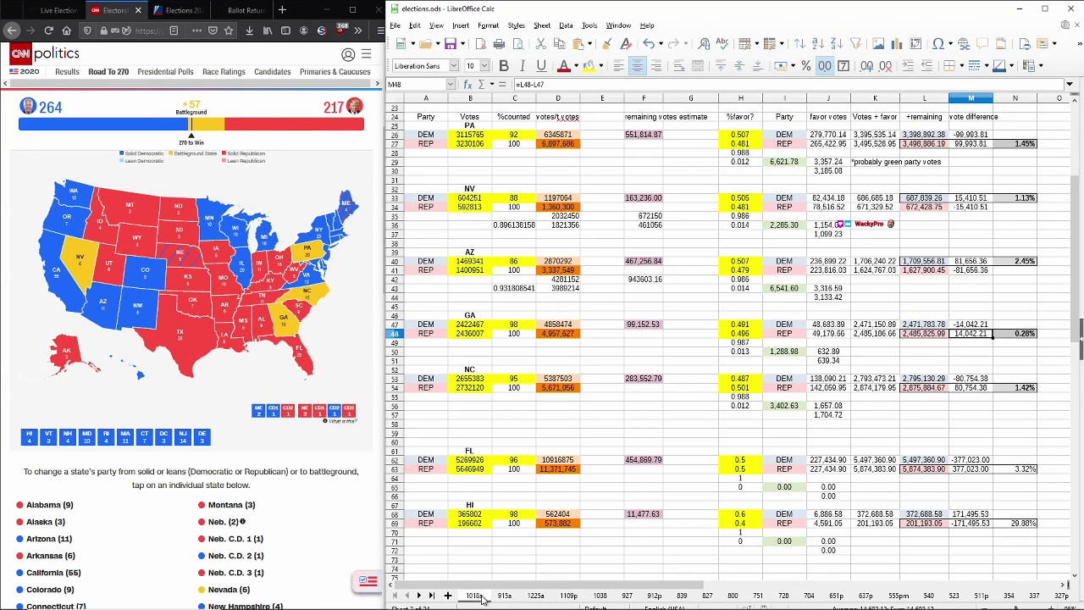
left_click_drag(427, 316, 1030, 349)
left_click_drag(398, 370, 1020, 418)
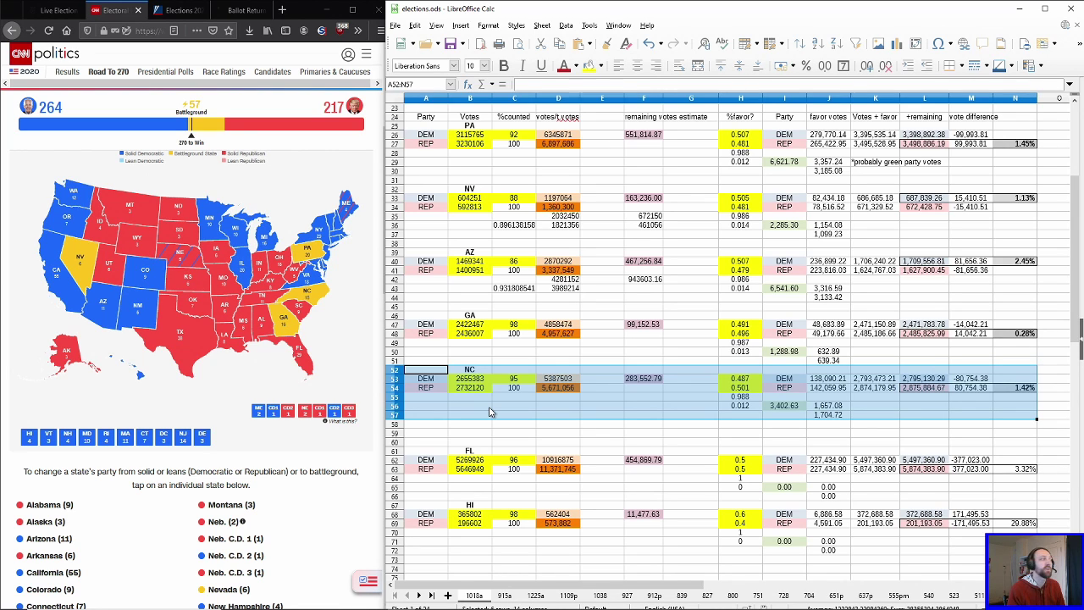
Step: Show the New York Times live results page full size and read the latest update on Trump's lead in Georgia
left_click(56, 10)
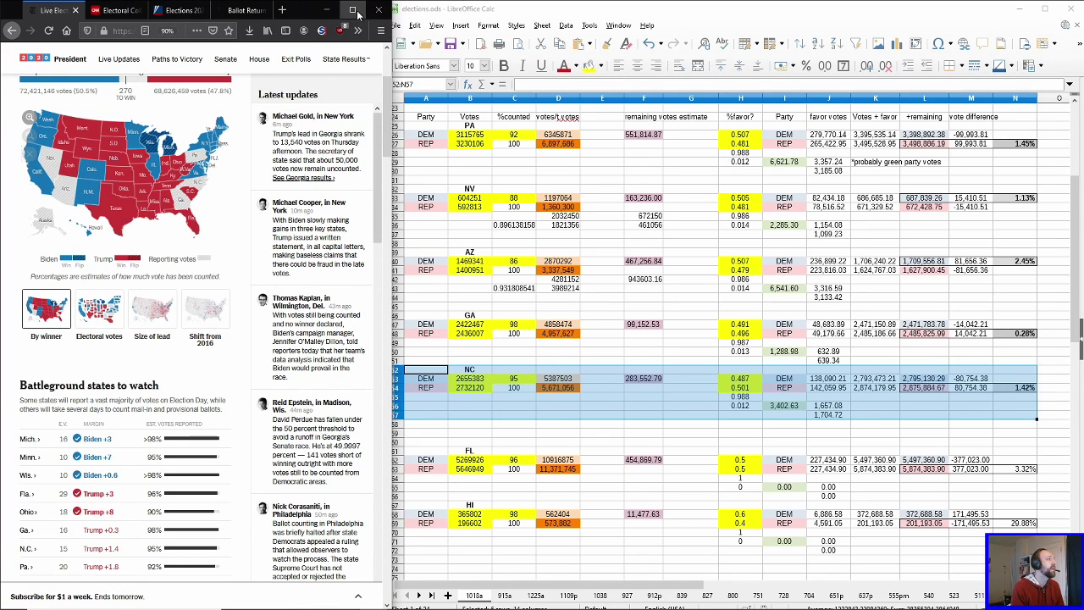
left_click(354, 11)
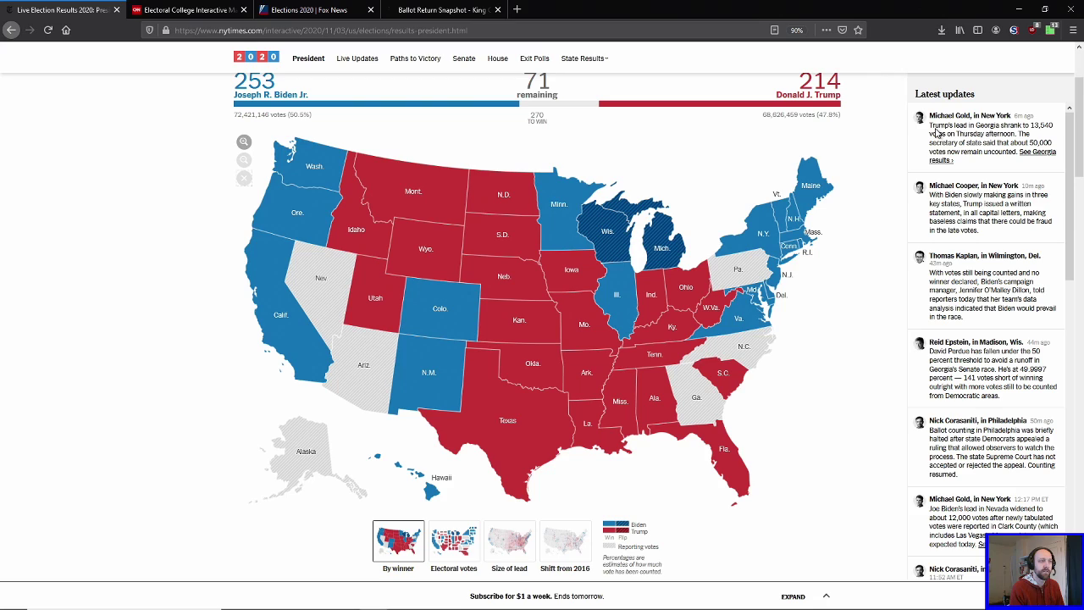
left_click_drag(930, 125, 1053, 141)
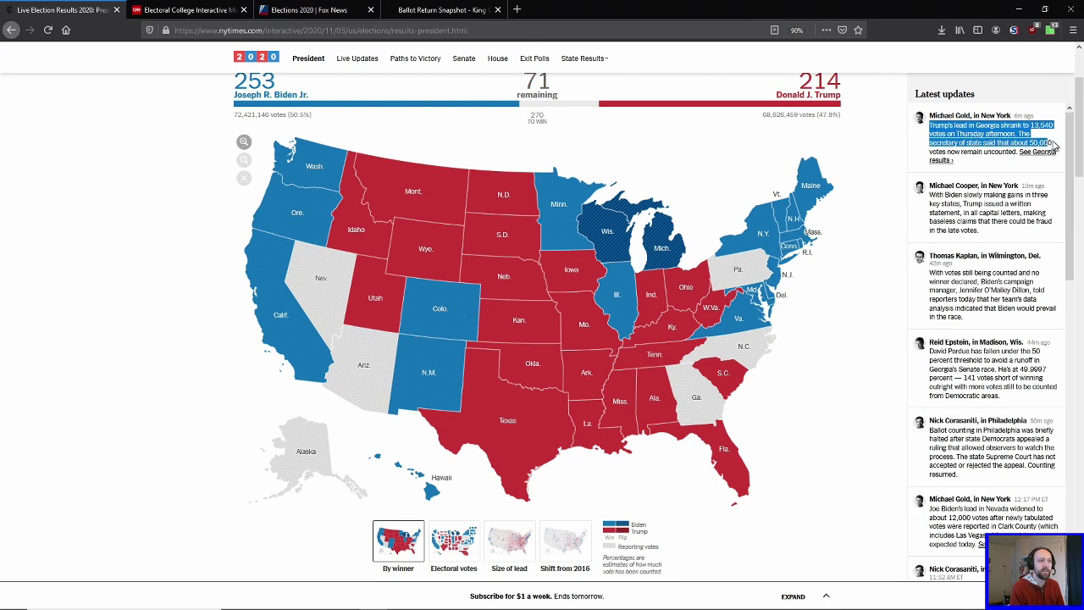
left_click(998, 126)
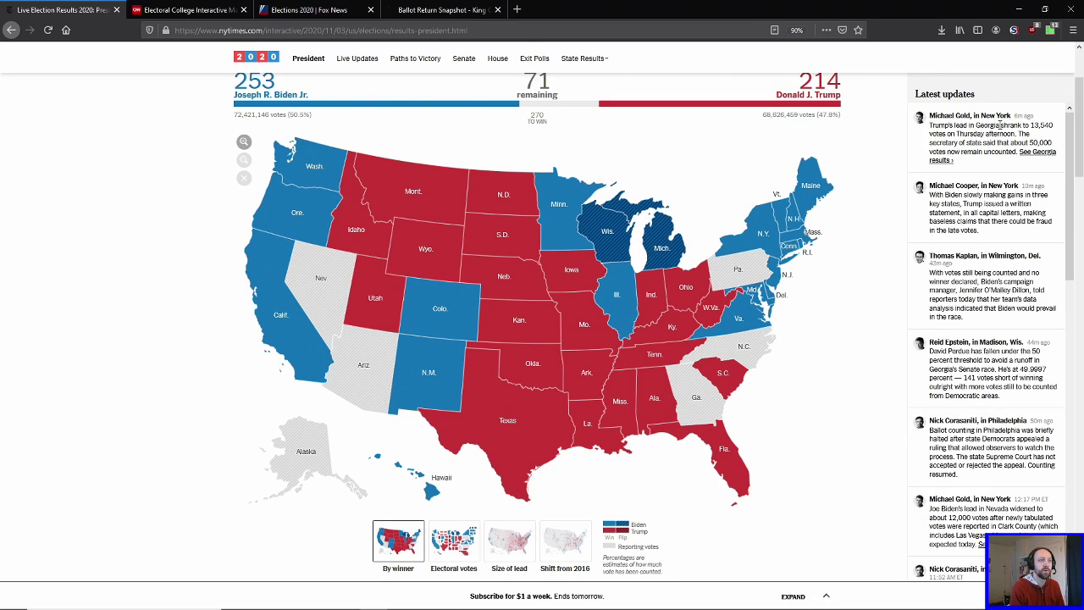
left_click_drag(1031, 125, 1054, 126)
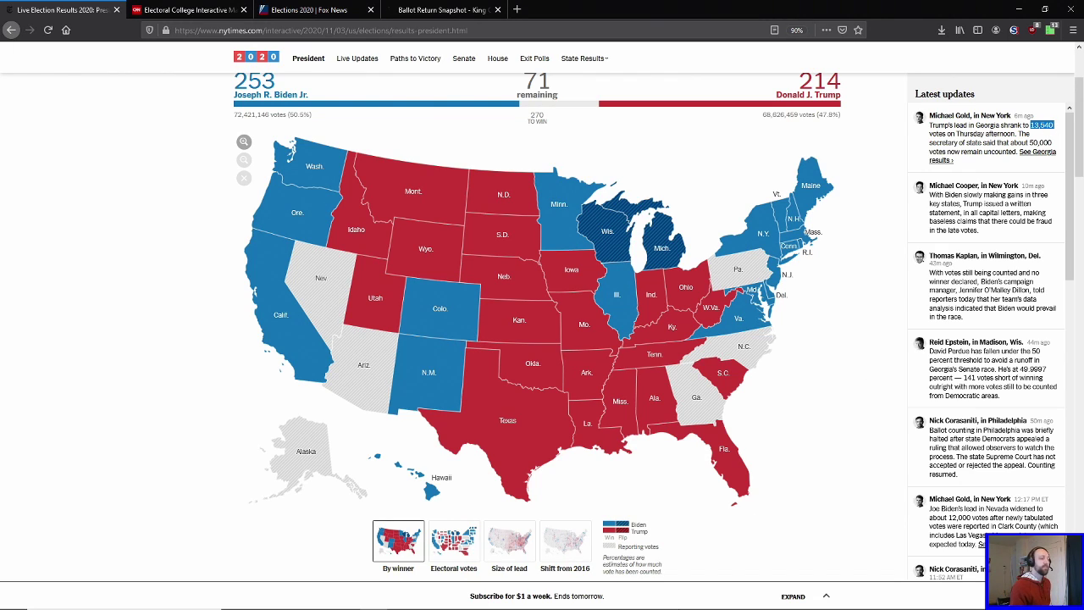
Step: Switch back to the elections.ods spreadsheet and check GA's projection block and vote difference in M48
mouse_move(536, 603)
left_click(402, 600)
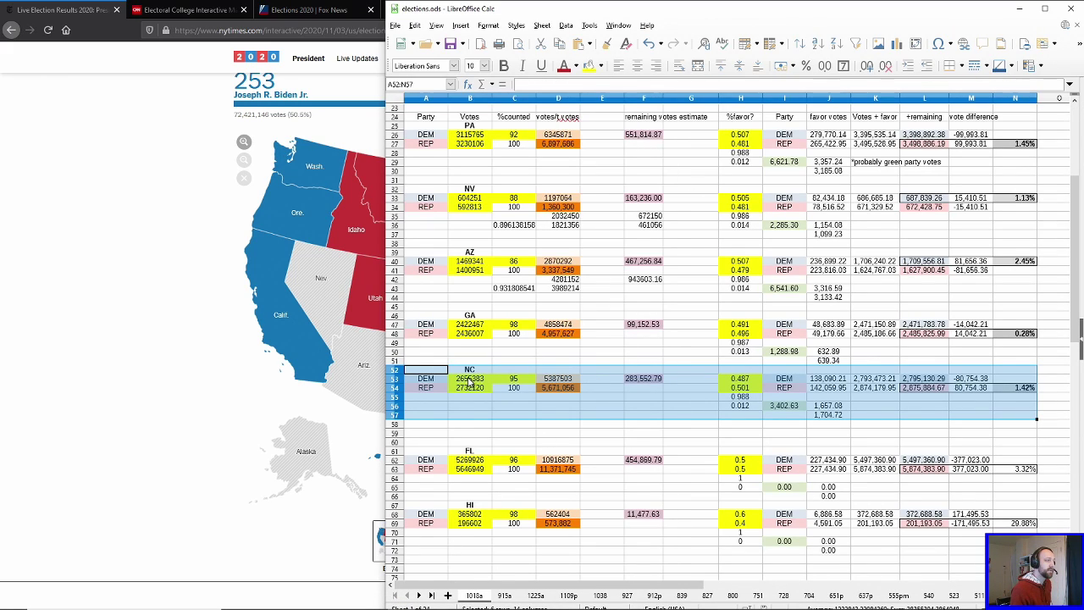
left_click(435, 317)
left_click_drag(637, 323, 1038, 354)
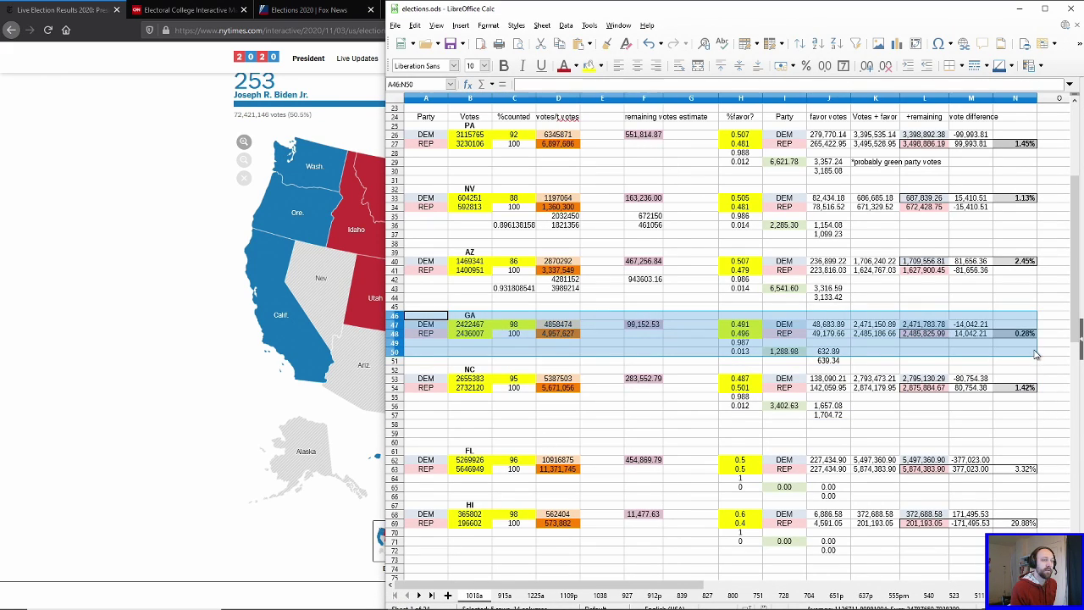
left_click(970, 334)
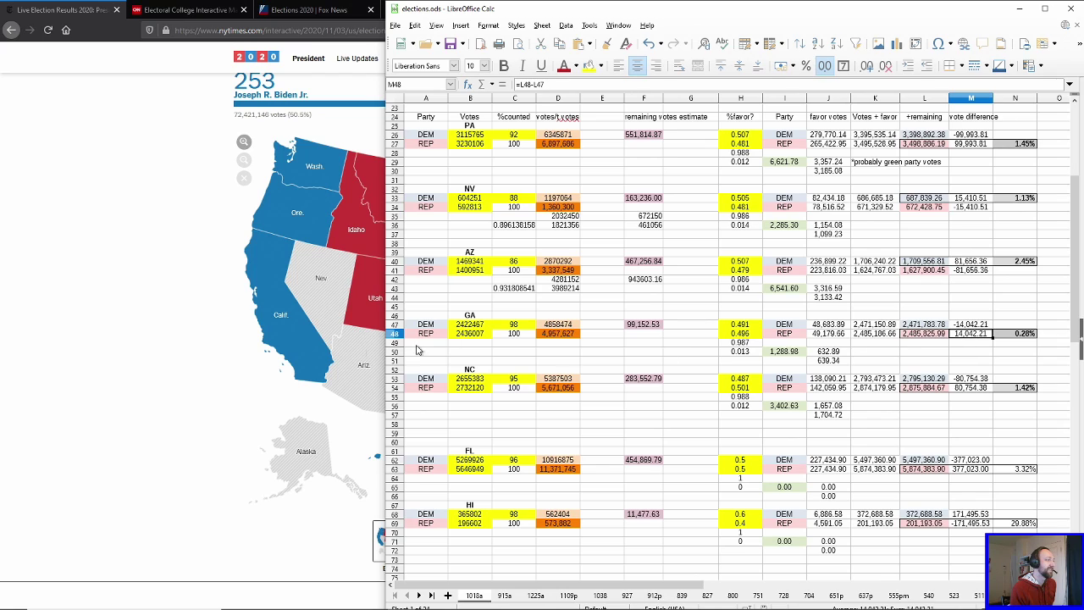
Step: Return to the New York Times results page and read the update about Trump's written statement on late votes
mouse_move(204, 606)
left_click(377, 597)
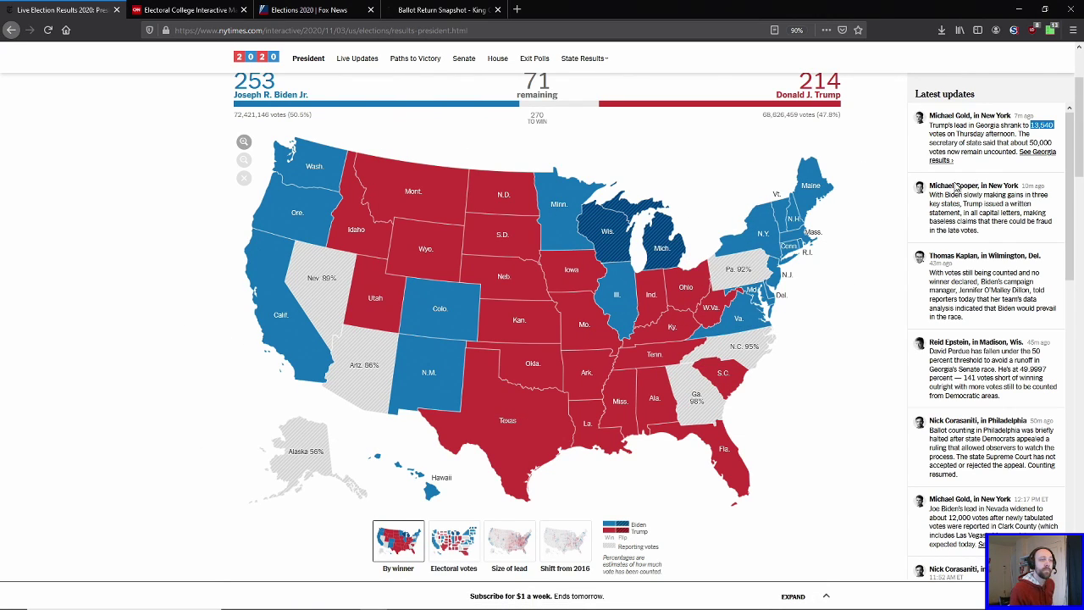
left_click_drag(930, 189, 993, 237)
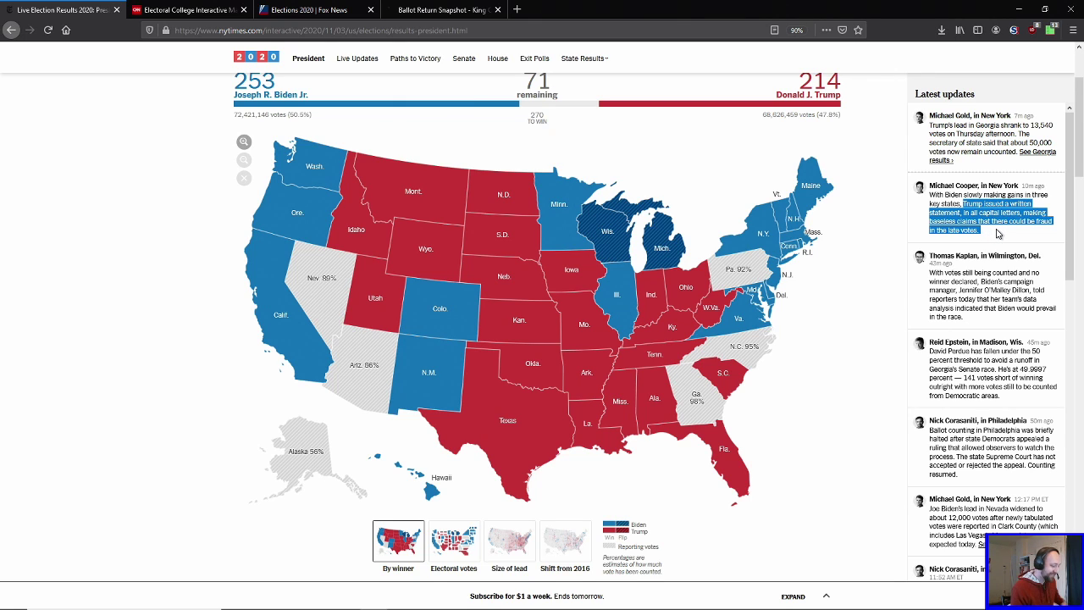
key("ctrl+t")
type("twitter trump")
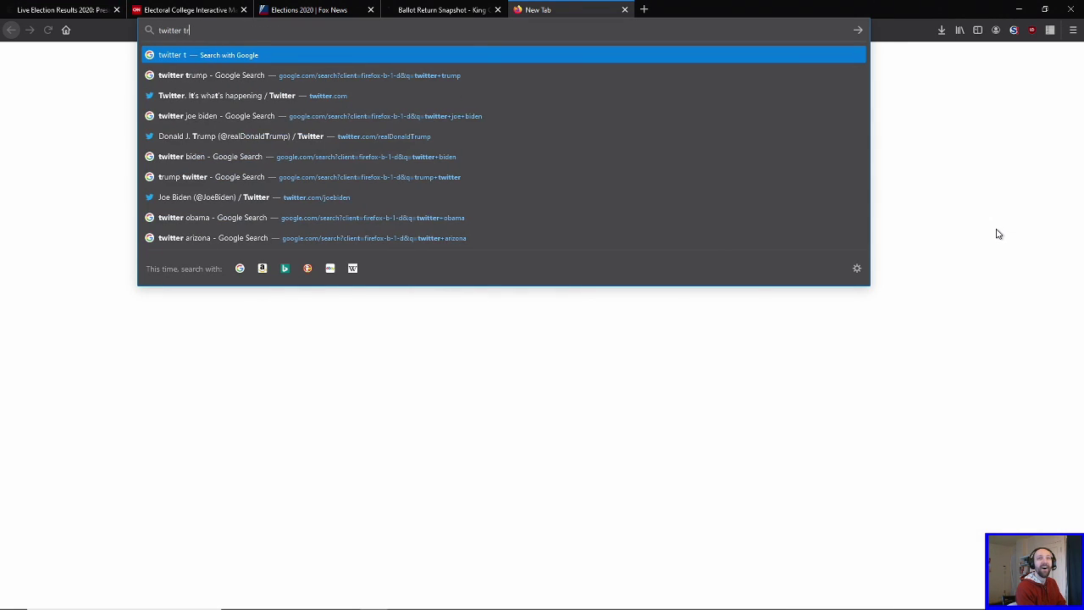
key("Return")
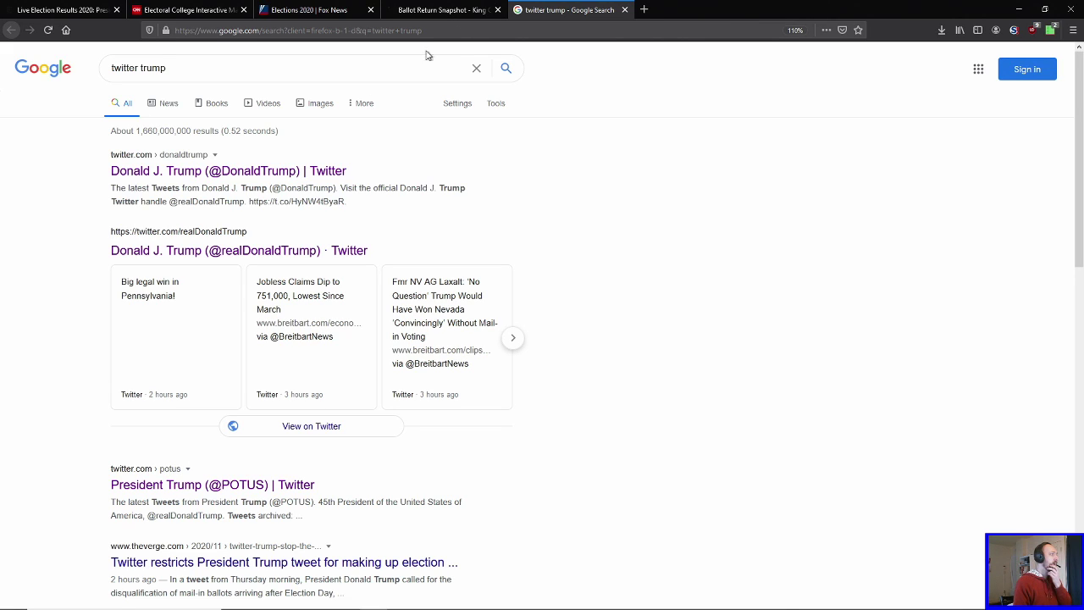
left_click(258, 249)
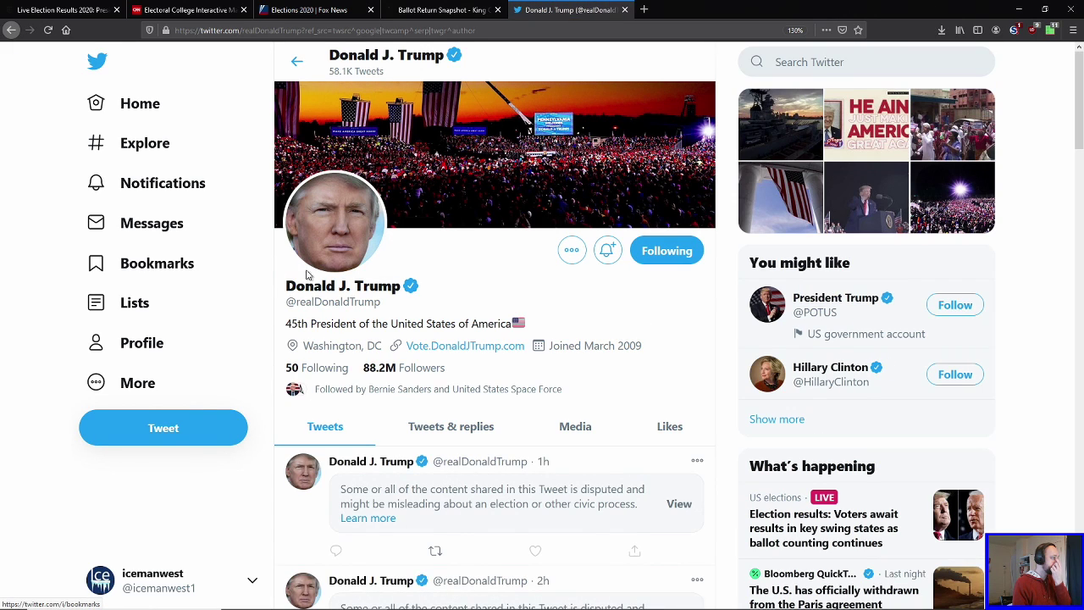
Step: Read the "Big legal win in Pennsylvania!" tweet on the profile and keep the tweet list open
scroll(600, 305, "down", 4)
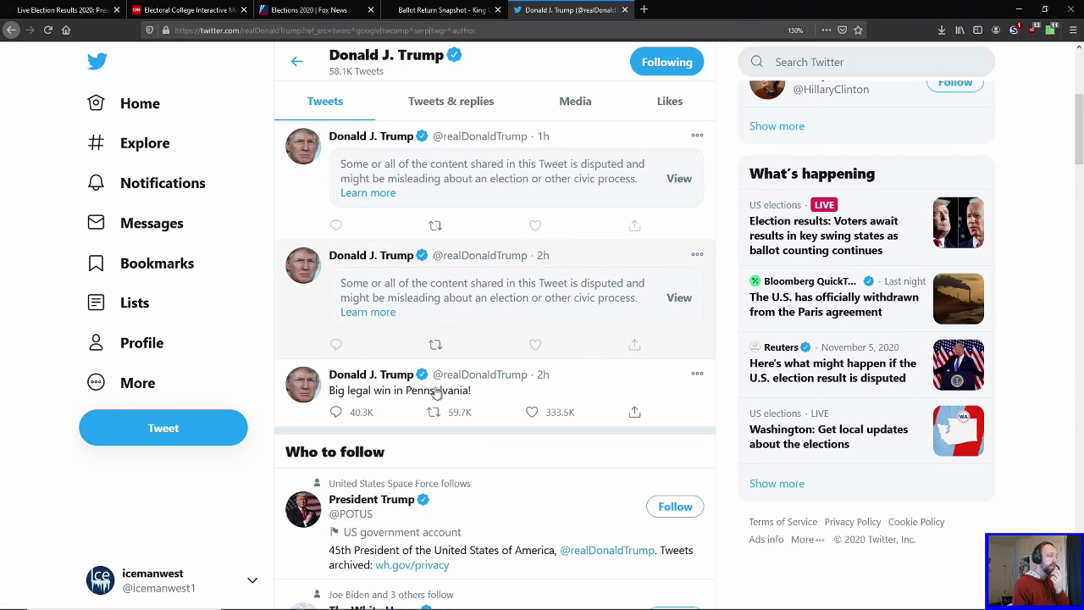
triple_click(503, 394)
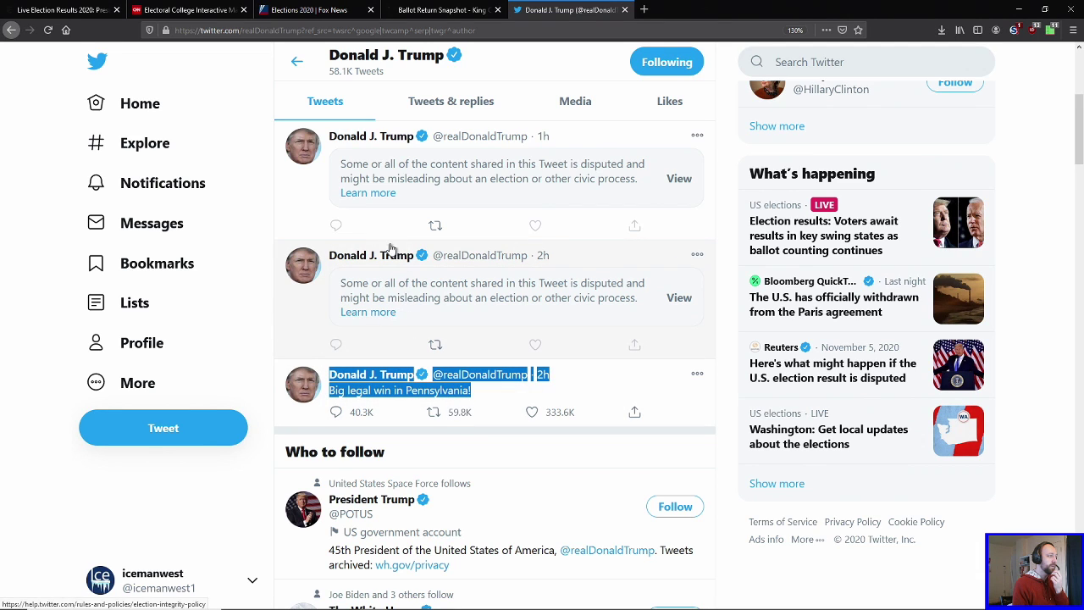
left_click(264, 216)
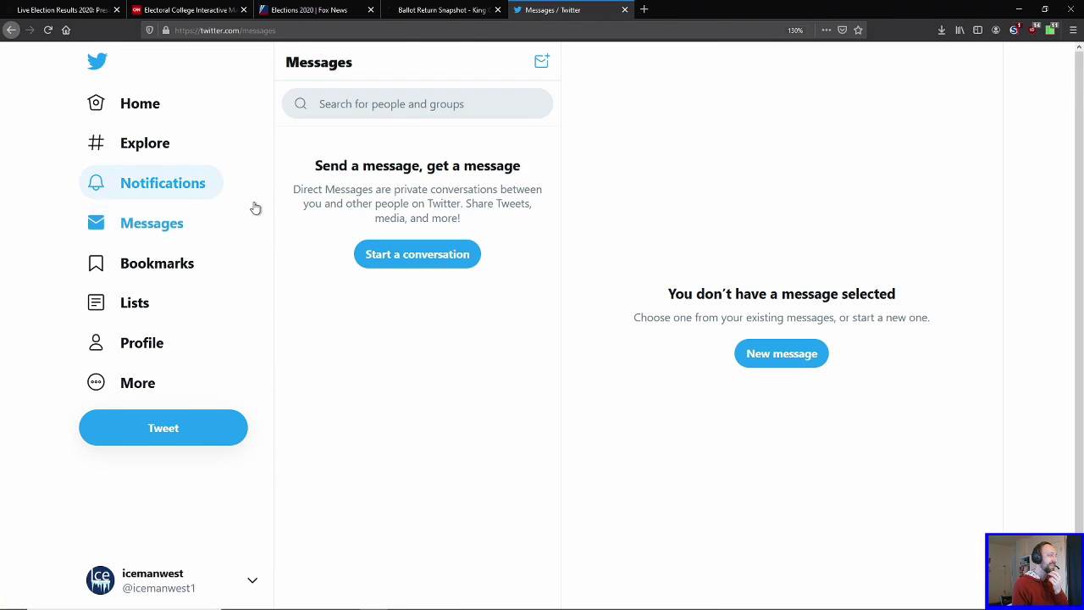
key("alt+Left")
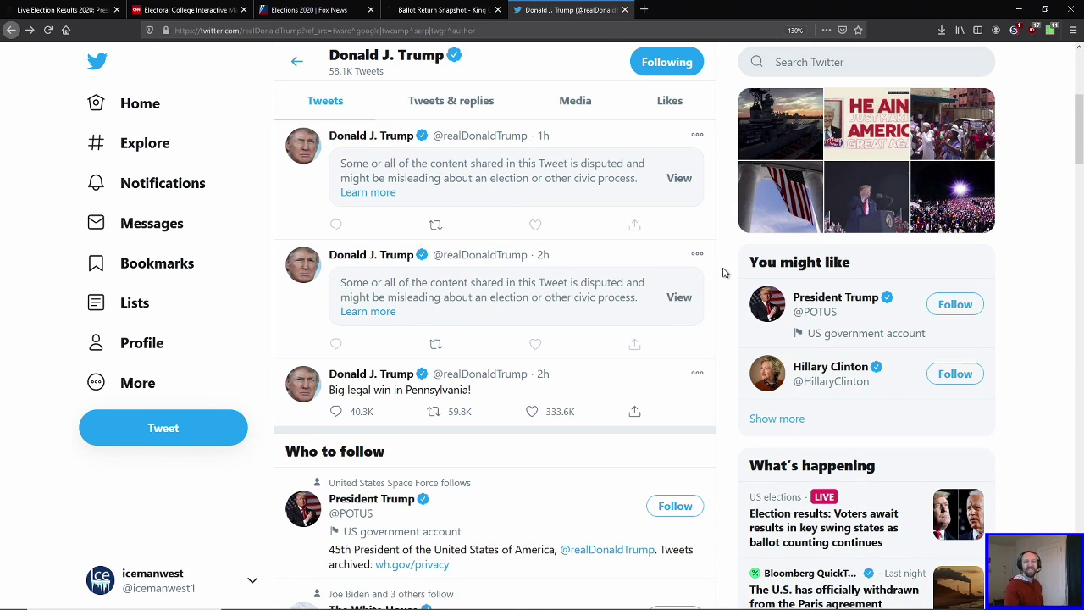
Step: View the two hidden disputed tweets on the profile one after the other and return to the tweet list
scroll(551, 296, "up", 1)
scroll(593, 297, "up", 2)
scroll(697, 351, "down", 2)
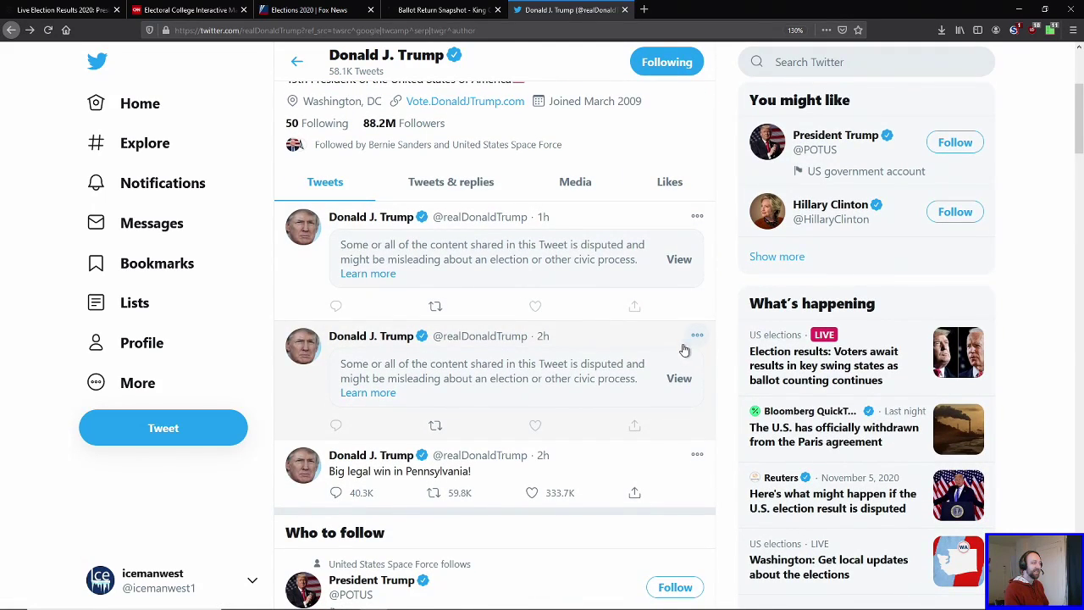
left_click(677, 381)
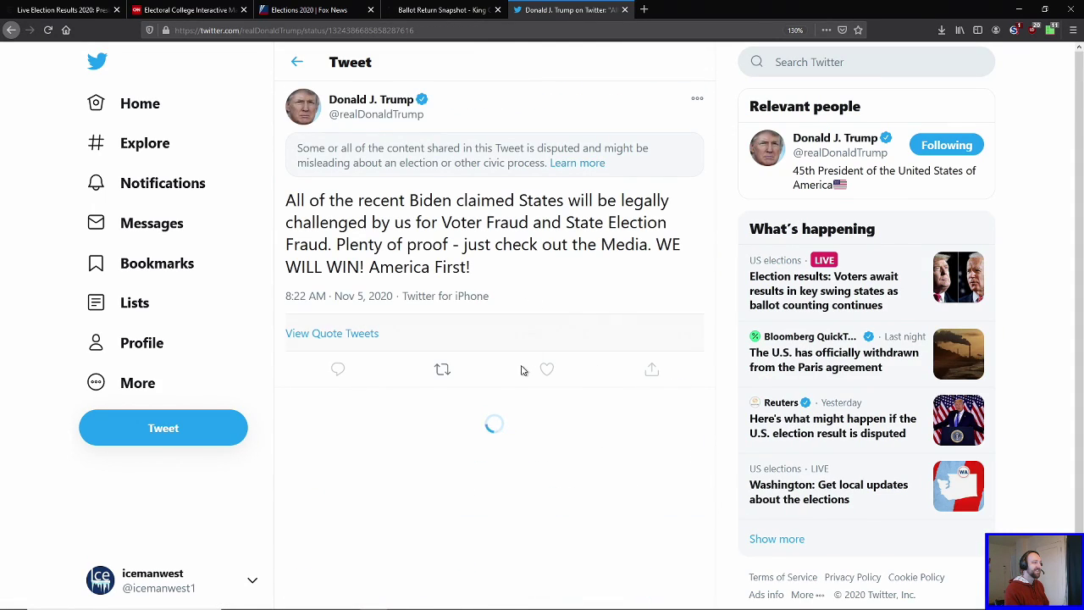
key("alt+Left")
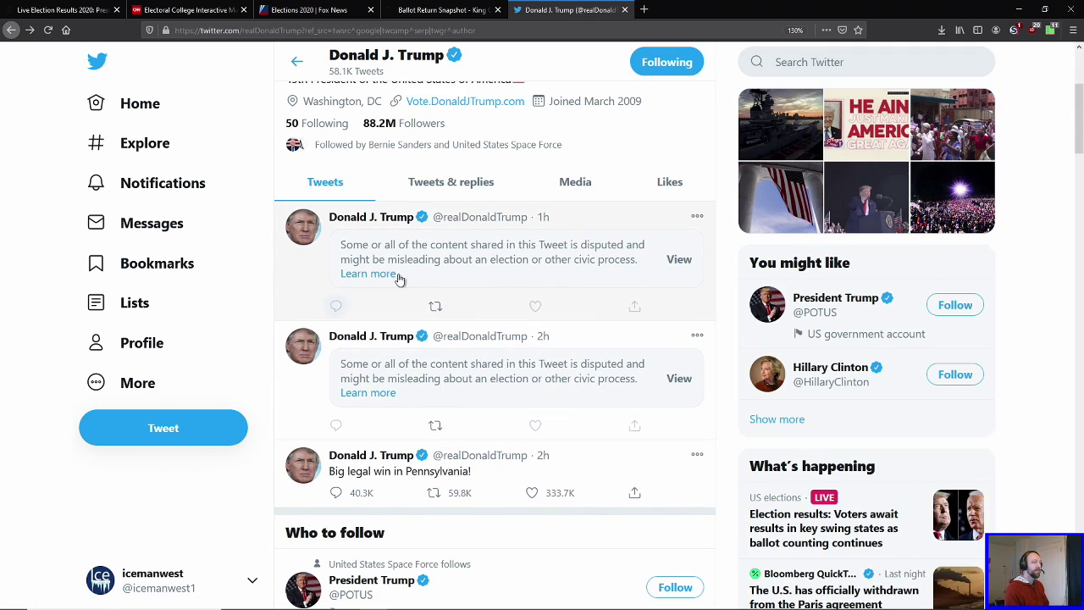
left_click(680, 260)
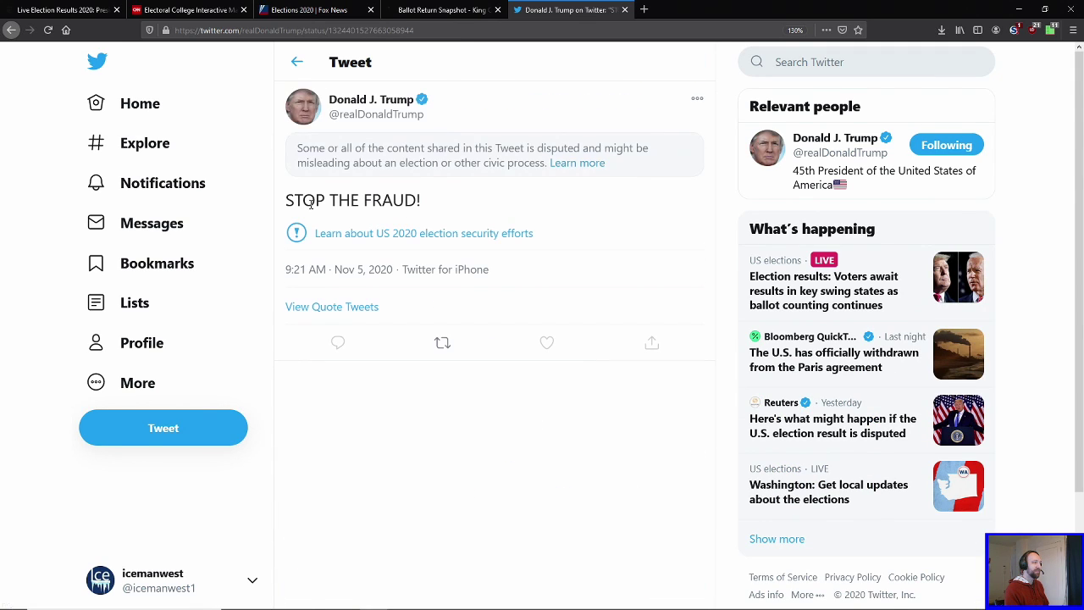
mouse_move(288, 200)
left_mouse_down()
mouse_move(432, 200)
mouse_move(285, 201)
left_mouse_up()
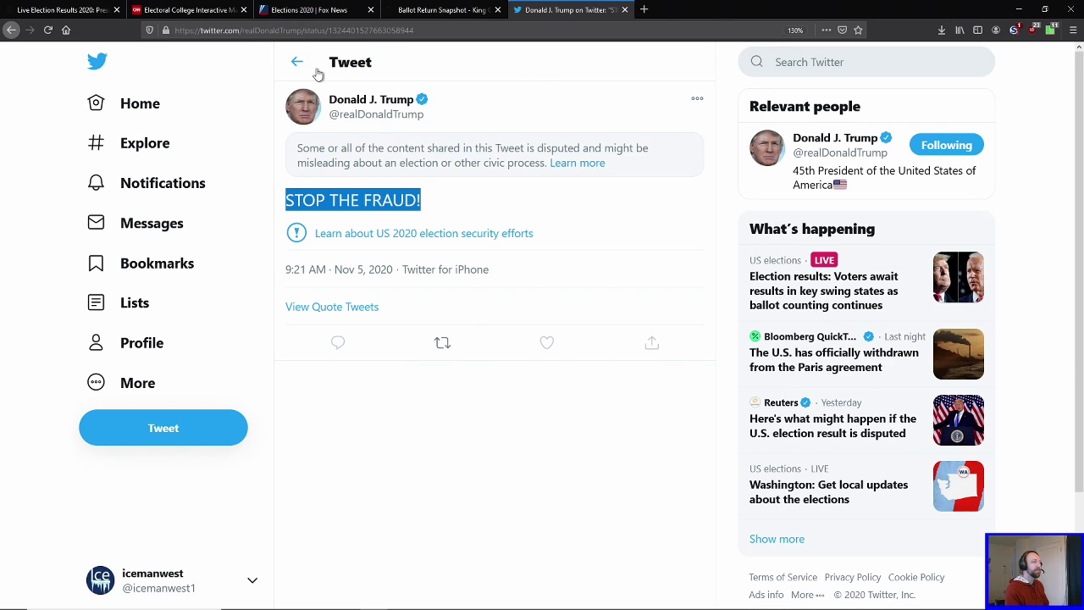
key("alt+Left")
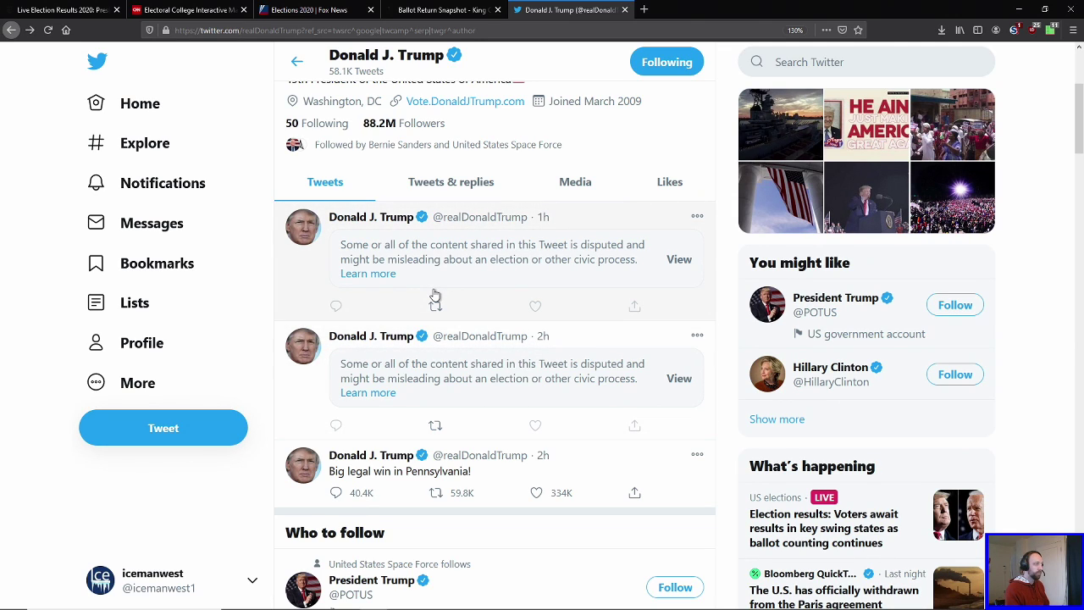
Step: Mark Georgia, North Carolina, Pennsylvania and Nevada as solid Republican on the CNN Road to 270 map
left_click(177, 9)
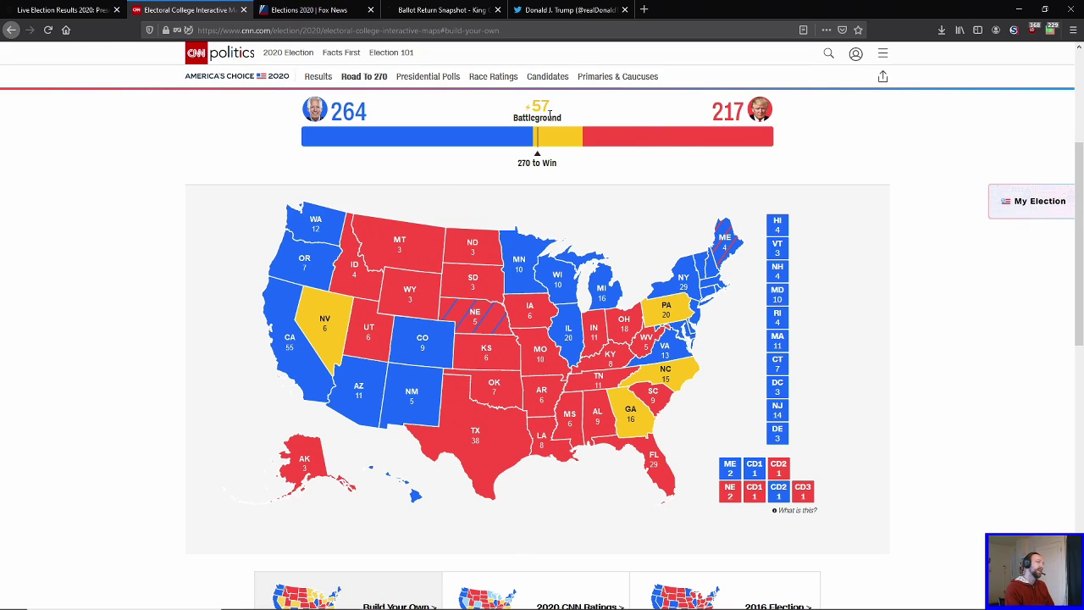
left_click(627, 423)
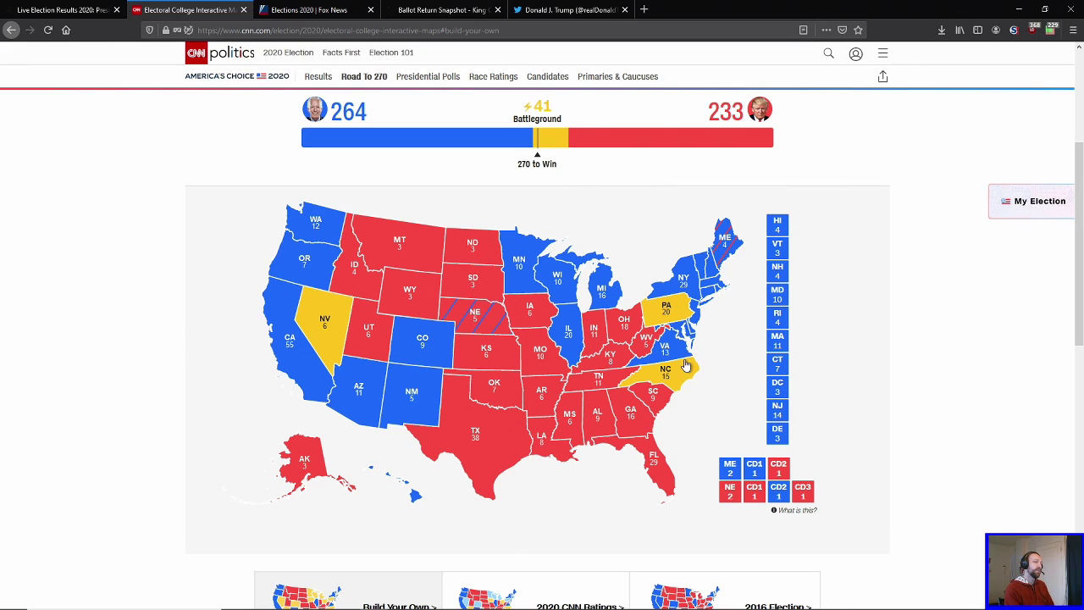
left_click(671, 379)
left_click(666, 310)
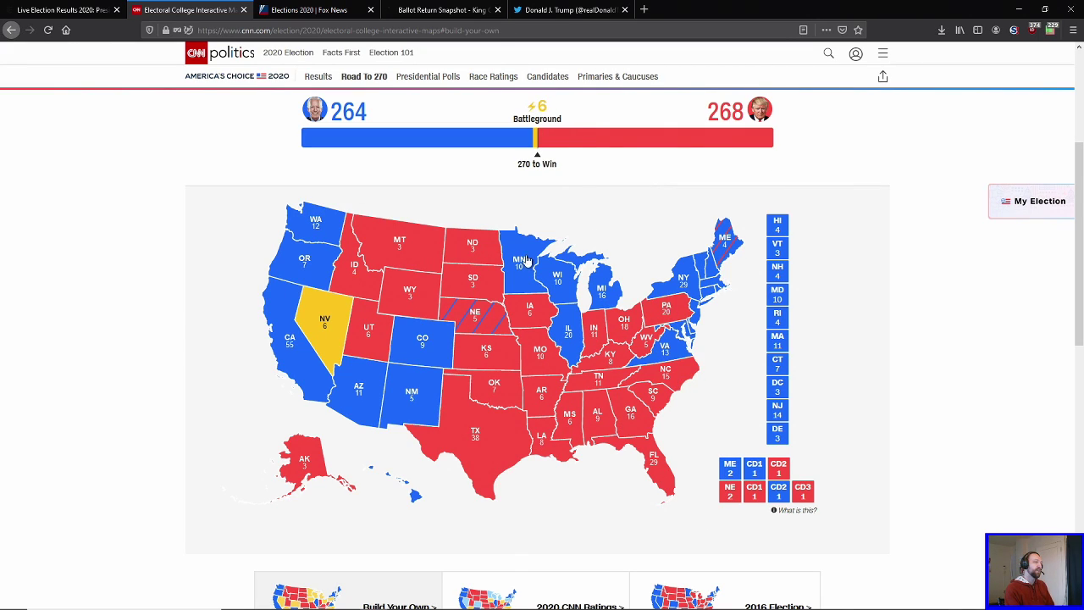
left_click(313, 329)
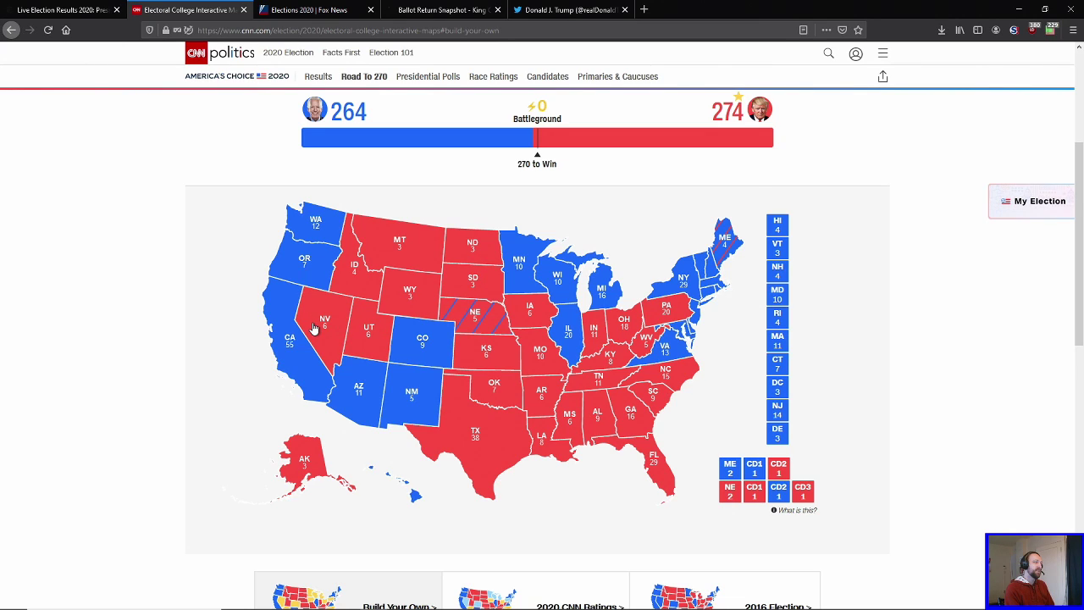
Step: Try Nevada as solid Democratic and as lean Republican on the CNN Road to 270 map
left_click(331, 332)
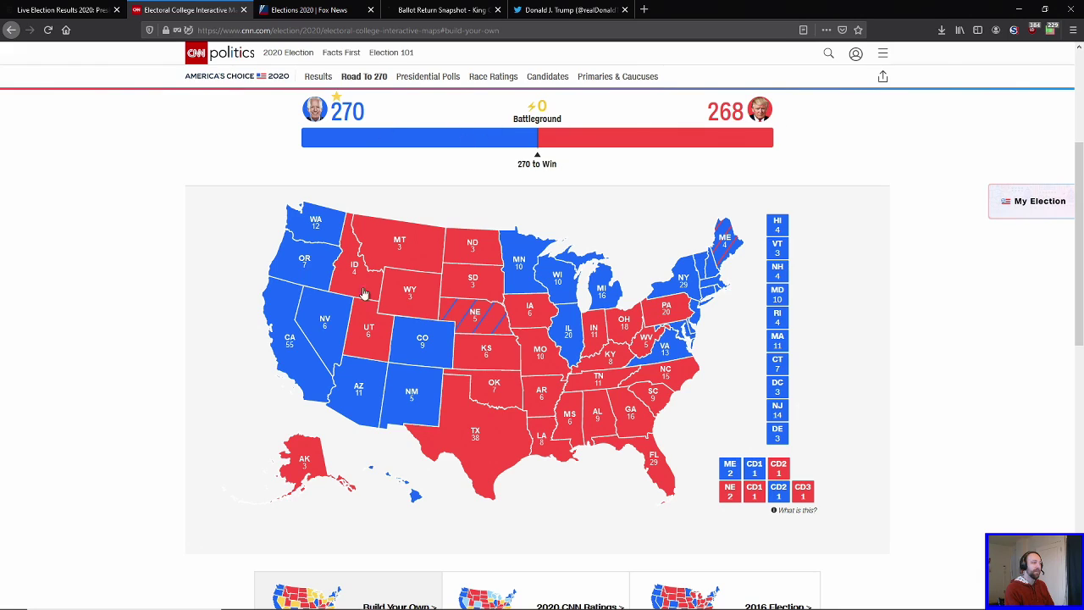
left_click(323, 324)
left_click(321, 323)
left_click(321, 323)
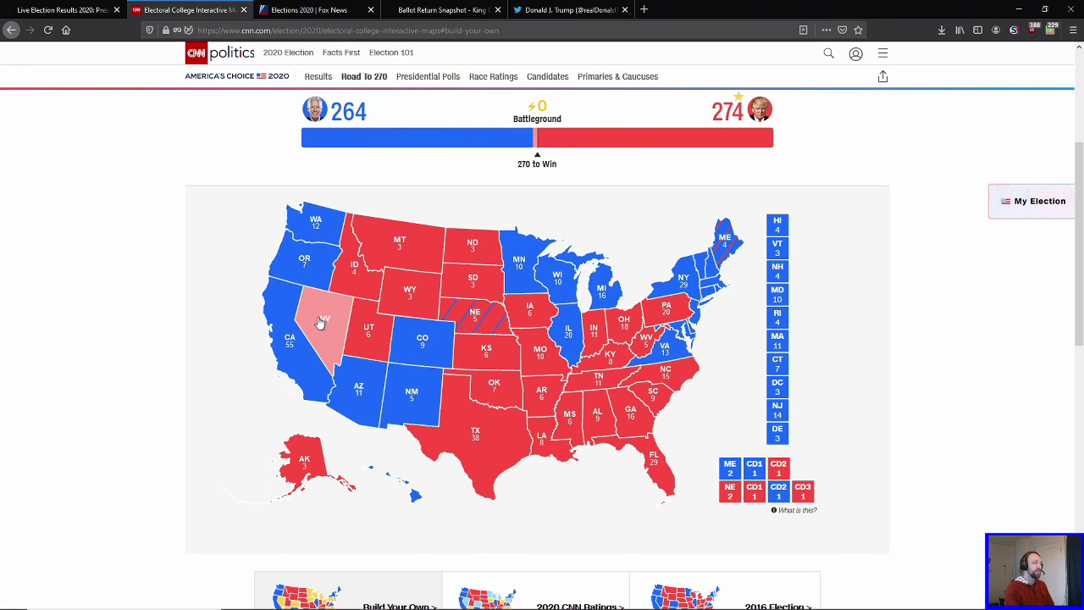
Step: Reset Georgia, North Carolina, Pennsylvania and Nevada to battleground states on the electoral map
left_click(632, 418)
left_click(632, 417)
left_click(670, 382)
left_click(669, 381)
left_click(658, 312)
left_click(659, 311)
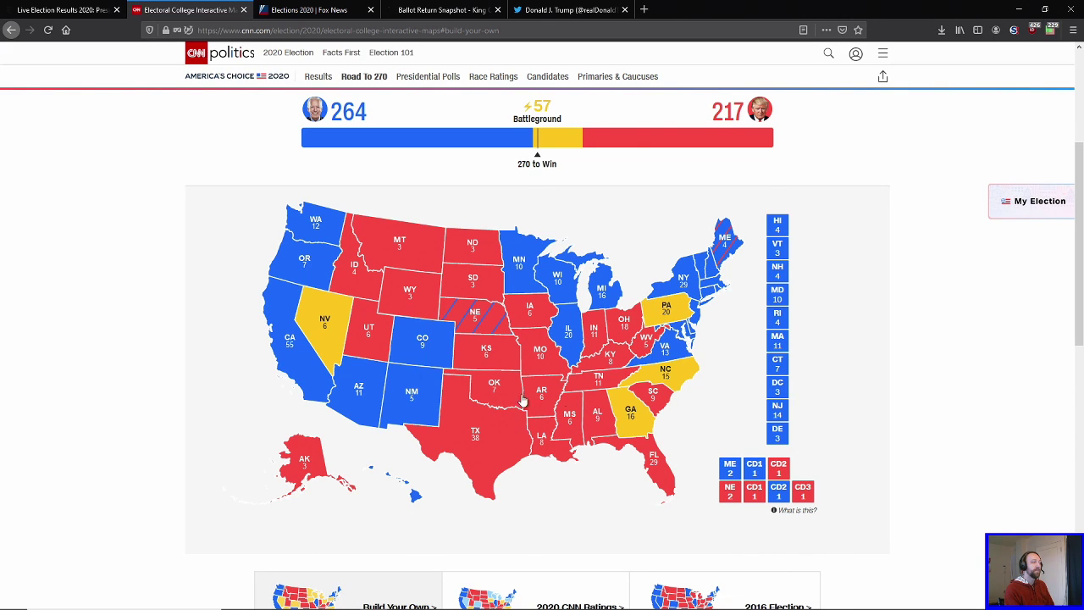
Step: Switch to the New York Times results page, read its latest updates on the undecided states, and check the current date and time
left_click(46, 9)
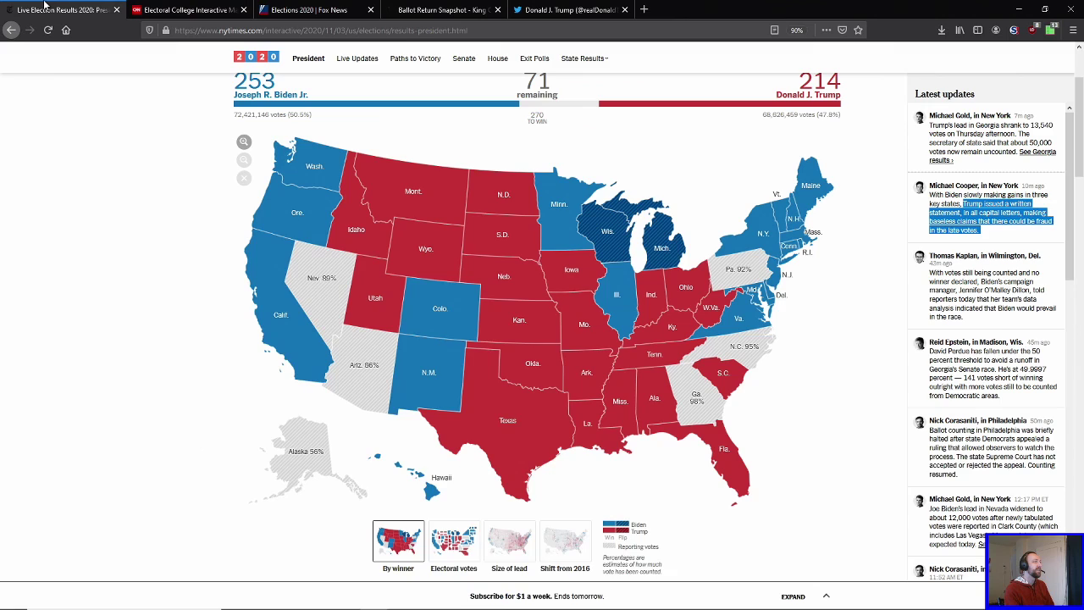
left_click_drag(939, 274, 1013, 327)
left_click(993, 320)
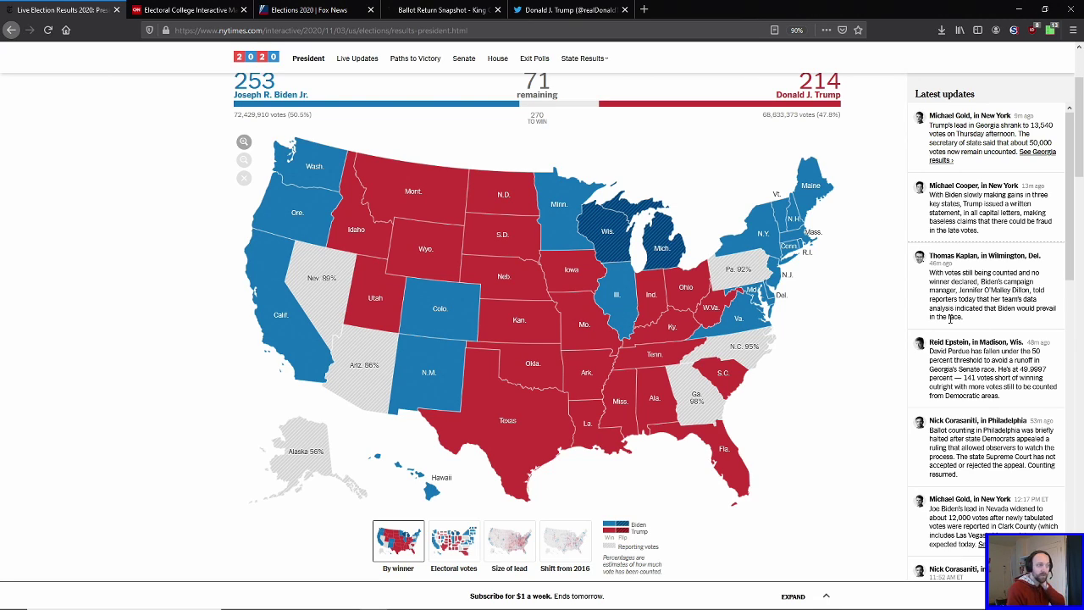
mouse_move(768, 291)
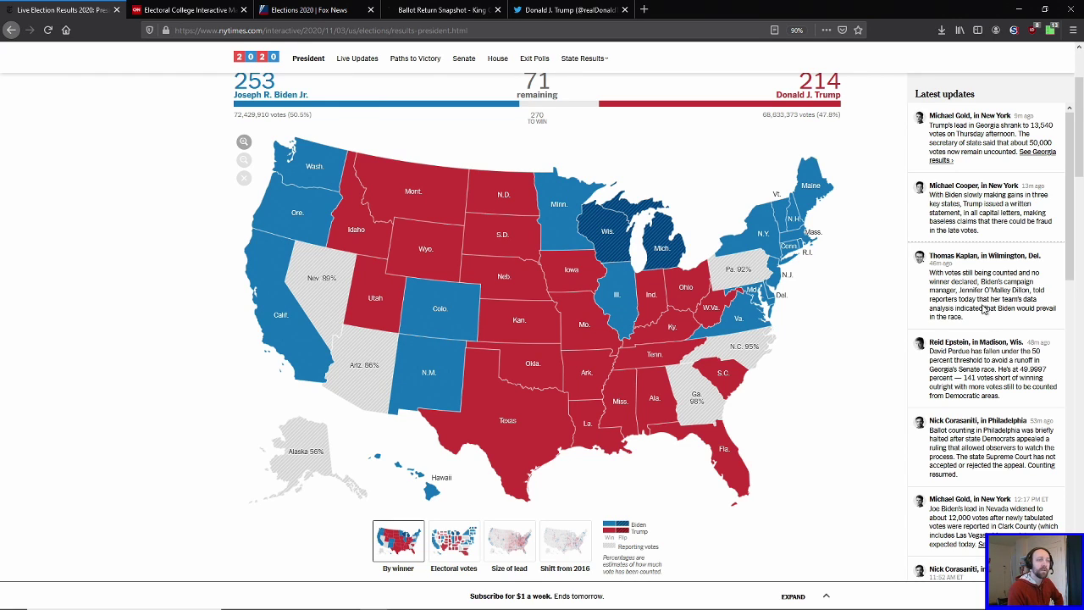
scroll(949, 280, "down", 2)
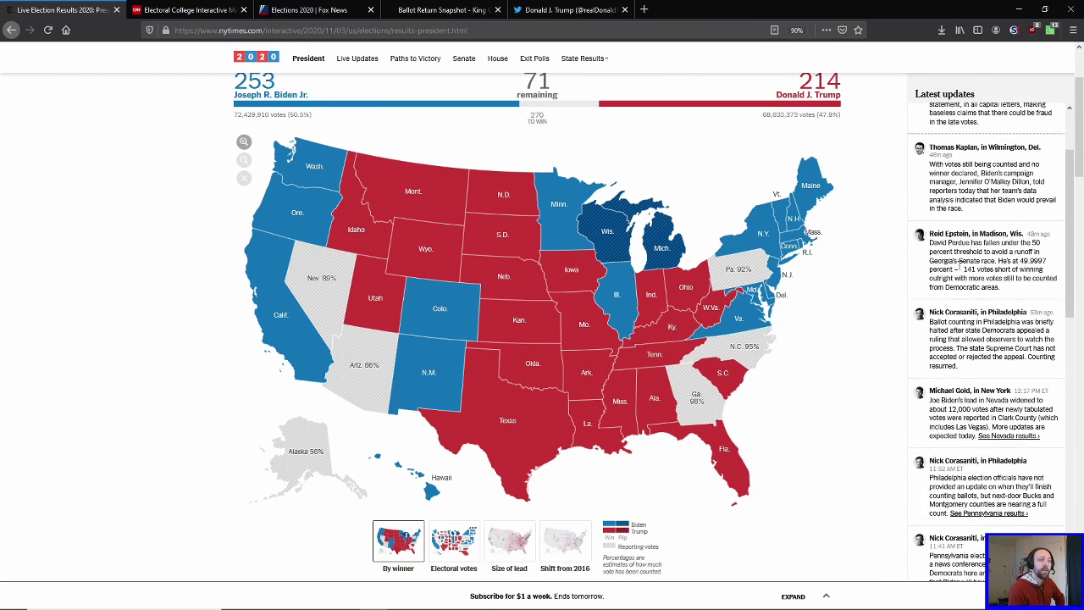
scroll(980, 251, "up", 2)
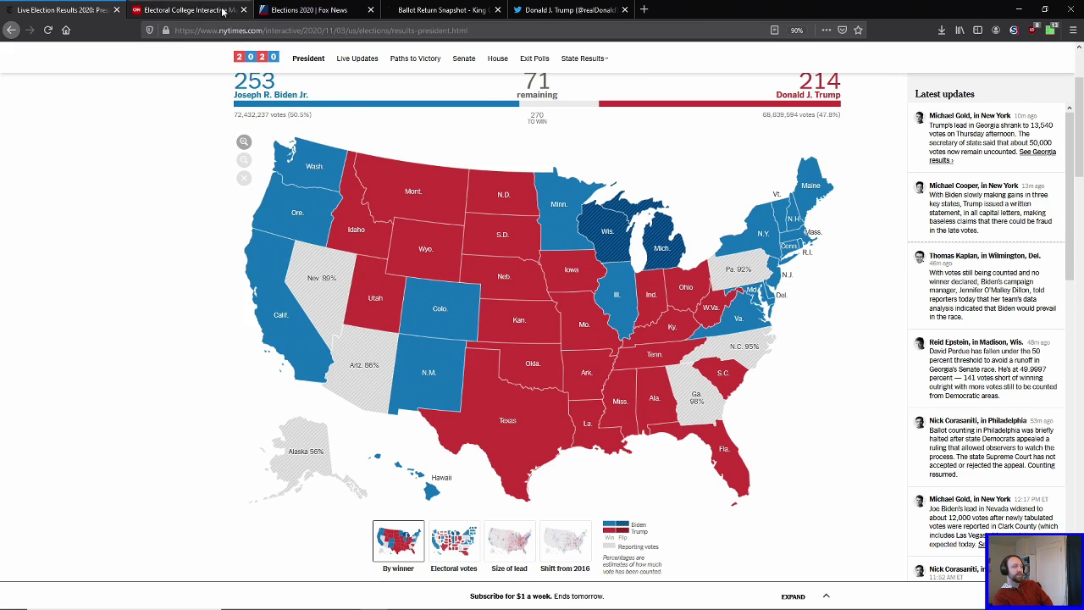
left_click(1038, 599)
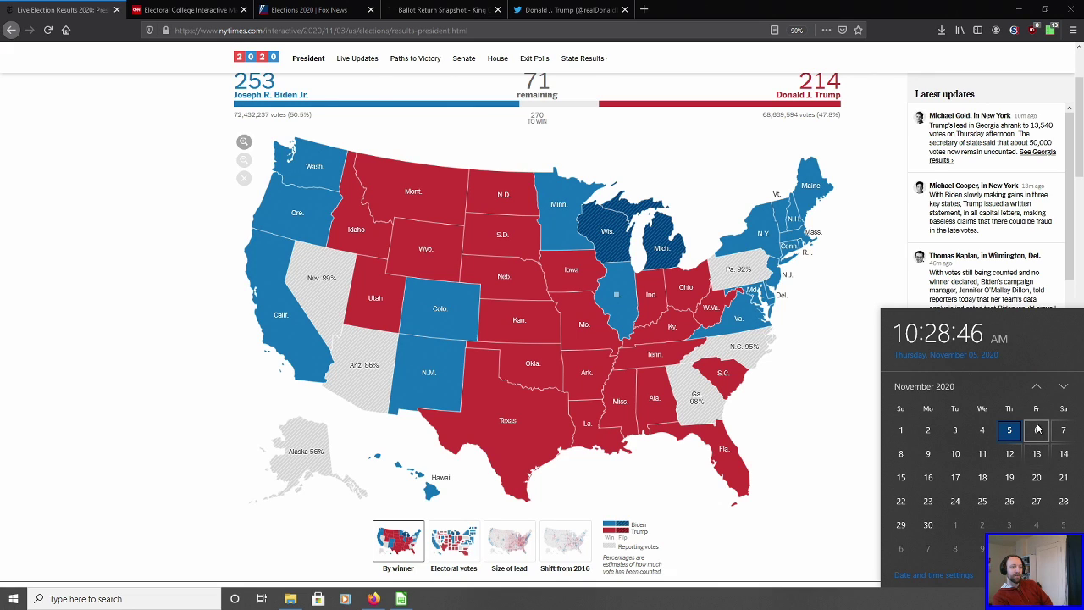
Step: Open bbc.co.uk in a new browser tab
left_click(644, 9)
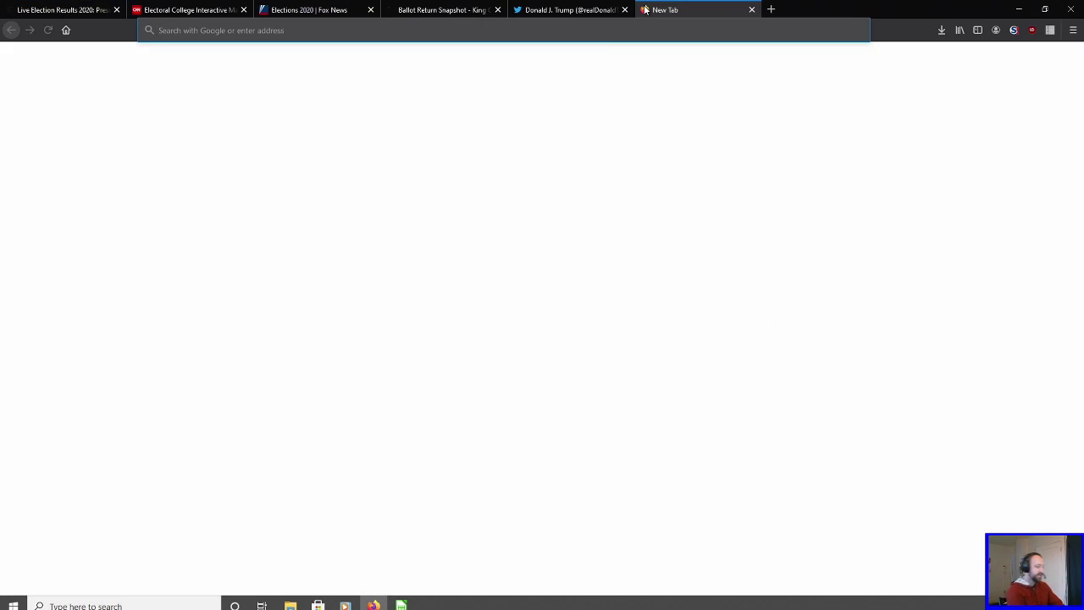
type("bbc.co.uk")
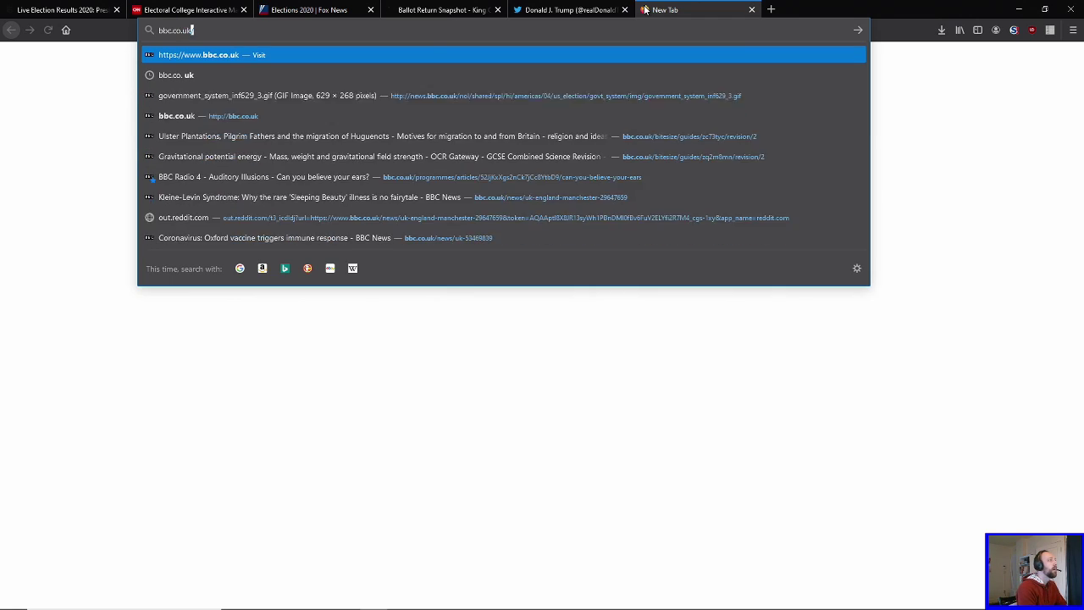
key("Return")
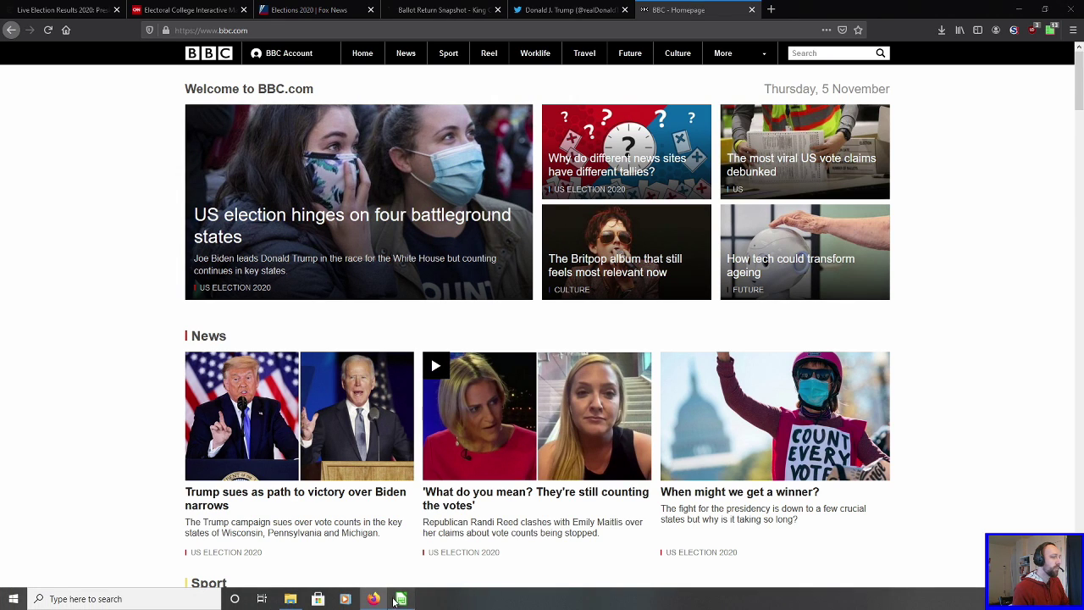
Step: Review the state vote projections in the elections.ods LibreOffice Calc spreadsheet and return to the browser
left_click(402, 598)
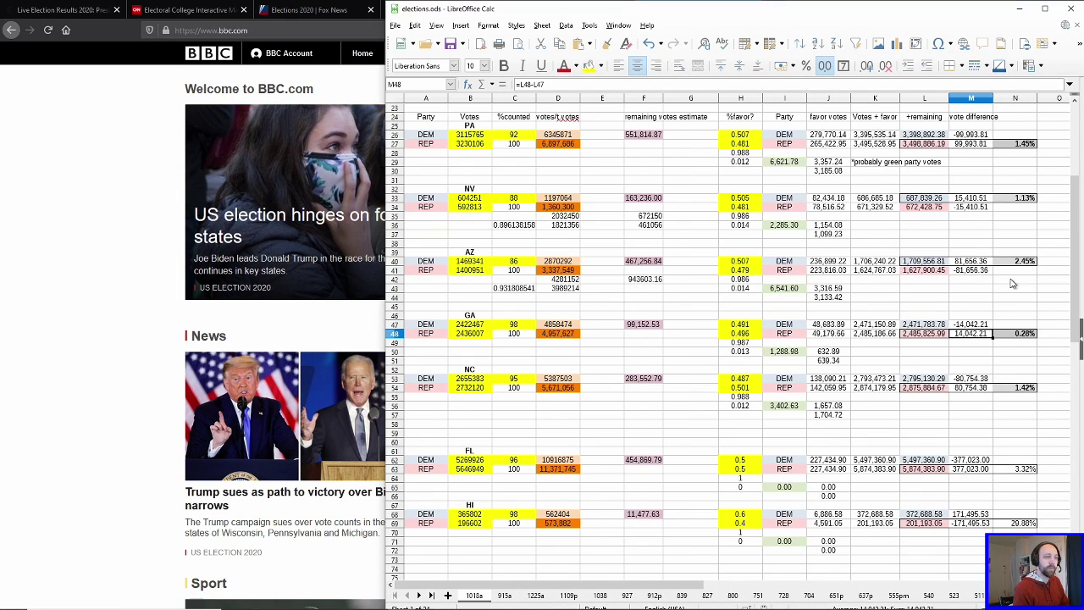
left_click_drag(1015, 442, 628, 410)
left_click(983, 246)
scroll(421, 109, "up", 1)
left_click(32, 276)
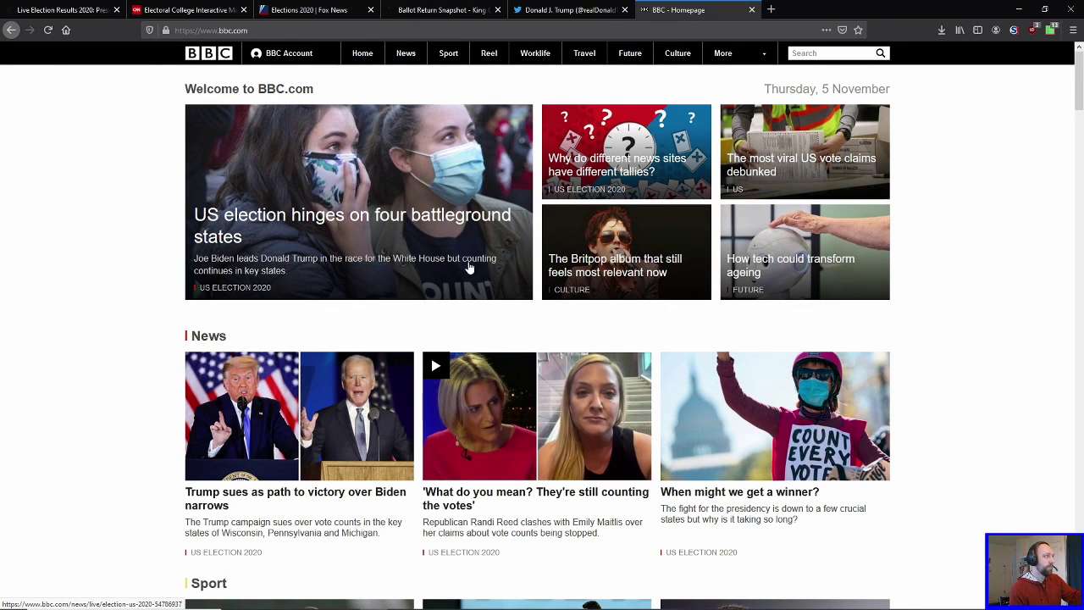
Step: Compare the Fox News election map with the New York Times and CNN maps
key("ctrl+3")
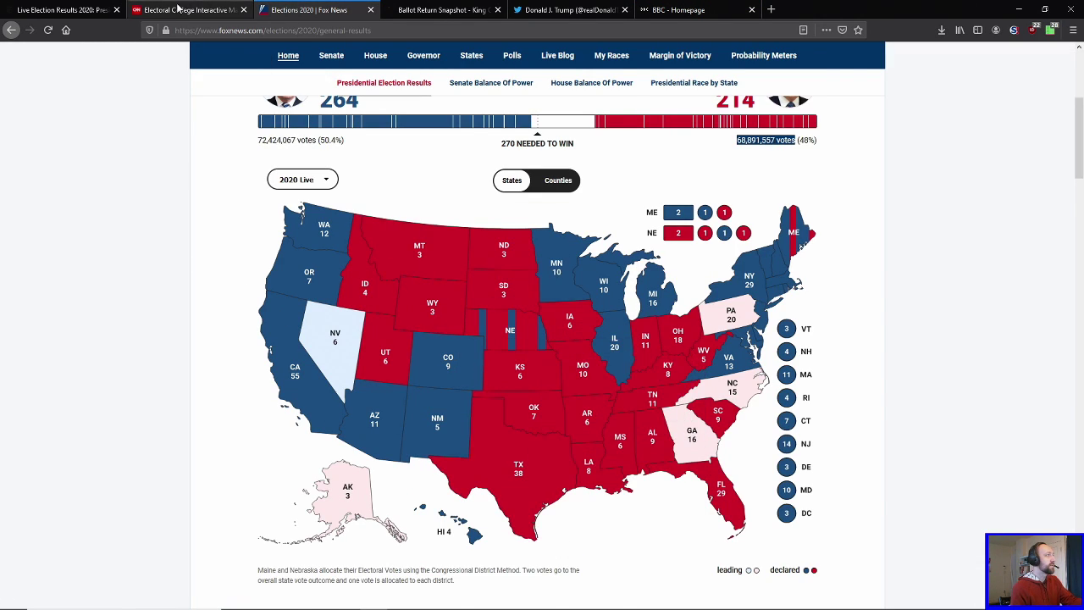
left_click(146, 9)
left_click(58, 10)
left_click(186, 11)
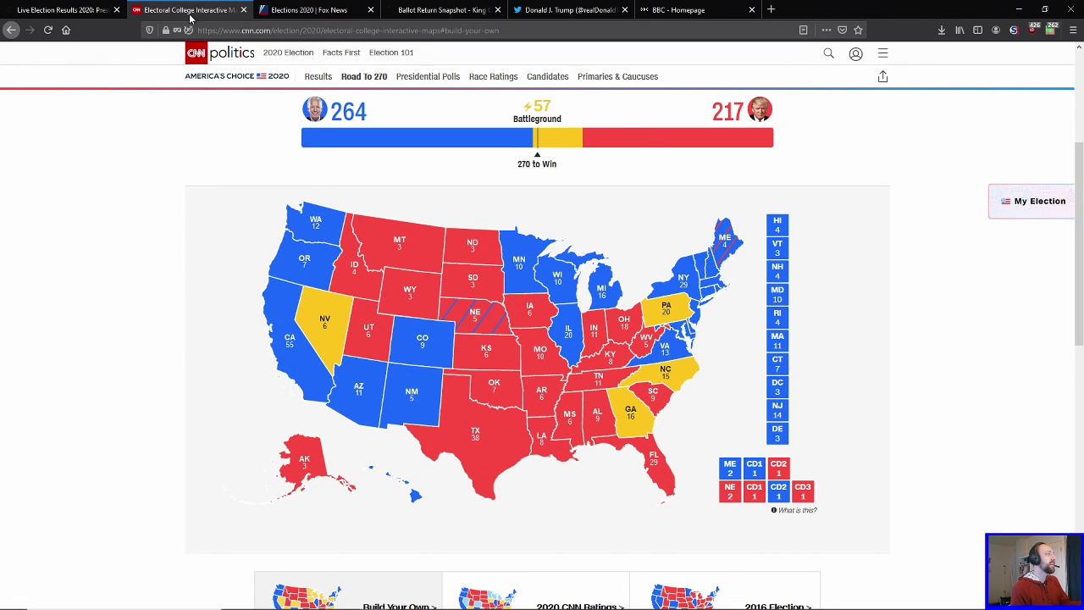
Step: Open the CNN home page in a new tab, view its election coverage, and return to the Road to 270 map
right_click(204, 49)
left_click(242, 60)
left_click(284, 11)
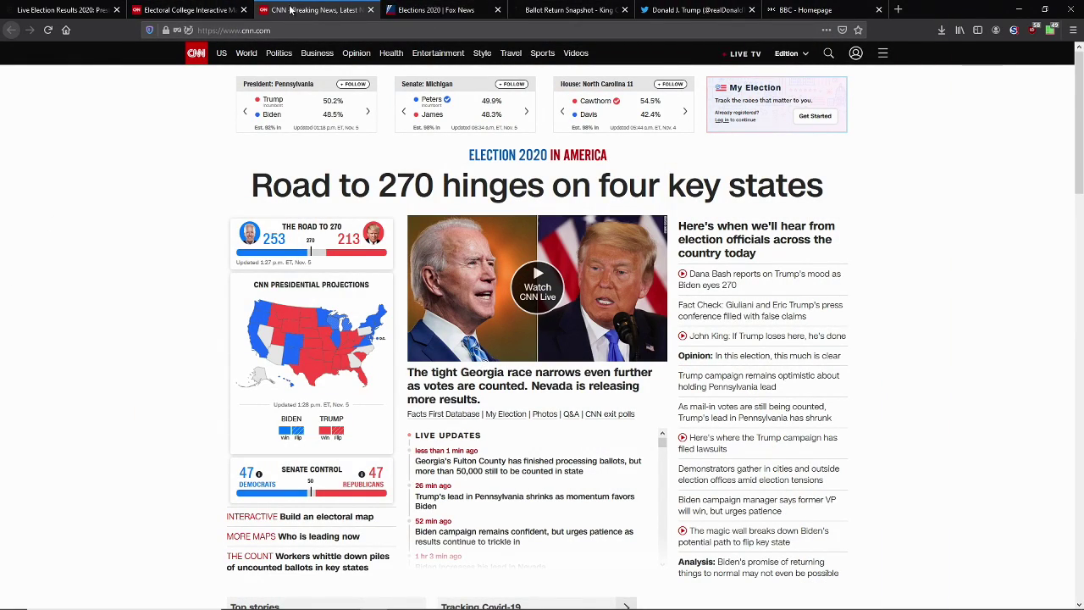
left_click(183, 10)
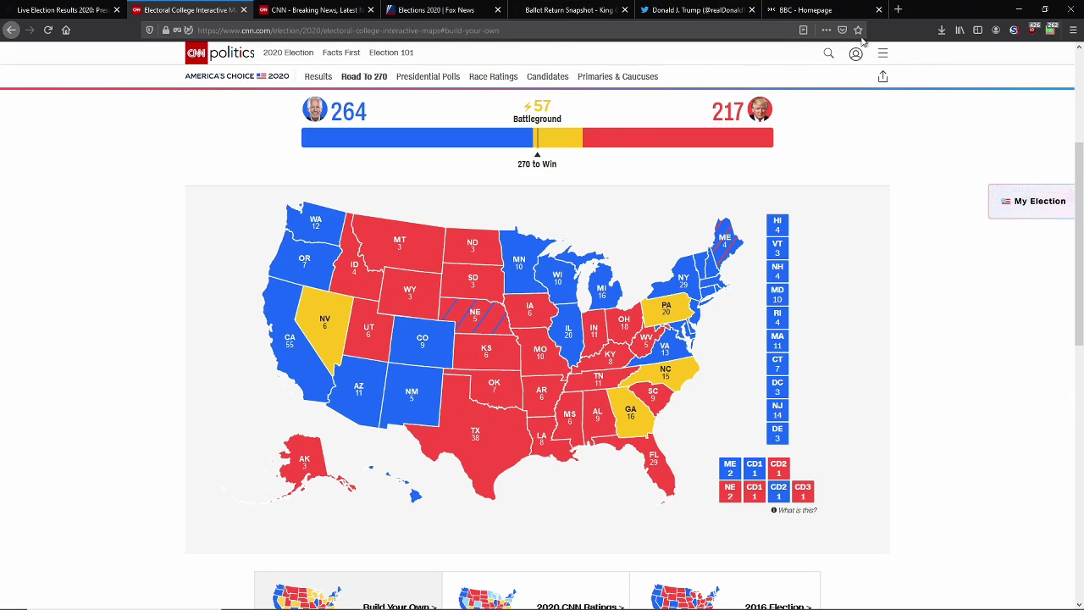
Step: Arrange the CNN map and the elections.ods spreadsheet side by side, giving the spreadsheet about two thirds of the screen width
left_click_drag(961, 14, 4, 289)
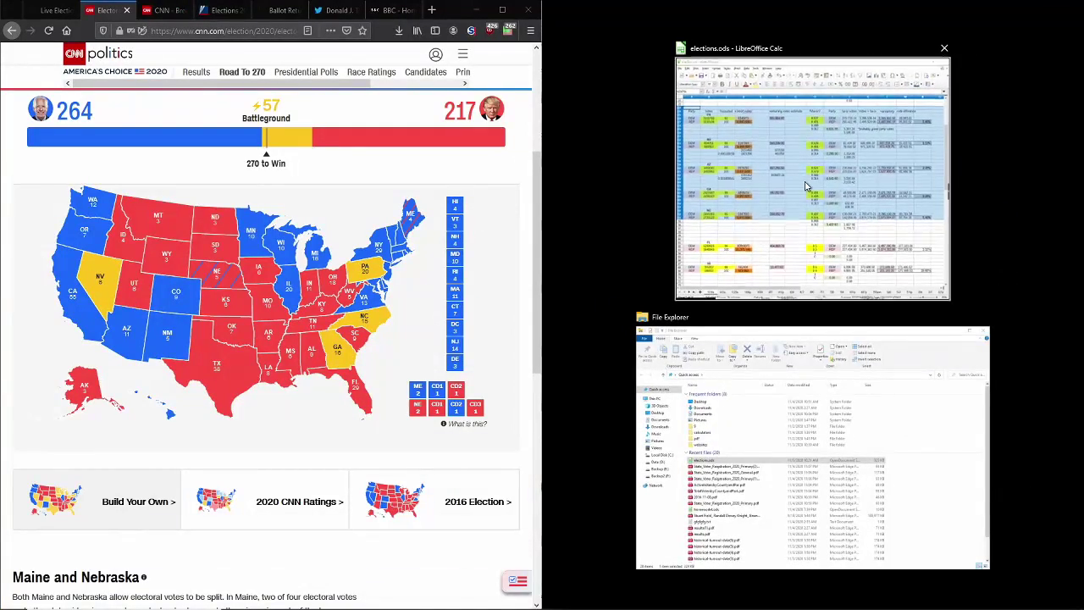
left_click(806, 185)
left_click_drag(538, 279, 351, 284)
left_click(856, 363)
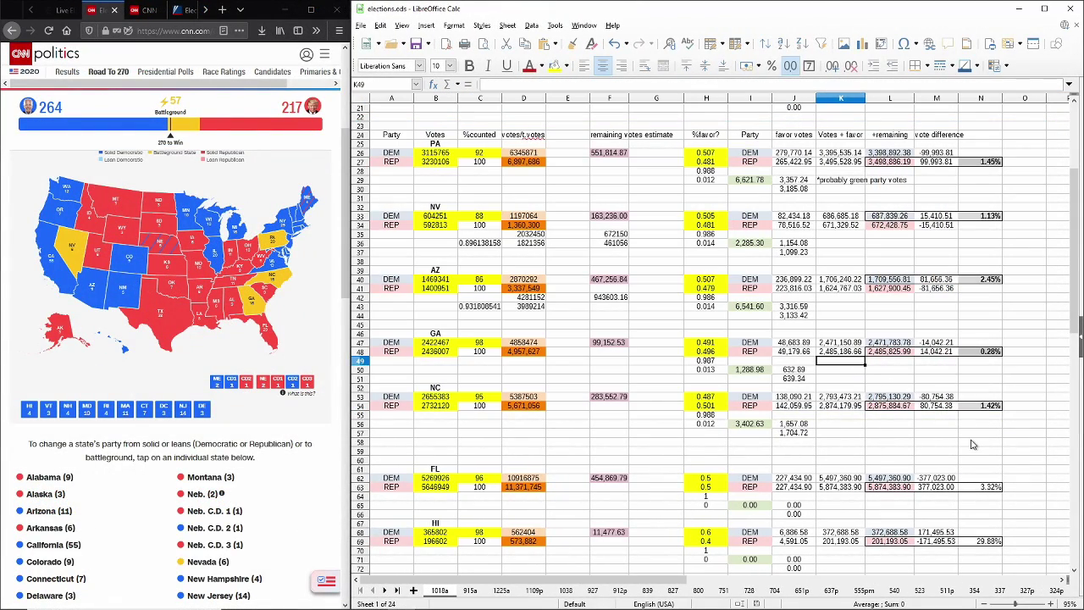
scroll(973, 440, "up", 1)
scroll(971, 439, "up", 1, "ctrl")
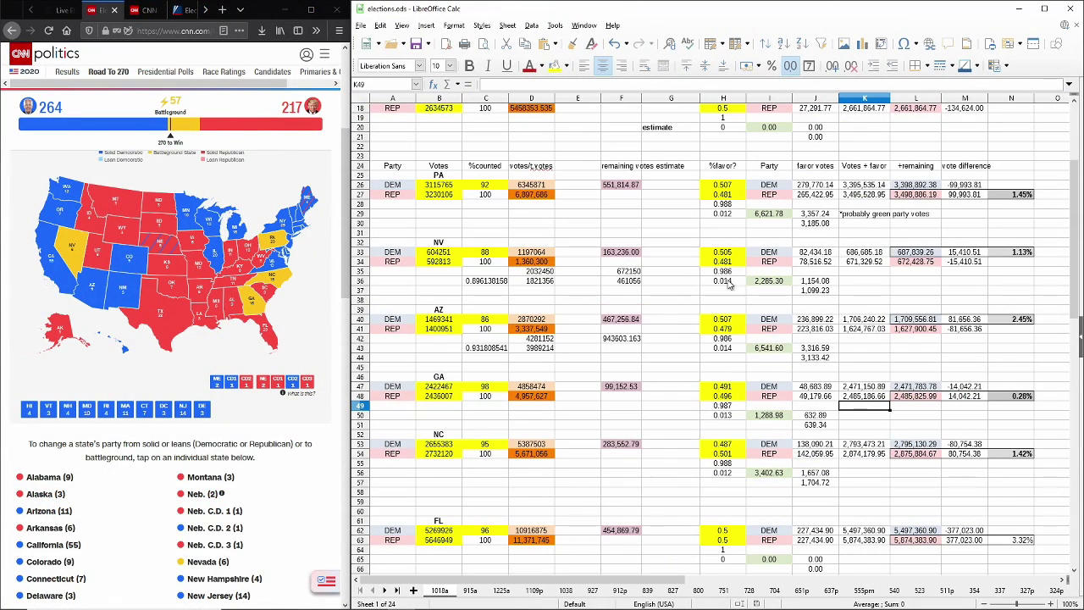